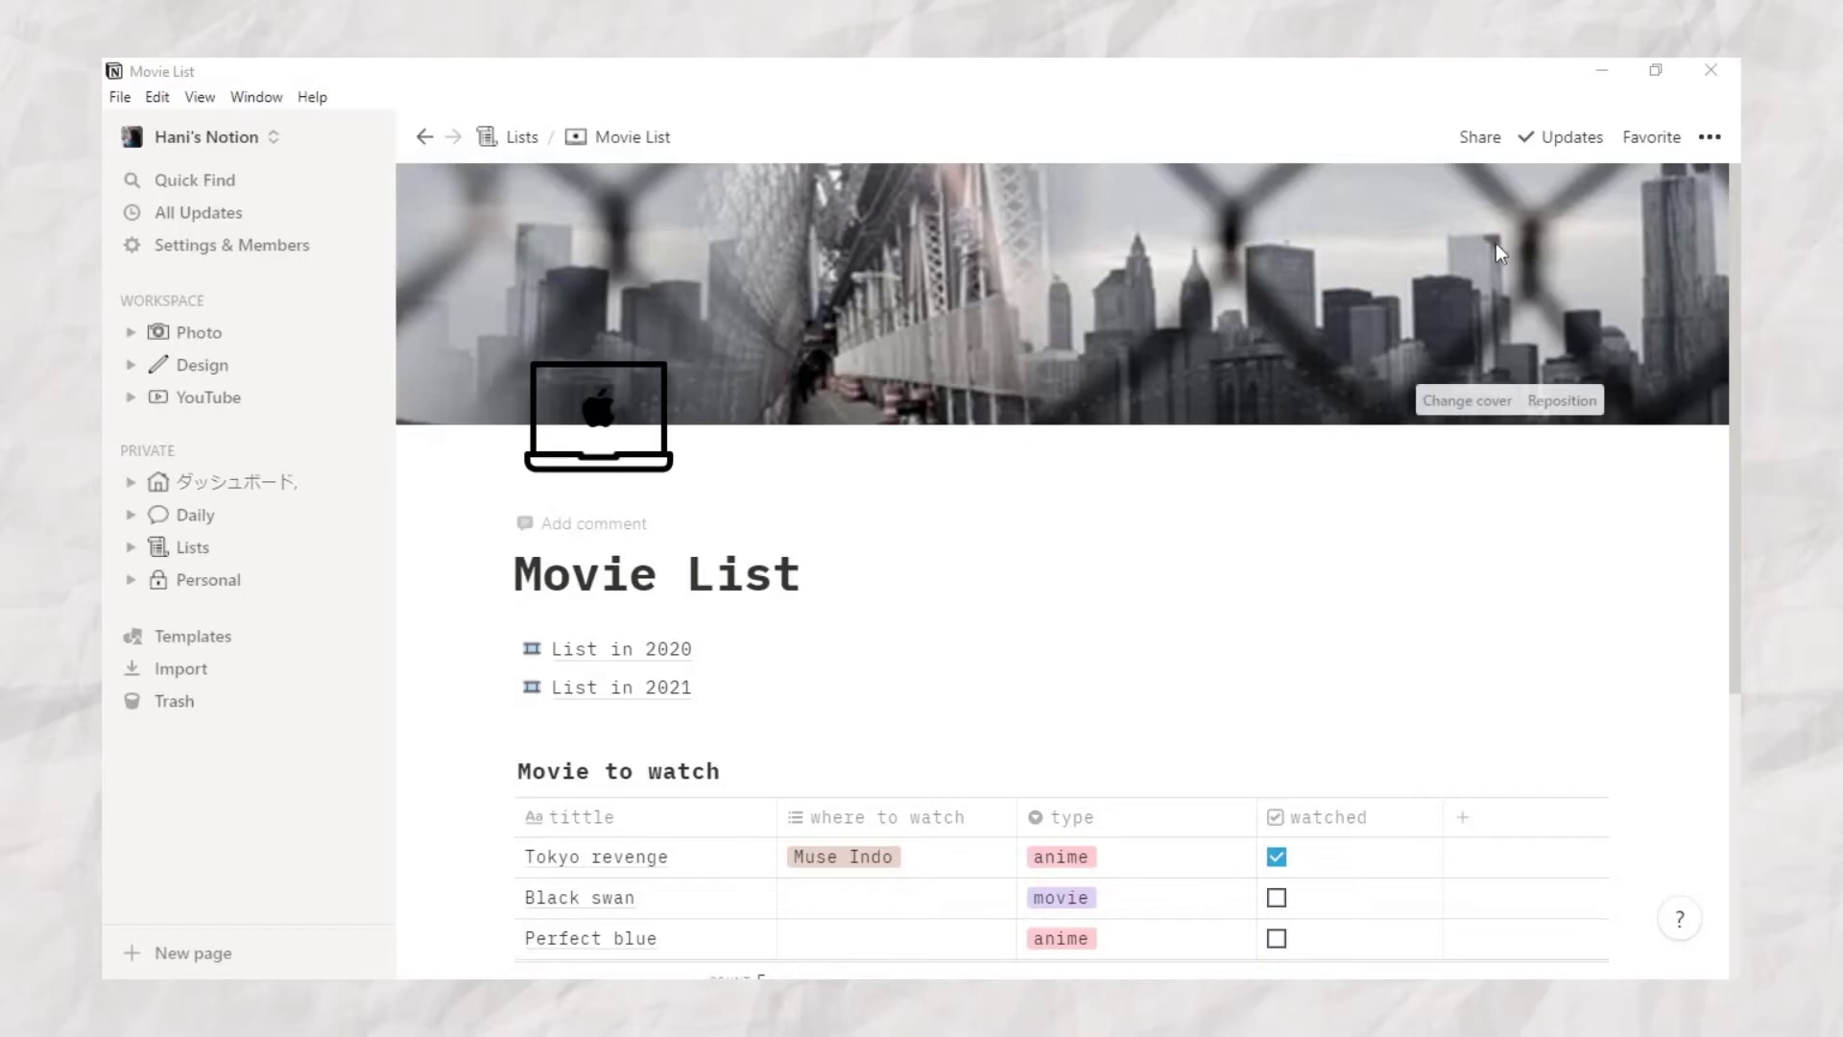
# Step: Look over the Movie List page and its List in 2020 subpage to see how the titles are organized
pyautogui.scroll(-1, 1519, 419)
pyautogui.scroll(-4, 1585, 494)
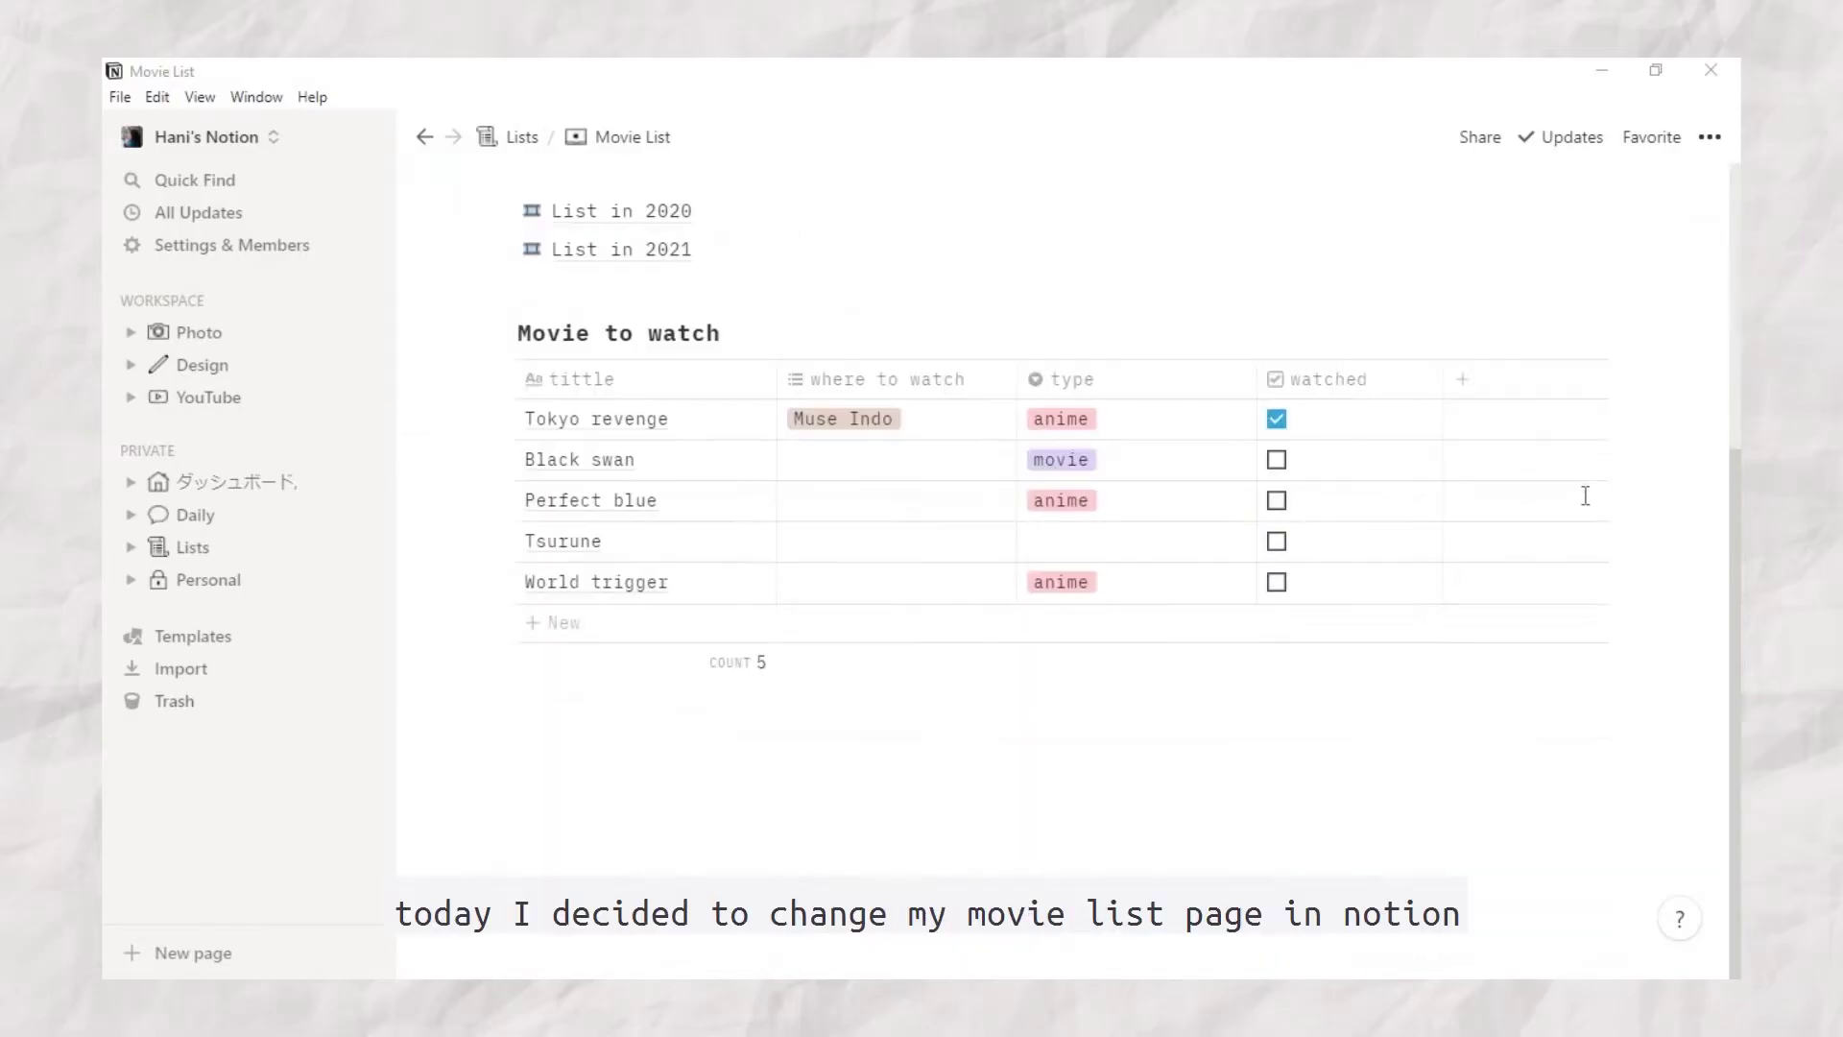
pyautogui.scroll(4, 1585, 507)
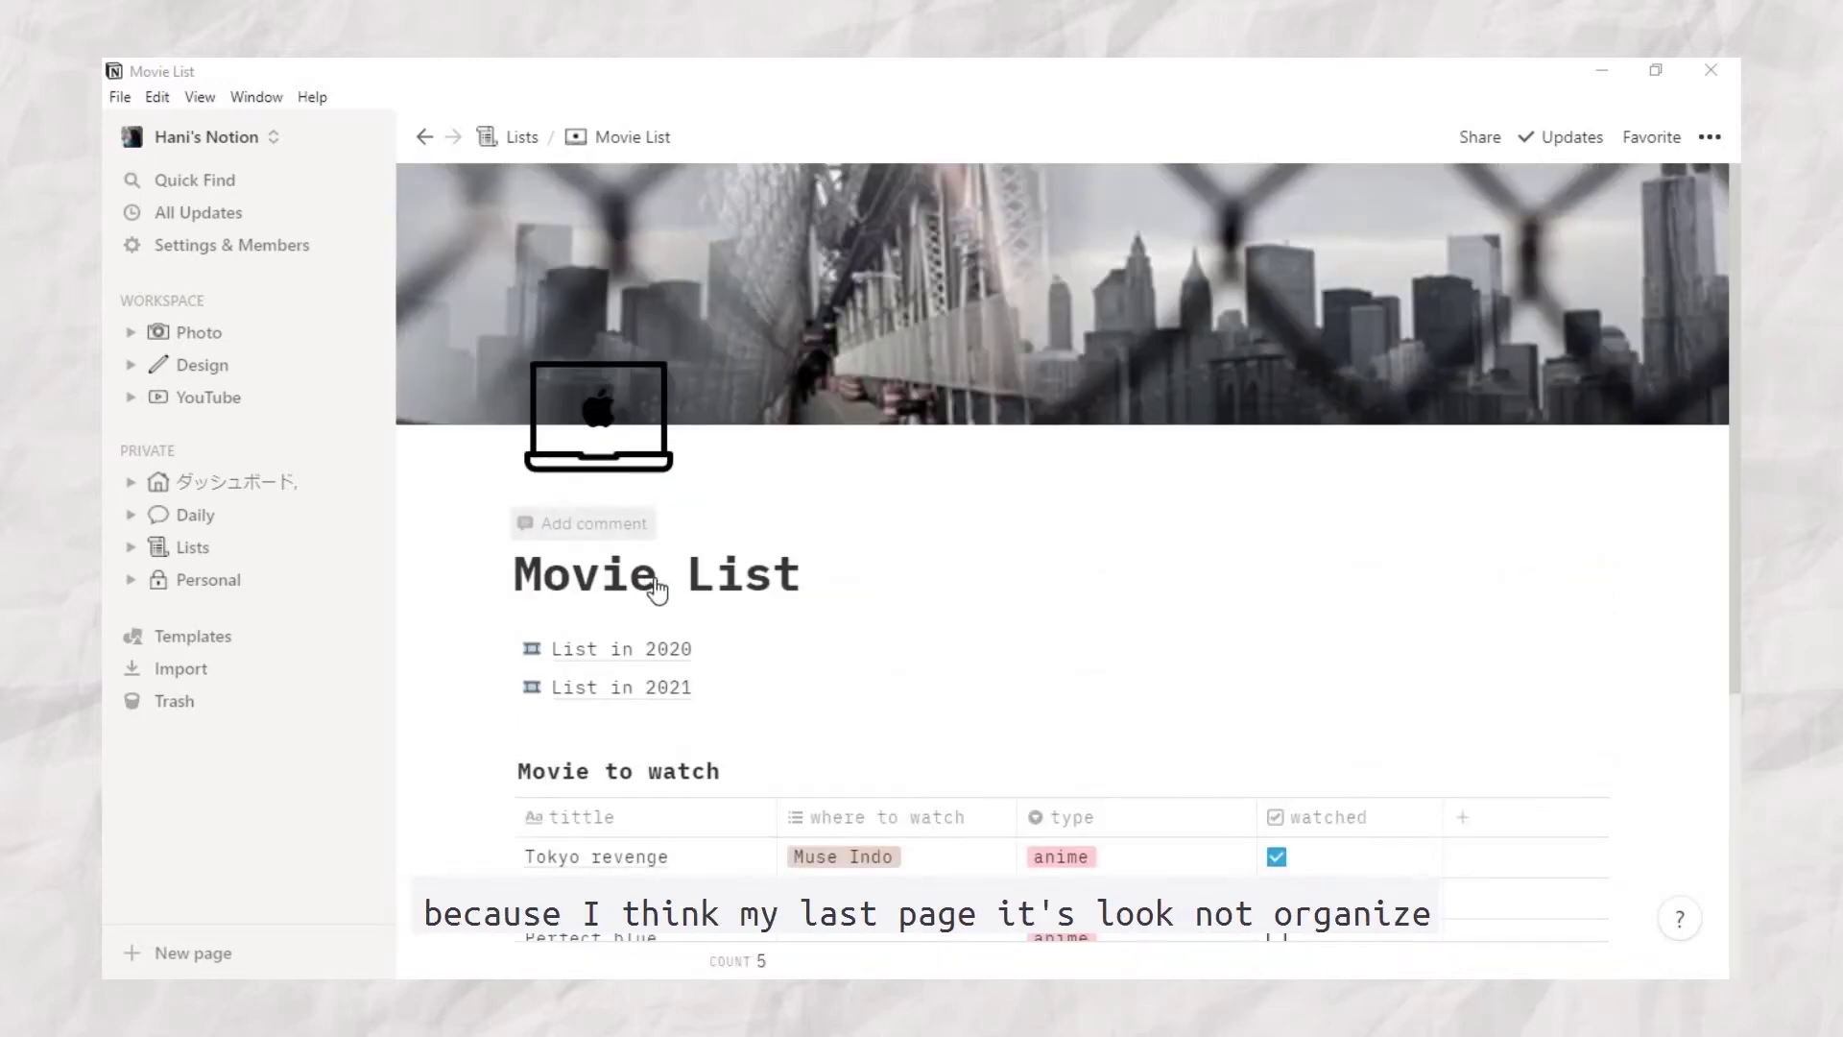
pyautogui.click(1324, 648)
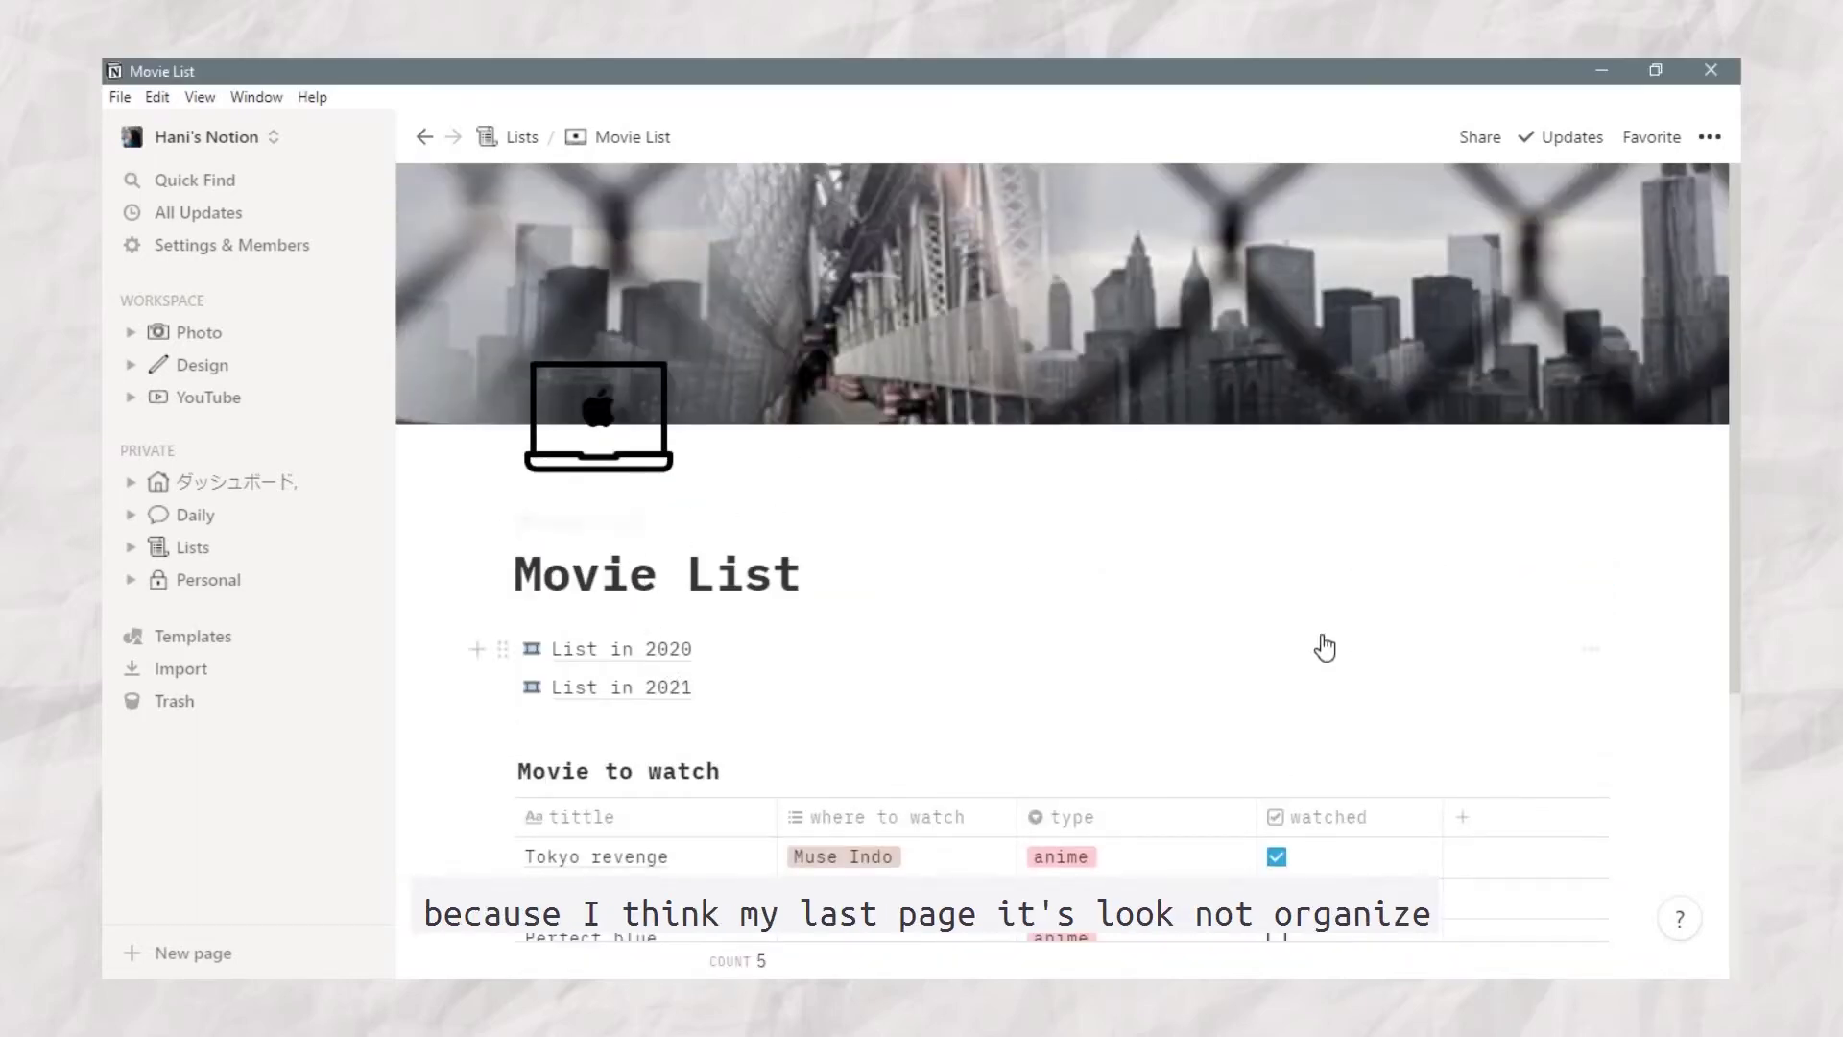
pyautogui.click(596, 646)
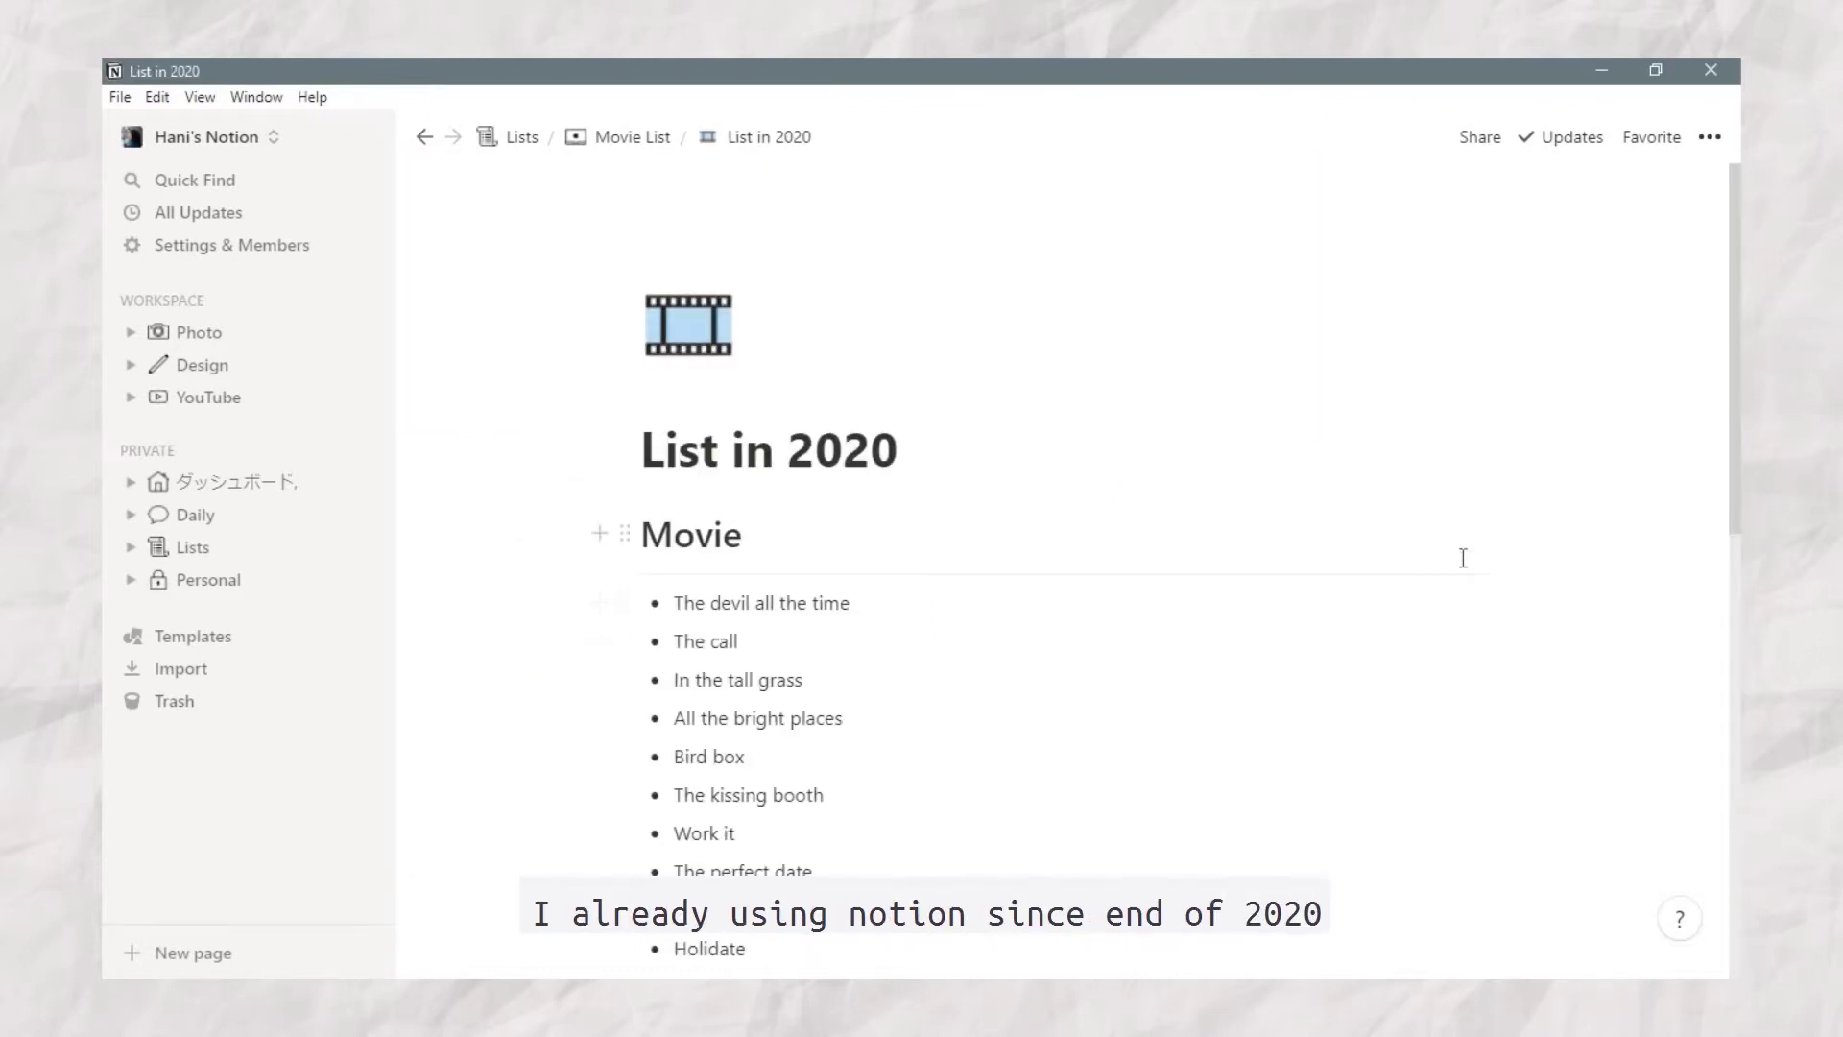
pyautogui.scroll(-13, 1463, 558)
pyautogui.scroll(-4, 1463, 557)
pyautogui.scroll(17, 1463, 558)
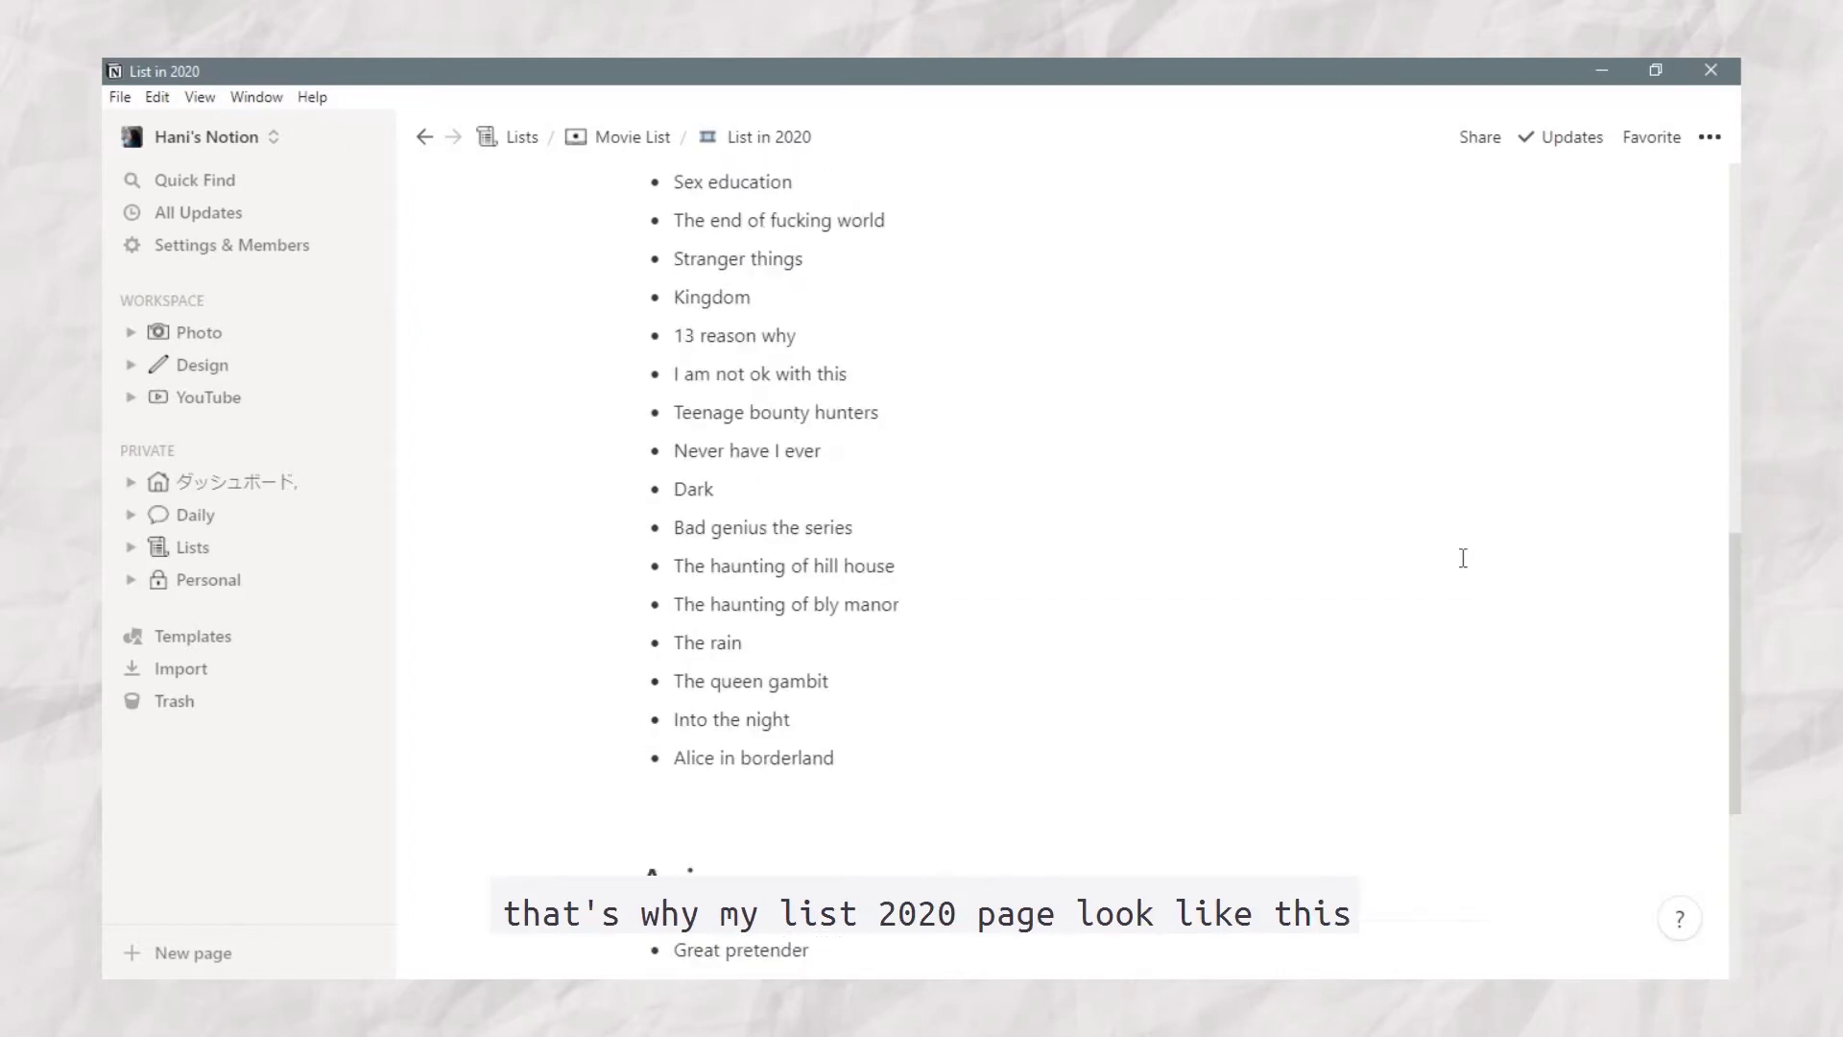
# Step: Go back to Movie List, open the List in 2021 subpage and examine its watch list table
pyautogui.click(615, 144)
pyautogui.scroll(-4, 1349, 480)
pyautogui.scroll(-1, 1351, 479)
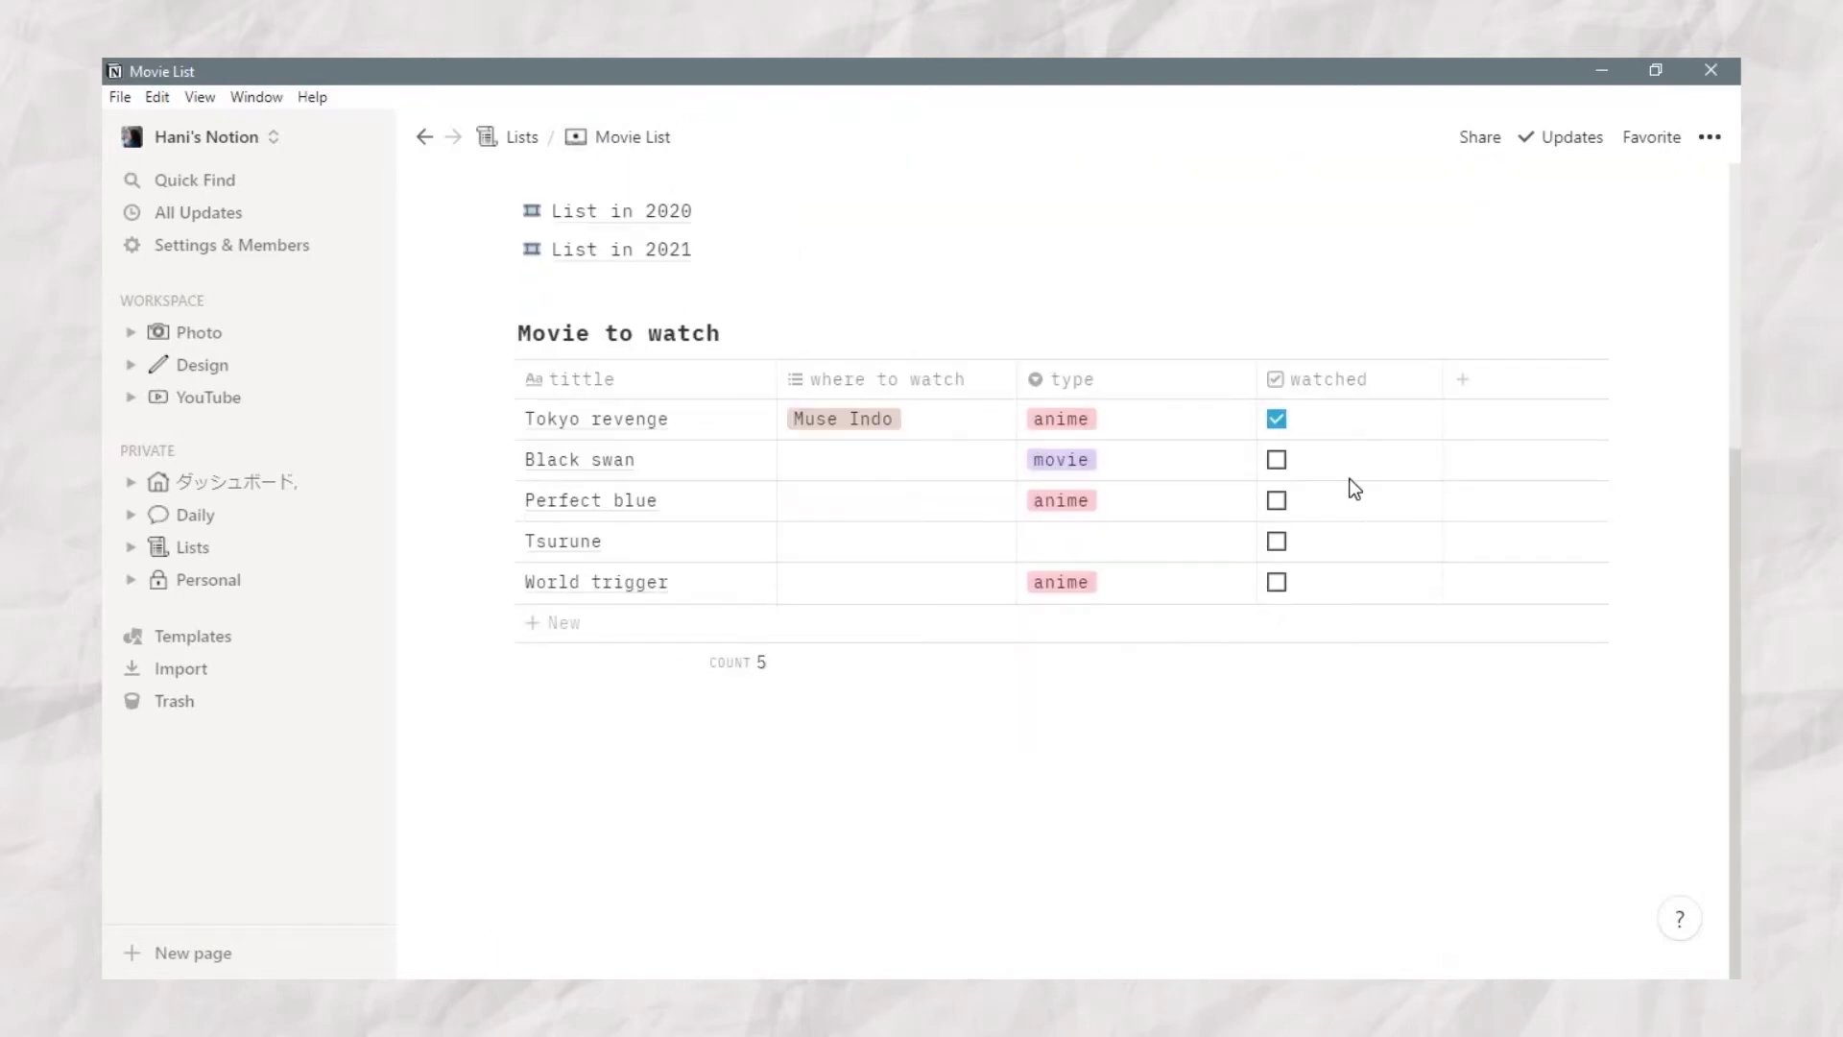
pyautogui.click(658, 255)
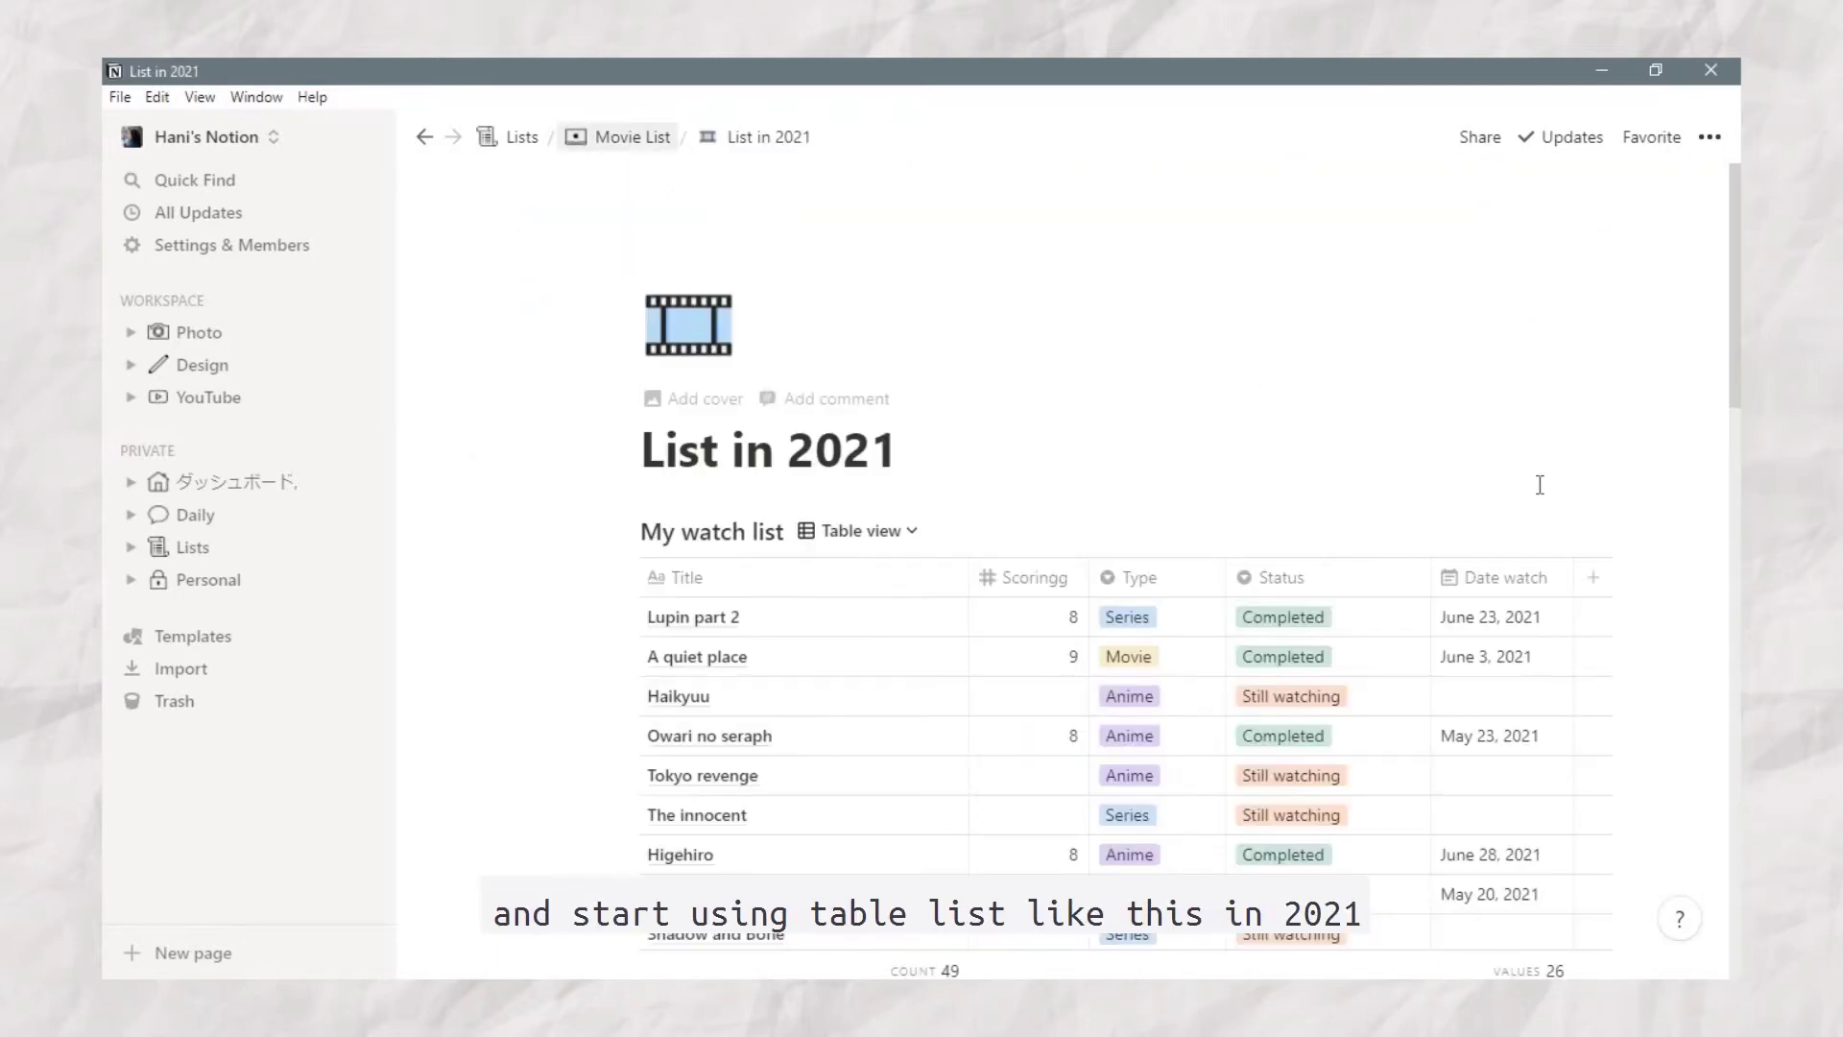
pyautogui.scroll(-15, 1540, 485)
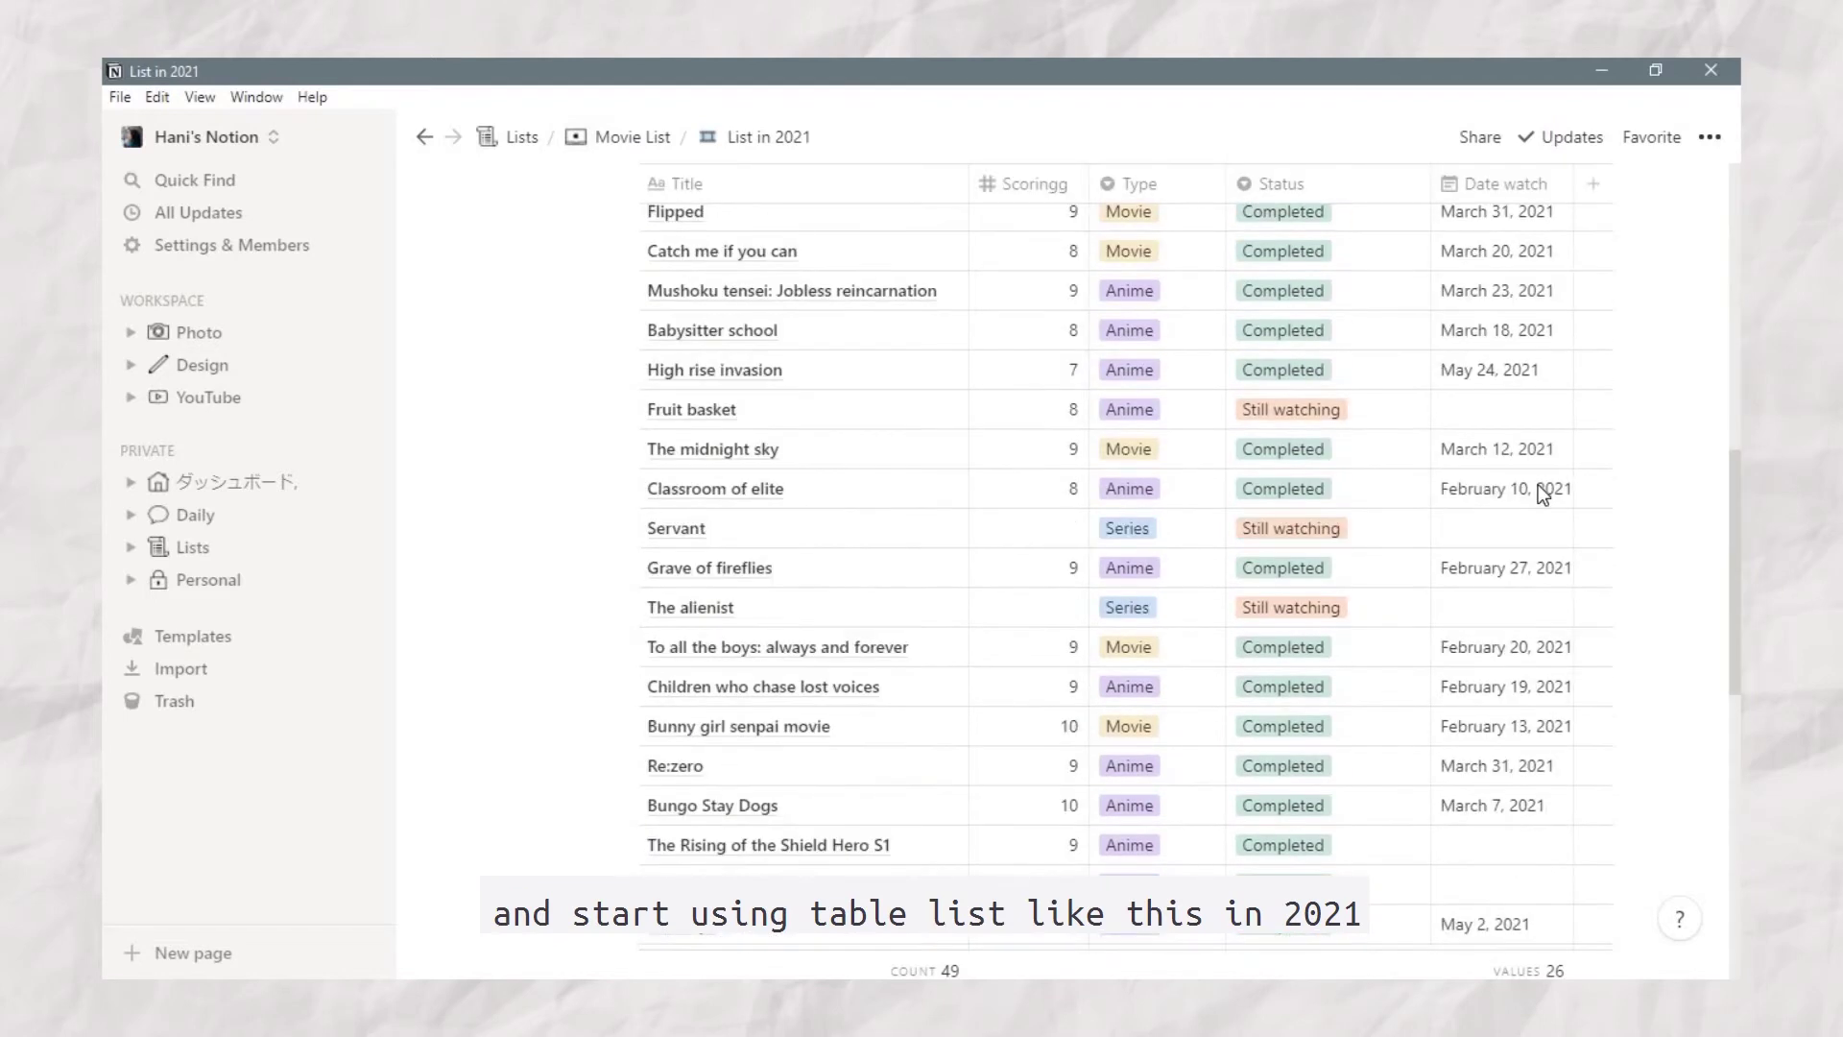
pyautogui.scroll(-5, 1538, 484)
pyautogui.scroll(5, 1538, 484)
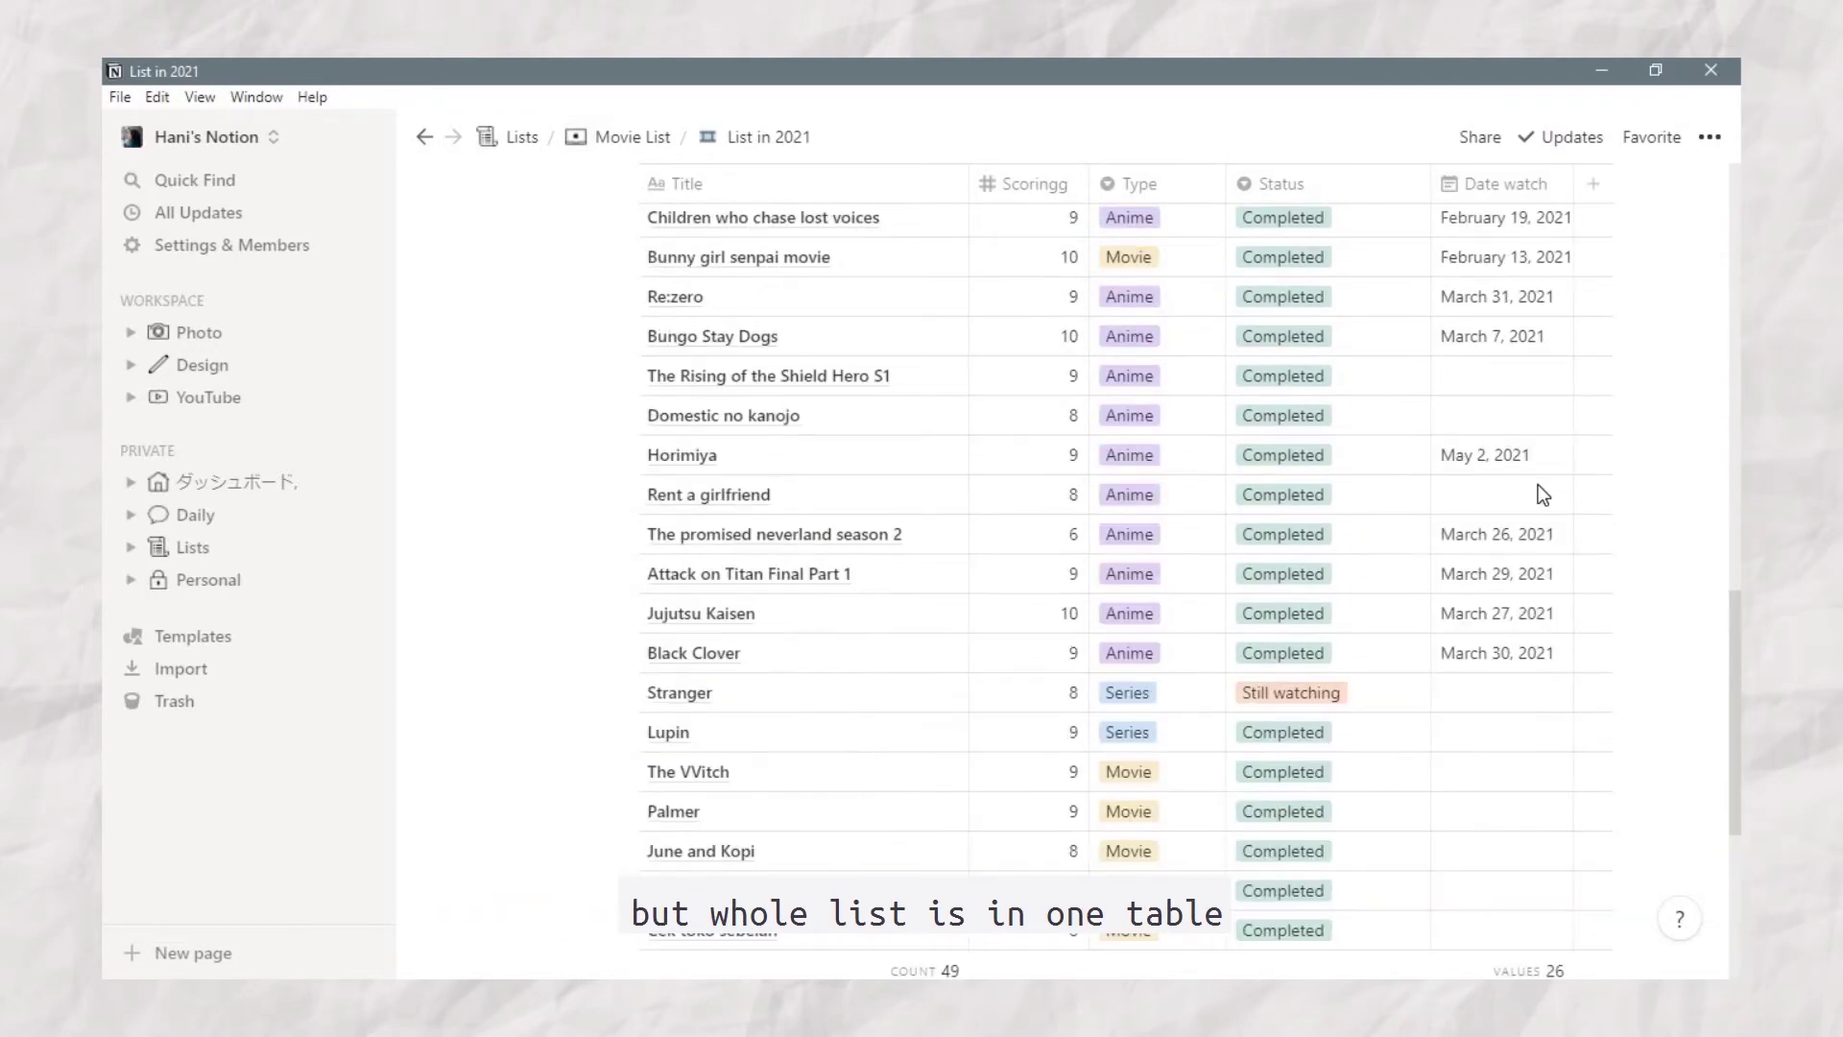
pyautogui.scroll(15, 1538, 484)
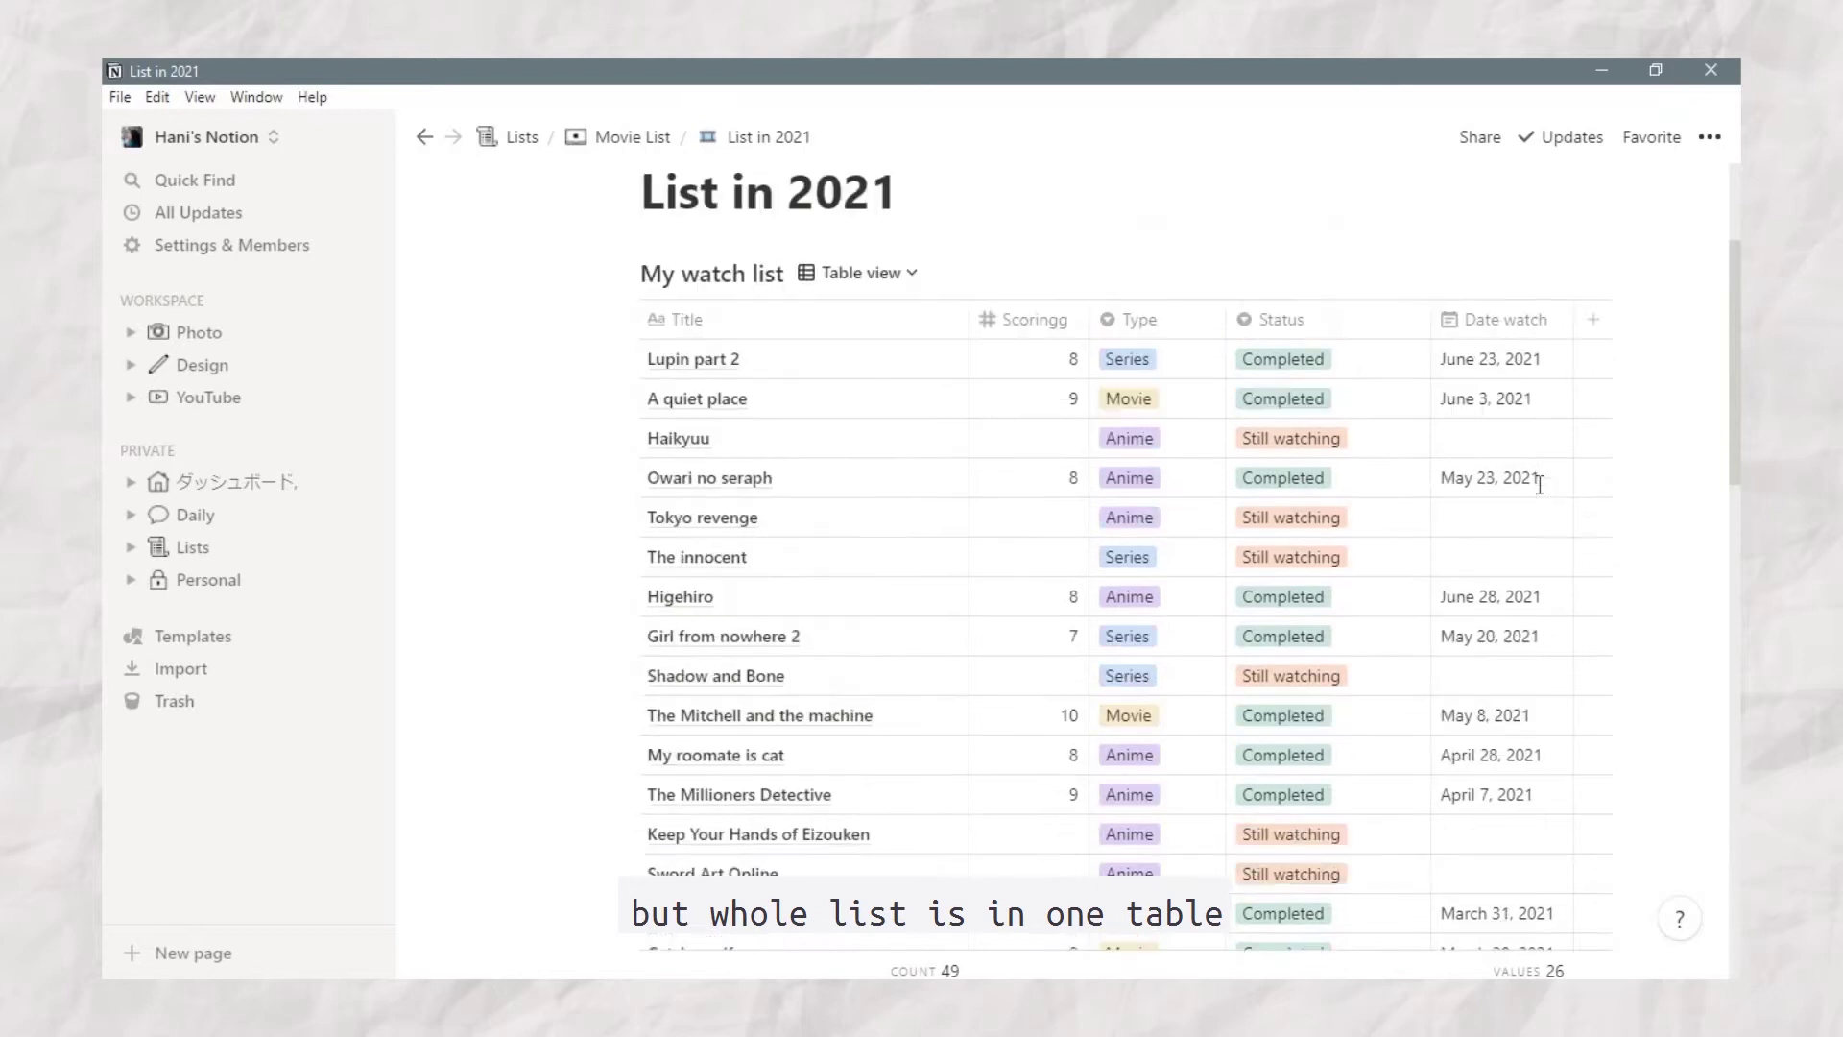
pyautogui.scroll(2, 1538, 484)
pyautogui.scroll(-3, 1538, 483)
pyautogui.scroll(3, 1537, 484)
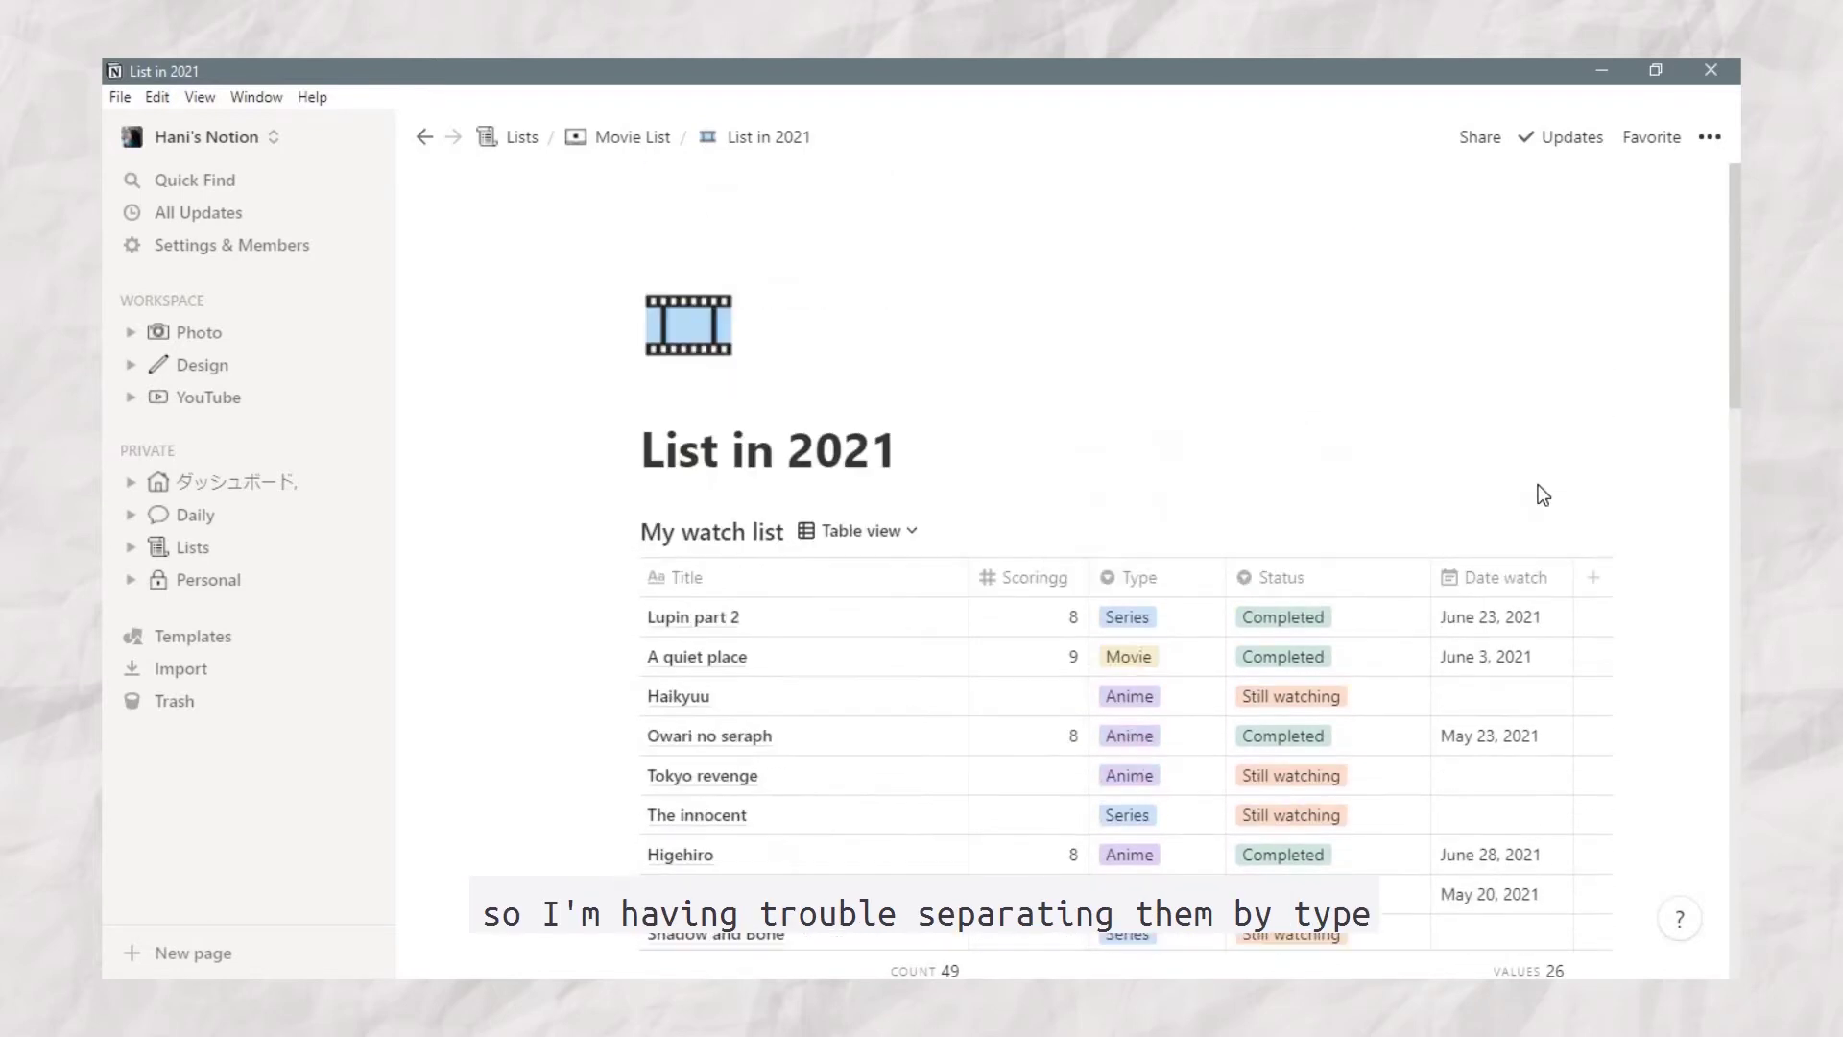
# Step: Return to the Movie List page and insert a callout block directly below the page title
pyautogui.click(633, 144)
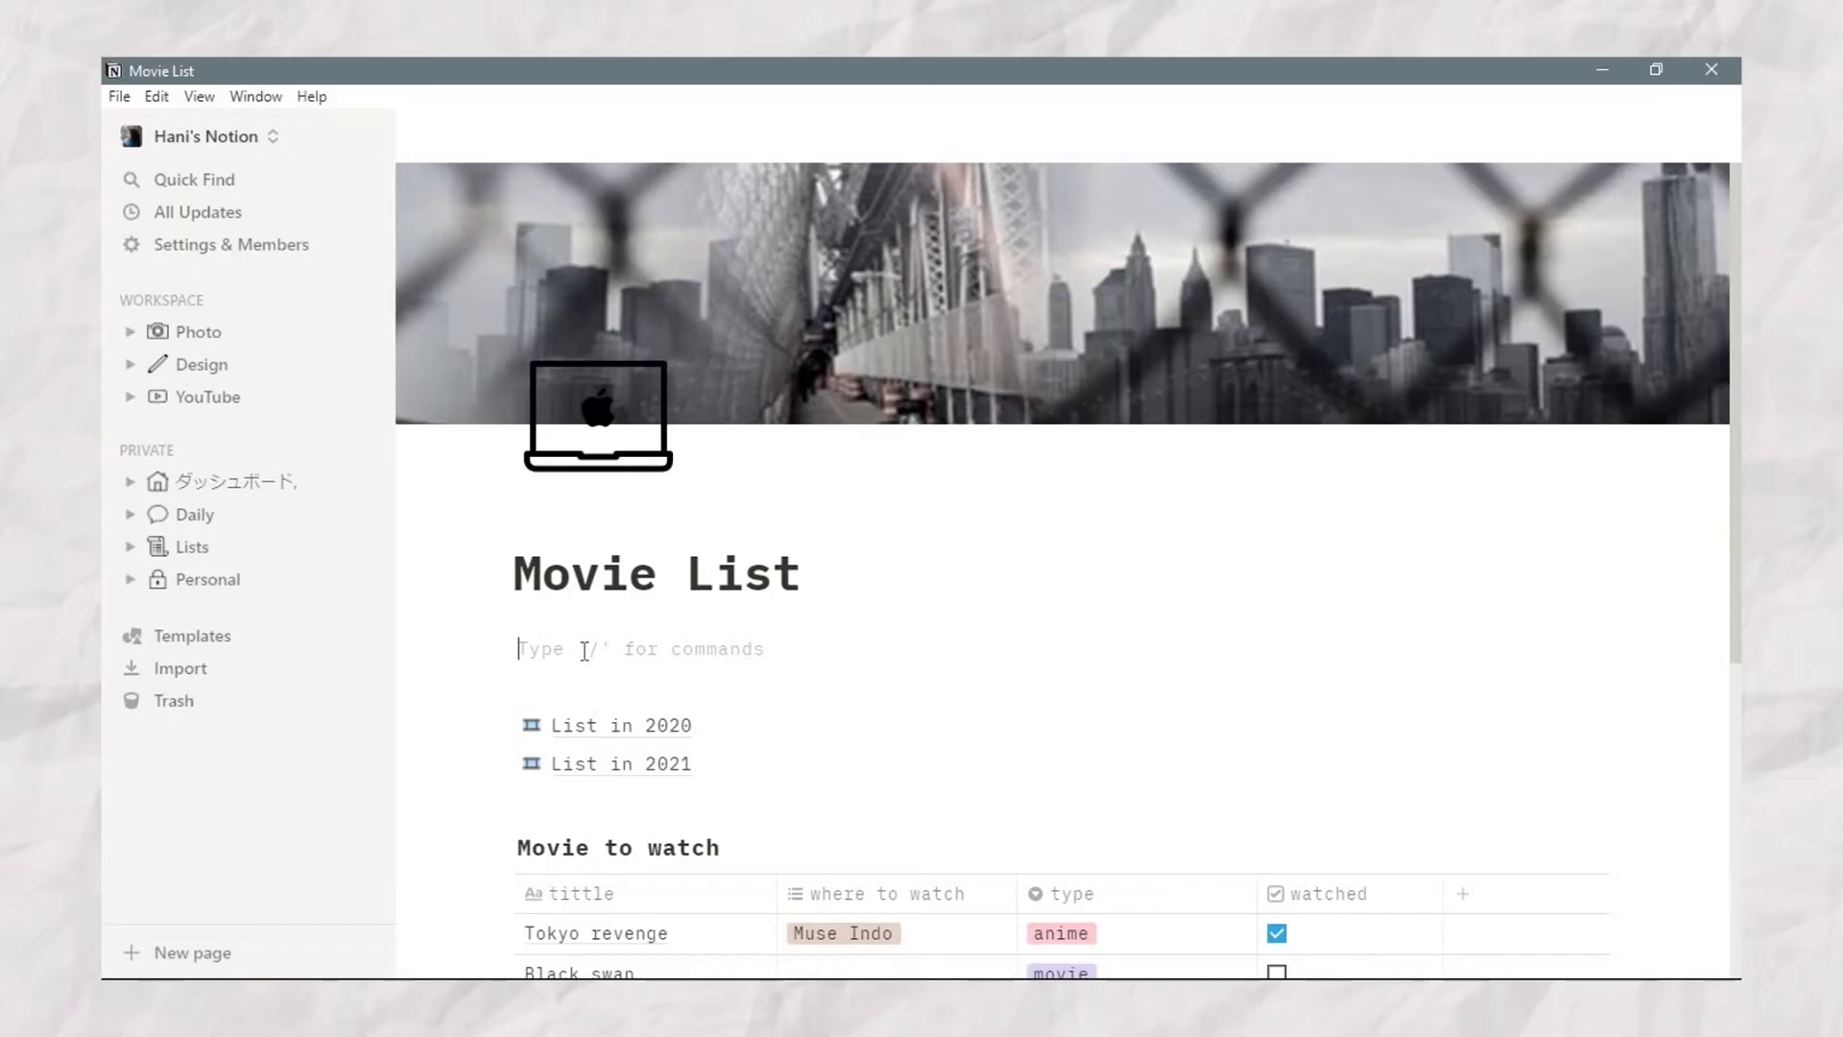
pyautogui.write('/ca')
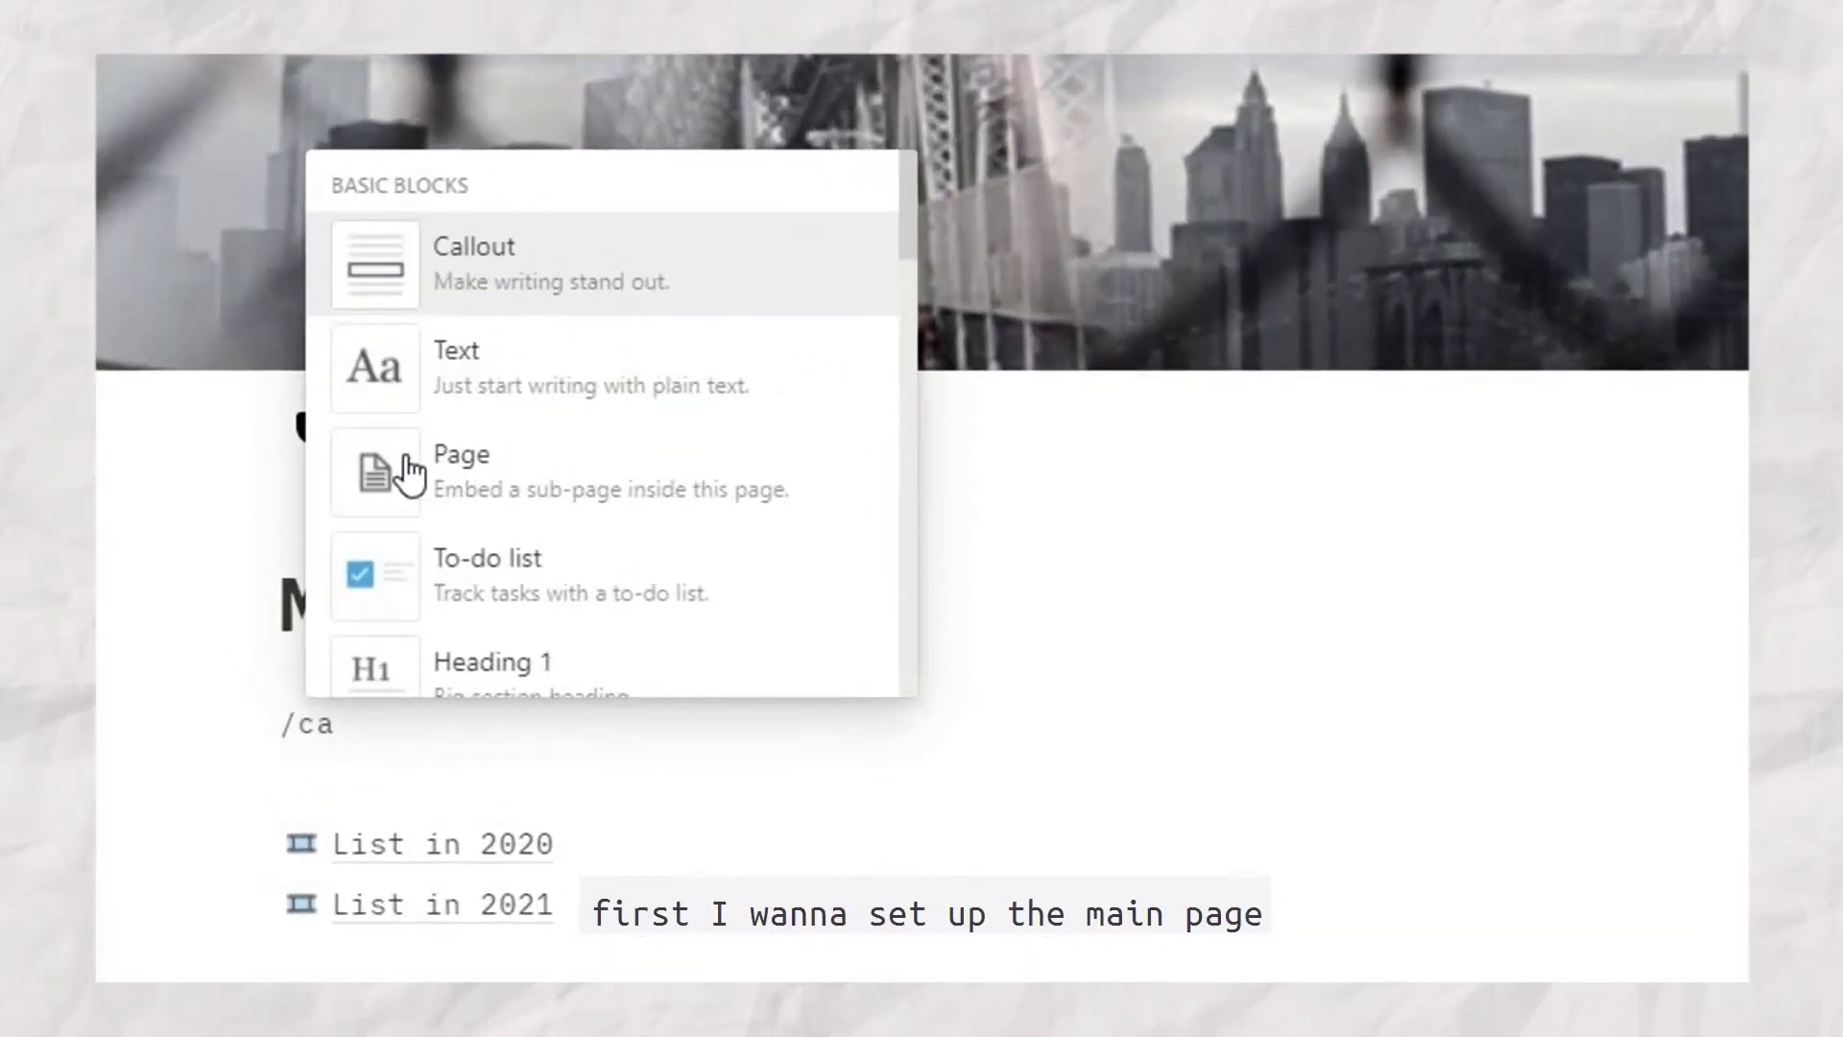
pyautogui.click(559, 269)
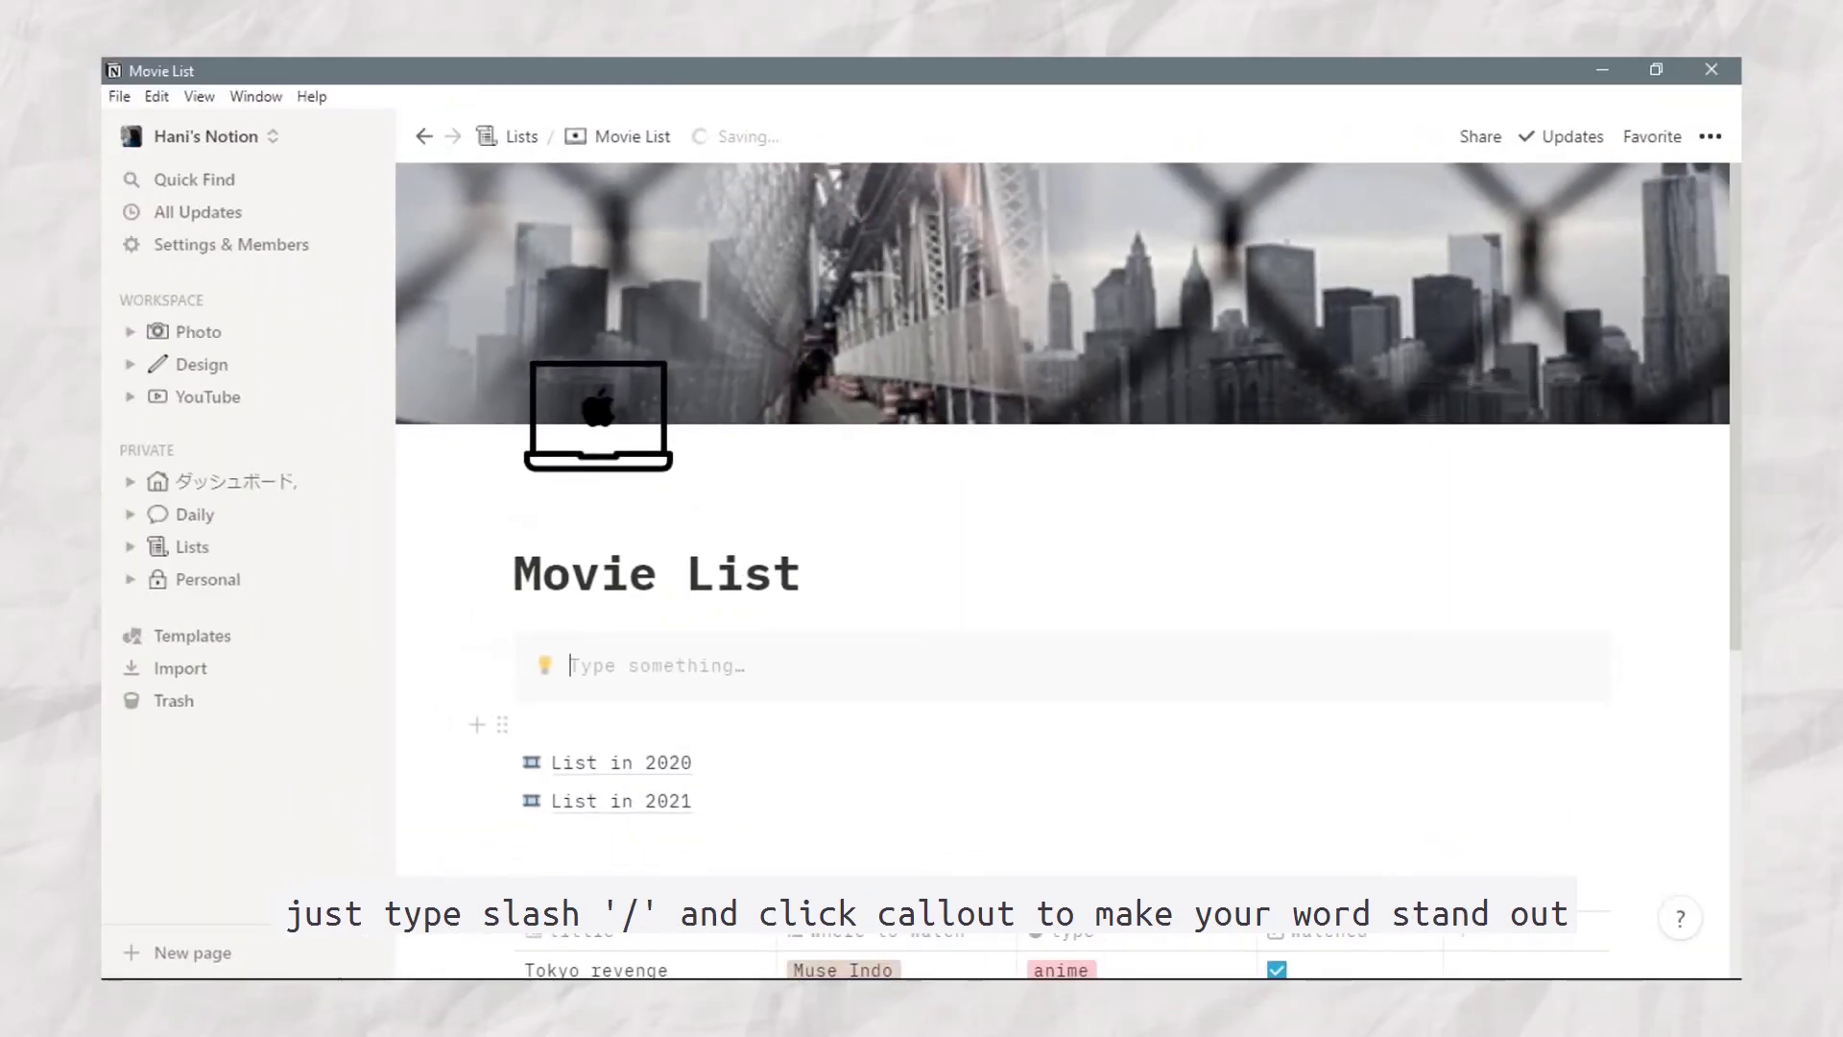
# Step: Write "If don't have to do it, I won't" in the callout
pyautogui.write("If don't h")
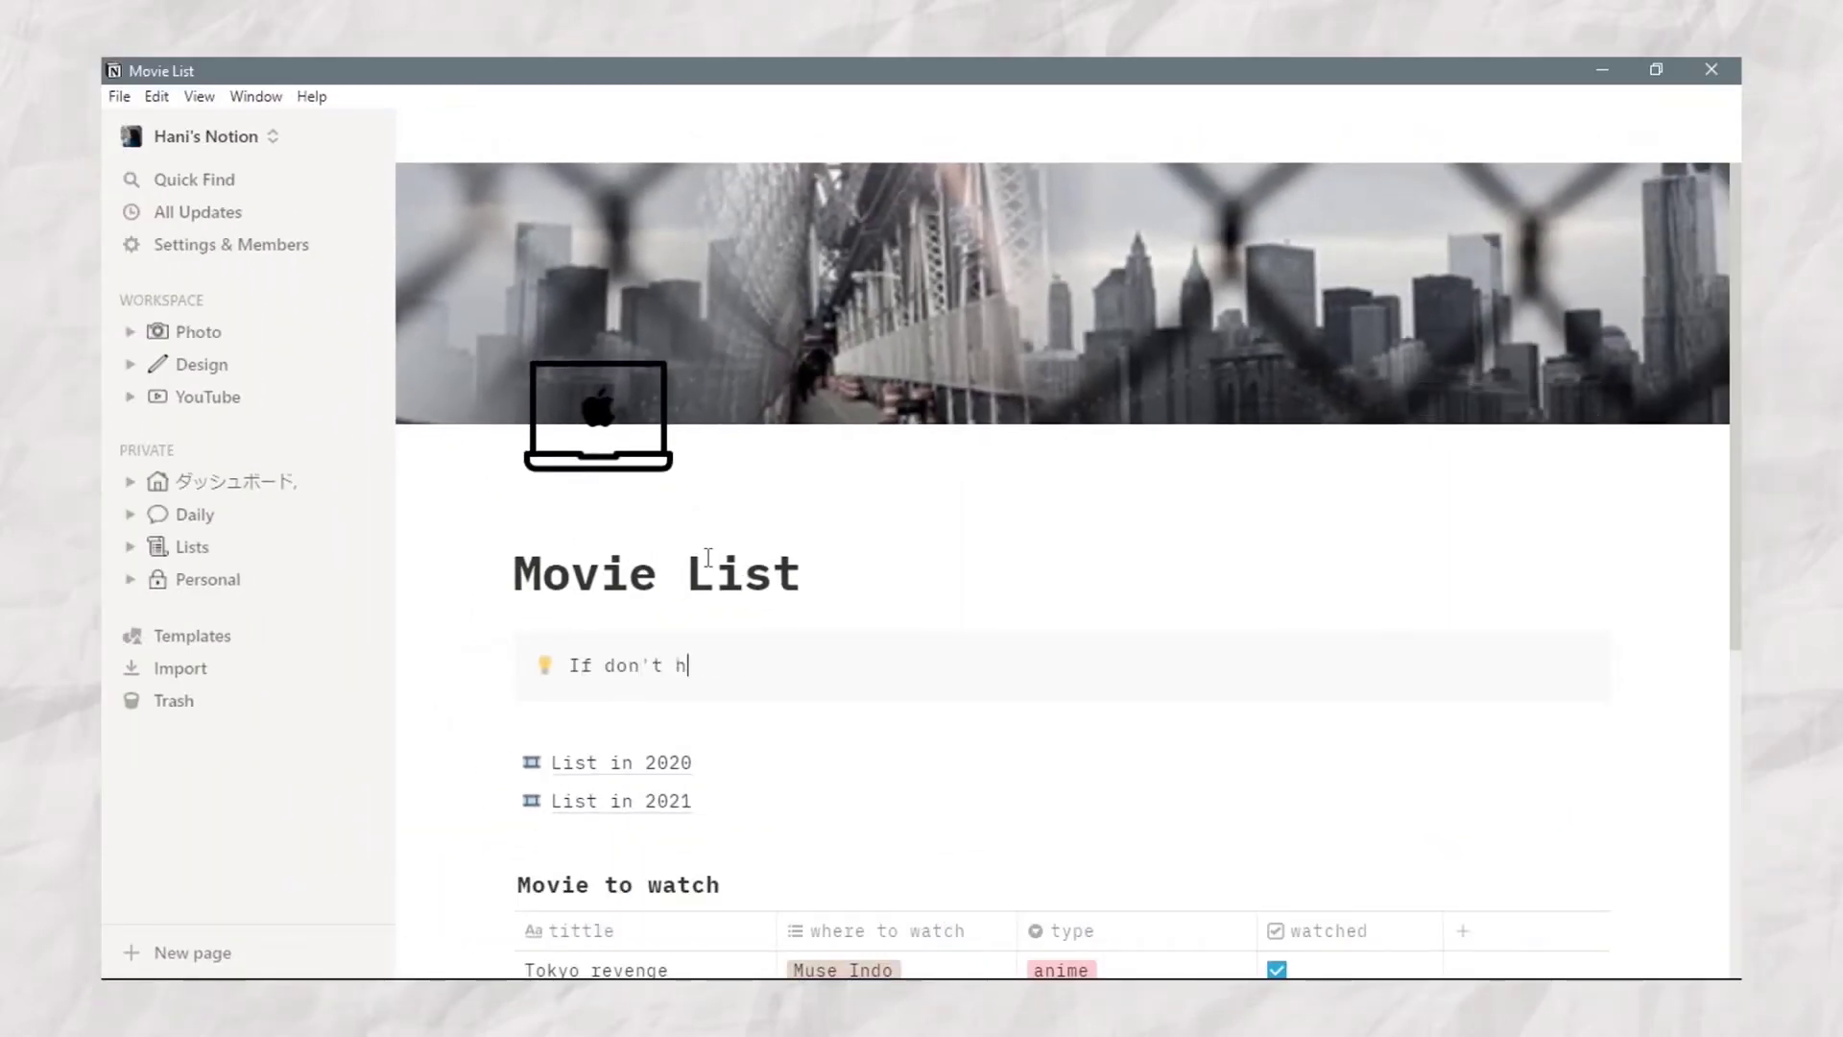
pyautogui.write('ae to')
pyautogui.press('BackSpace')
pyautogui.press('BackSpace')
pyautogui.press('BackSpace')
pyautogui.press('BackSpace')
pyautogui.write('ve to do it, I wont')
pyautogui.press('Left')
pyautogui.write("'")
pyautogui.press('Right')
# Step: Continue the callout quote with ". If I have to do it, I'll make quickly"
pyautogui.write('.If I')
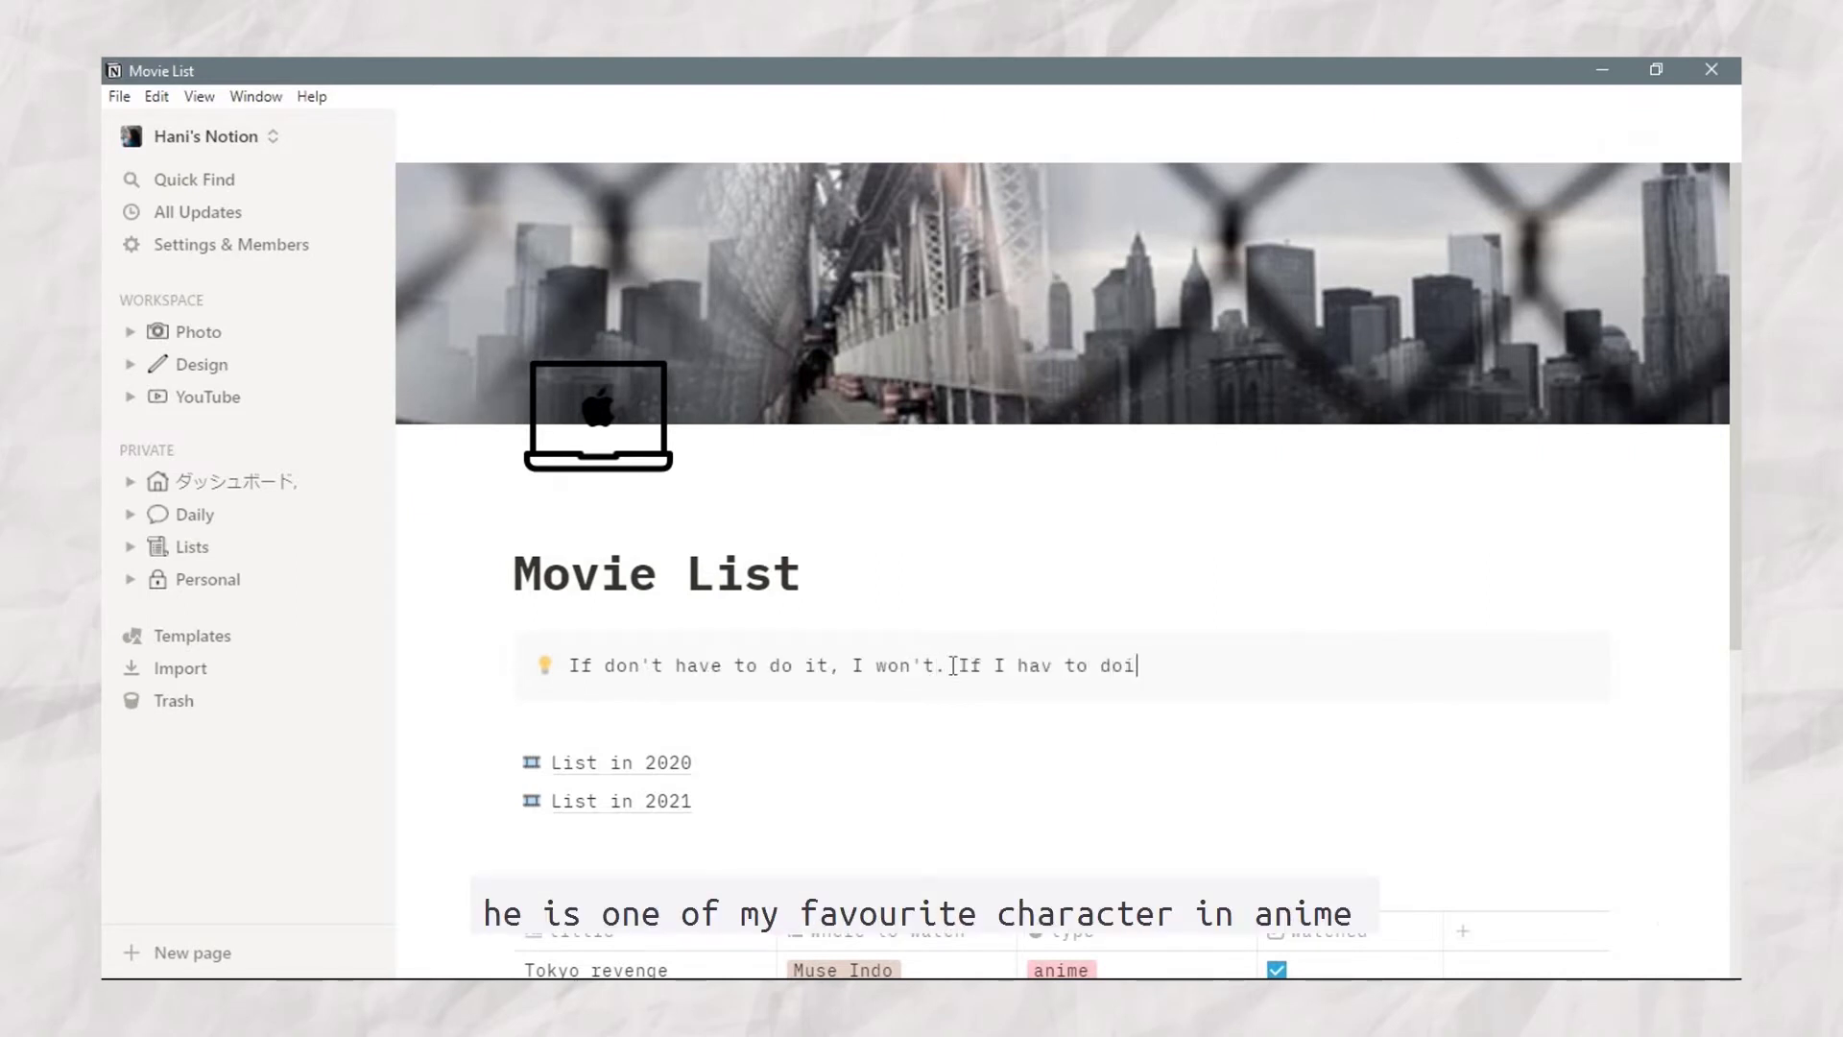
pyautogui.write(" hav to do it, I'll make quickl")
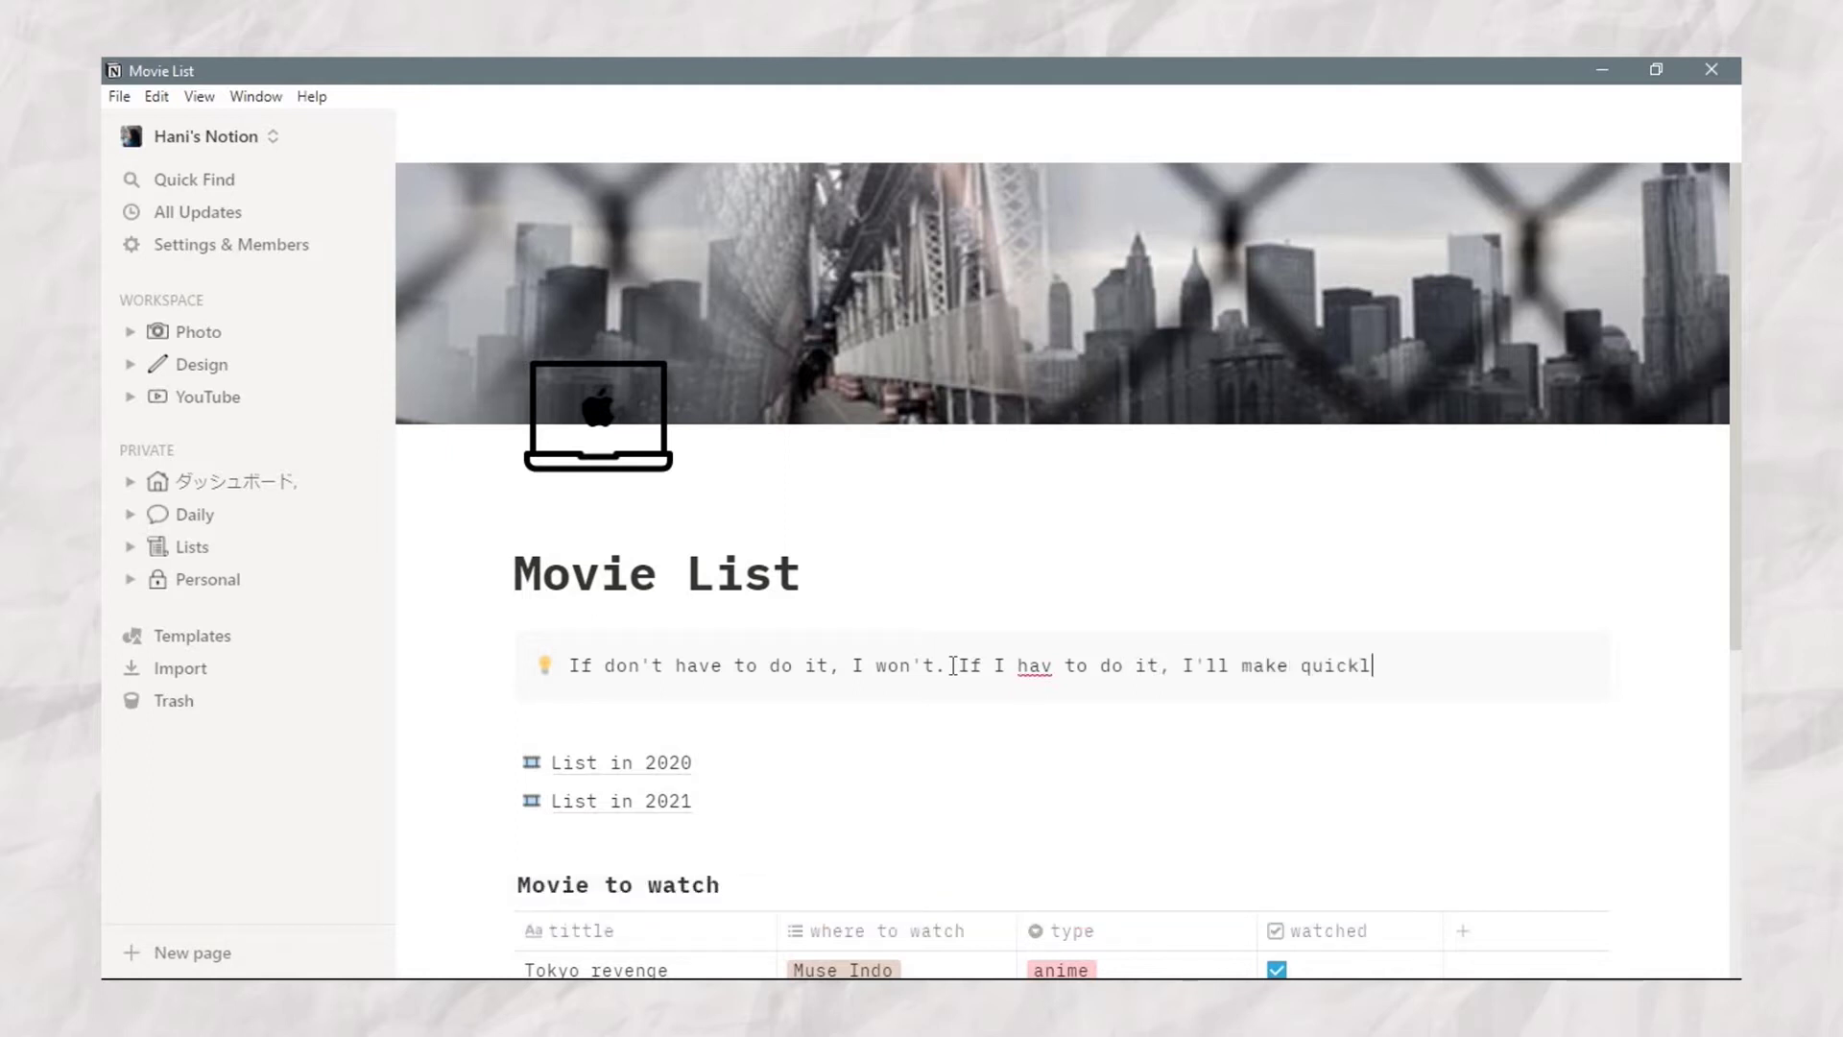
pyautogui.write('y')
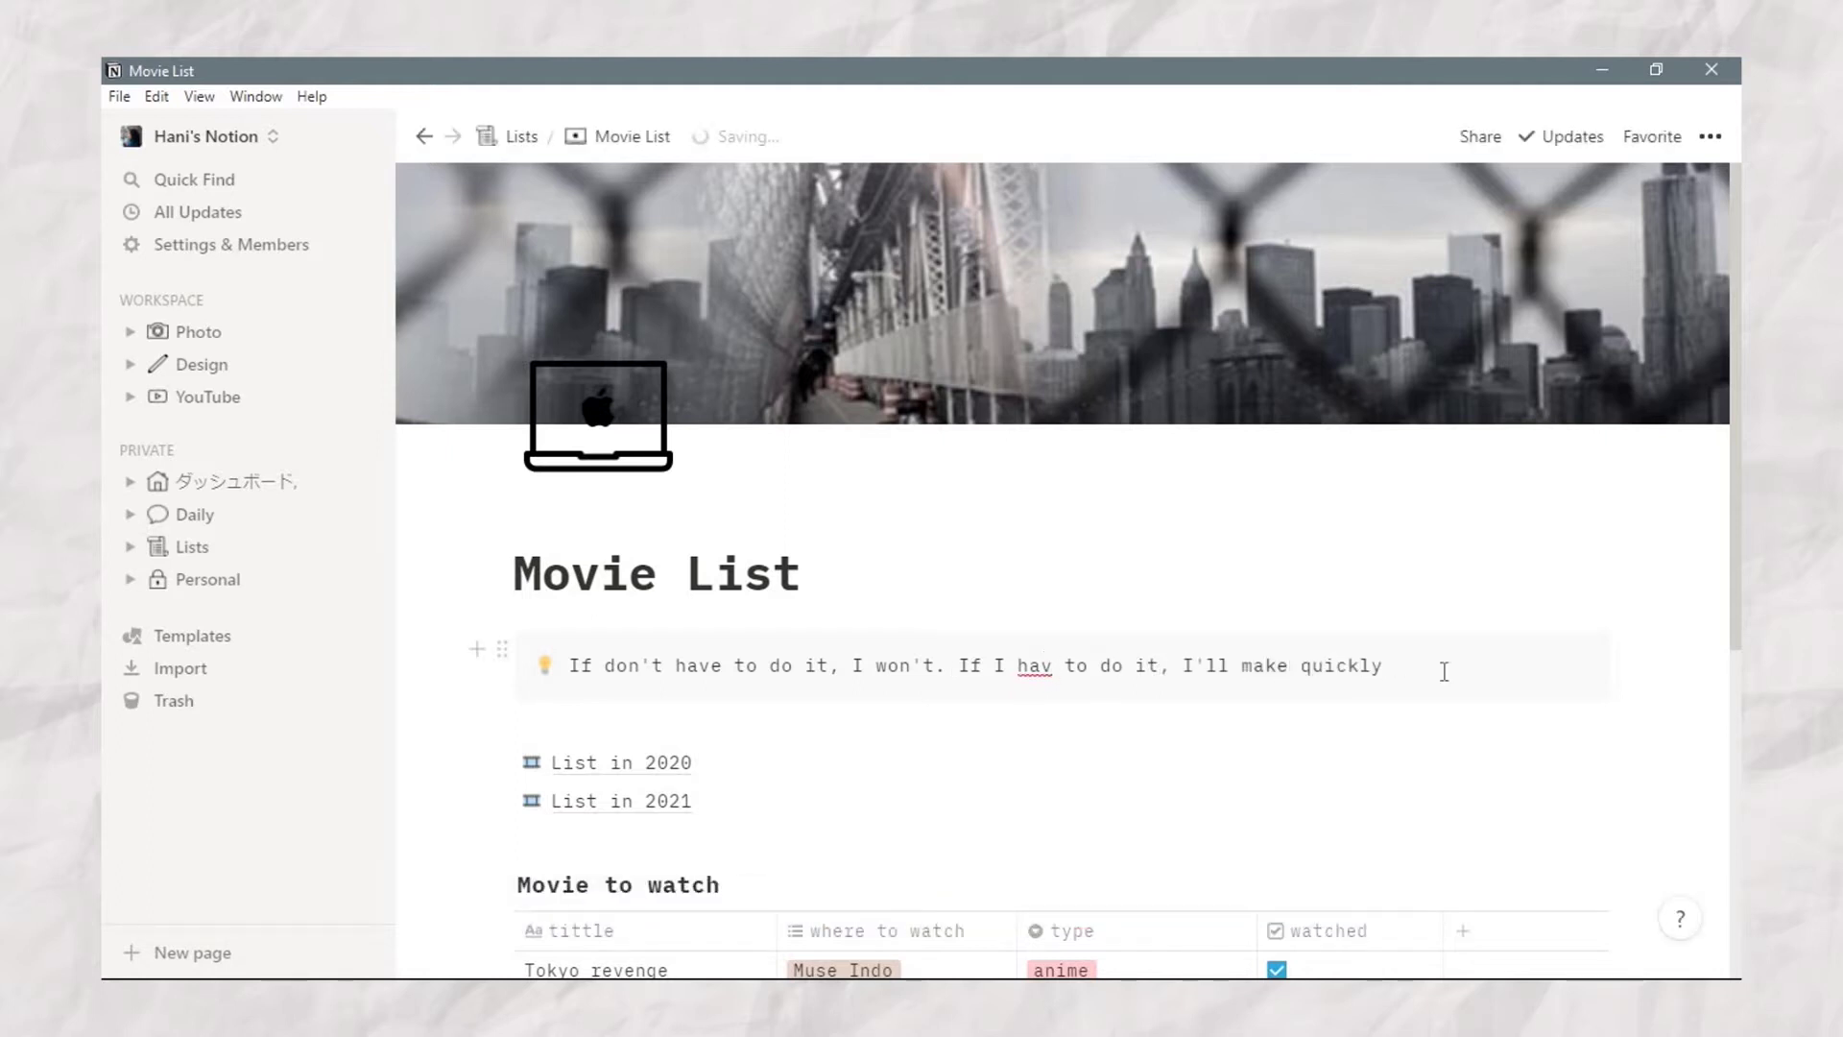
pyautogui.write('e')
pyautogui.press('End')
# Step: End the quote with a period and put the attribution "-Oreki, Hotarou" on its own line within the callout
pyautogui.write('. -')
pyautogui.scroll(-3, 1485, 434)
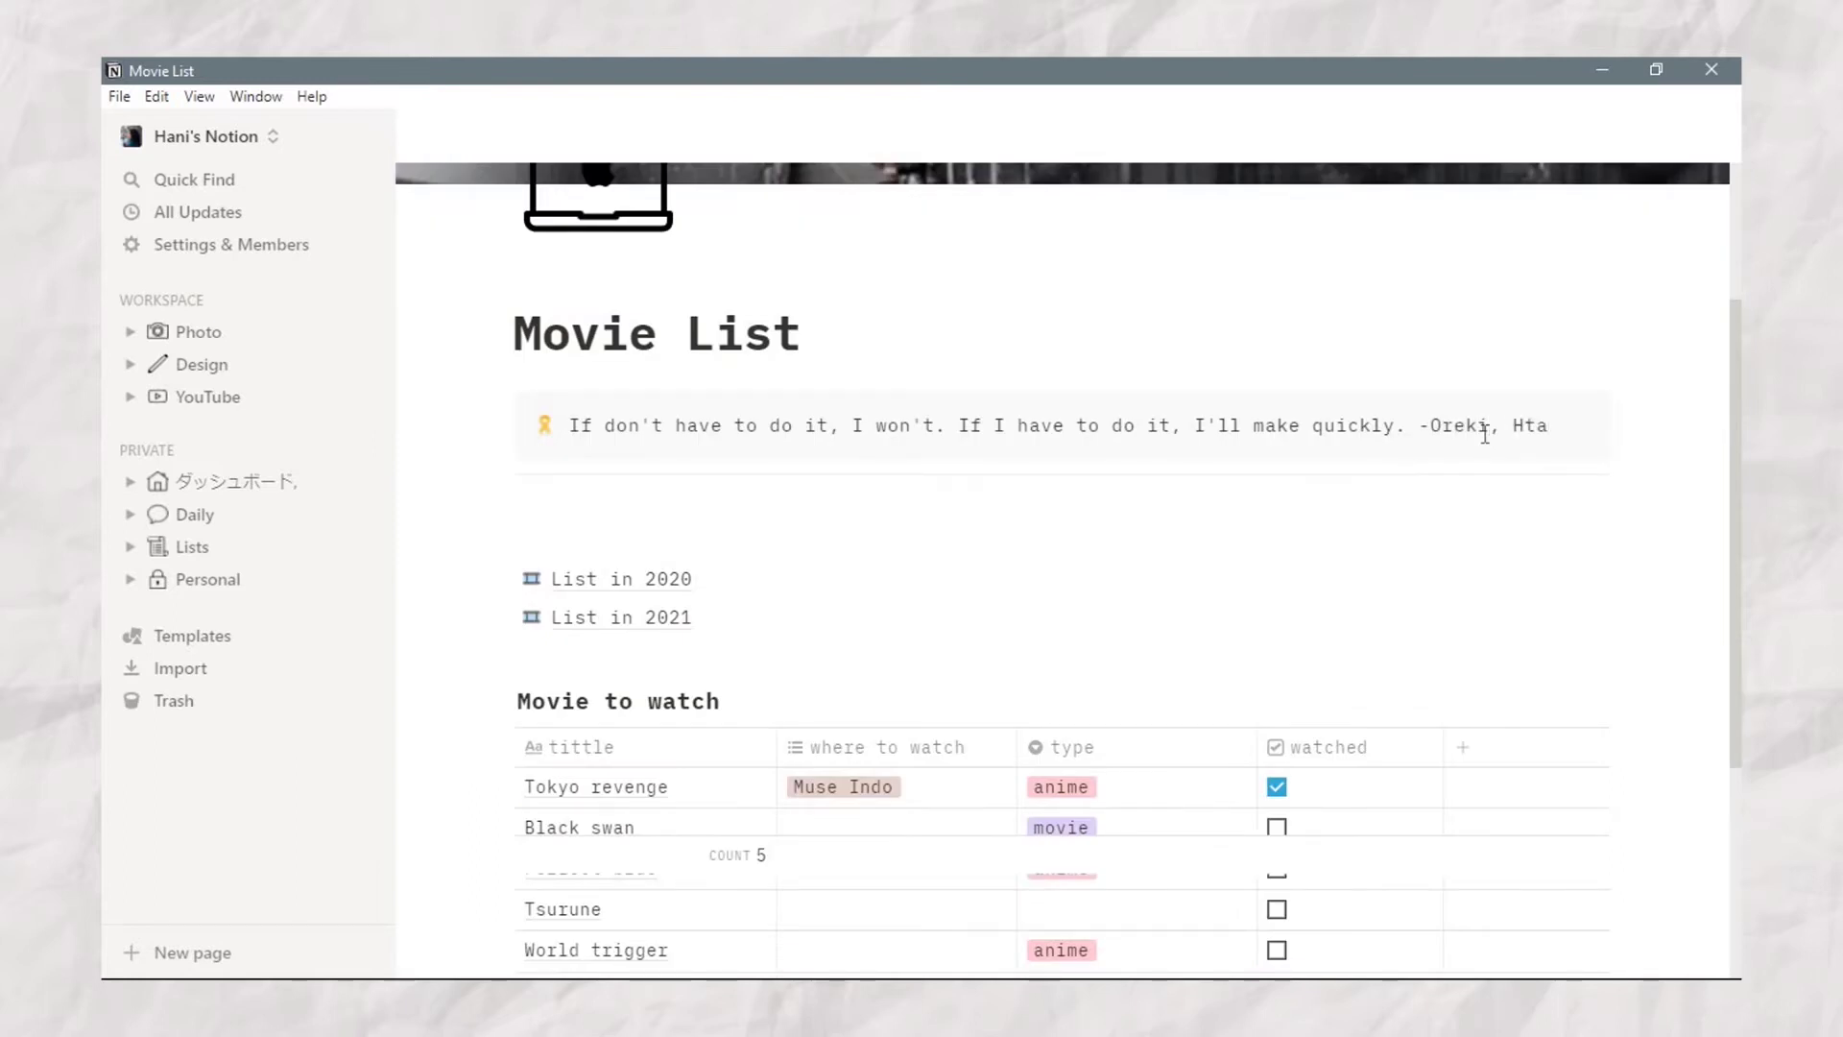
pyautogui.write('Oreki, Hotarou')
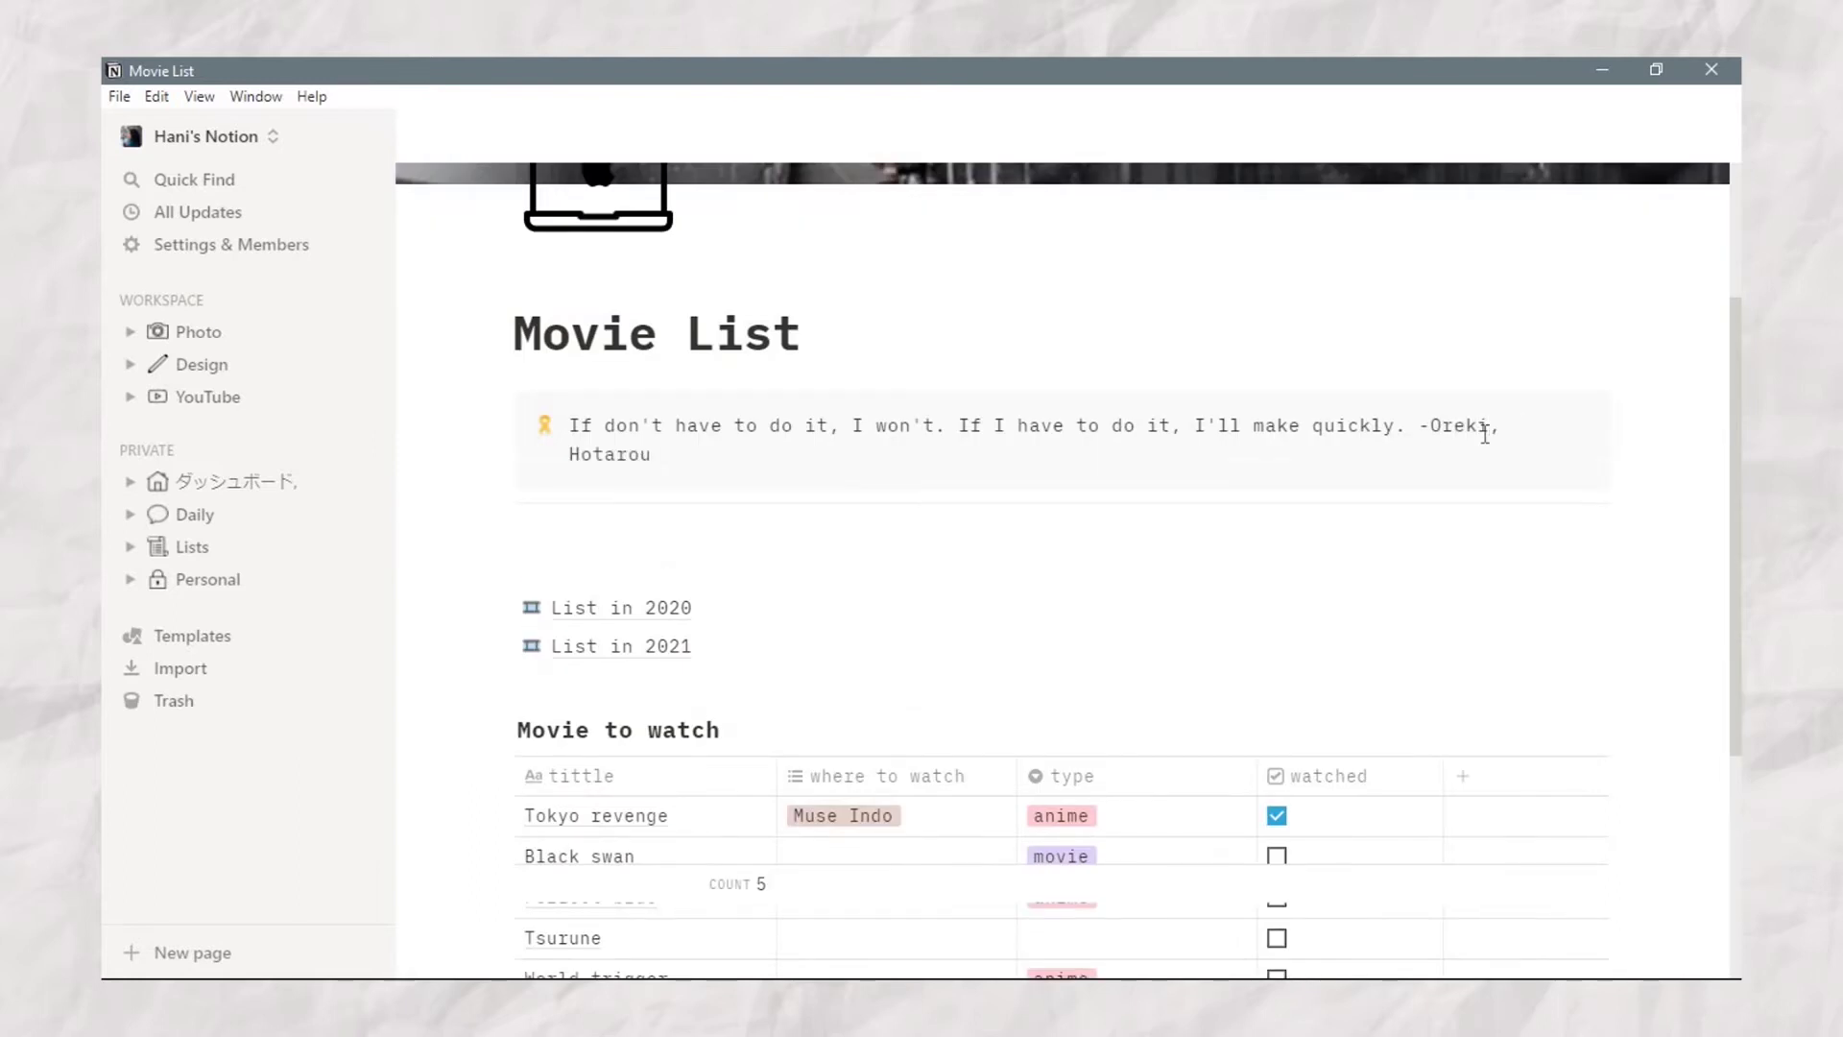
pyautogui.click(1415, 425)
pyautogui.hotkey('shift', 'Return')
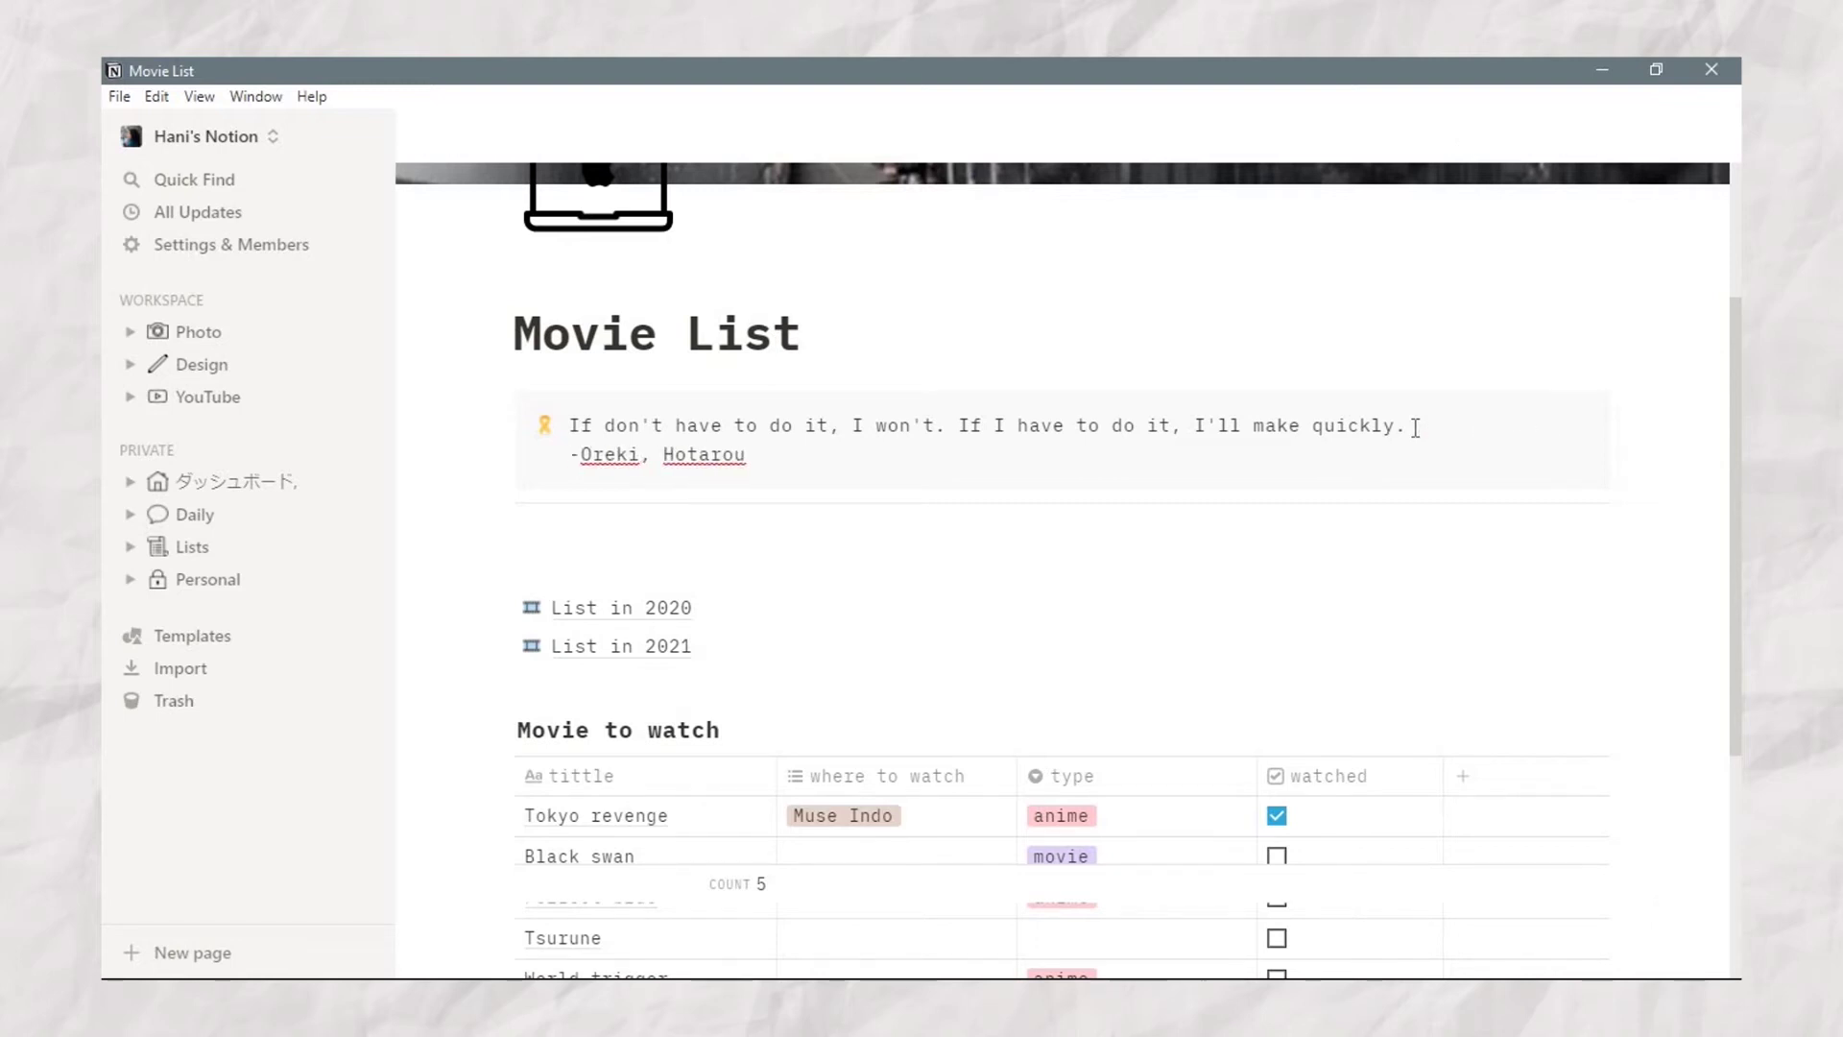
# Step: Add three separate text lines reading "movie", "series" and "anime" below the divider under the callout
pyautogui.click(546, 544)
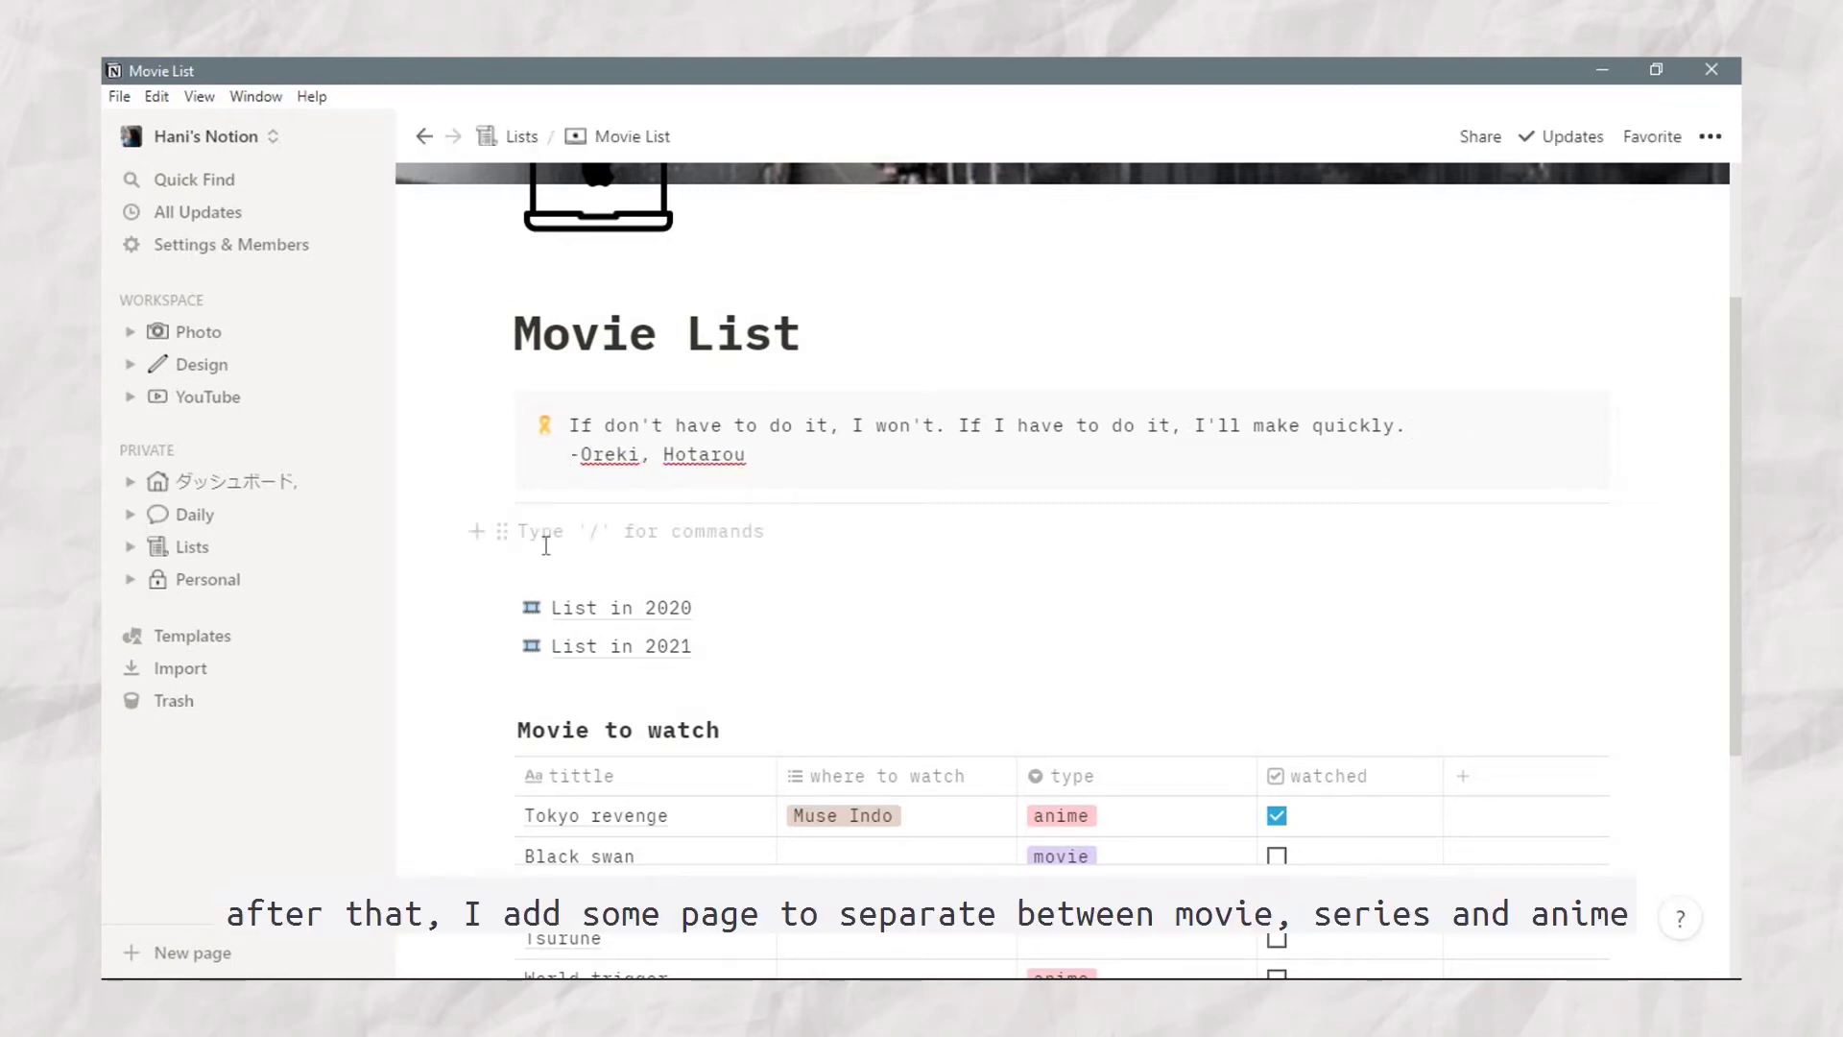
pyautogui.write('mov')
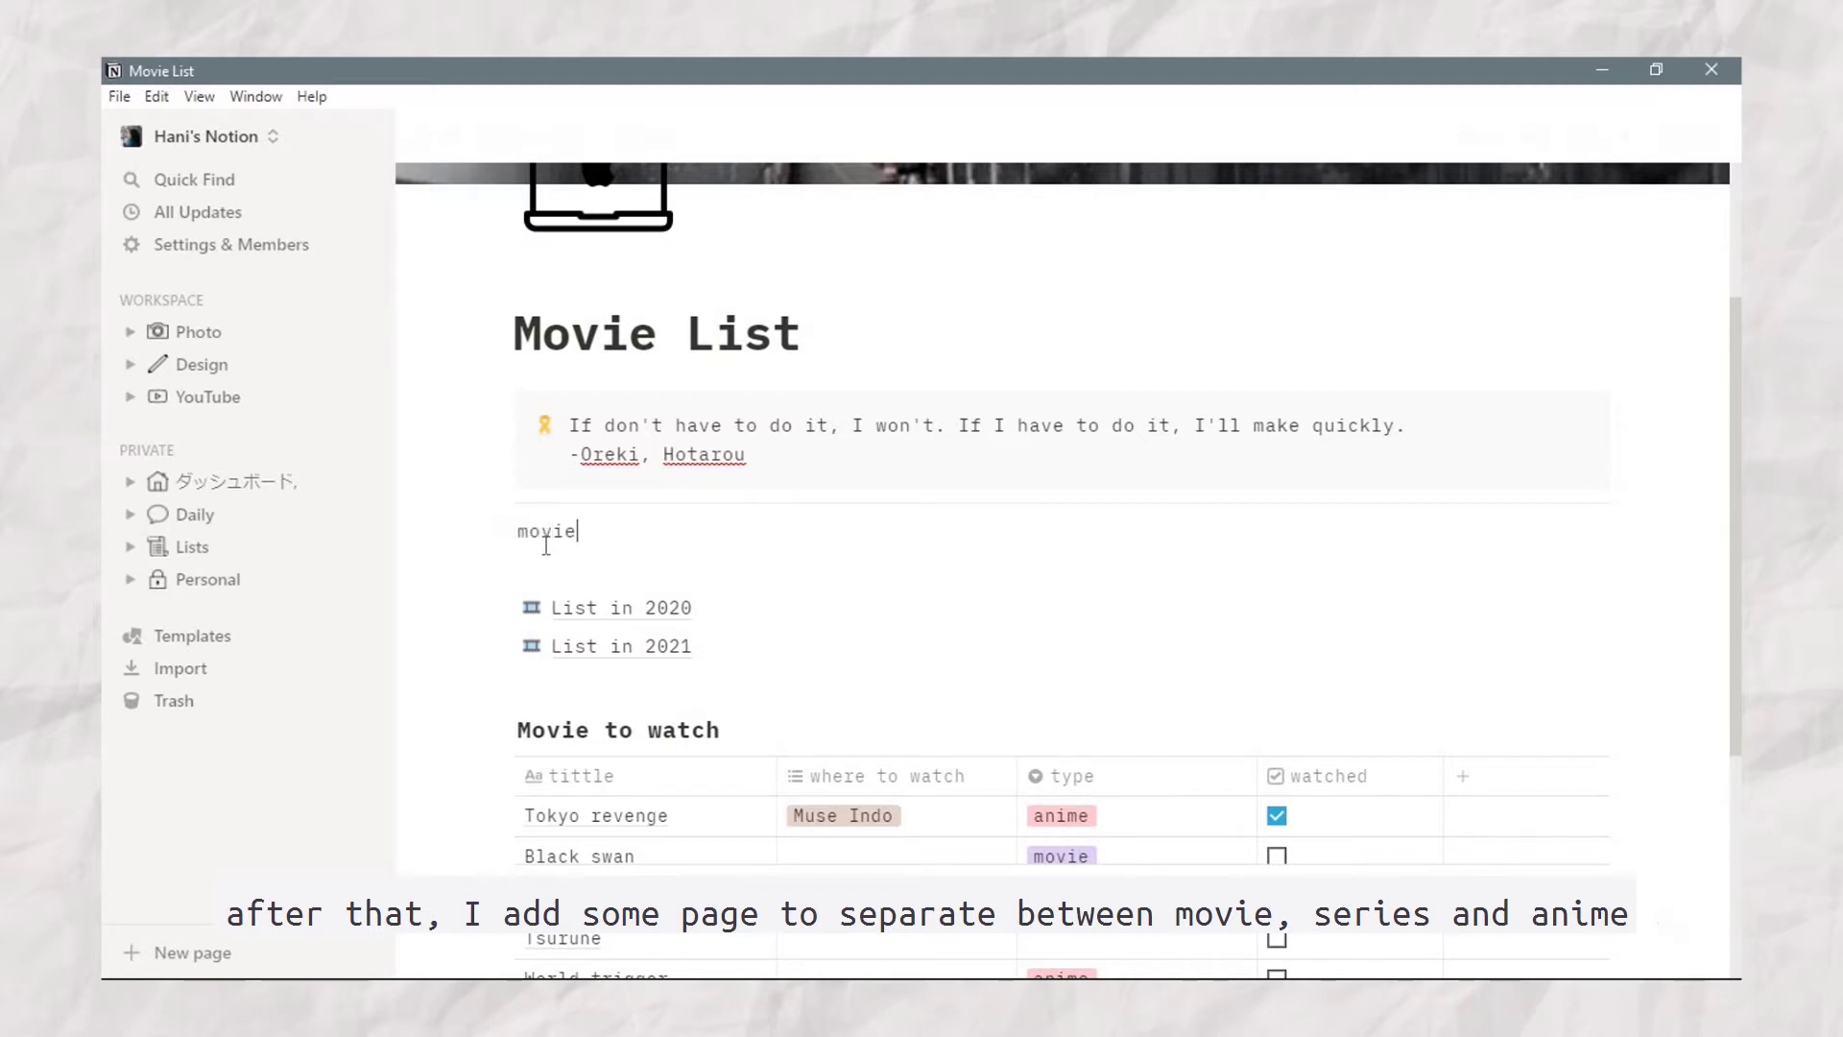
pyautogui.write('ie')
pyautogui.press('Return')
pyautogui.write('ser')
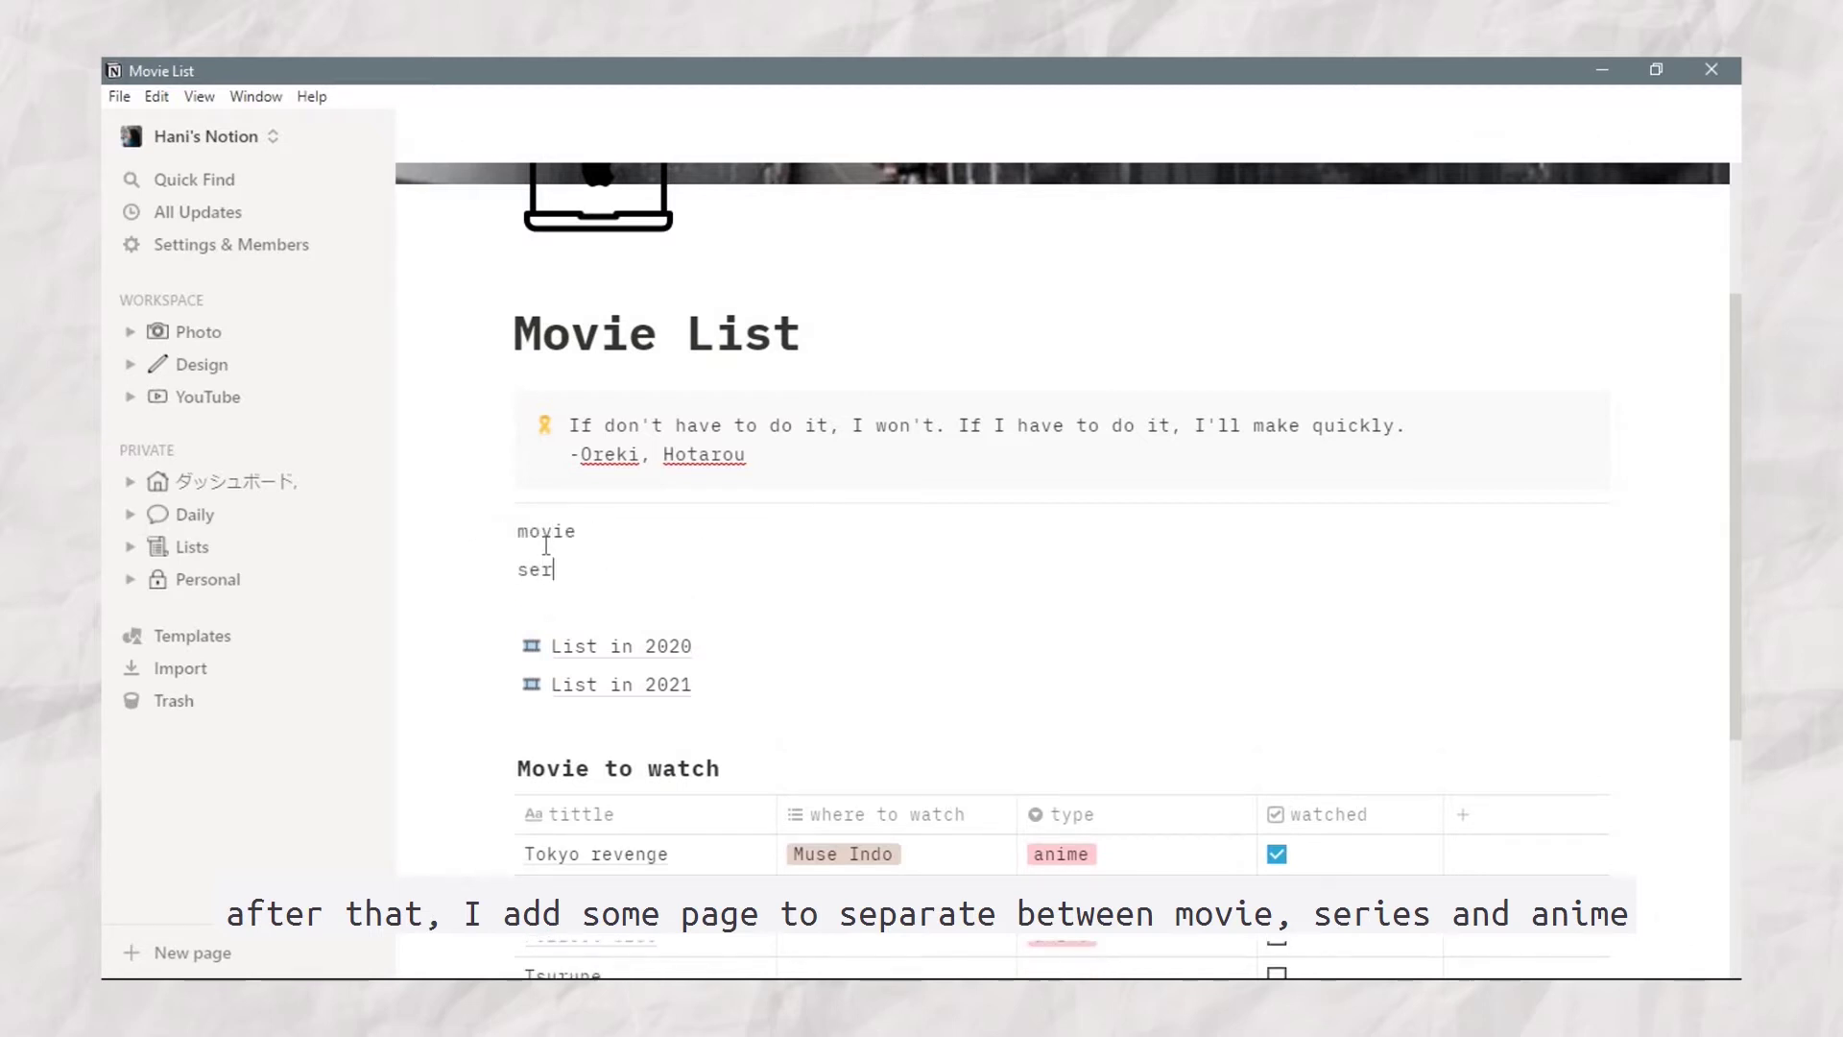
pyautogui.write('r')
pyautogui.press('BackSpace')
pyautogui.press('Return')
pyautogui.write('anime')
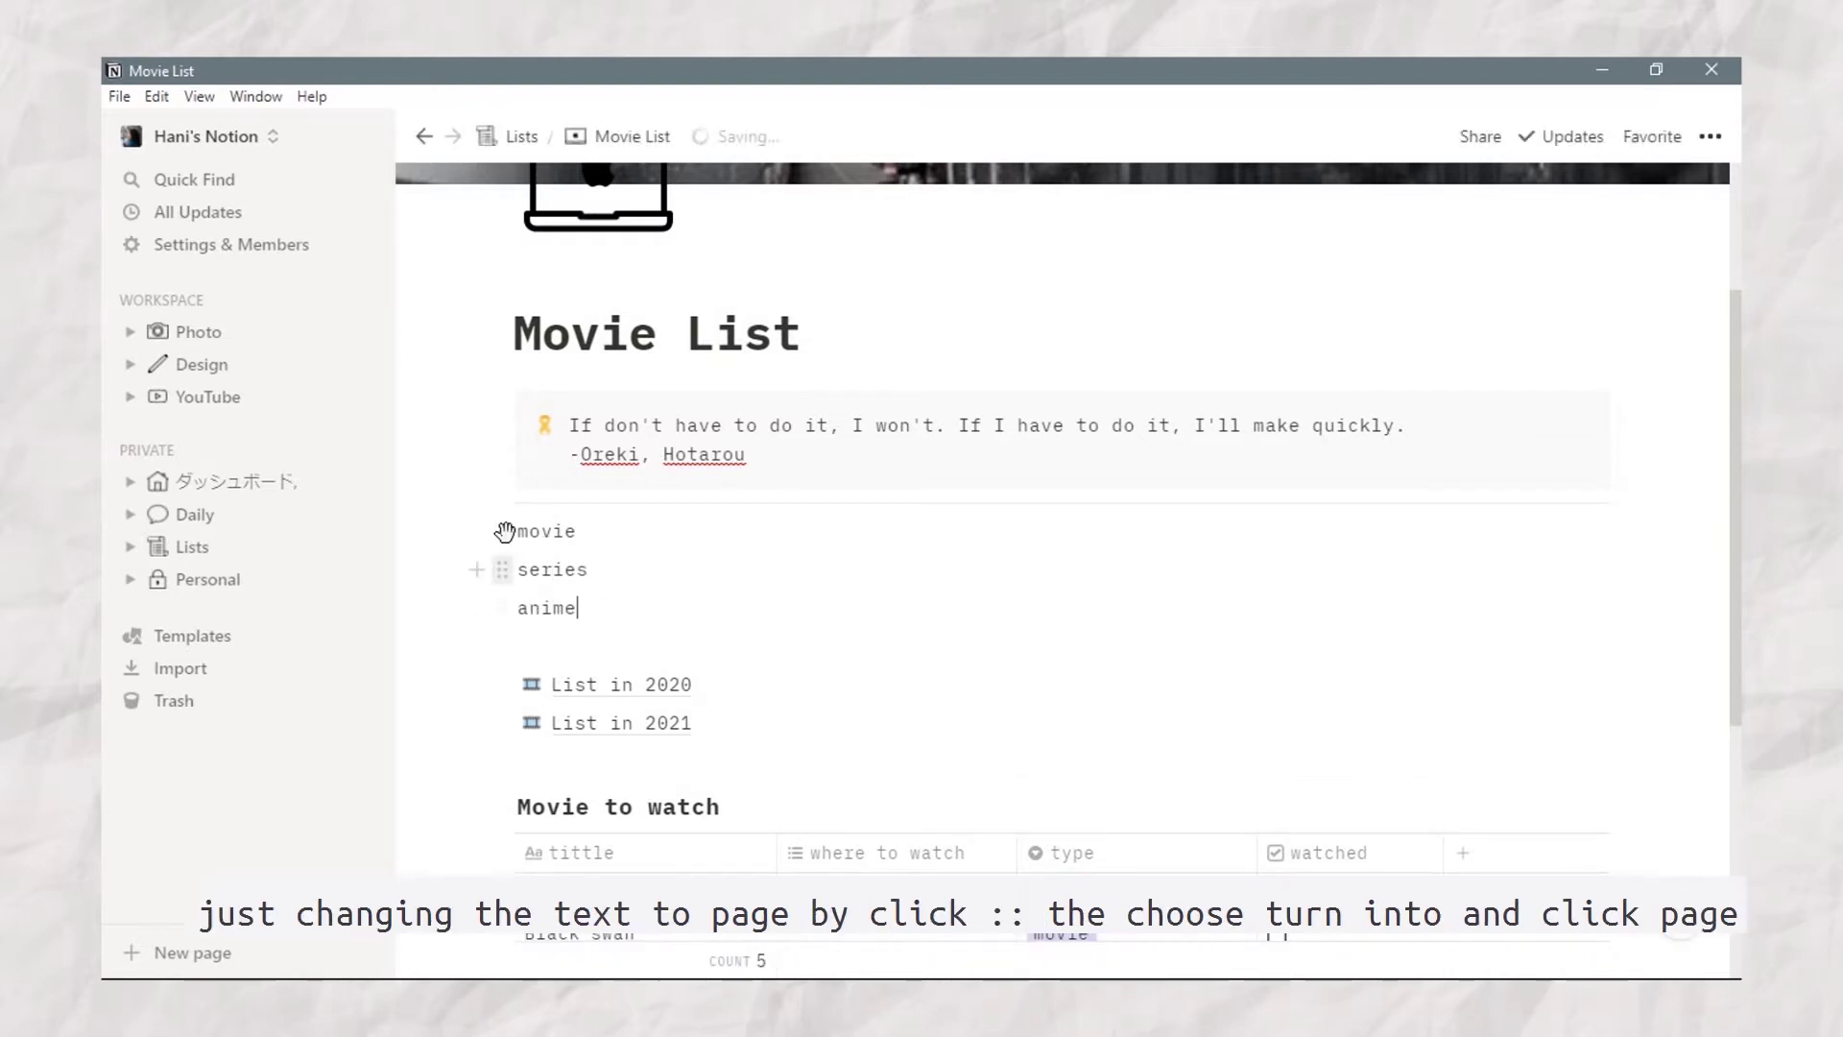
# Step: Turn the movie, series and anime text lines into pages
pyautogui.click(504, 533)
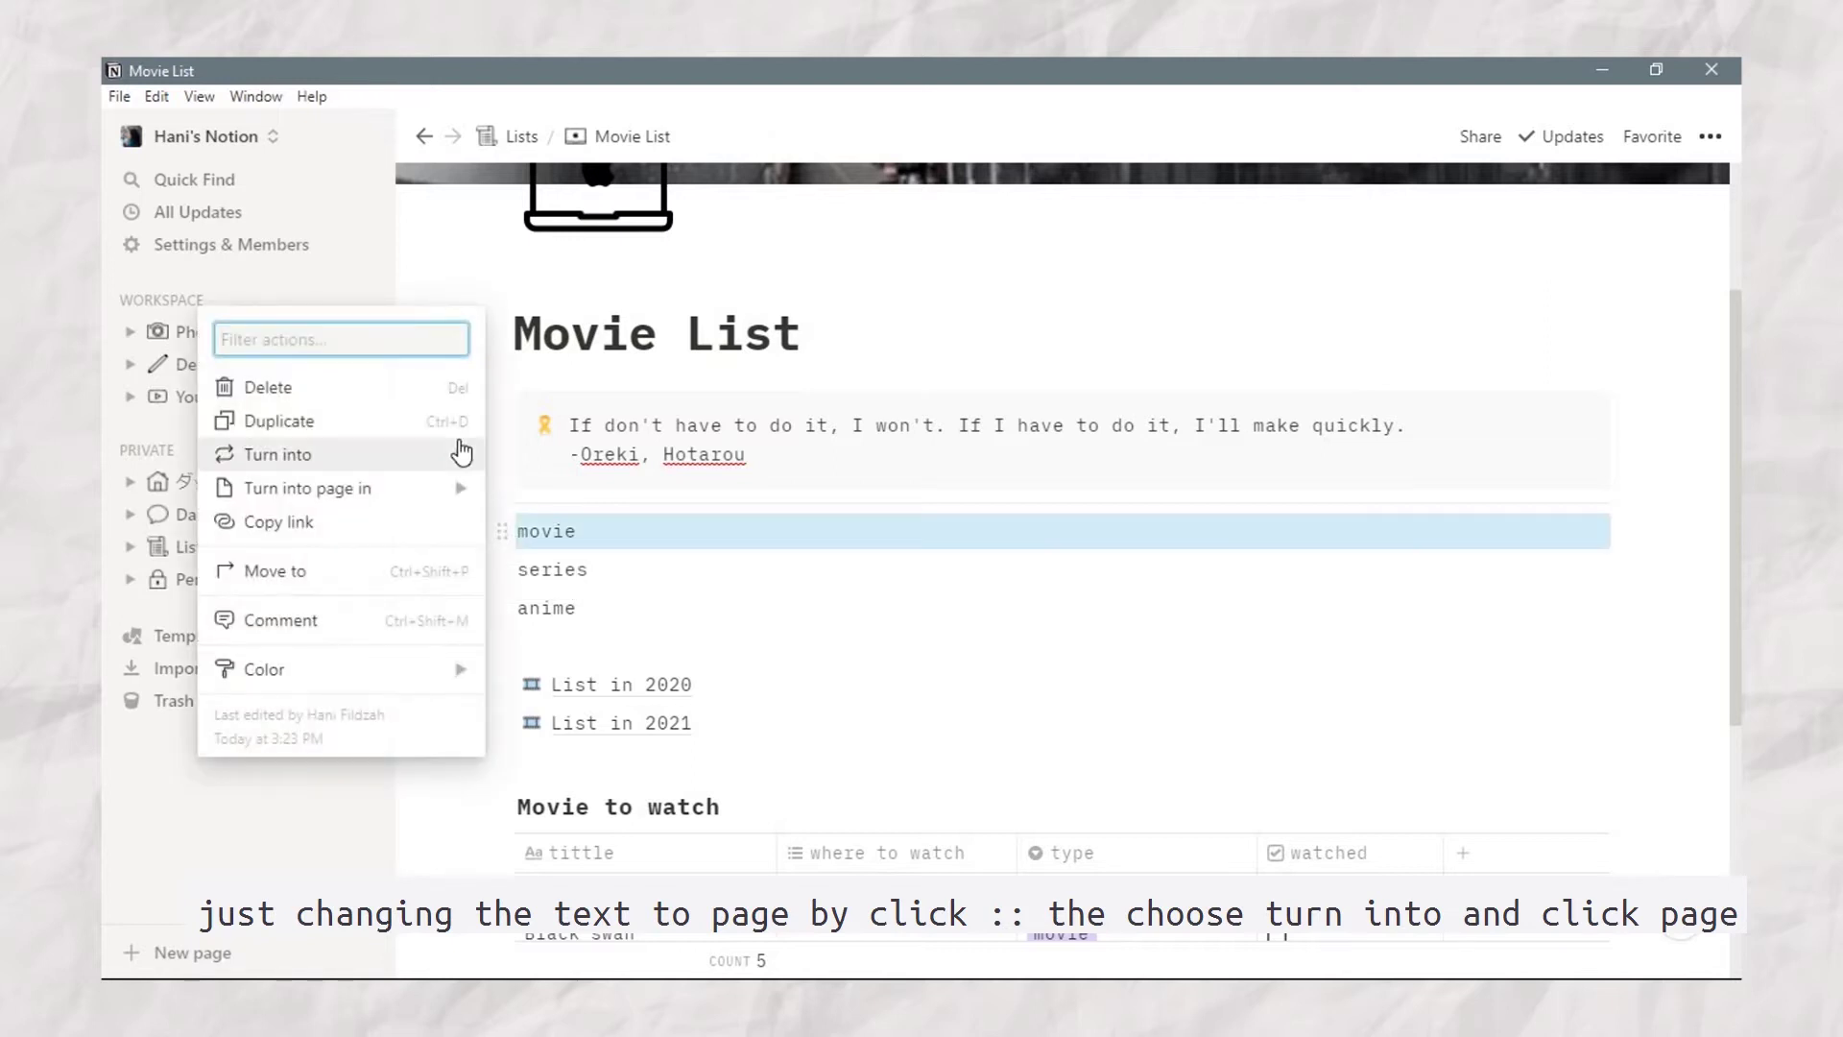
pyautogui.moveTo(461, 454)
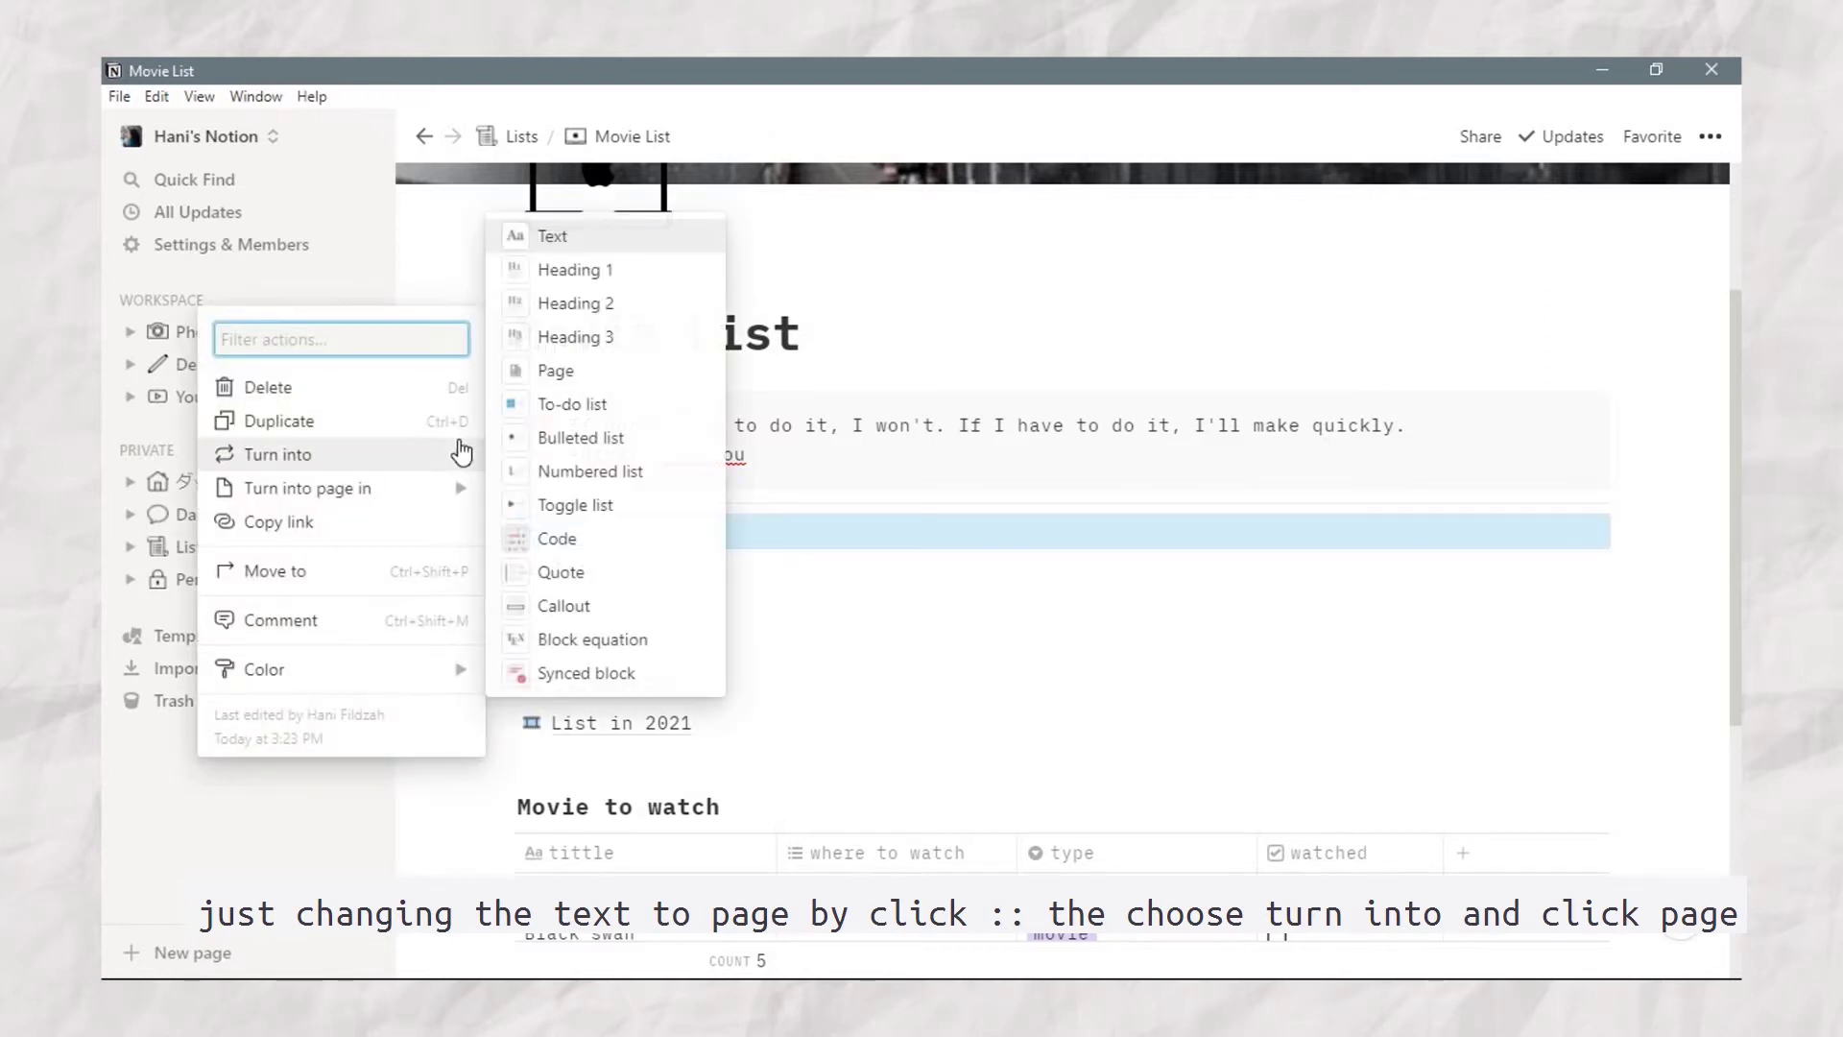
pyautogui.click(561, 370)
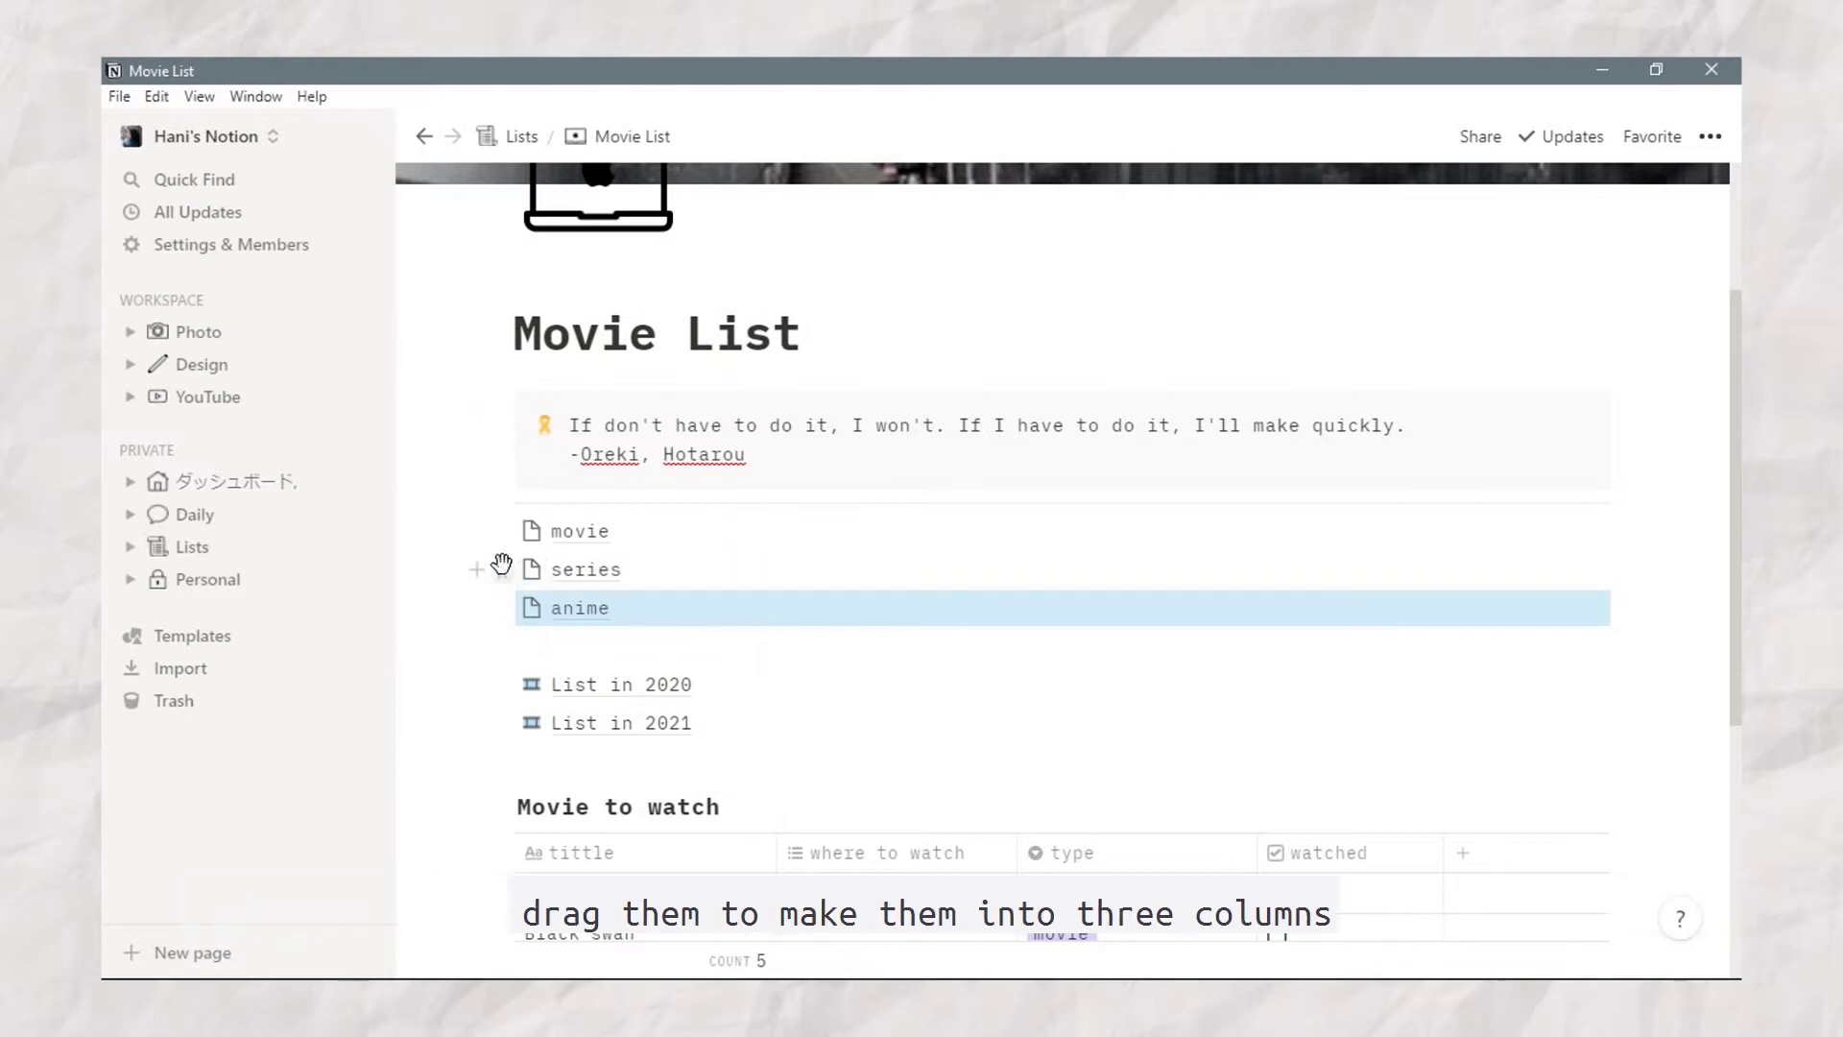
# Step: Arrange the movie, series and anime blocks side by side in three columns, in that order
pyautogui.moveTo(501, 564); pyautogui.dragTo(1622, 521)
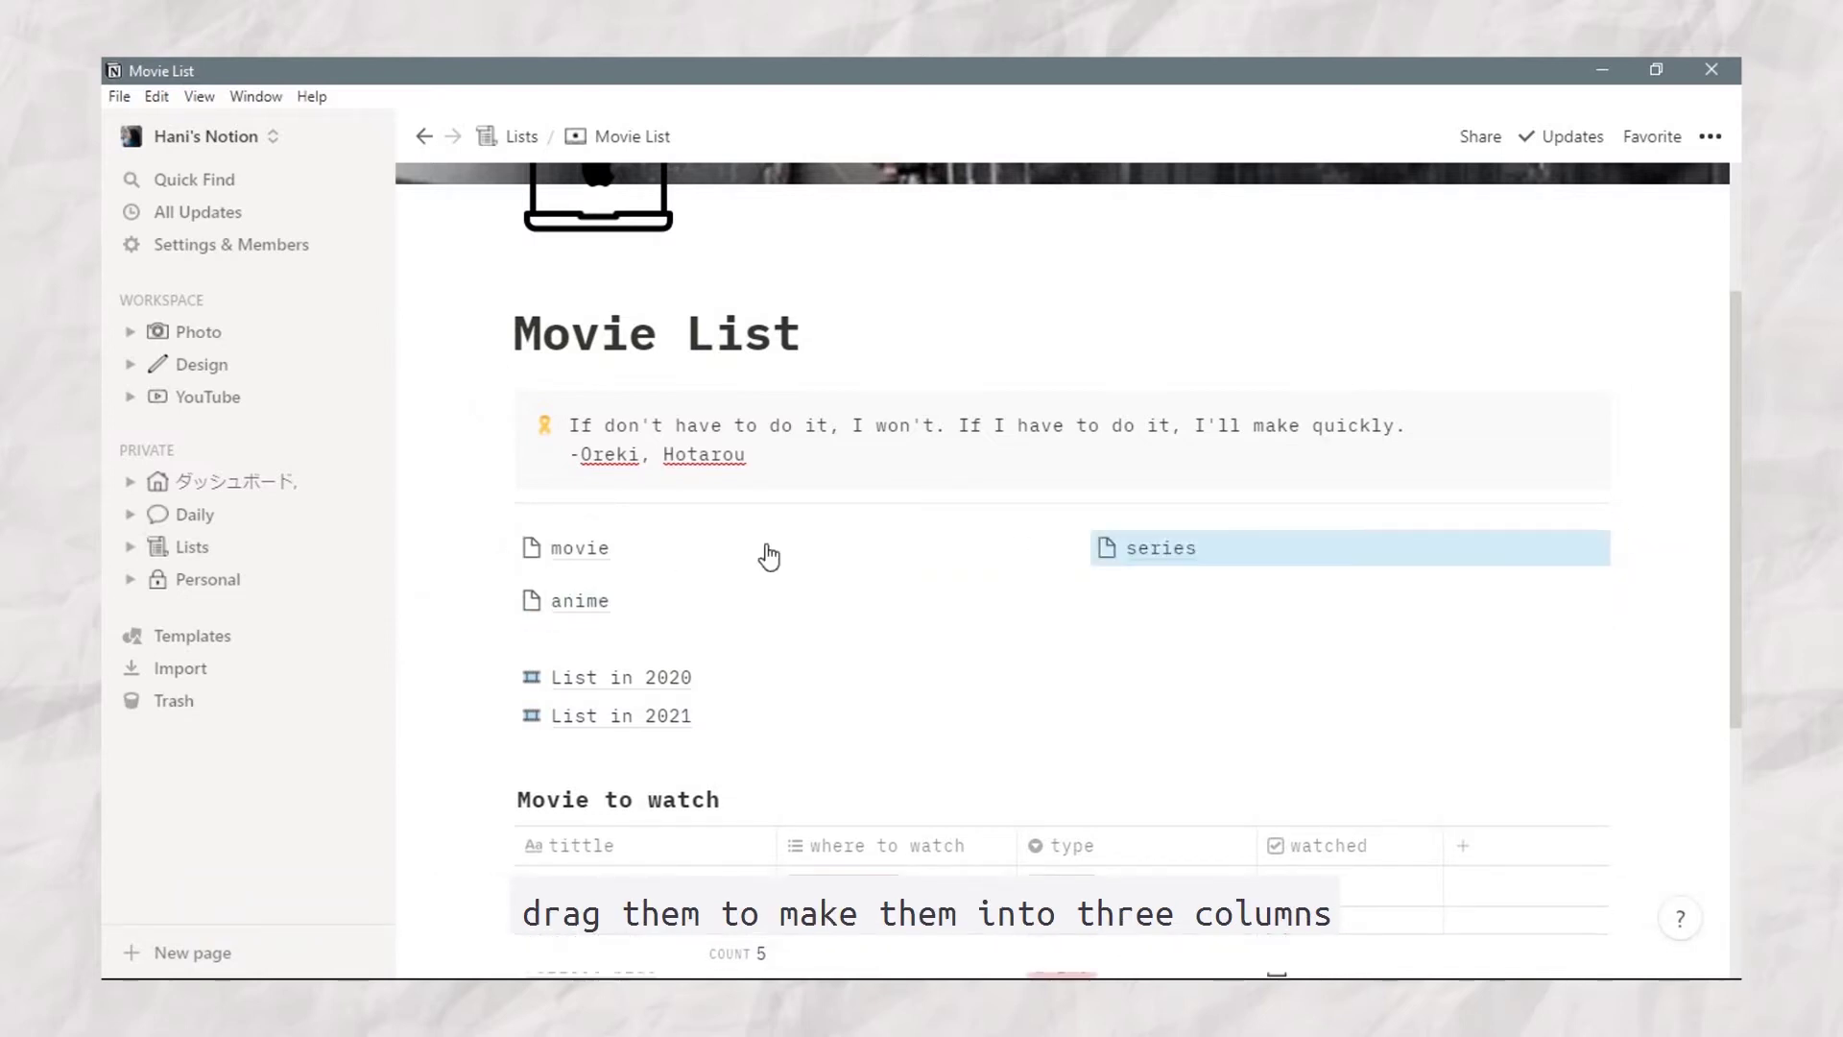
pyautogui.moveTo(502, 600); pyautogui.dragTo(1657, 538)
pyautogui.click(564, 601)
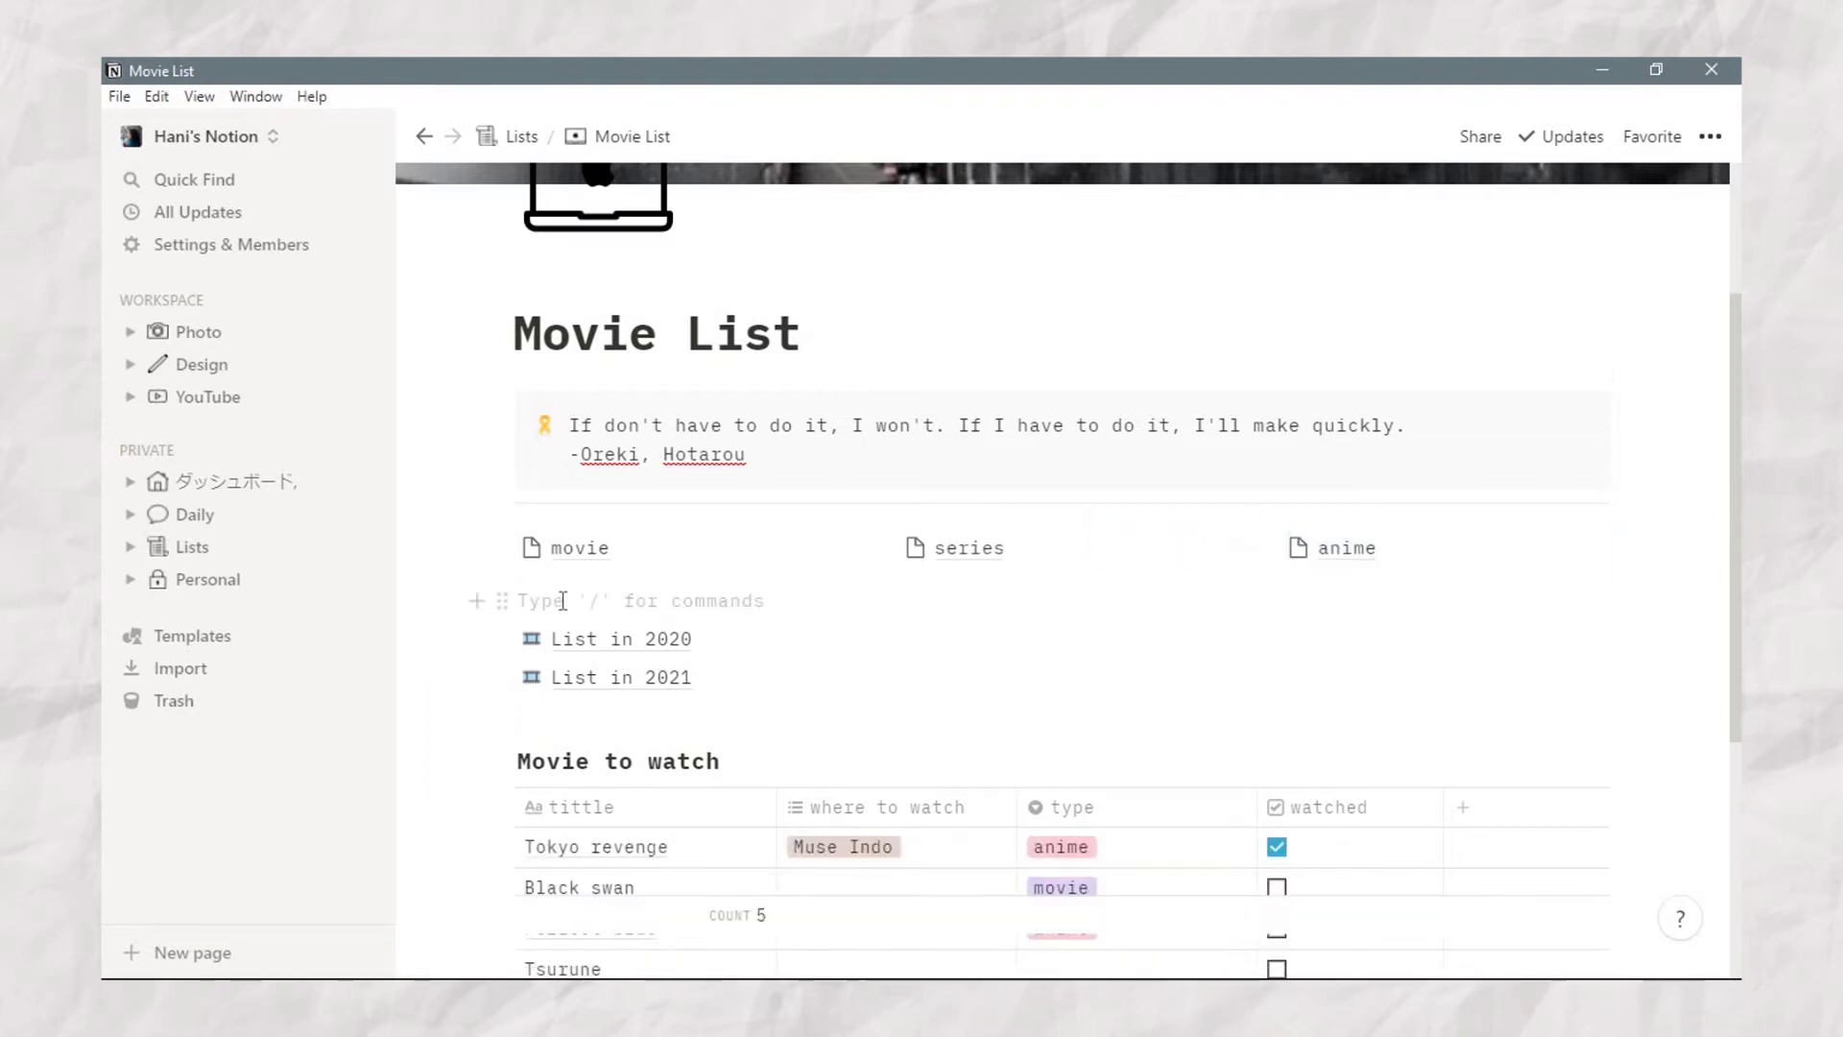
# Step: Convert the movie, series and anime page blocks in the three columns into plain text
pyautogui.scroll(-3, 752, 530)
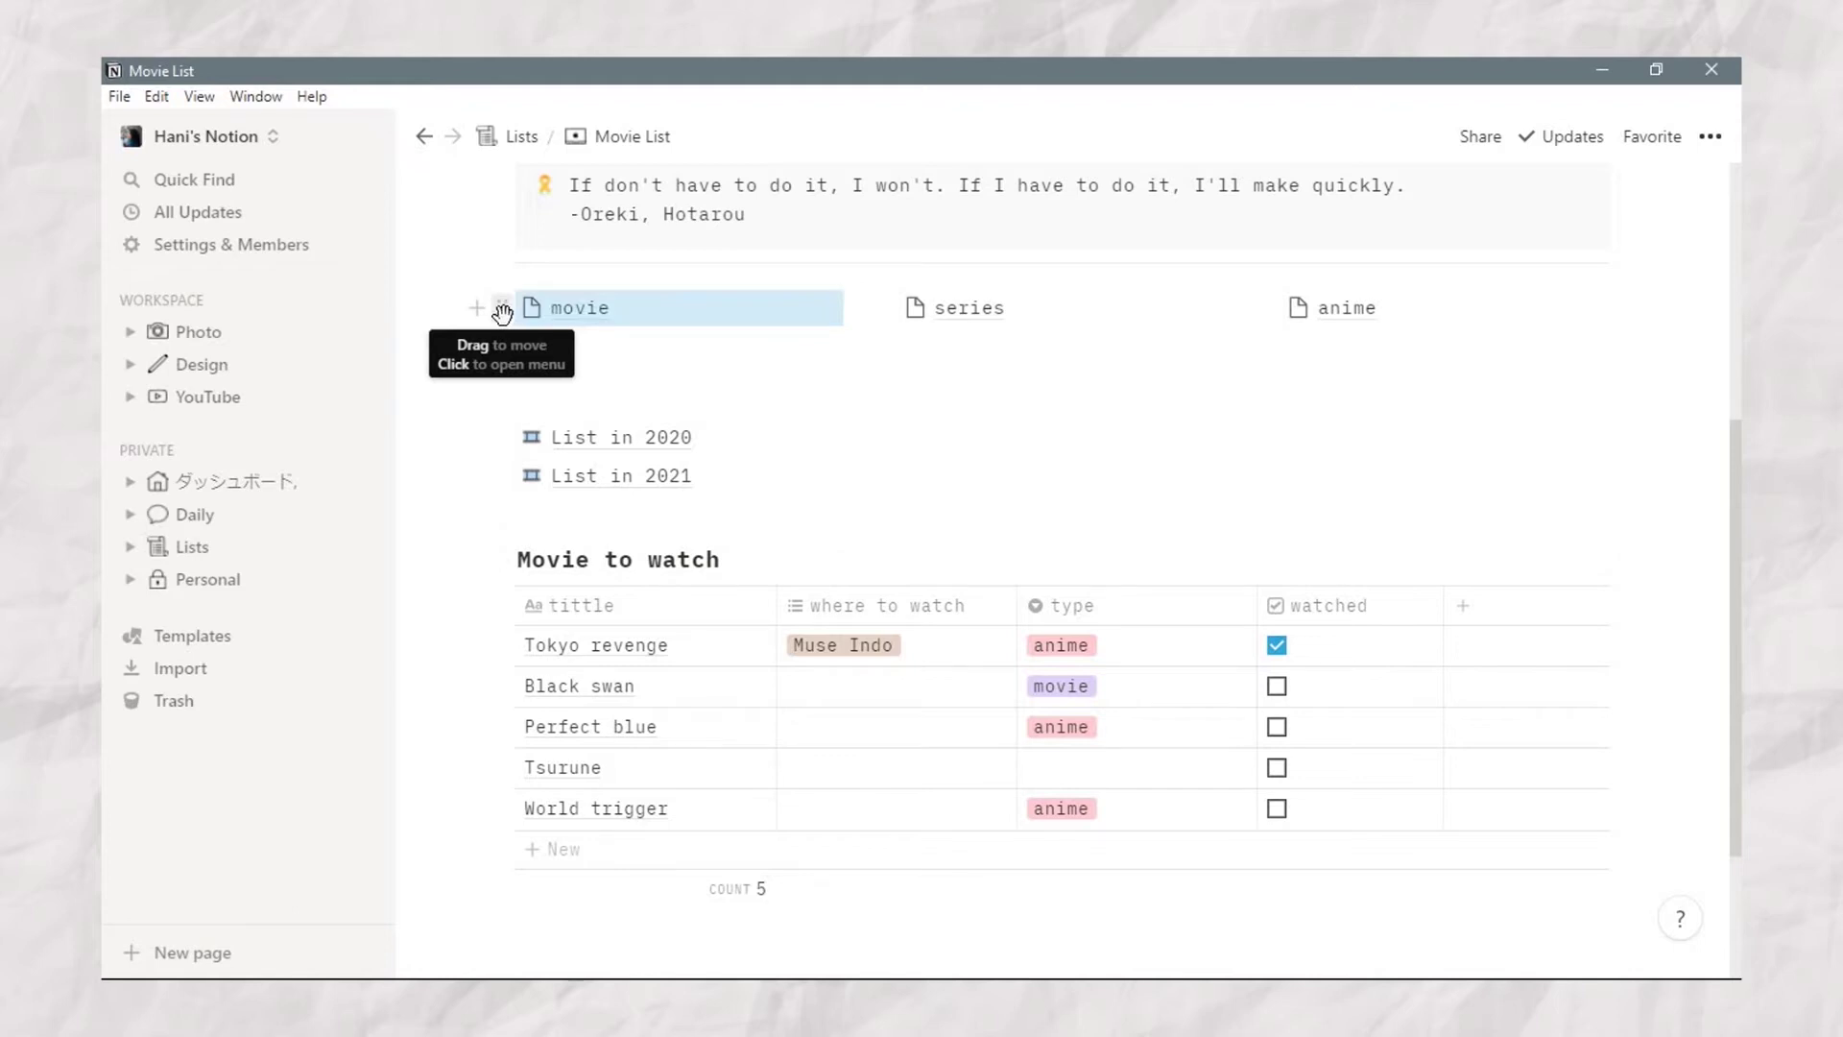
pyautogui.click(502, 310)
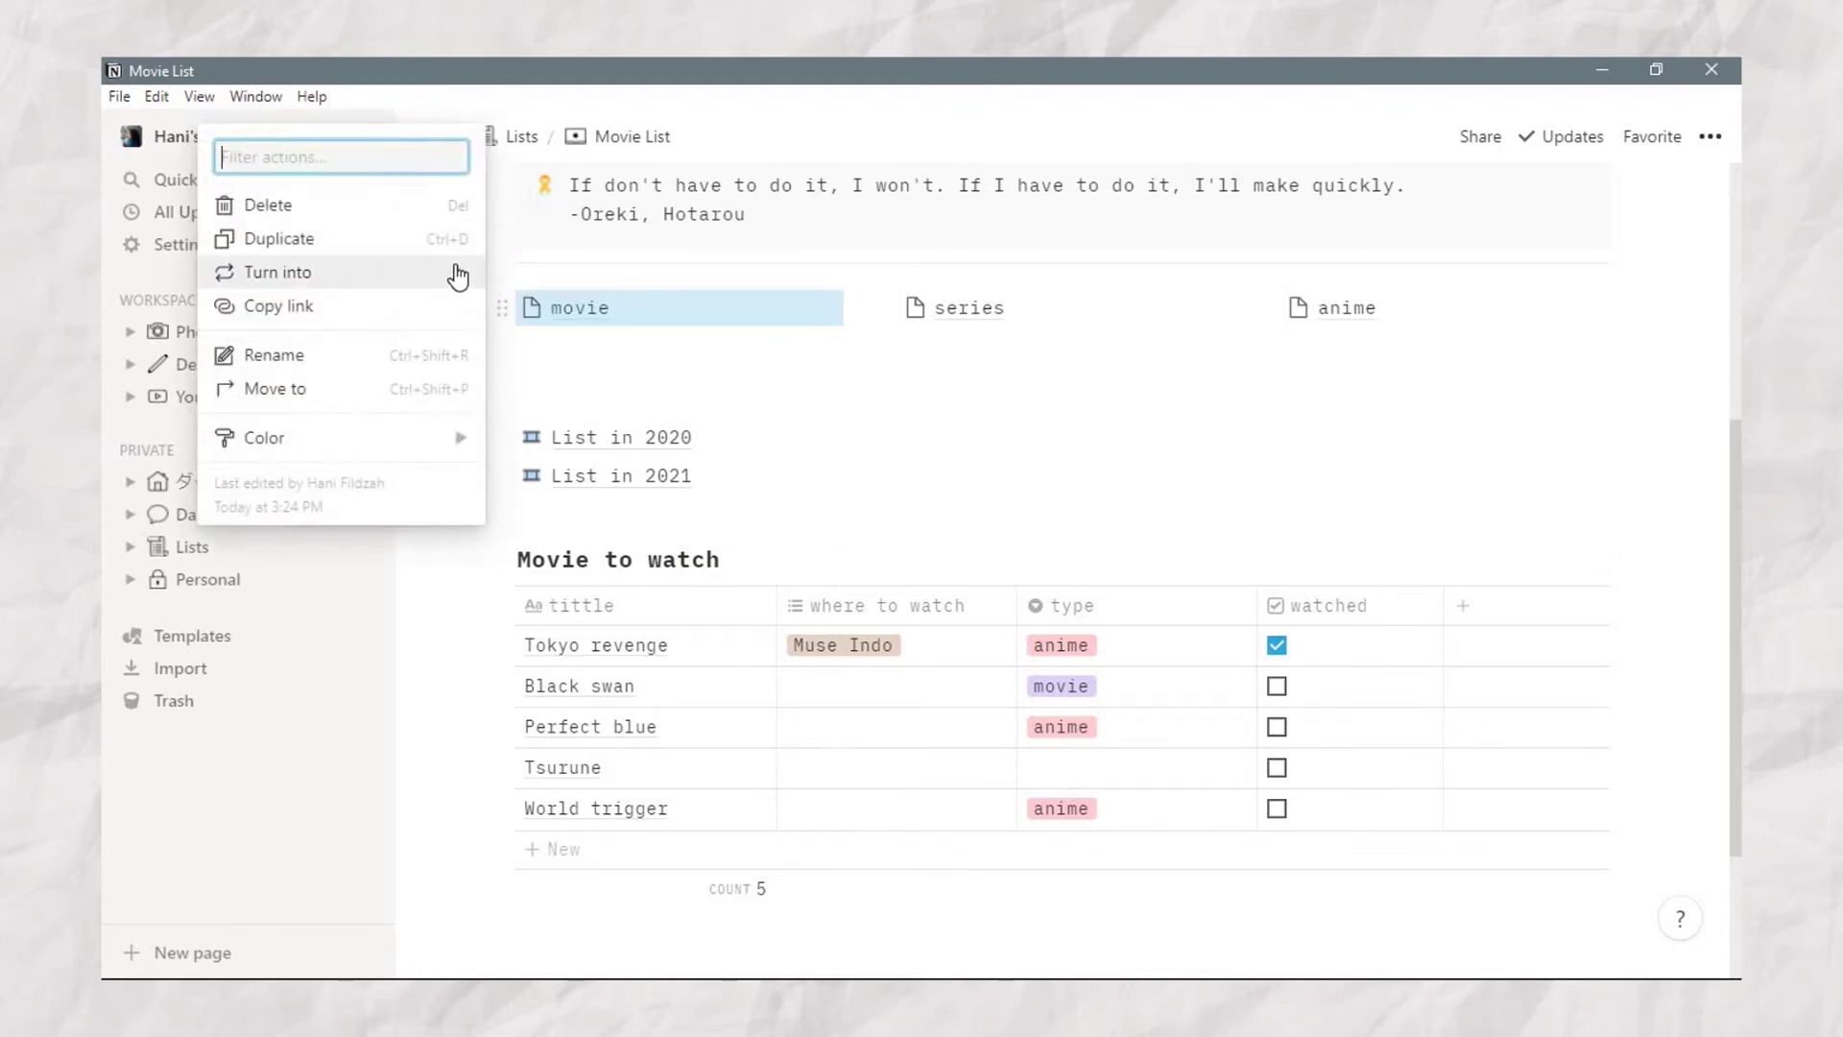
pyautogui.moveTo(457, 277)
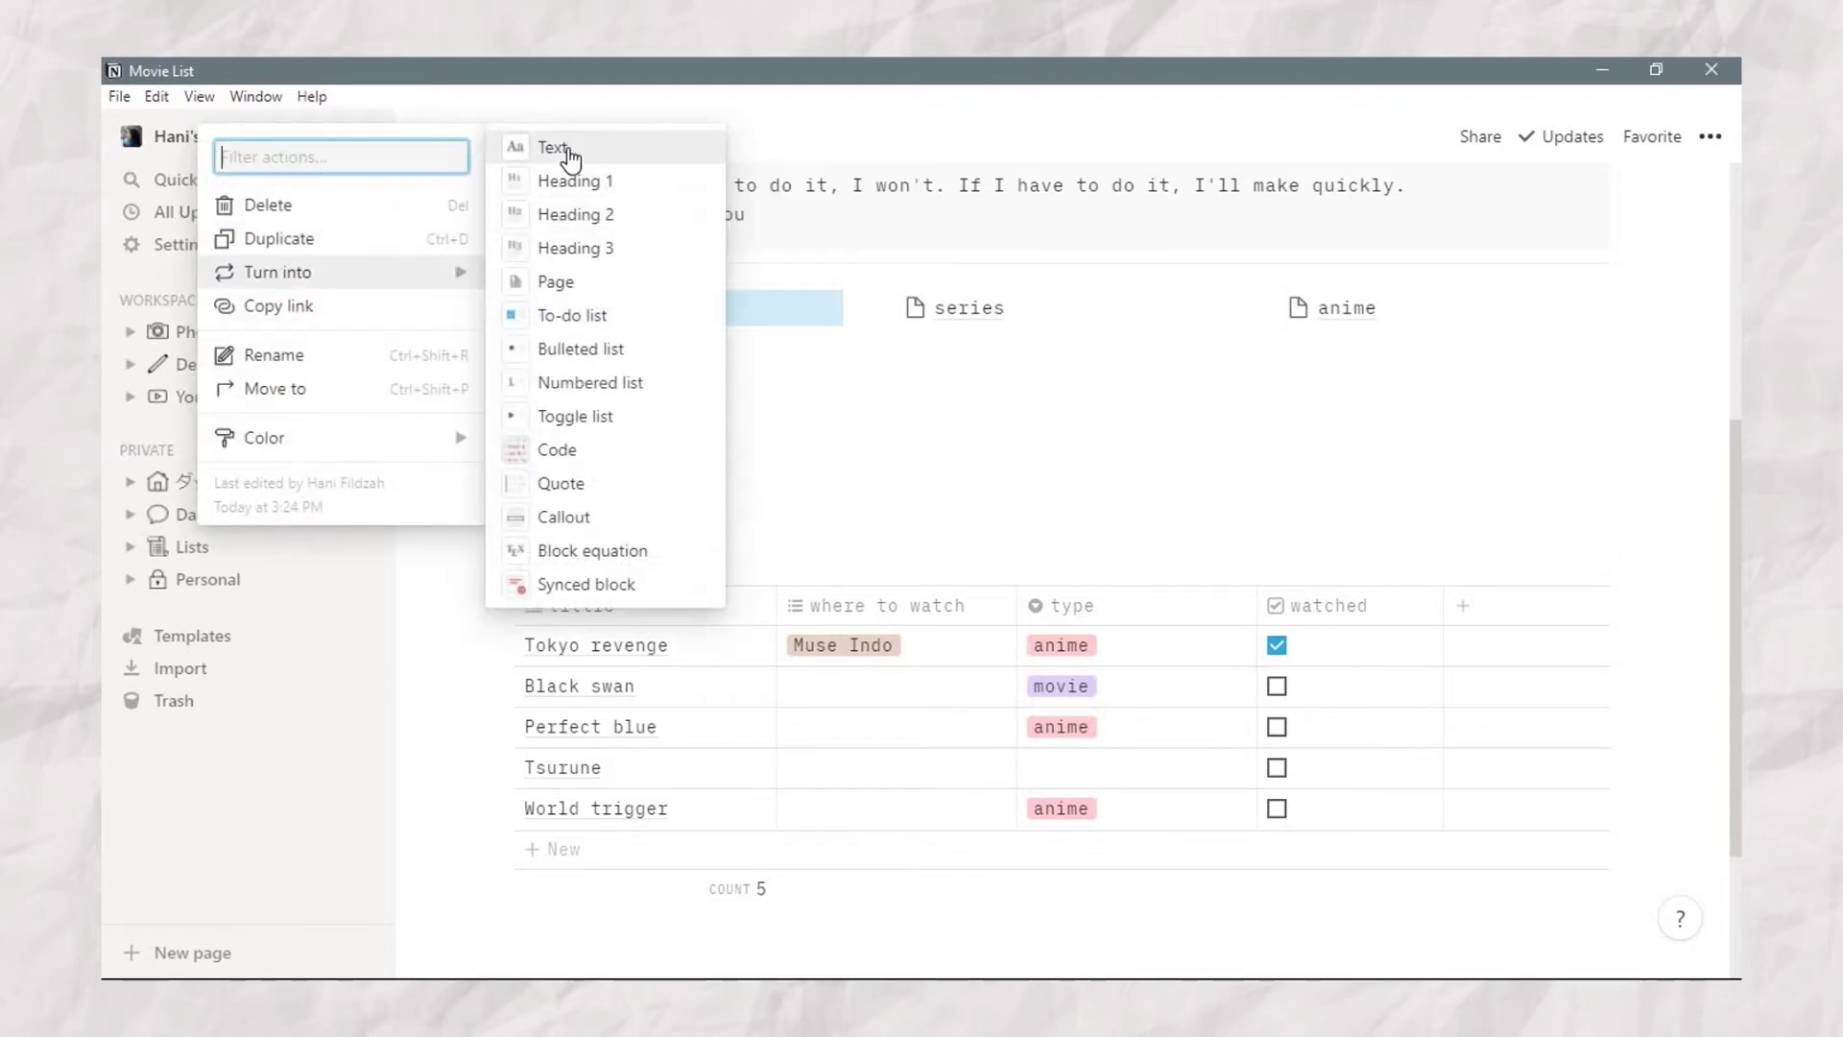
pyautogui.click(571, 154)
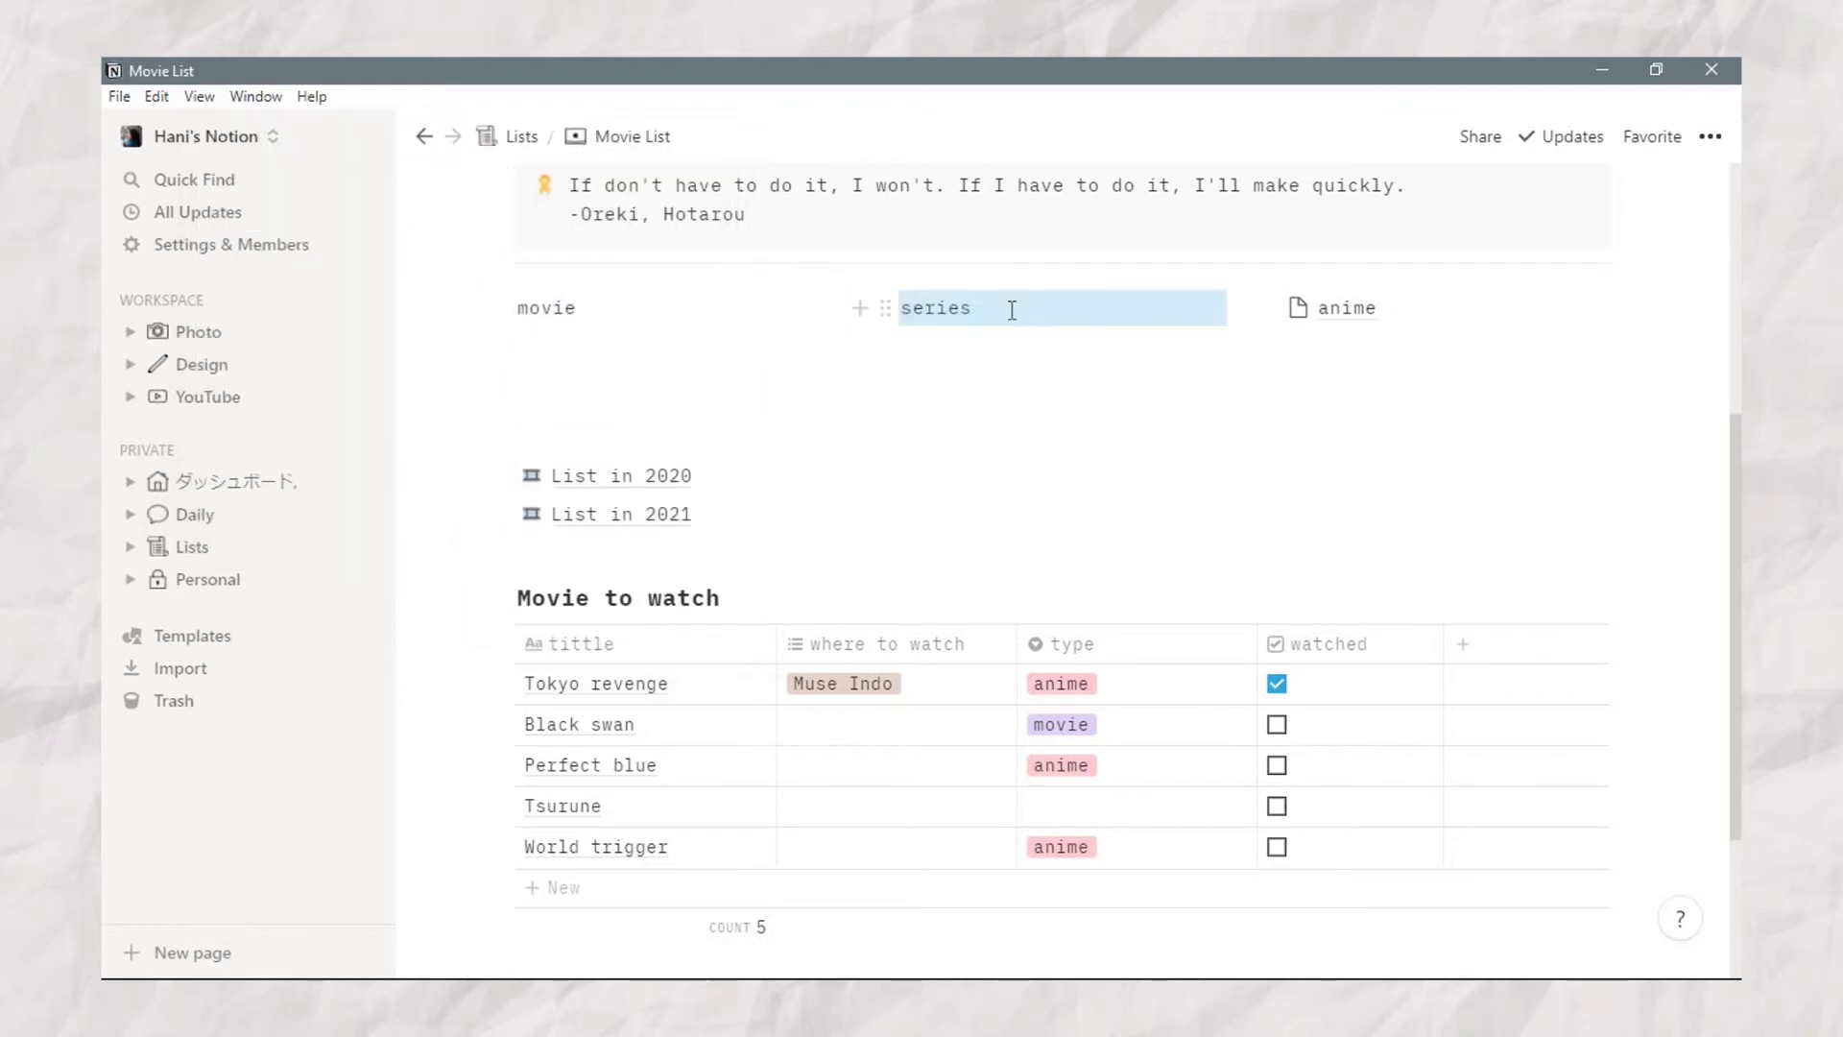
pyautogui.click(1370, 304)
pyautogui.hotkey('ctrl', 'shift', '0')
pyautogui.press('Return')
pyautogui.click(553, 333)
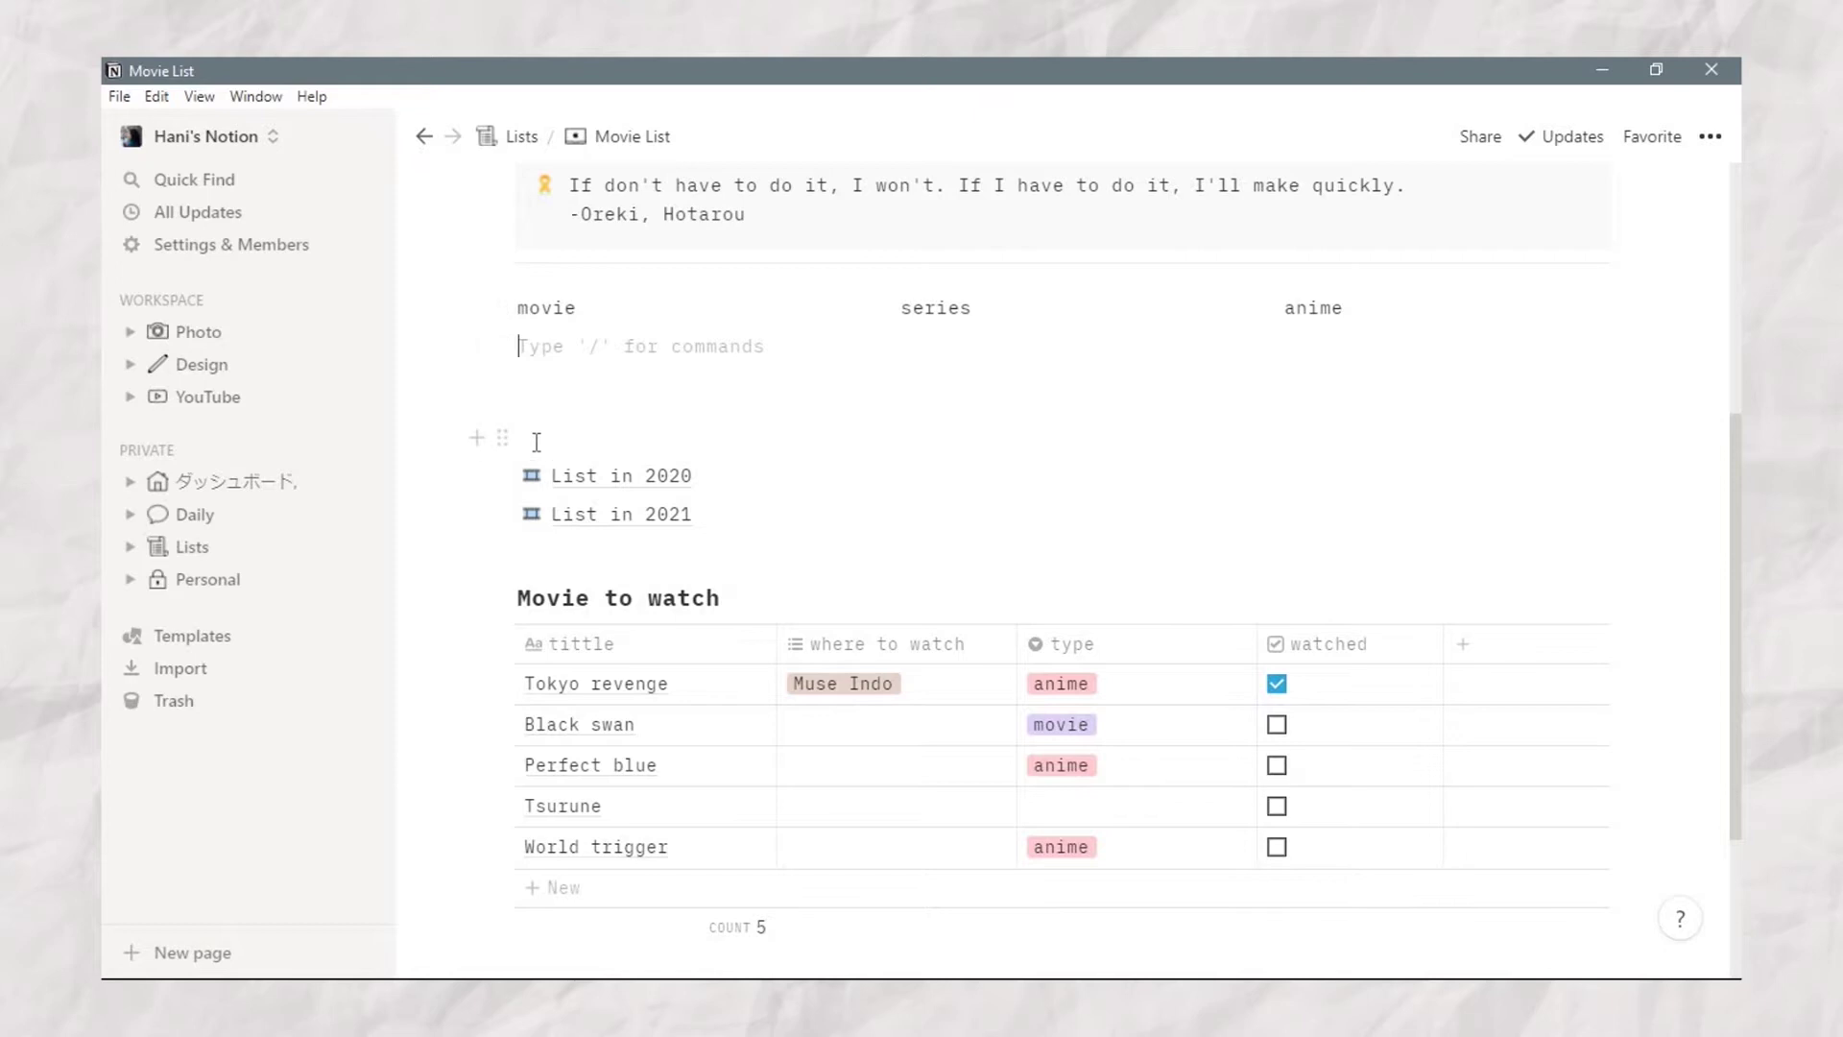
# Step: Upload the Minimal Movie Posters image and place it above the movie text in the first column
pyautogui.click(527, 442)
pyautogui.write('/')
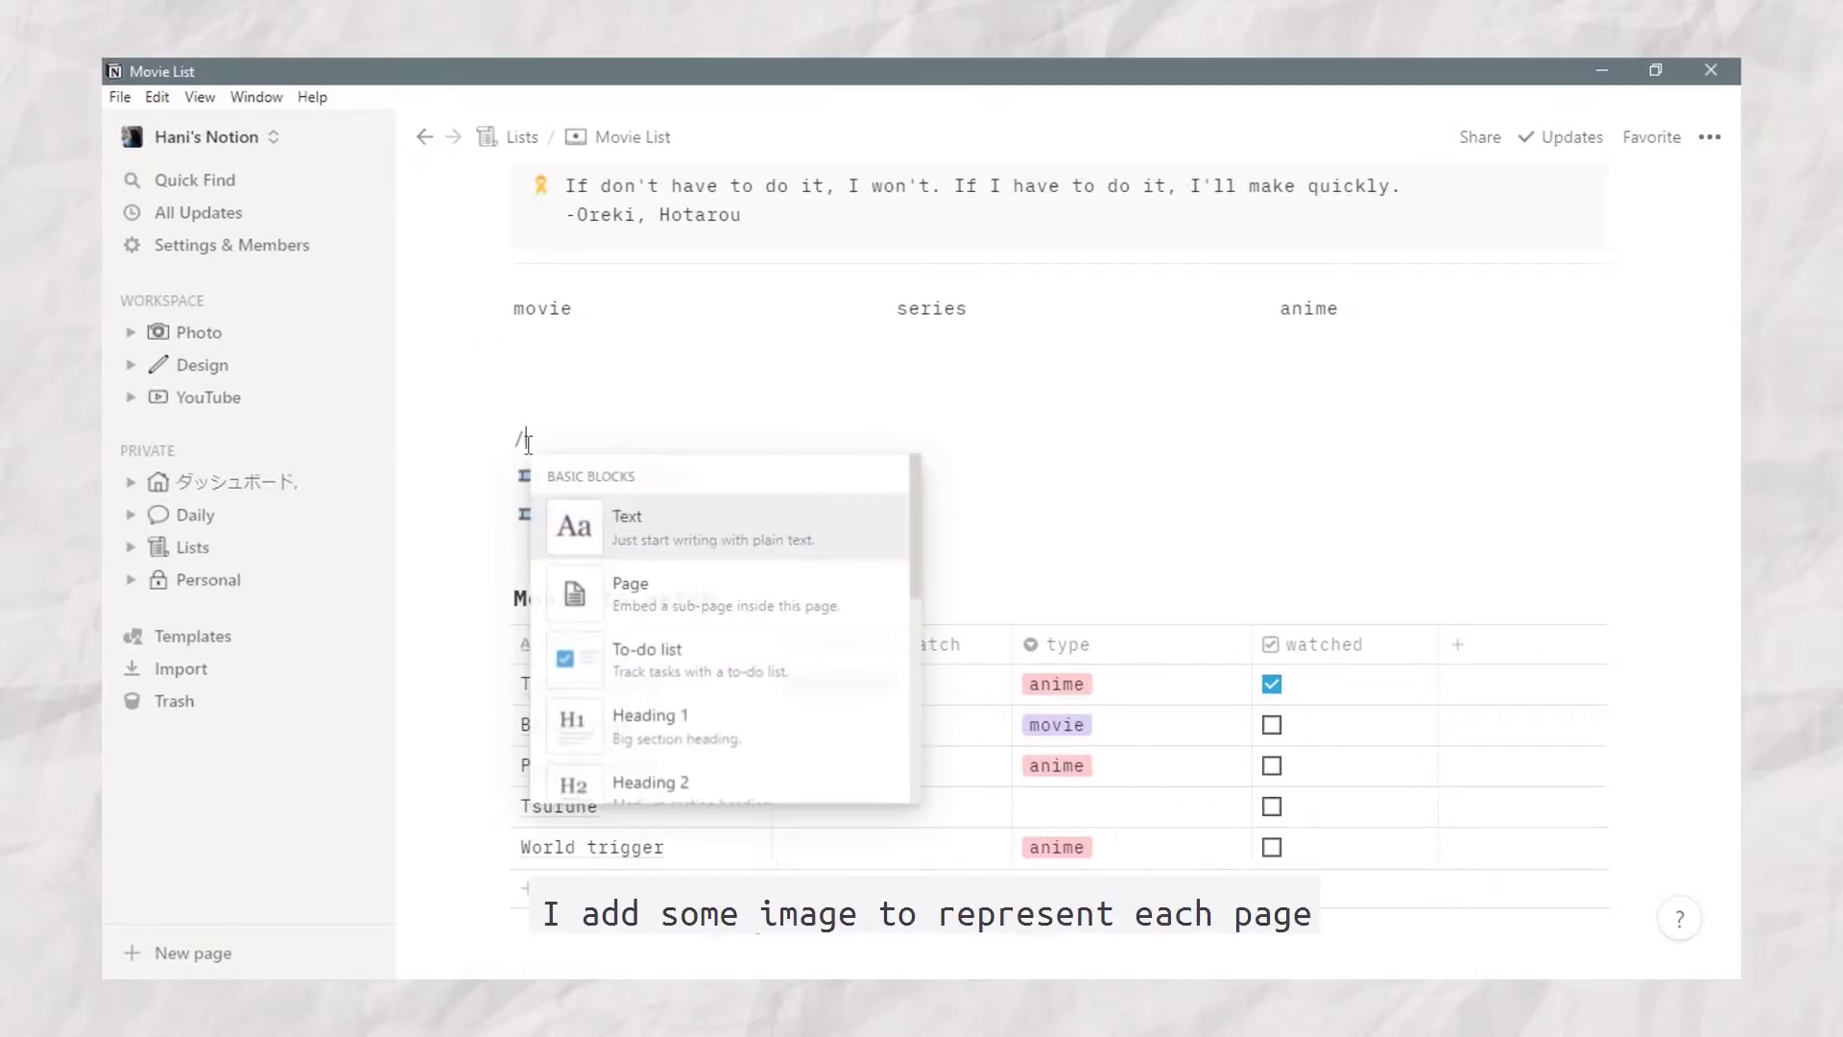
pyautogui.write('ima')
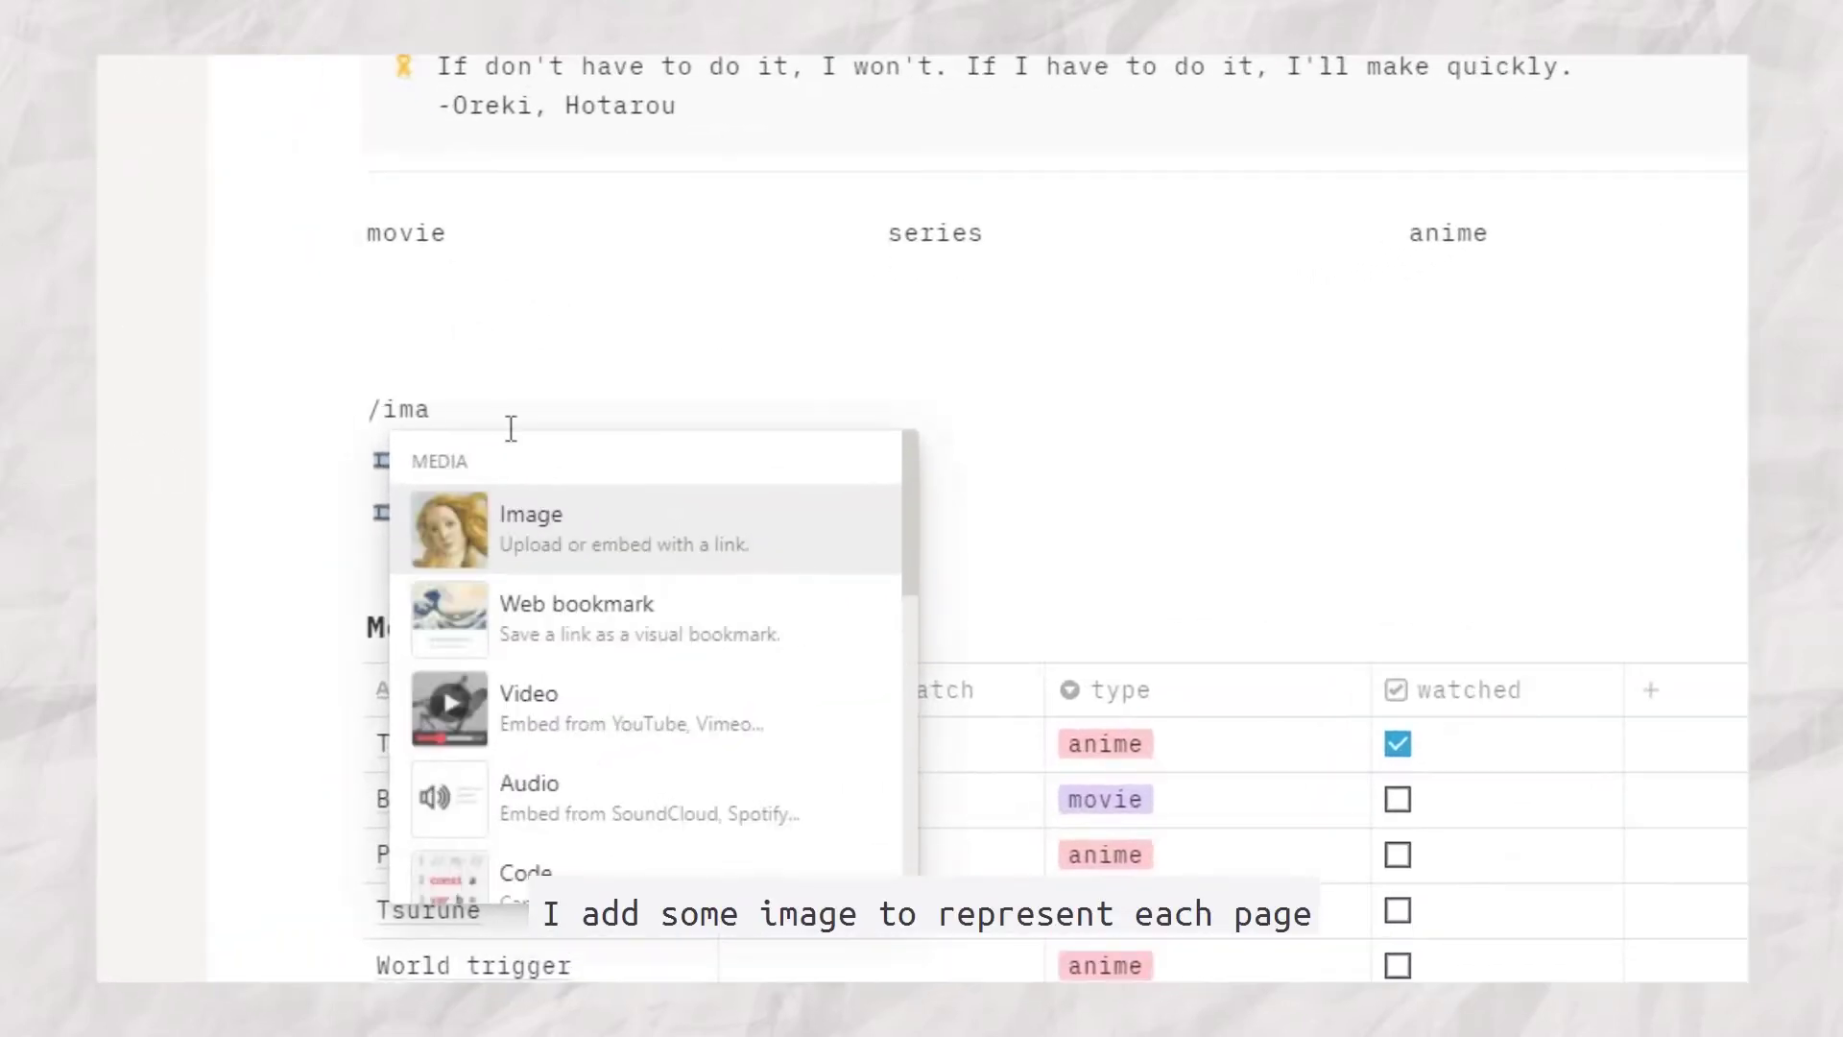
pyautogui.click(632, 533)
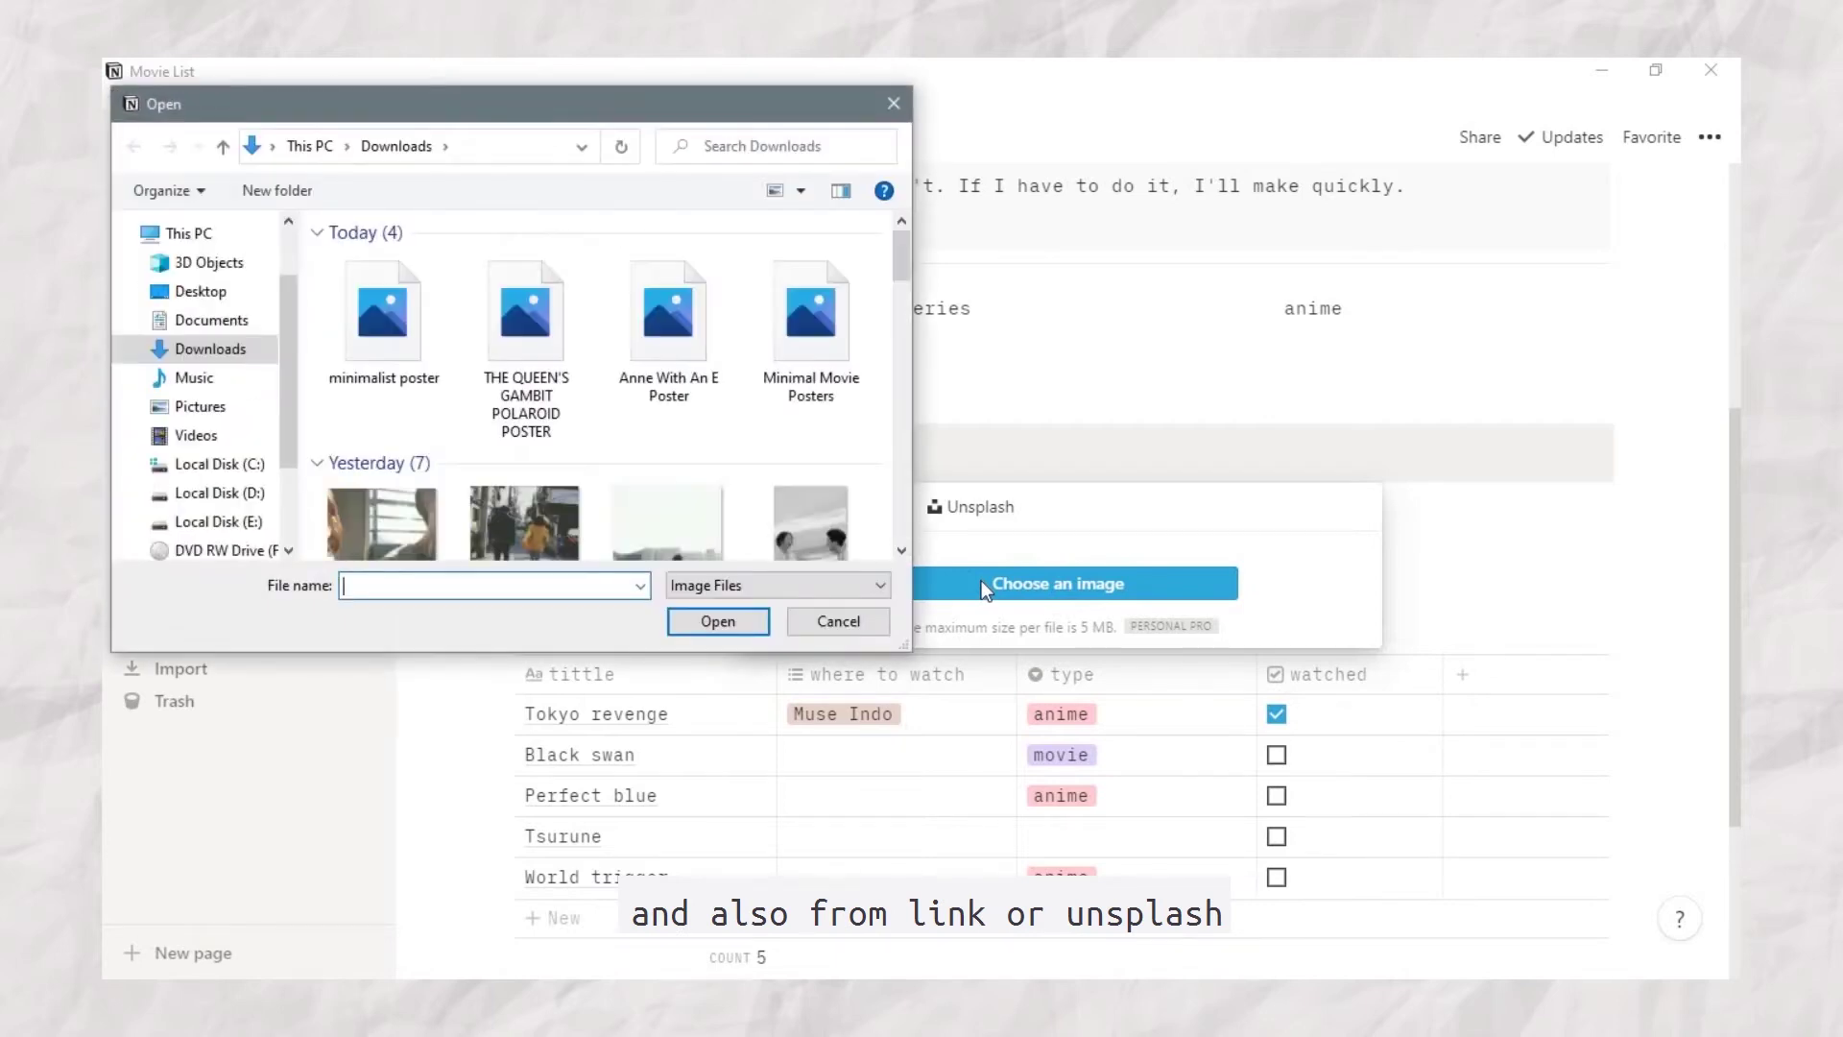
pyautogui.click(811, 307)
pyautogui.click(718, 621)
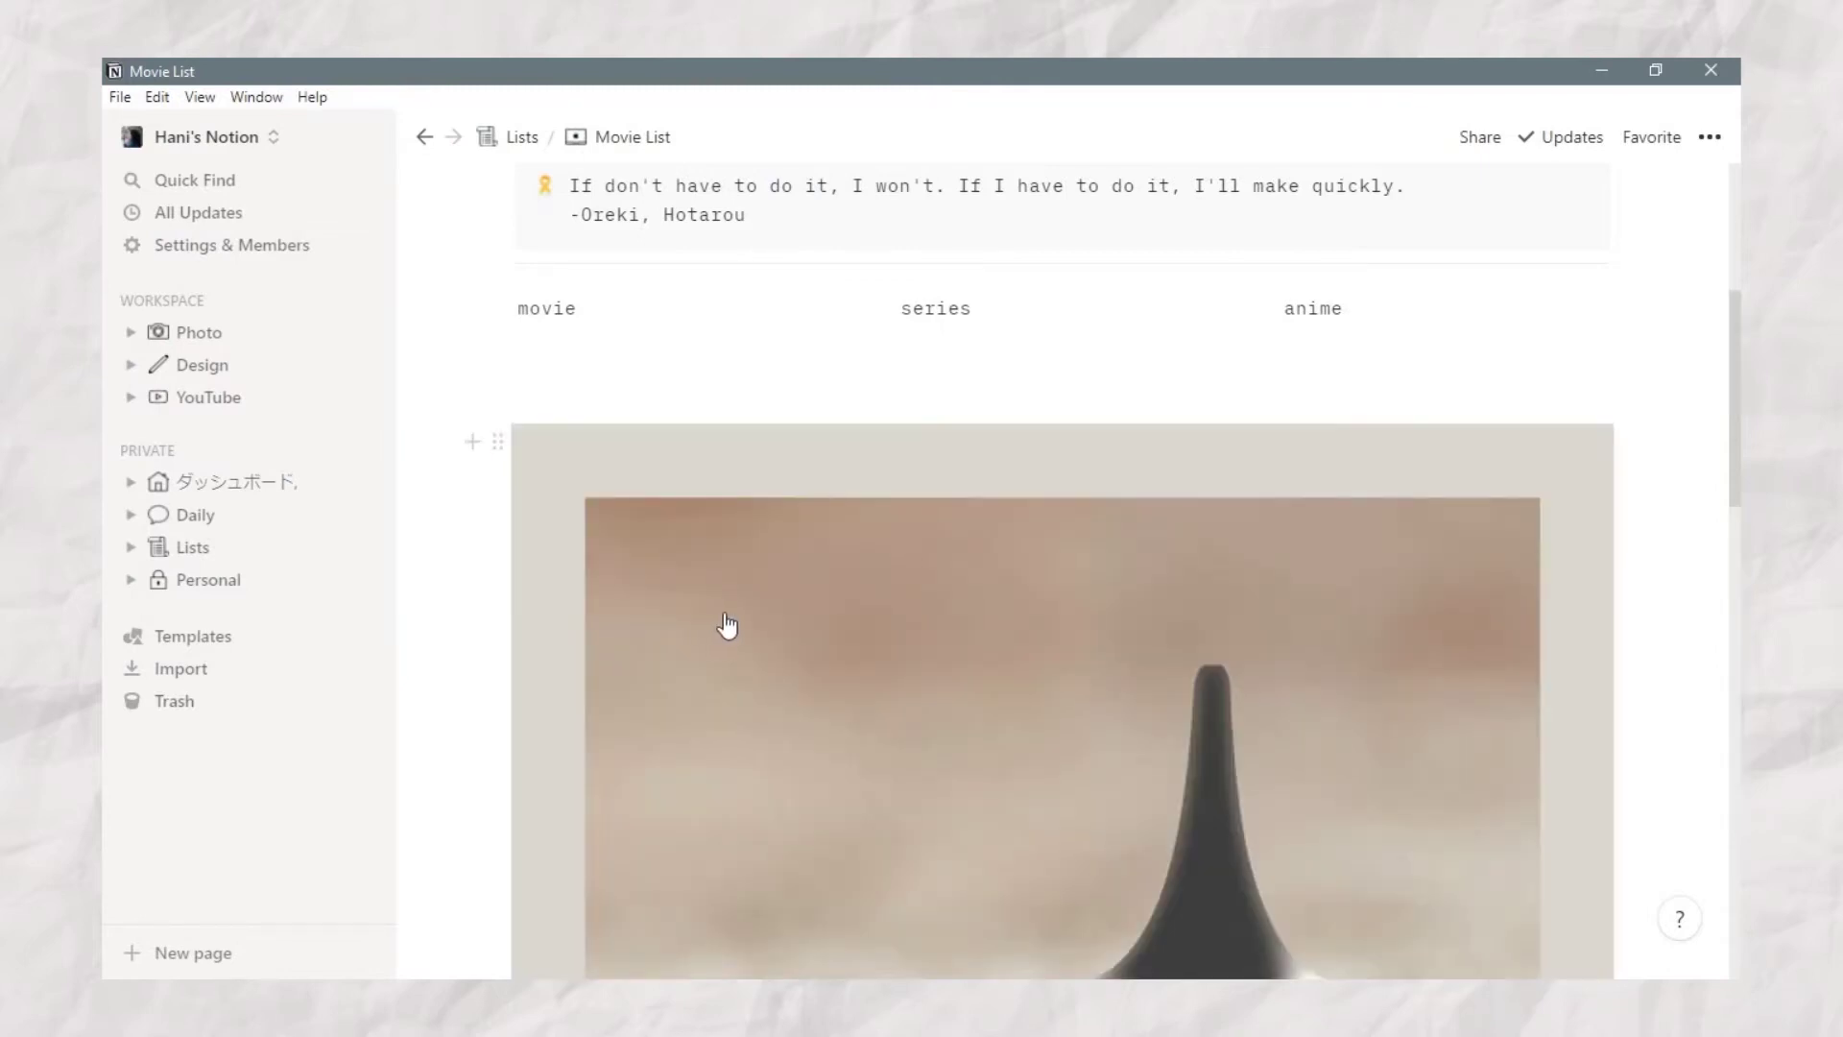
pyautogui.moveTo(494, 437); pyautogui.dragTo(499, 301)
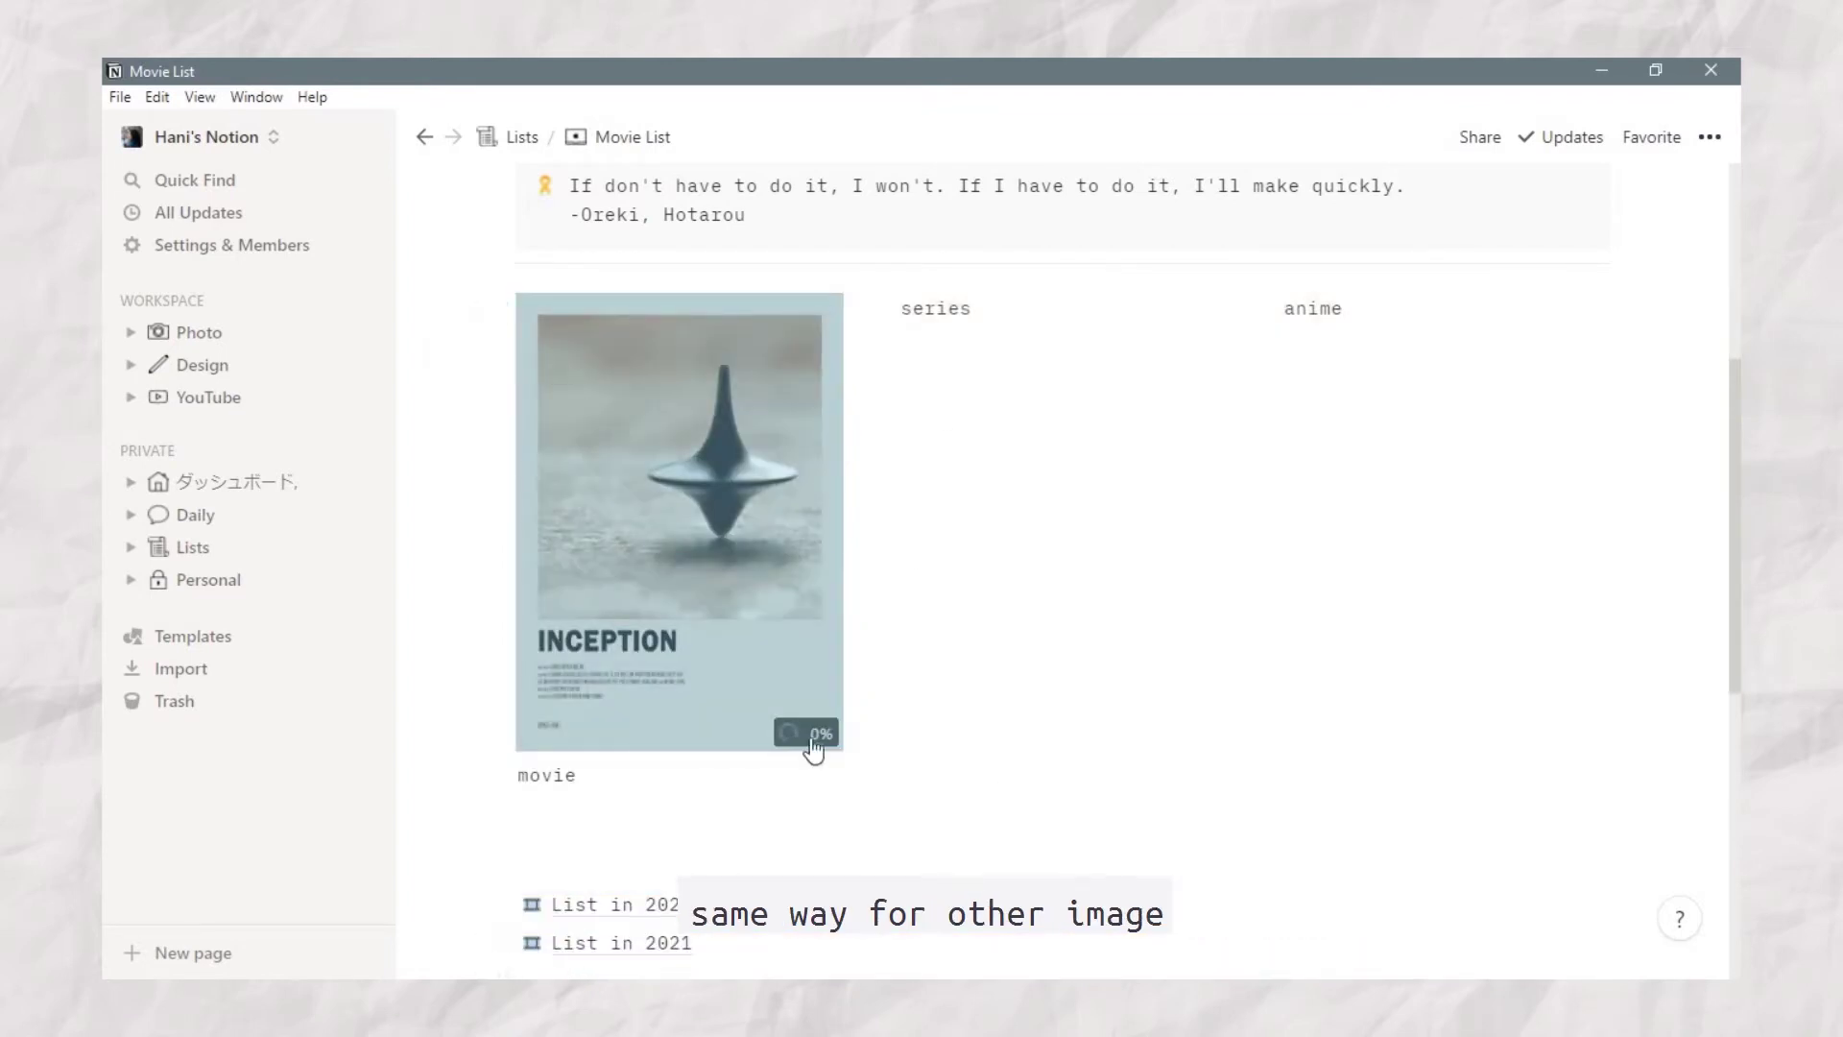
# Step: Add The Queen's Gambit poster above the series text and the Charlotte poster above the anime text
pyautogui.click(579, 881)
pyautogui.hotkey('ctrl', 'v')
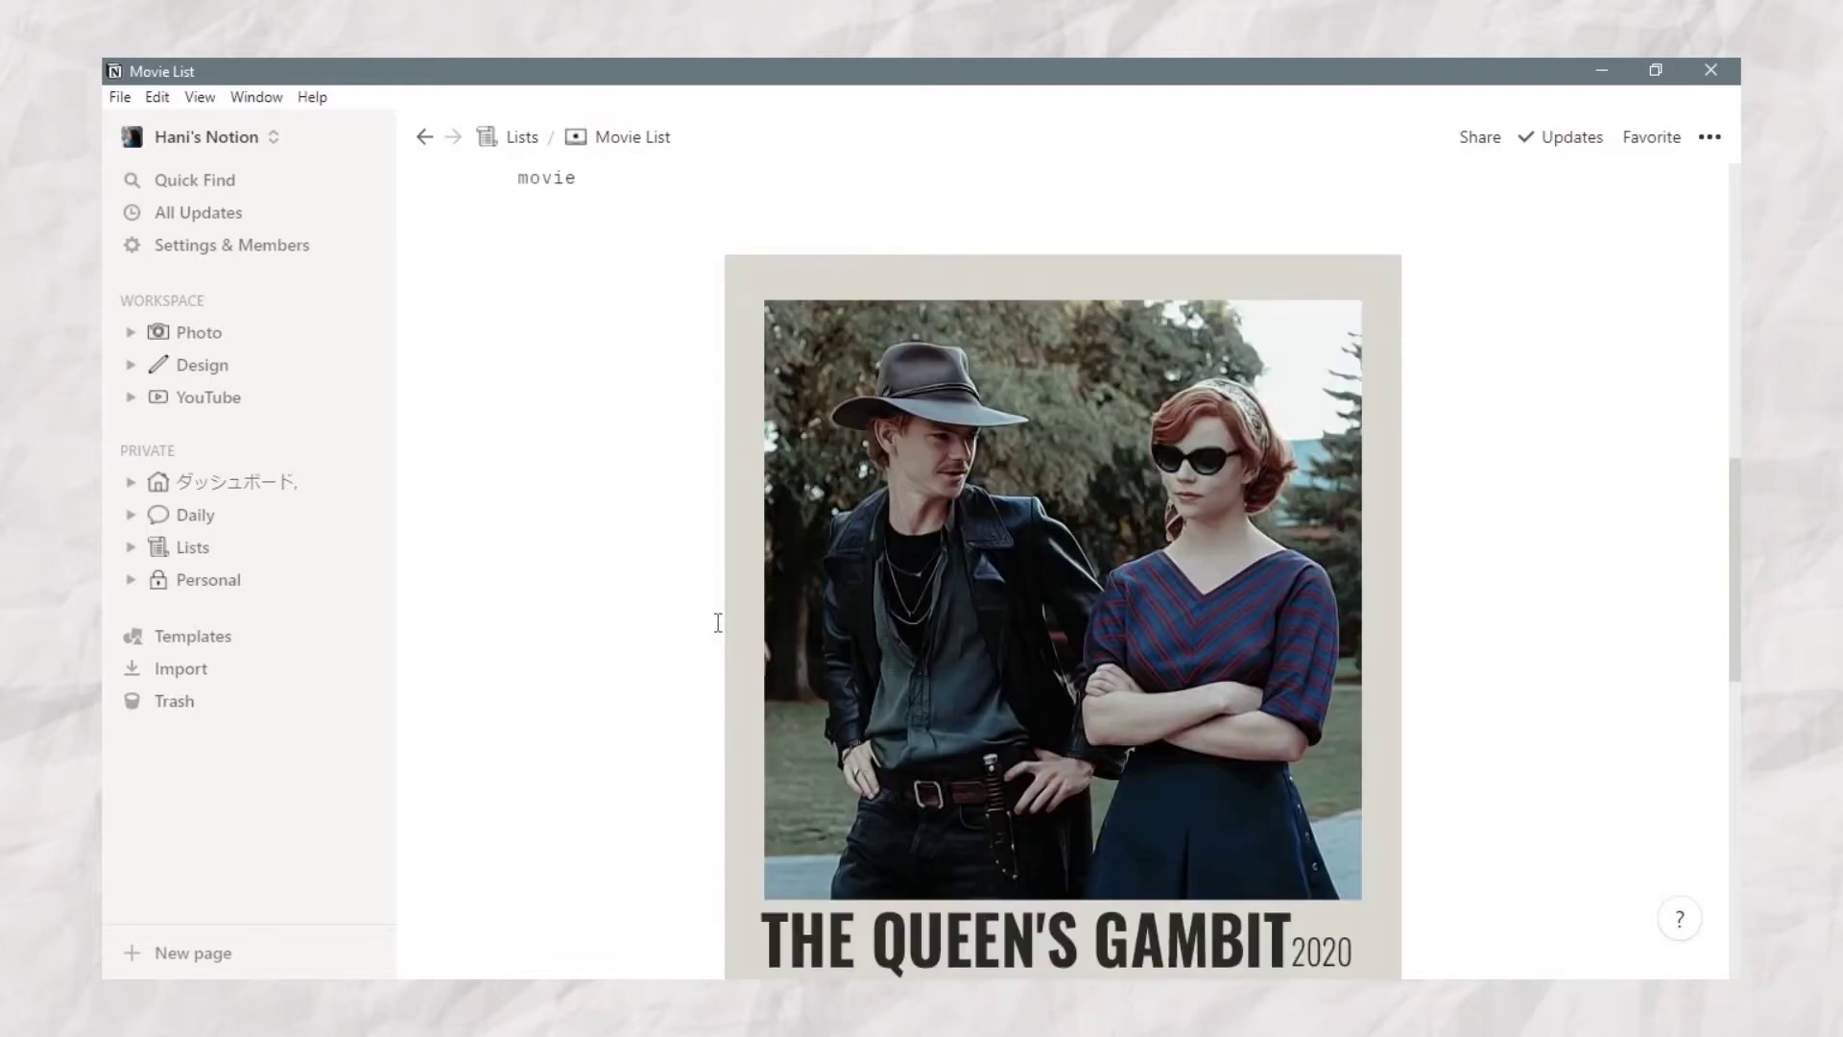
pyautogui.scroll(5, 718, 622)
pyautogui.scroll(-8, 718, 622)
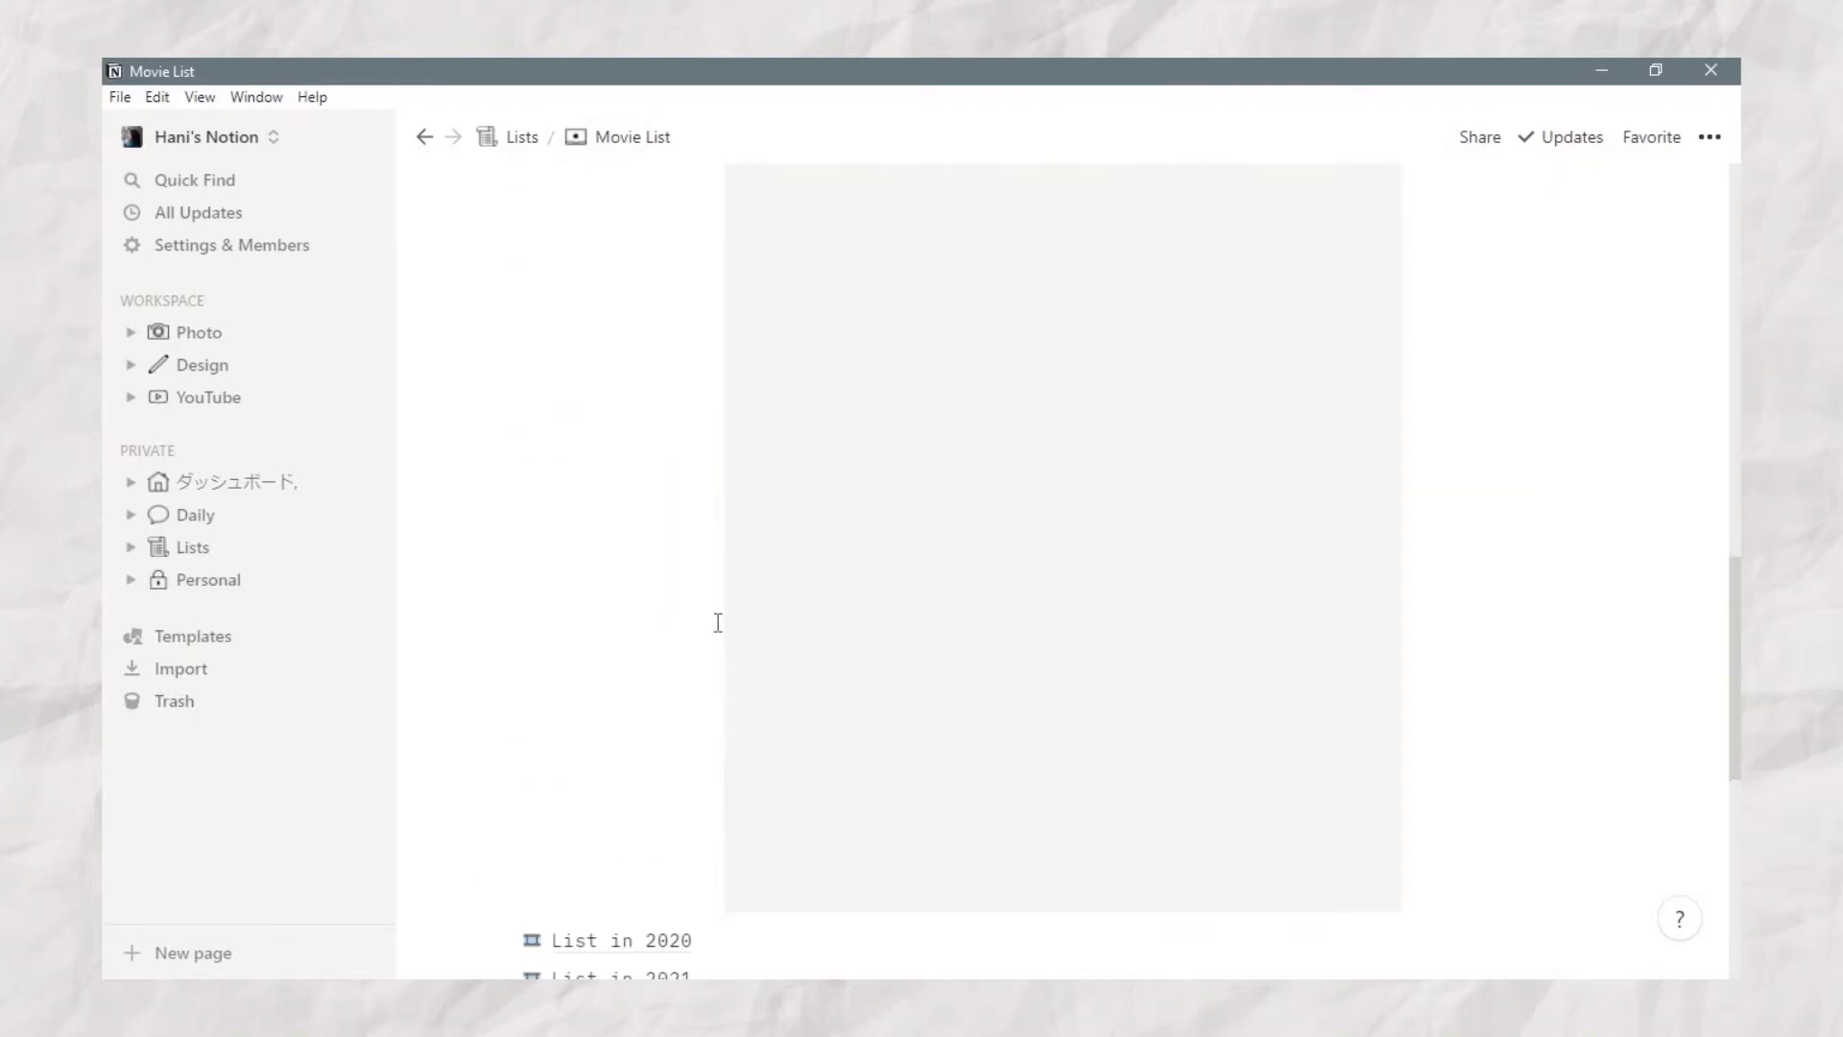
pyautogui.scroll(6, 718, 622)
pyautogui.scroll(5, 724, 671)
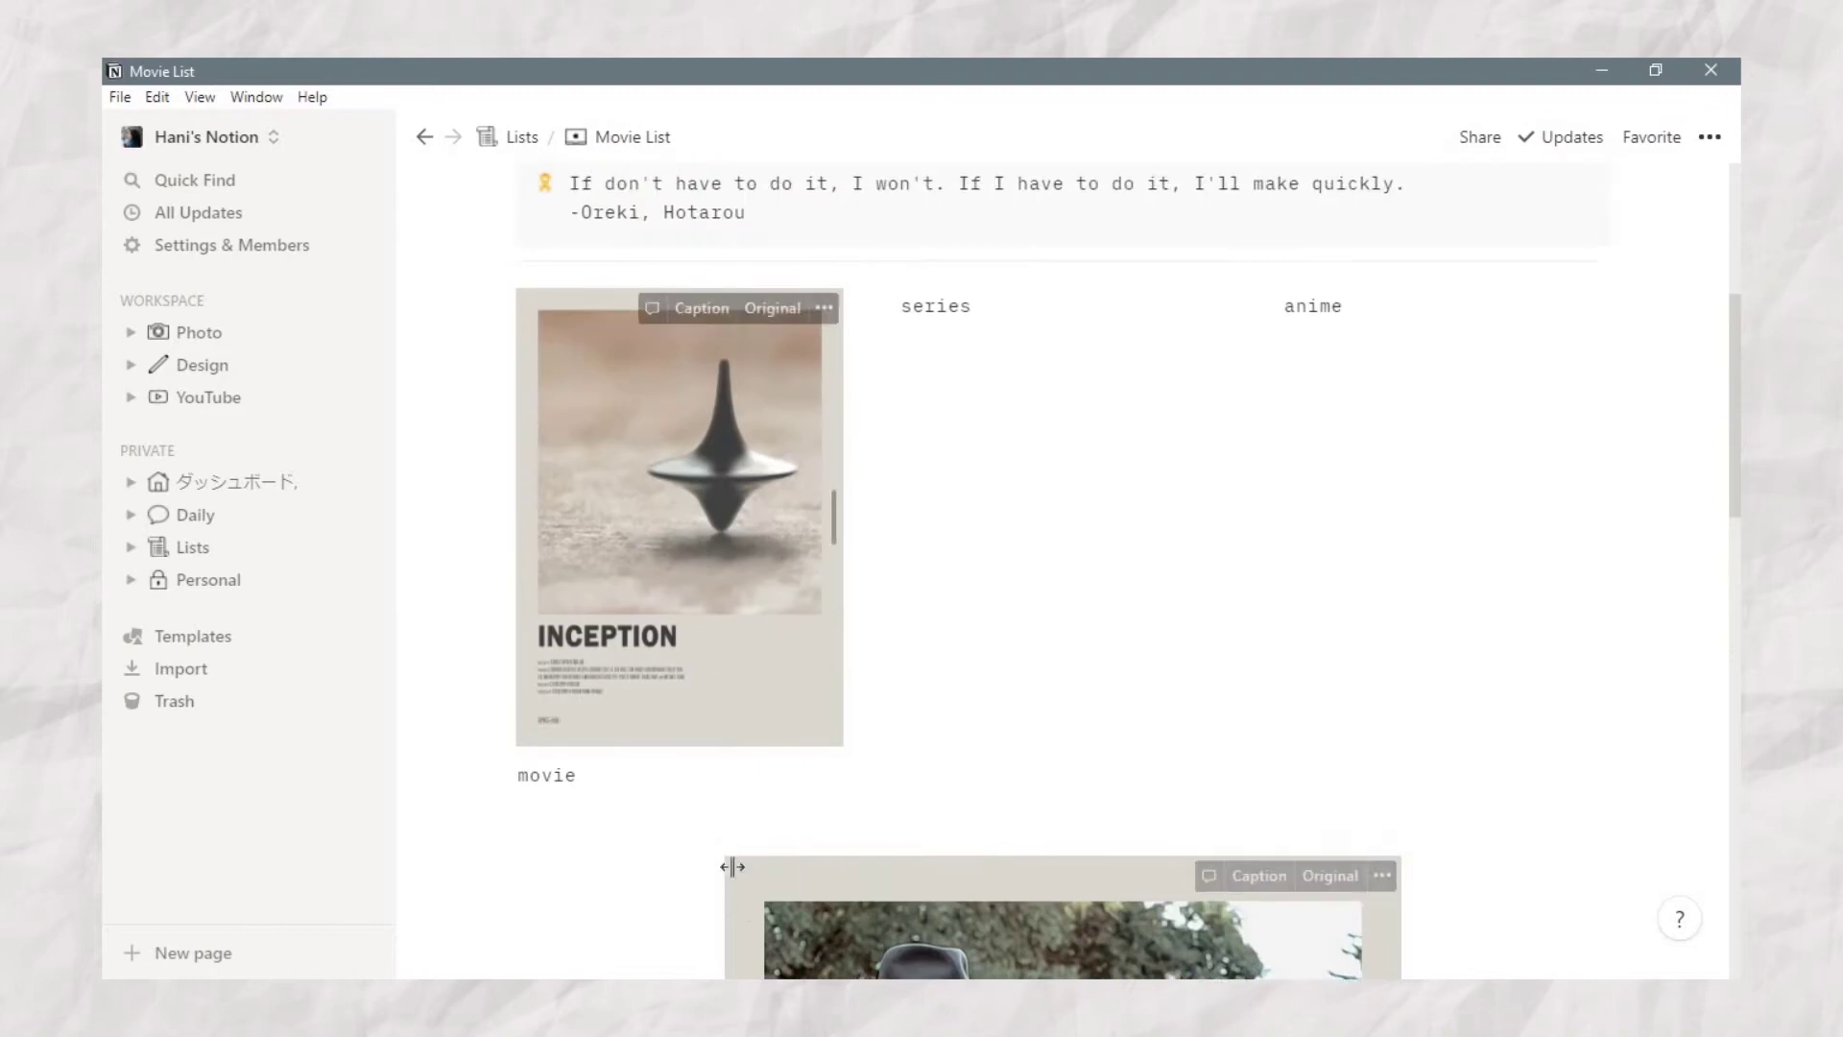
pyautogui.moveTo(710, 876); pyautogui.dragTo(938, 300)
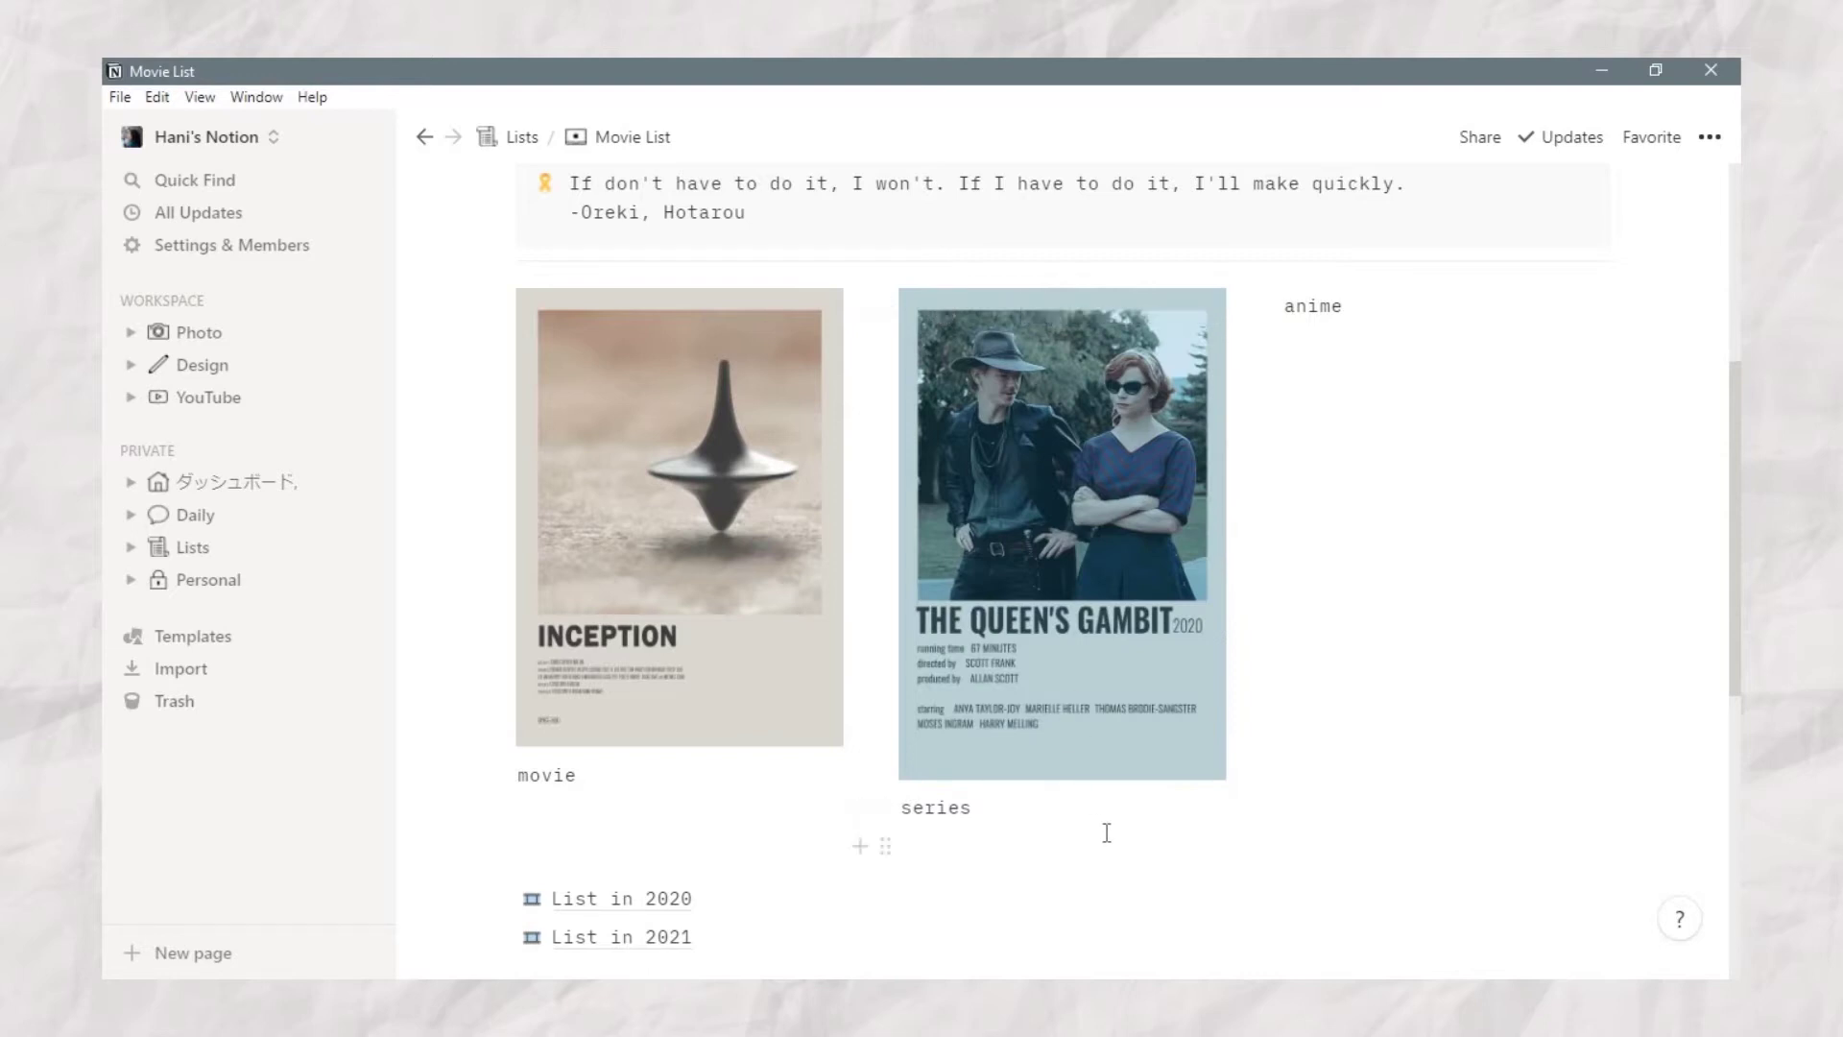
pyautogui.scroll(-1, 1201, 906)
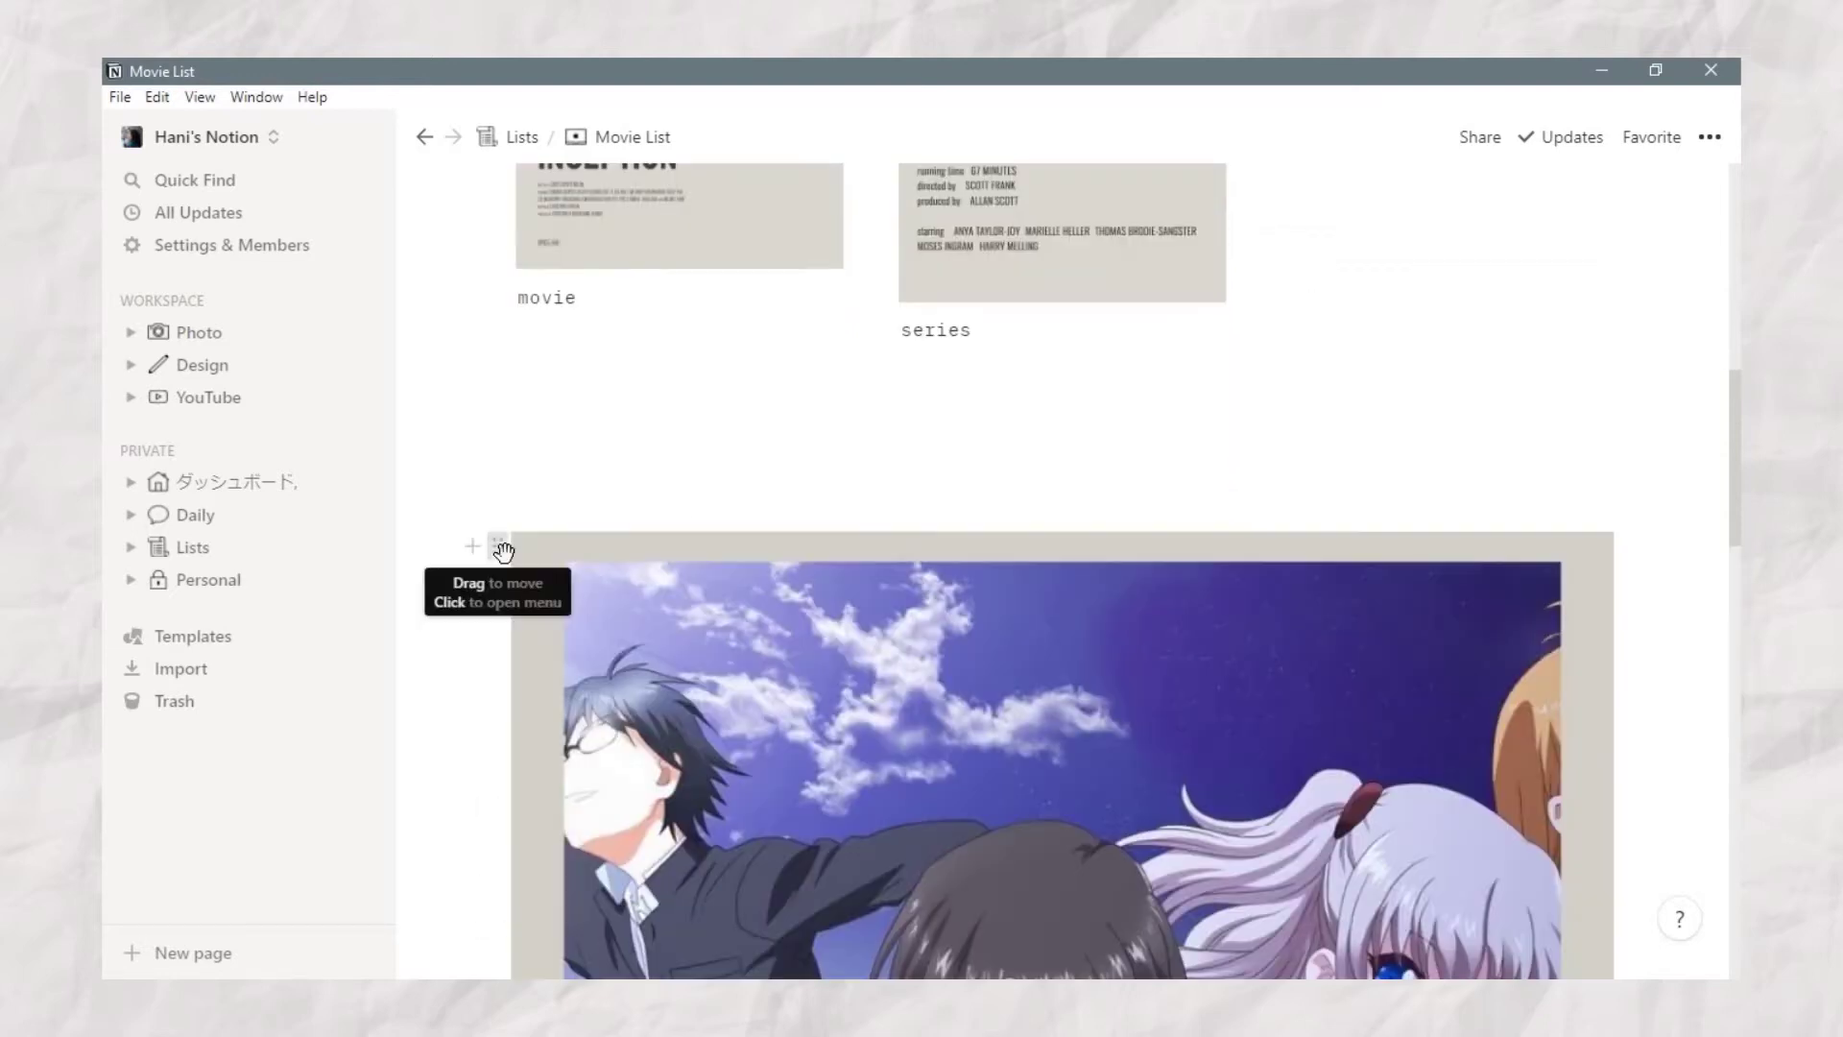
pyautogui.moveTo(497, 546); pyautogui.dragTo(1300, 278)
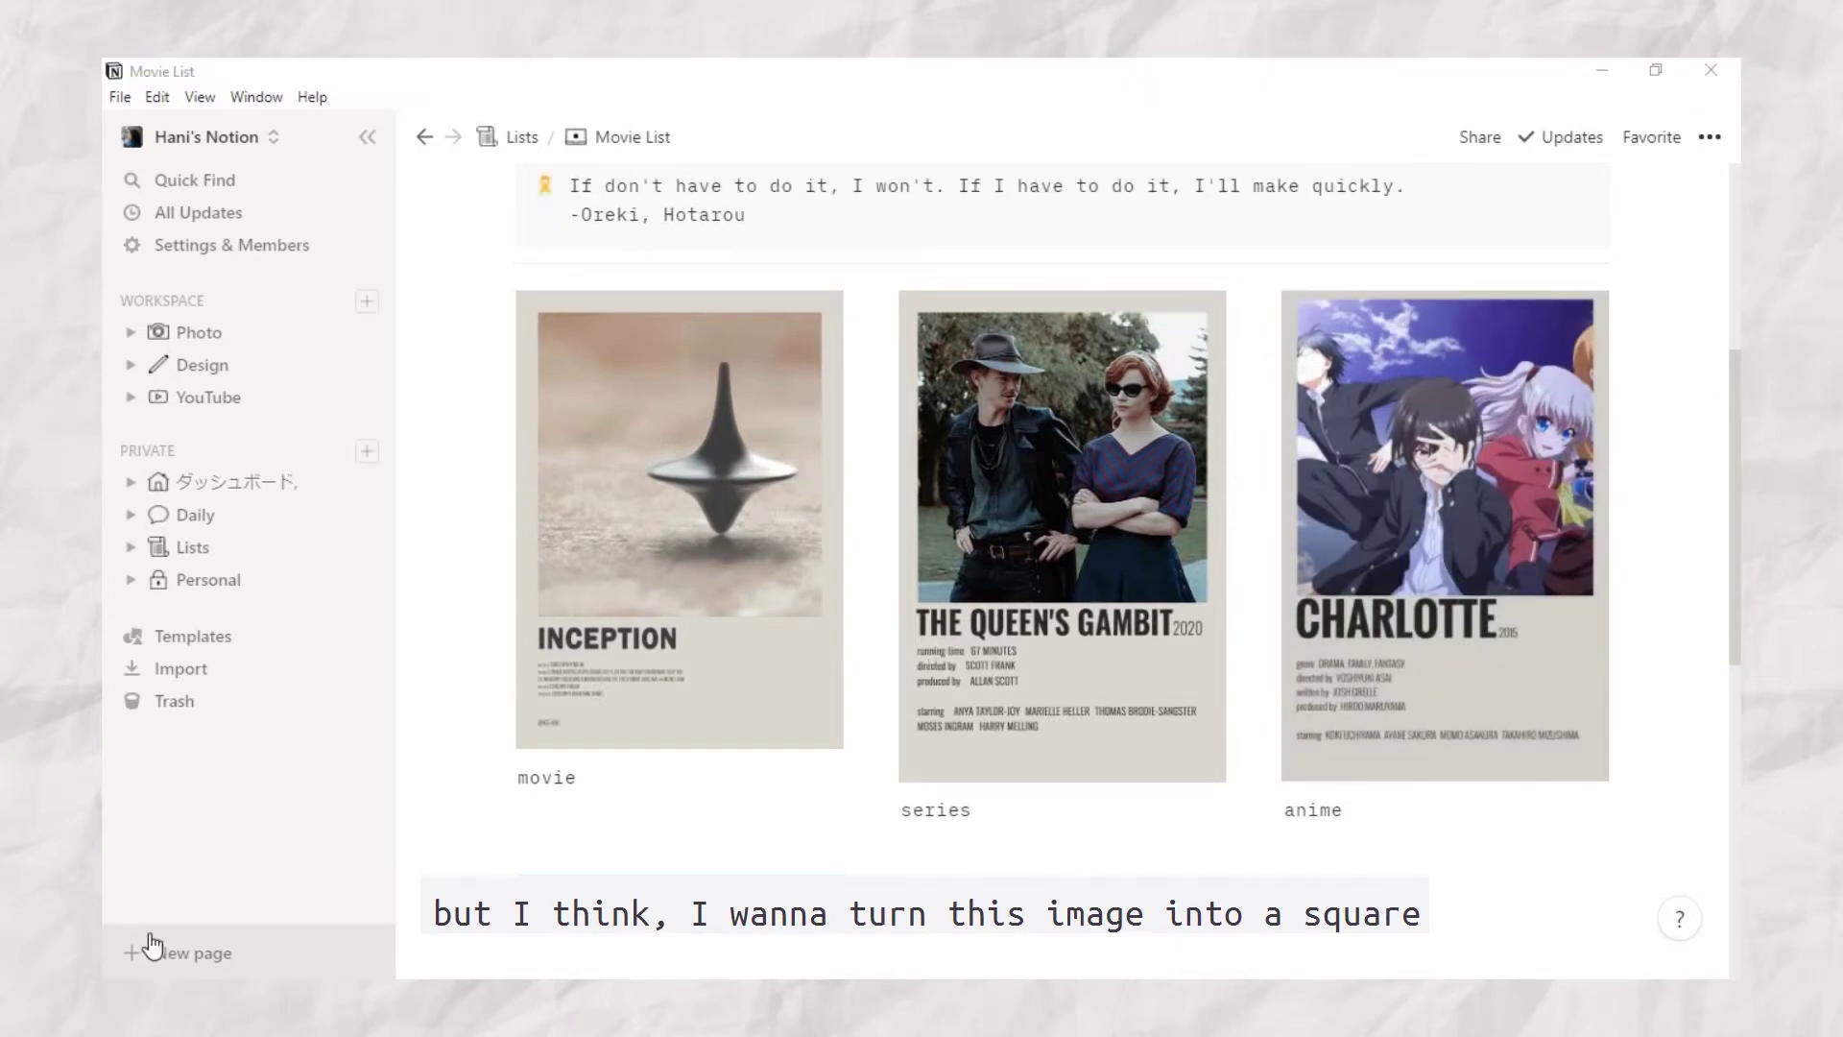
# Step: Replace the Inception poster in the movie column with the square image Minimal Movie Posters2
pyautogui.click(826, 311)
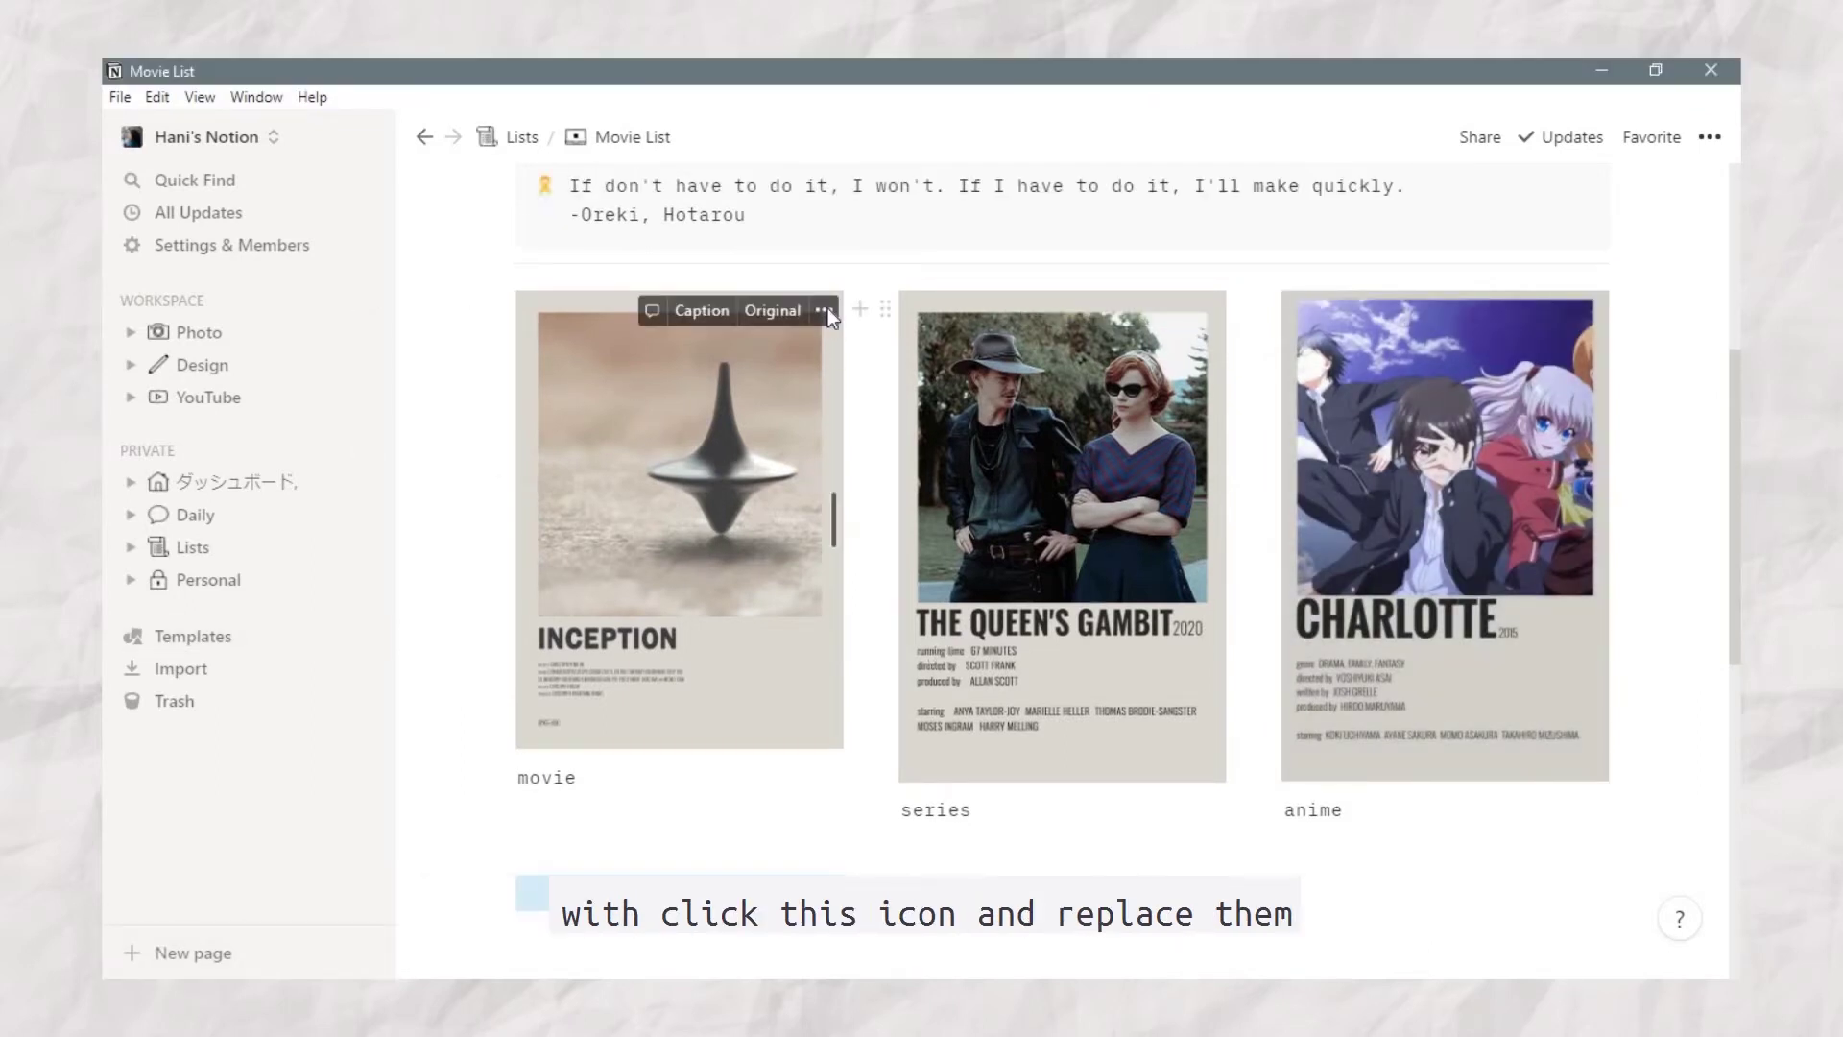
pyautogui.click(825, 310)
pyautogui.click(902, 605)
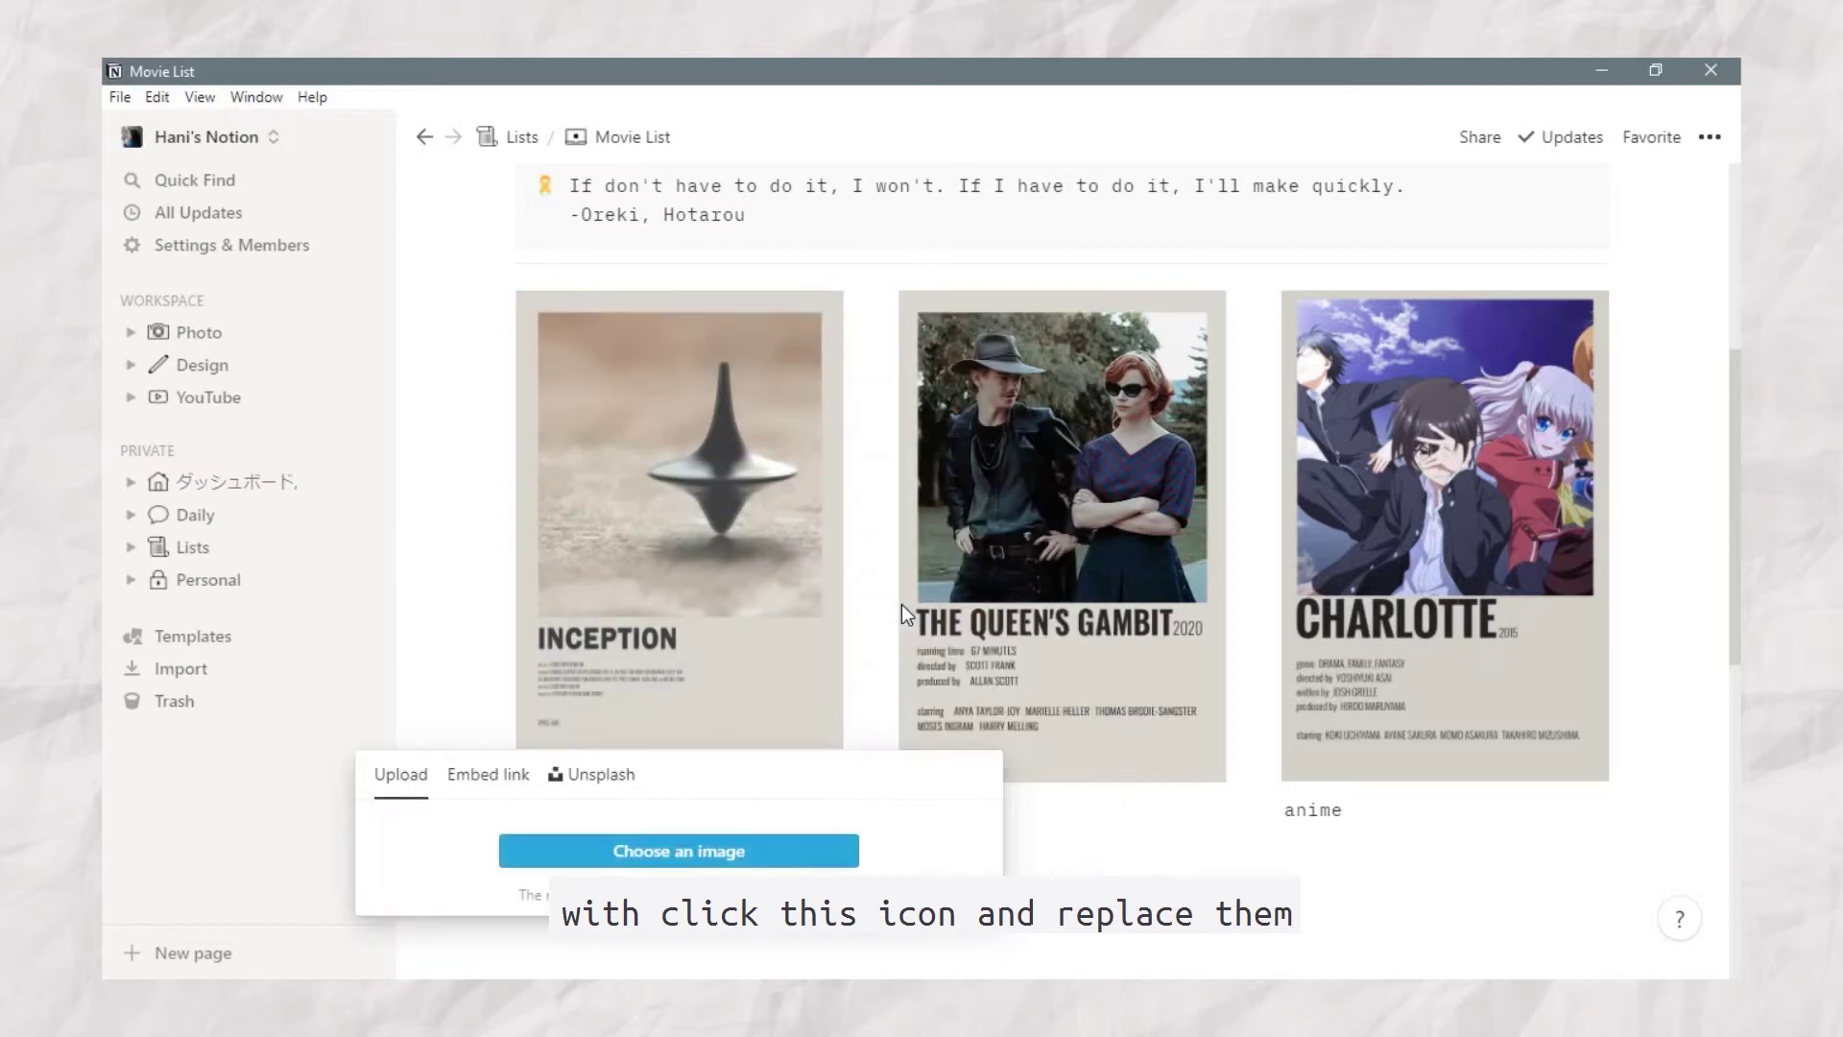
pyautogui.click(739, 862)
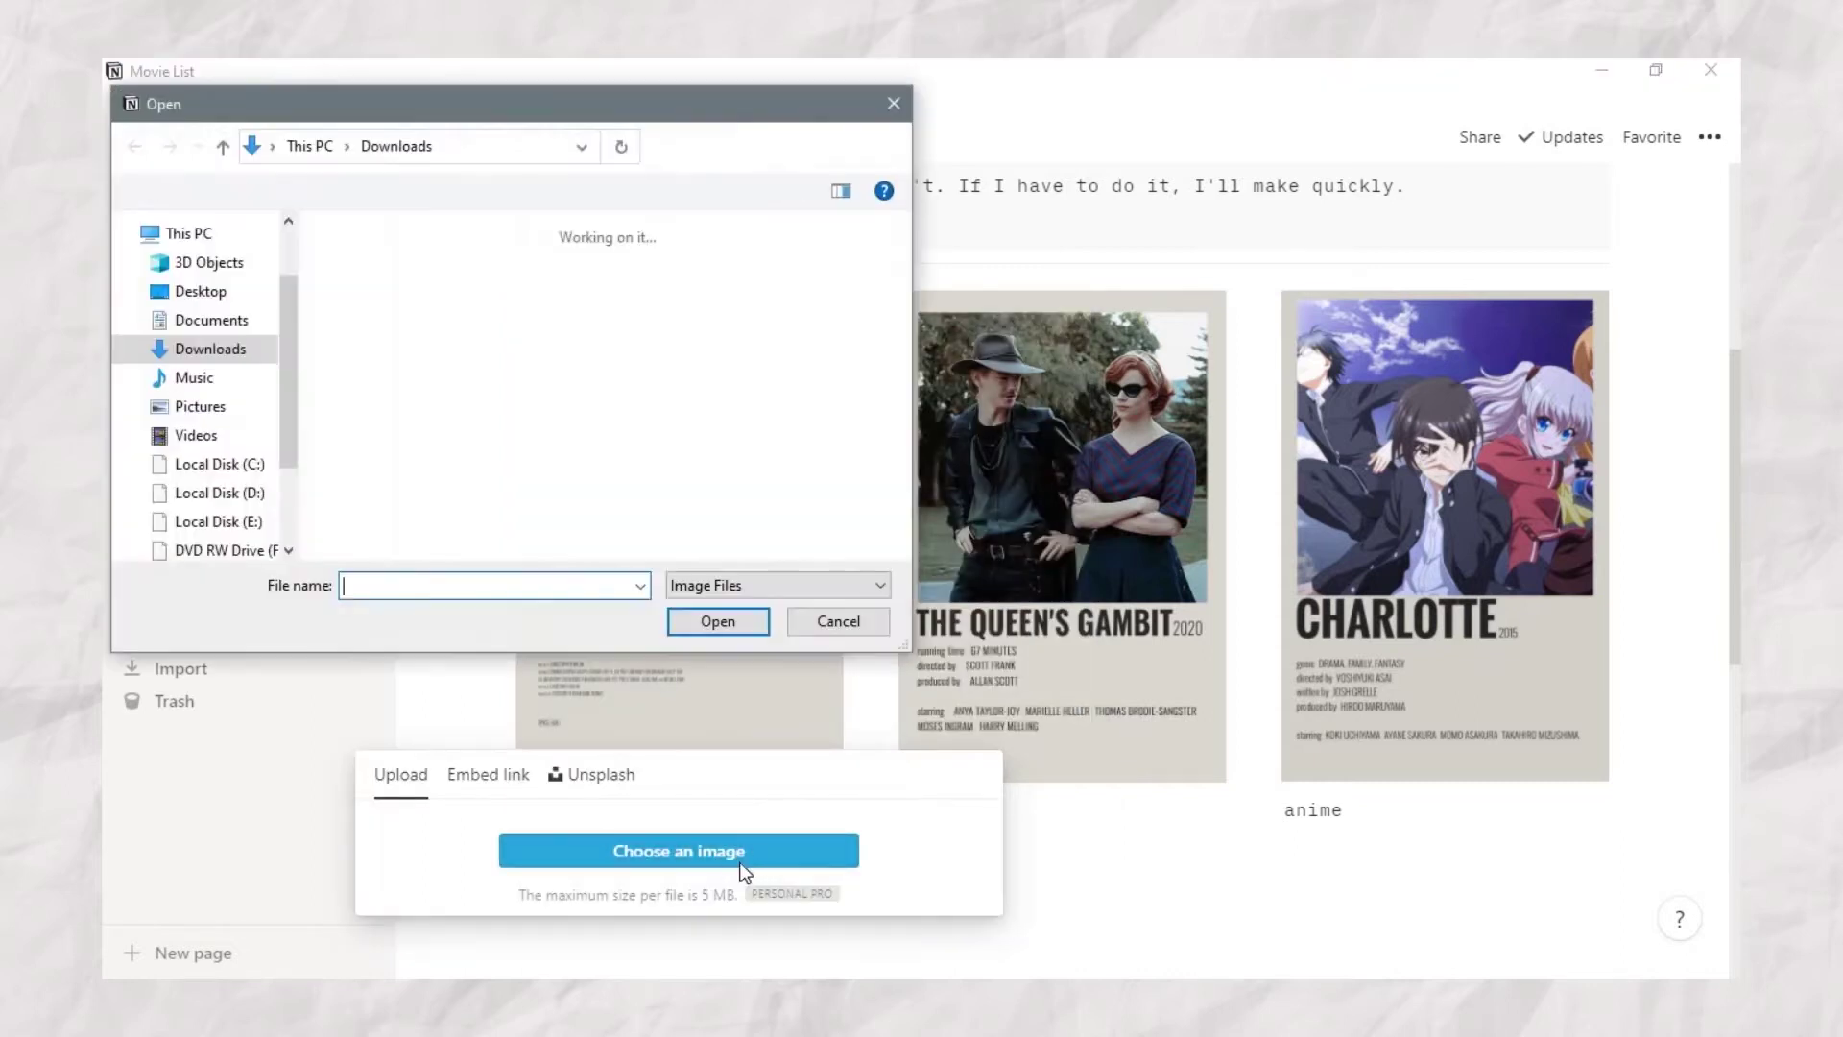
pyautogui.click(382, 312)
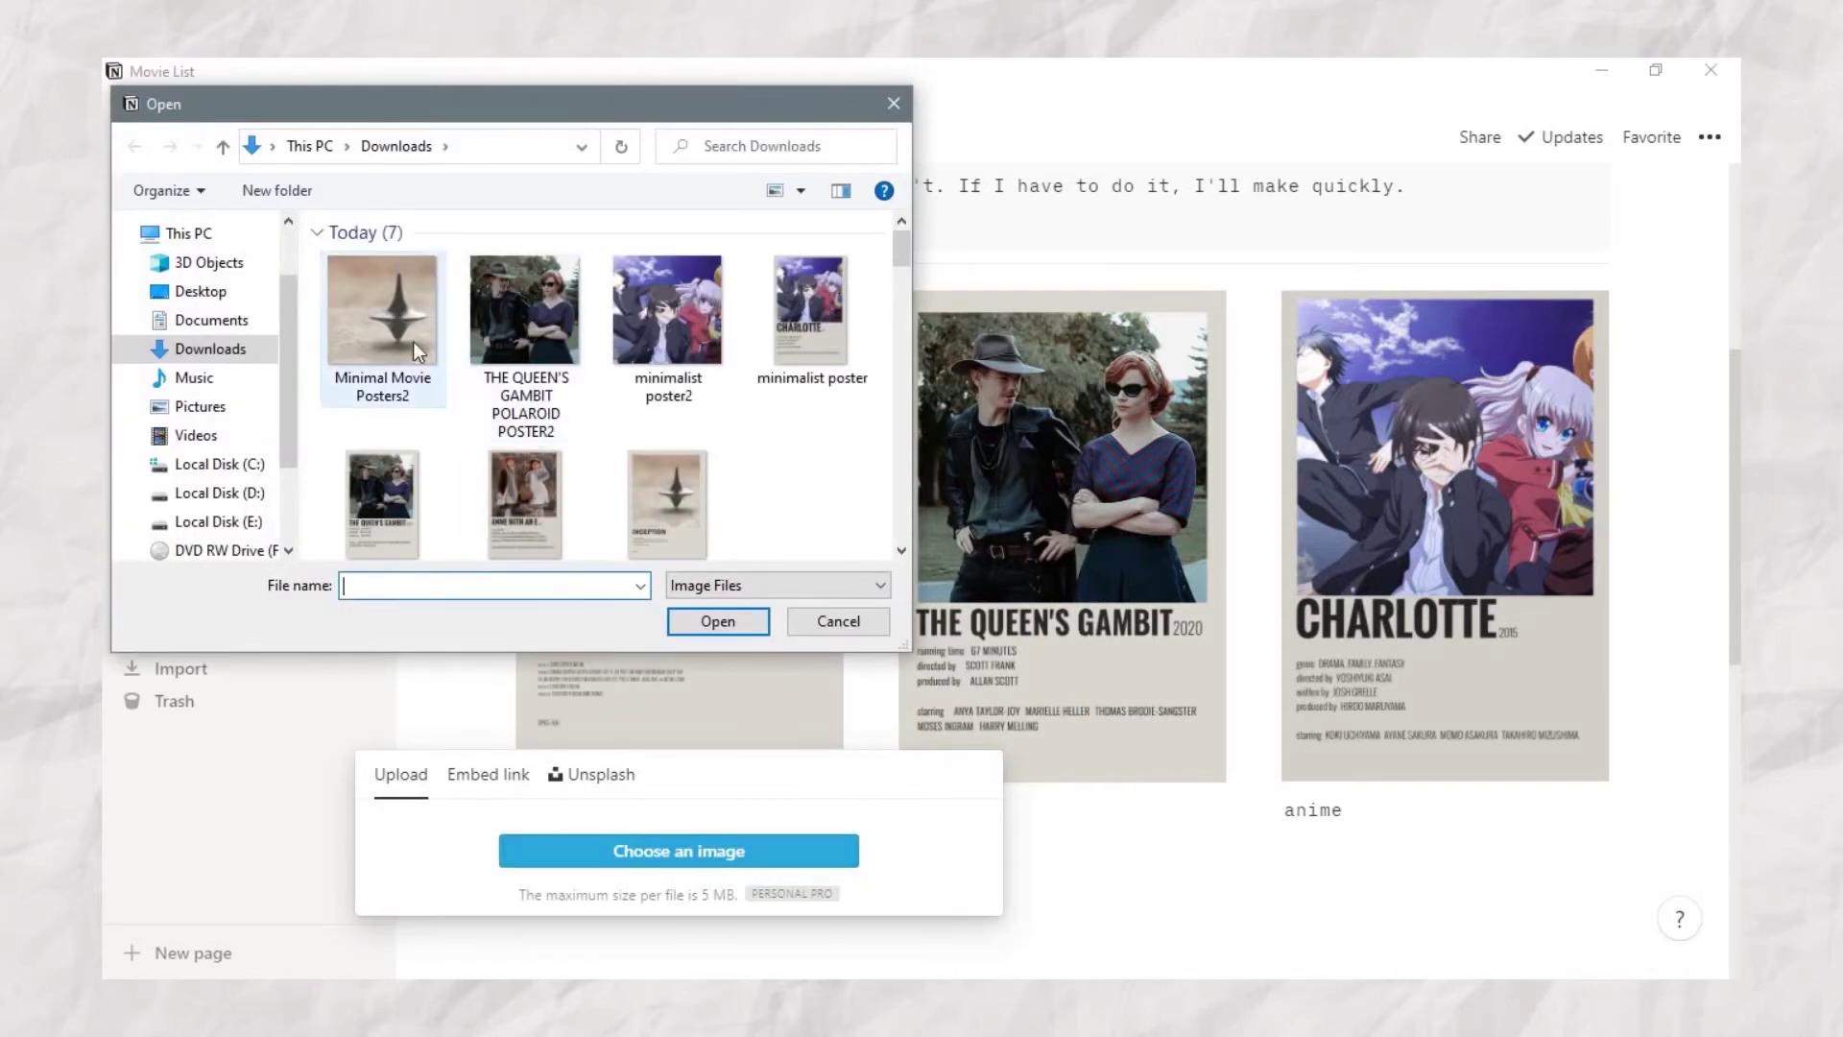
pyautogui.click(727, 624)
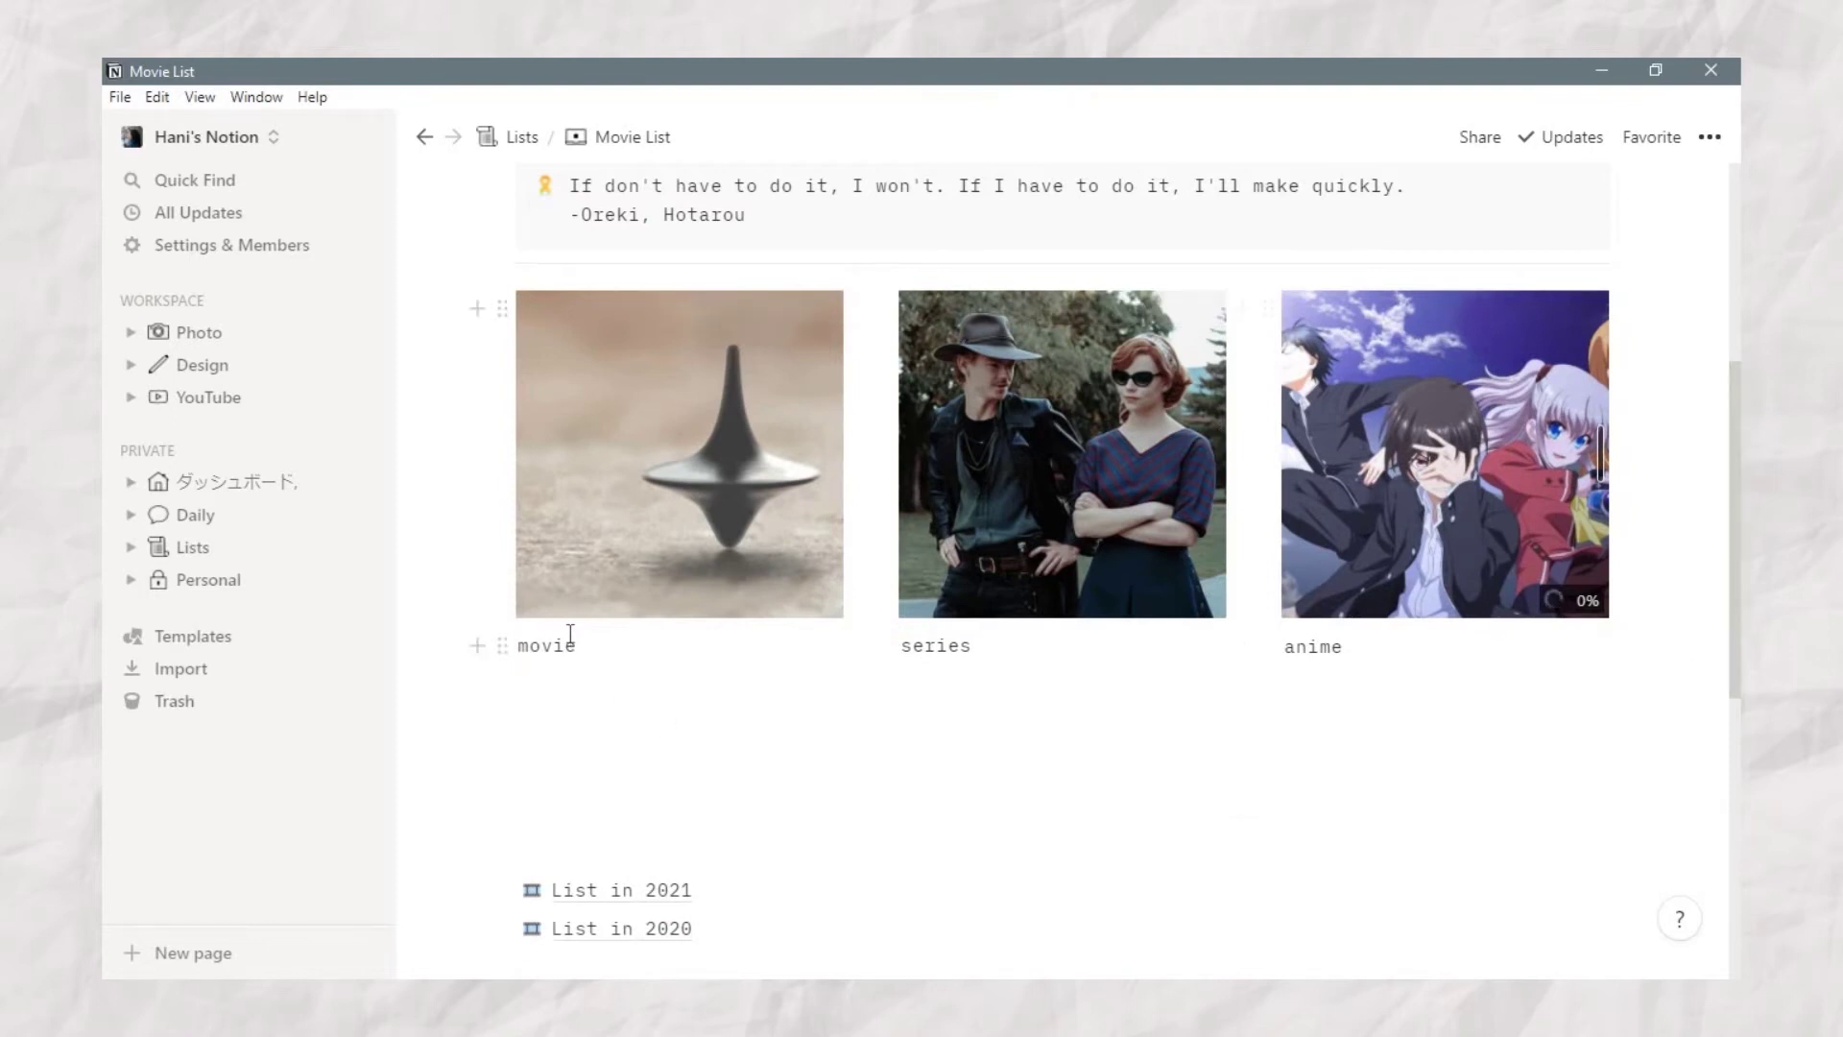
# Step: Add a divider below each of the movie, series and anime labels
pyautogui.click(568, 681)
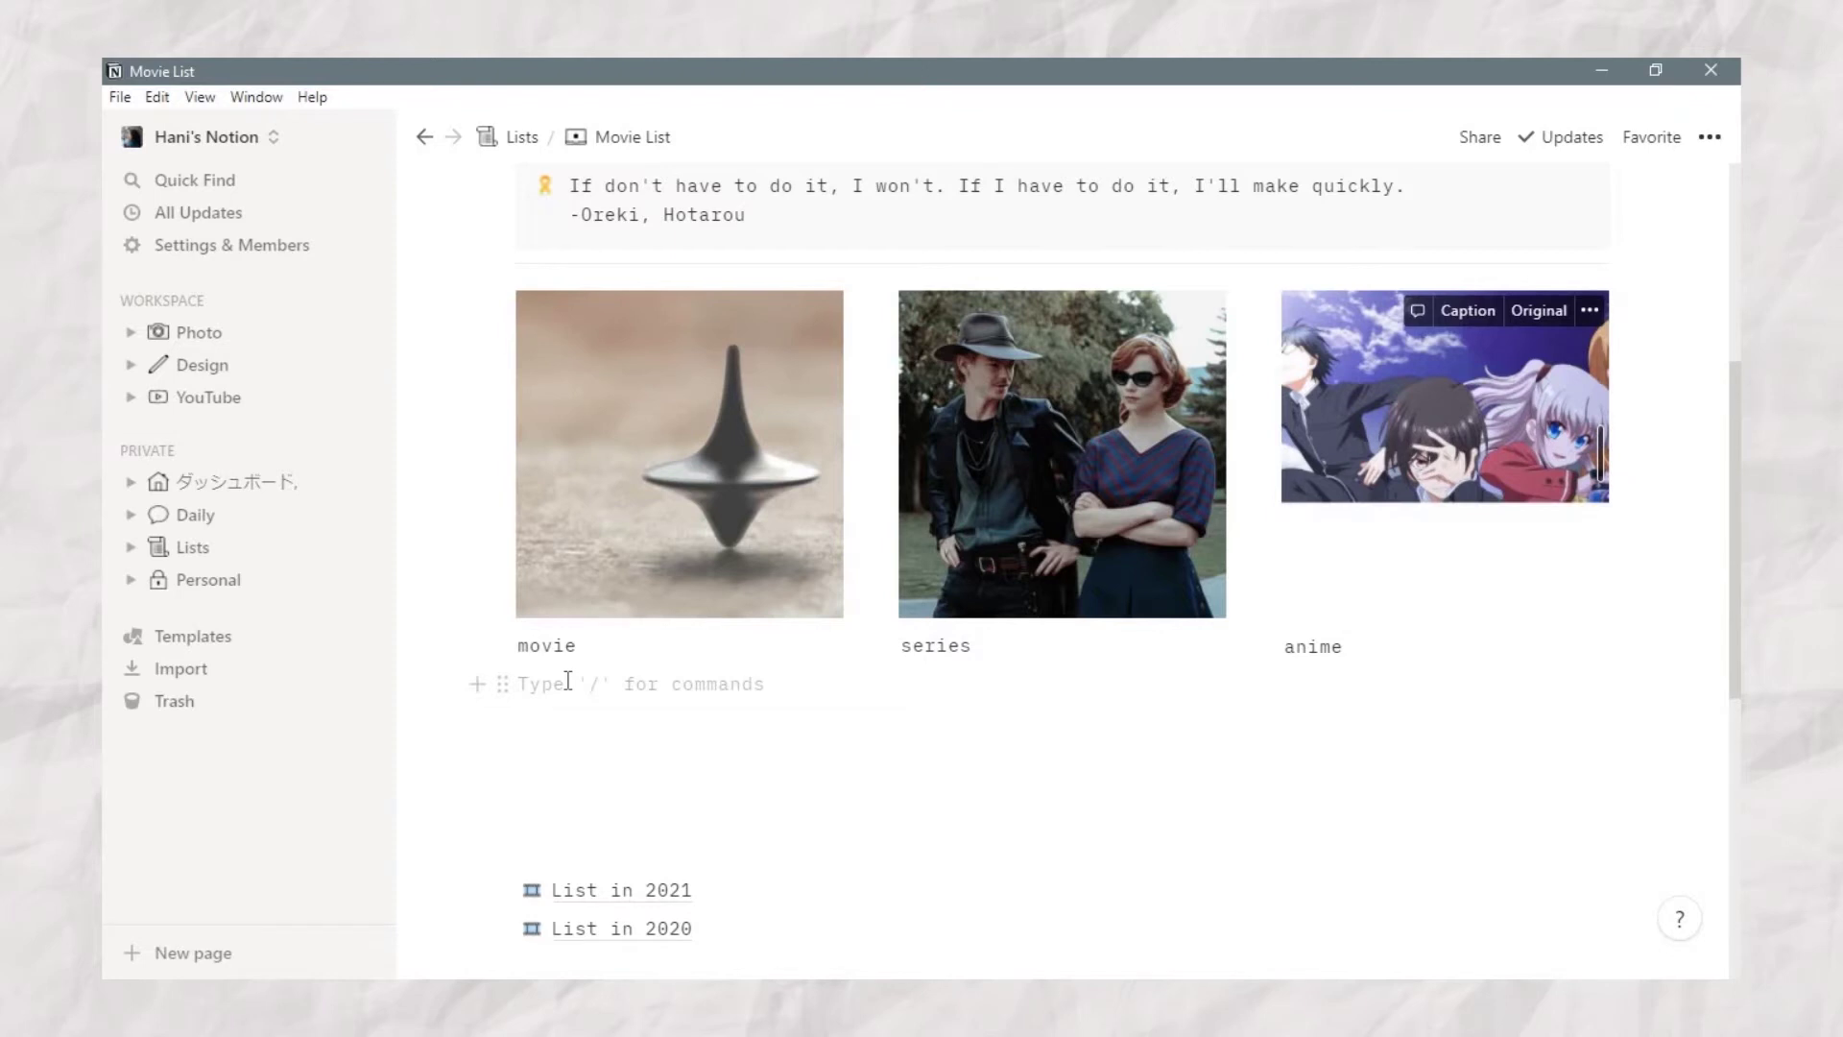
pyautogui.write('/div')
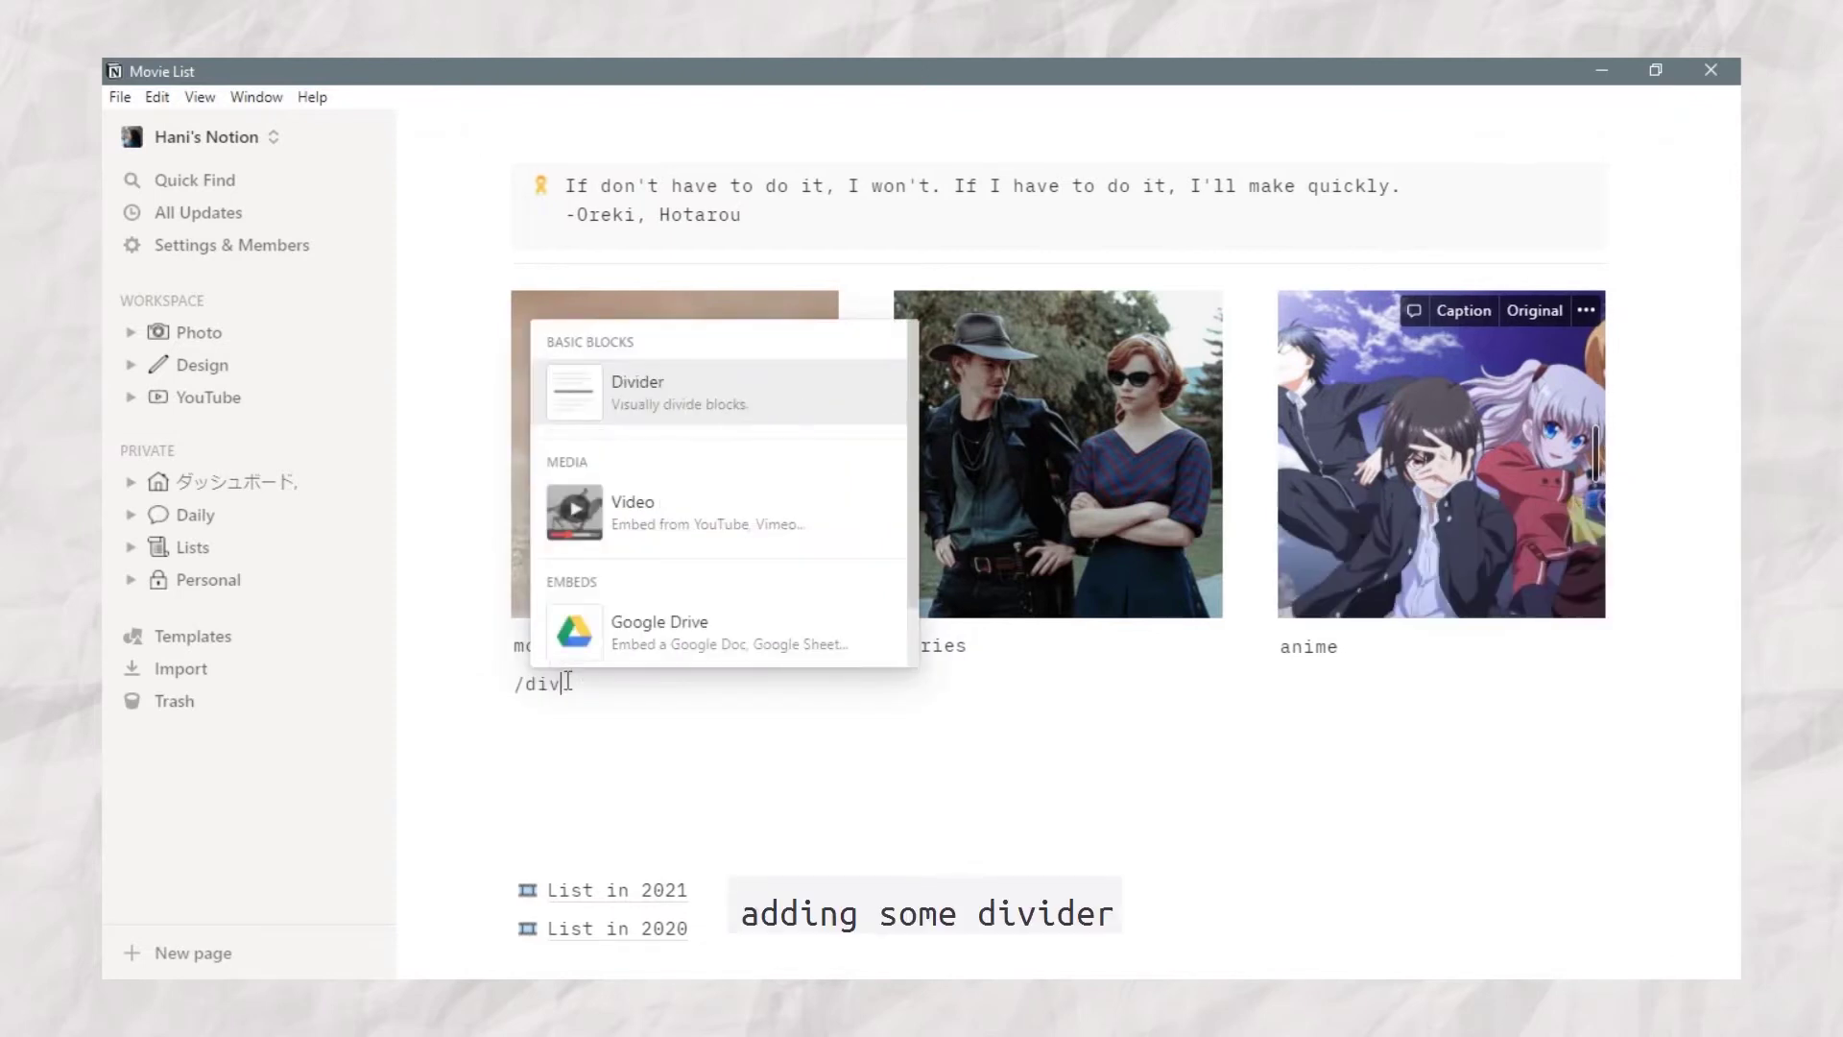
pyautogui.press('Return')
pyautogui.click(951, 681)
pyautogui.click(1363, 680)
pyautogui.write('---')
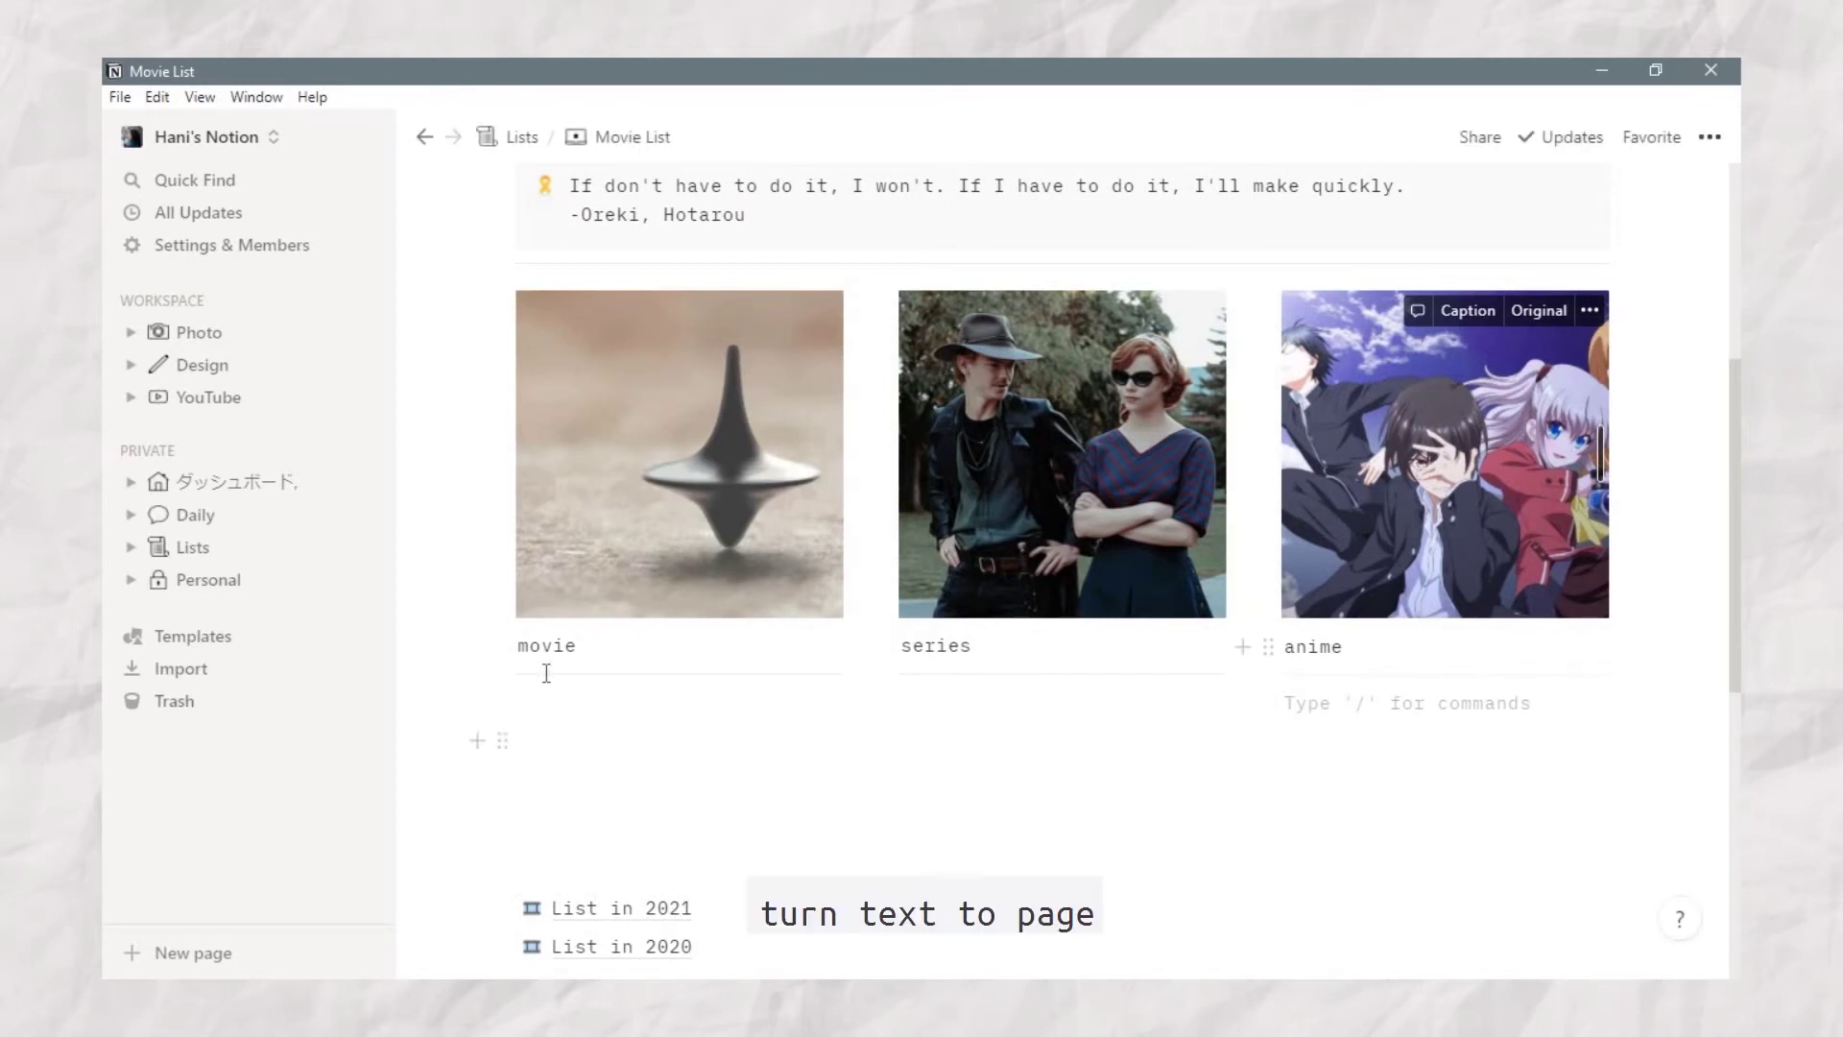
# Step: Turn the movie, series and anime labels under the images into pages
pyautogui.click(510, 654)
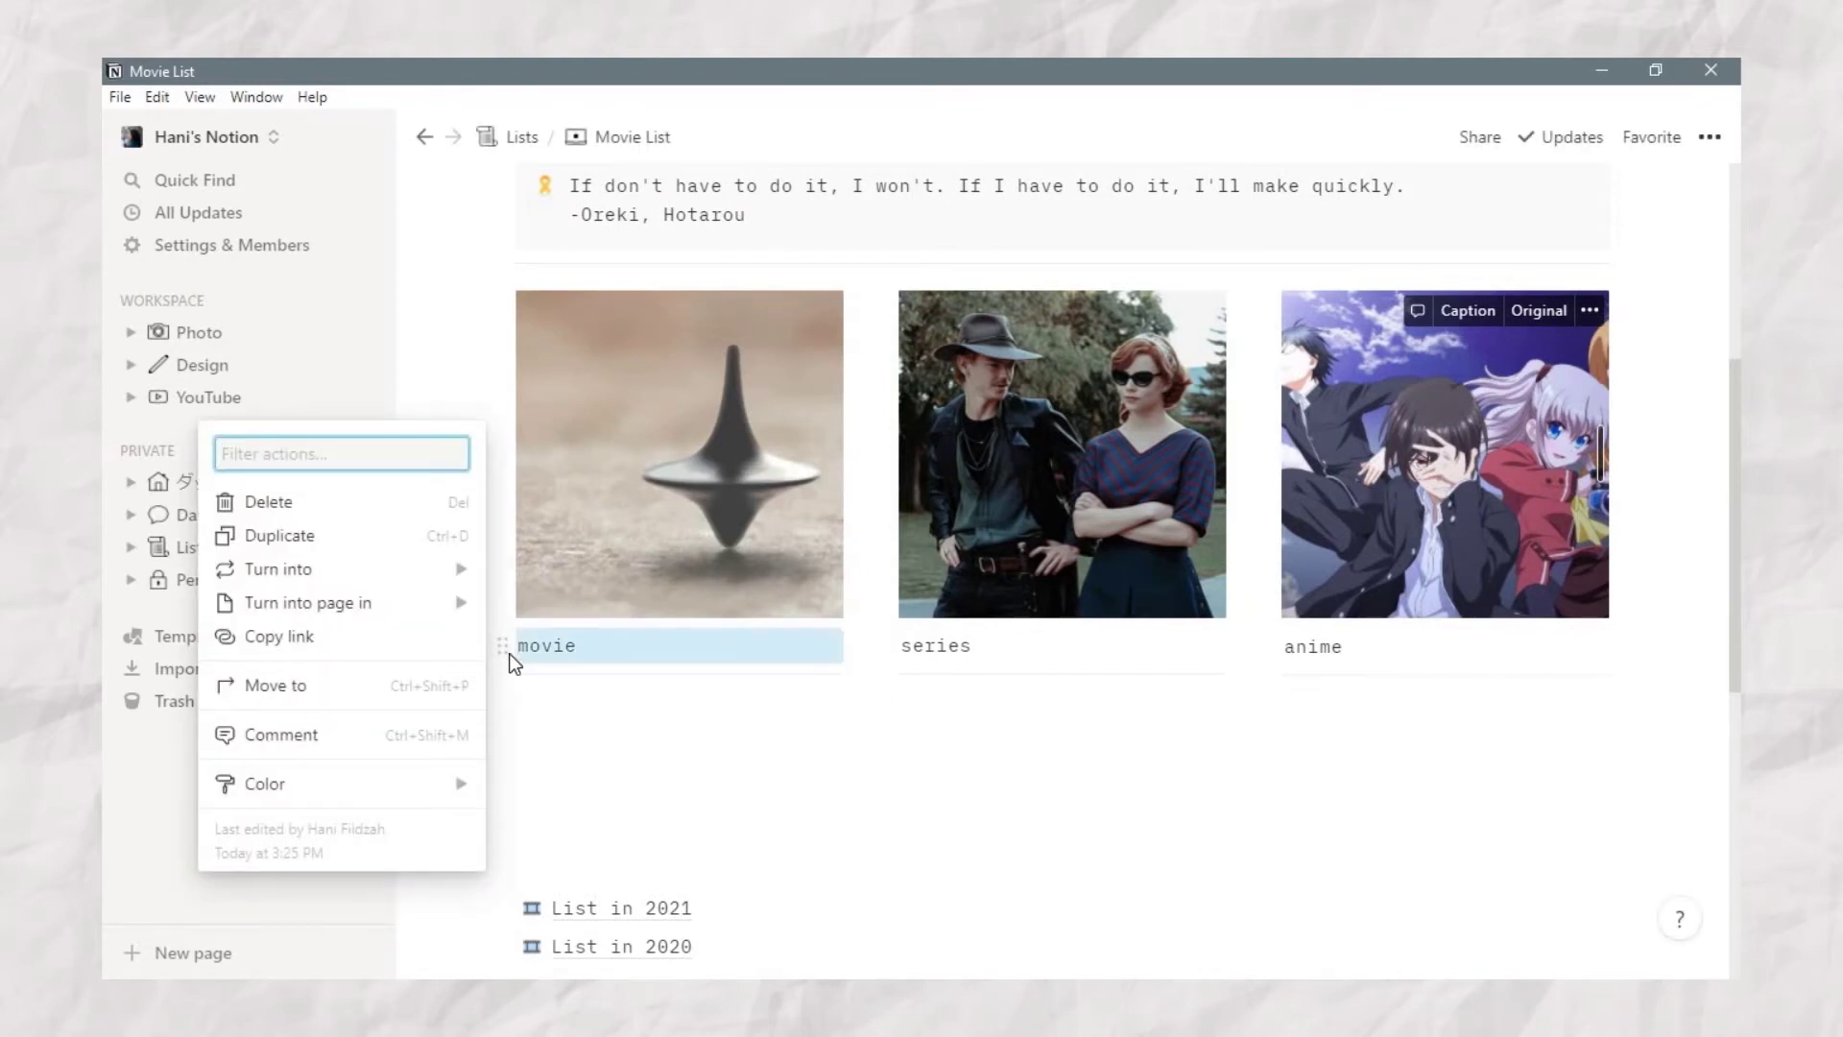
pyautogui.moveTo(432, 571)
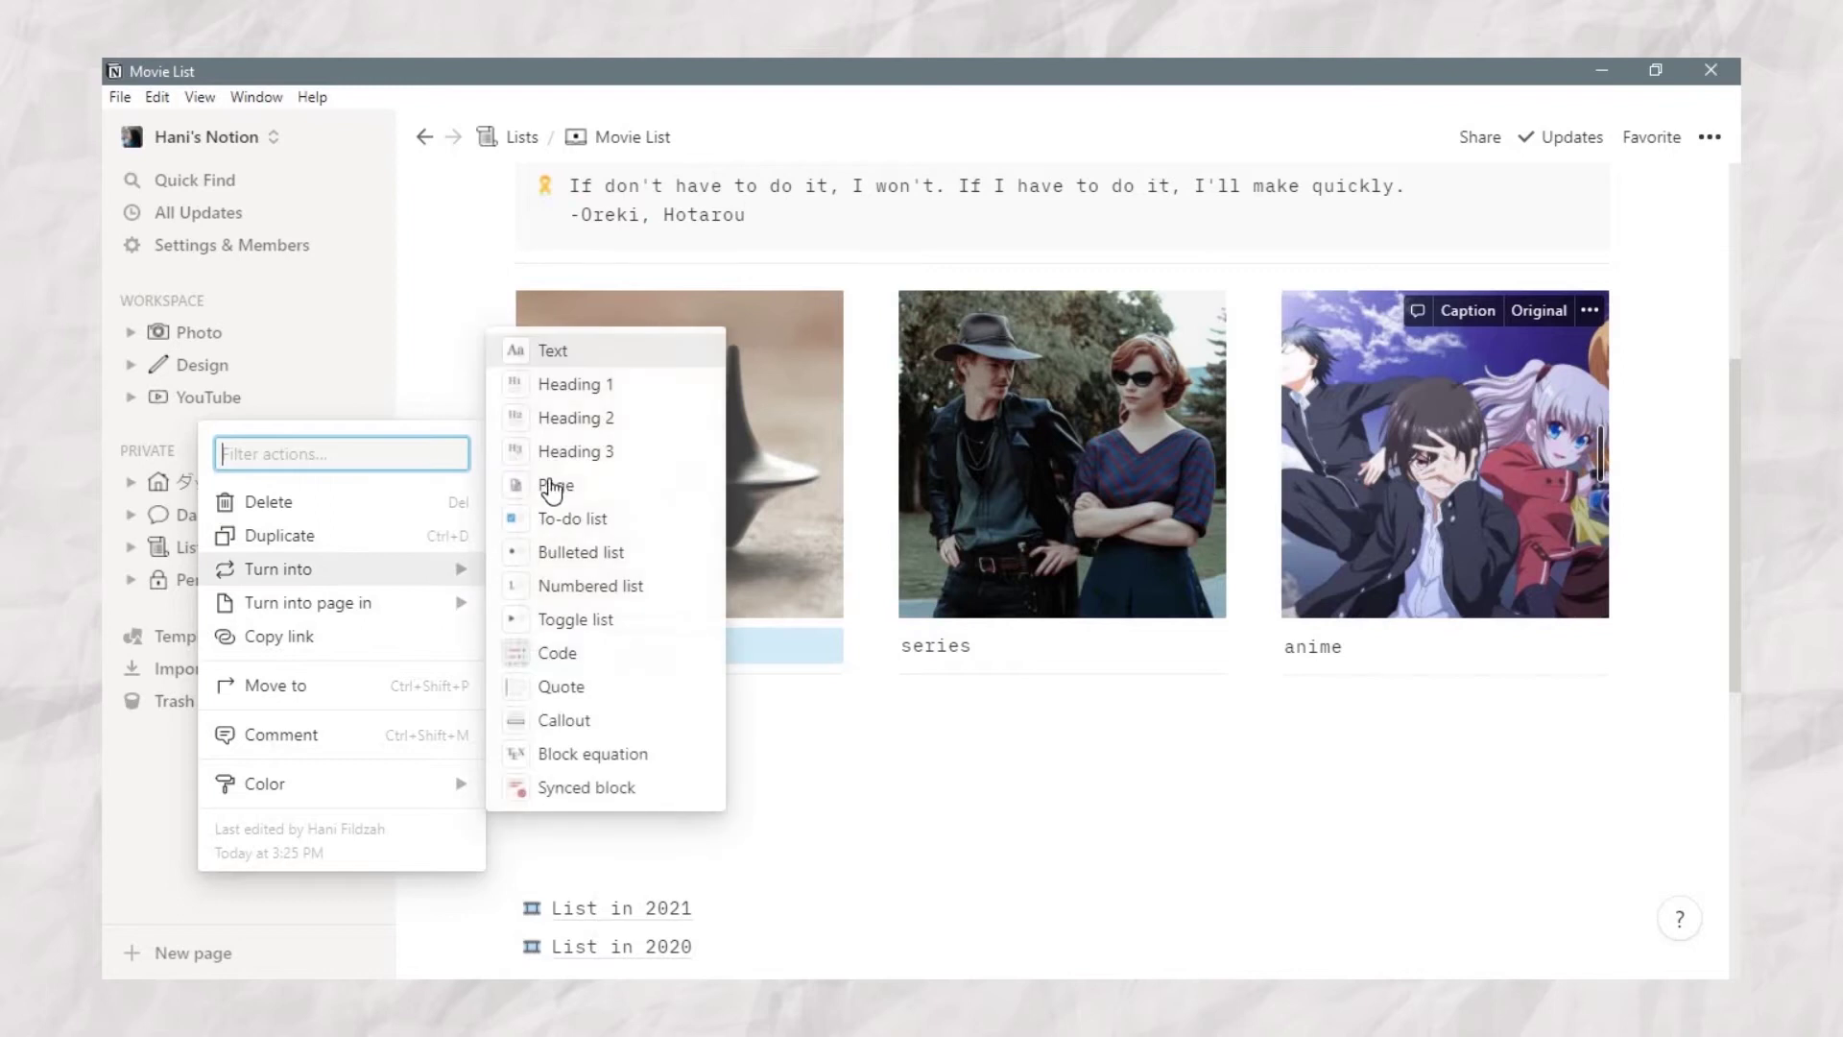
pyautogui.click(523, 482)
pyautogui.click(886, 647)
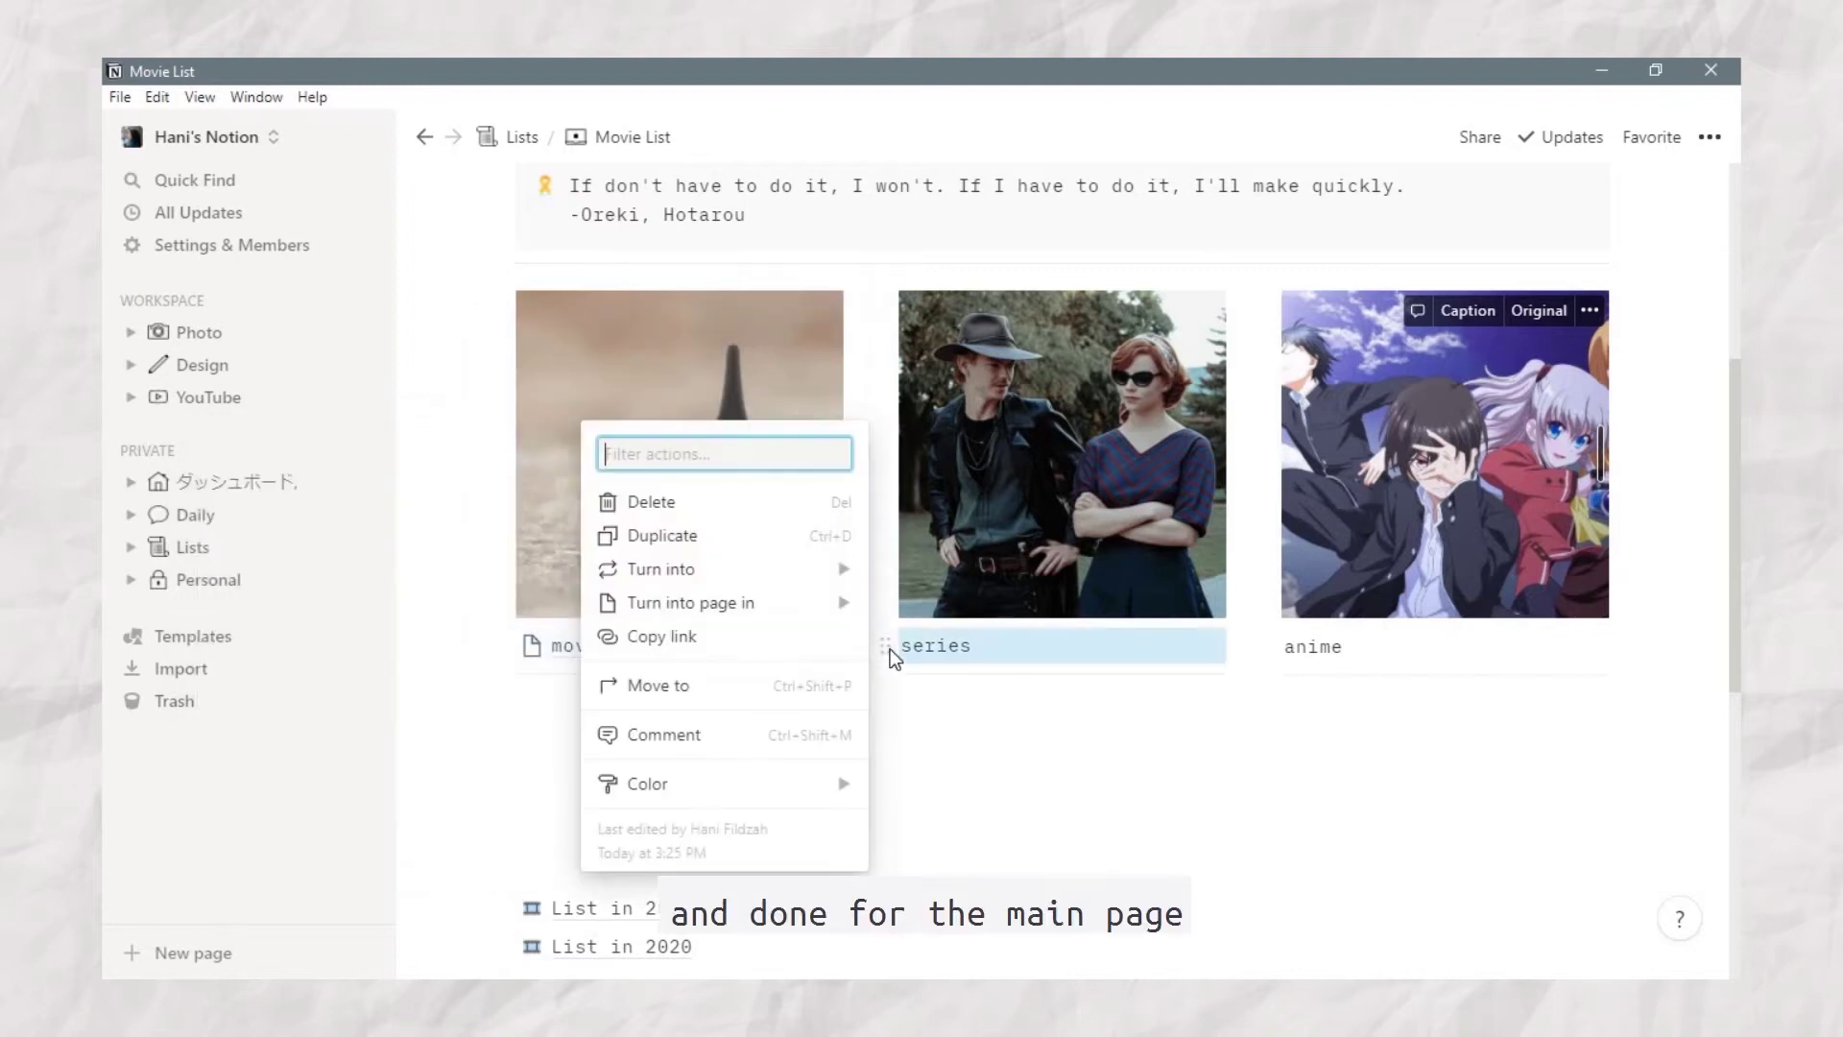
pyautogui.moveTo(806, 568)
pyautogui.click(950, 487)
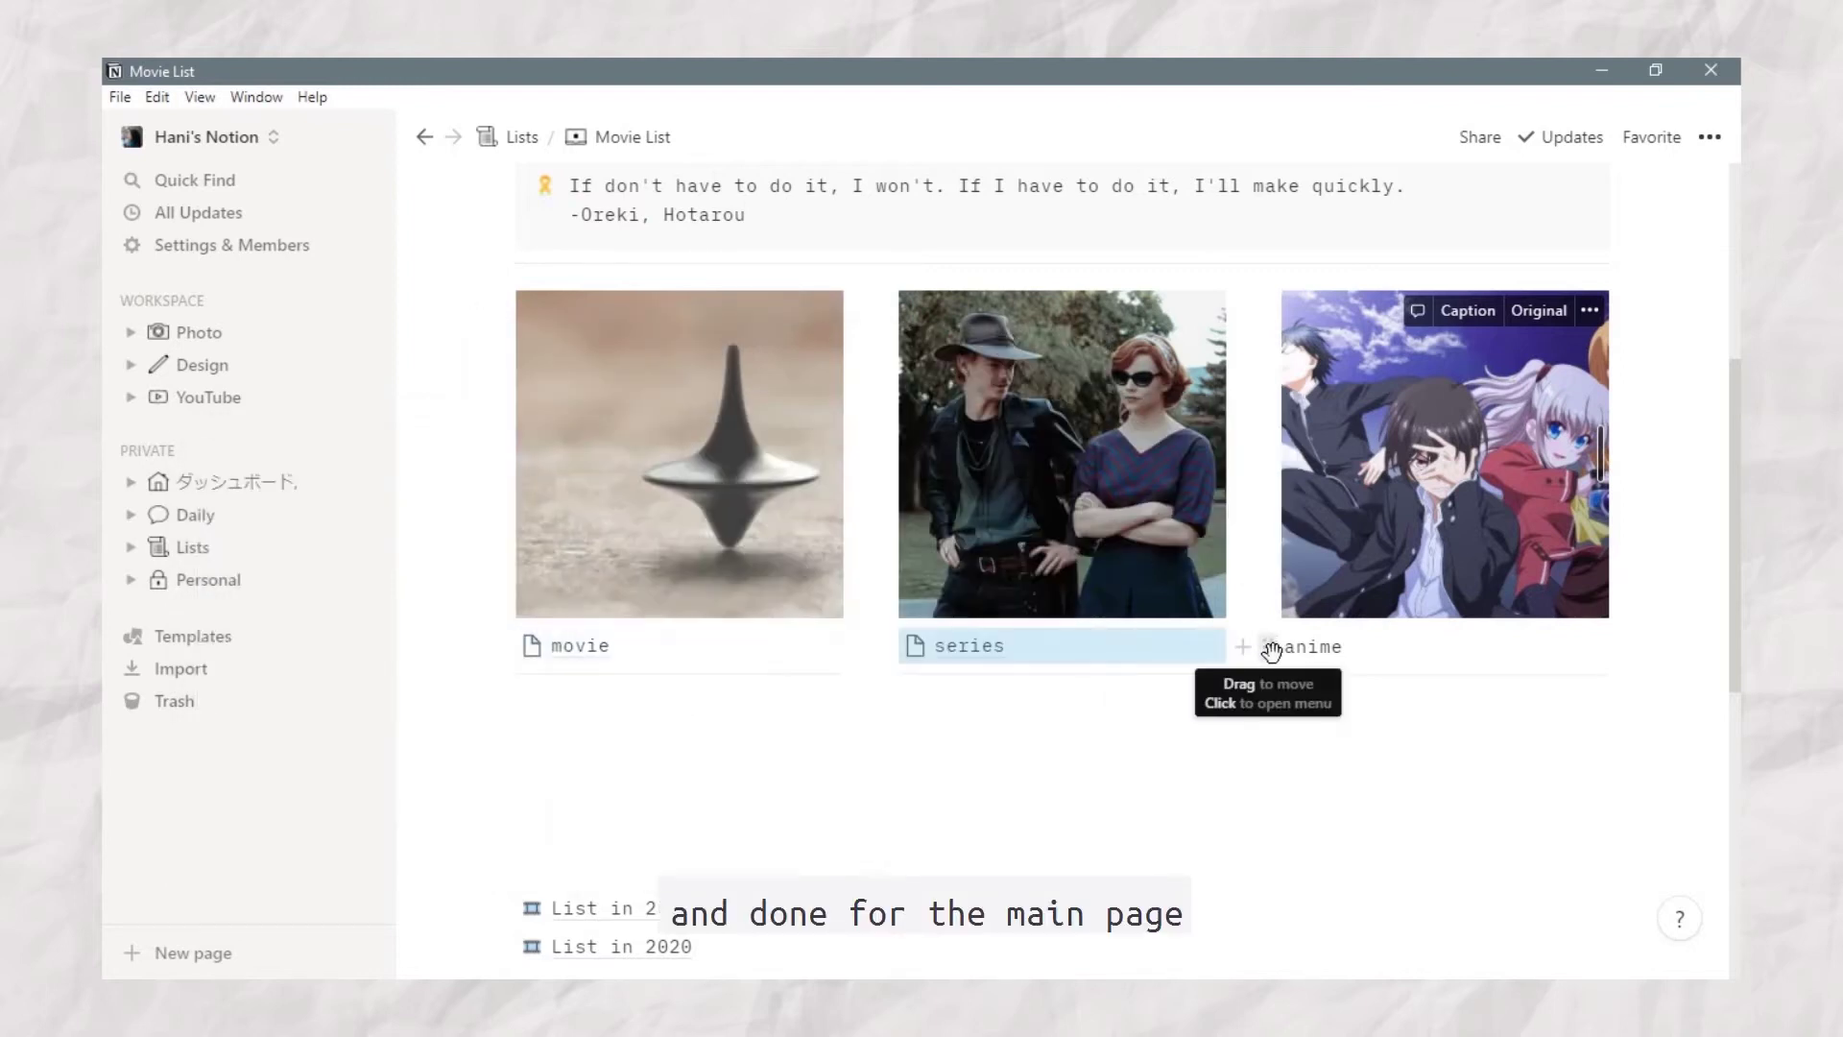
pyautogui.click(1269, 649)
pyautogui.moveTo(1171, 574)
pyautogui.click(1310, 518)
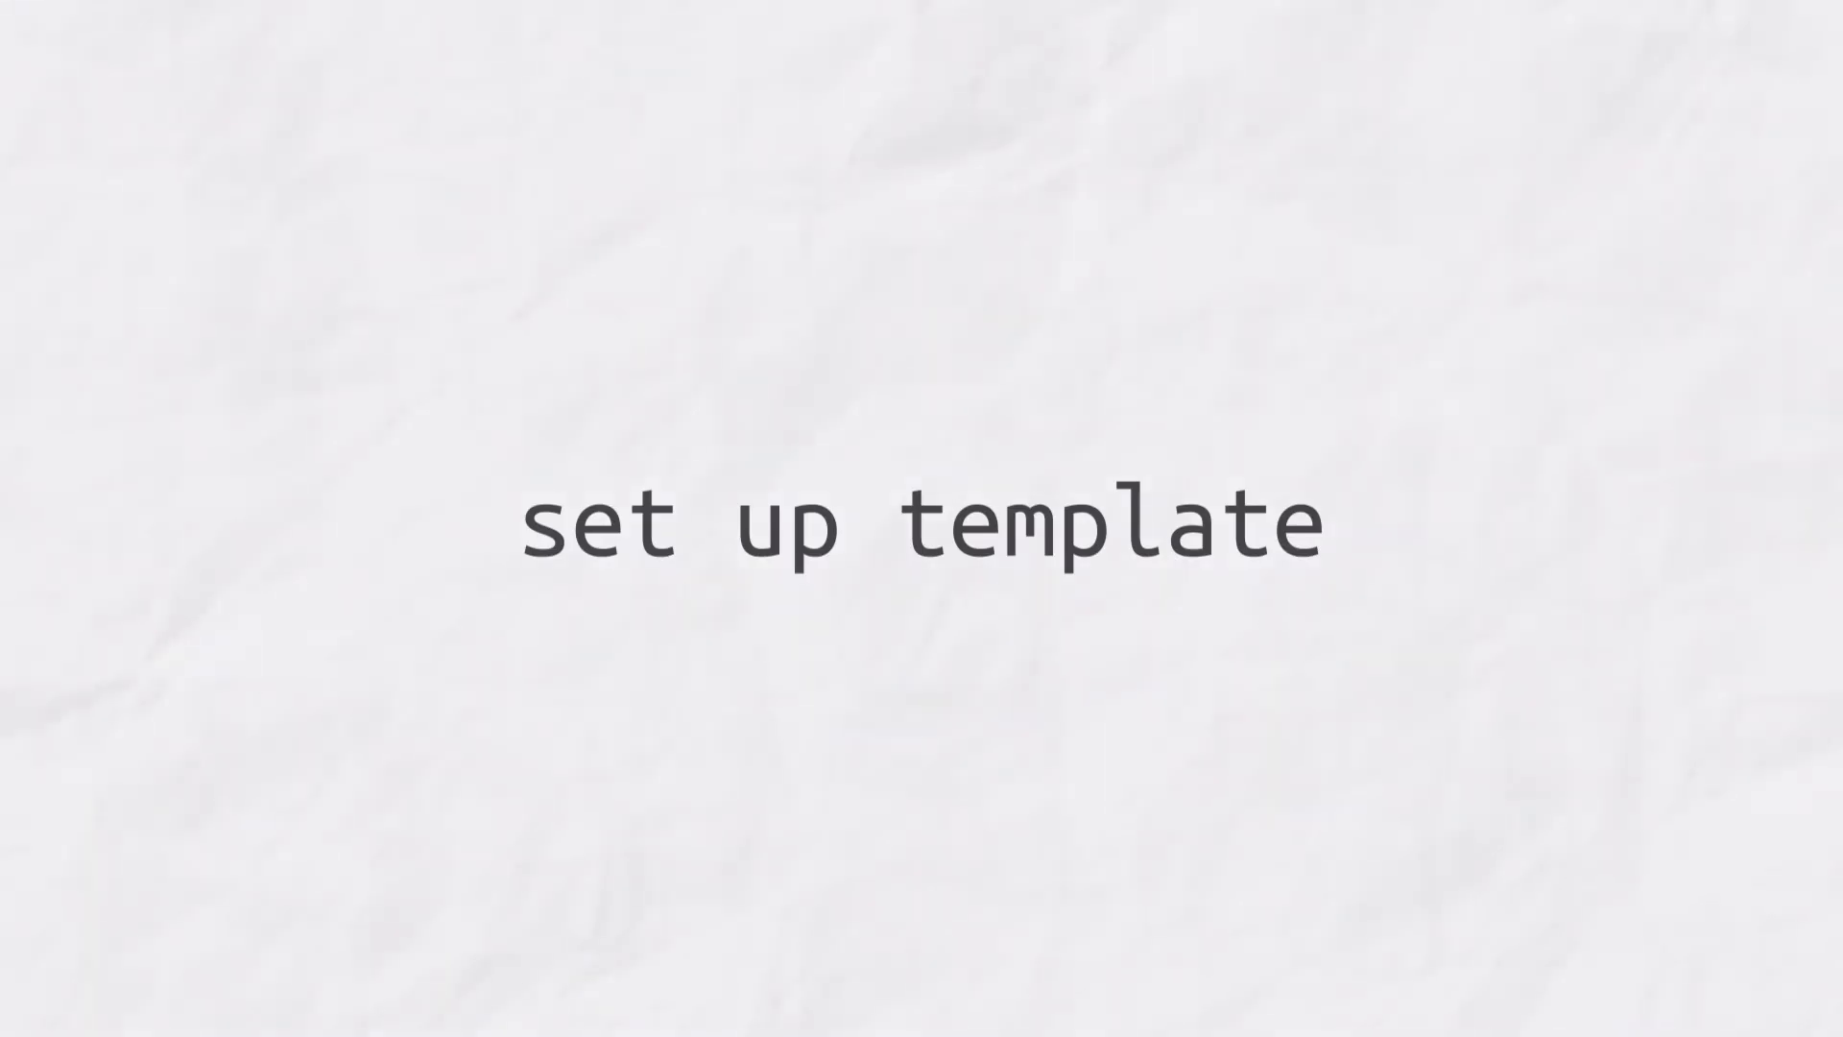
# Step: Start the series page as an empty page without a template
pyautogui.scroll(-2, 1013, 607)
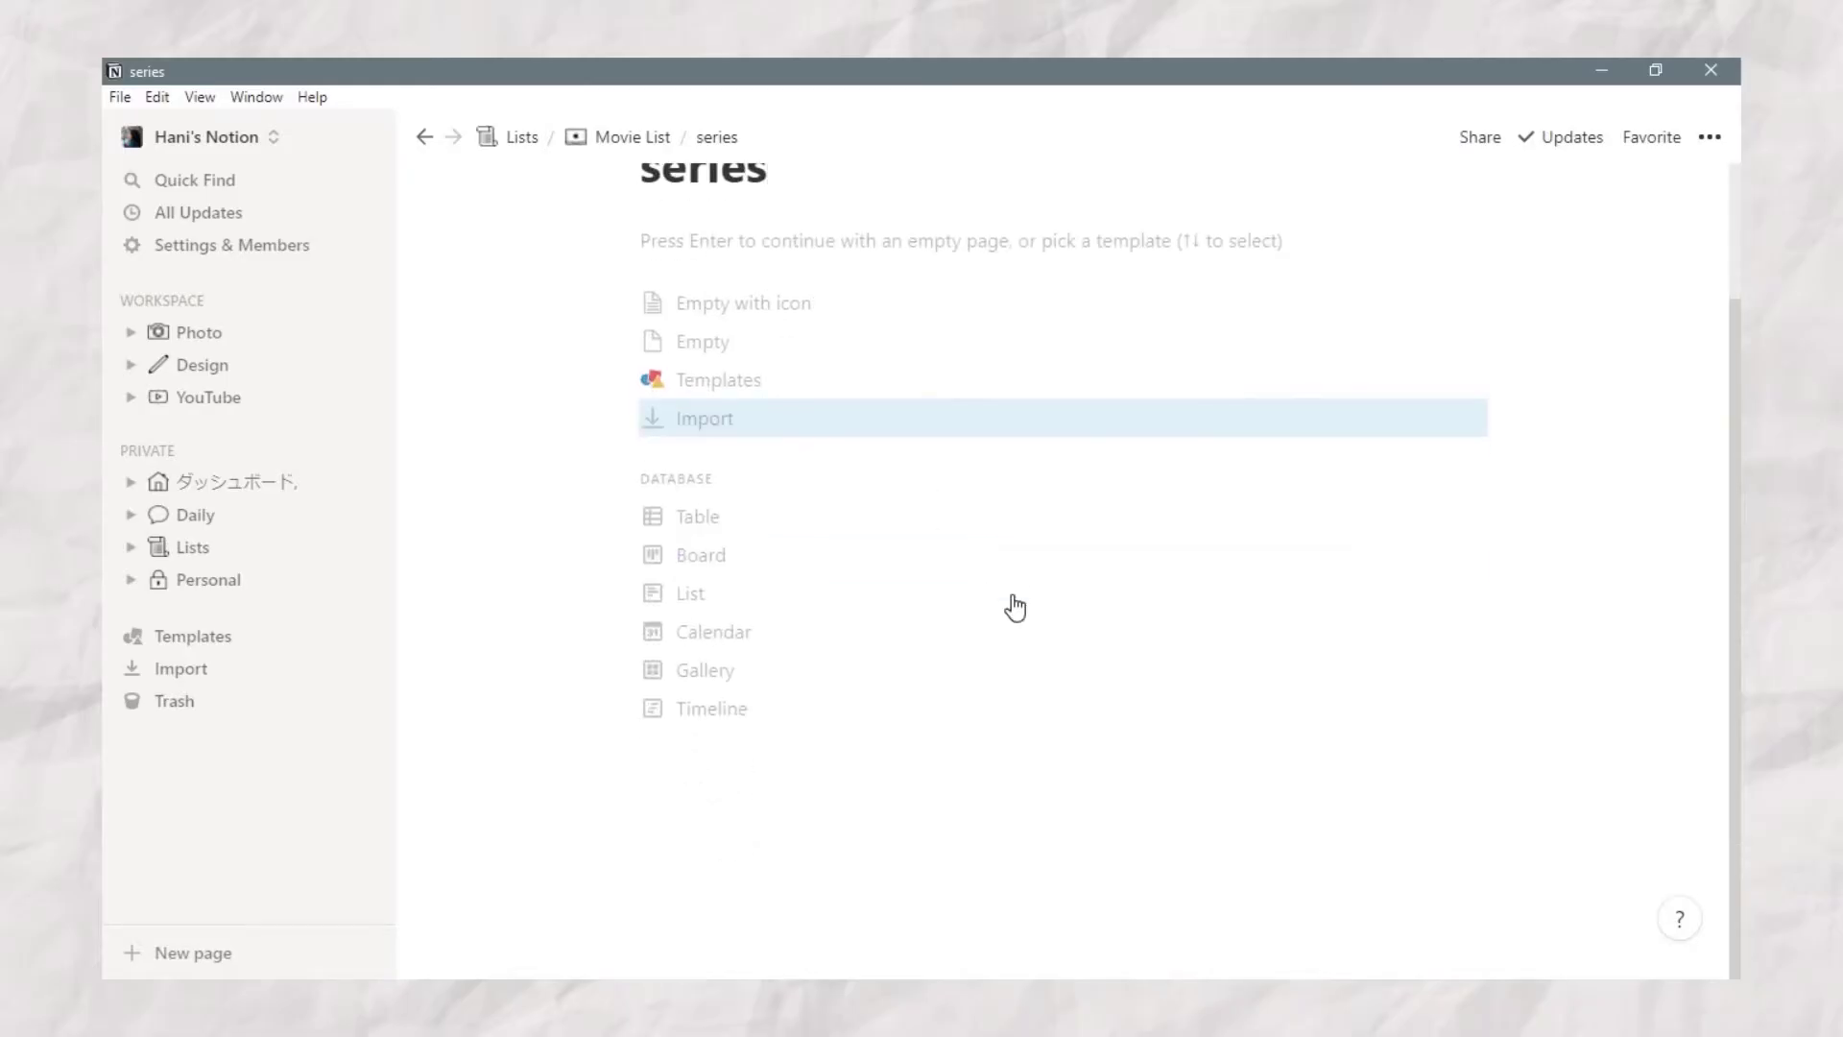
pyautogui.scroll(2, 699, 506)
pyautogui.click(697, 501)
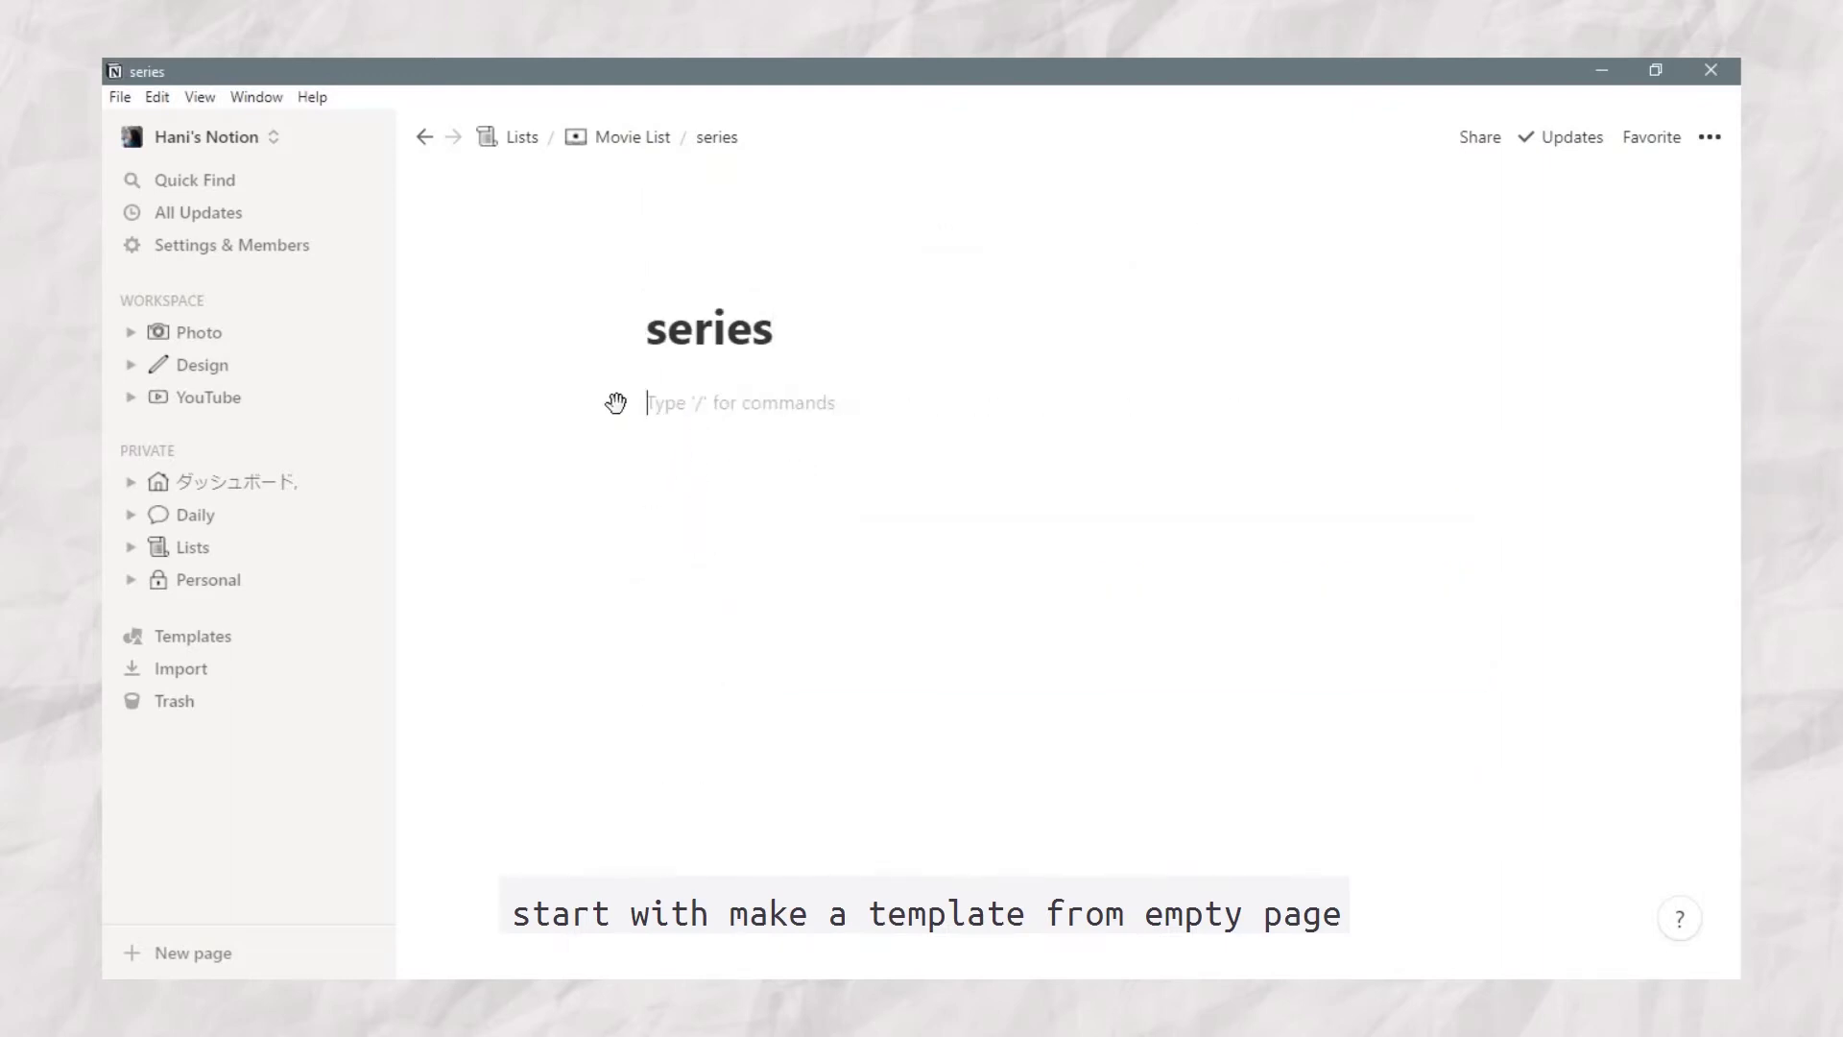
# Step: Insert an inline table in the series page and title it "my list"
pyautogui.click(609, 402)
pyautogui.scroll(-5, 888, 617)
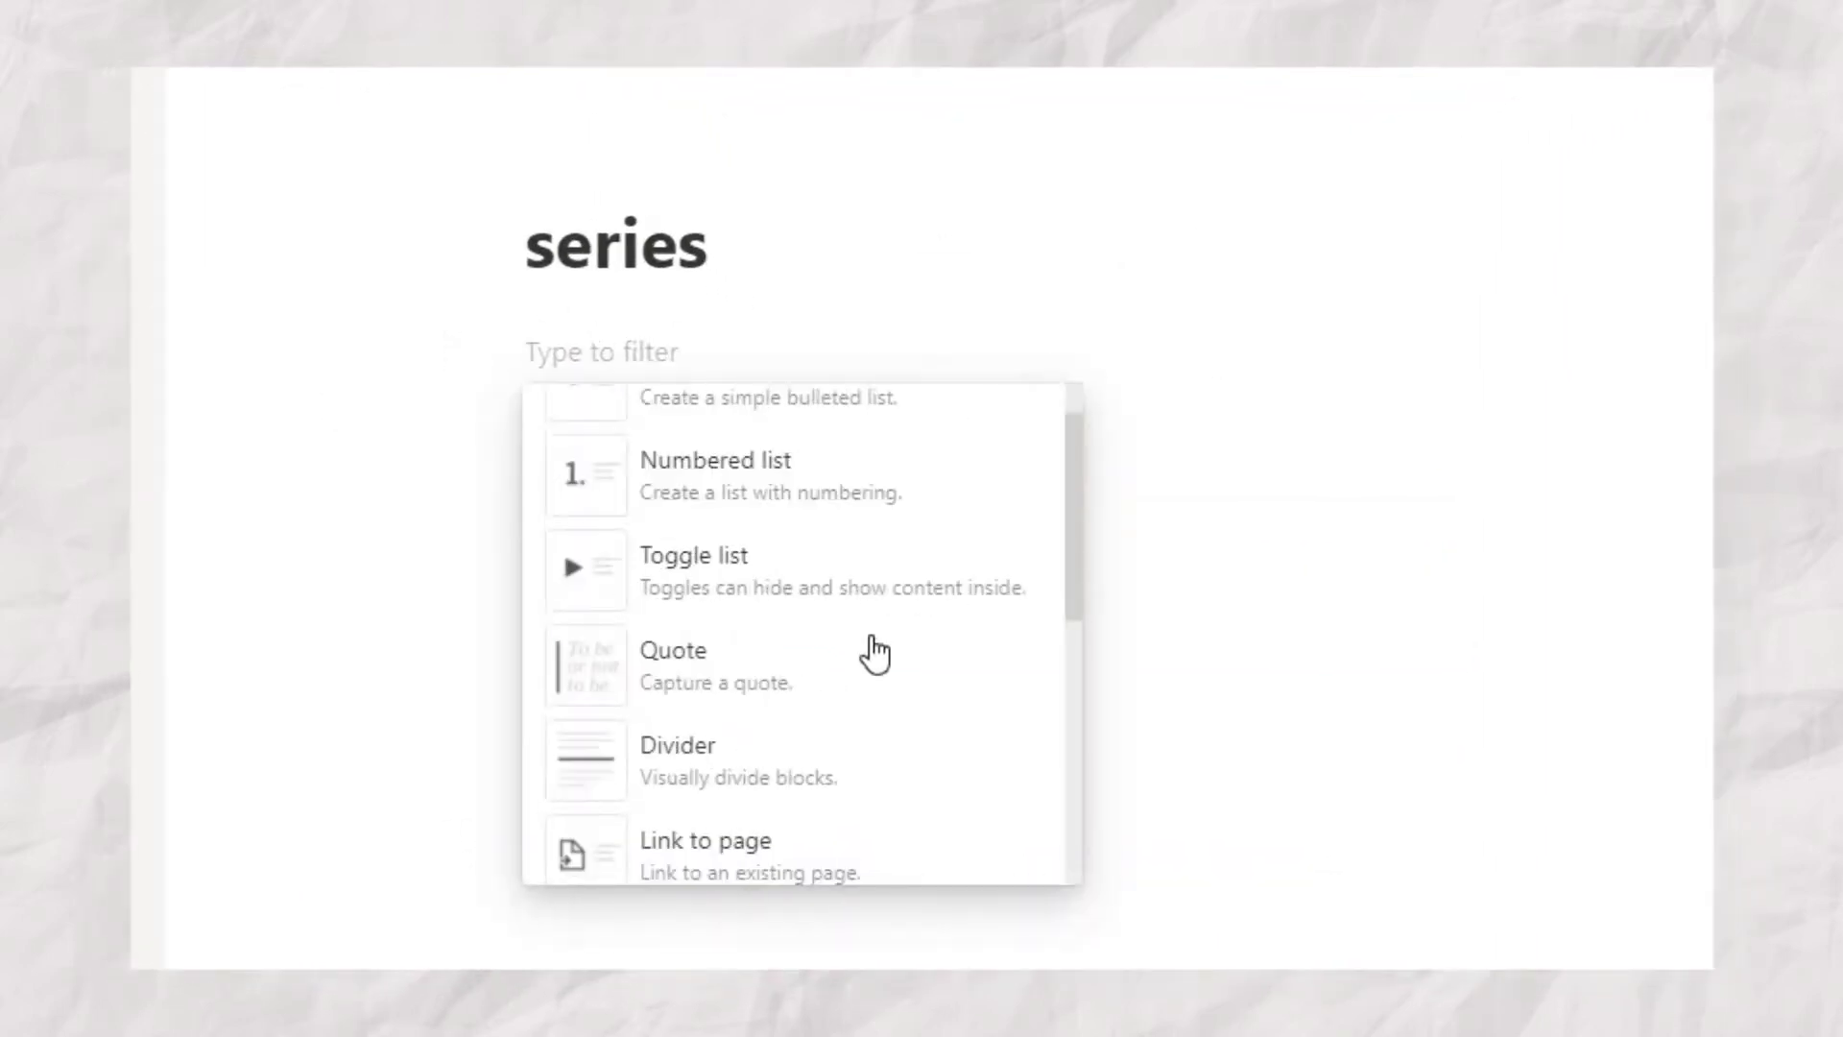
pyautogui.scroll(-12, 876, 653)
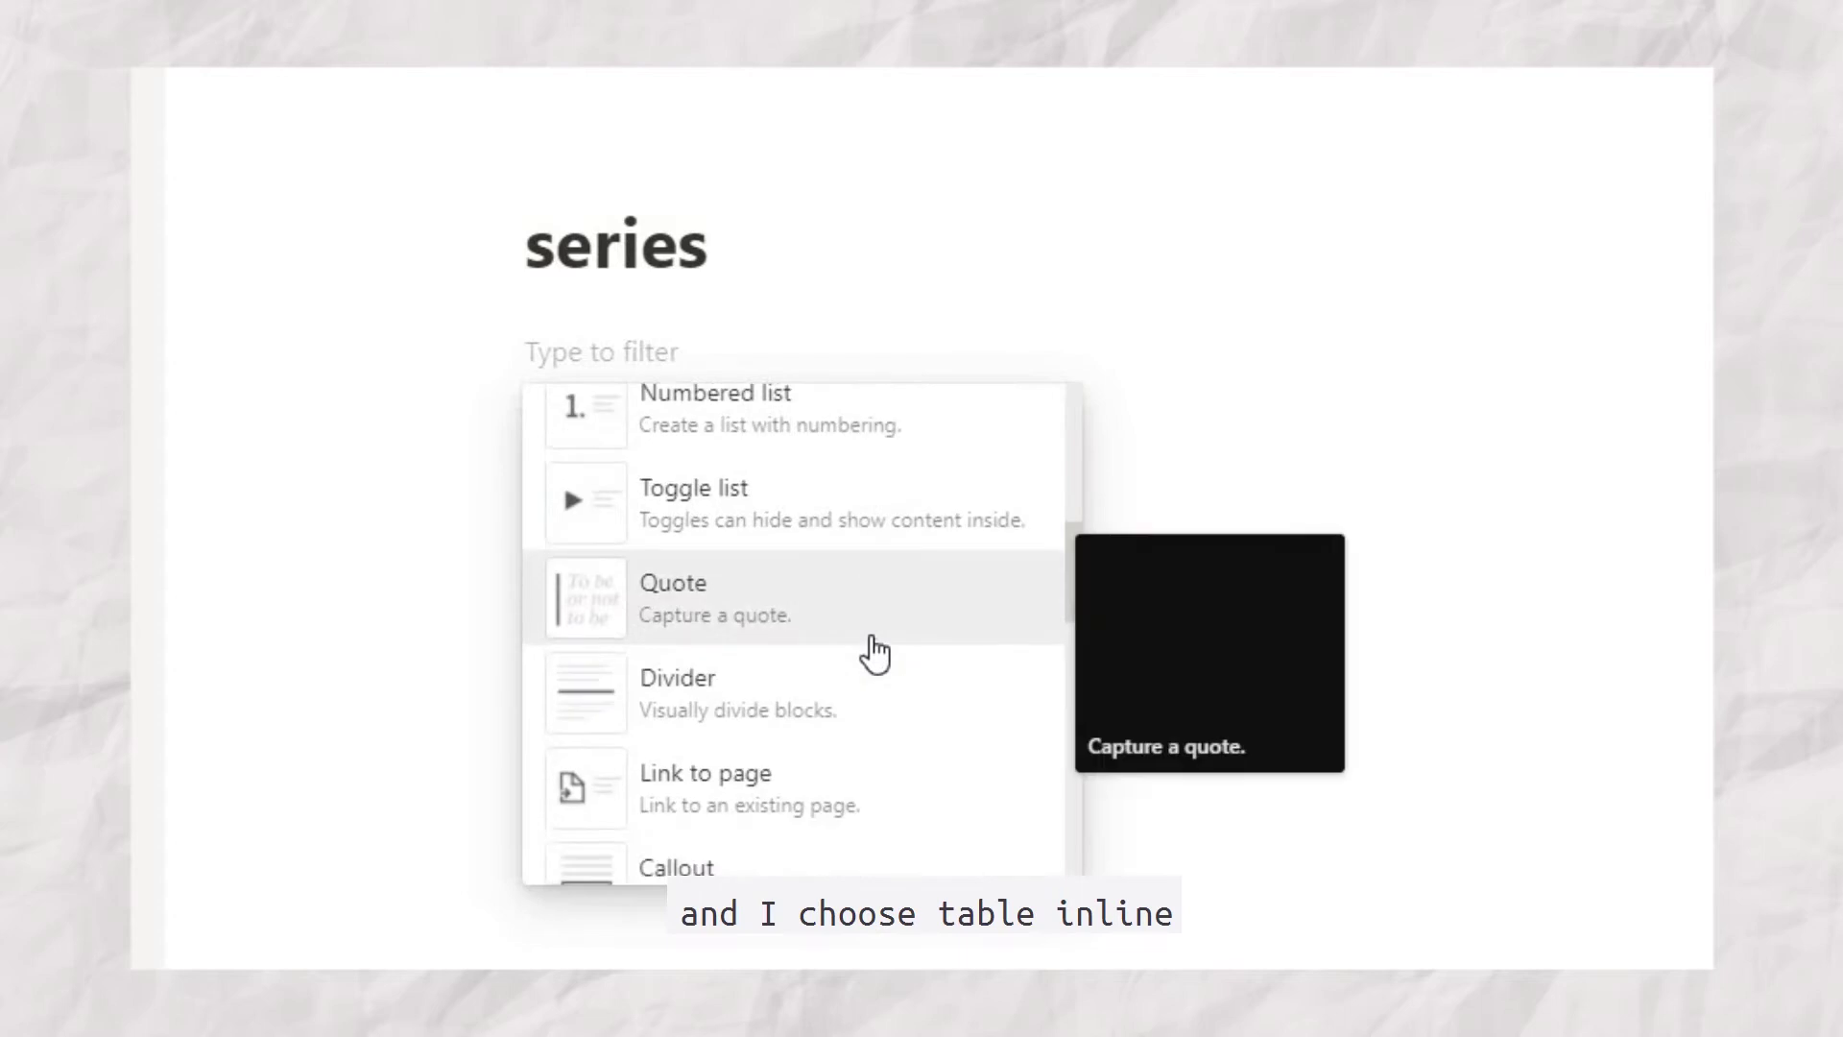
pyautogui.scroll(4, 873, 650)
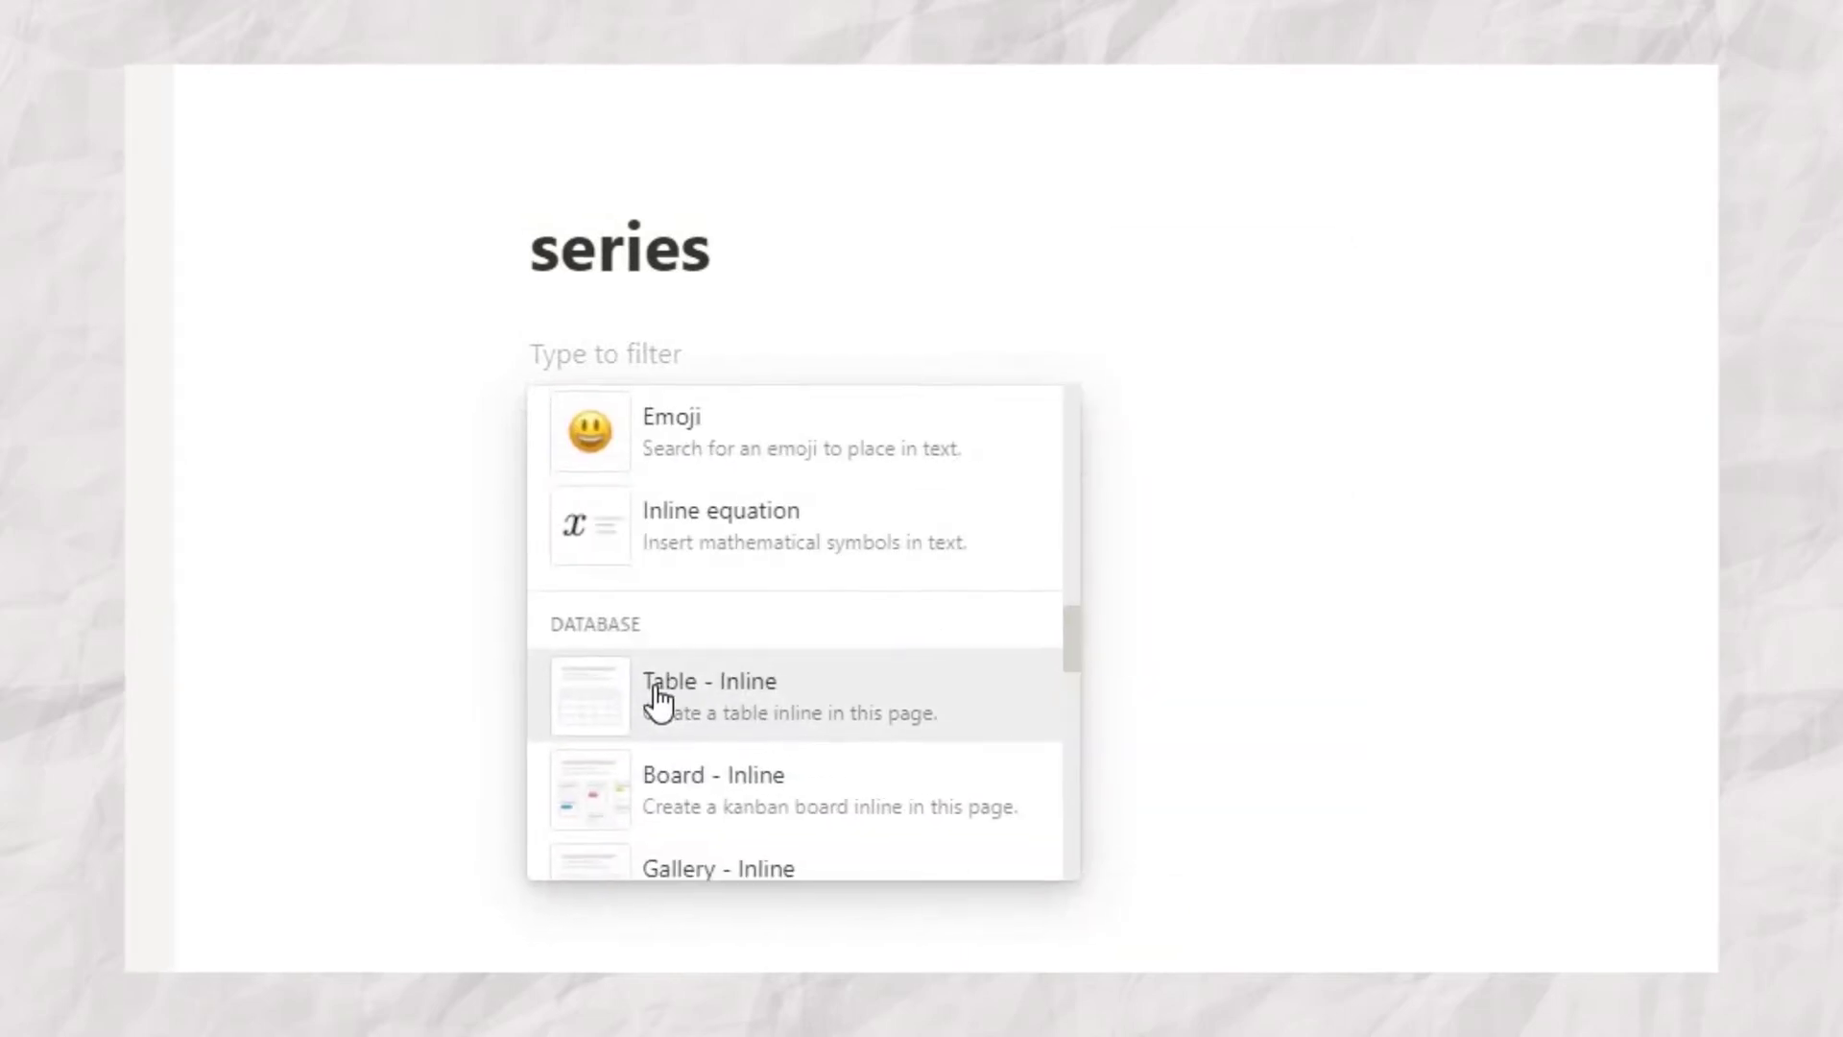
pyautogui.click(657, 693)
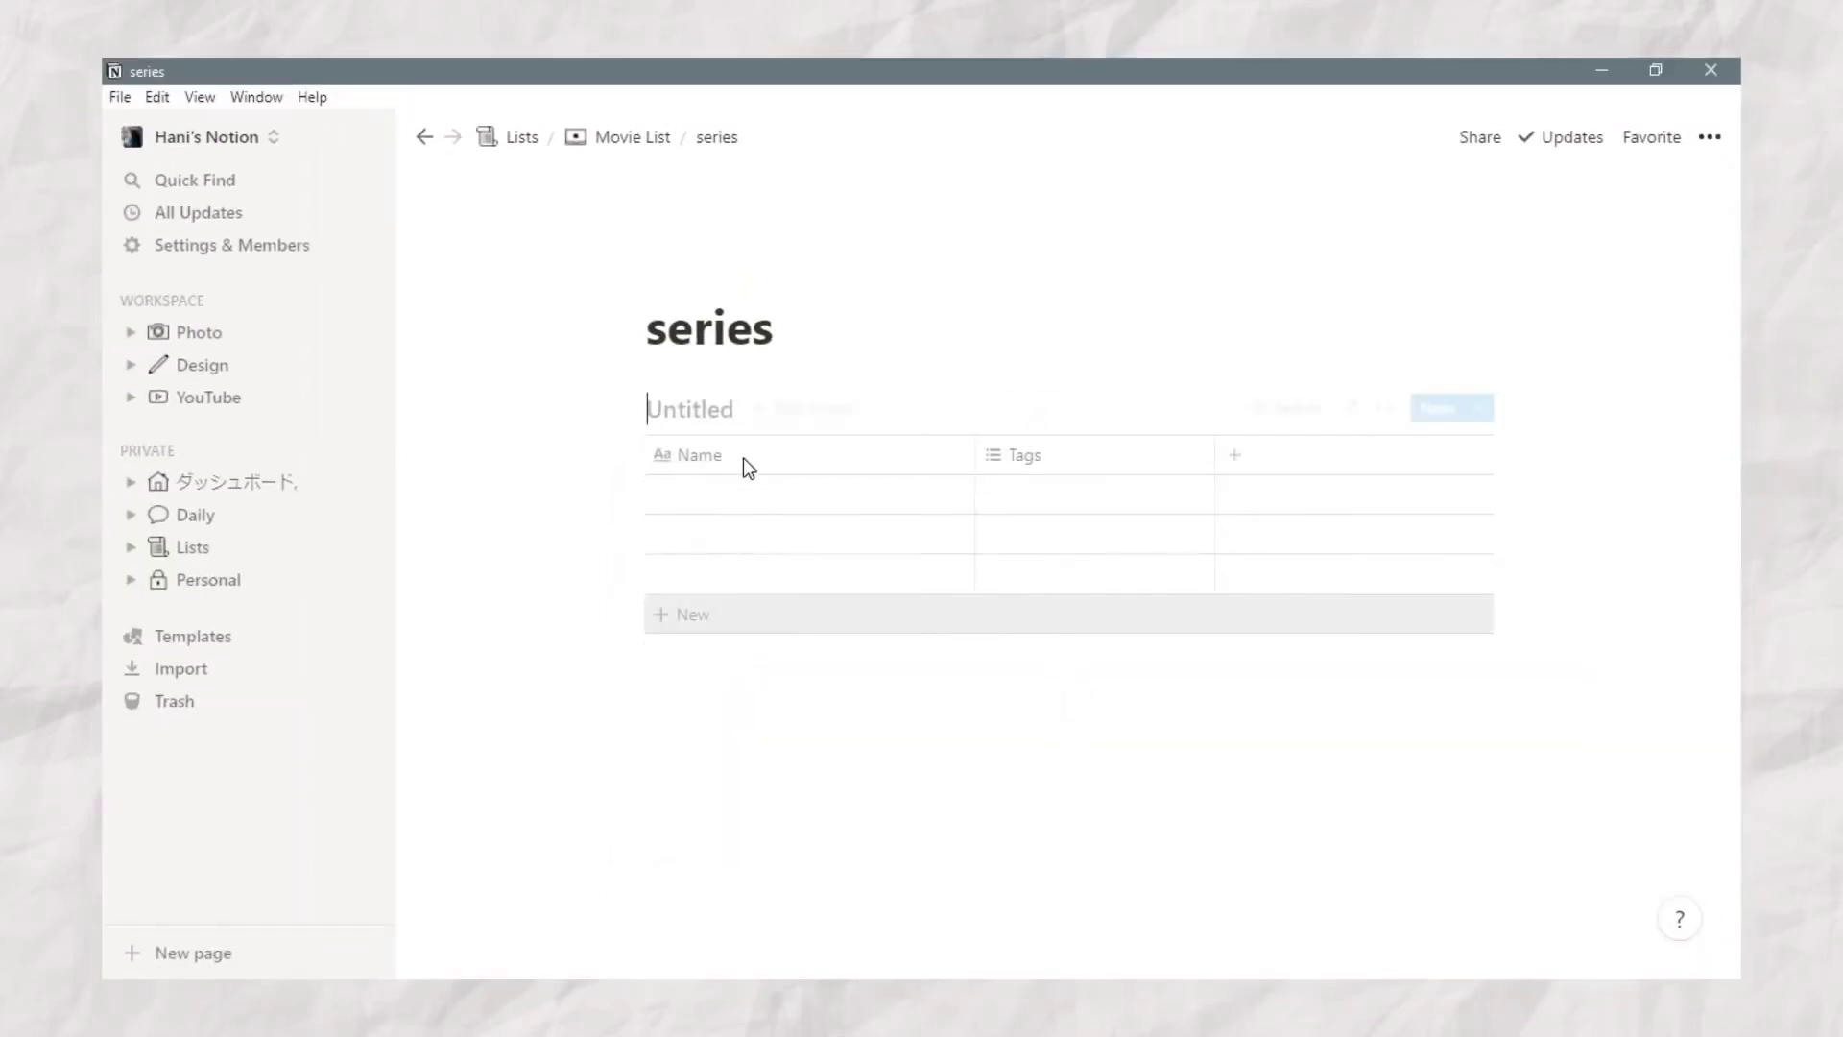
pyautogui.write('my list')
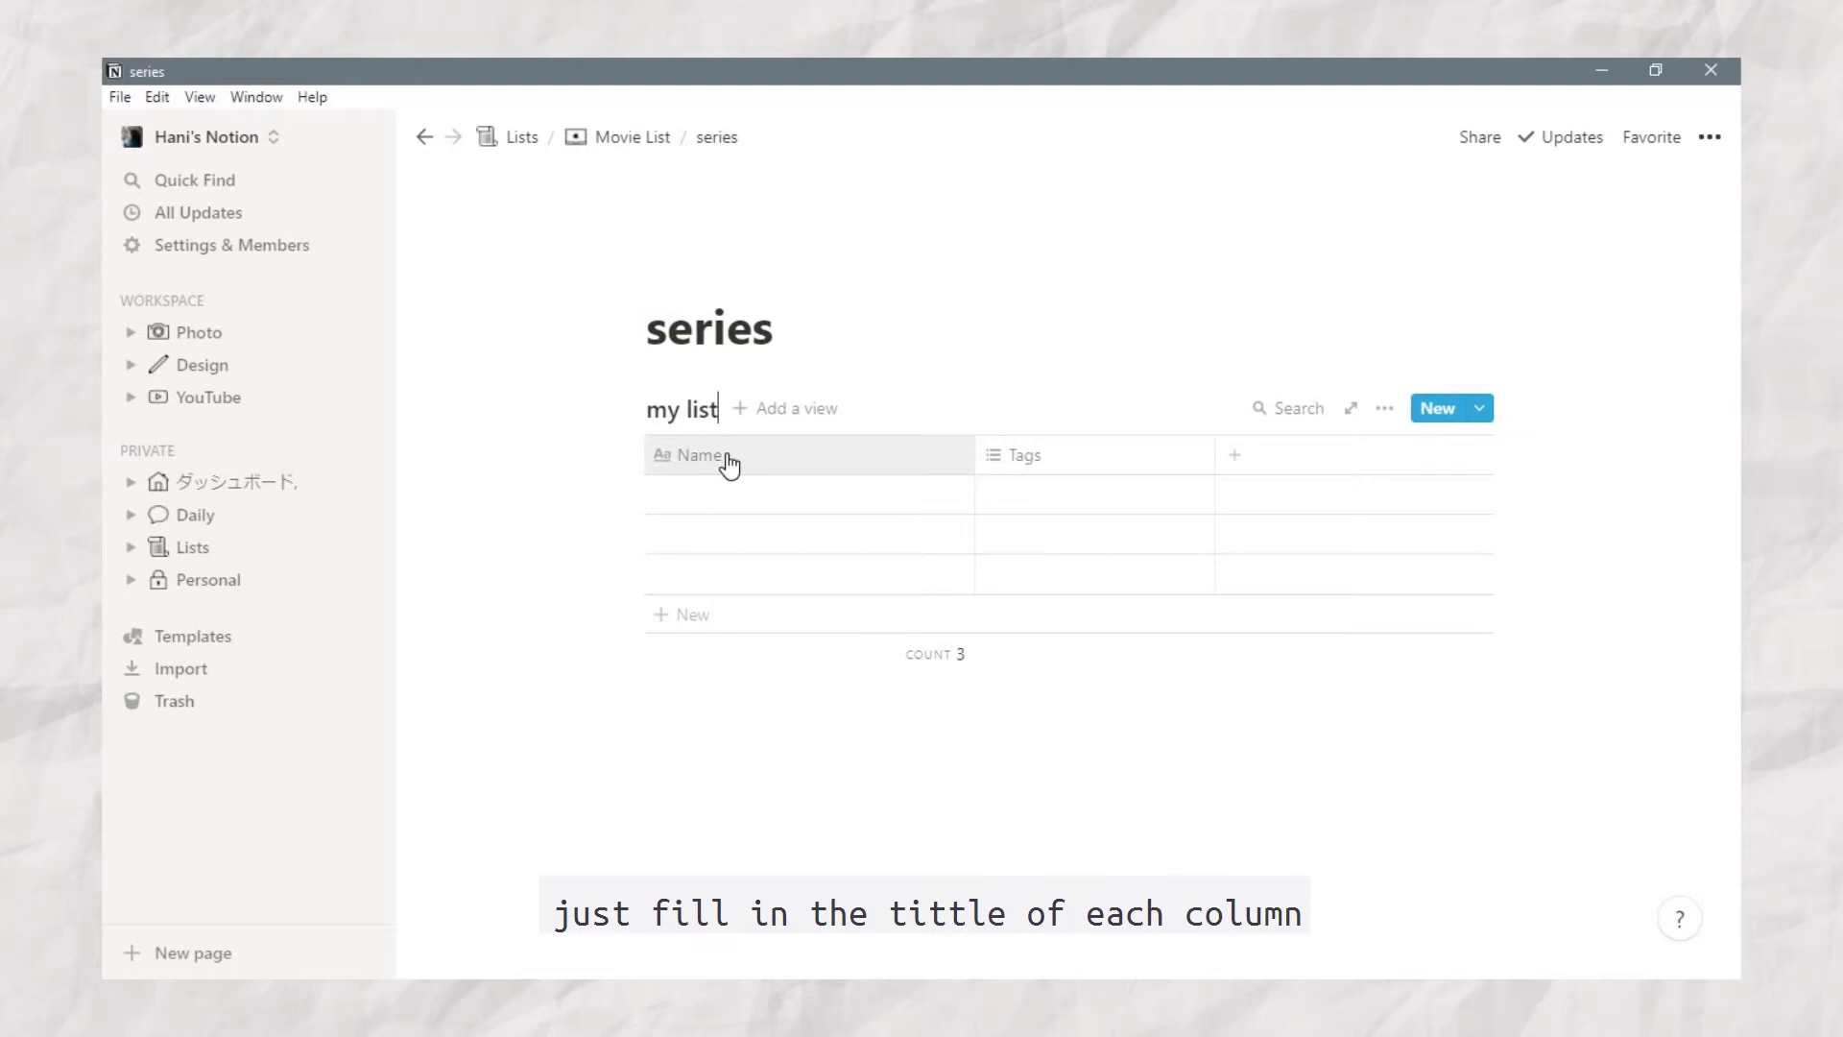
# Step: Rename the table's Name column to "Tittle" and its Tags column to "Genre"
pyautogui.click(728, 459)
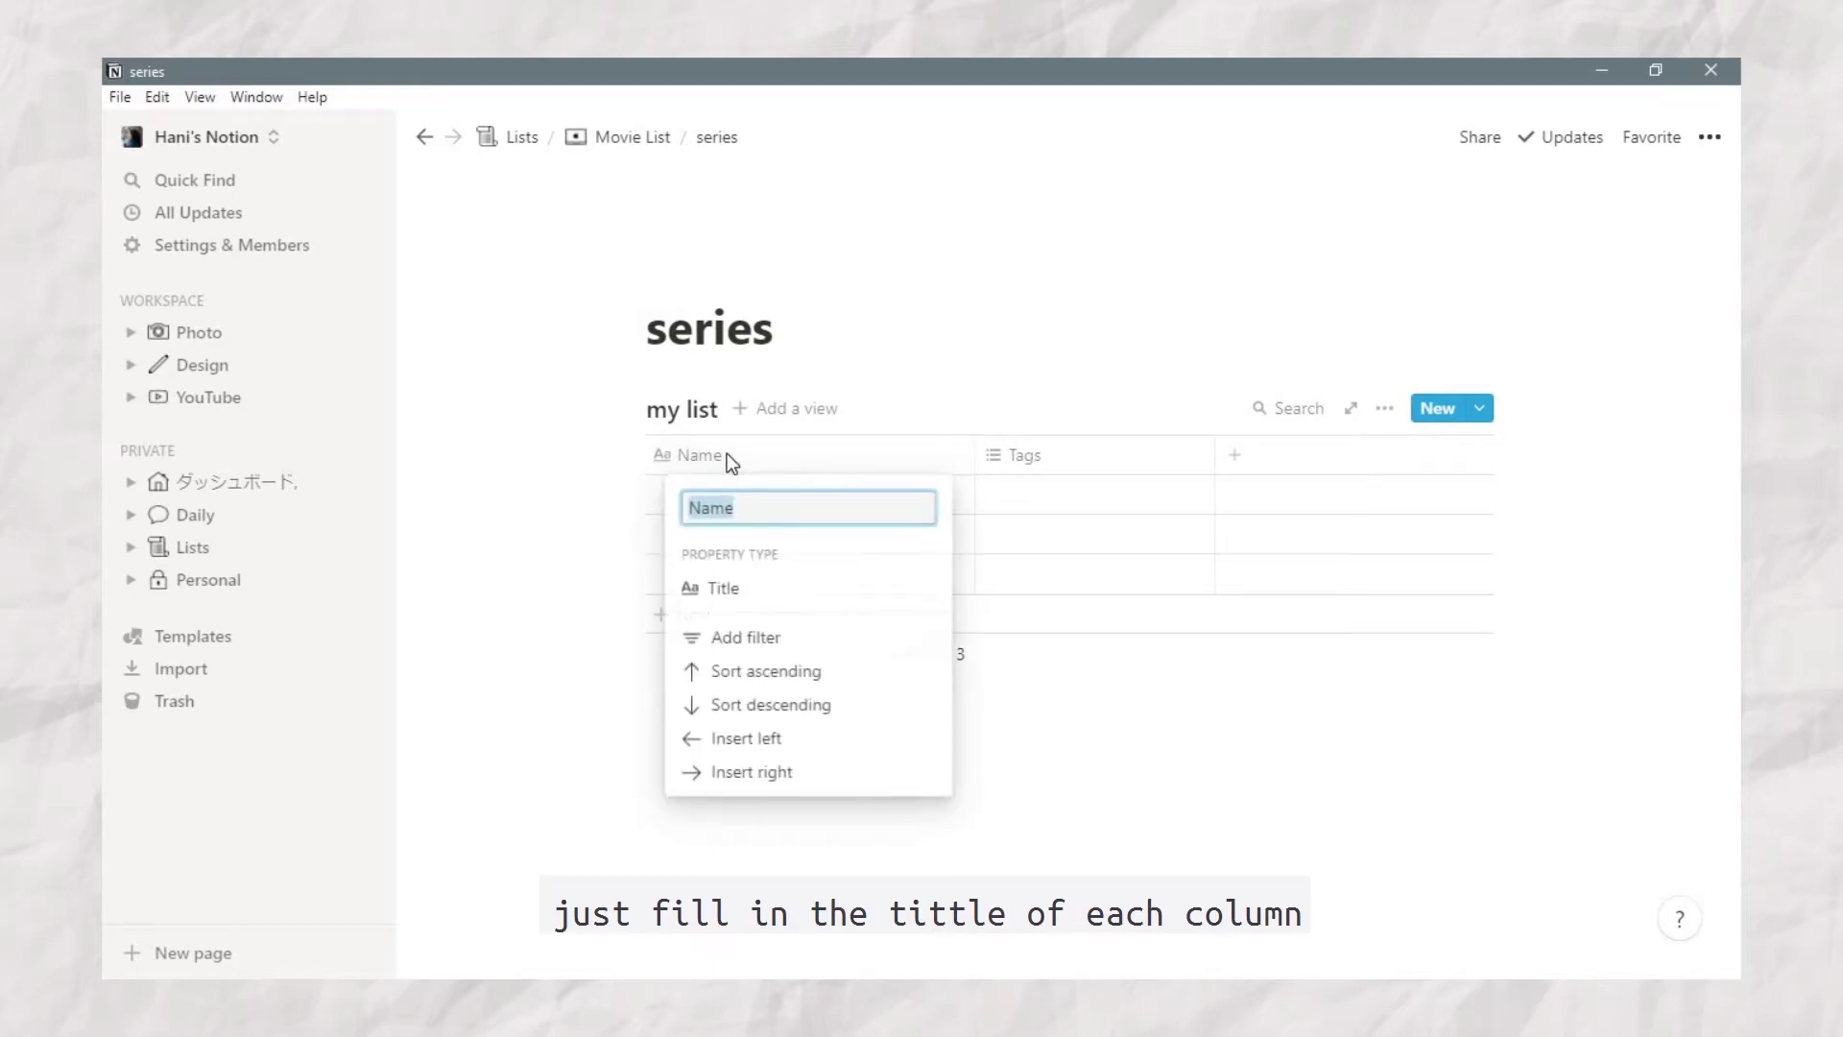
pyautogui.write('Tittle')
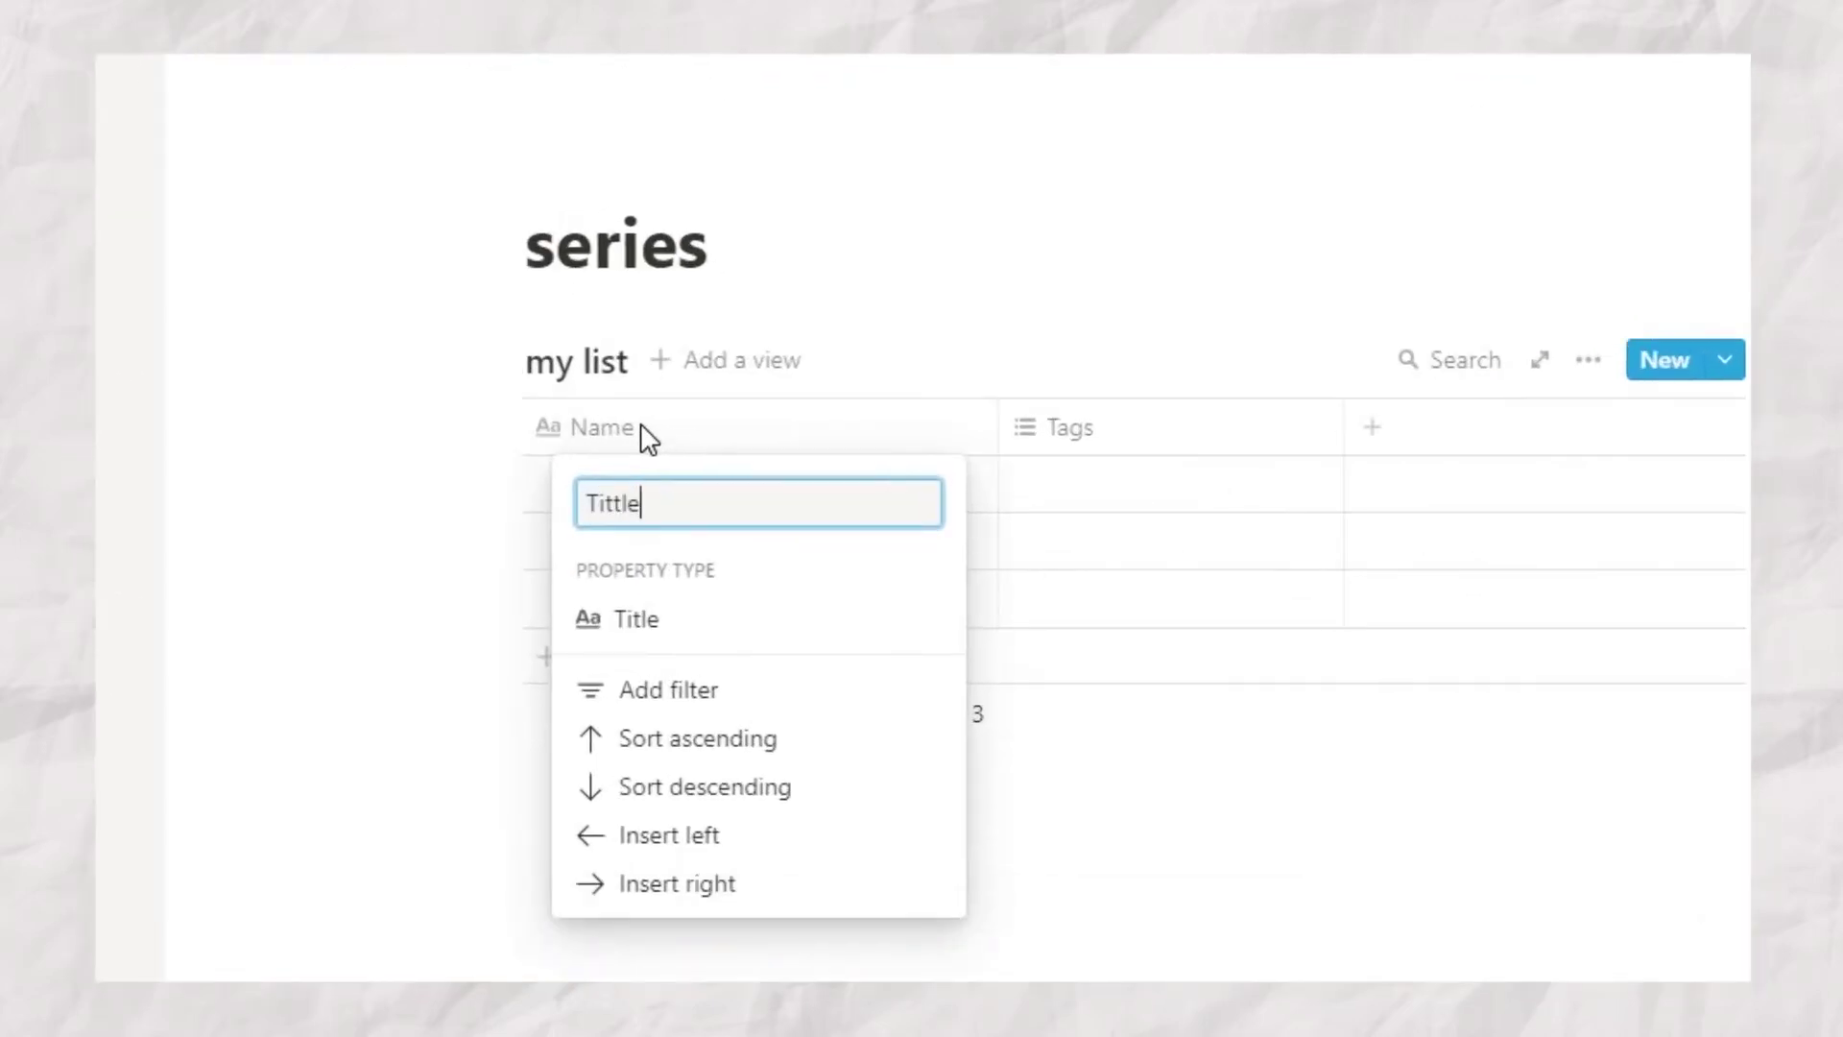
pyautogui.click(1070, 450)
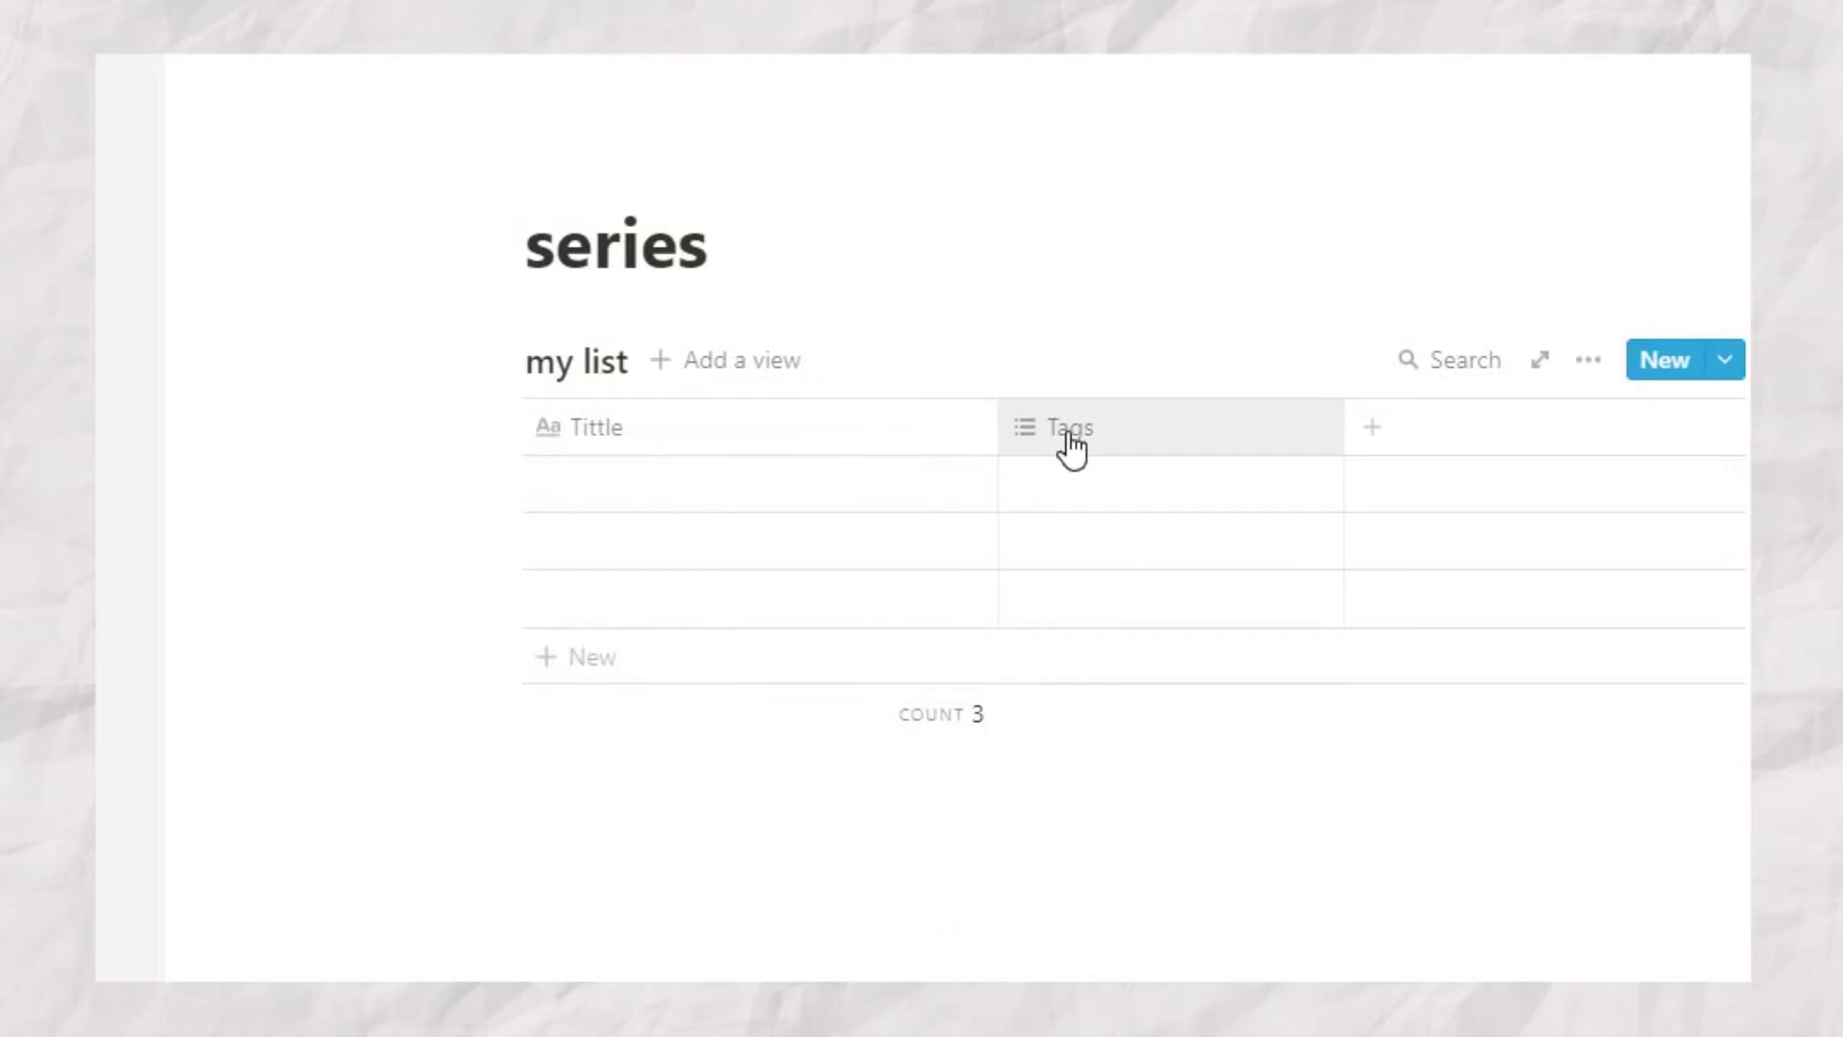
pyautogui.click(1071, 445)
pyautogui.write('Genre')
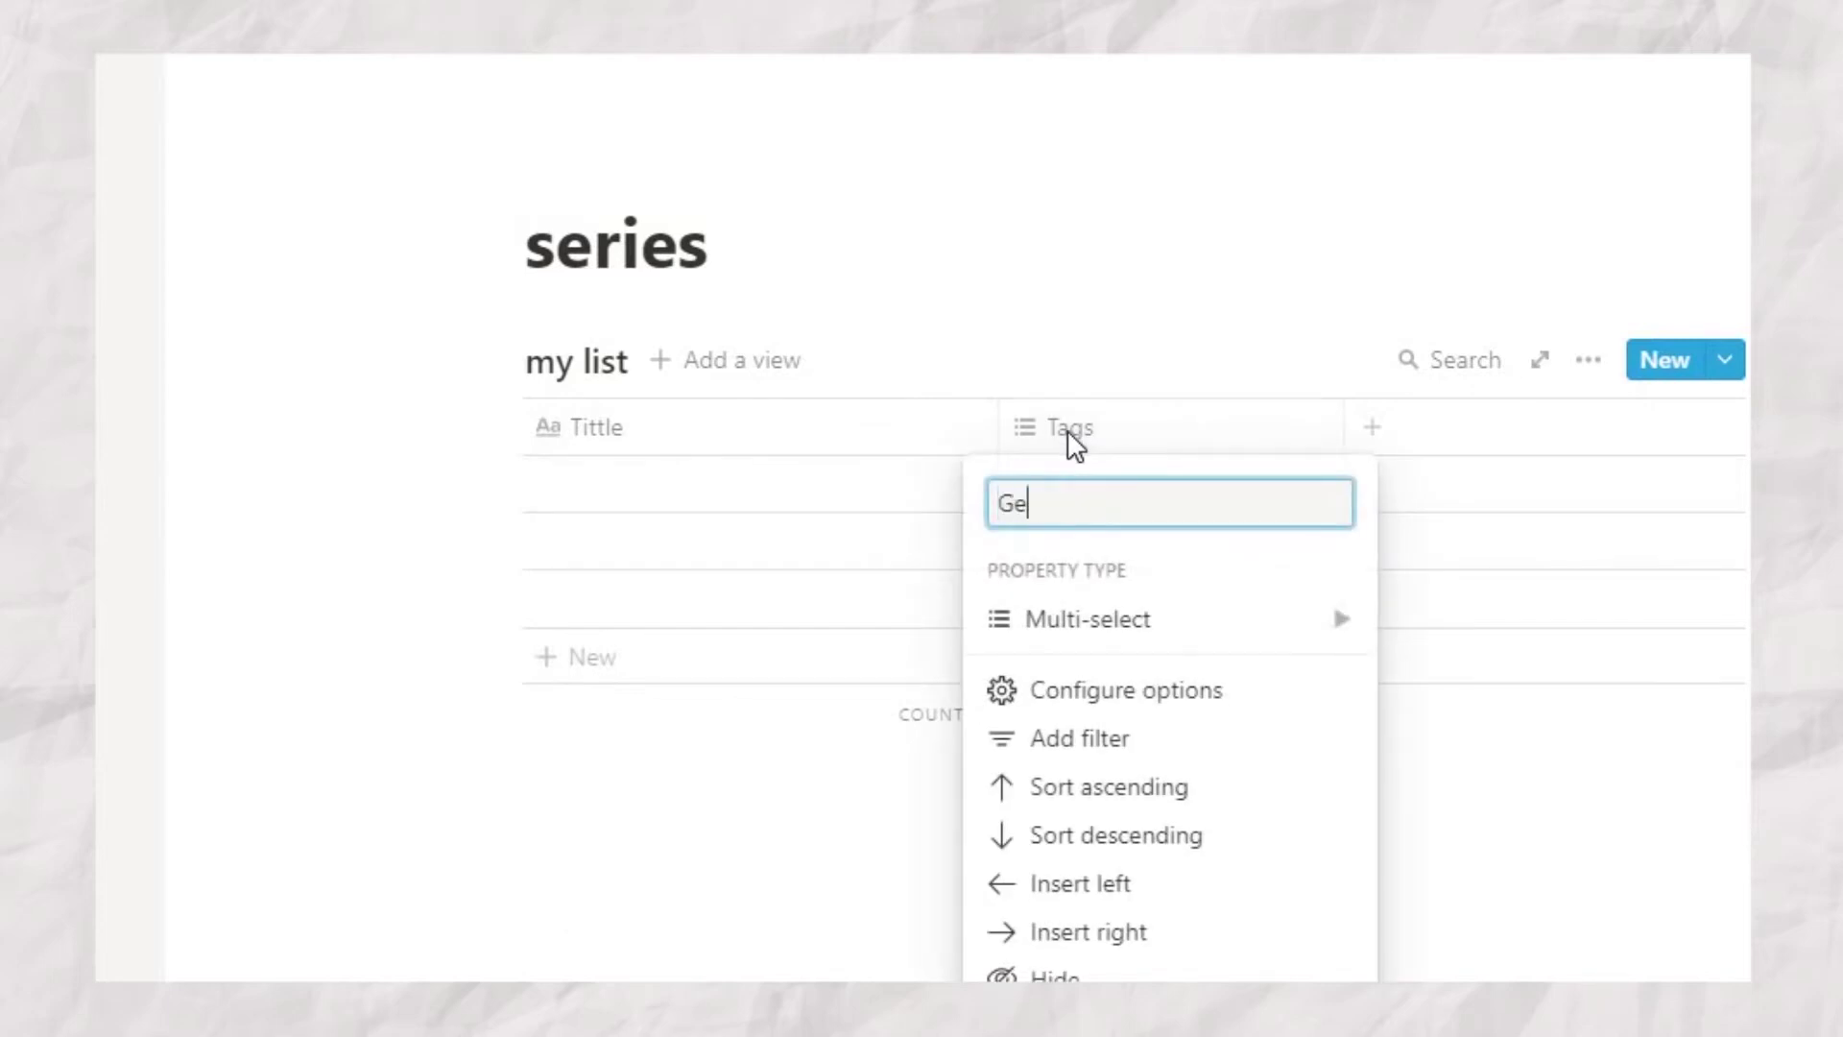
# Step: Add a column named "Rating" after Genre in the my list table and make it a Select property
pyautogui.click(1392, 446)
pyautogui.click(1392, 446)
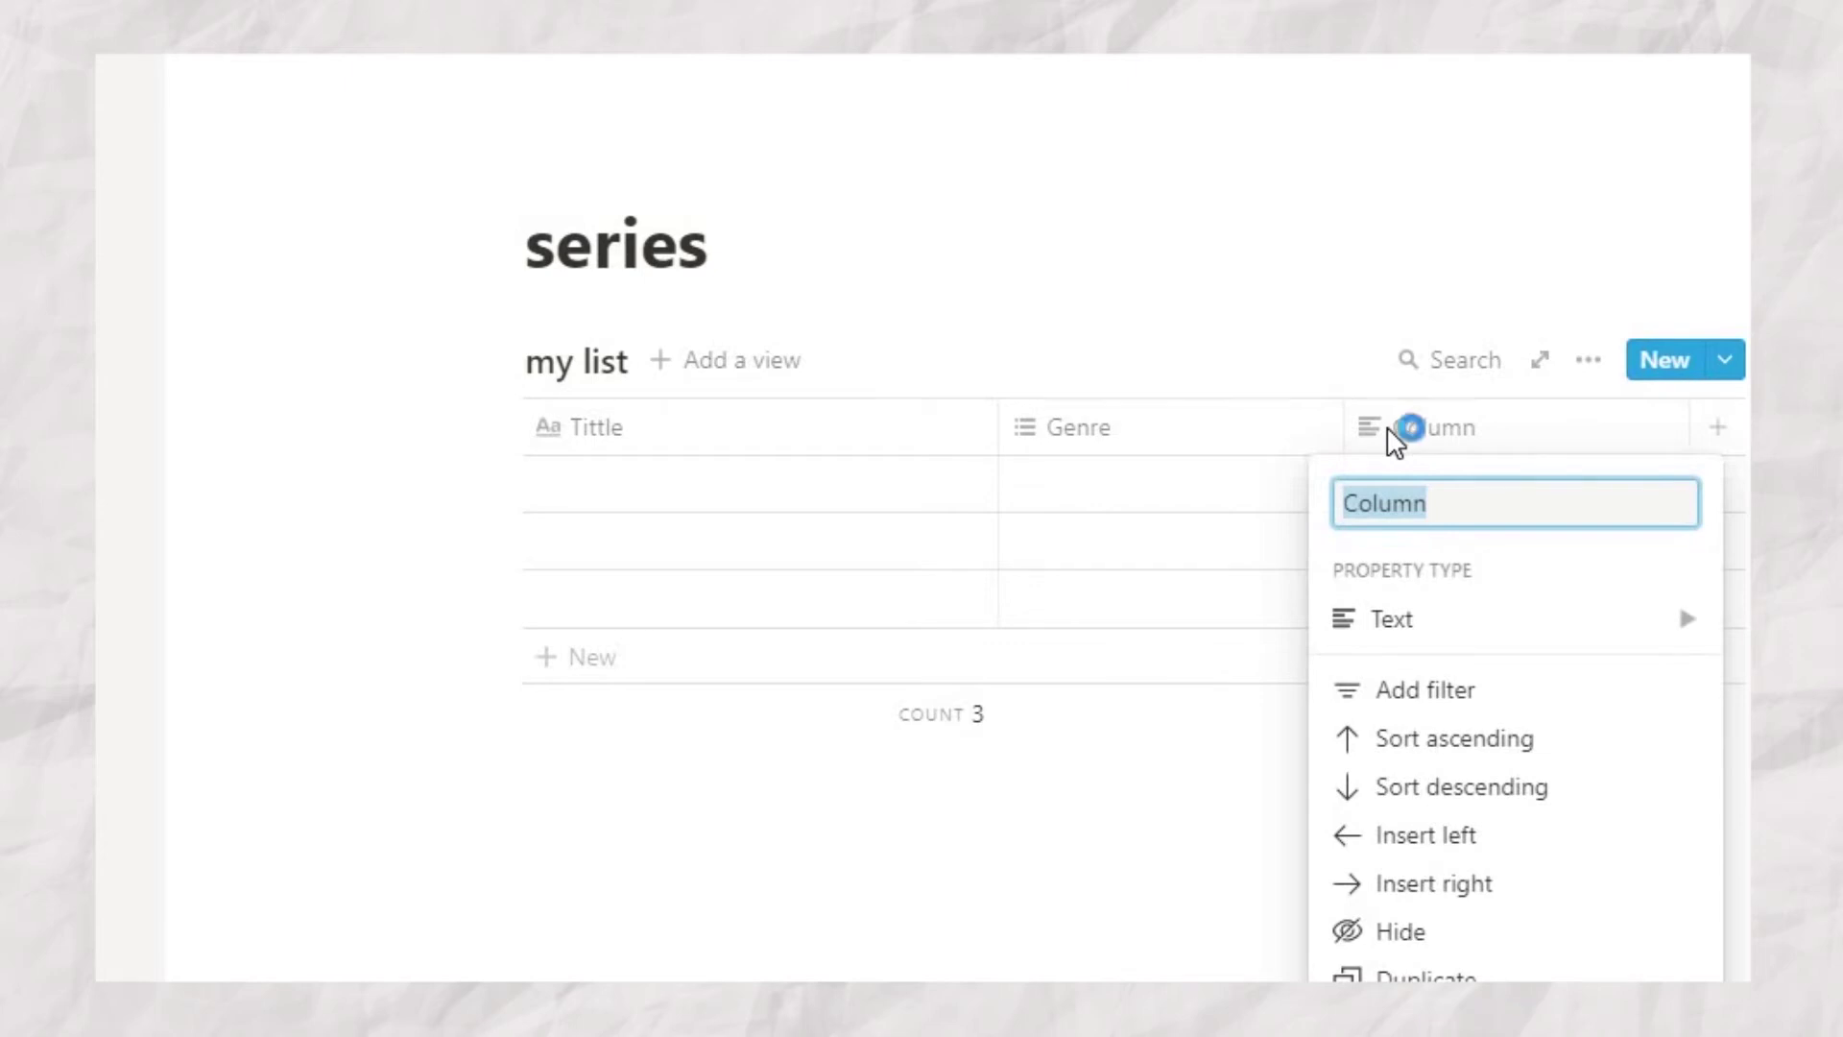
pyautogui.write('Rating')
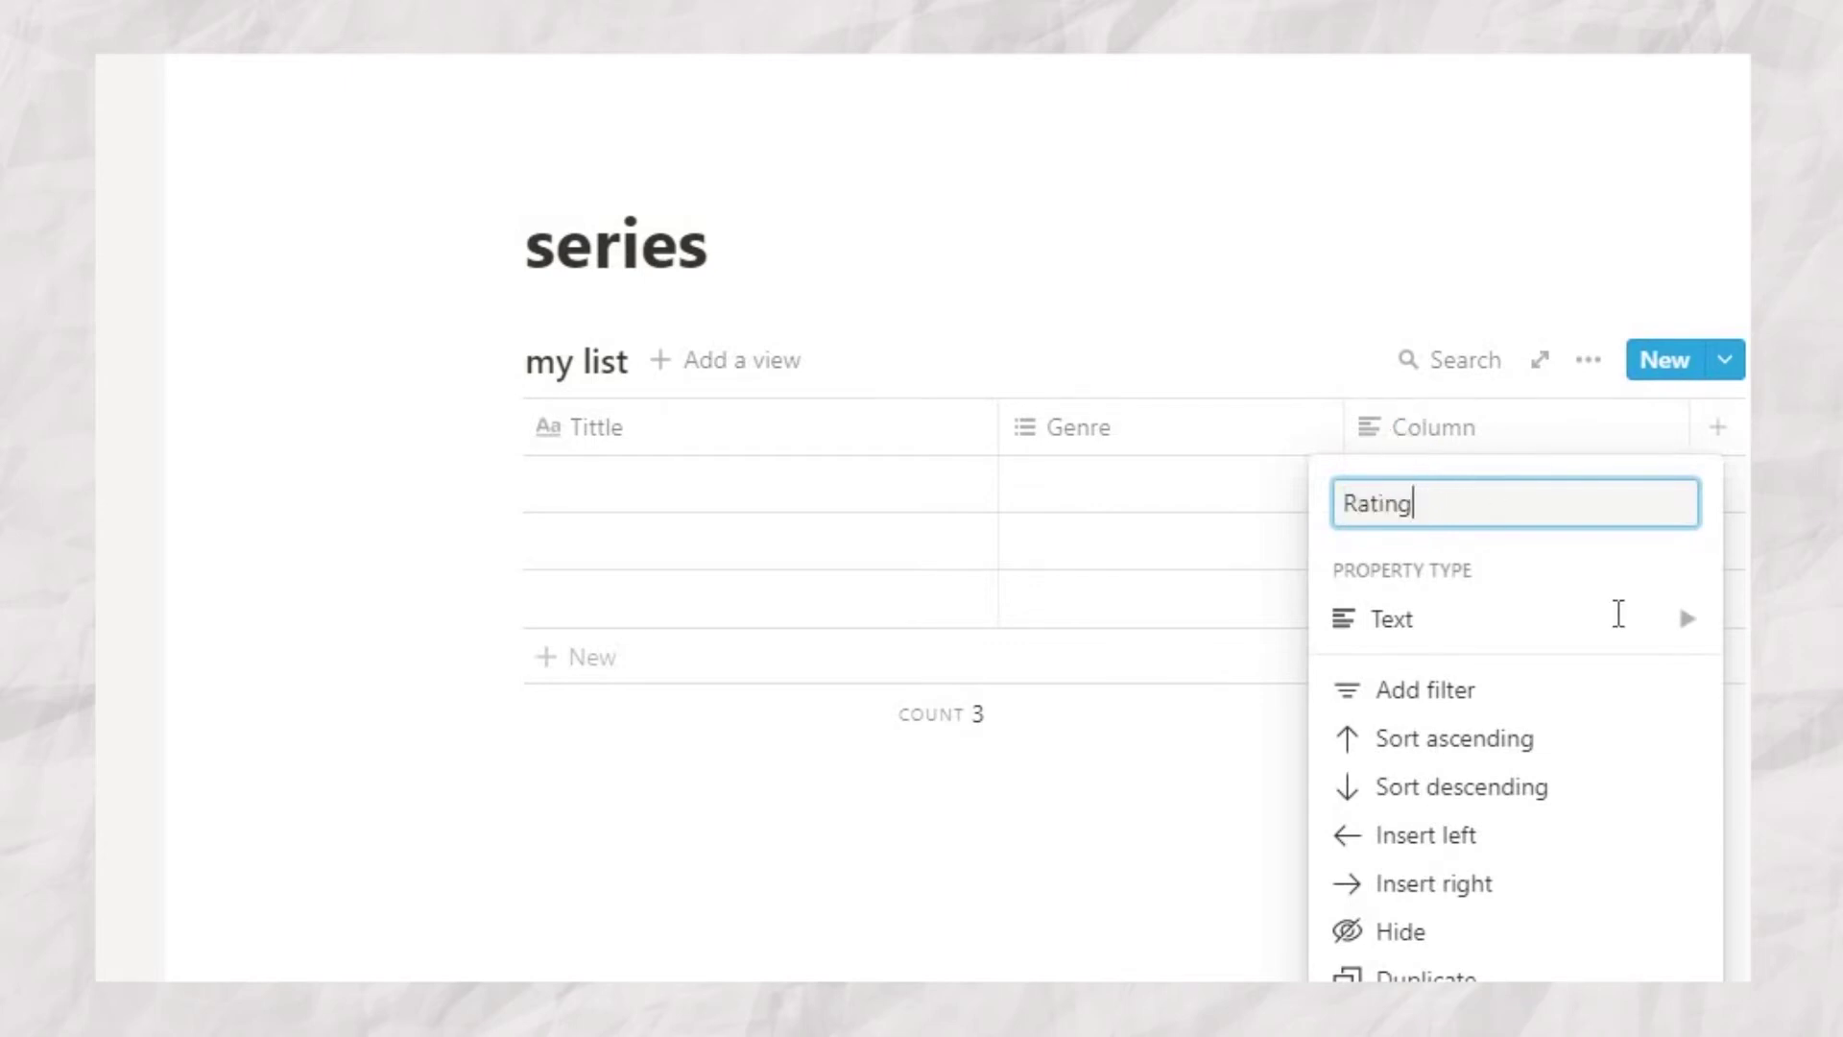
pyautogui.click(1678, 629)
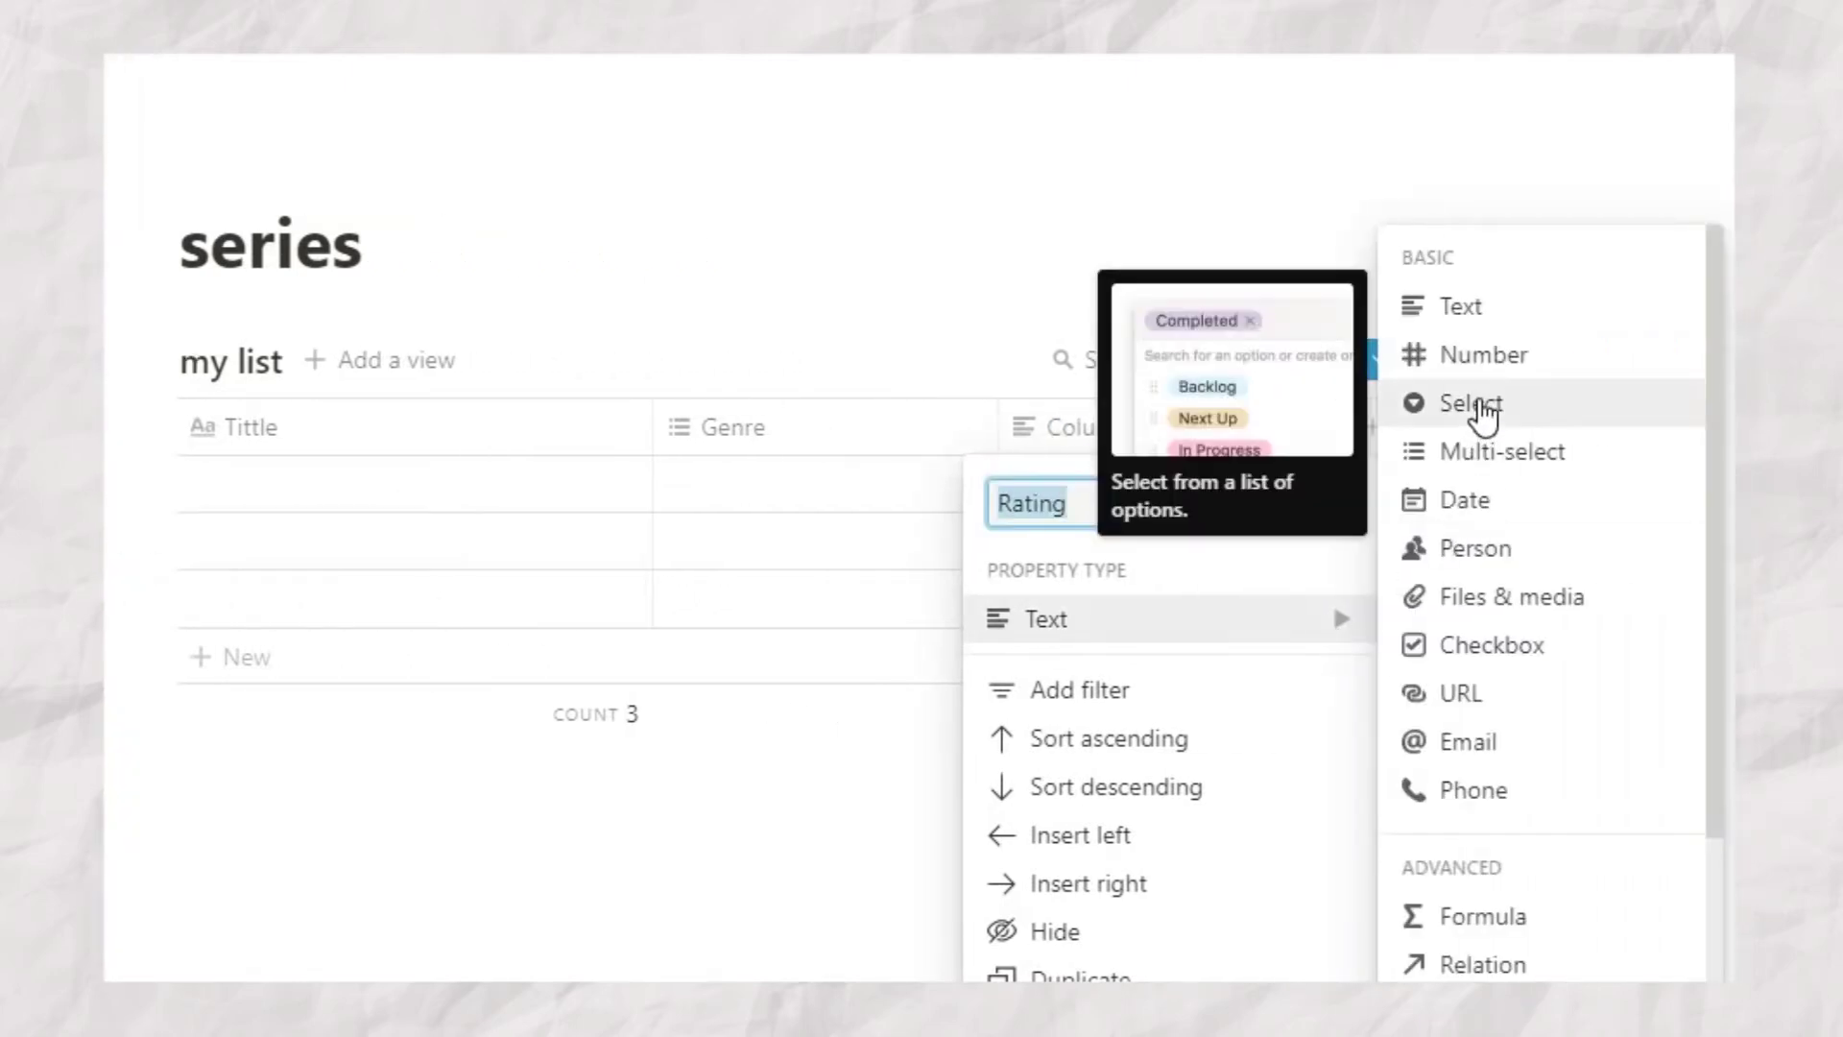
pyautogui.click(1481, 403)
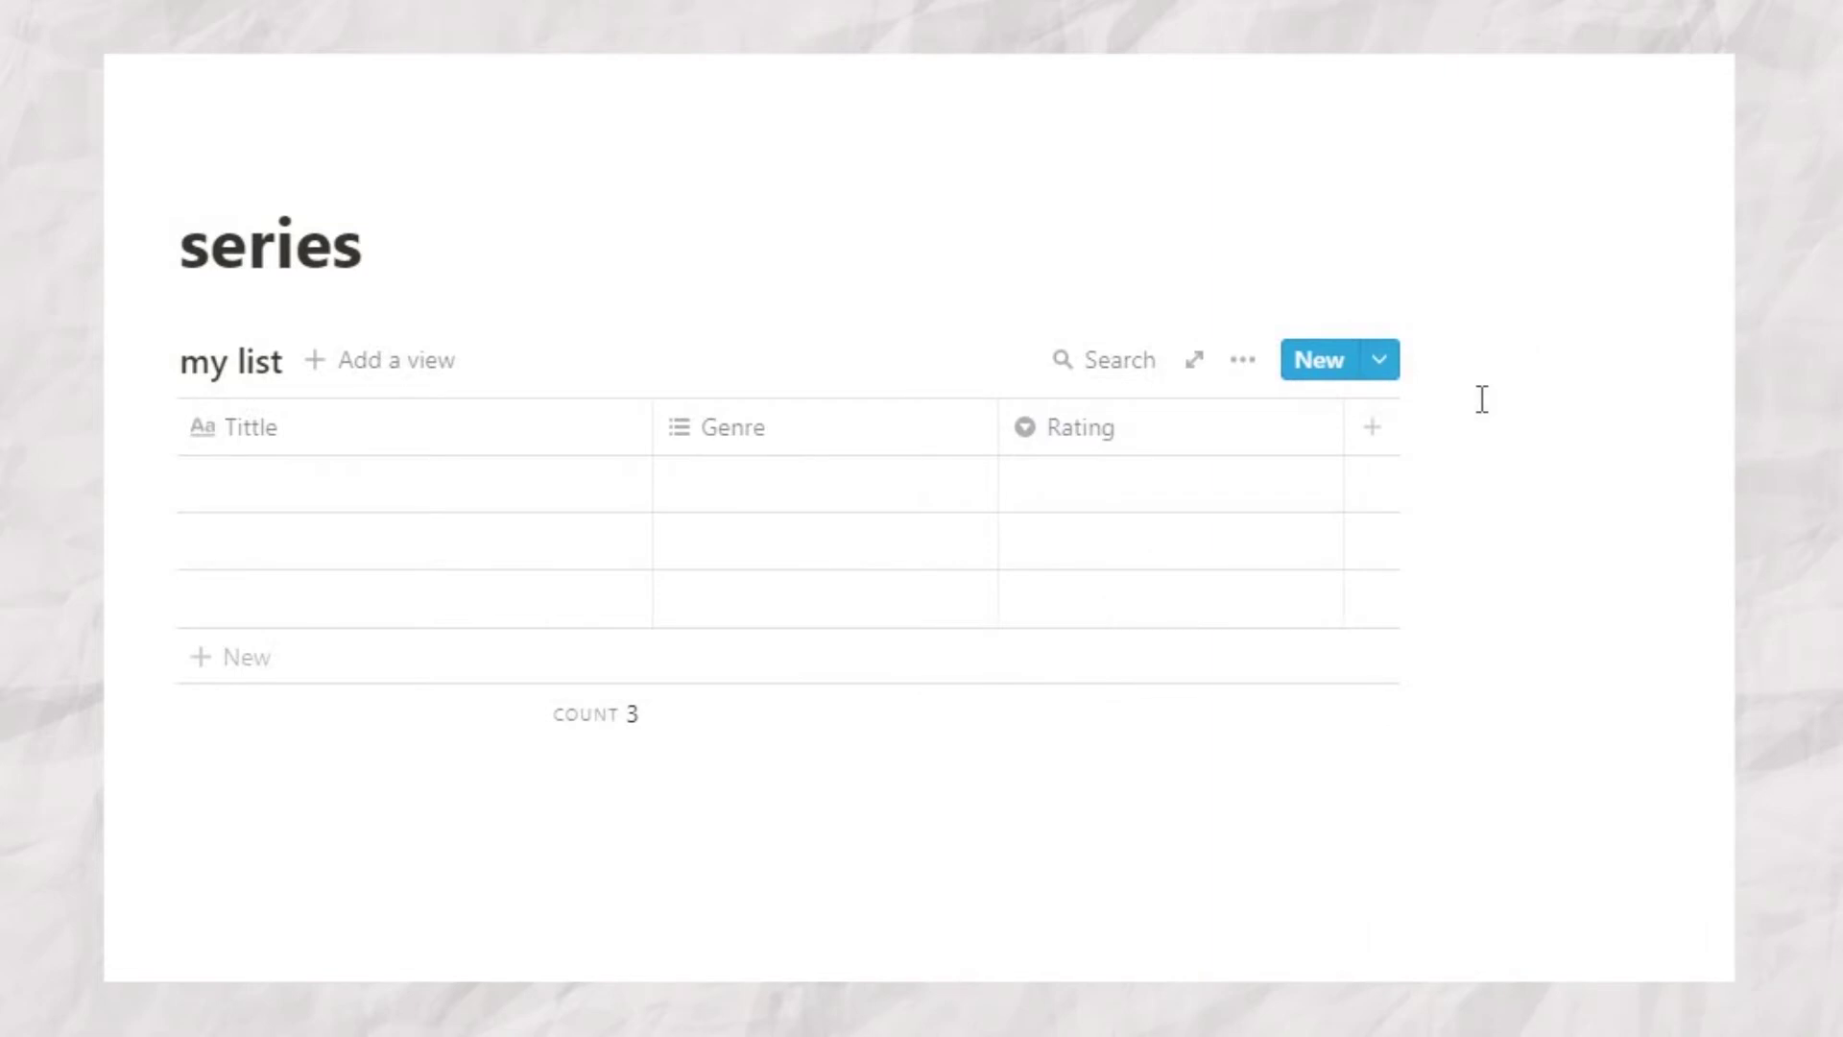
# Step: Add a column named "Status" after Rating and set its property type to Select
pyautogui.click(1376, 432)
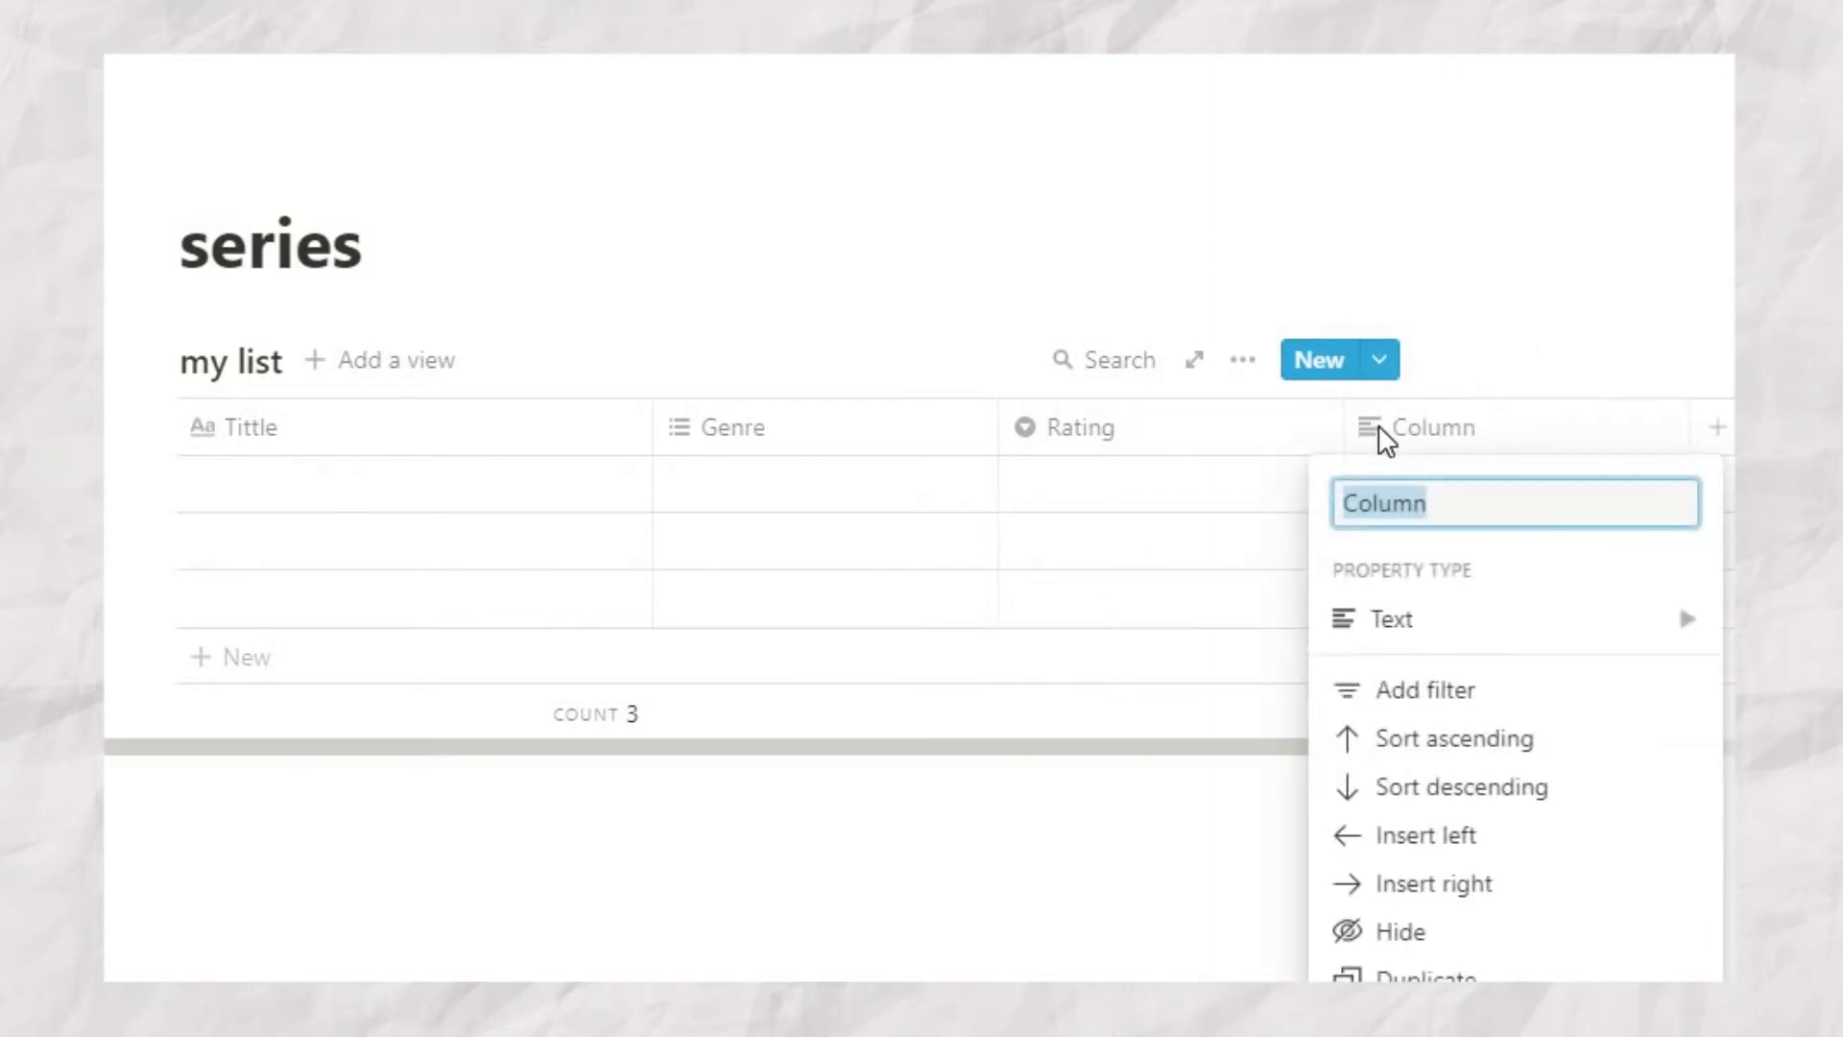
pyautogui.write('Status')
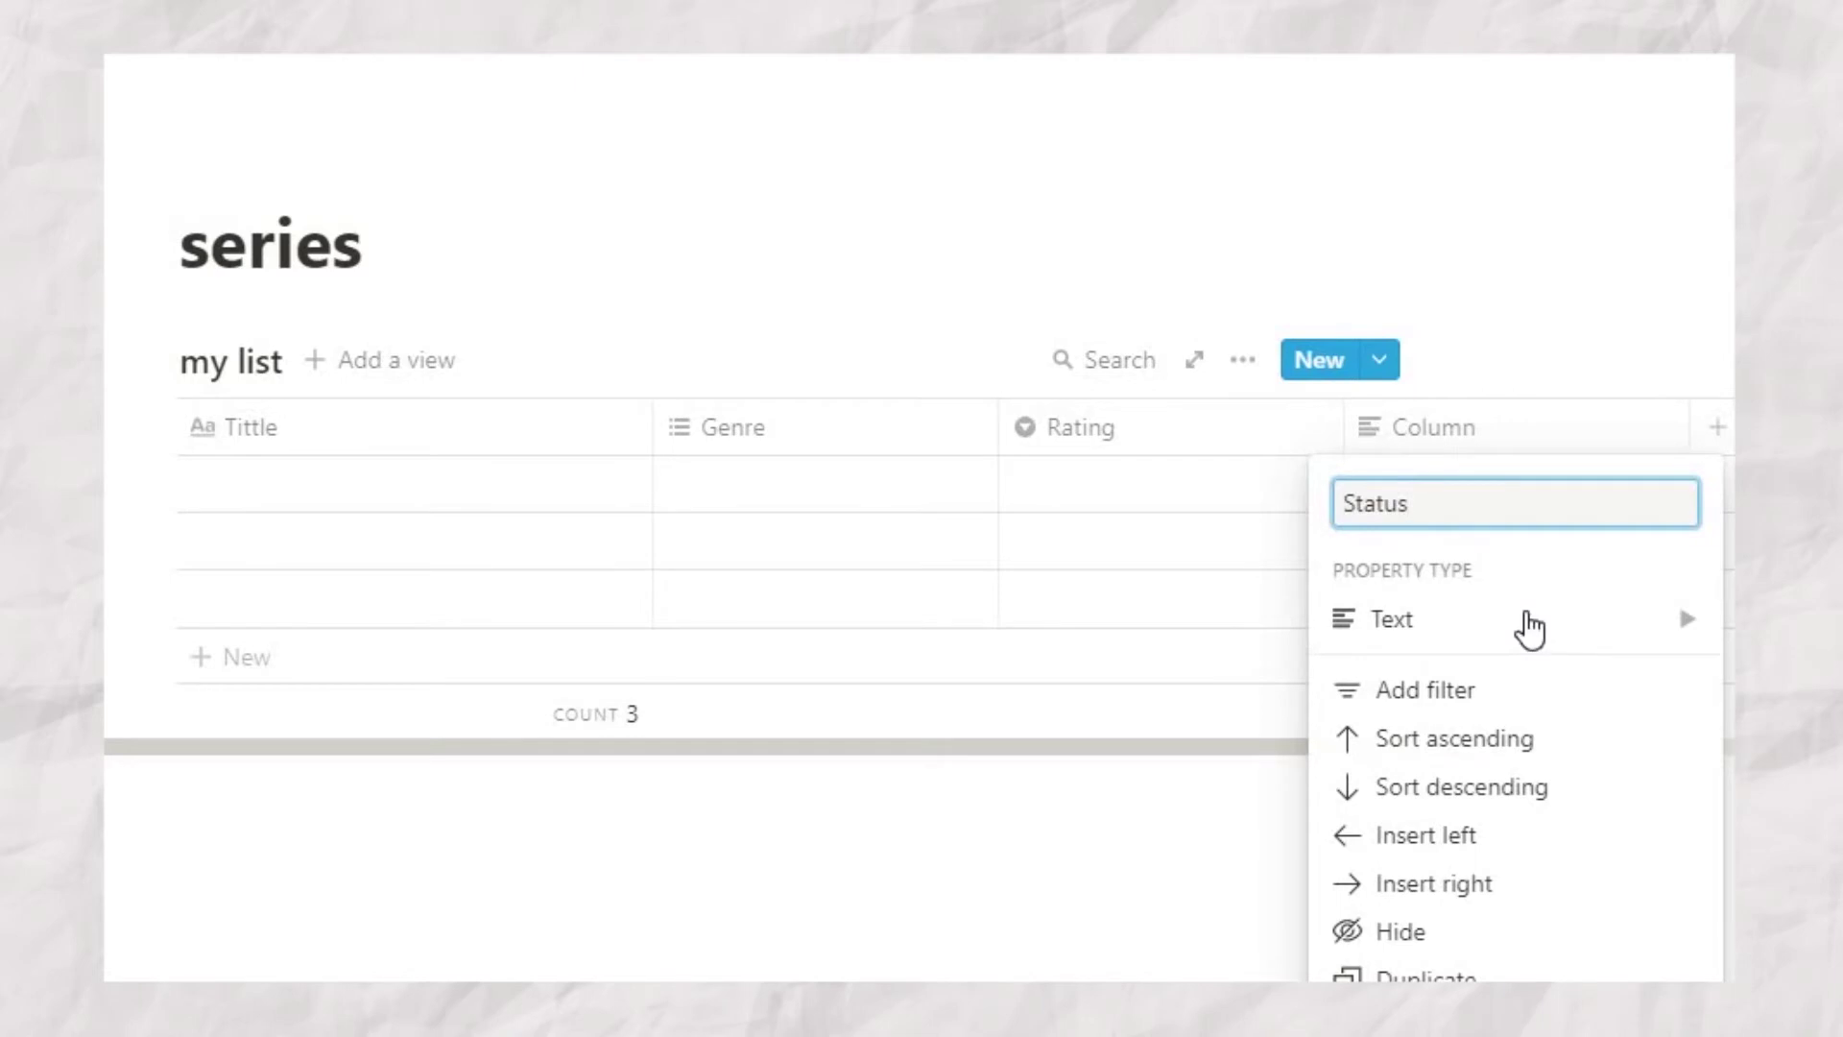
pyautogui.click(1520, 626)
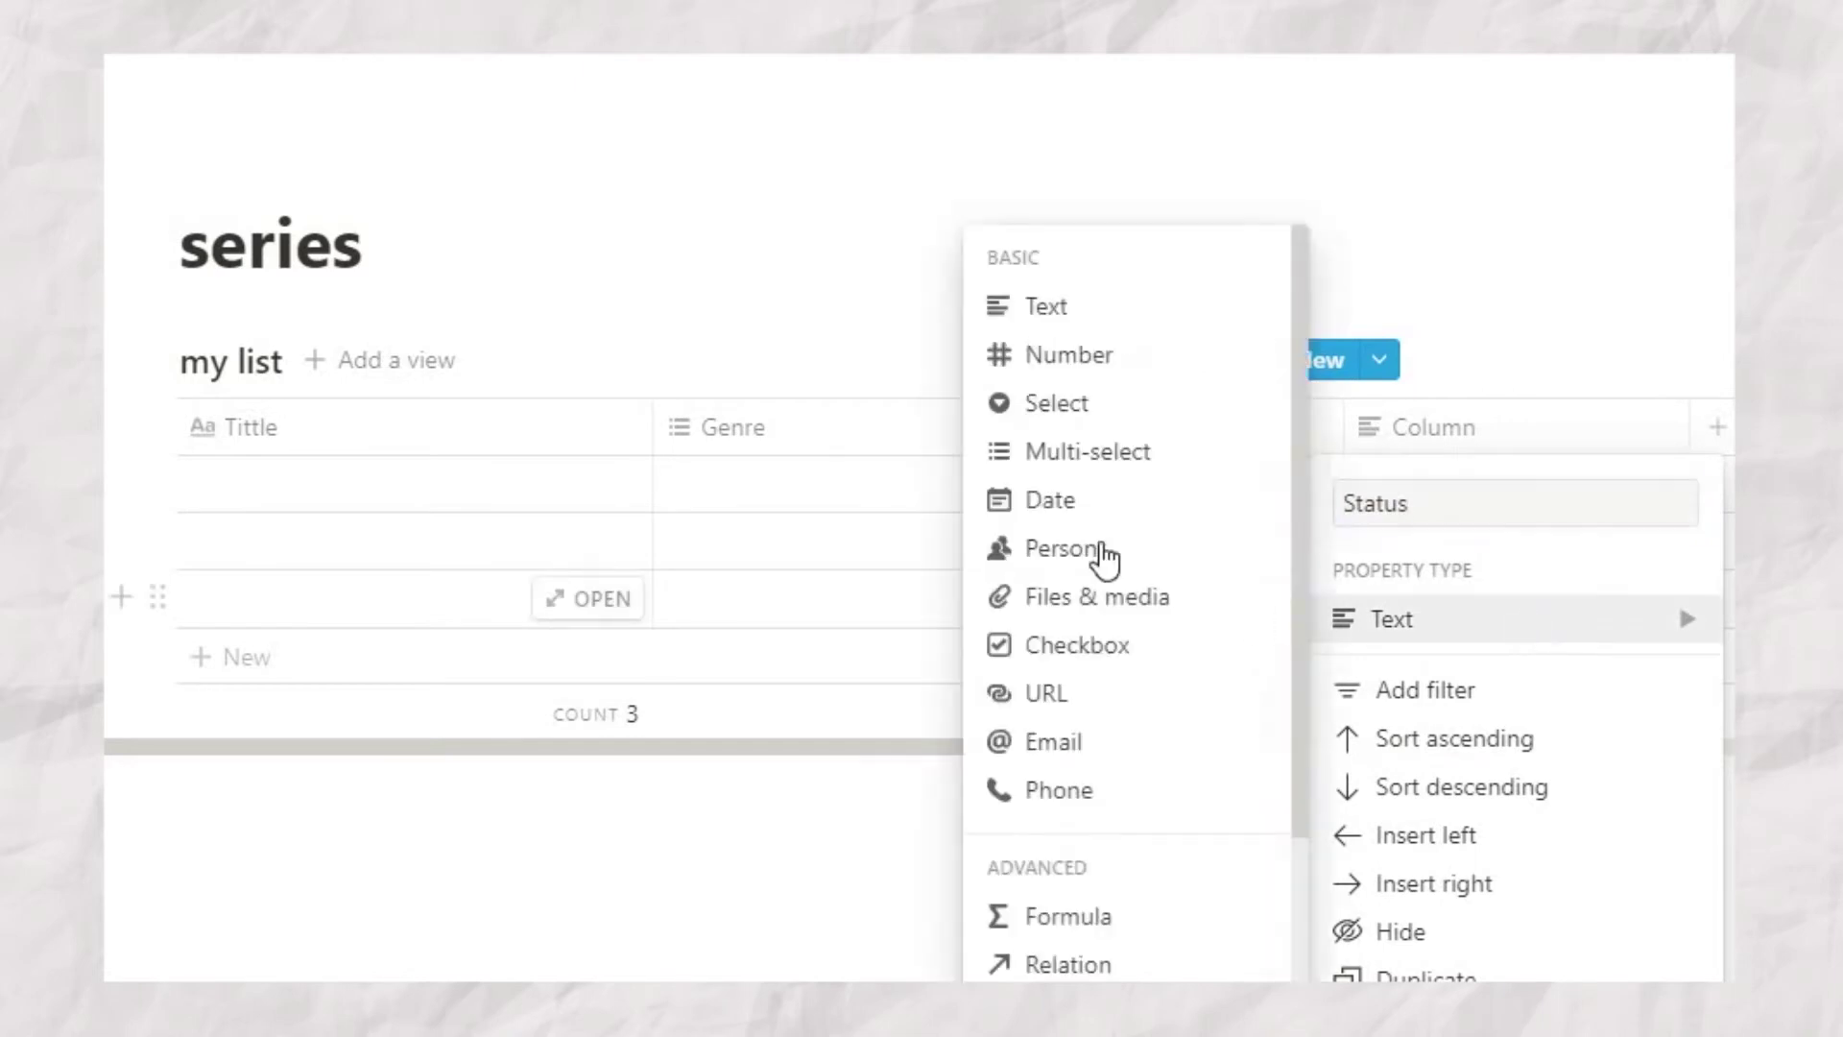
pyautogui.click(1071, 407)
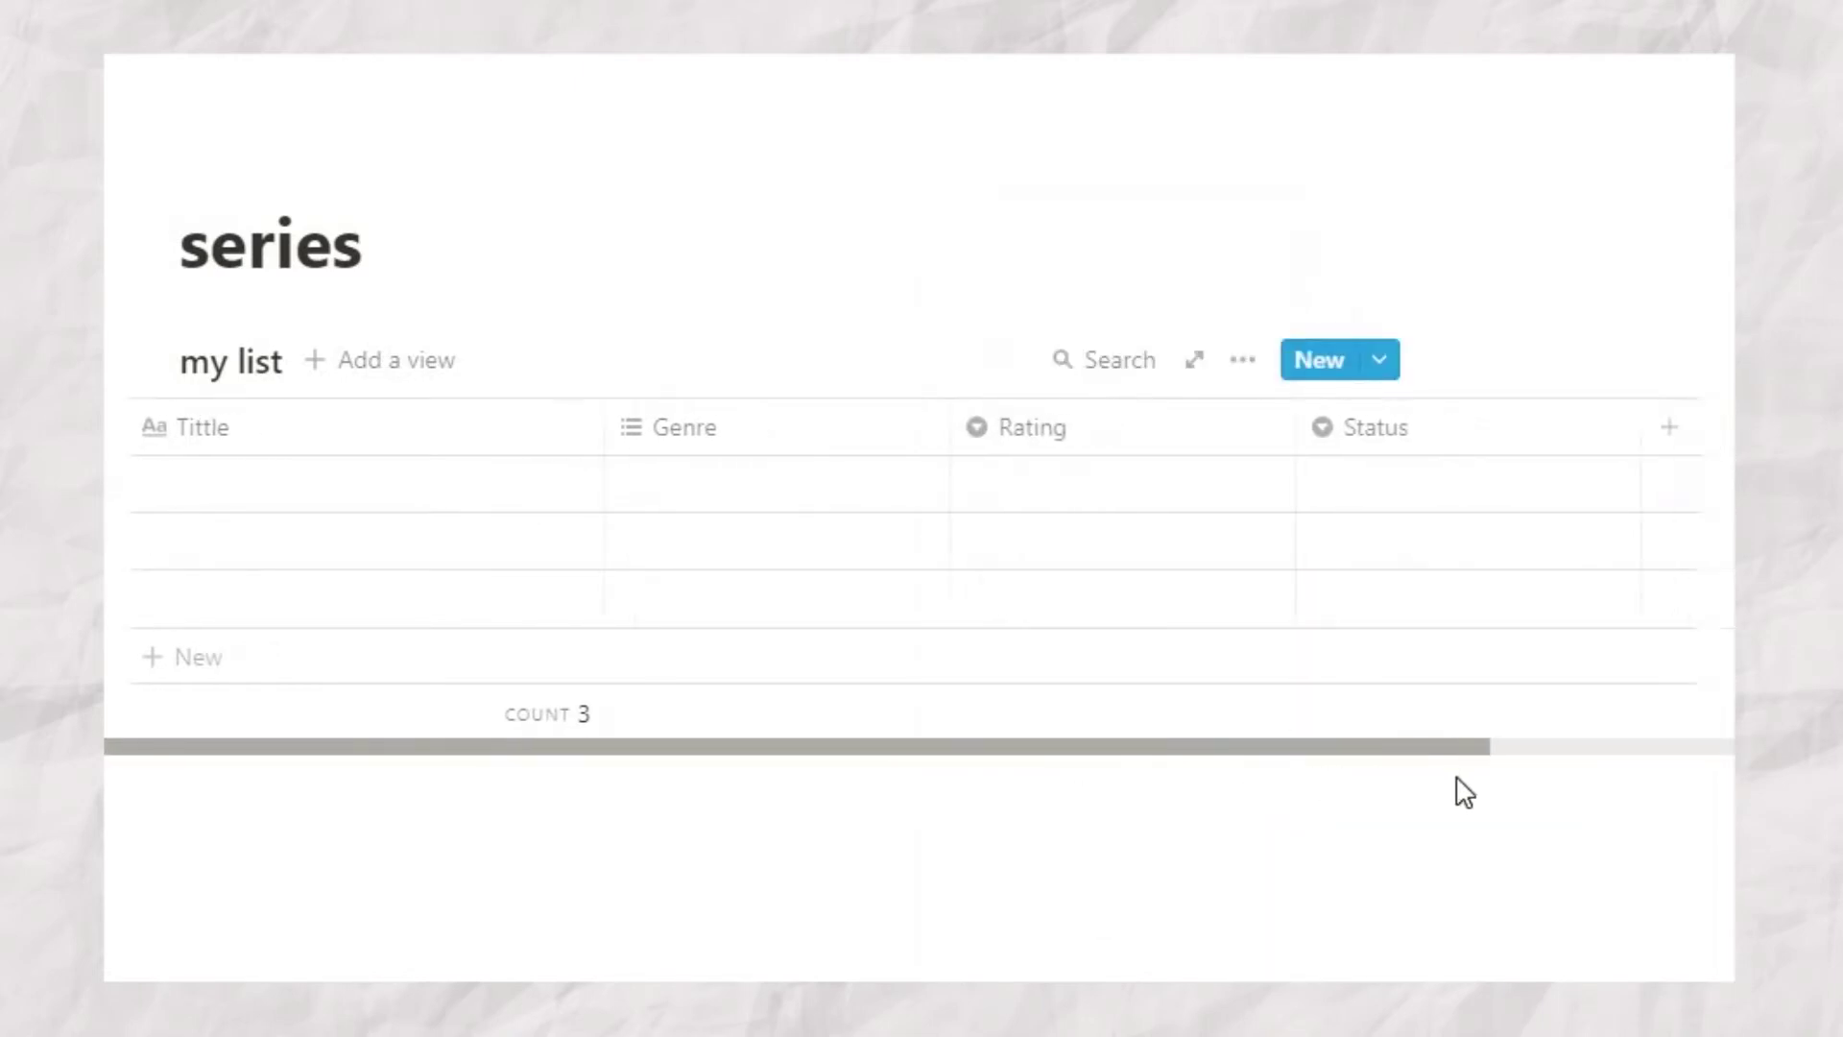
# Step: Add a column named "Platform" after Status and set its property type to Select
pyautogui.hscroll(5, 1431, 653)
pyautogui.click(1422, 424)
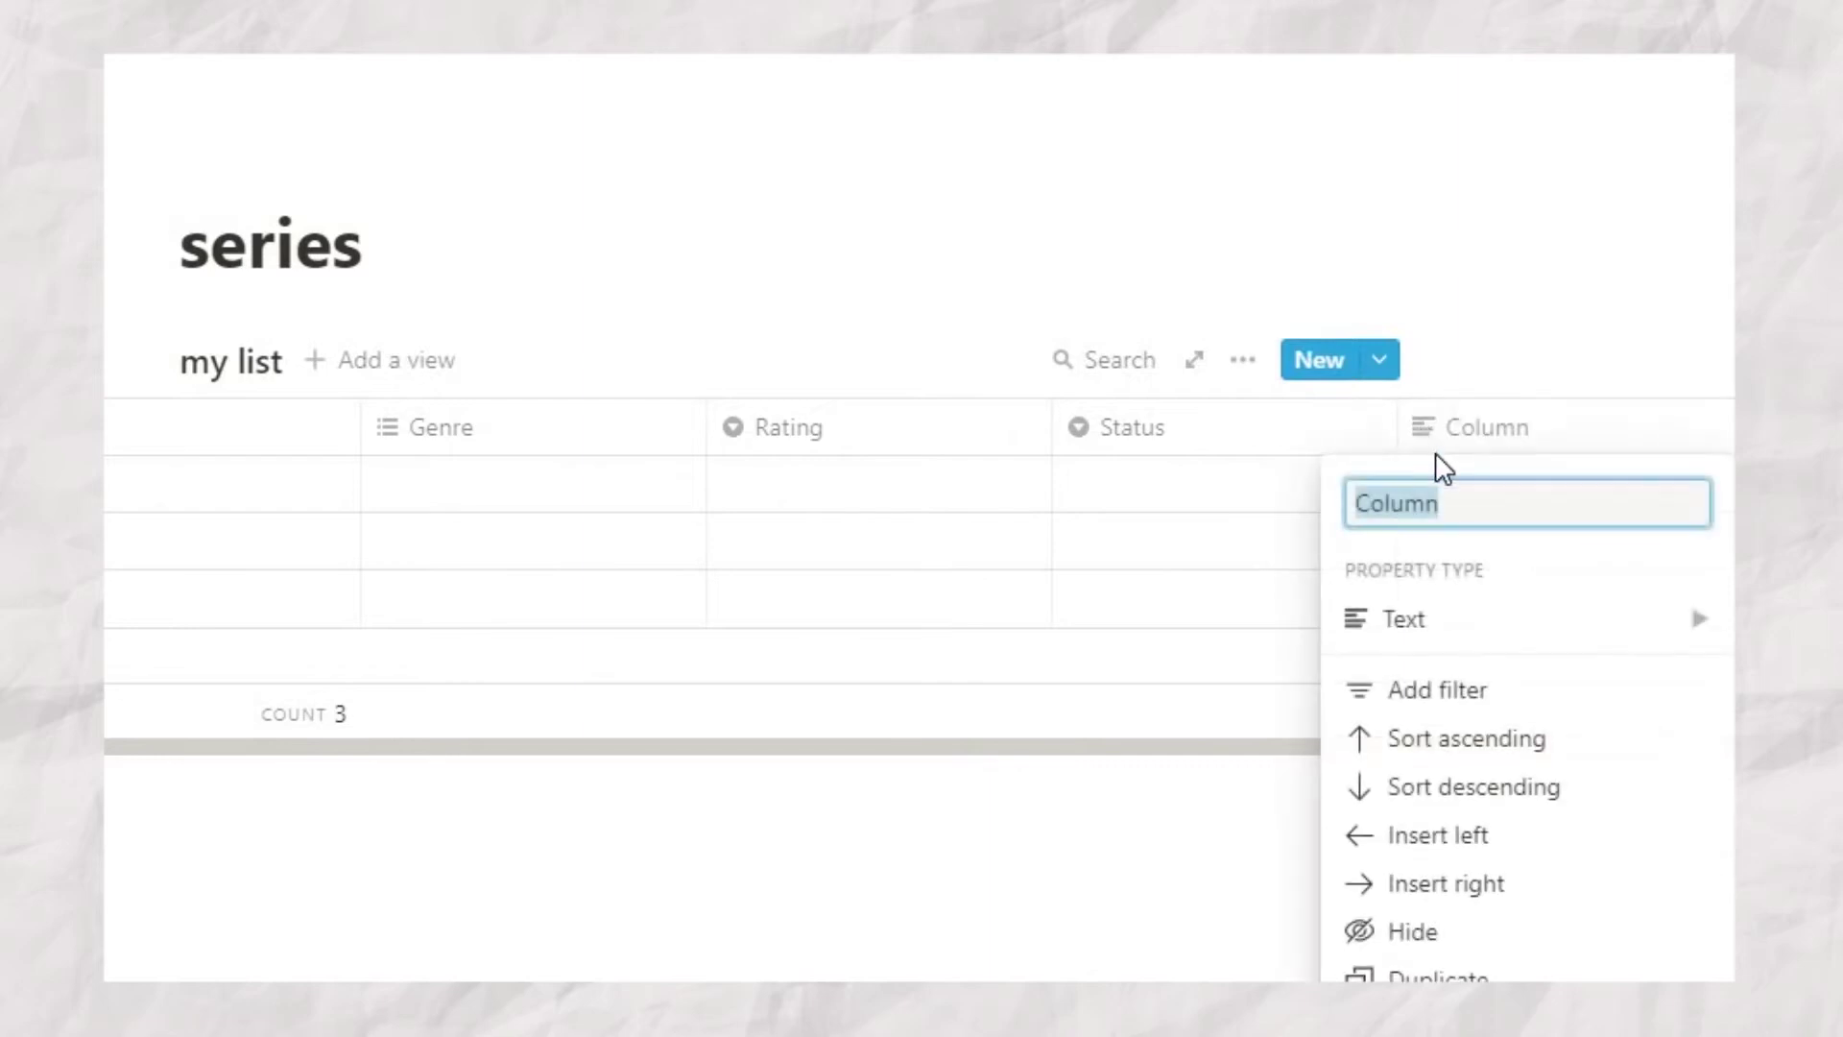
pyautogui.write('Platform')
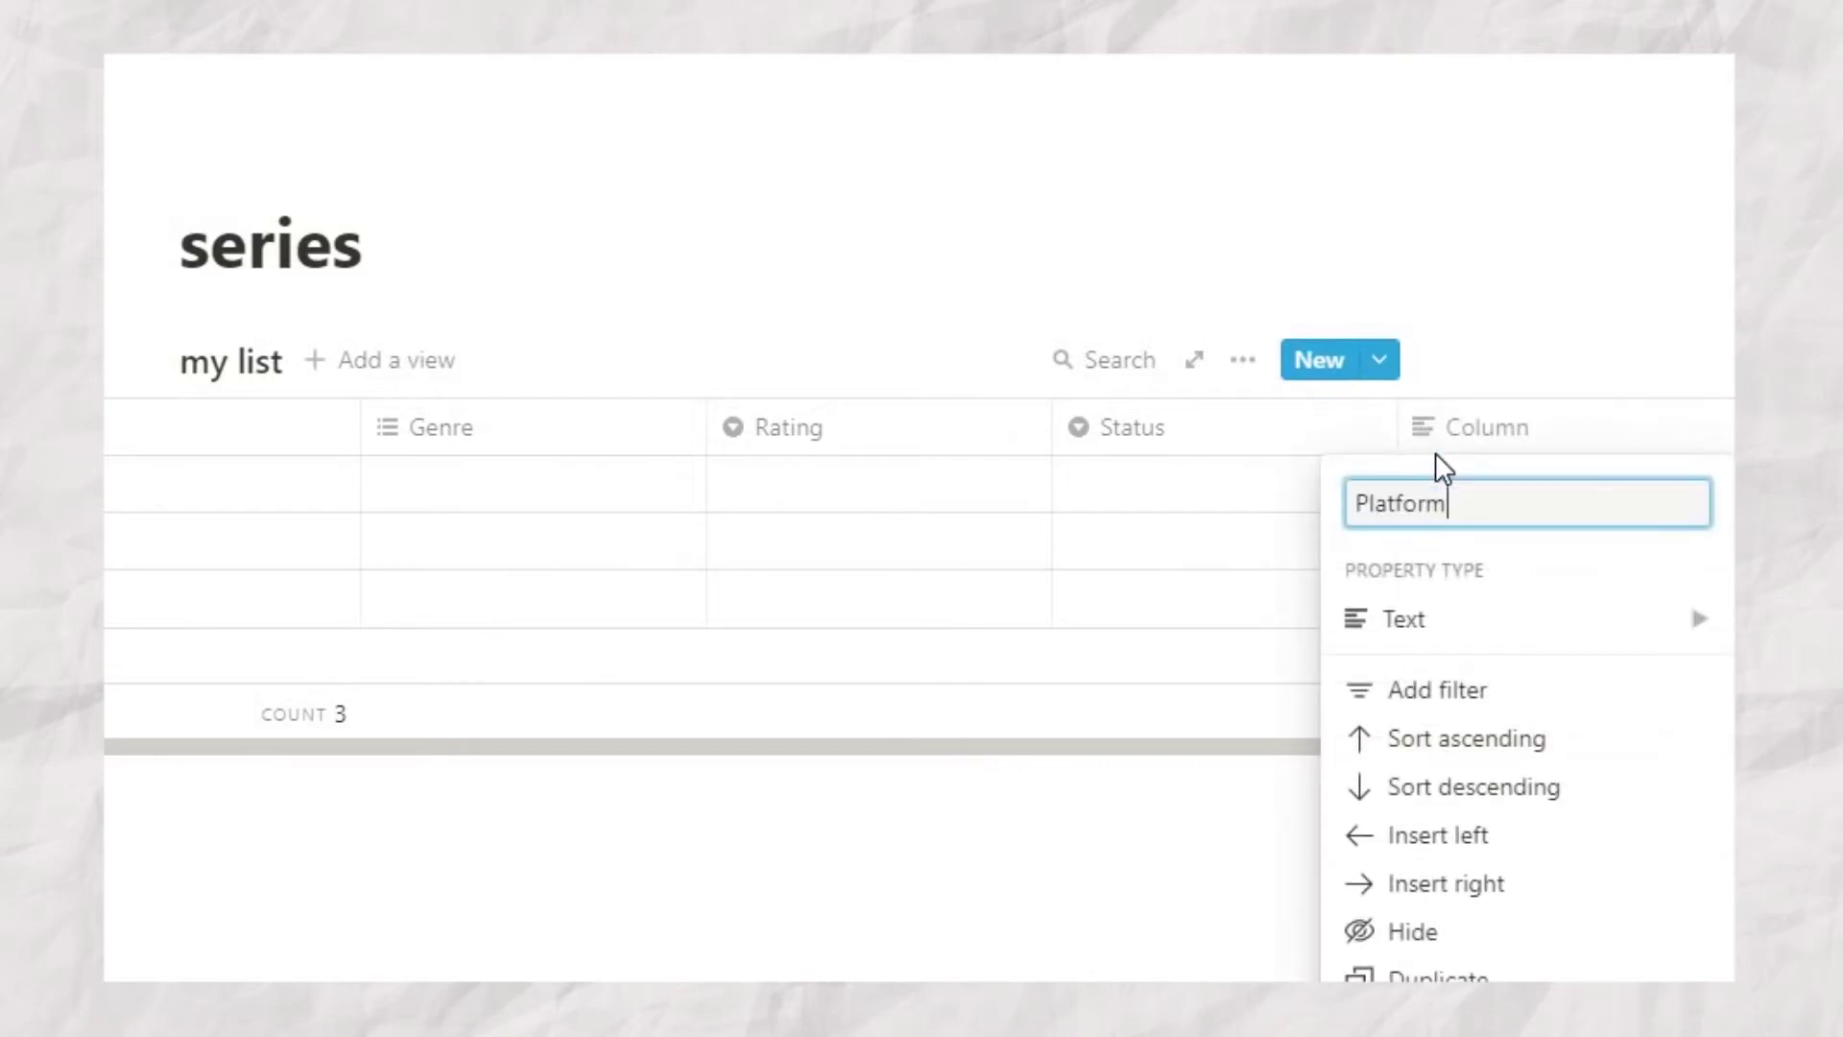
pyautogui.click(1494, 624)
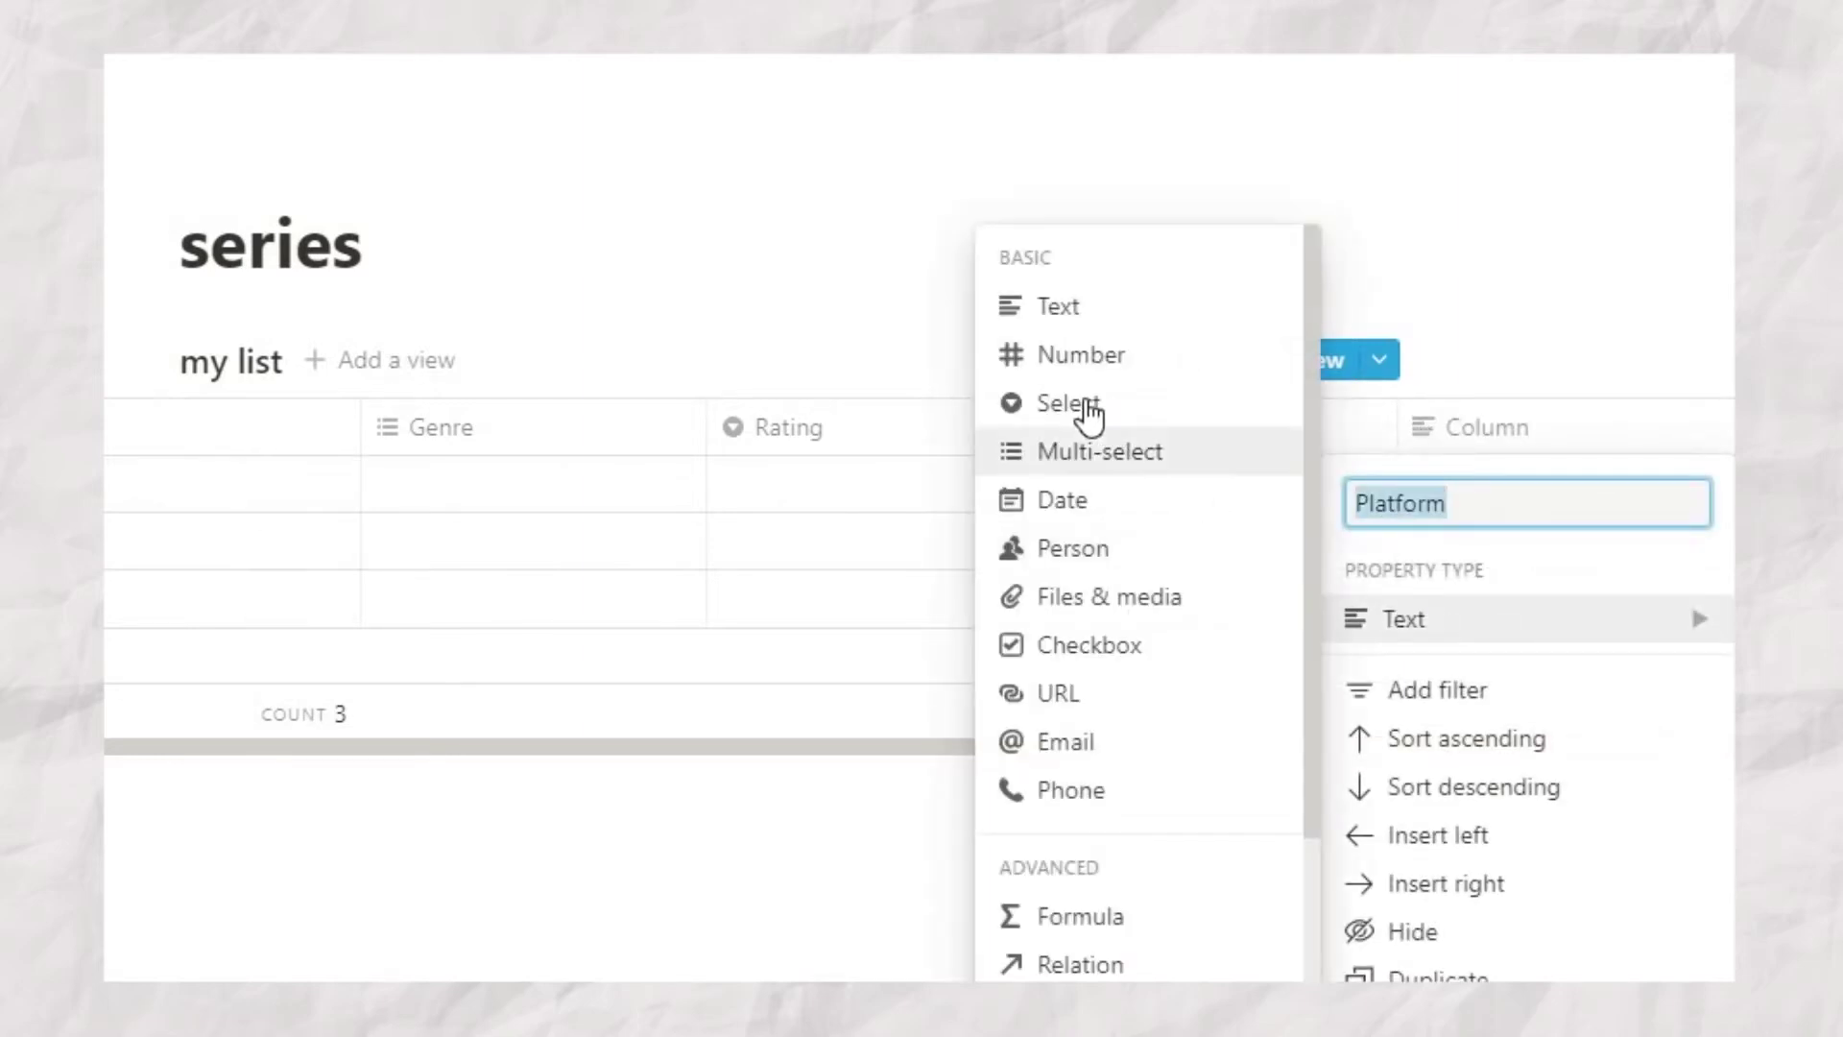
pyautogui.click(1095, 407)
# Step: Add a column named "Date watched" after Platform and set its property type to Date
pyautogui.moveTo(1206, 751); pyautogui.dragTo(1324, 765)
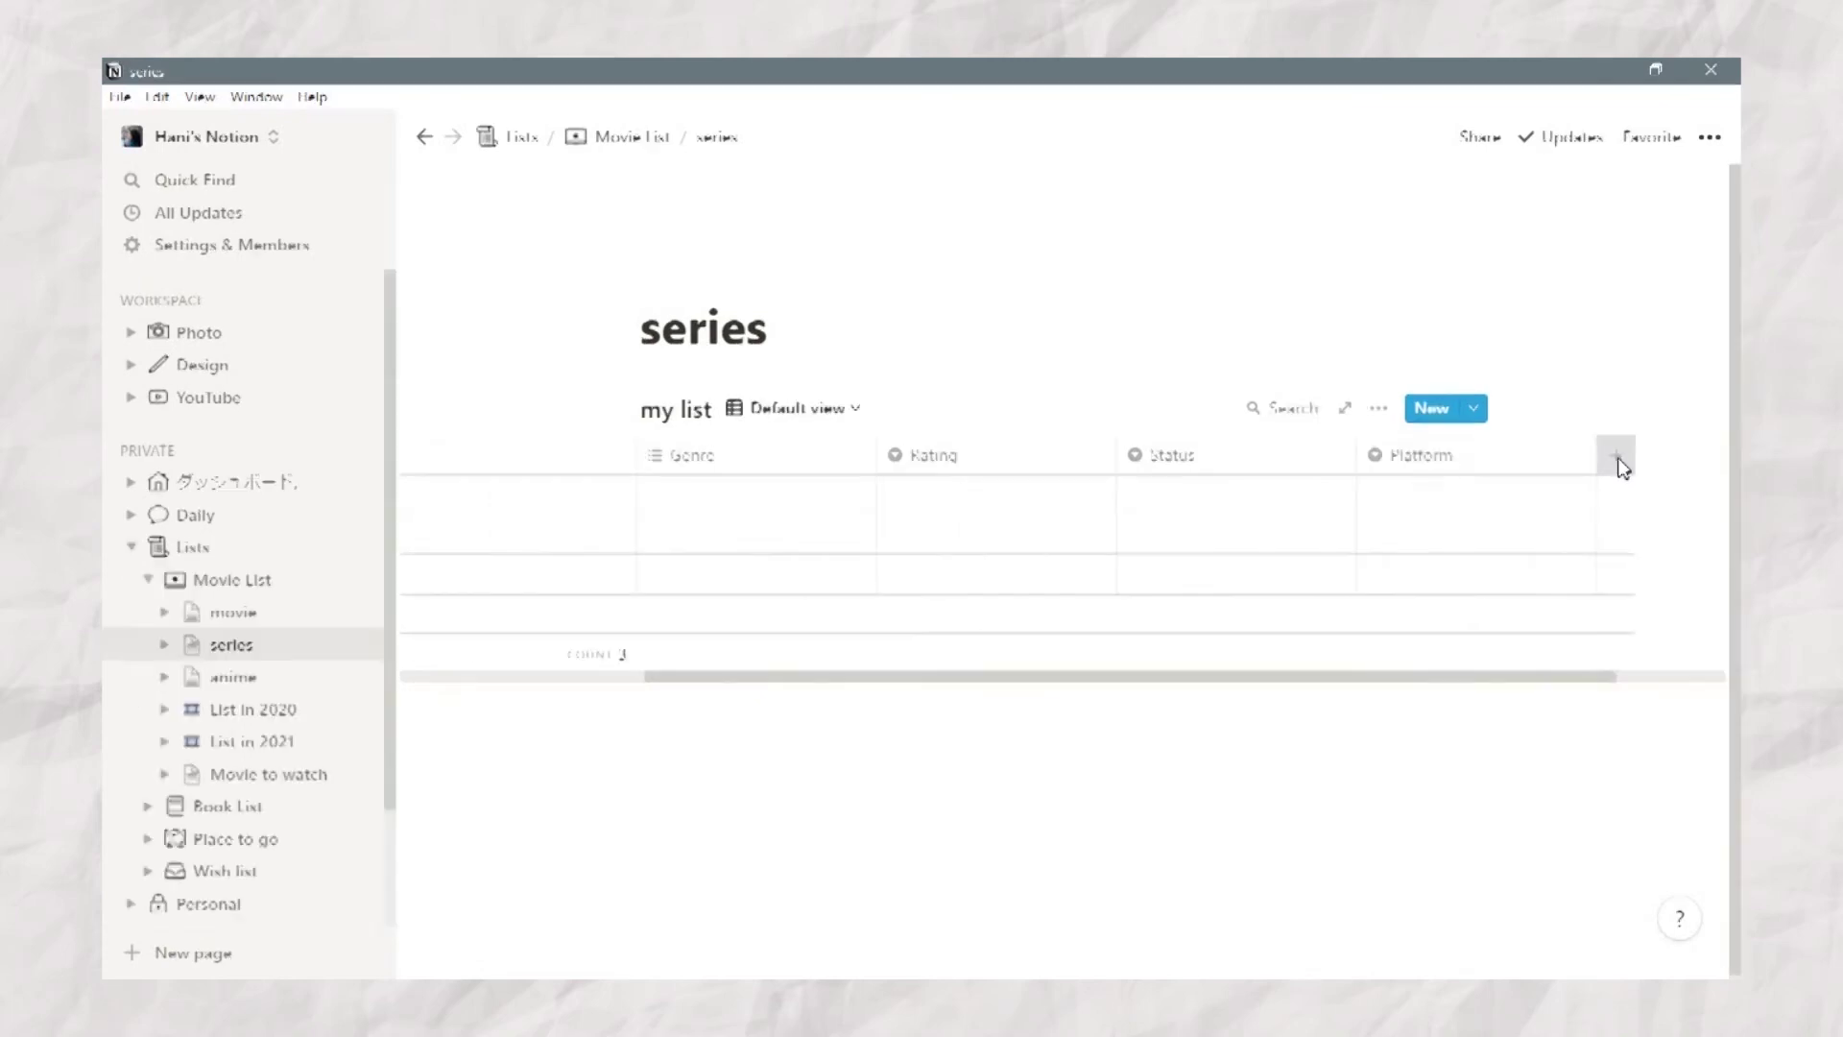
pyautogui.click(1619, 457)
pyautogui.write('Date watched')
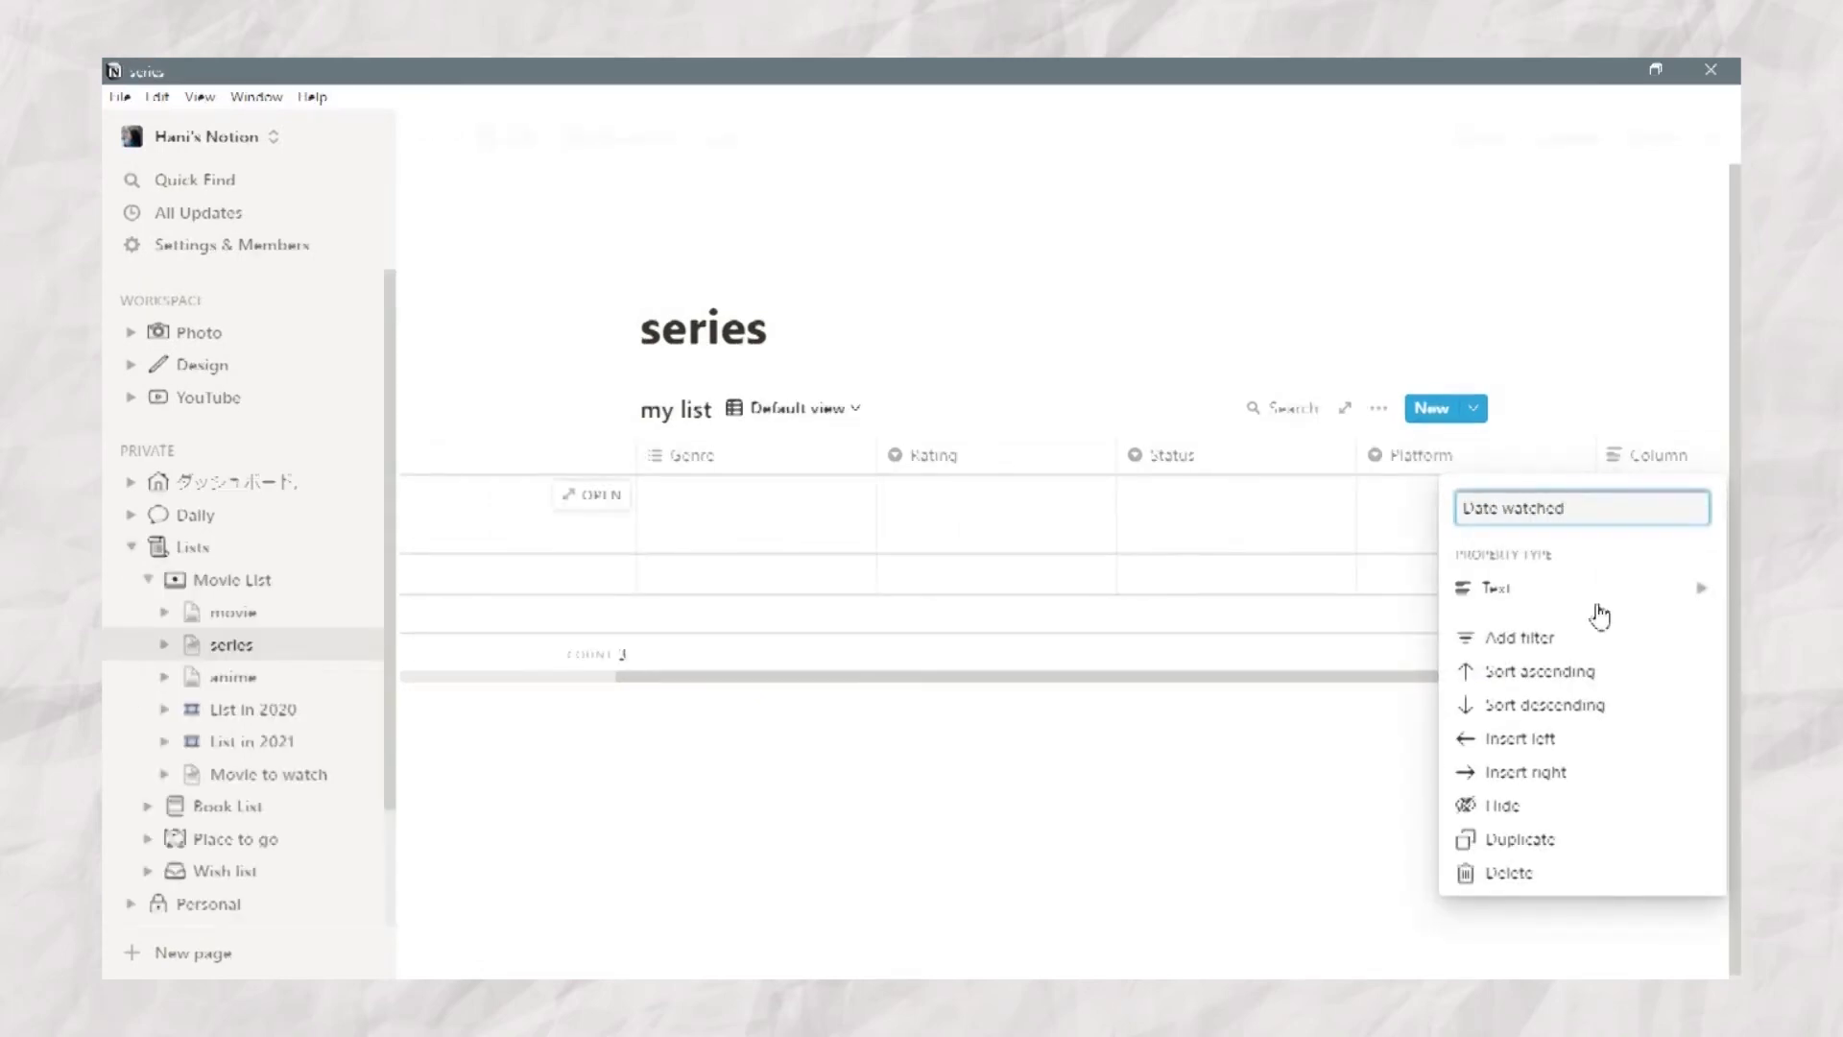
pyautogui.click(1595, 593)
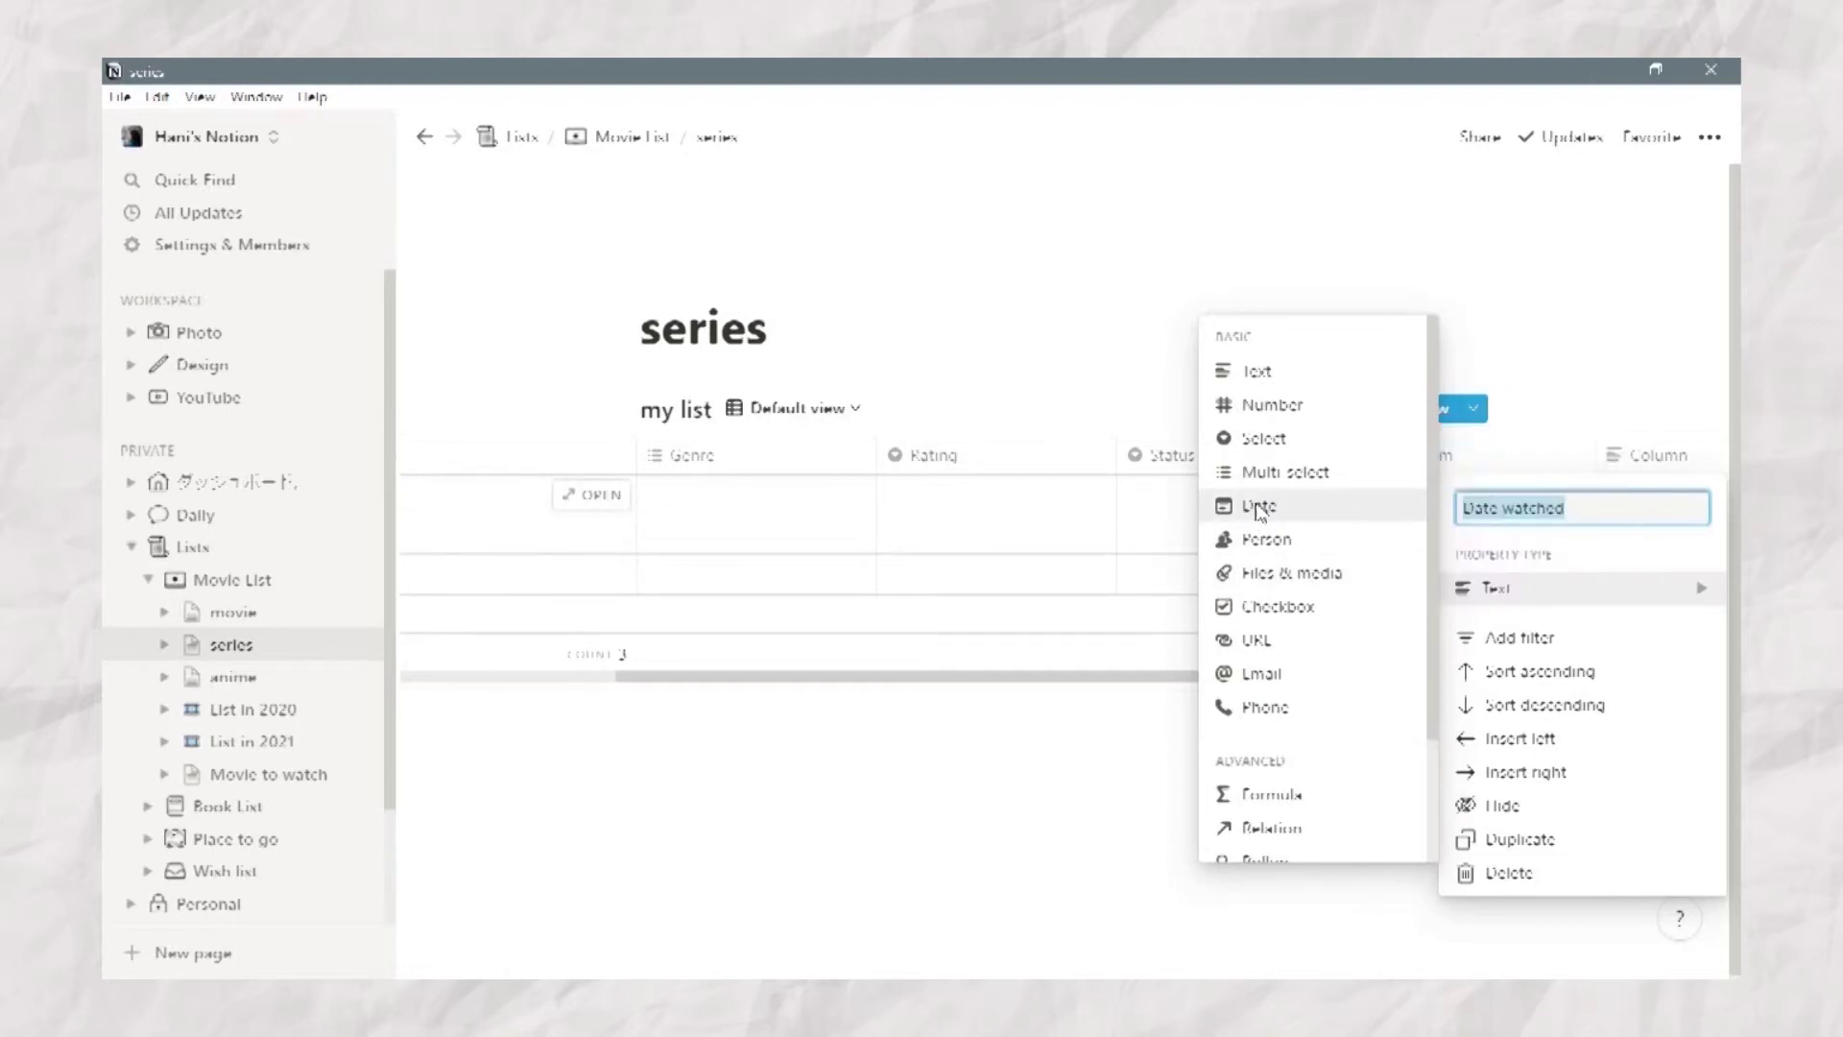
pyautogui.click(1258, 509)
# Step: Add a column named "Total episode" after Date watched and set its property type to Number
pyautogui.moveTo(1625, 677); pyautogui.dragTo(1679, 682)
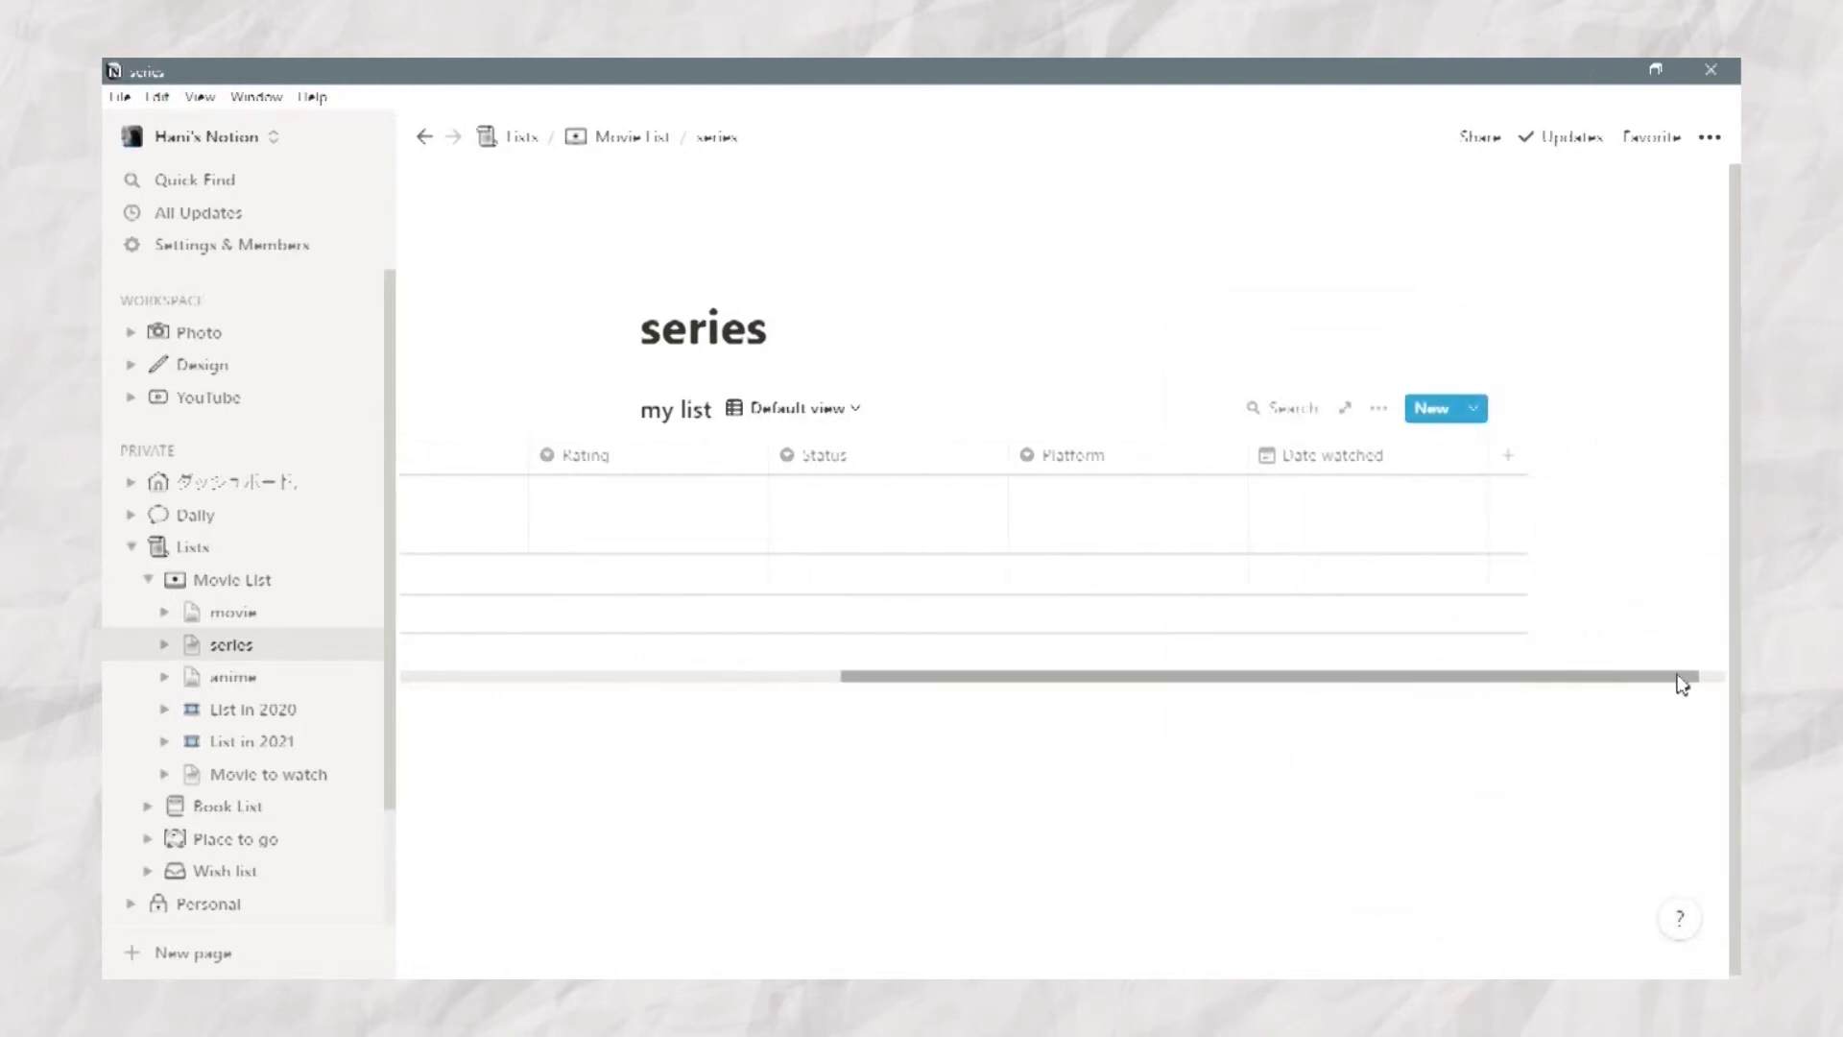
pyautogui.click(1498, 470)
pyautogui.write('Total')
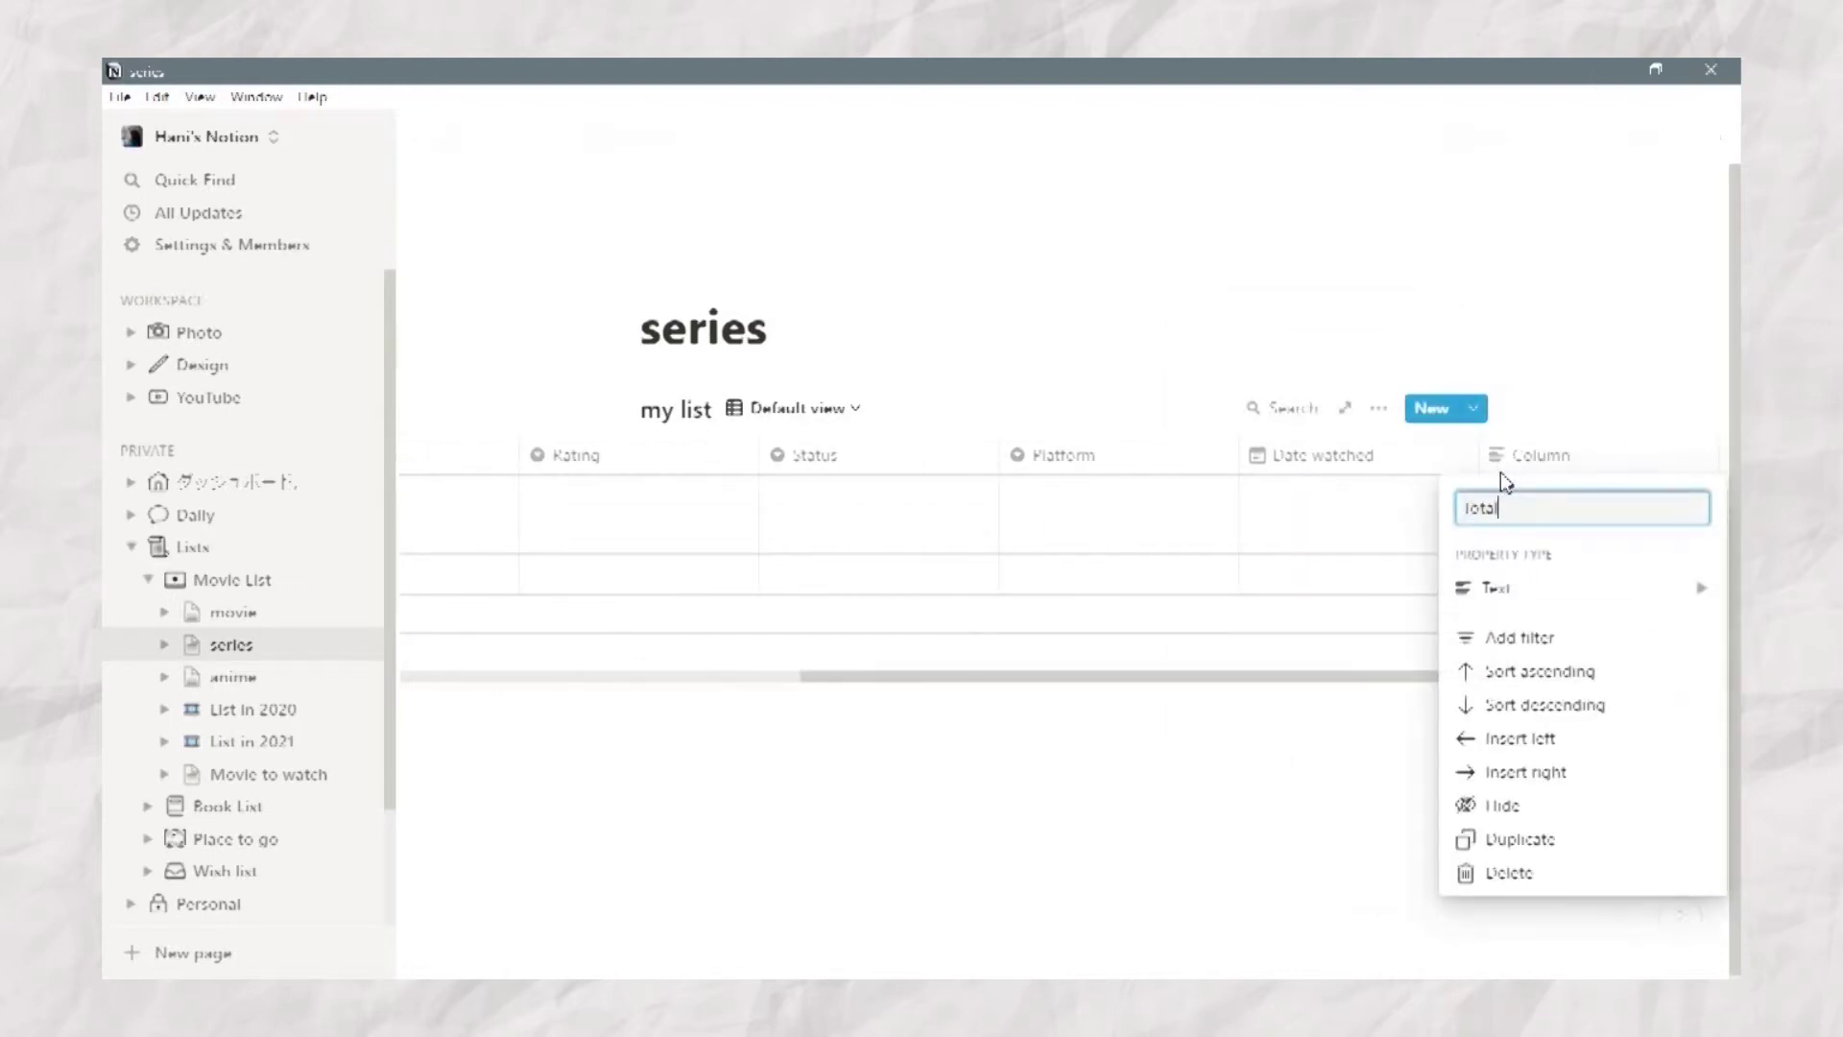
pyautogui.write(' episode')
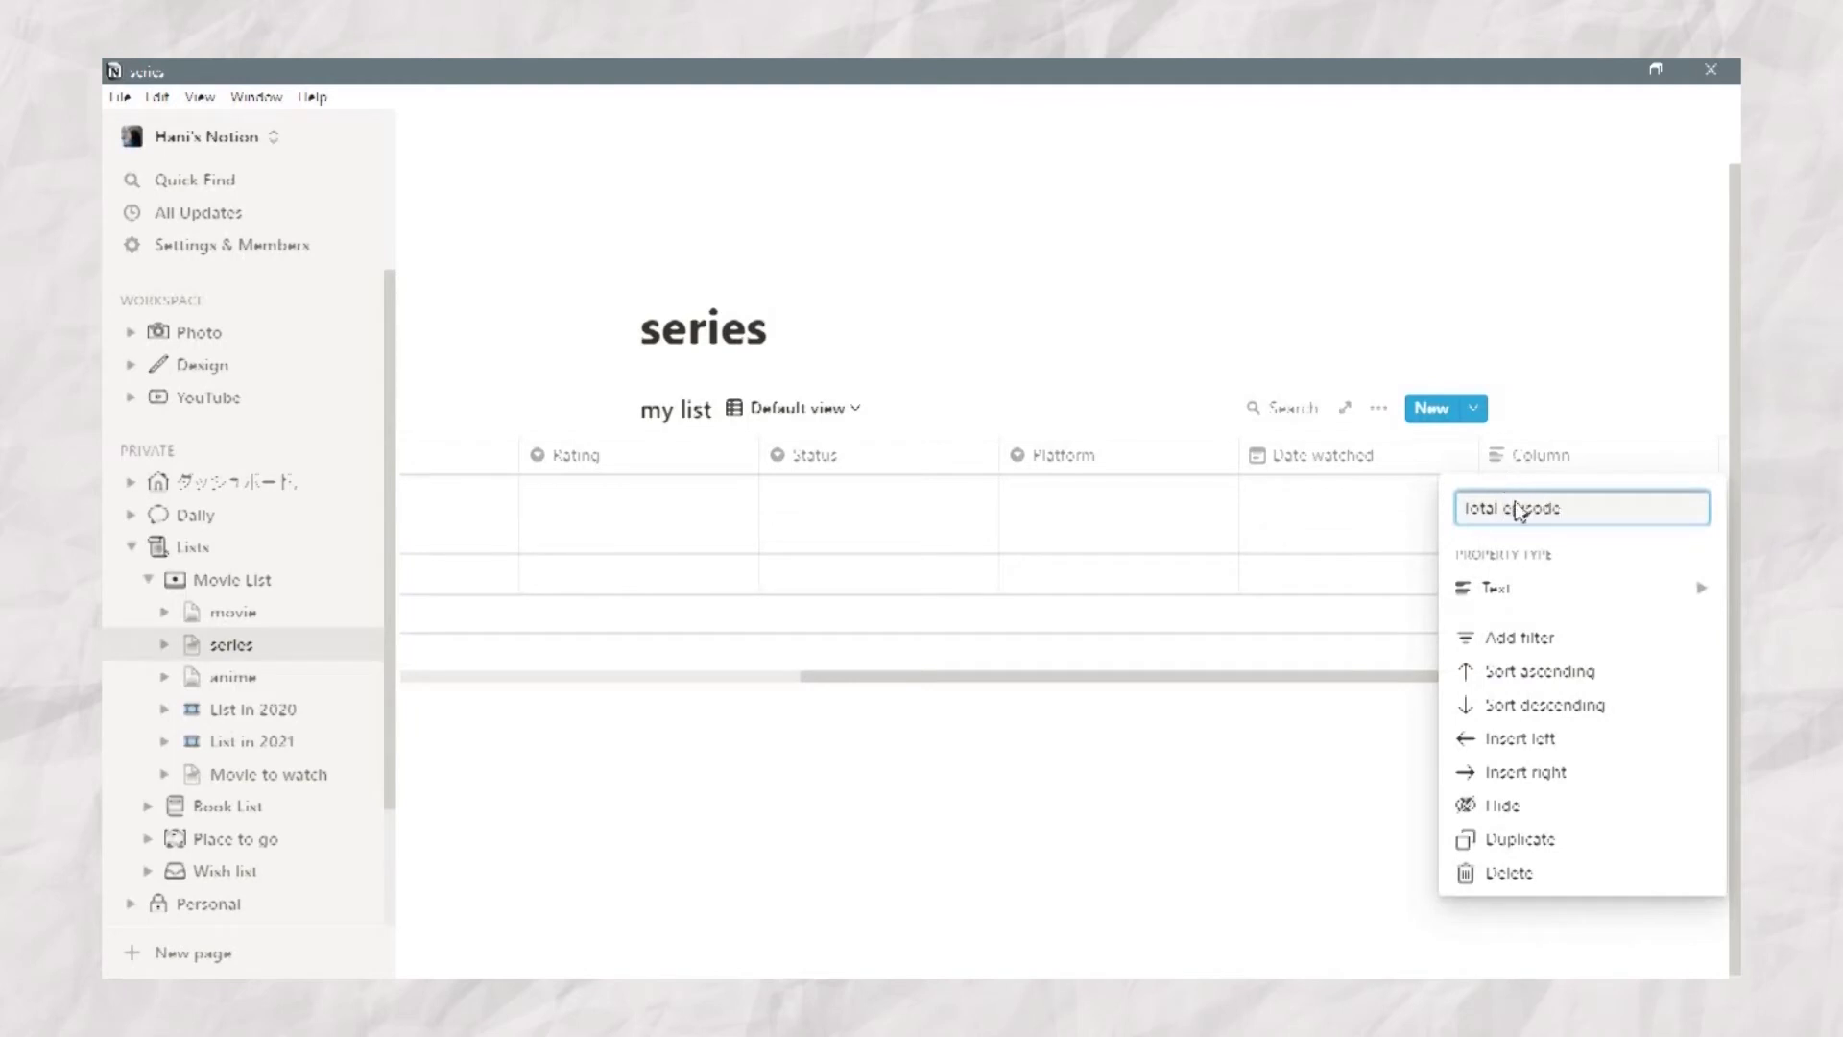
pyautogui.click(1536, 587)
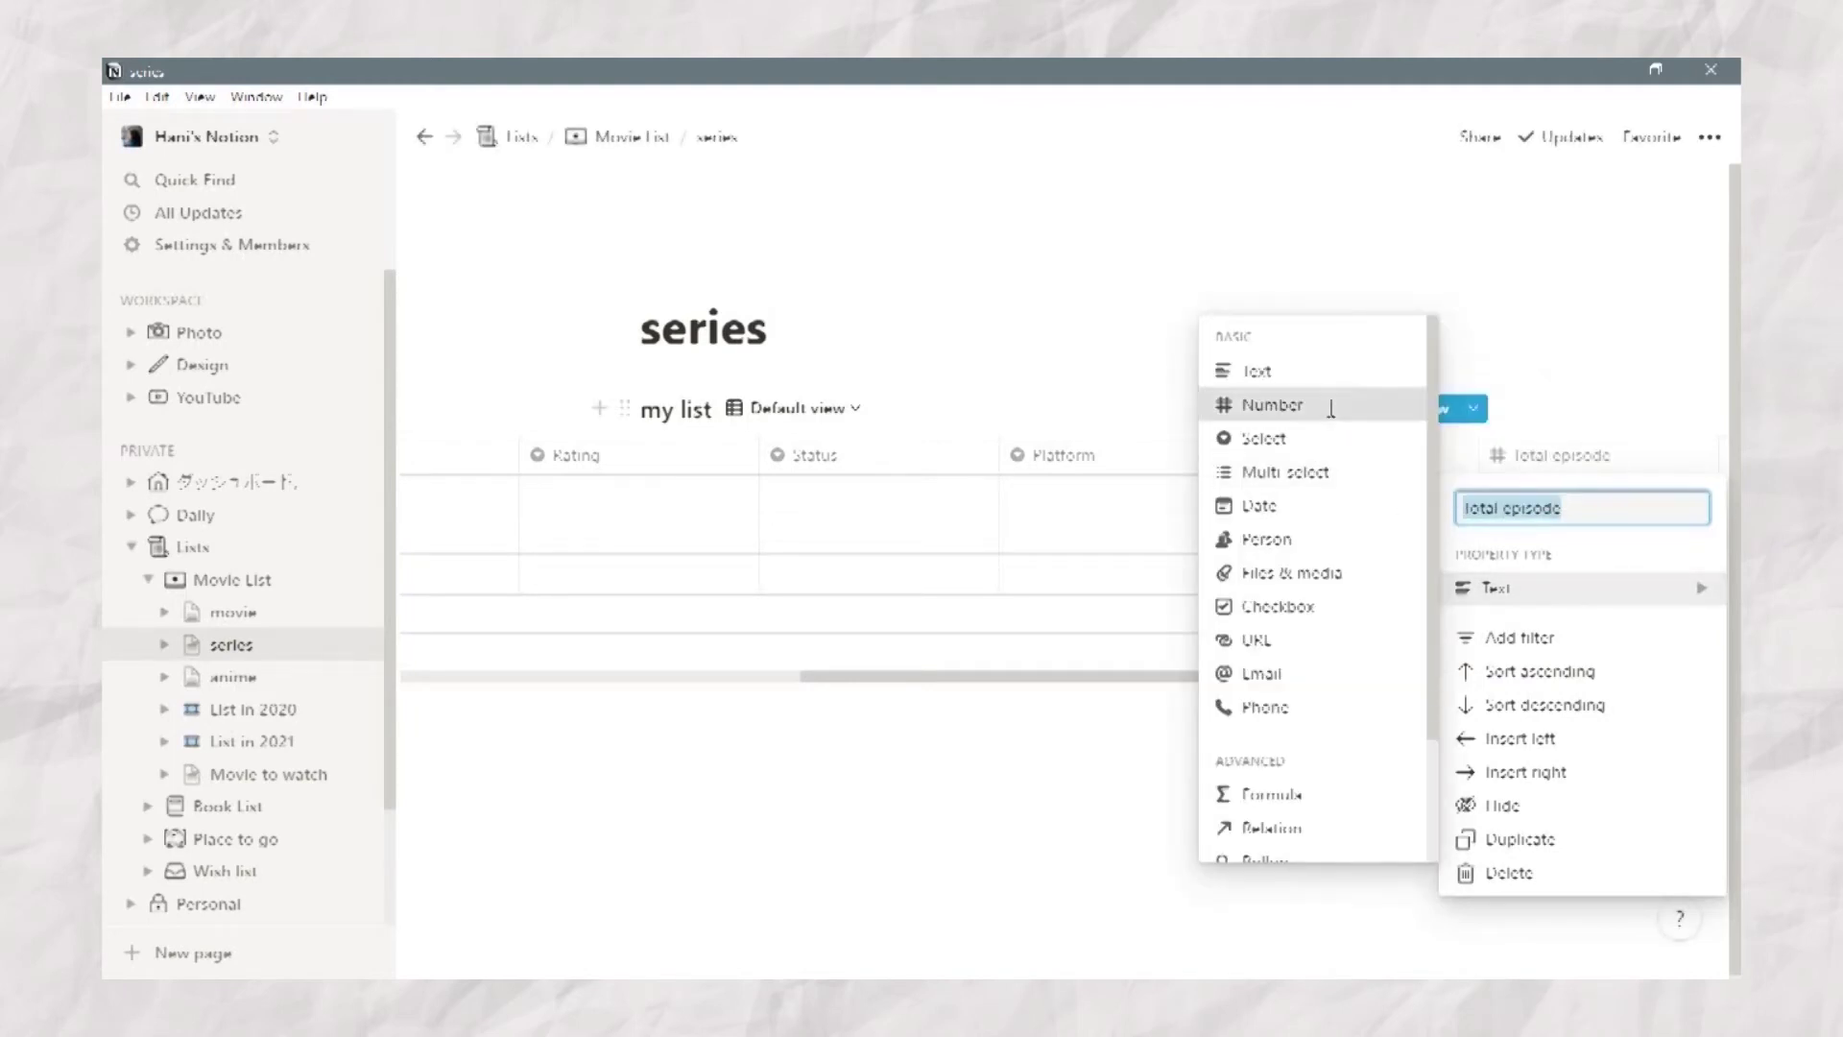
pyautogui.click(1331, 420)
# Step: Create the Genre options action, thriller and horror in the first row's Genre cell
pyautogui.moveTo(1220, 675); pyautogui.dragTo(903, 676)
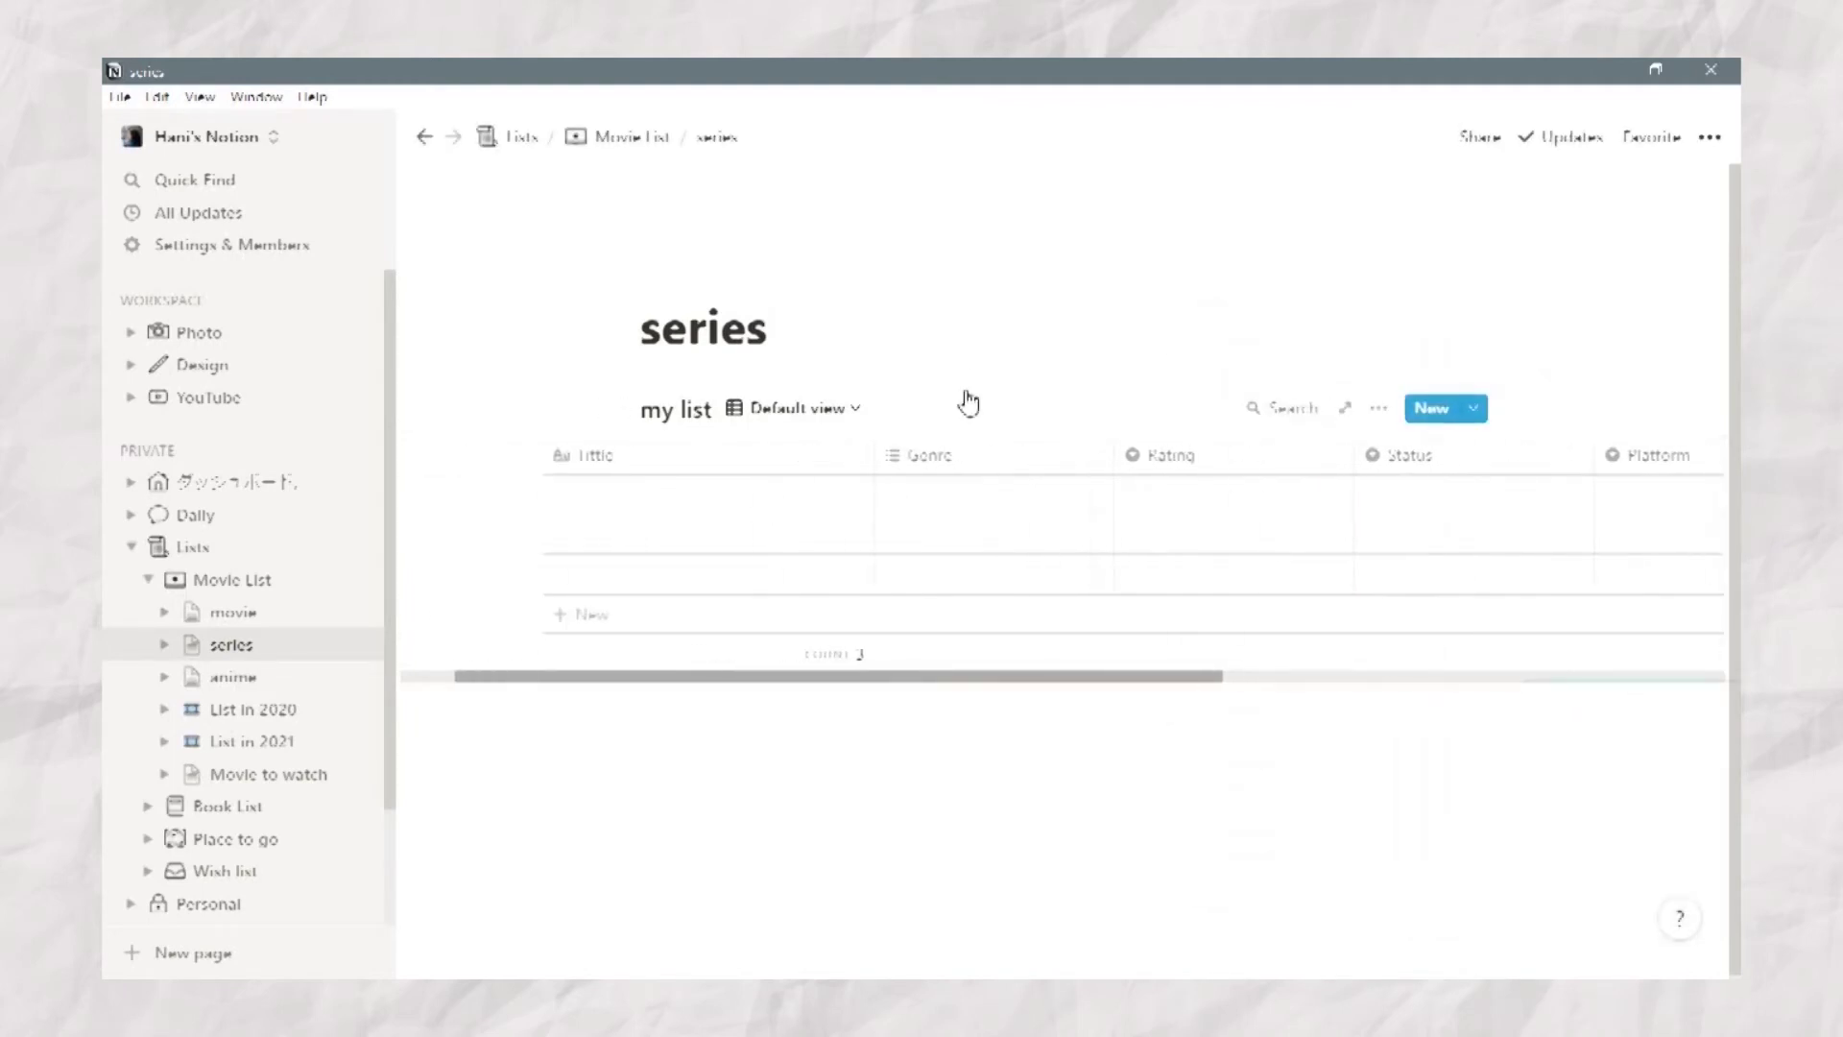
pyautogui.click(972, 497)
pyautogui.write('action')
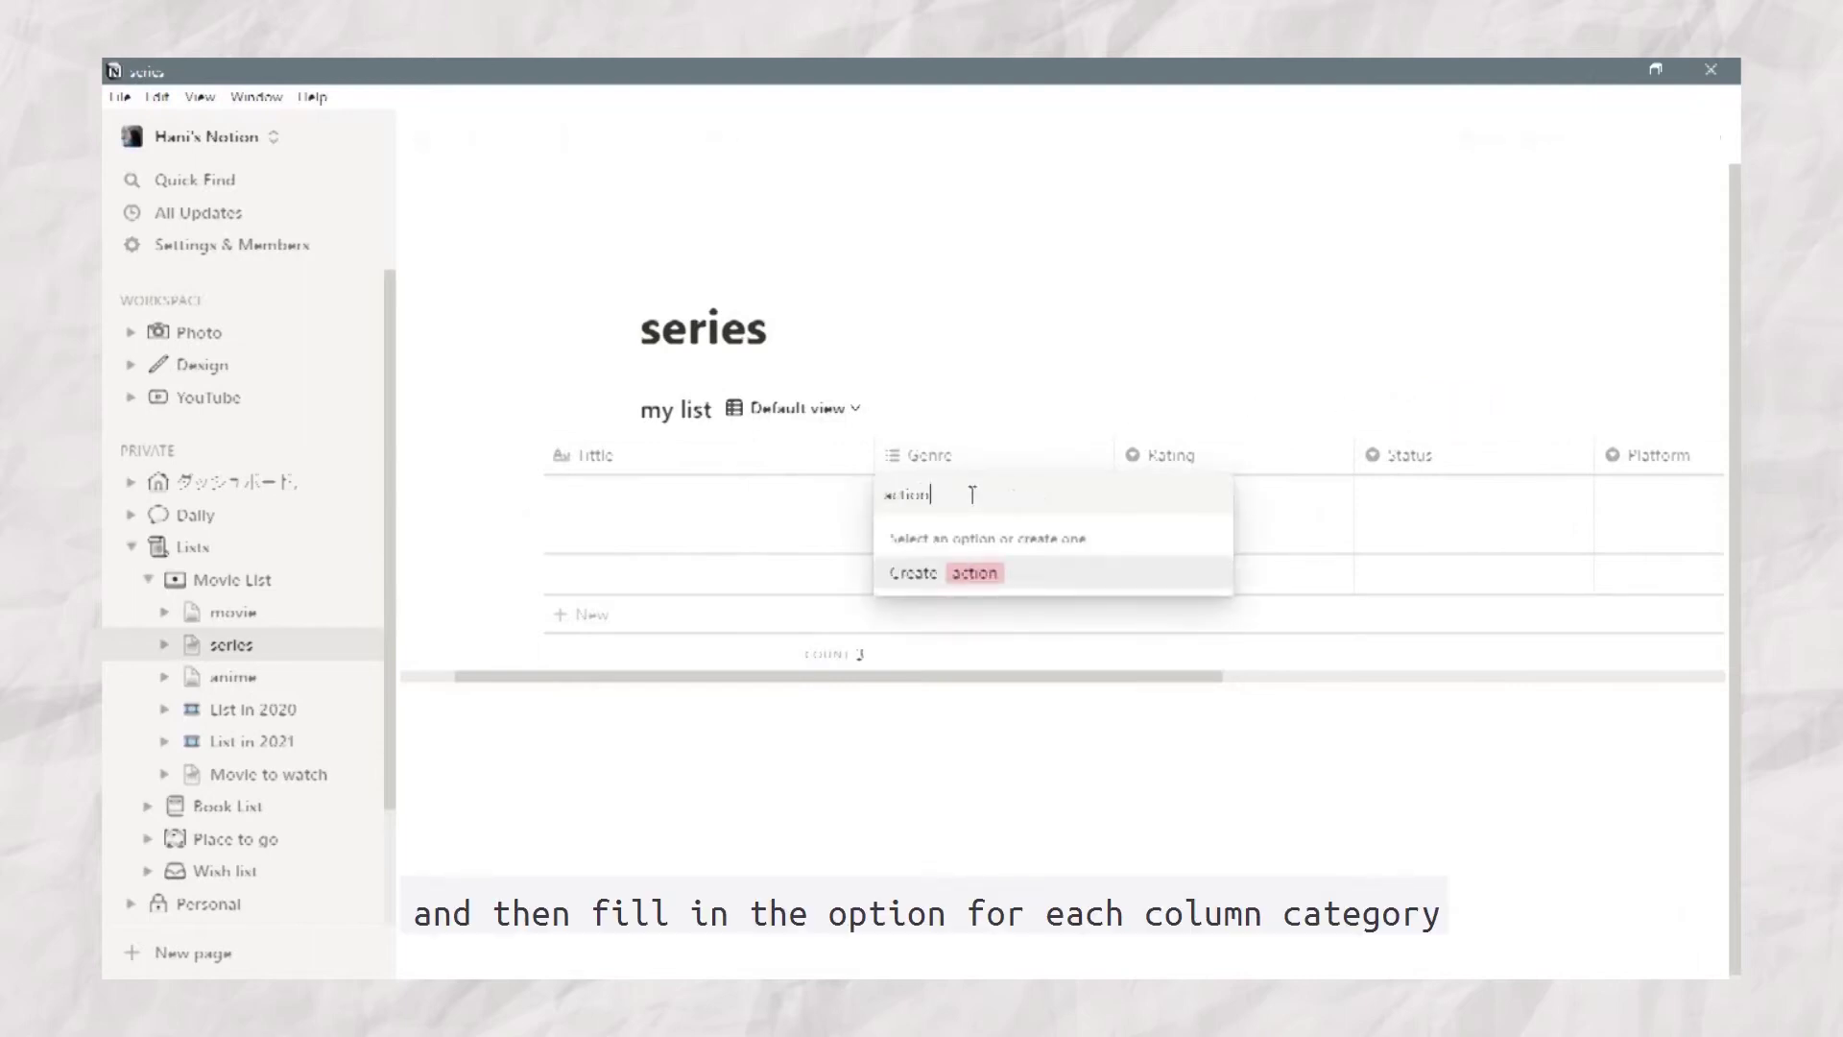
pyautogui.press('Return')
pyautogui.write('th')
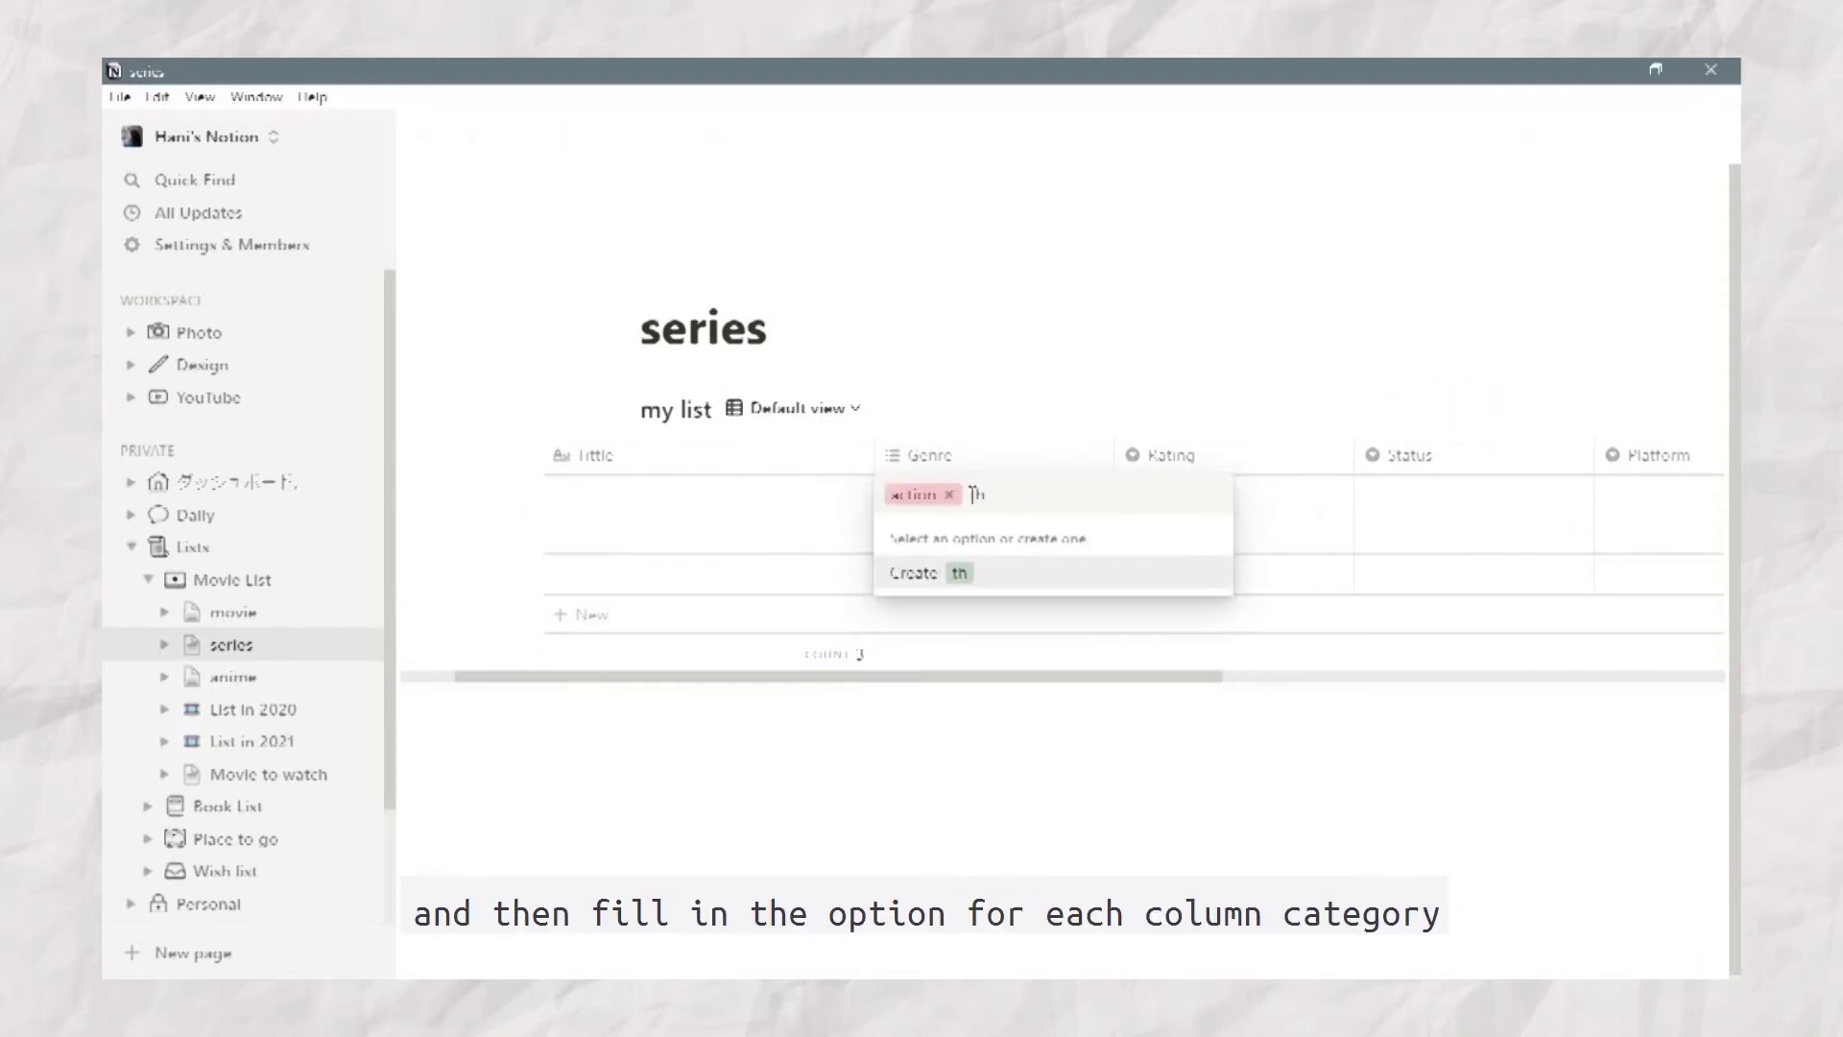
pyautogui.write('riller')
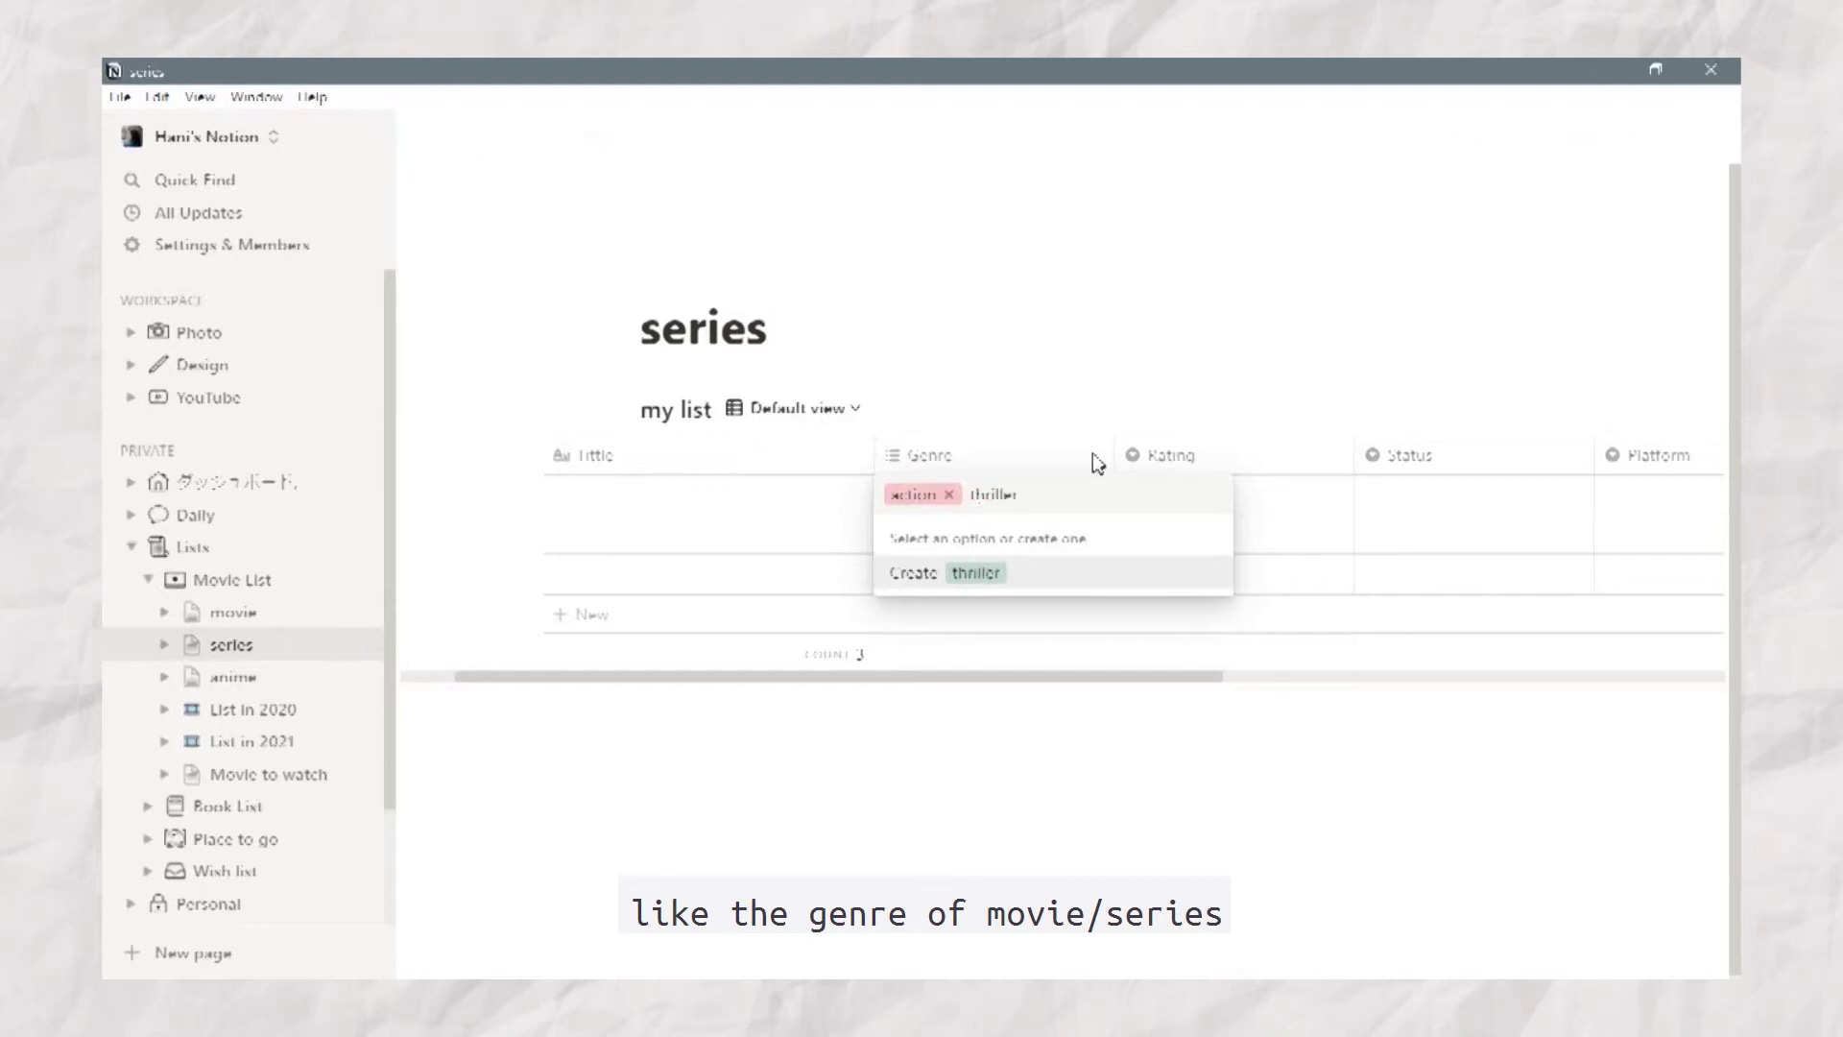
pyautogui.press('Return')
pyautogui.write('horor')
pyautogui.press('BackSpace')
pyautogui.press('BackSpace')
pyautogui.write('ror')
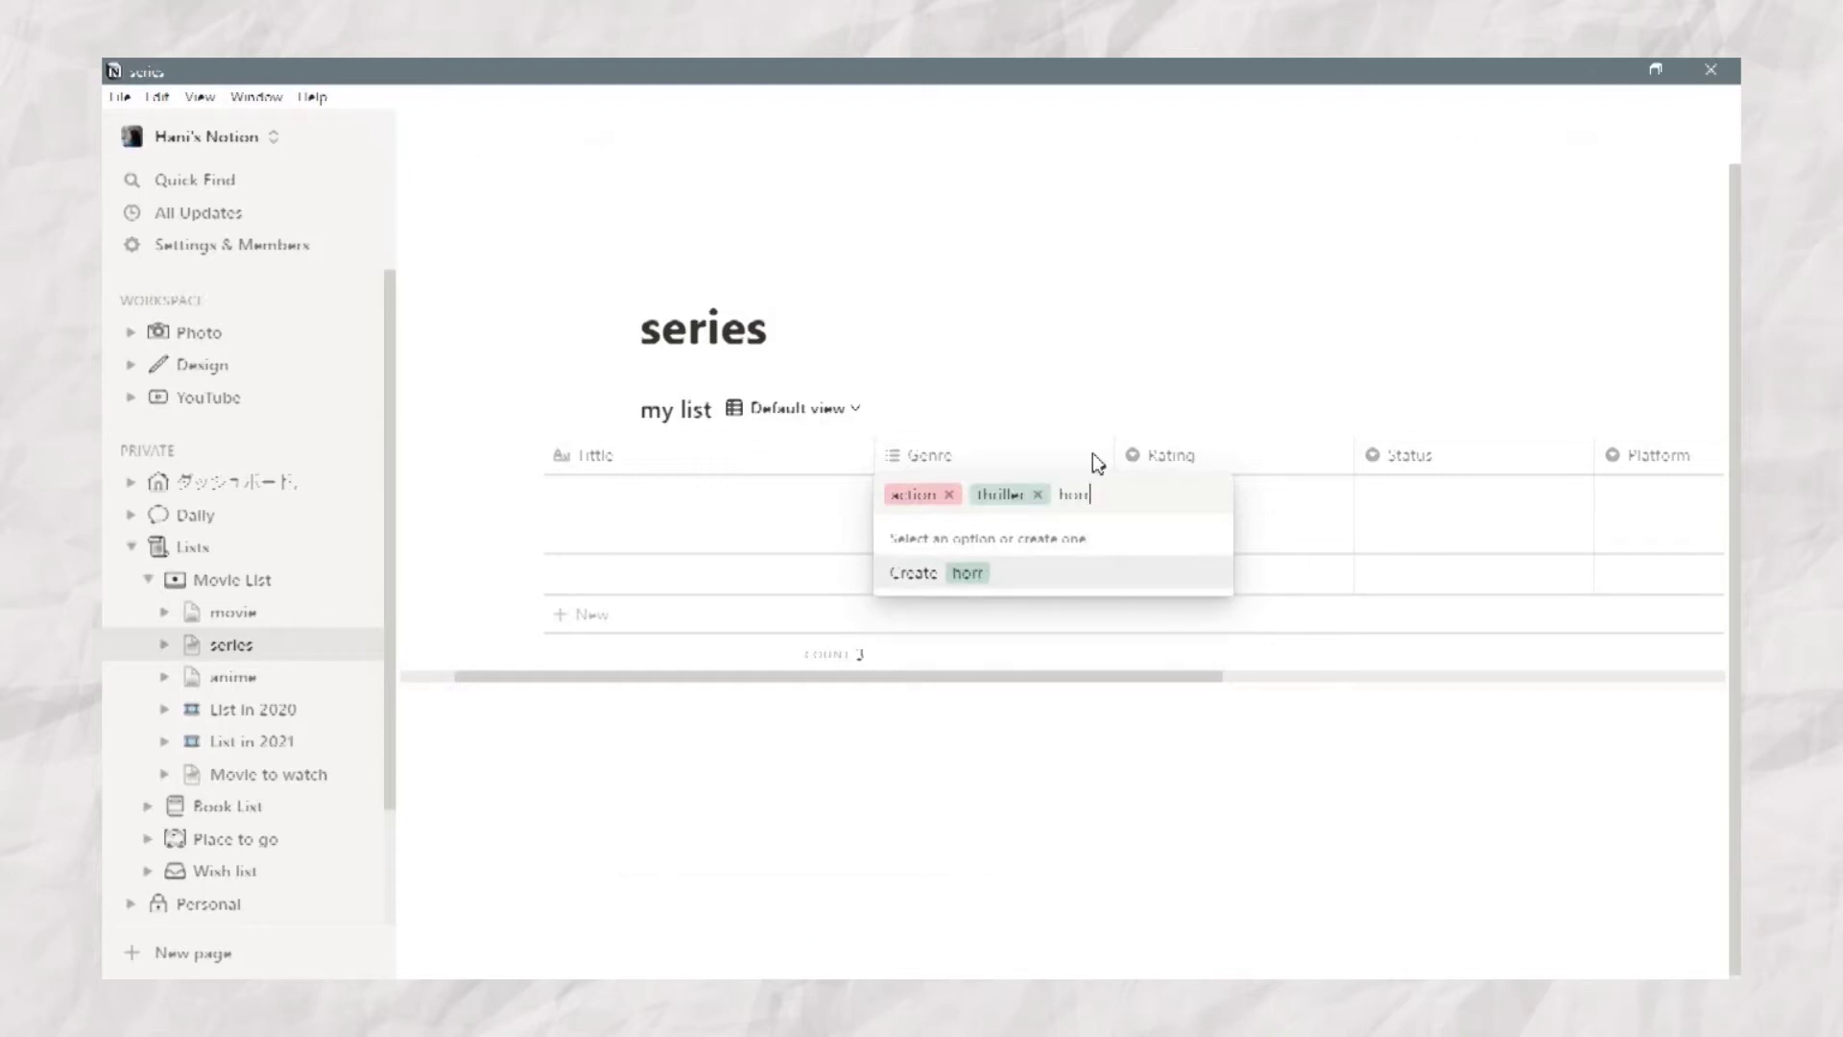
pyautogui.press('Return')
# Step: Create five more Genre options in the same cell: drama, comedy, fantasy, romance and sci-fi
pyautogui.write('drama')
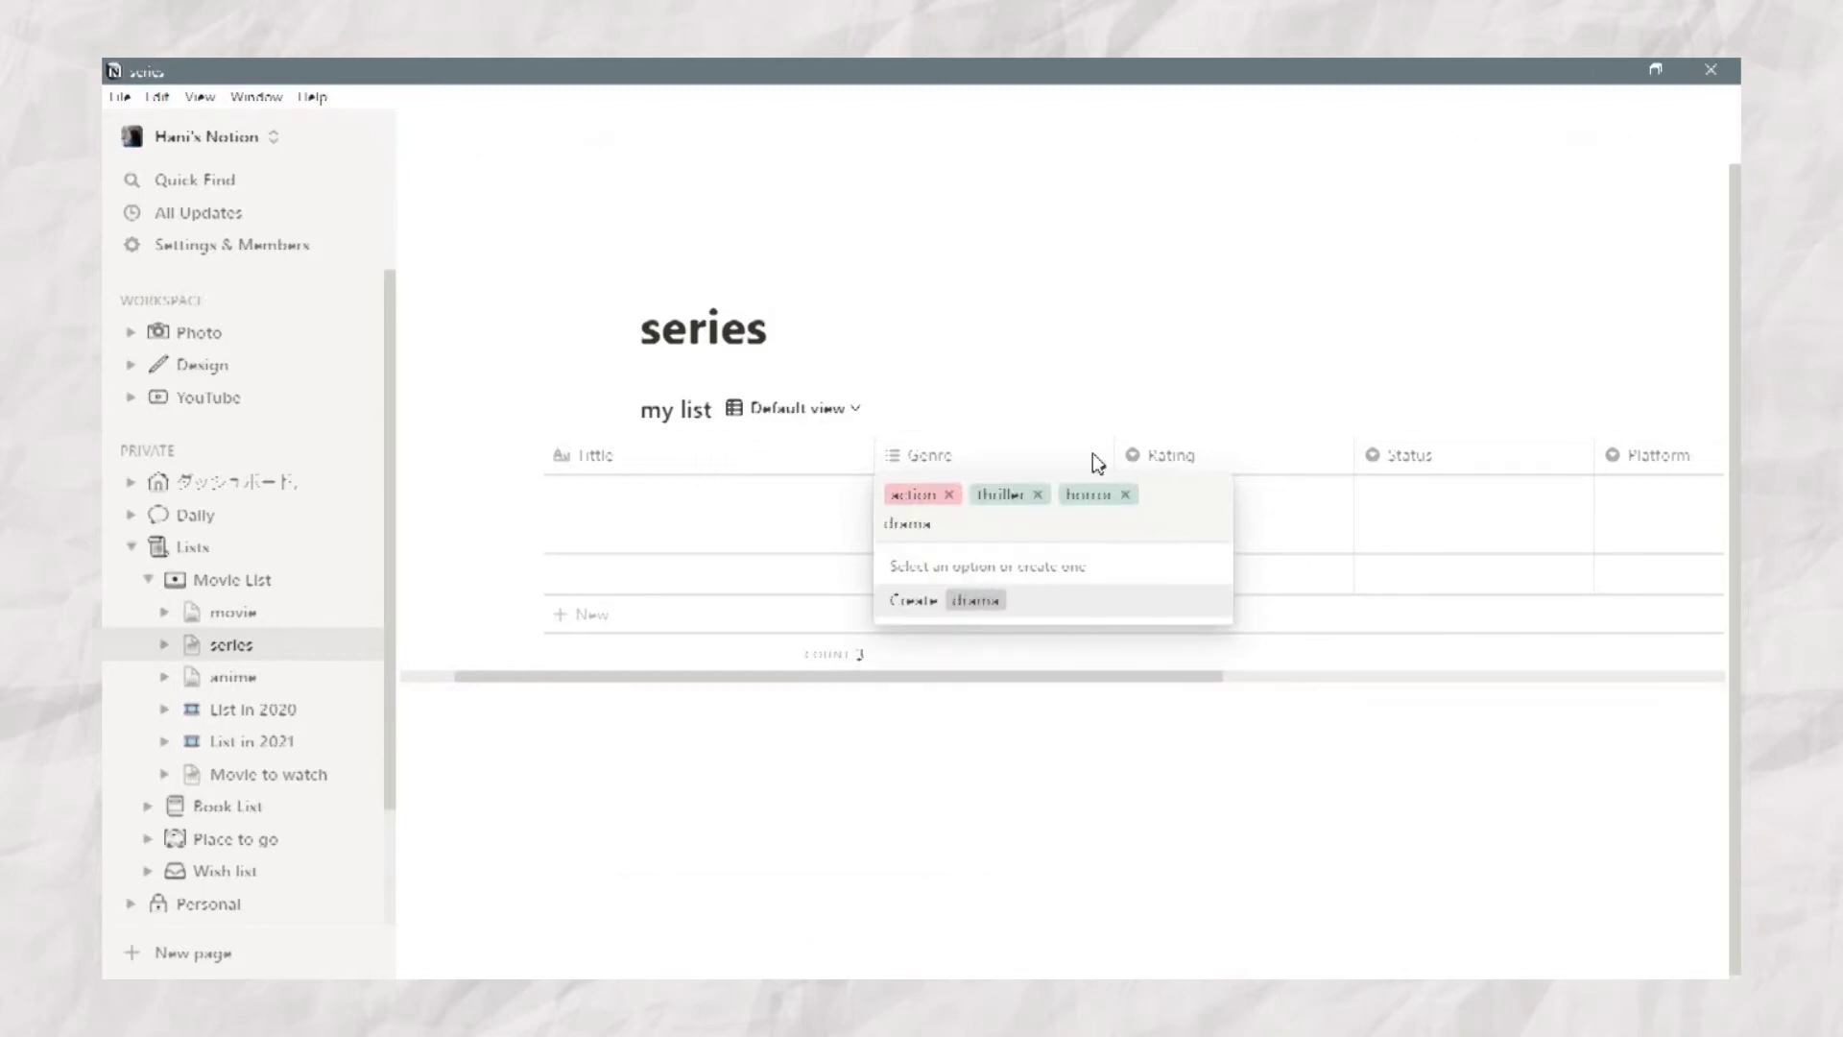
pyautogui.press('Return')
pyautogui.write('comedy')
pyautogui.press('Return')
pyautogui.write('fantasy')
pyautogui.press('Return')
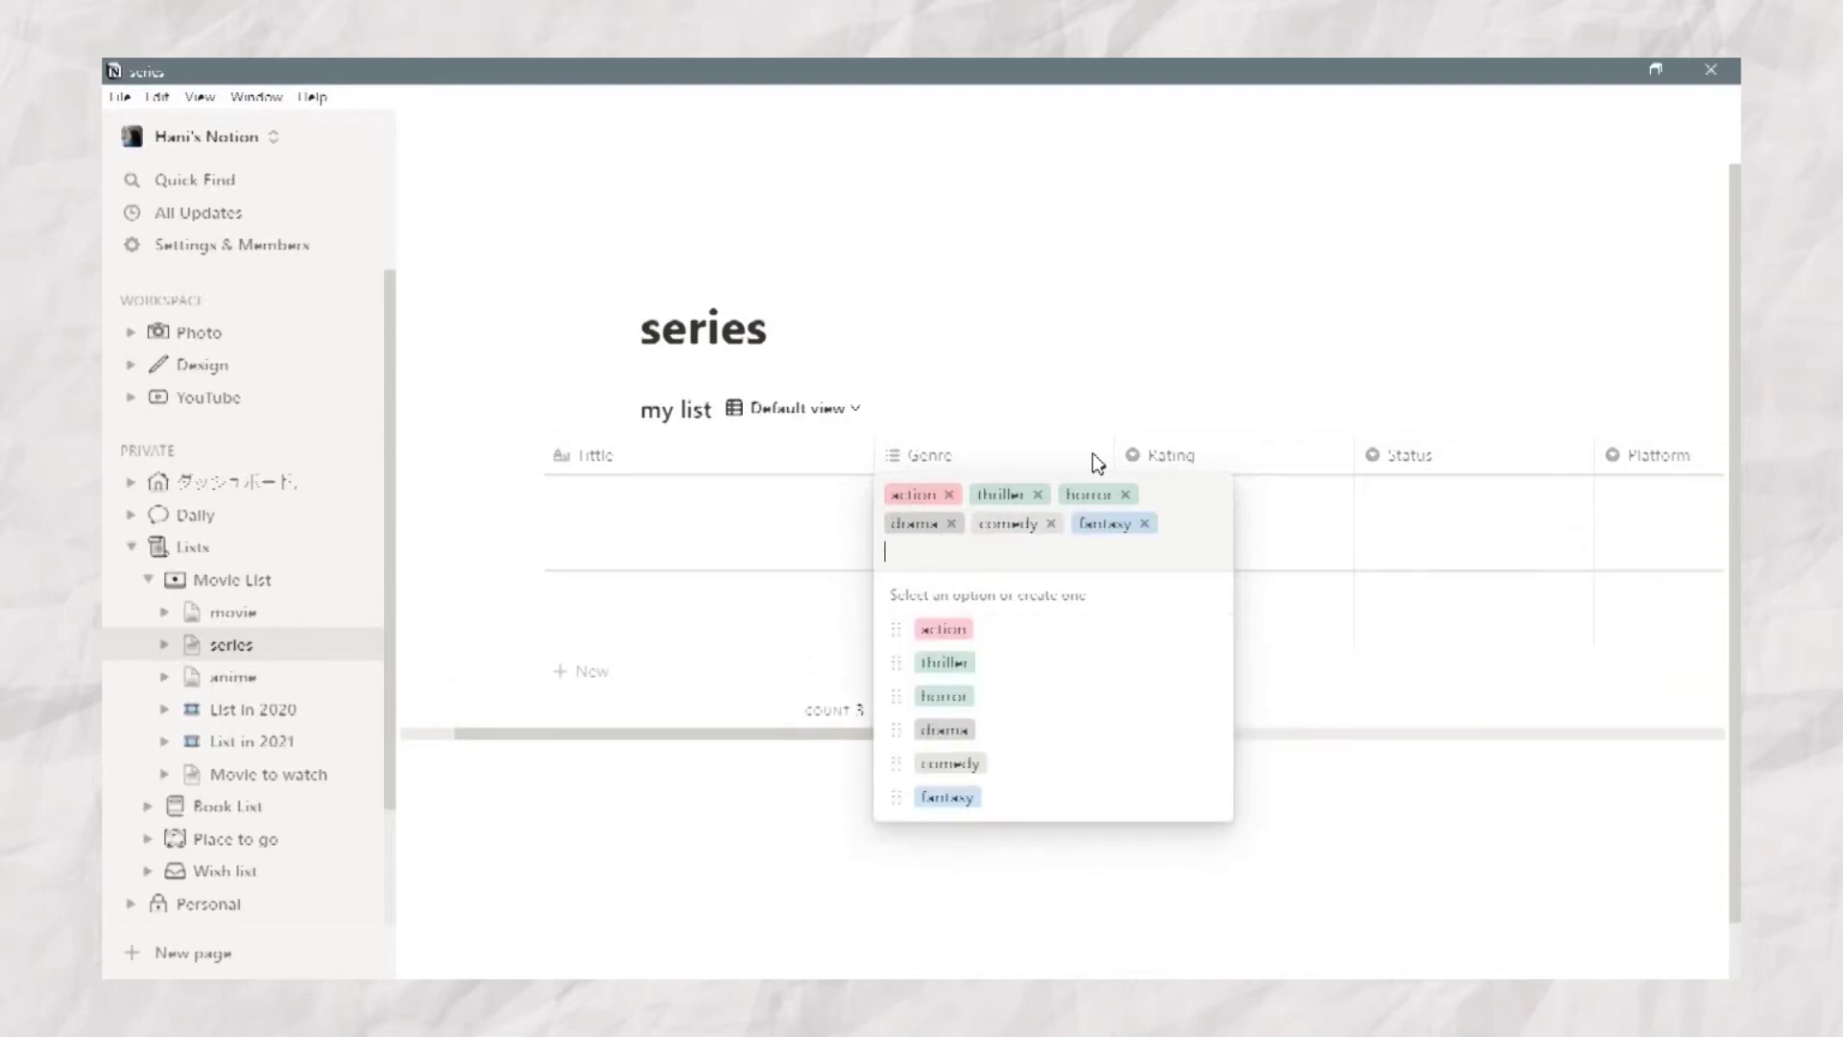
pyautogui.write('romance')
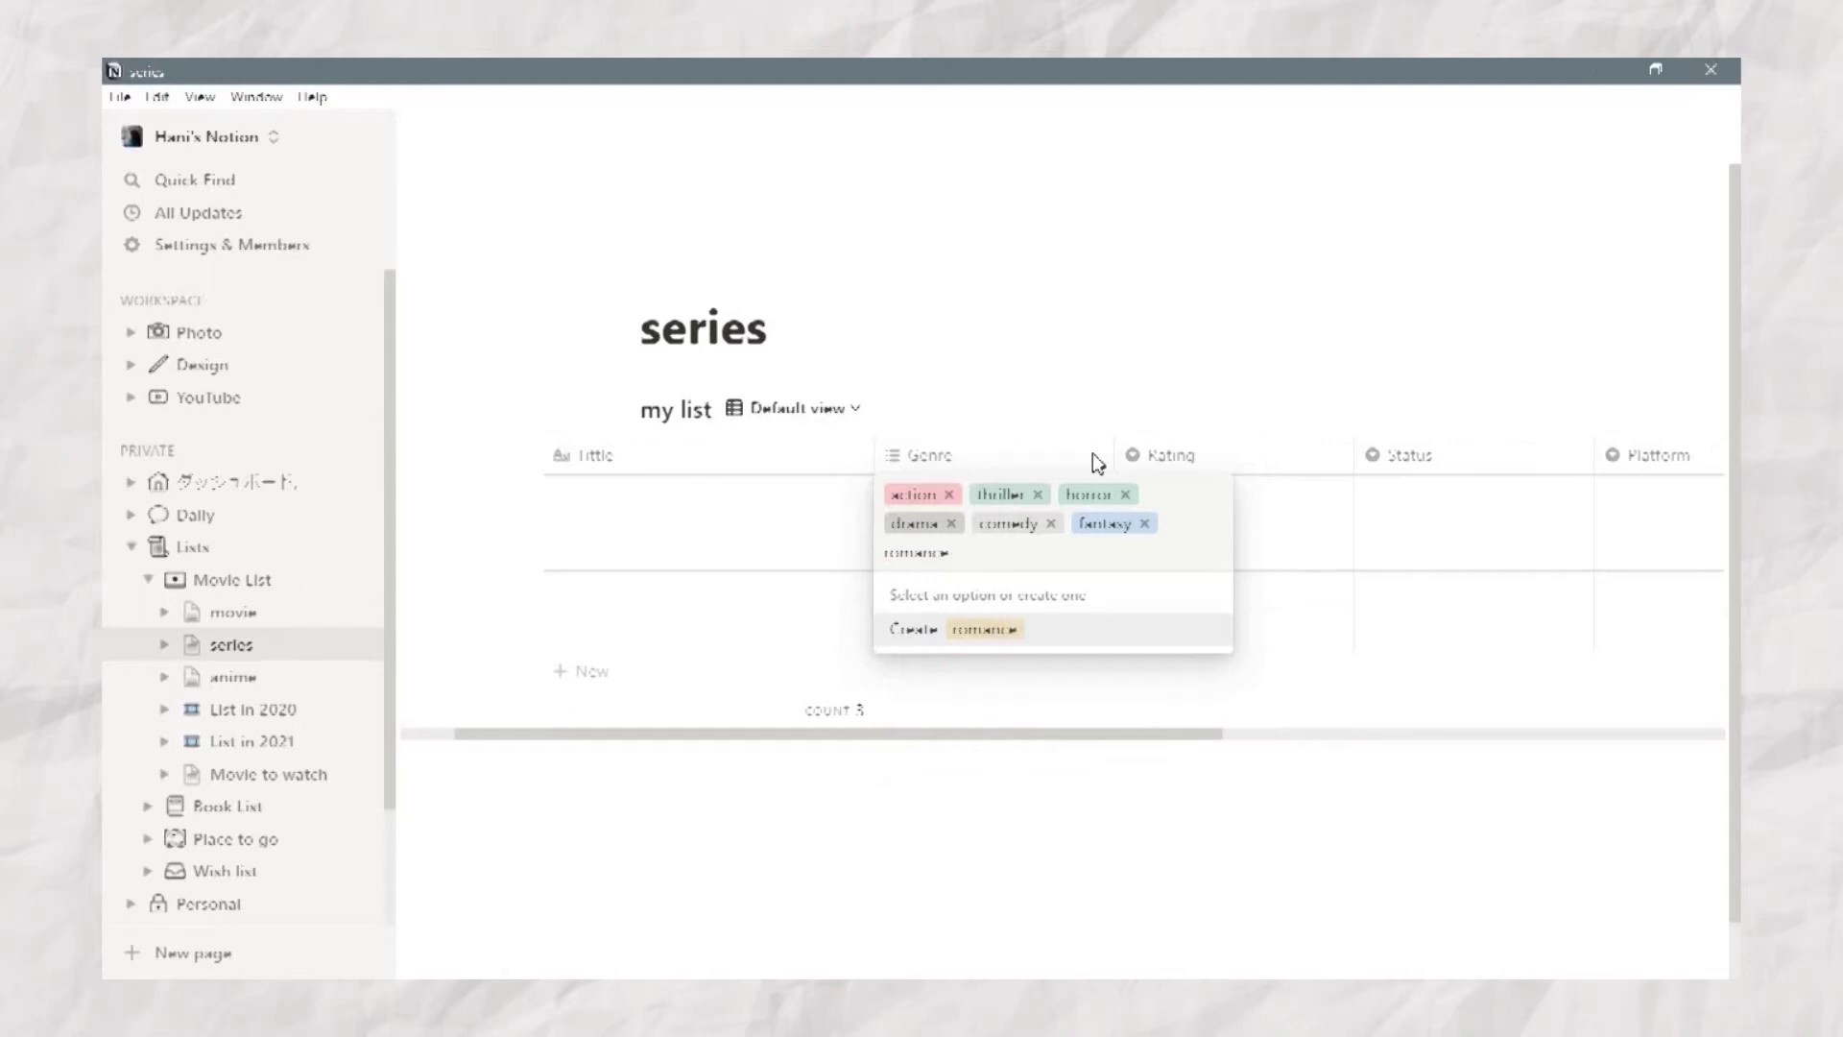
pyautogui.press('Return')
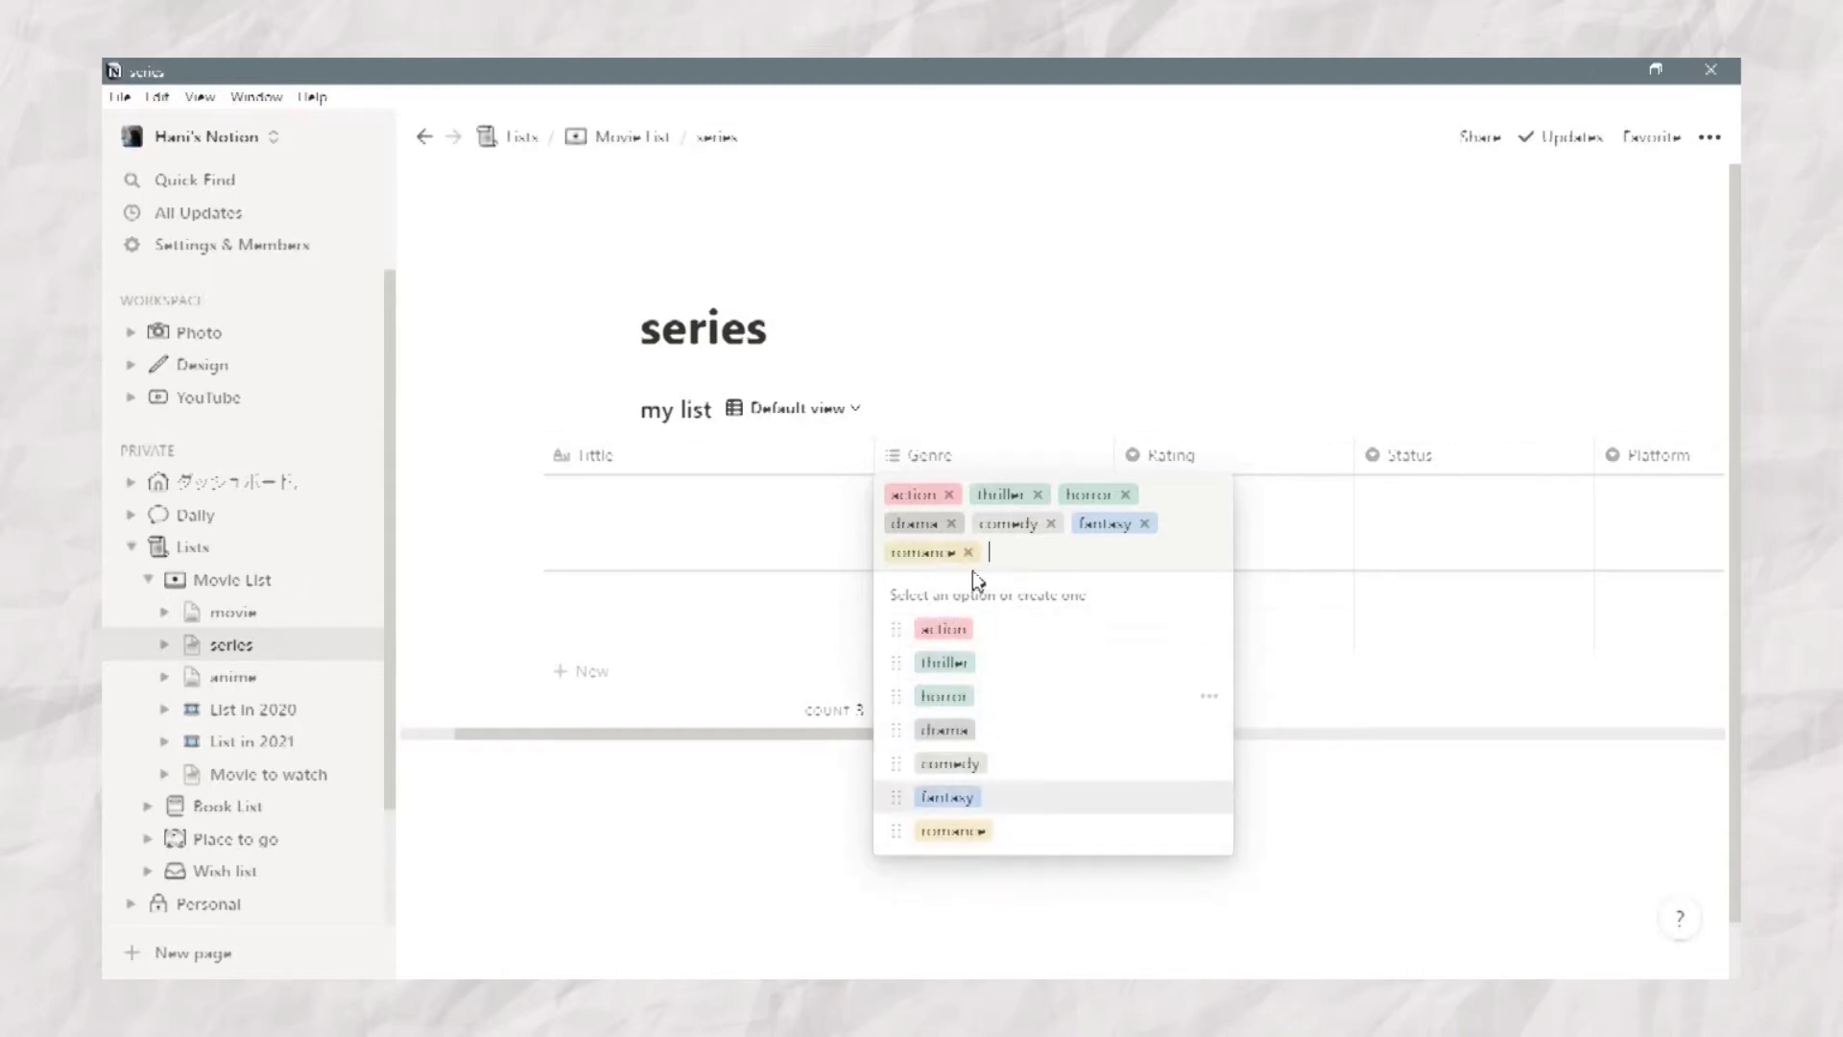
pyautogui.write('sci-fi')
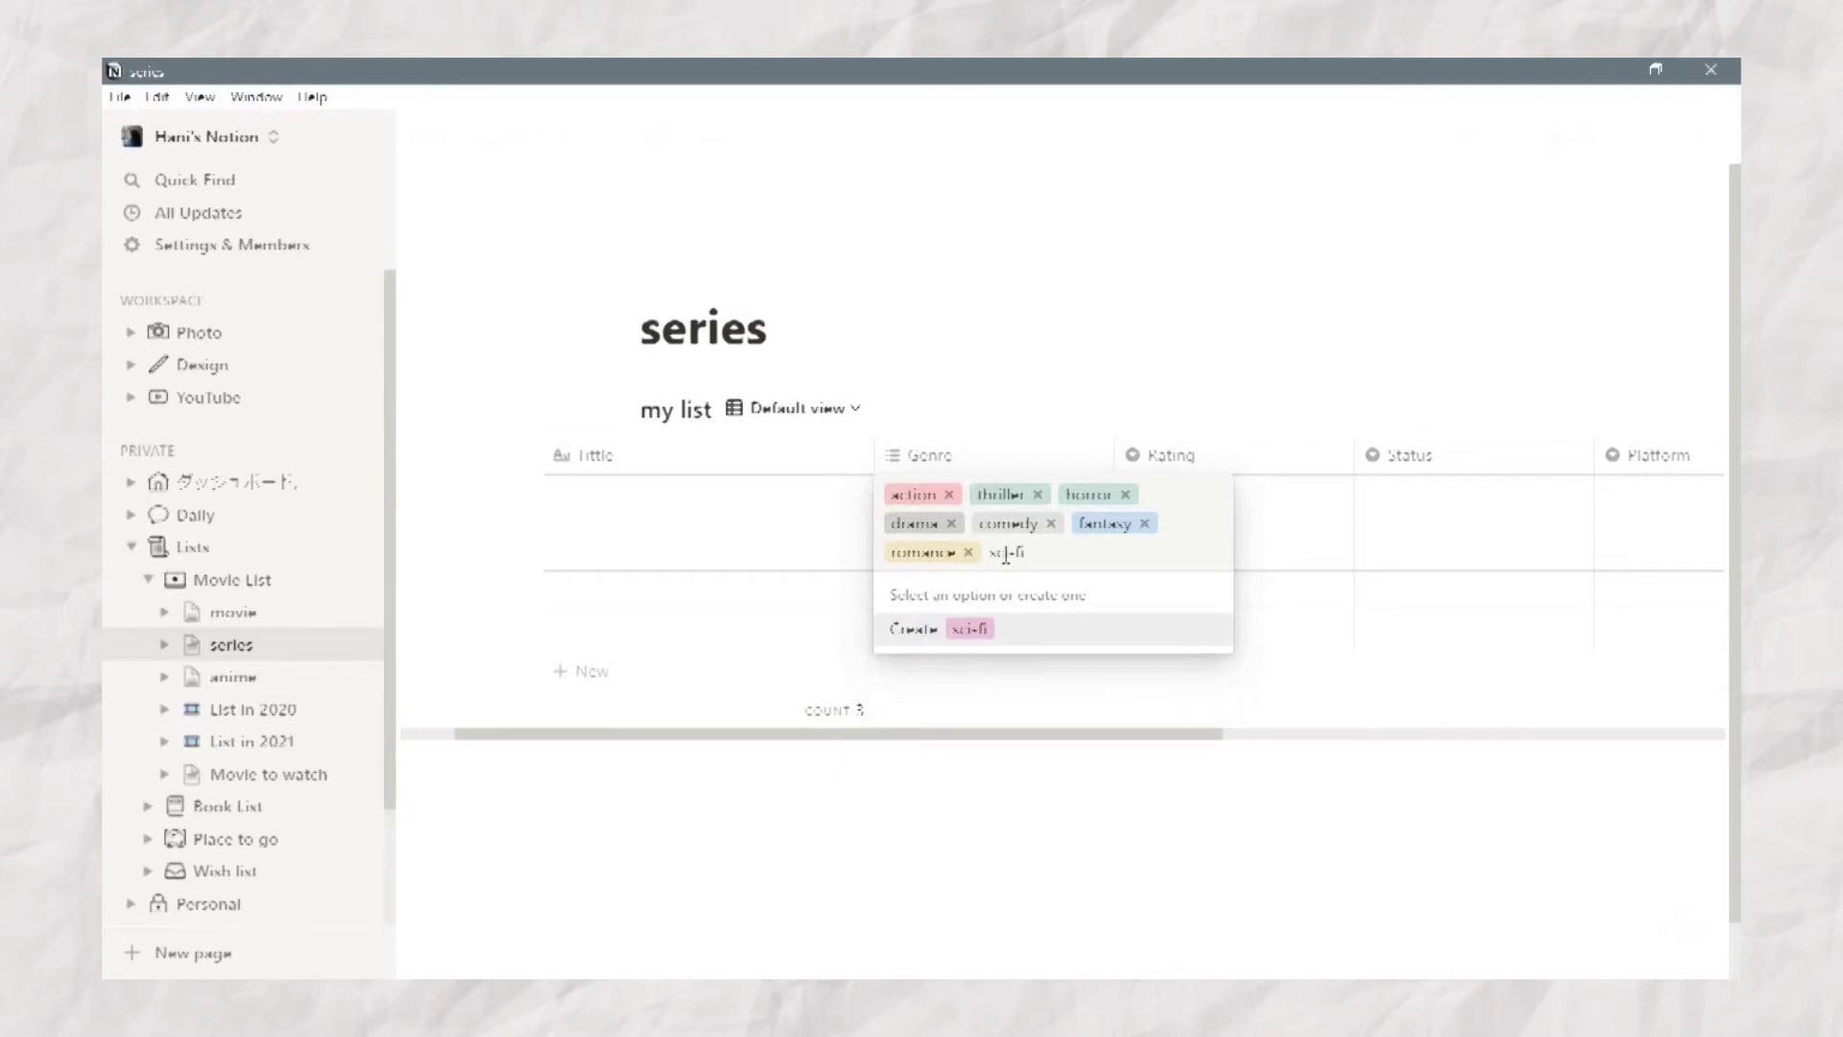
pyautogui.press('Return')
# Step: Remove all selected genre tags from the first row's Genre cell, keeping the options in the list
pyautogui.click(969, 553)
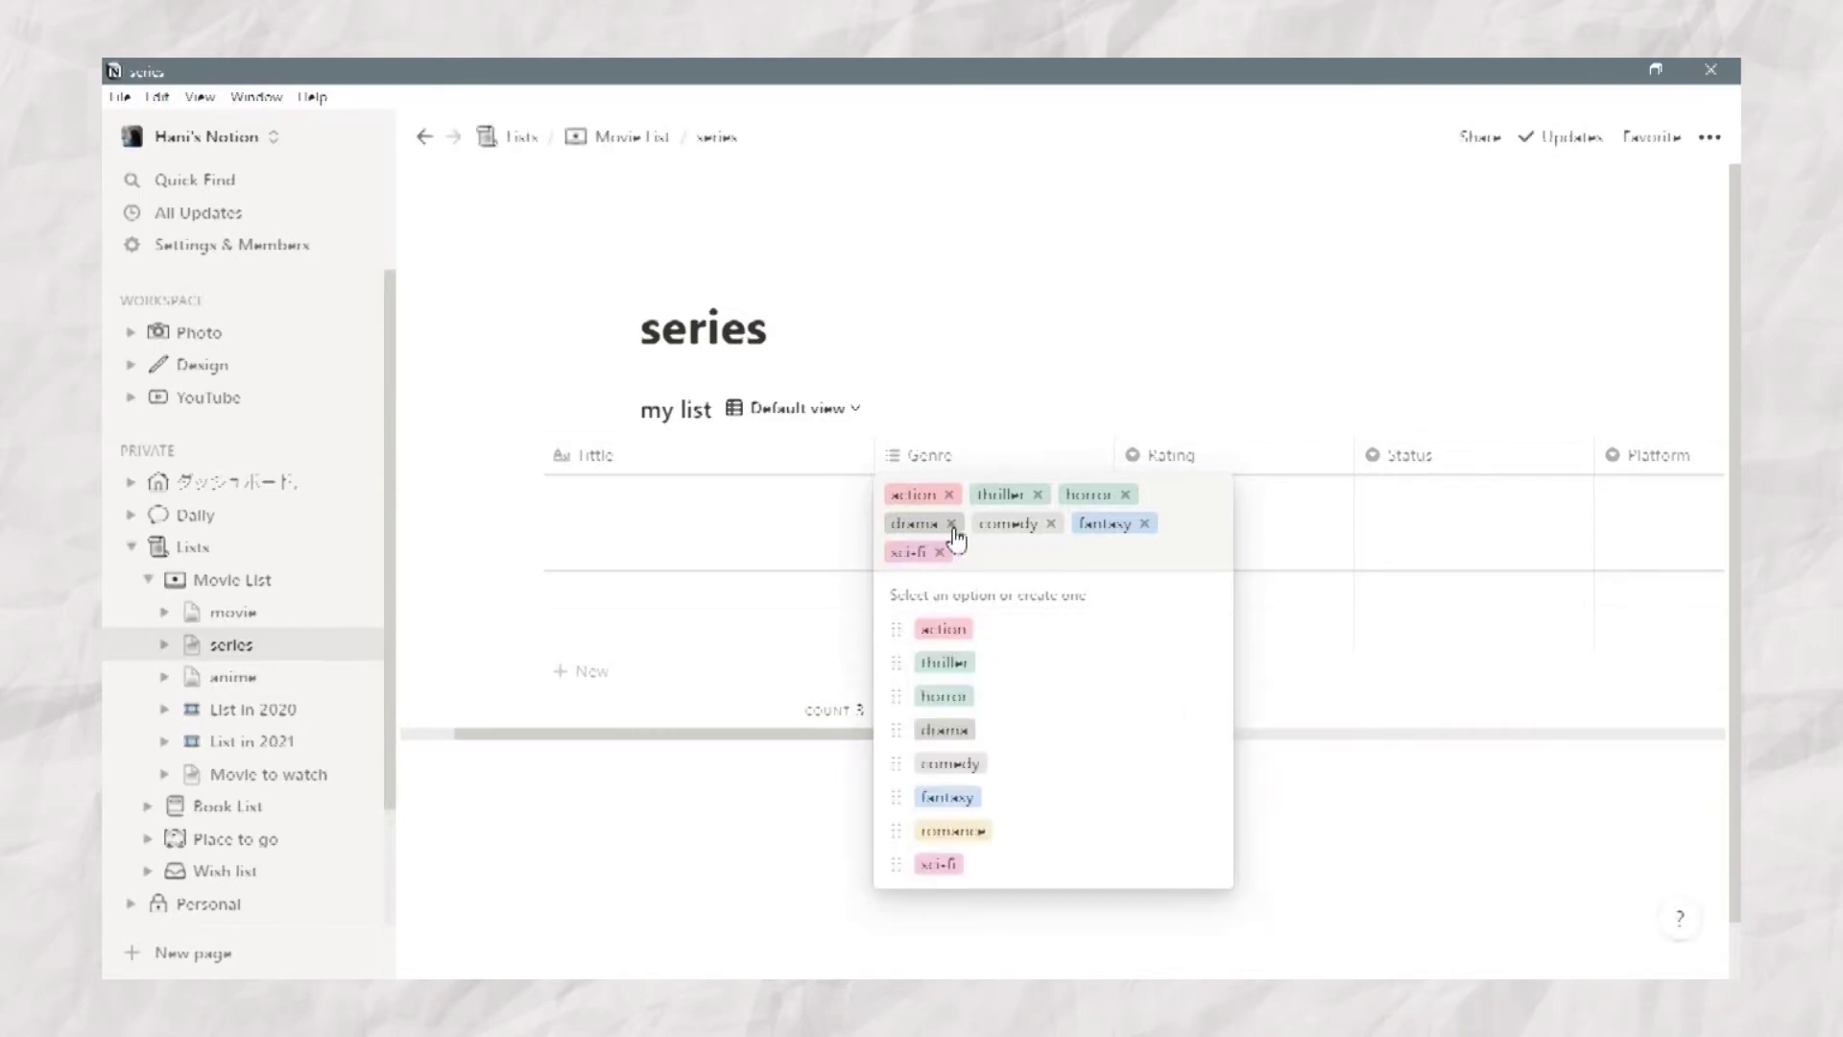
pyautogui.click(950, 524)
pyautogui.click(963, 524)
pyautogui.click(948, 494)
pyautogui.click(953, 494)
pyautogui.click(950, 494)
pyautogui.click(958, 494)
pyautogui.click(939, 495)
pyautogui.press('Escape')
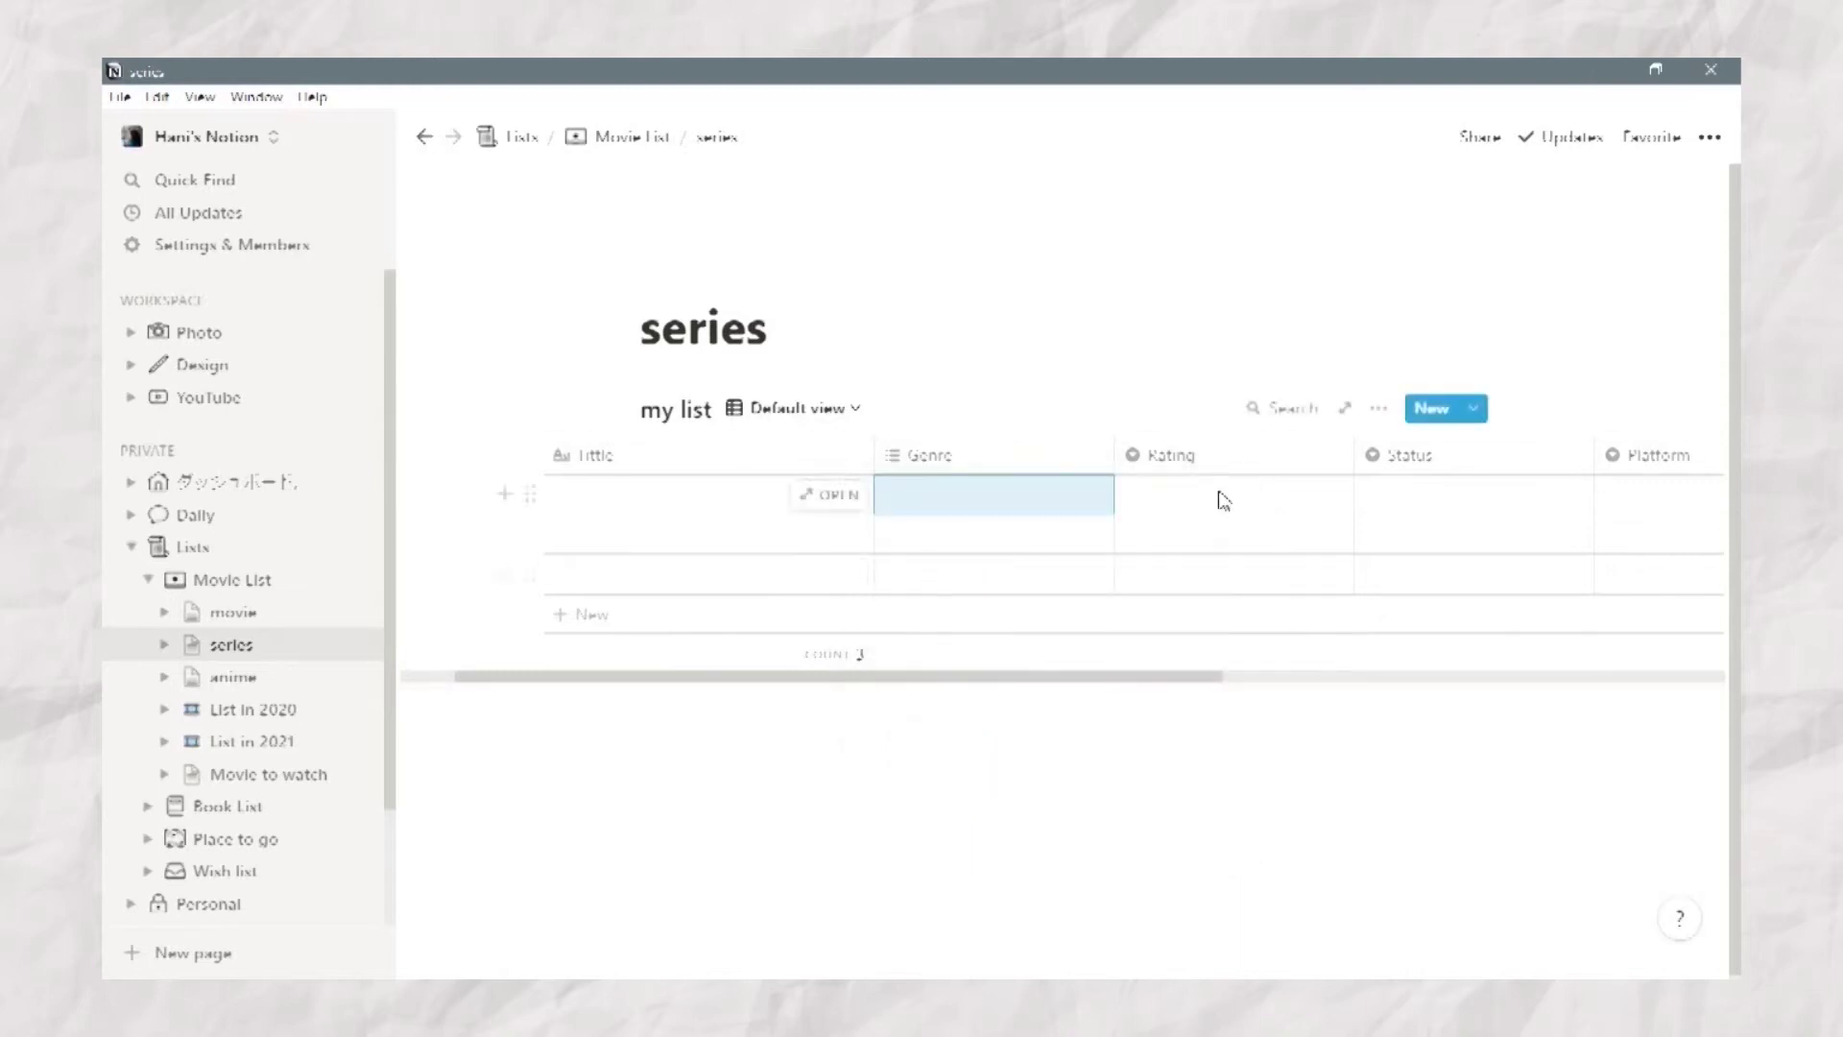
# Step: Try the five-star and two-star options in the first row's Rating cell and clear the cell again
pyautogui.click(1219, 494)
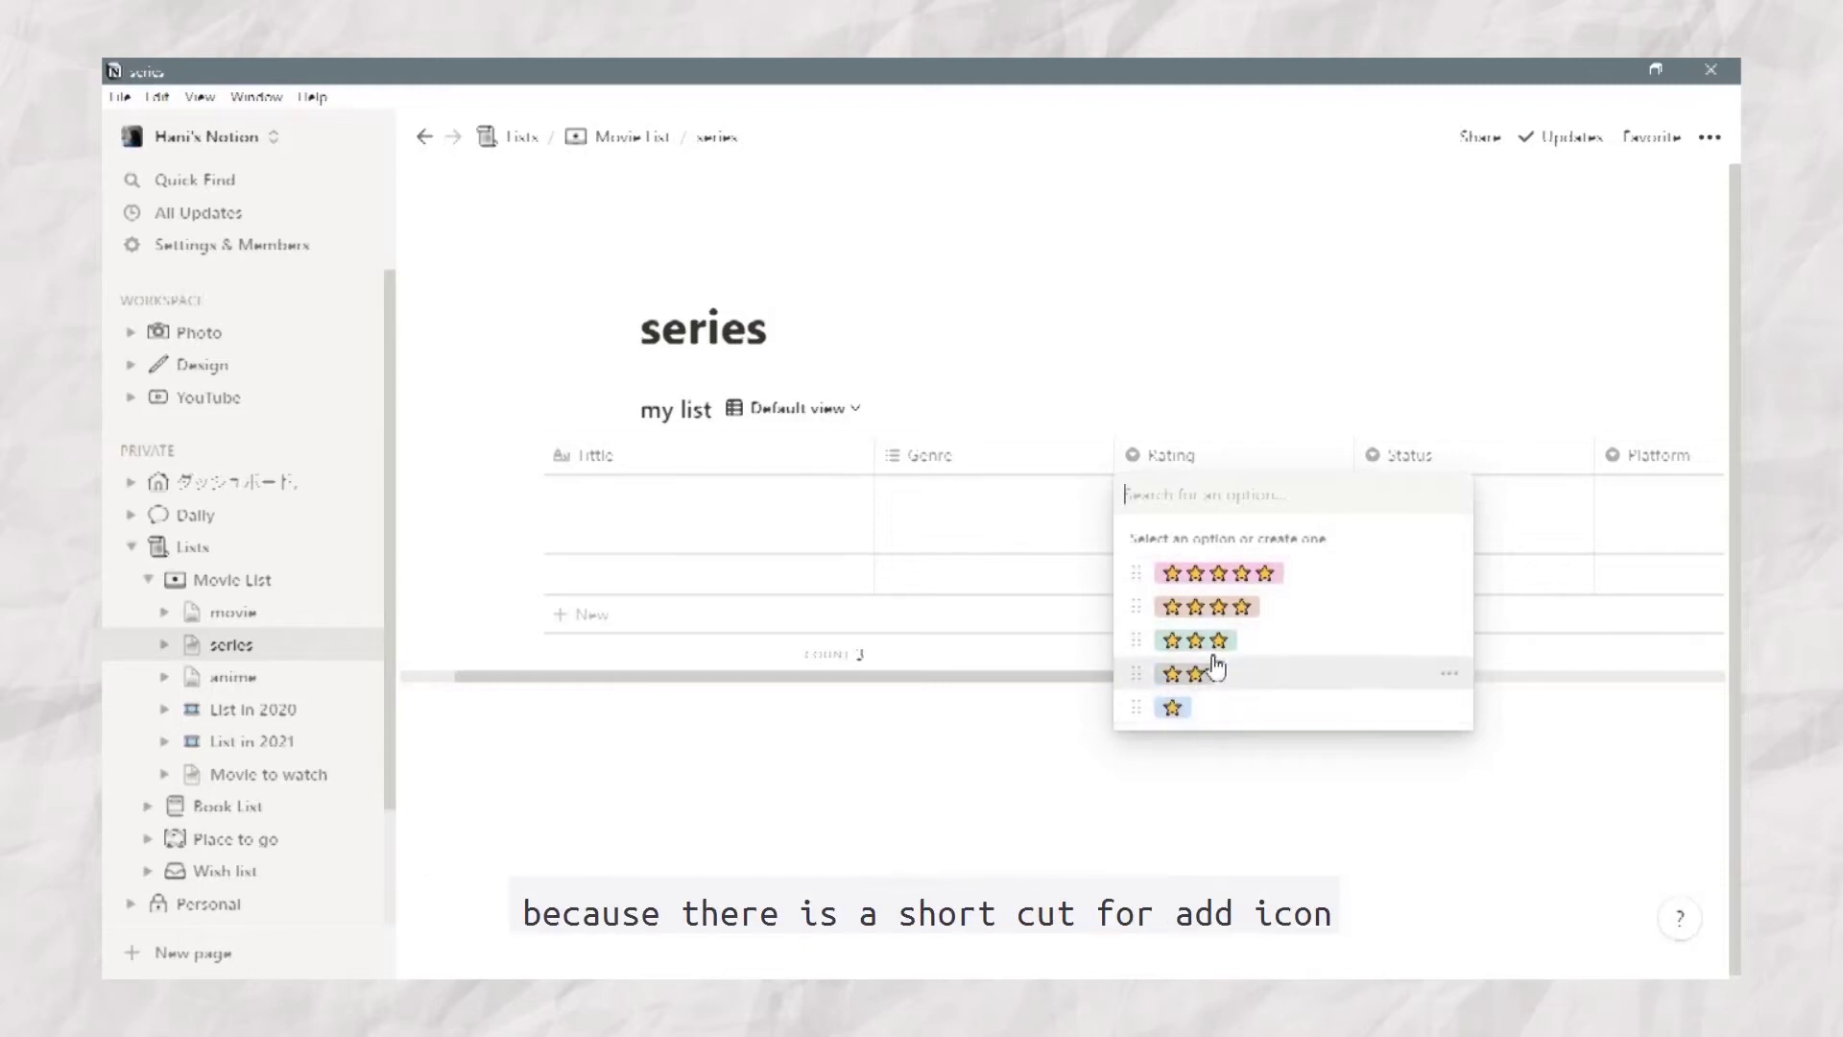
pyautogui.click(1310, 576)
pyautogui.click(1277, 493)
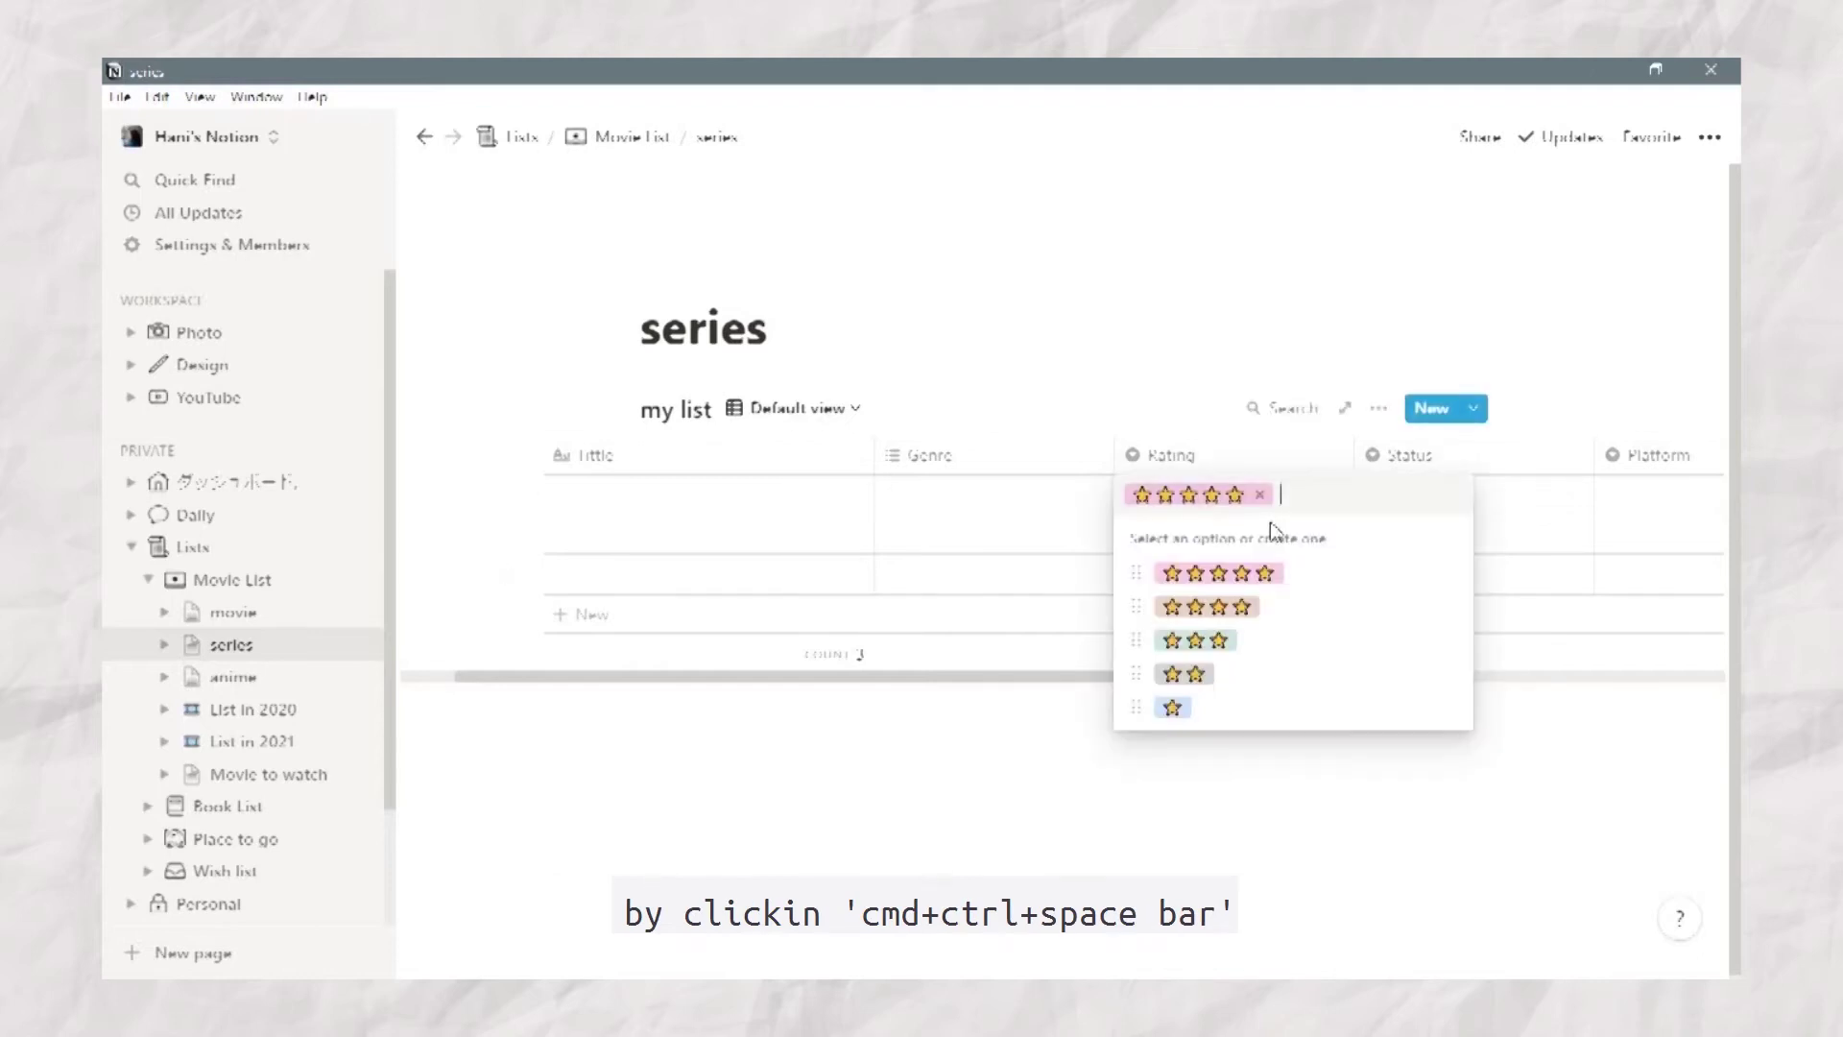
pyautogui.click(1241, 676)
pyautogui.click(1191, 496)
pyautogui.press('Escape')
# Step: Create the Status options want to watch and currently watching in the first row's Status cell
pyautogui.click(1450, 500)
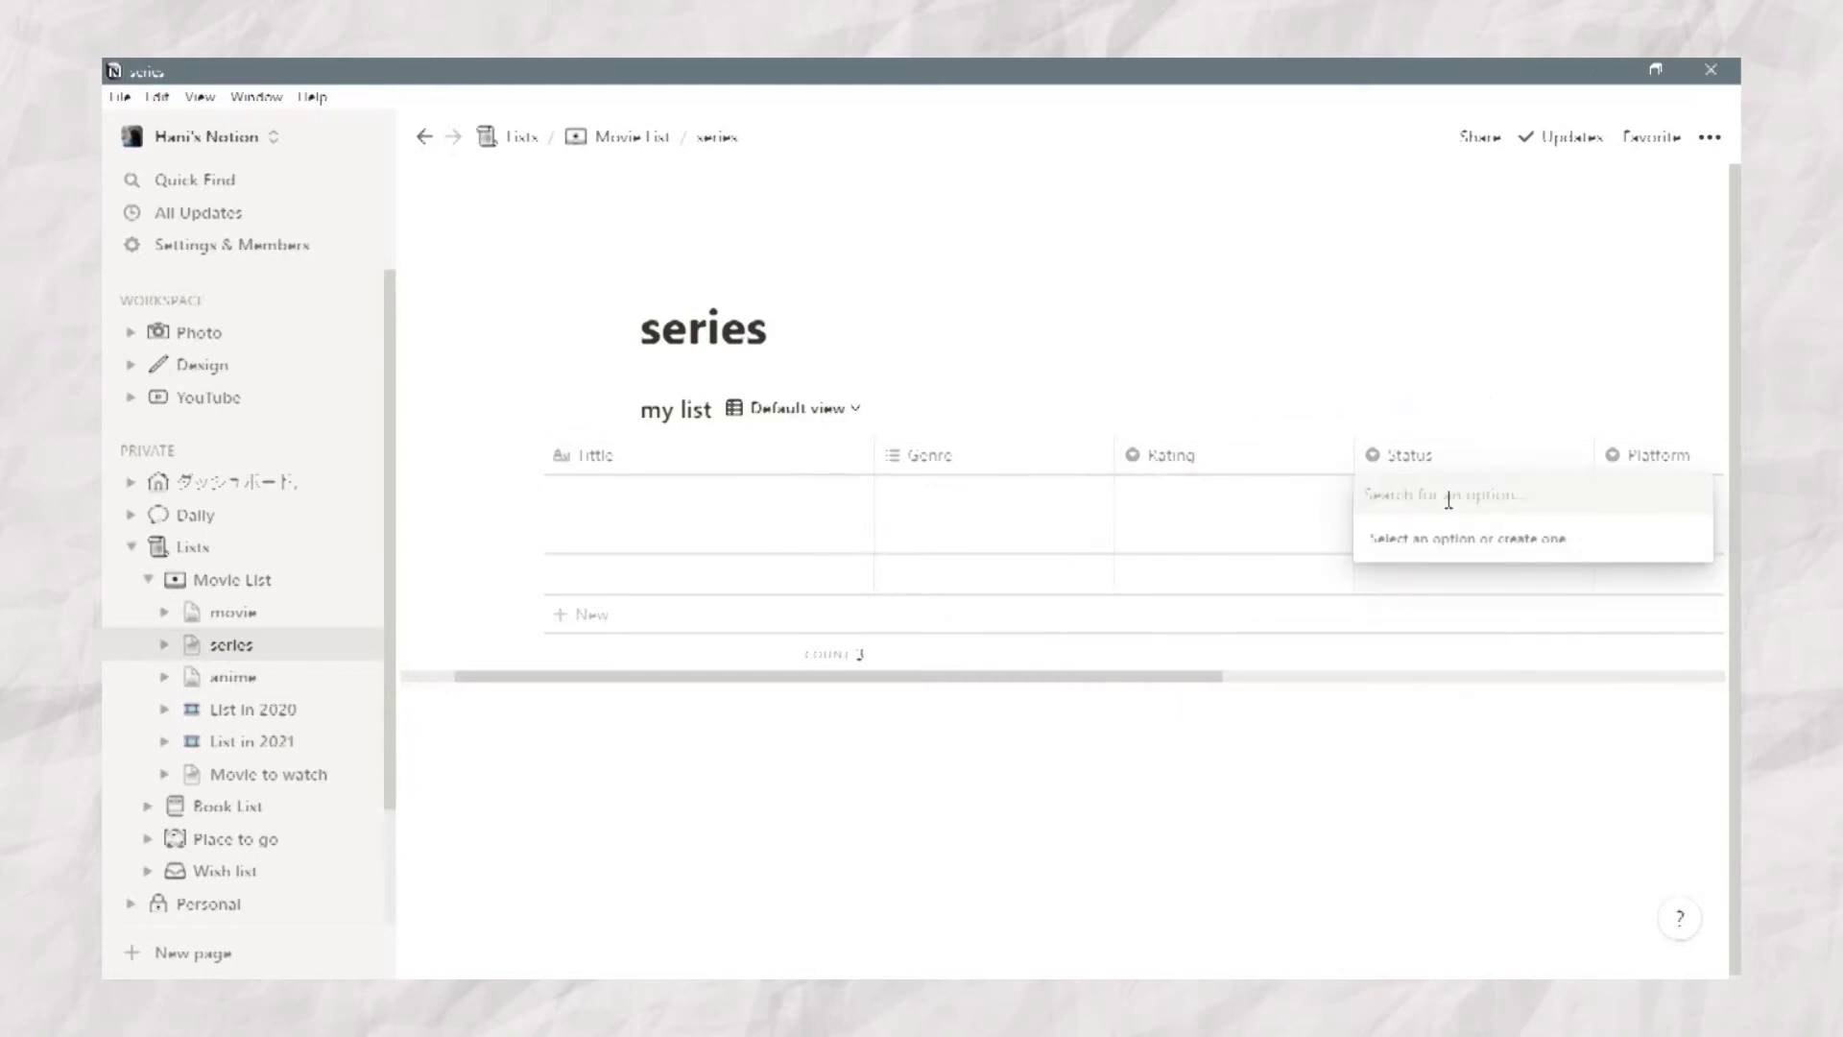
pyautogui.write('want')
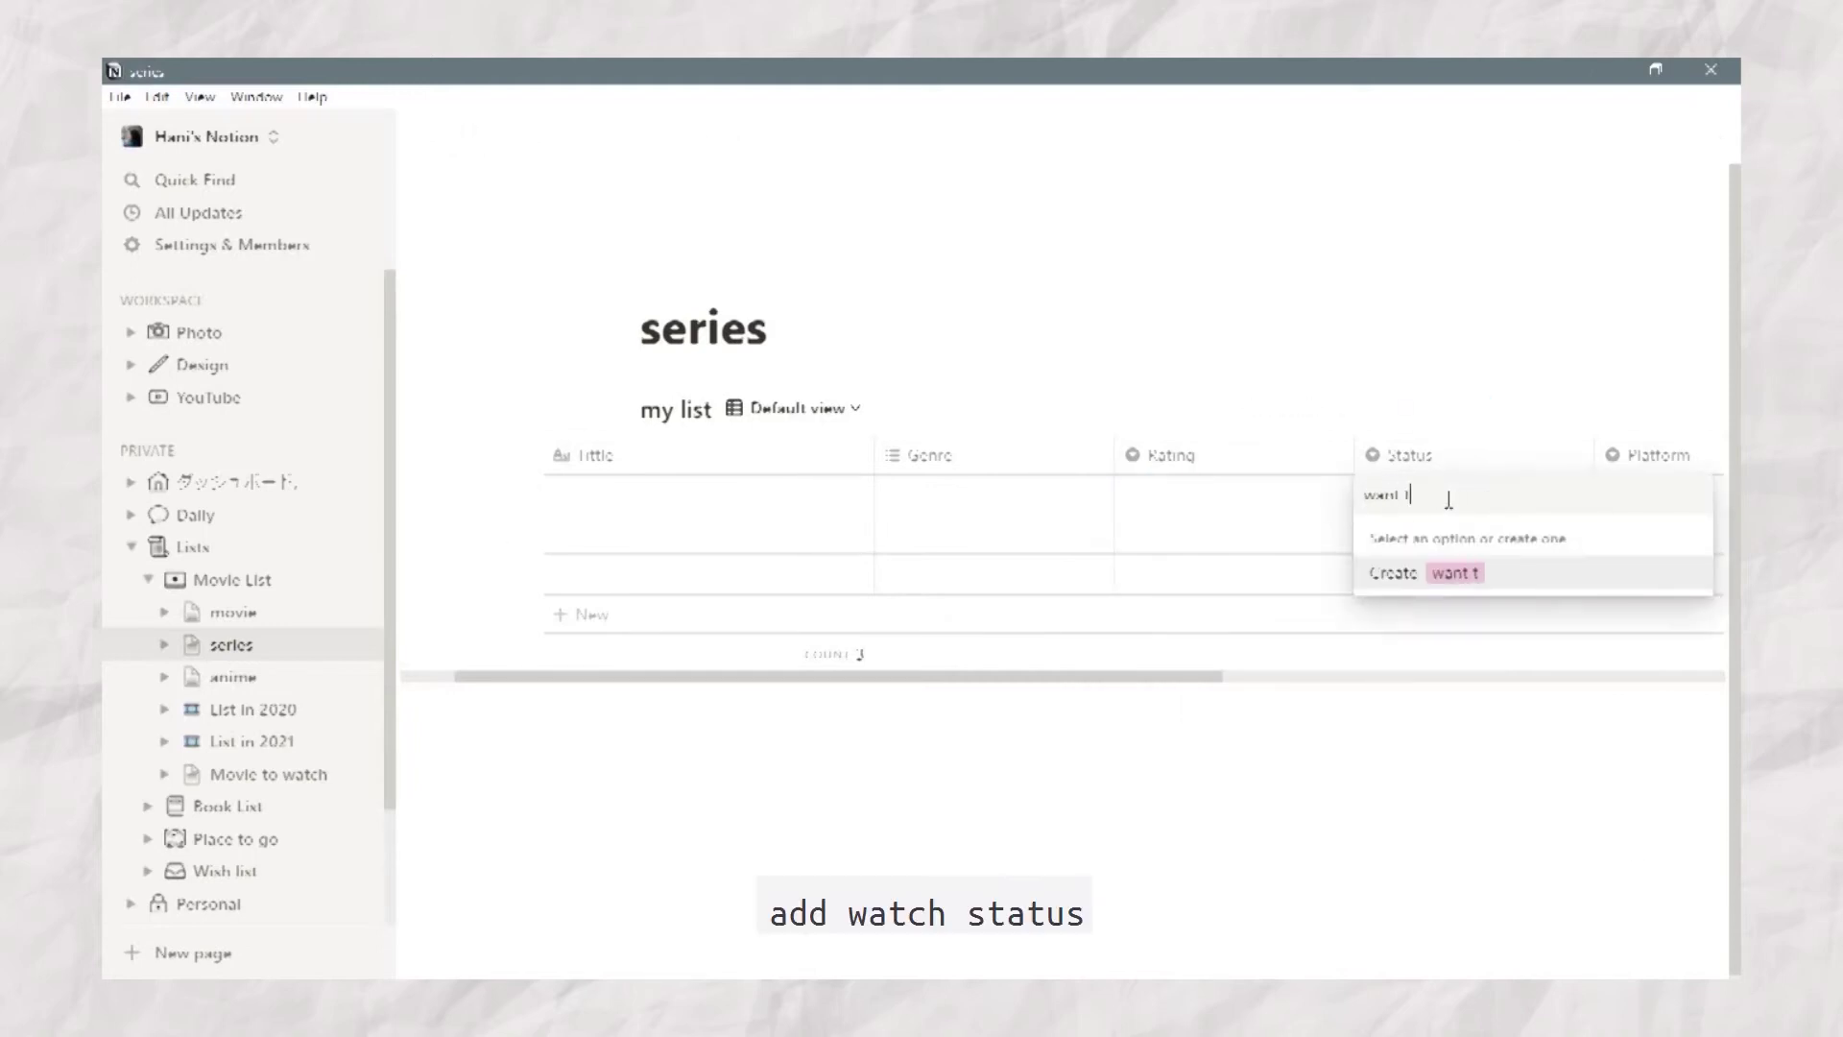
pyautogui.write('tch')
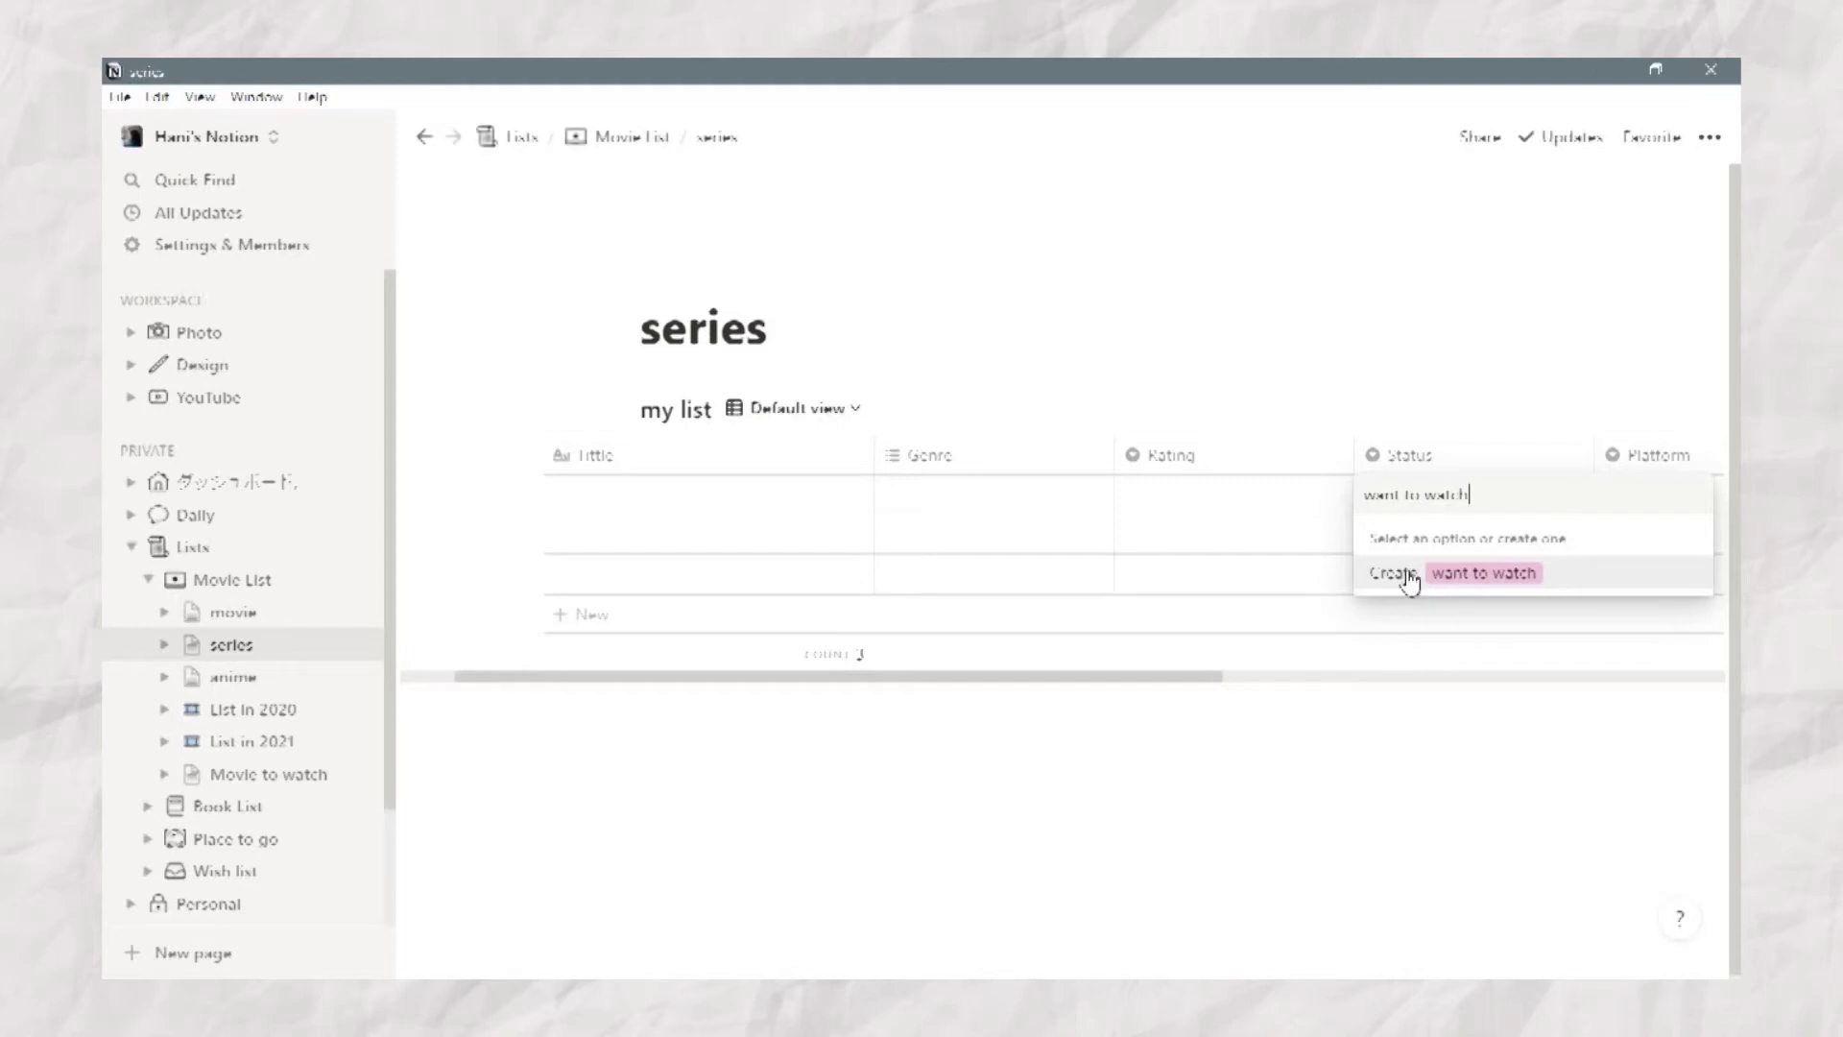
pyautogui.click(1406, 574)
pyautogui.click(1517, 498)
pyautogui.write('currently')
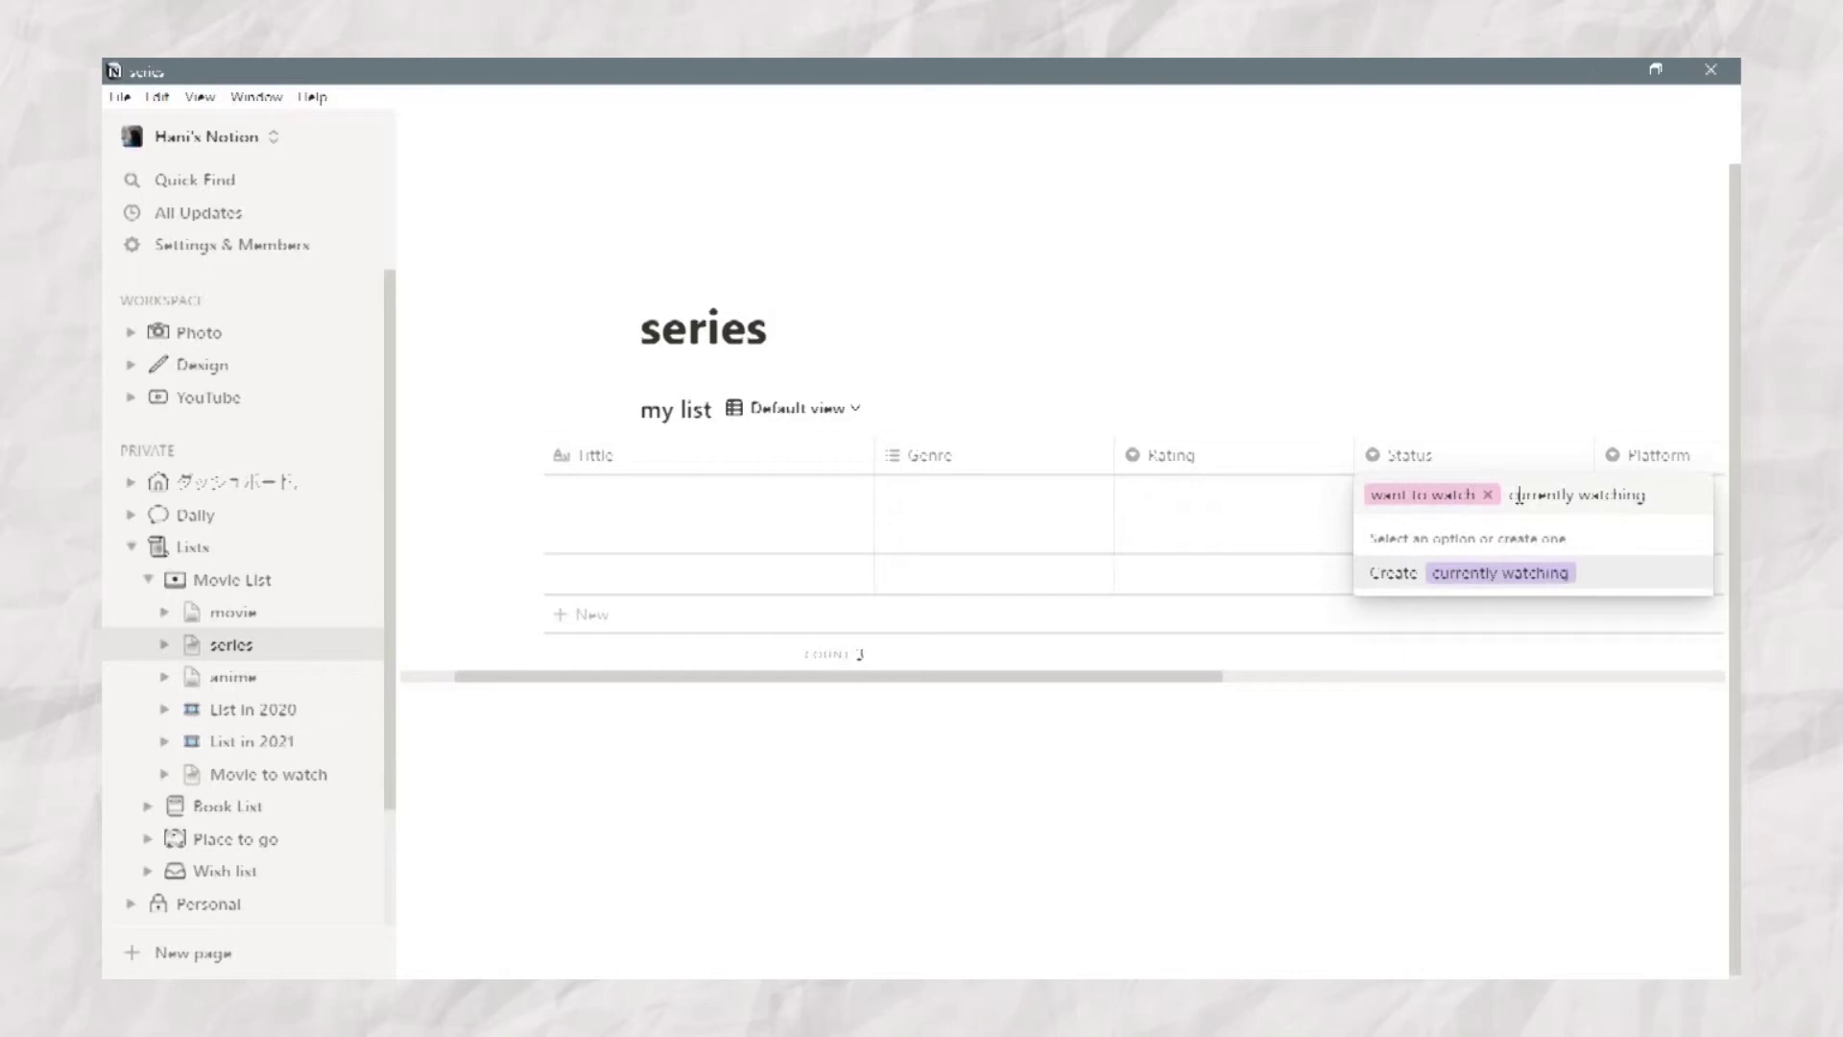
pyautogui.press('Return')
# Step: Create three more Status options in the same cell: watched, rewatched and pending, and reopen the option list
pyautogui.click(1551, 500)
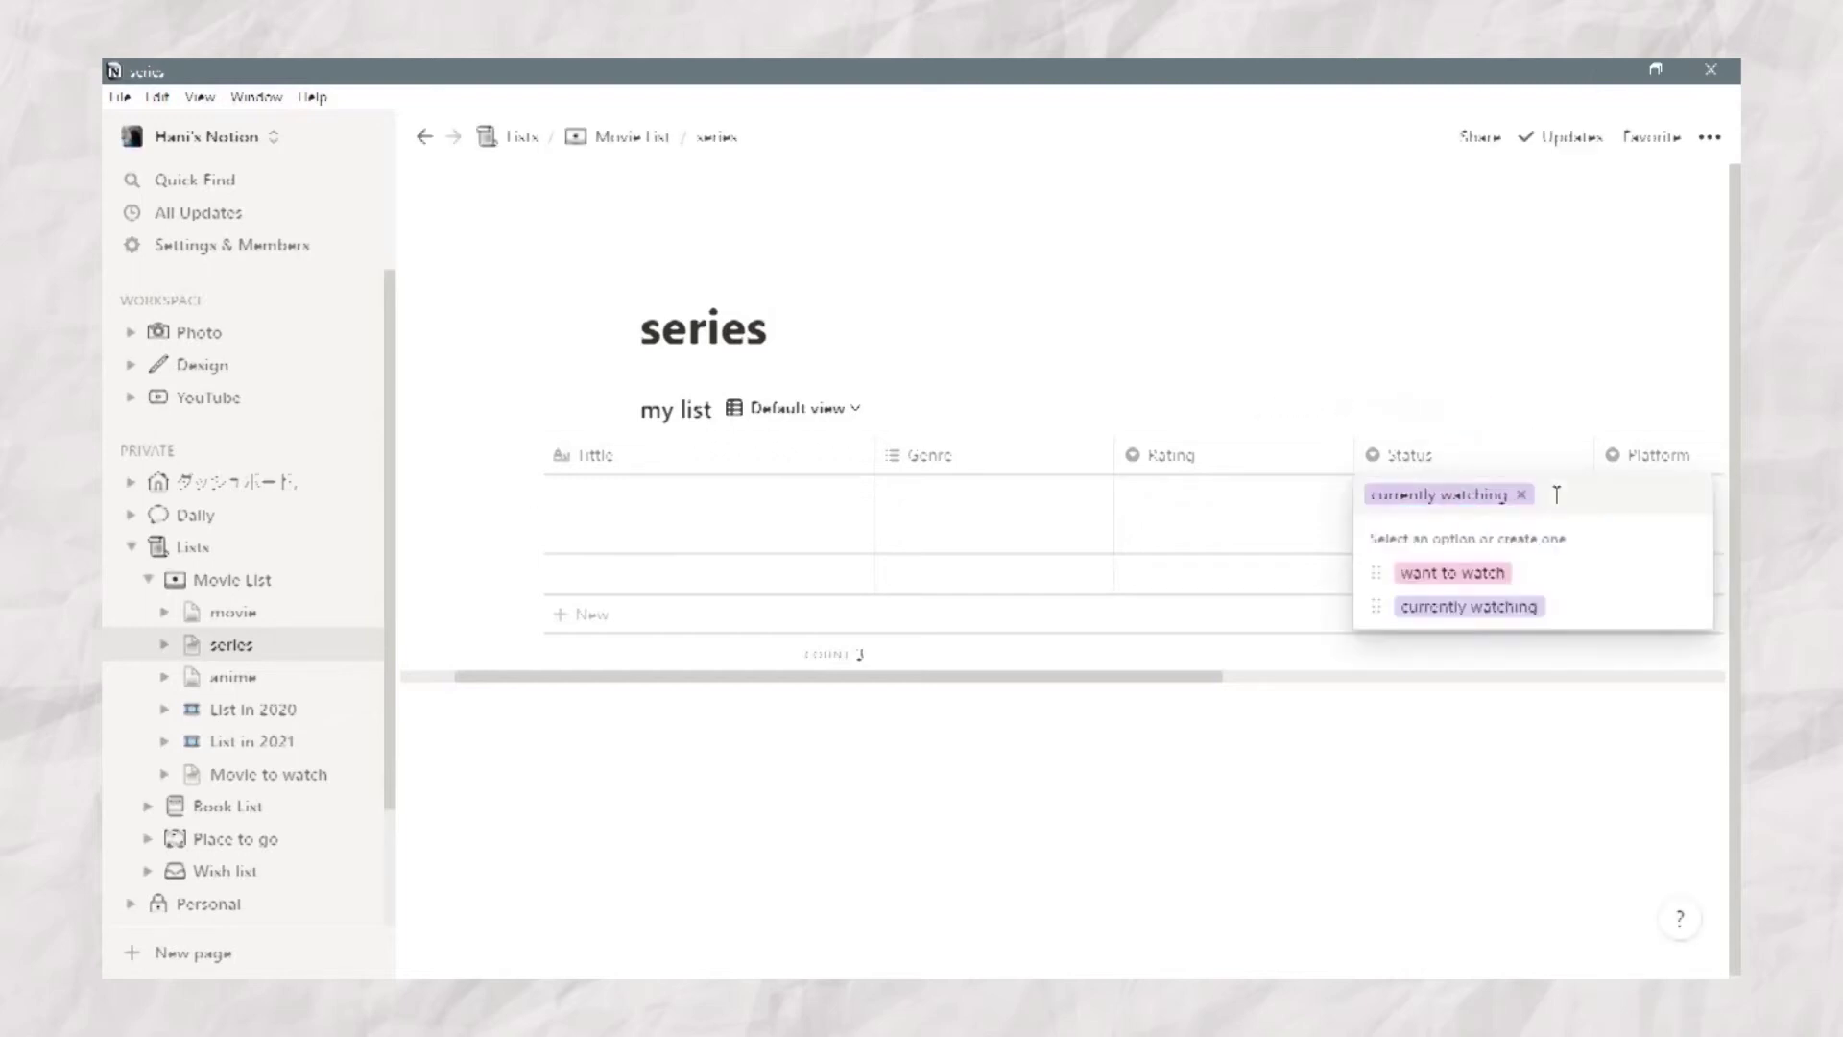
pyautogui.write('watched')
pyautogui.press('Return')
pyautogui.click(1558, 499)
pyautogui.write('rewatched')
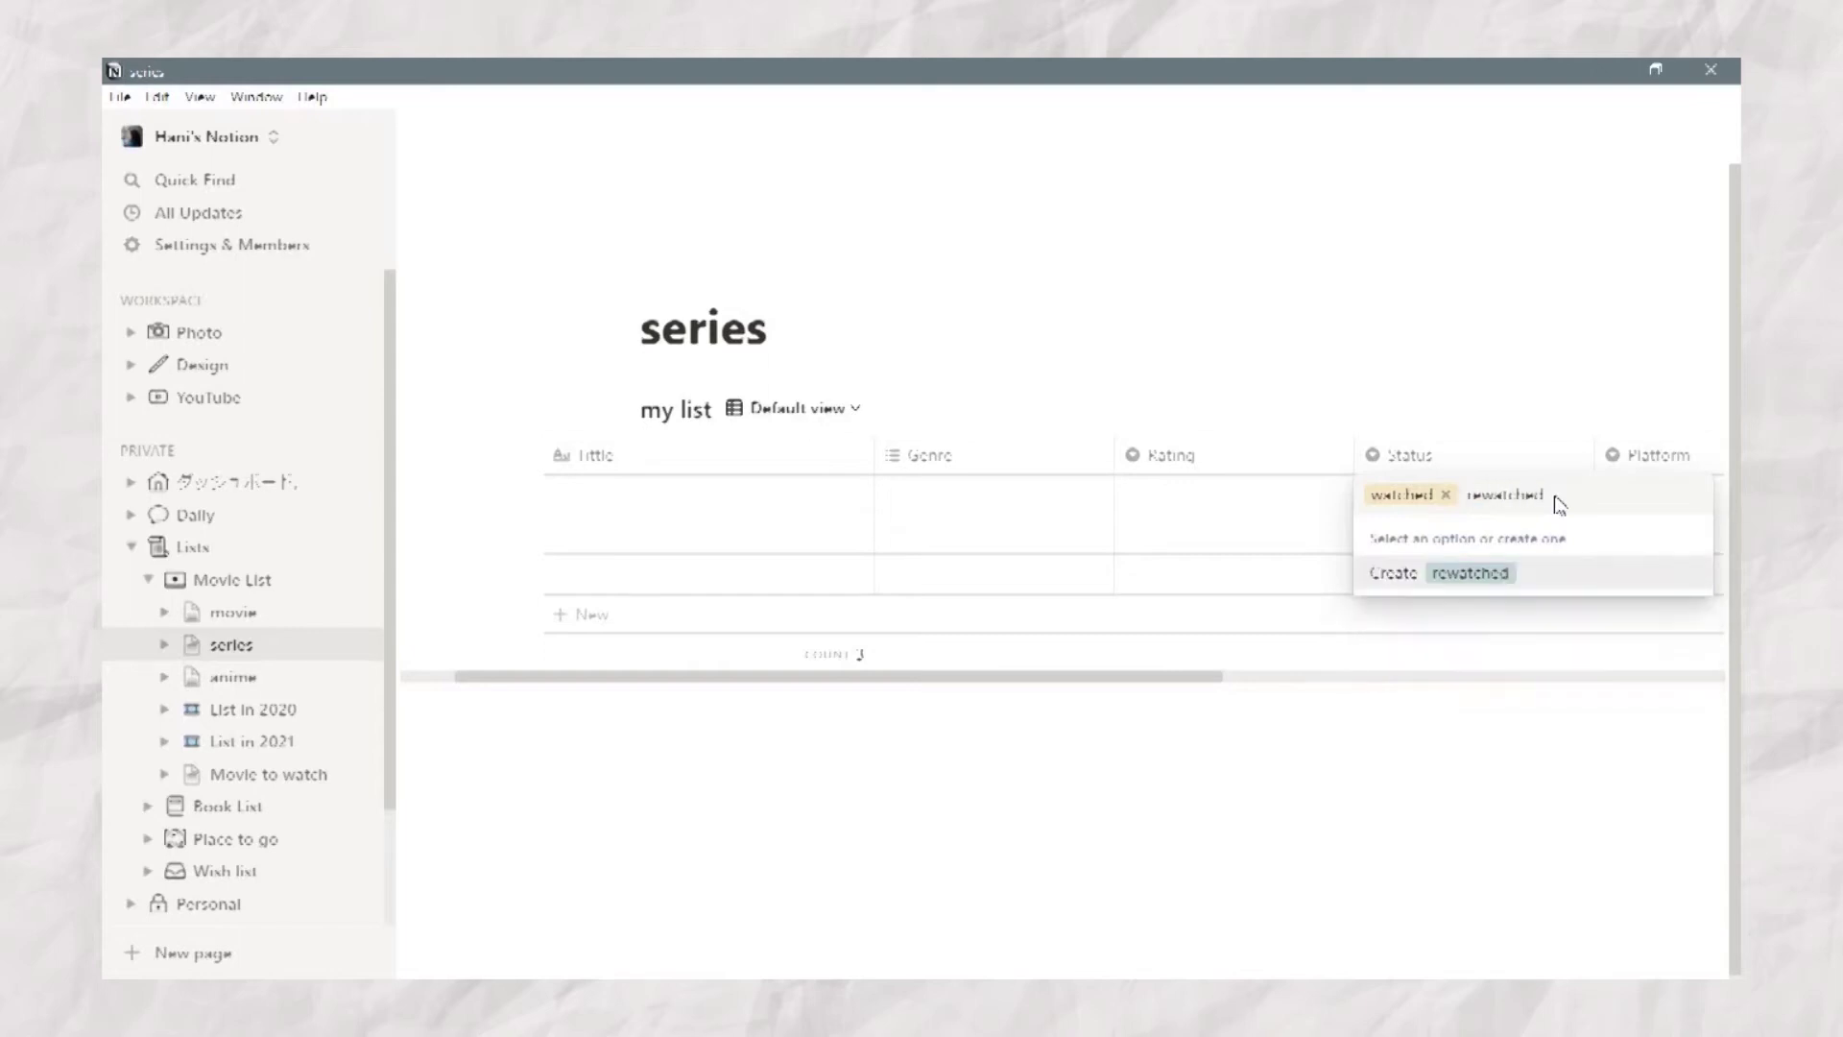
pyautogui.press('Return')
pyautogui.click(1558, 494)
pyautogui.write('pending')
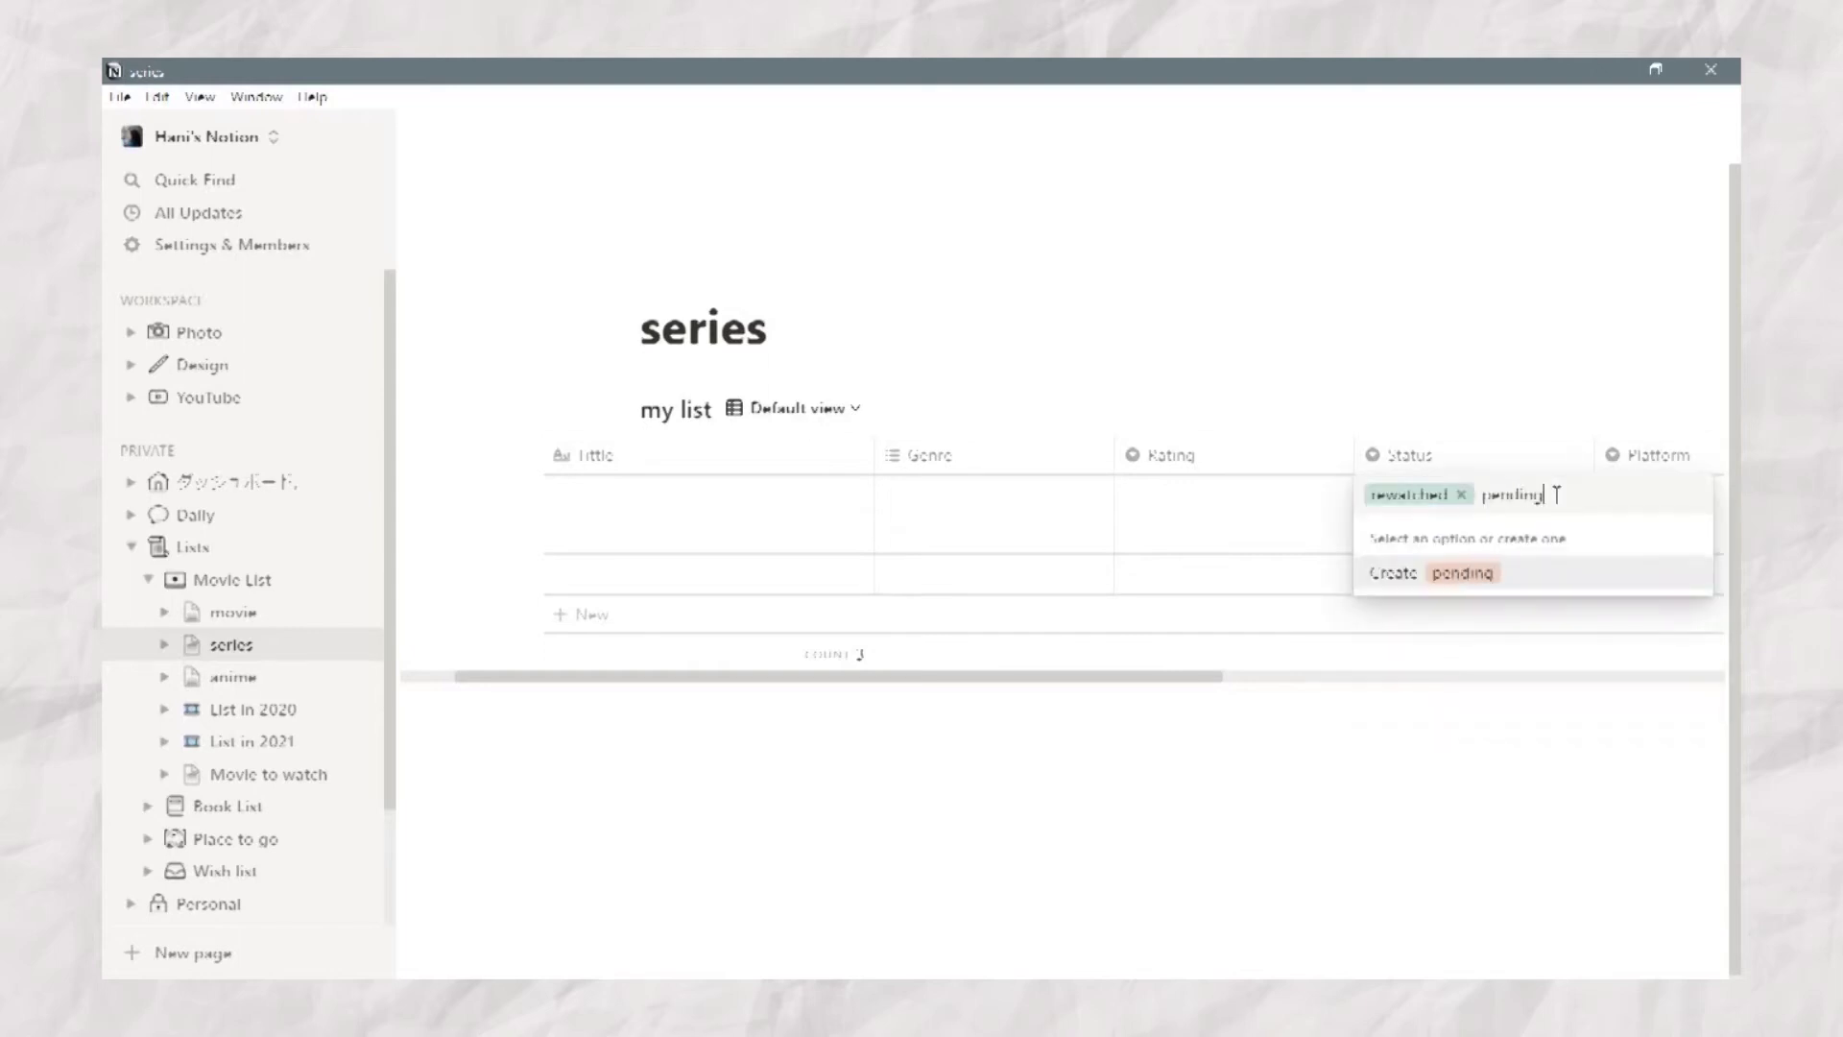
pyautogui.press('Return')
pyautogui.click(1557, 495)
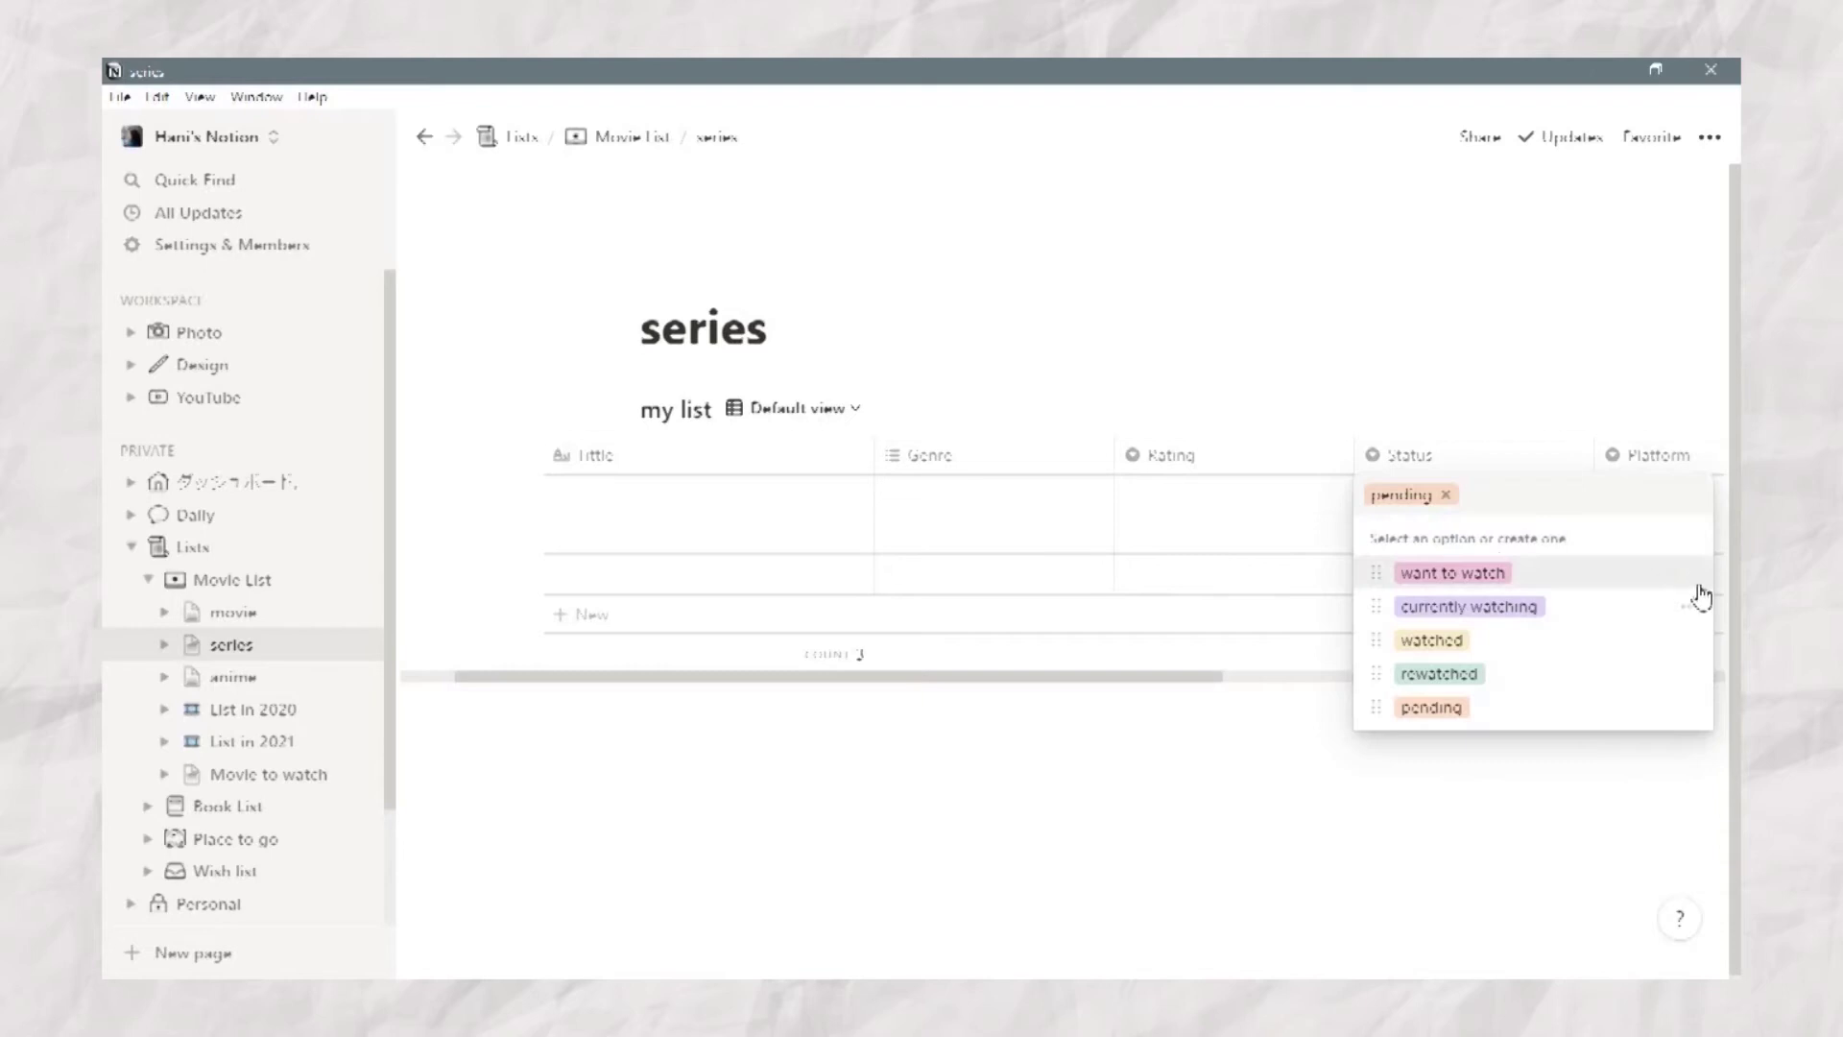
# Step: Change the watched status option's color to green
pyautogui.click(1690, 643)
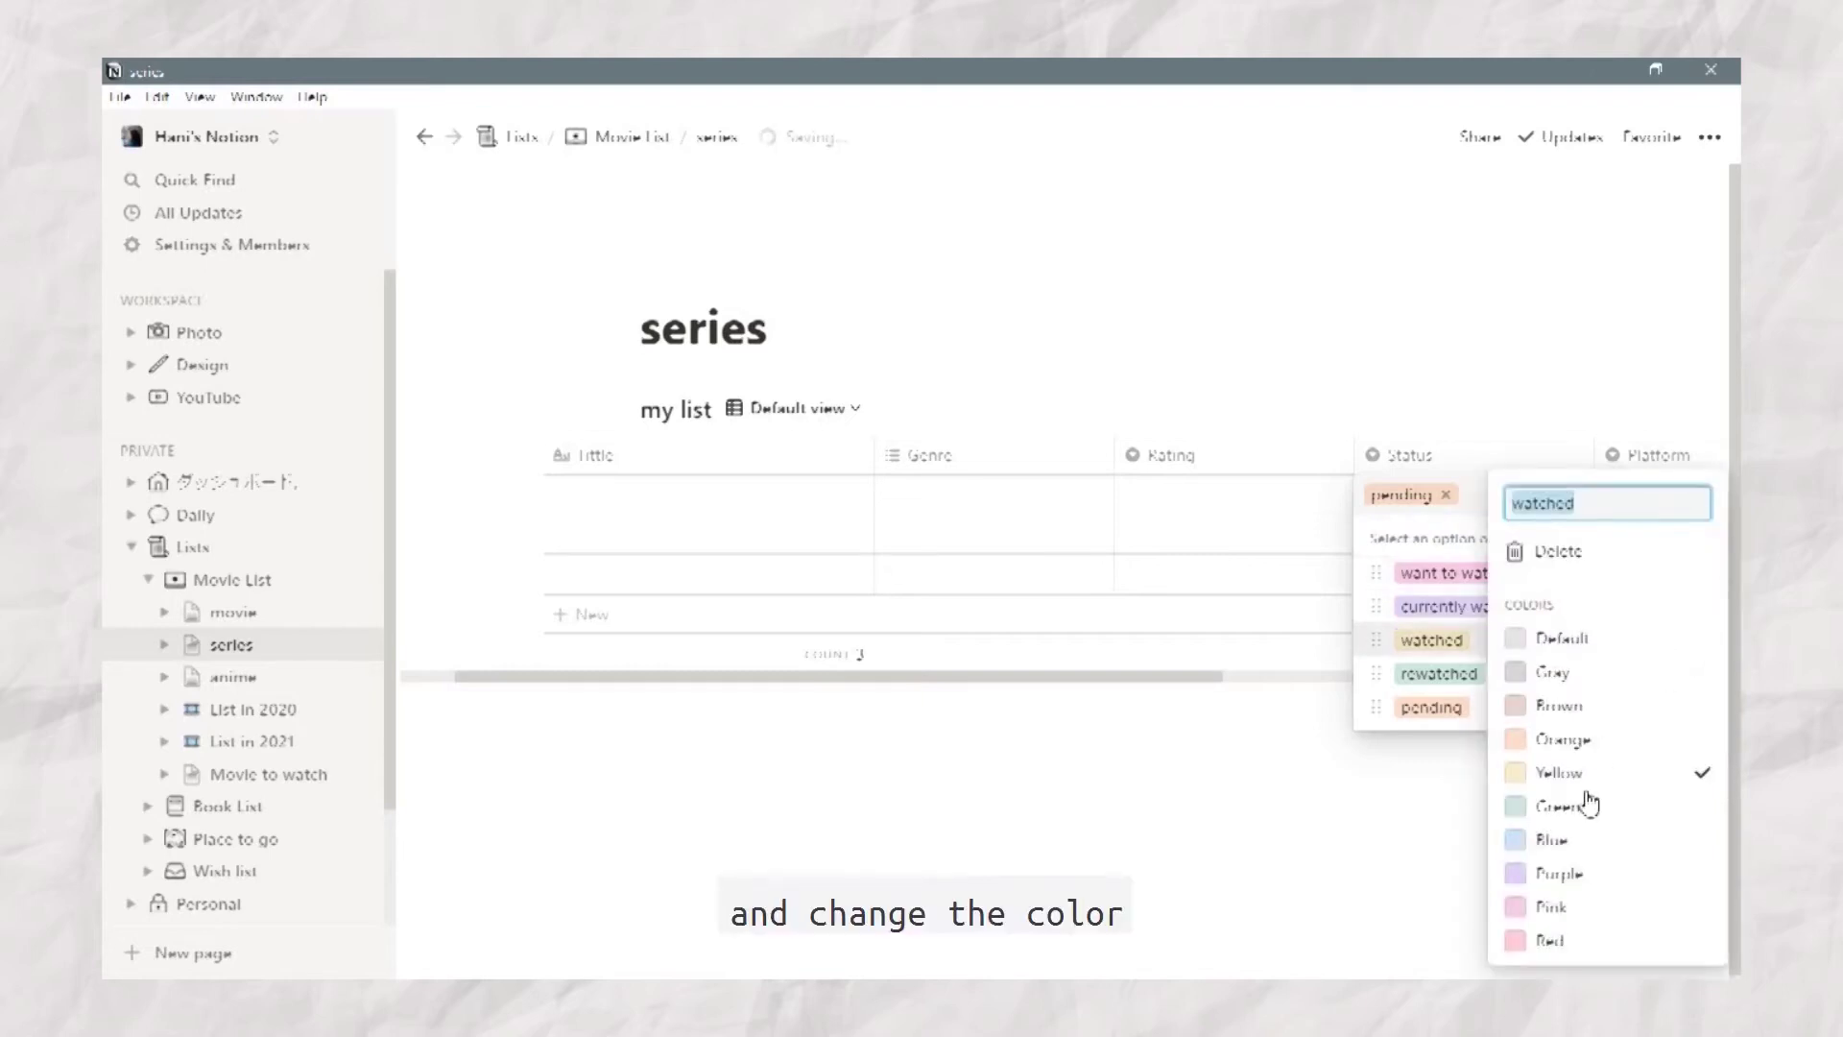
pyautogui.click(1584, 806)
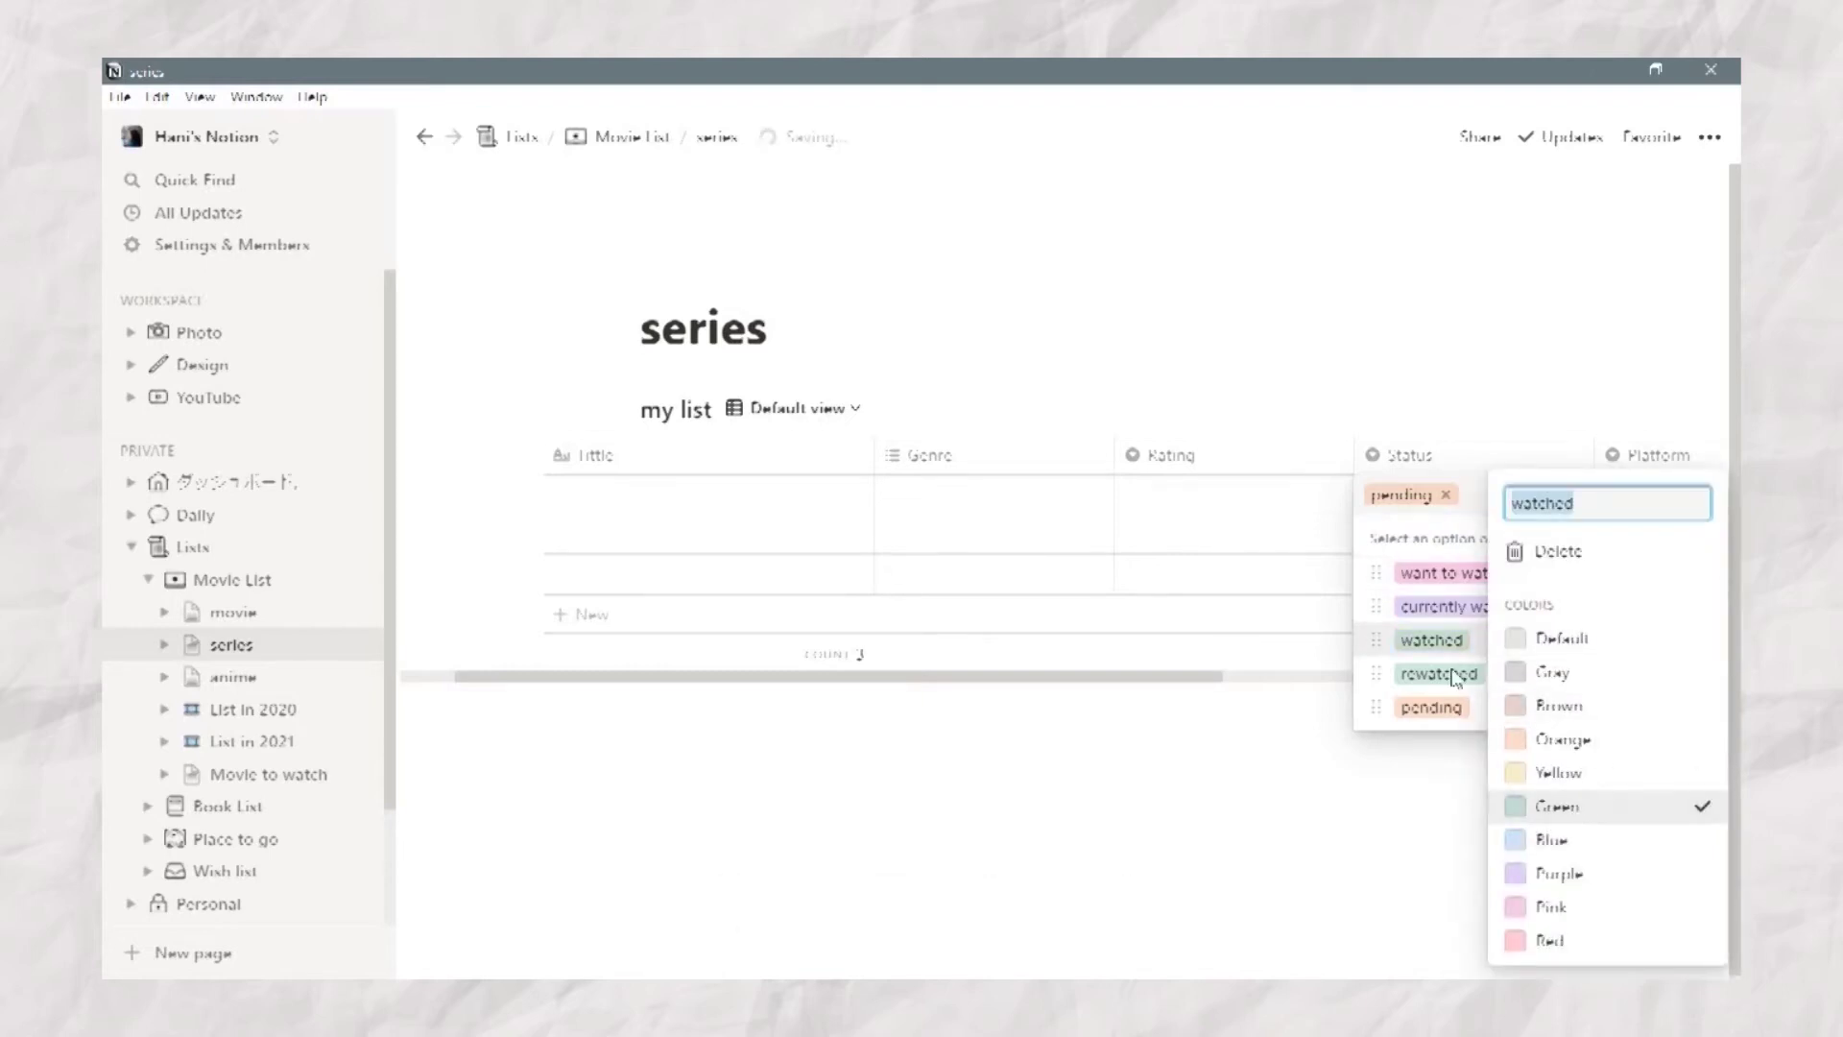
pyautogui.click(1467, 764)
# Step: Set the rewatched status option's color to purple and the watched option's color to red
pyautogui.click(1695, 678)
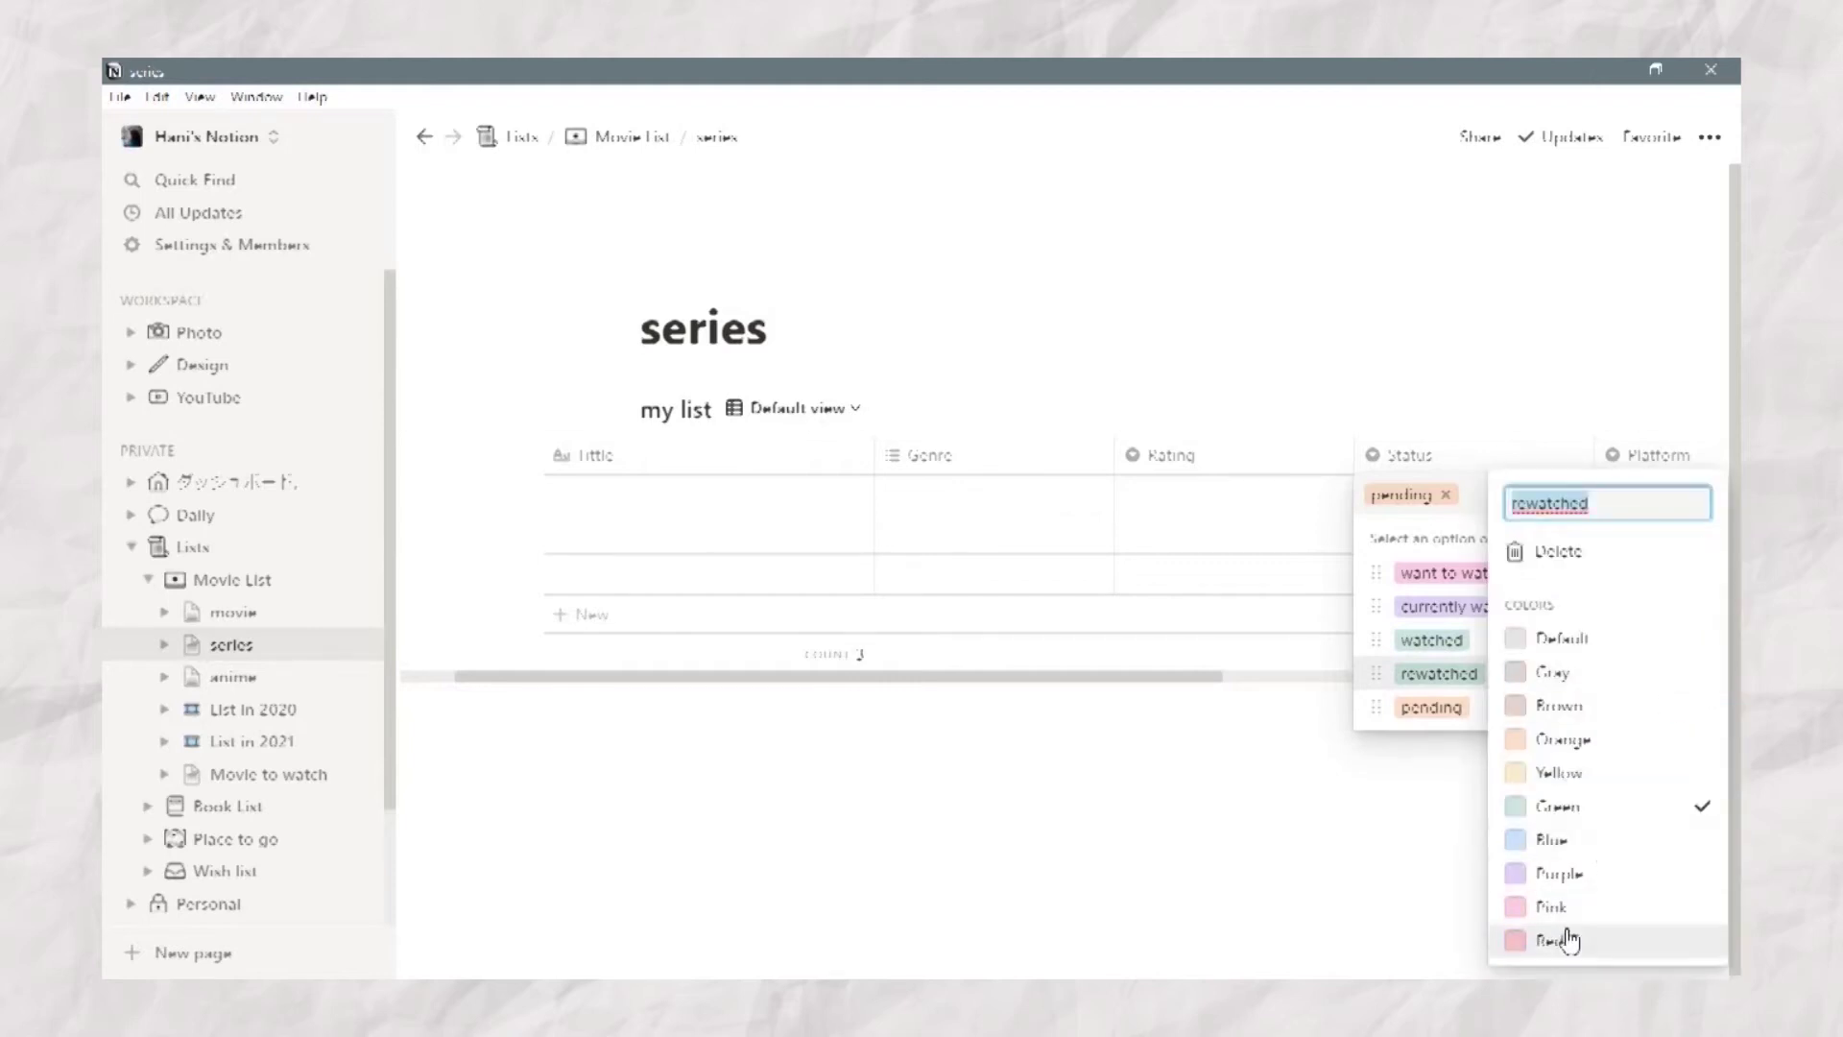
pyautogui.click(1555, 875)
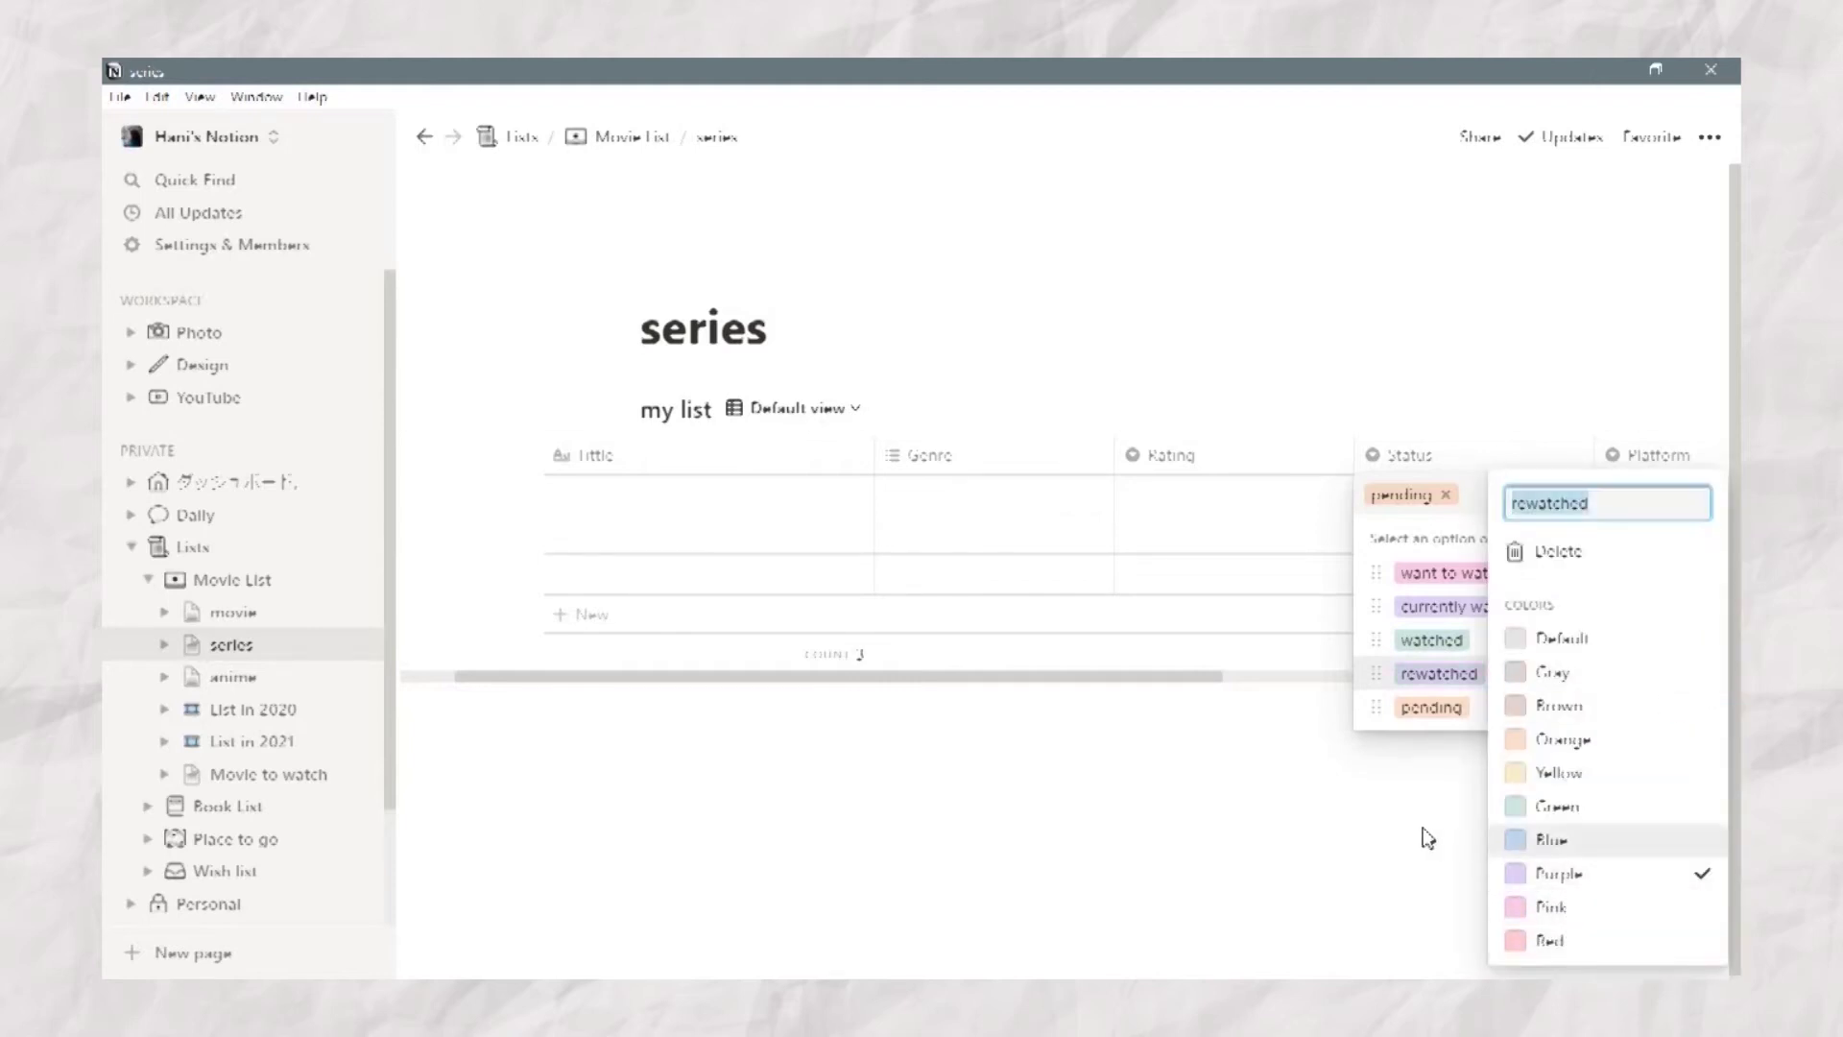
pyautogui.click(1427, 835)
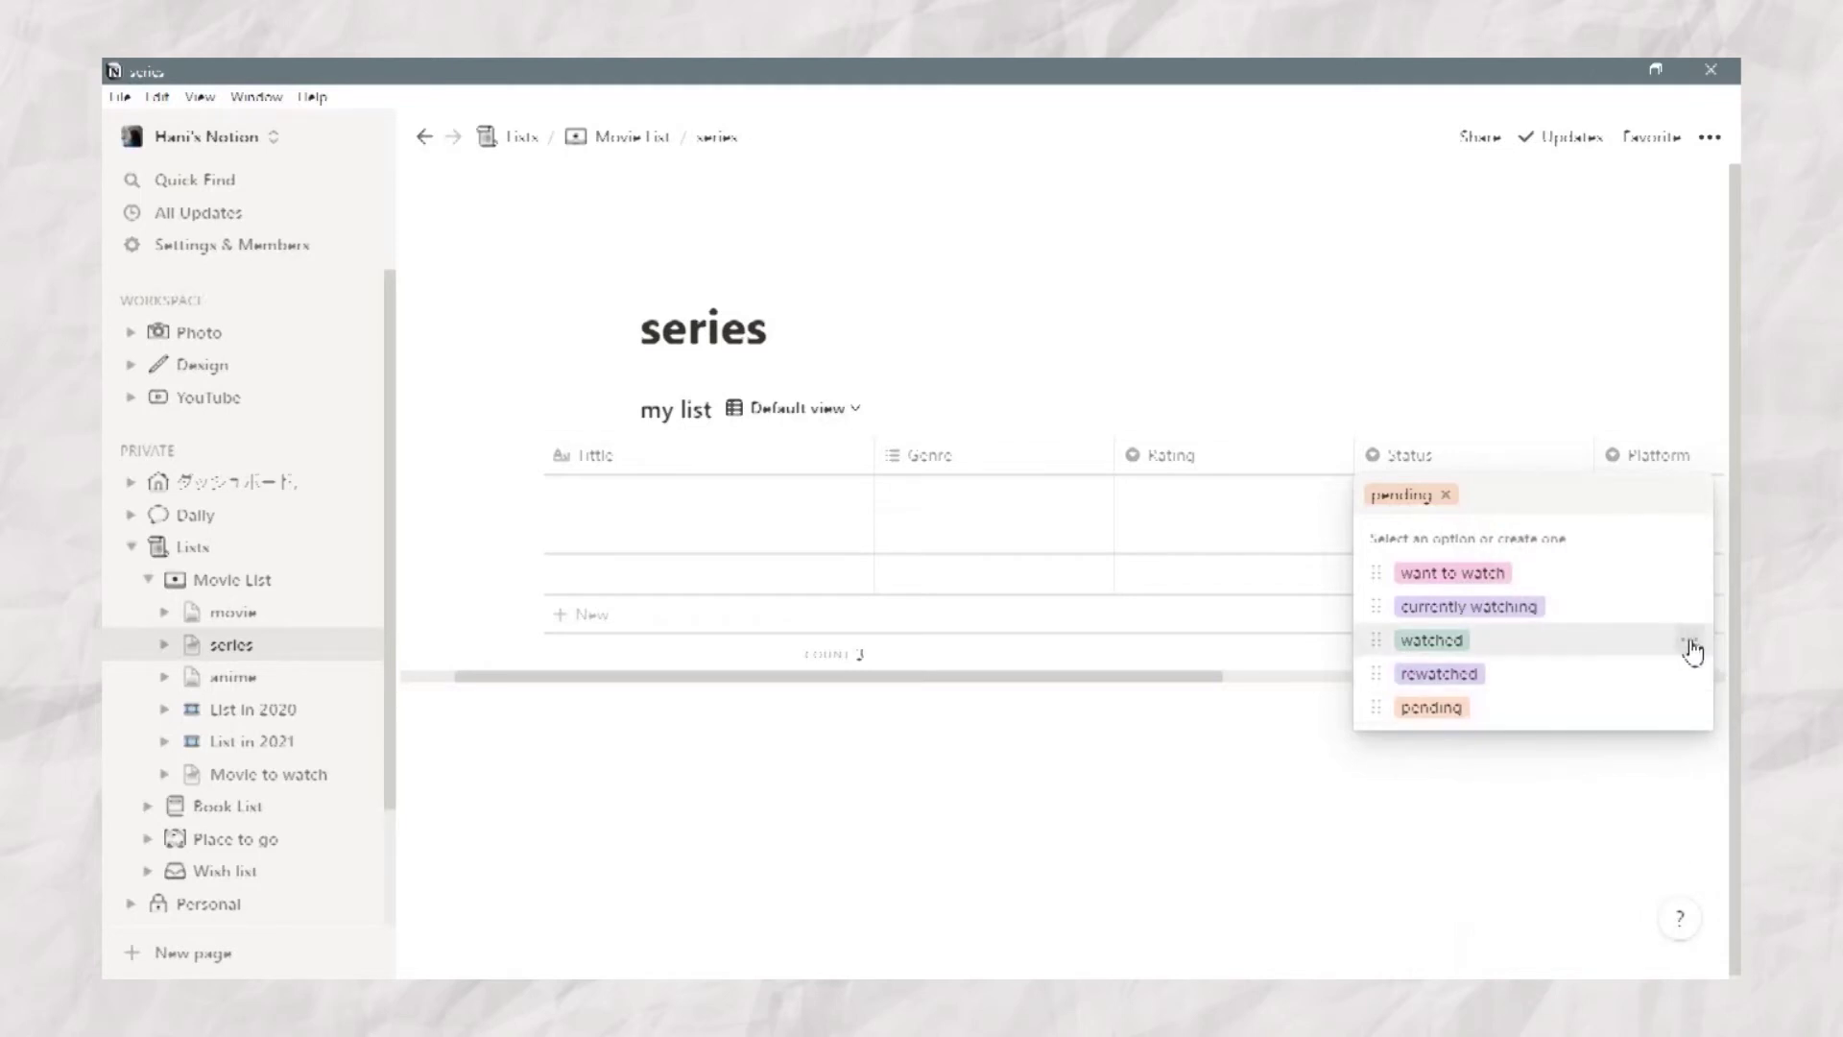
pyautogui.click(1693, 649)
pyautogui.click(1552, 933)
pyautogui.click(1412, 777)
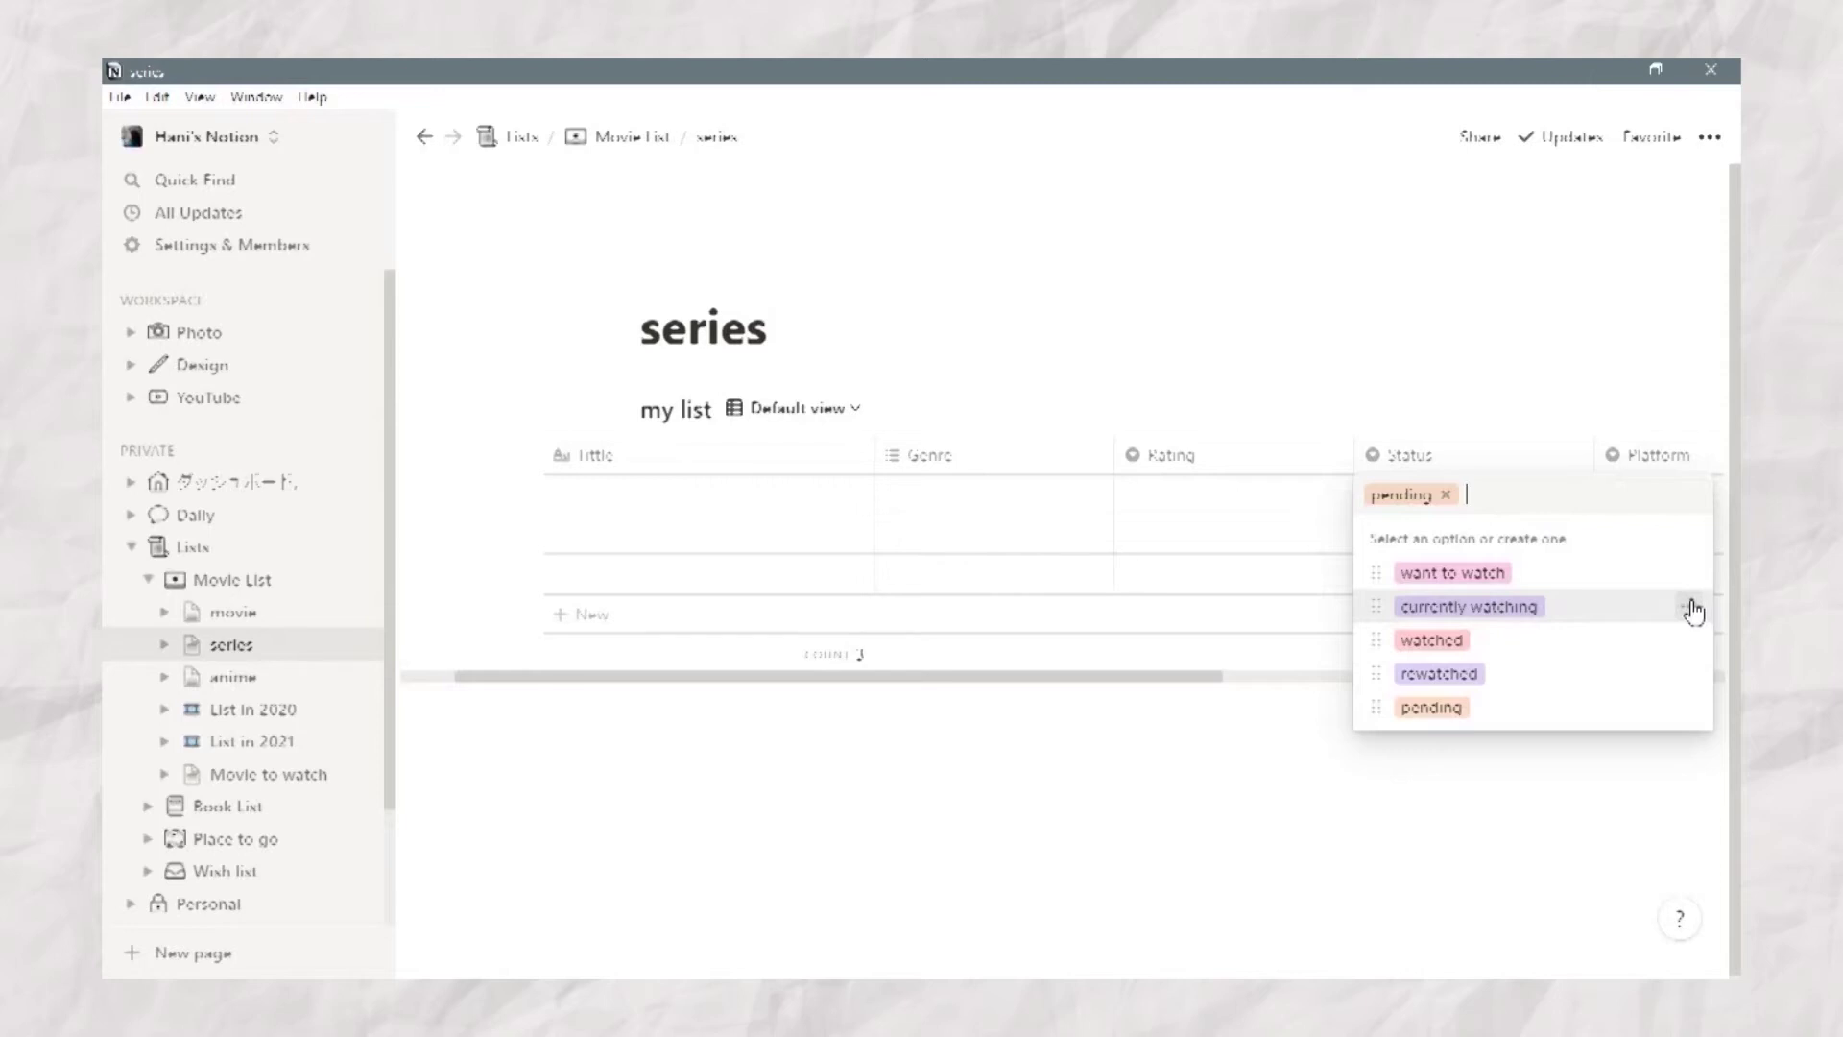
# Step: Set the currently watching option's color to green and the want to watch option's color to blue
pyautogui.click(1693, 608)
pyautogui.click(1521, 809)
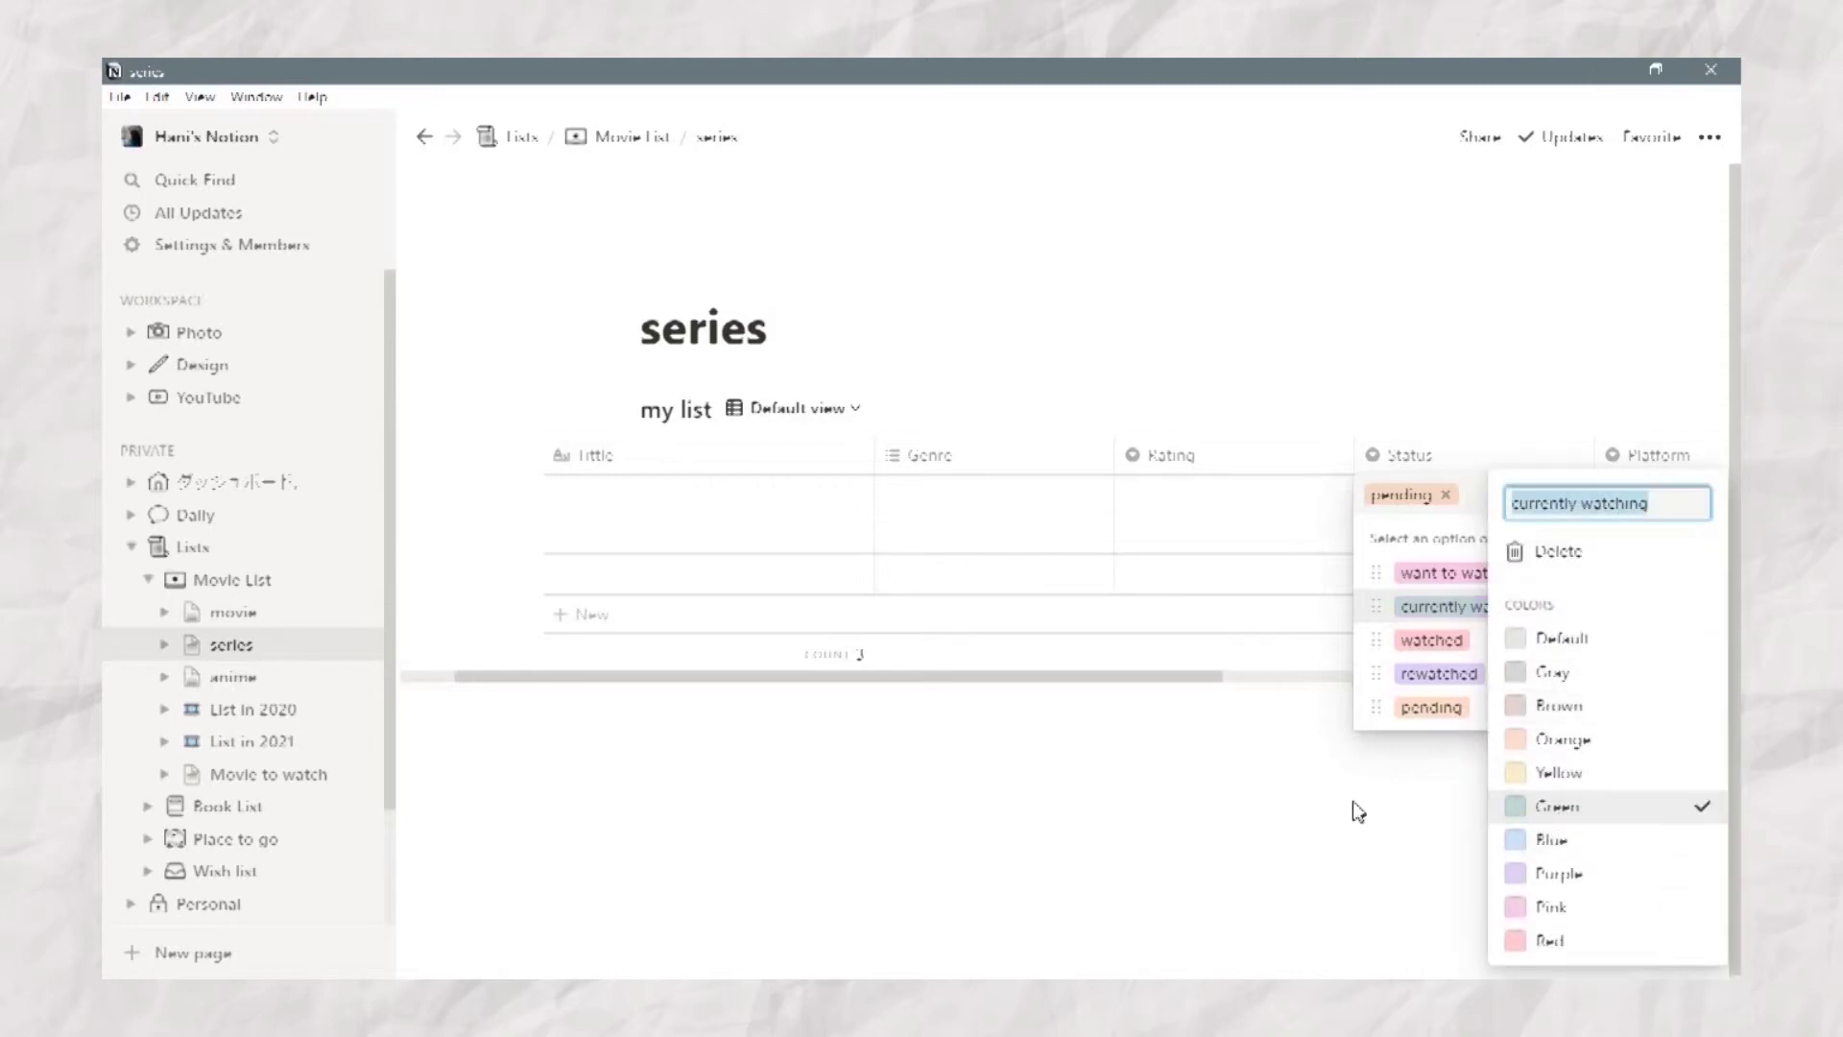
pyautogui.click(1363, 809)
pyautogui.click(1693, 574)
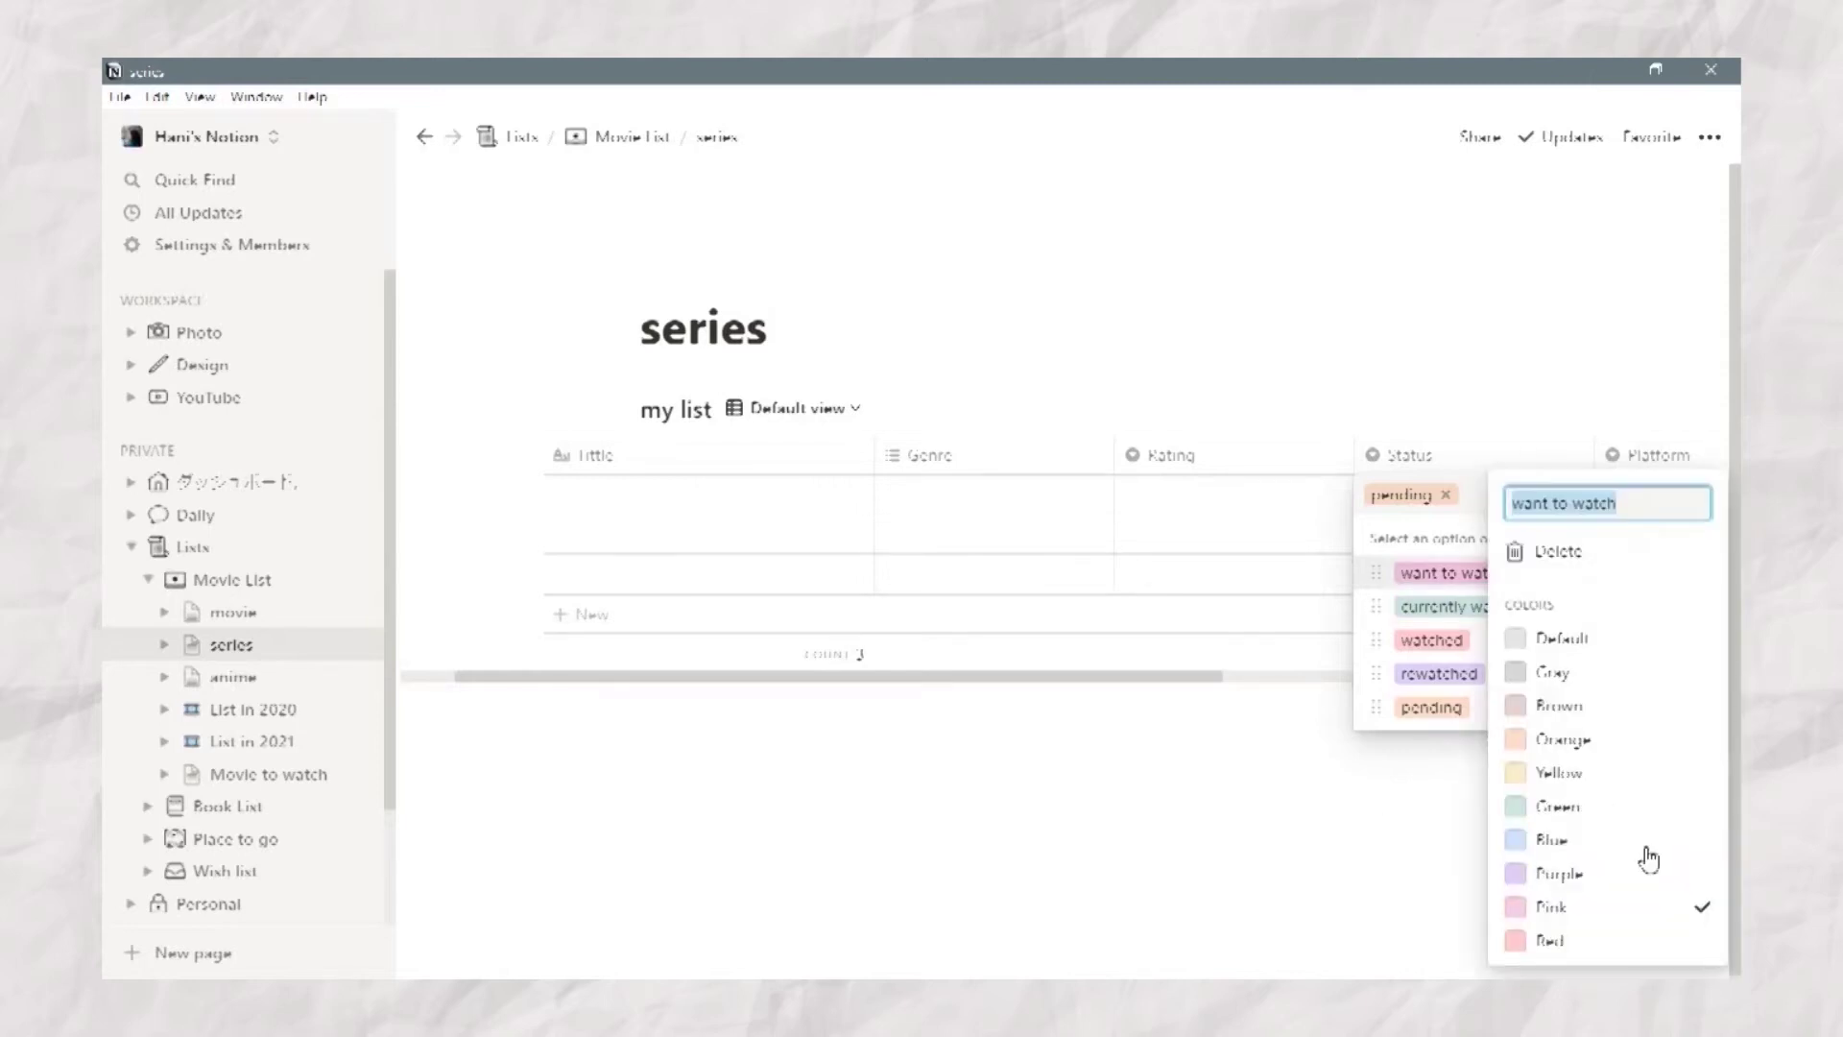
pyautogui.click(1560, 840)
pyautogui.click(1429, 841)
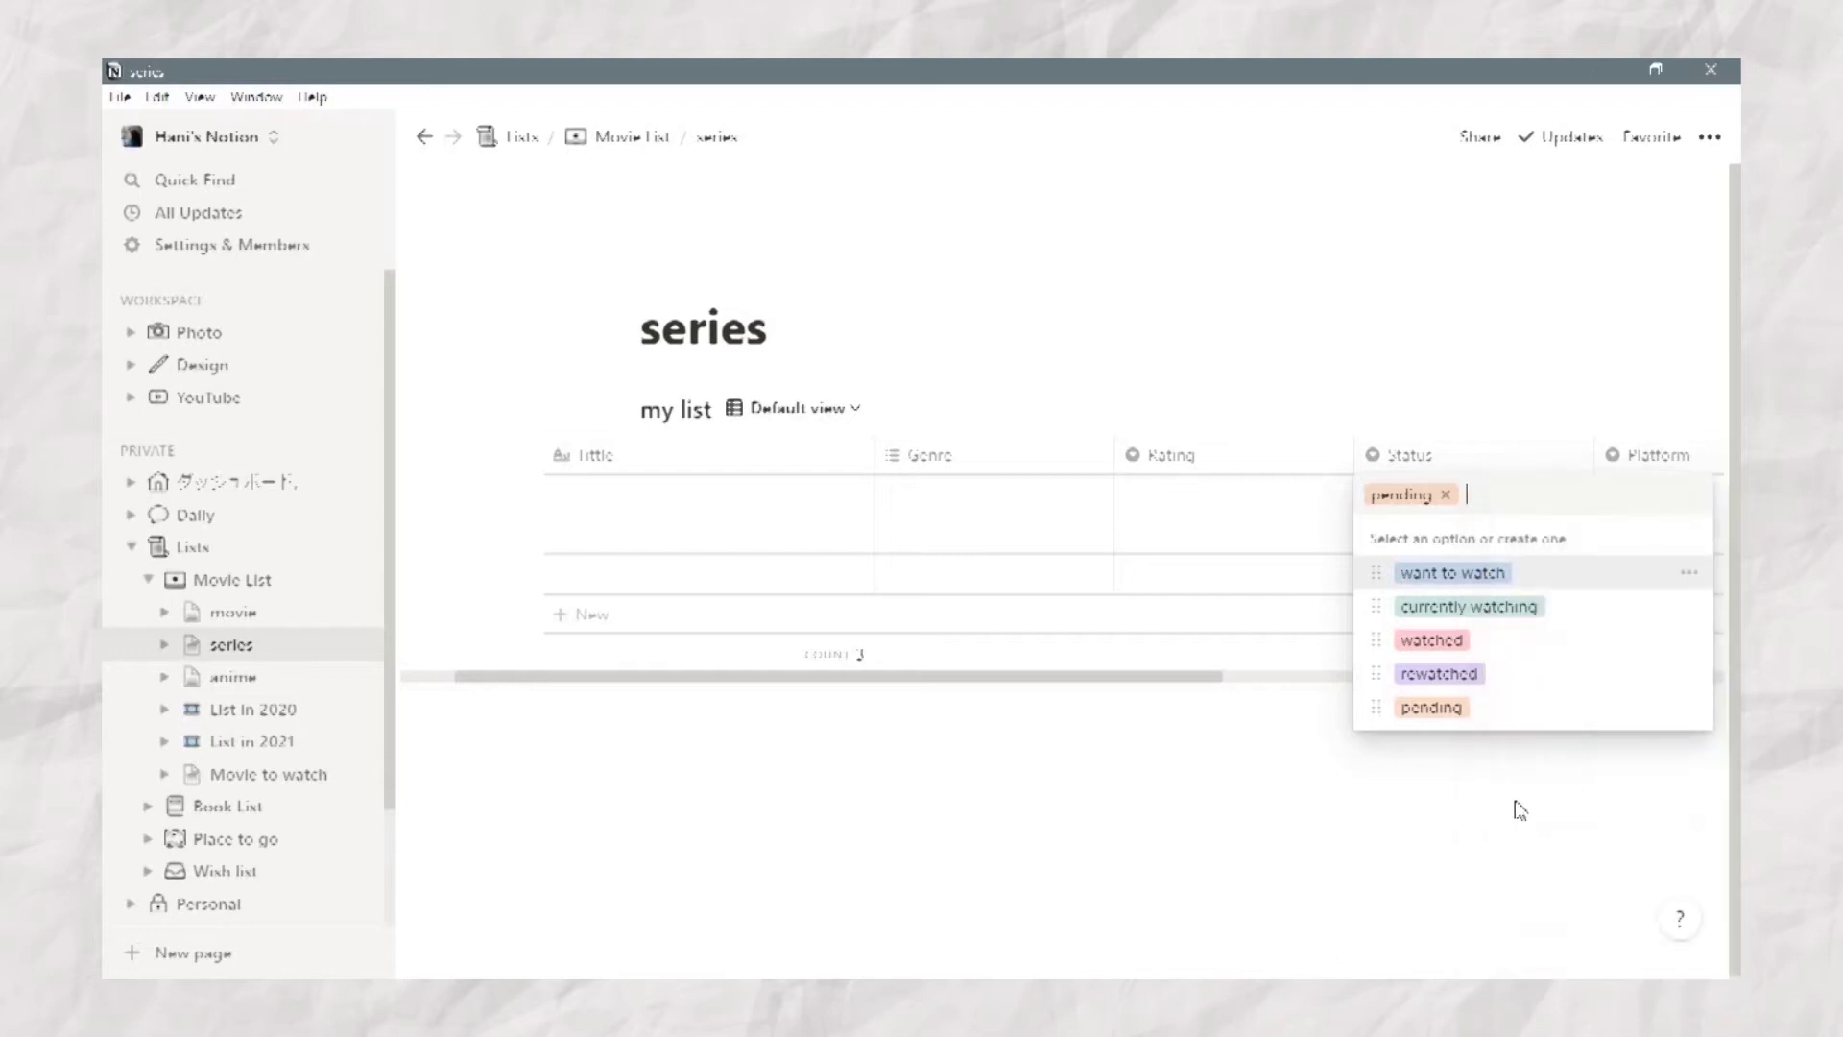
pyautogui.click(1521, 797)
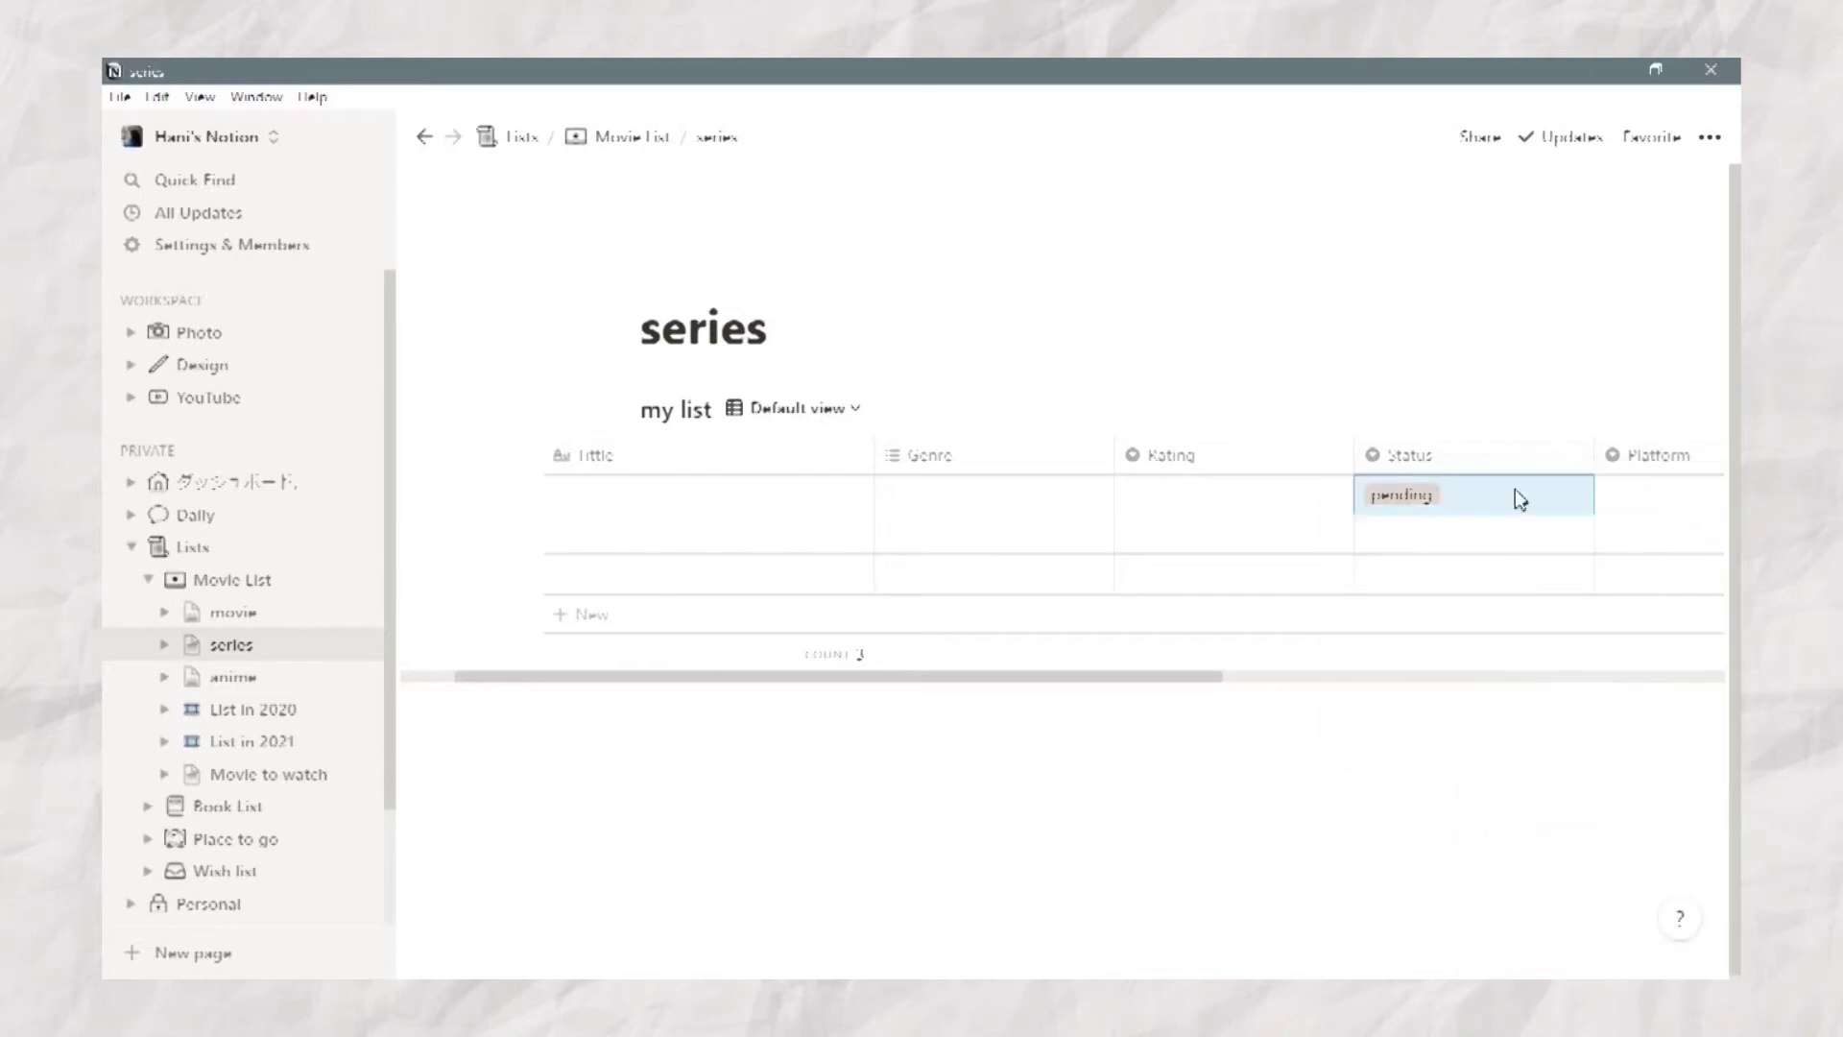
# Step: Remove the pending tag from the first row's Status cell, keeping the option in the list
pyautogui.click(1563, 515)
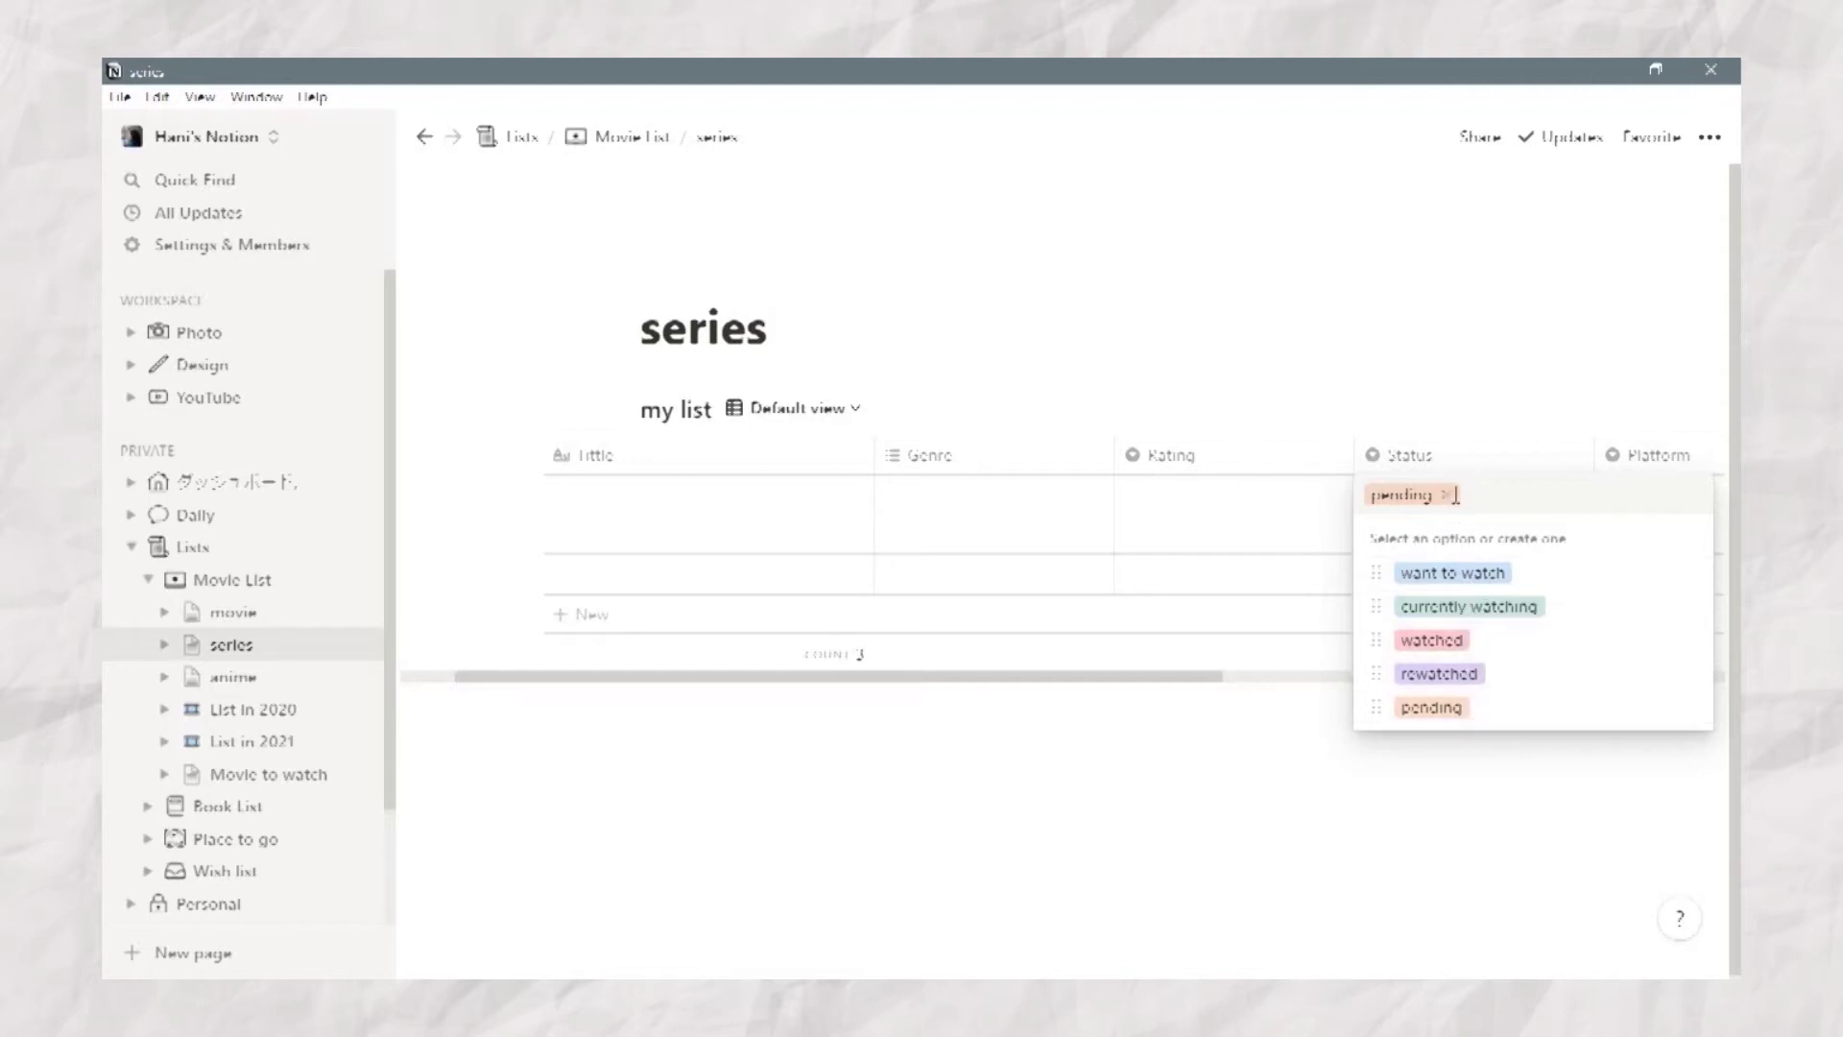
pyautogui.click(1446, 495)
pyautogui.press('Escape')
# Step: Create the Platform options netflix and apple TV in the first row's Platform cell
pyautogui.moveTo(1211, 675); pyautogui.dragTo(1536, 683)
pyautogui.click(1326, 494)
pyautogui.write('netflix')
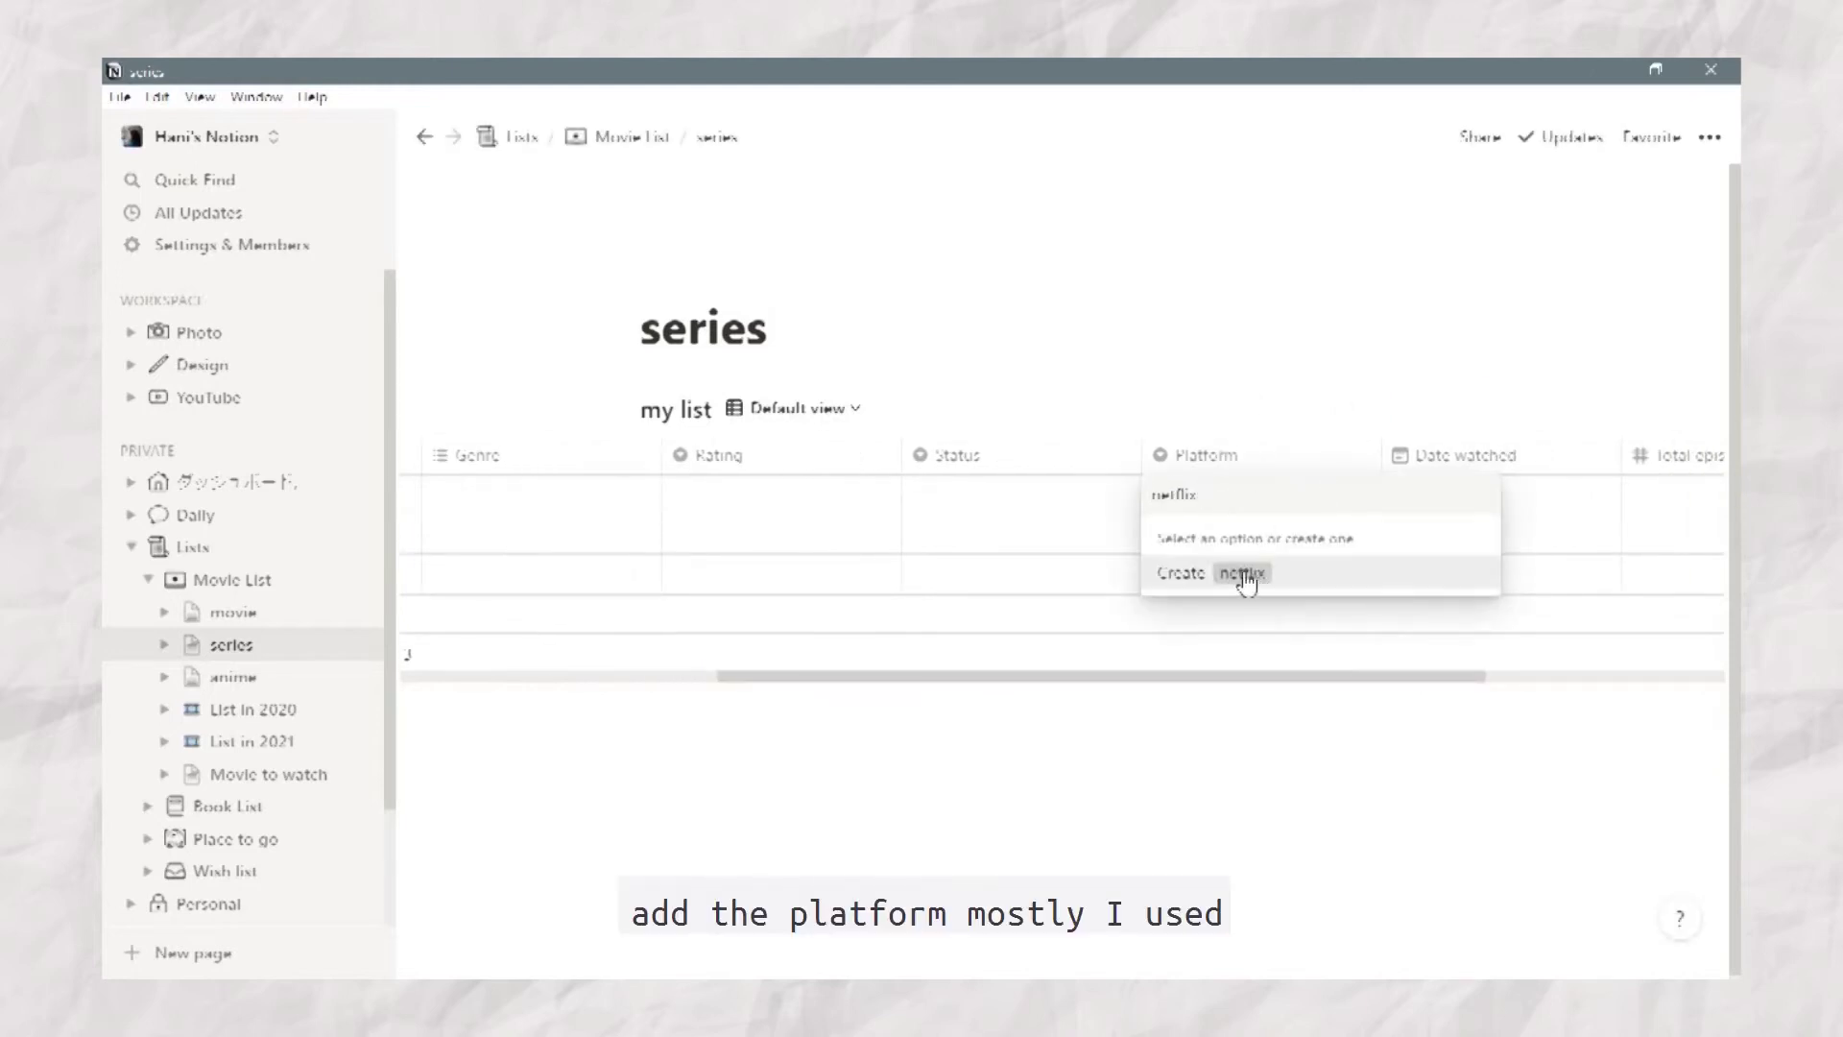
pyautogui.click(1257, 576)
pyautogui.press('Escape')
pyautogui.click(1265, 495)
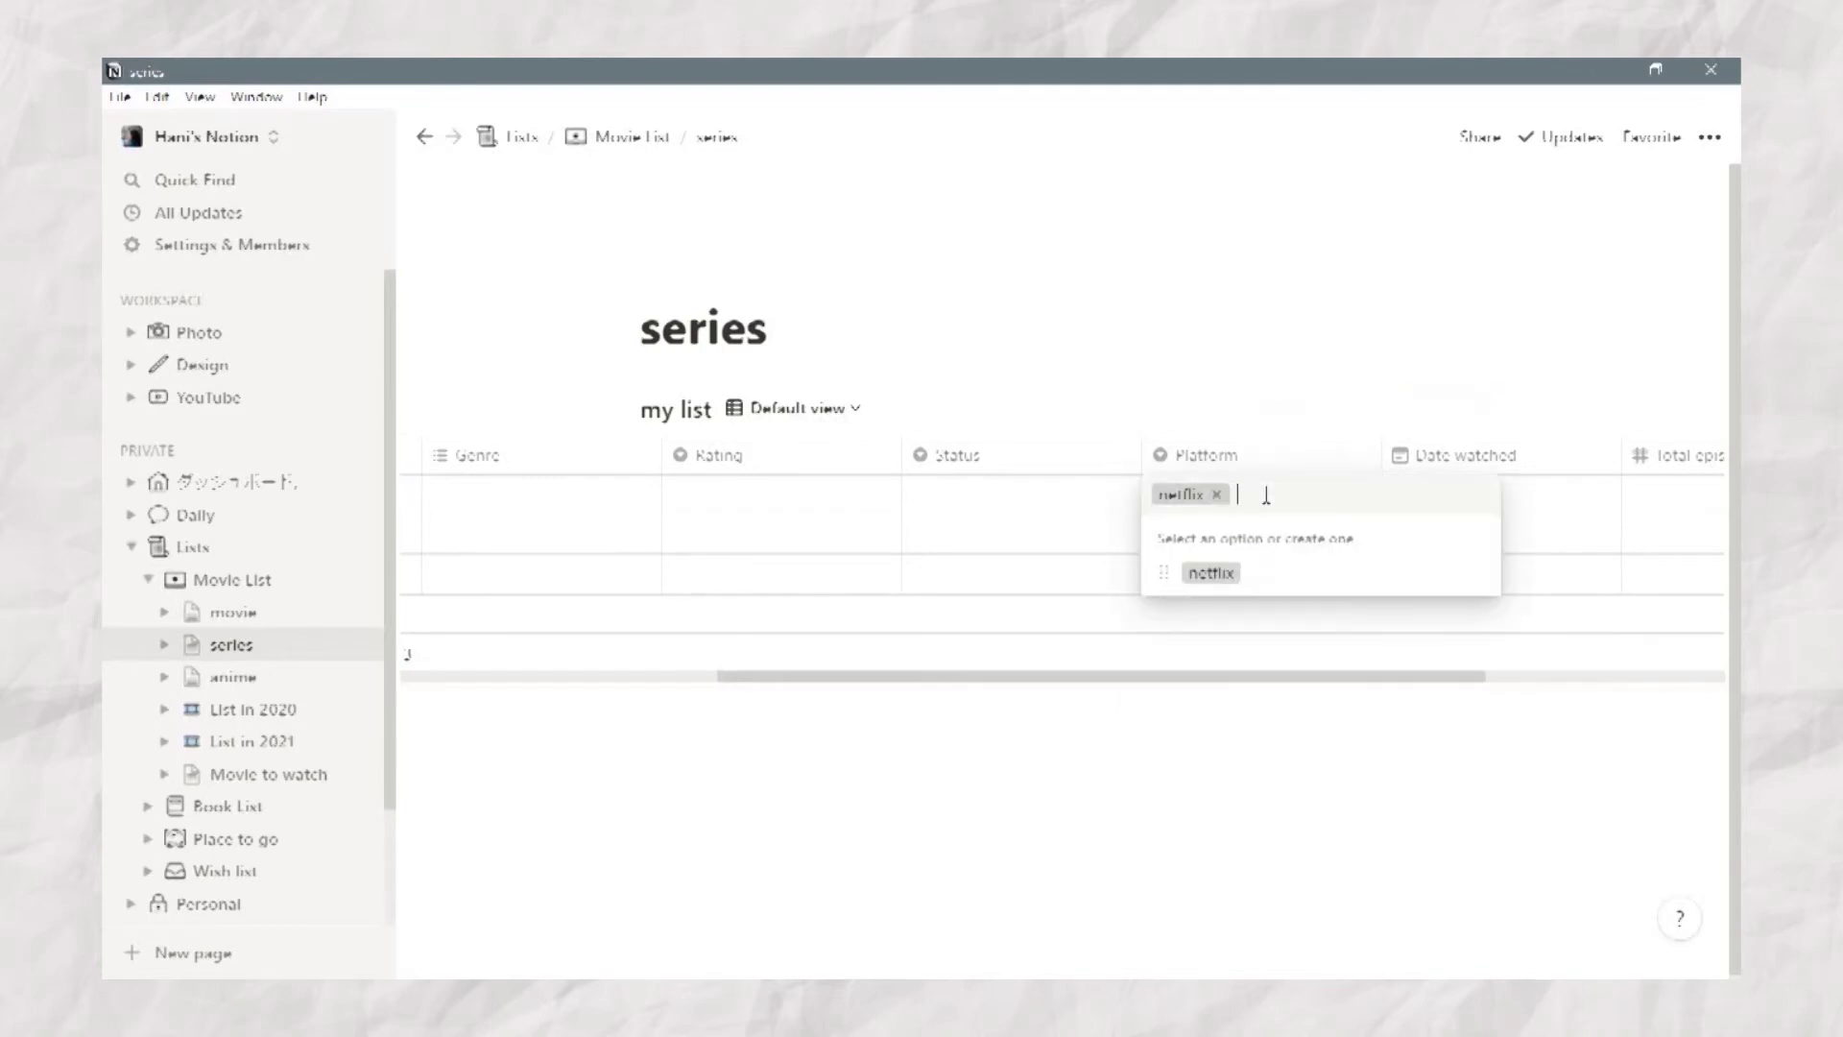
pyautogui.write('apple TV')
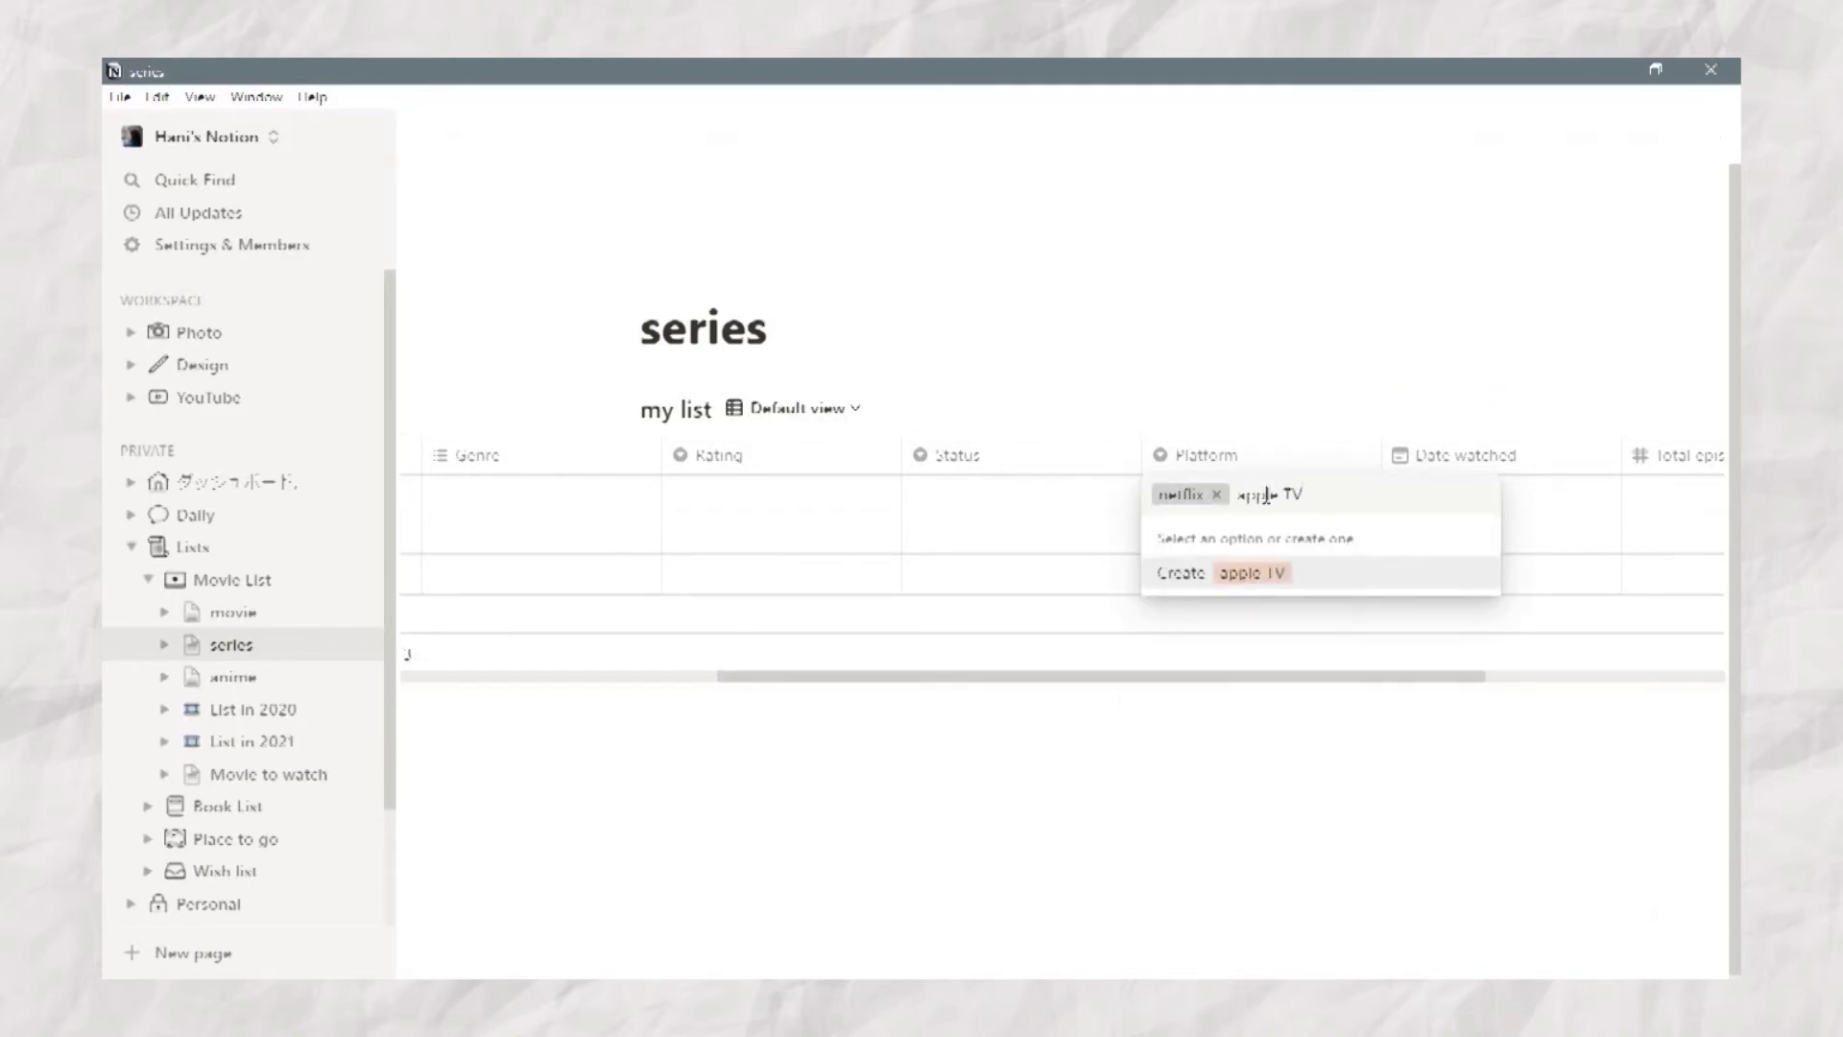
pyautogui.press('Return')
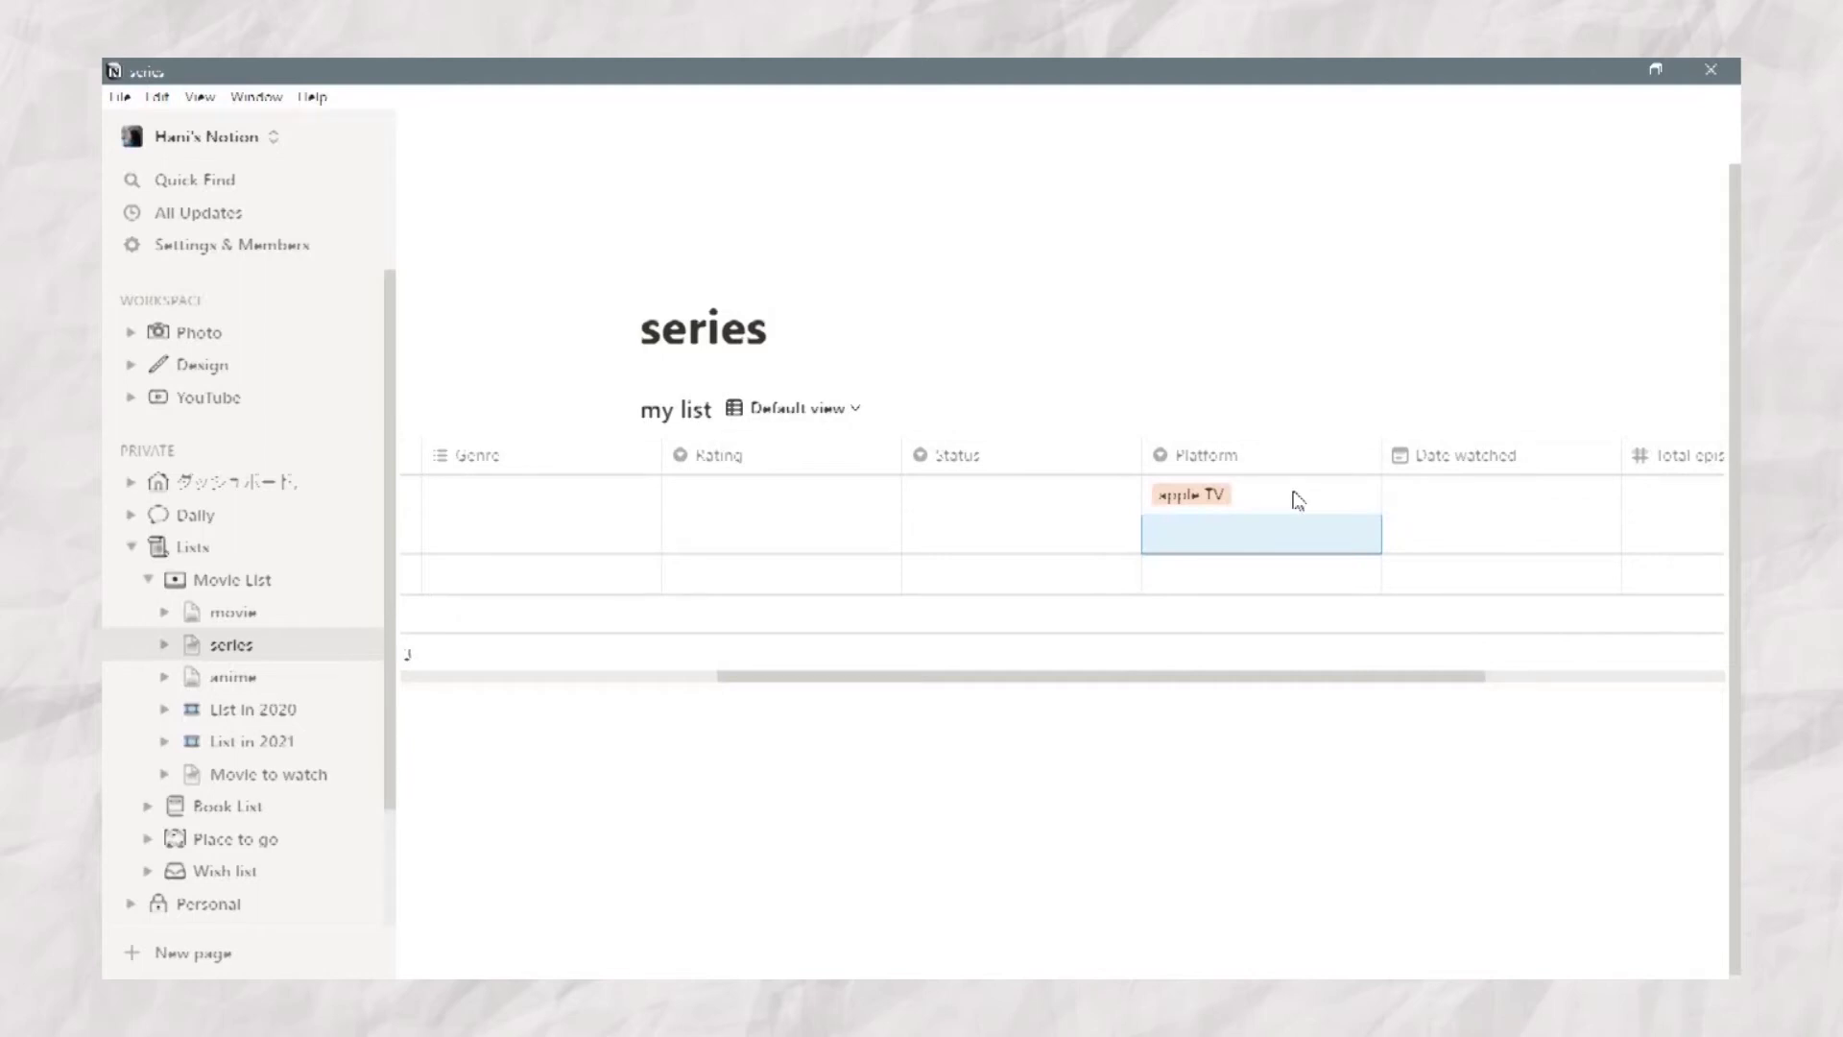
# Step: Create three more Platform options in the same cell: youtube, cinema and iqiyi
pyautogui.click(1268, 500)
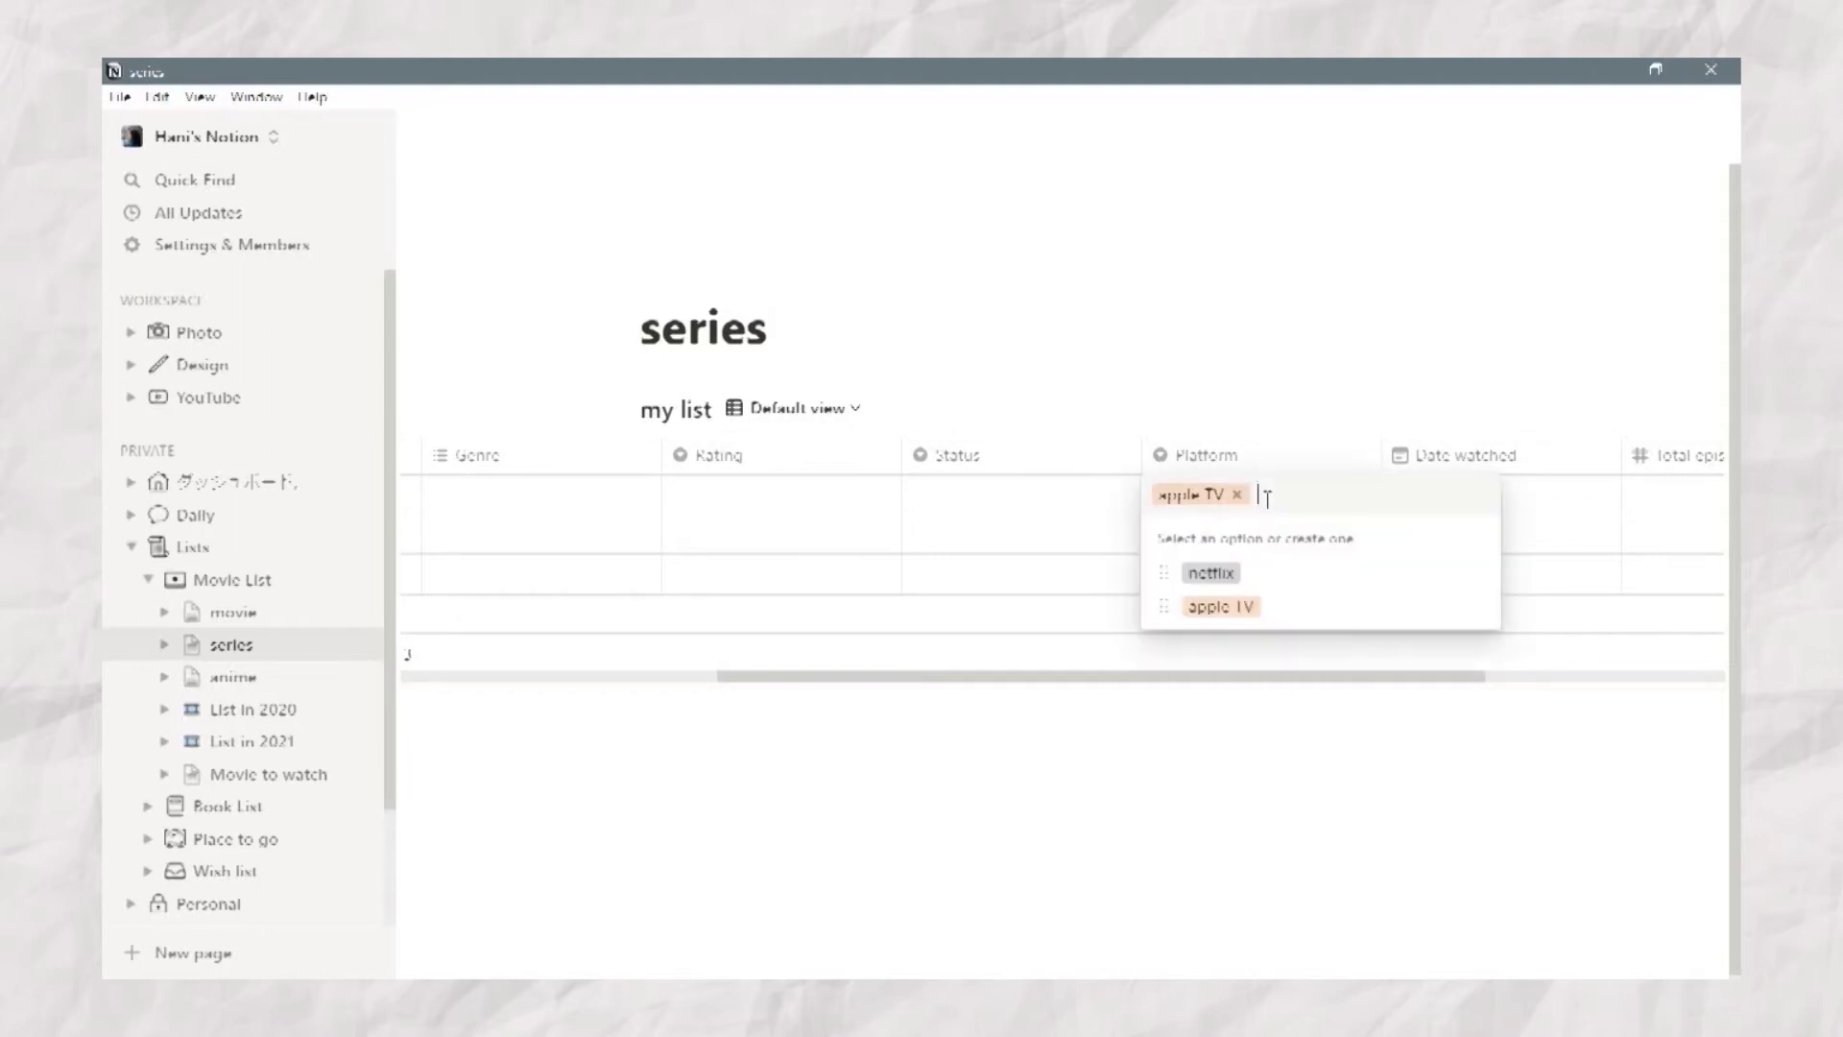
pyautogui.write('youtube')
pyautogui.press('Return')
pyautogui.click(1267, 501)
pyautogui.write('cinema')
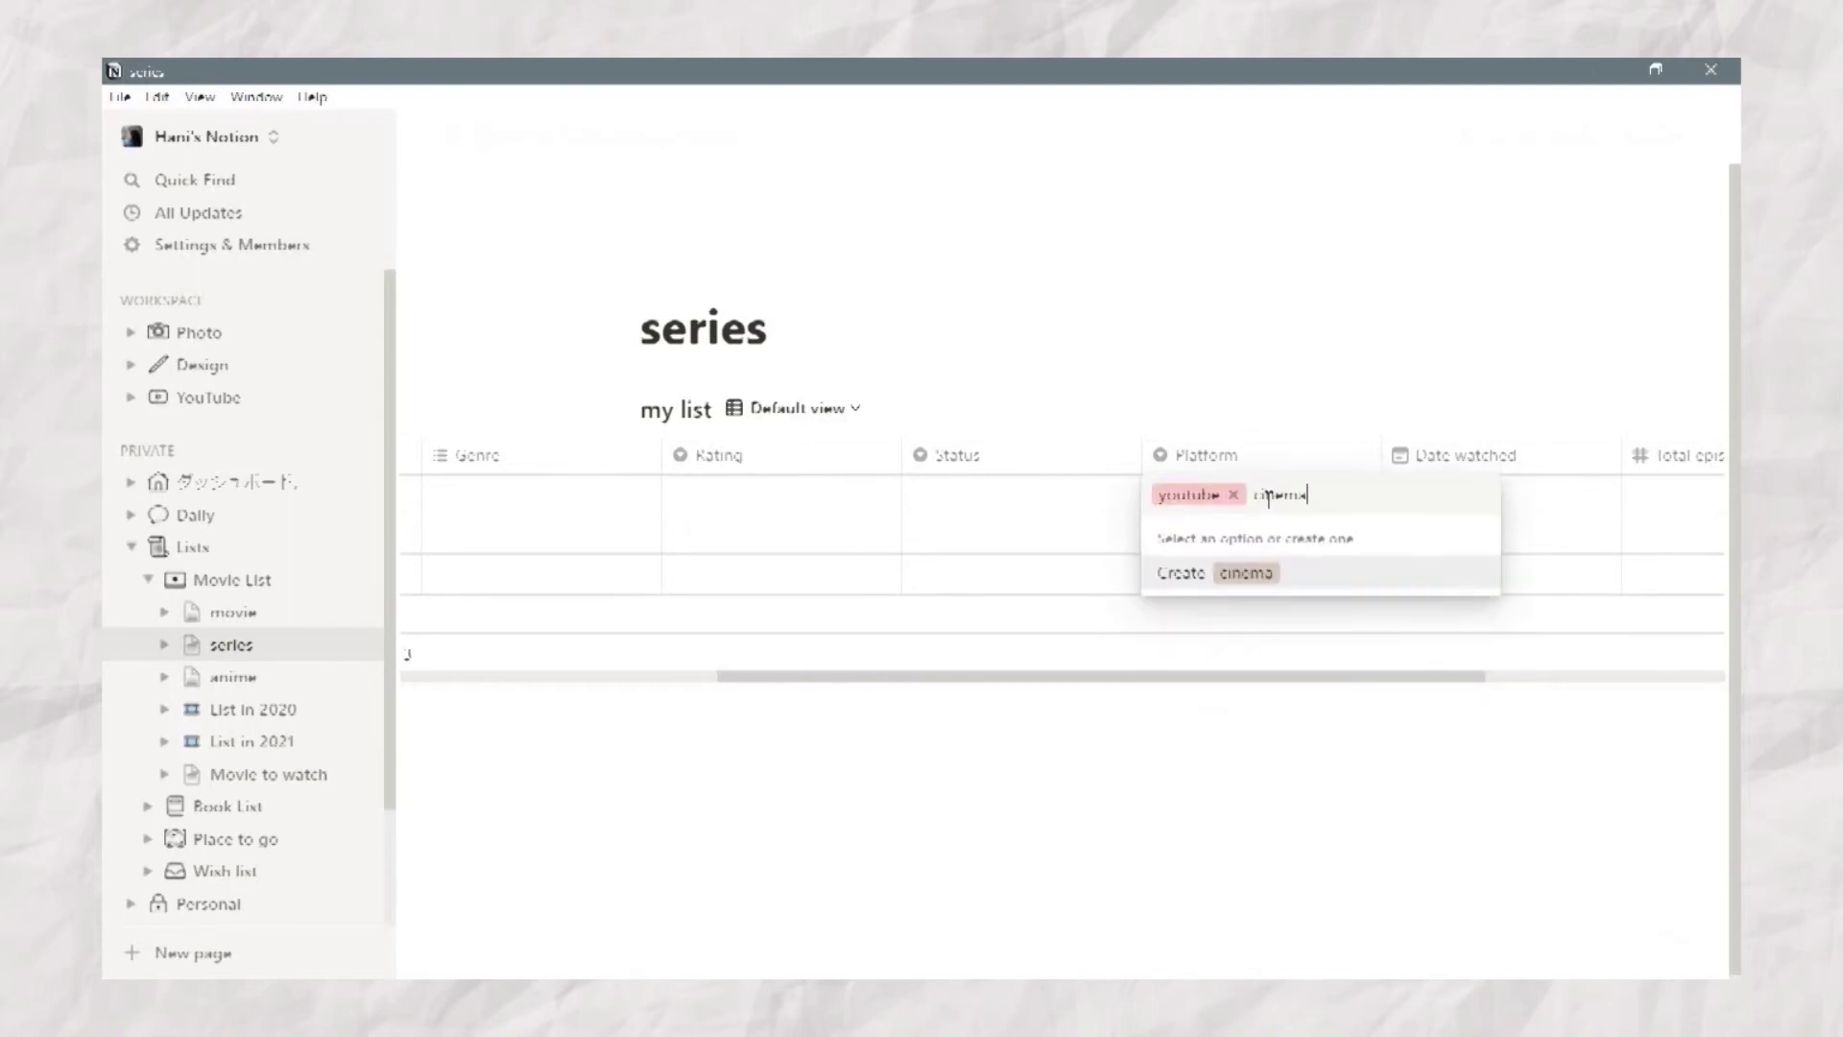
pyautogui.press('Return')
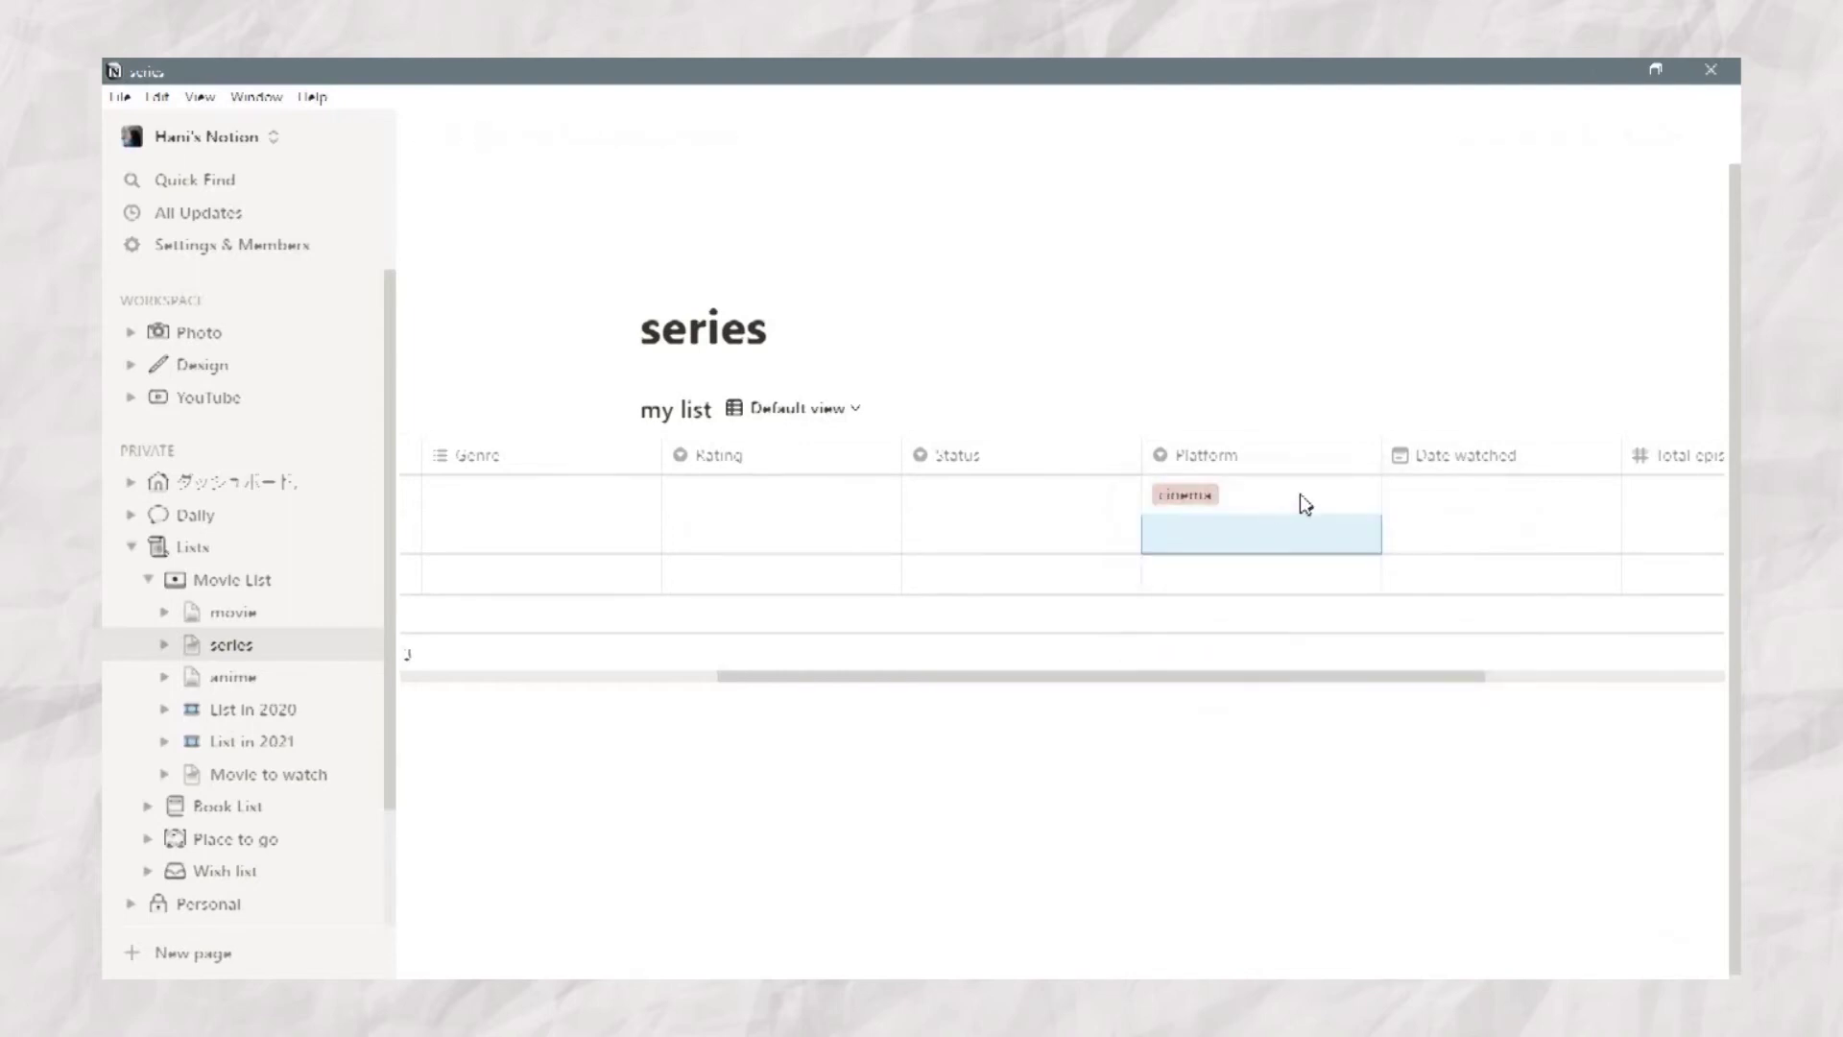
pyautogui.click(1334, 494)
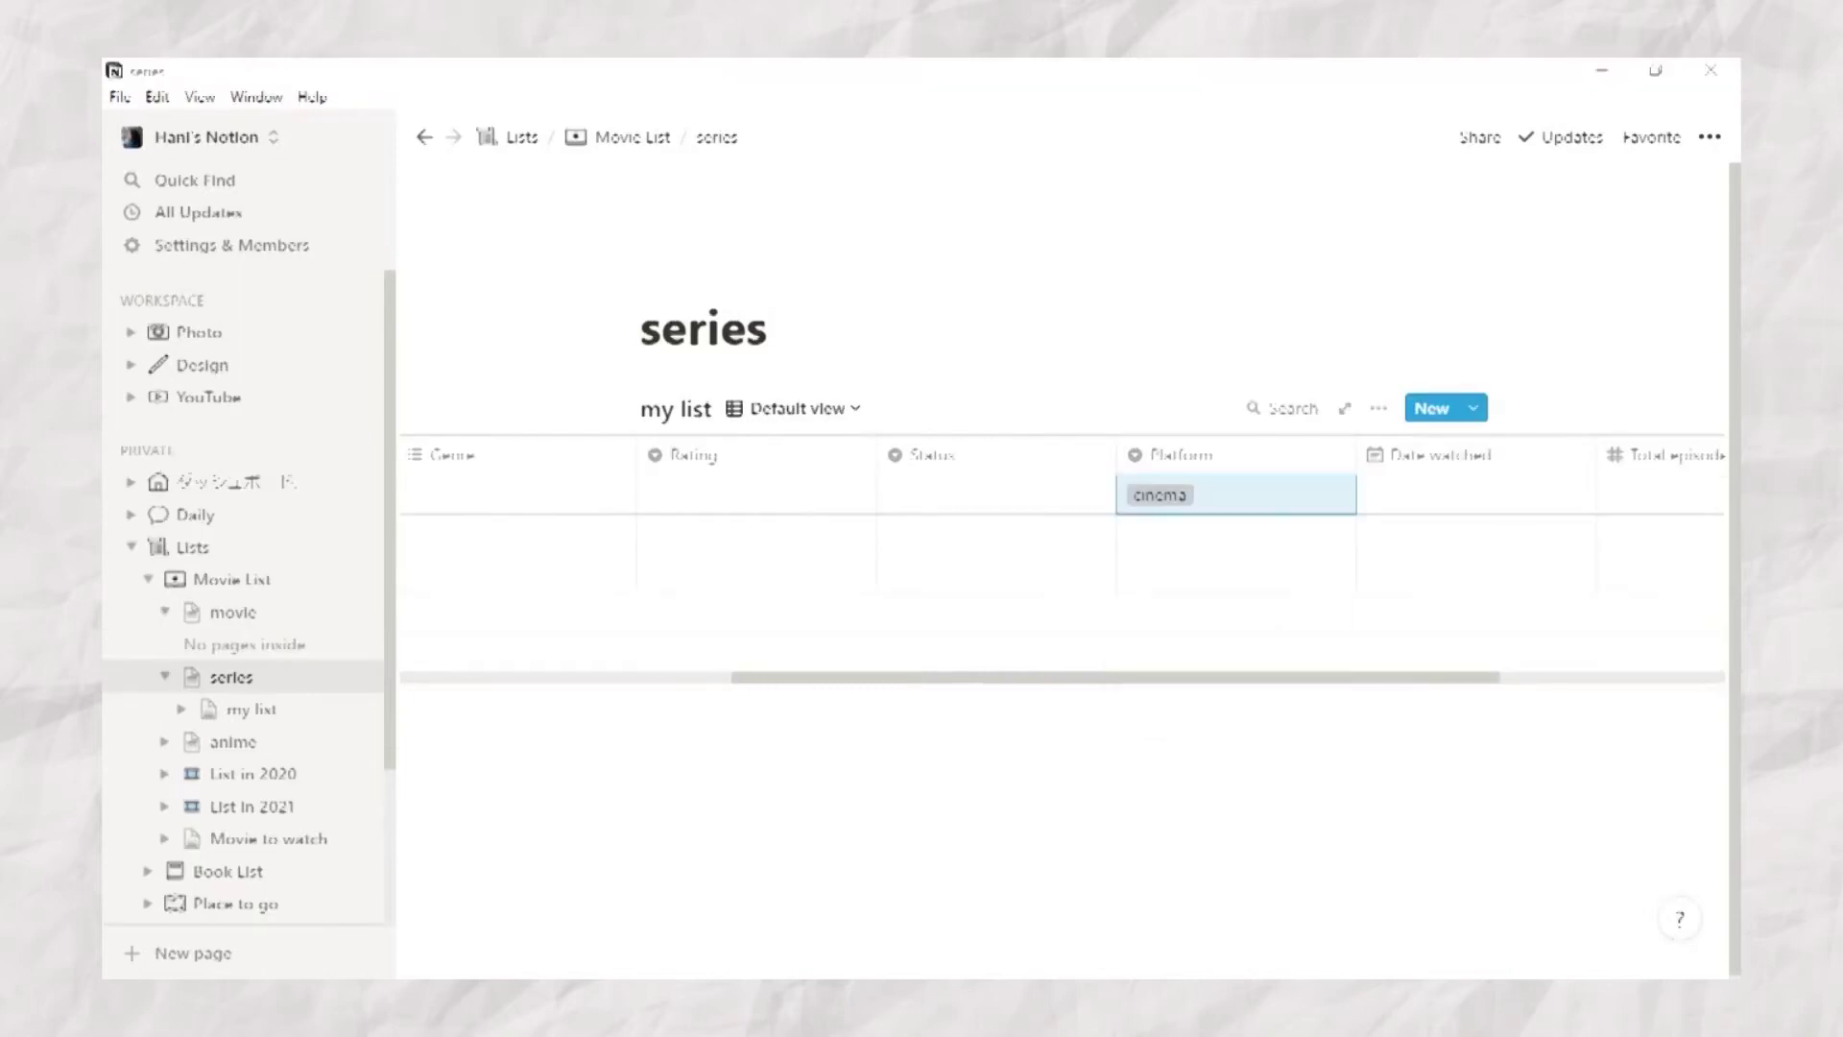
pyautogui.click(1260, 499)
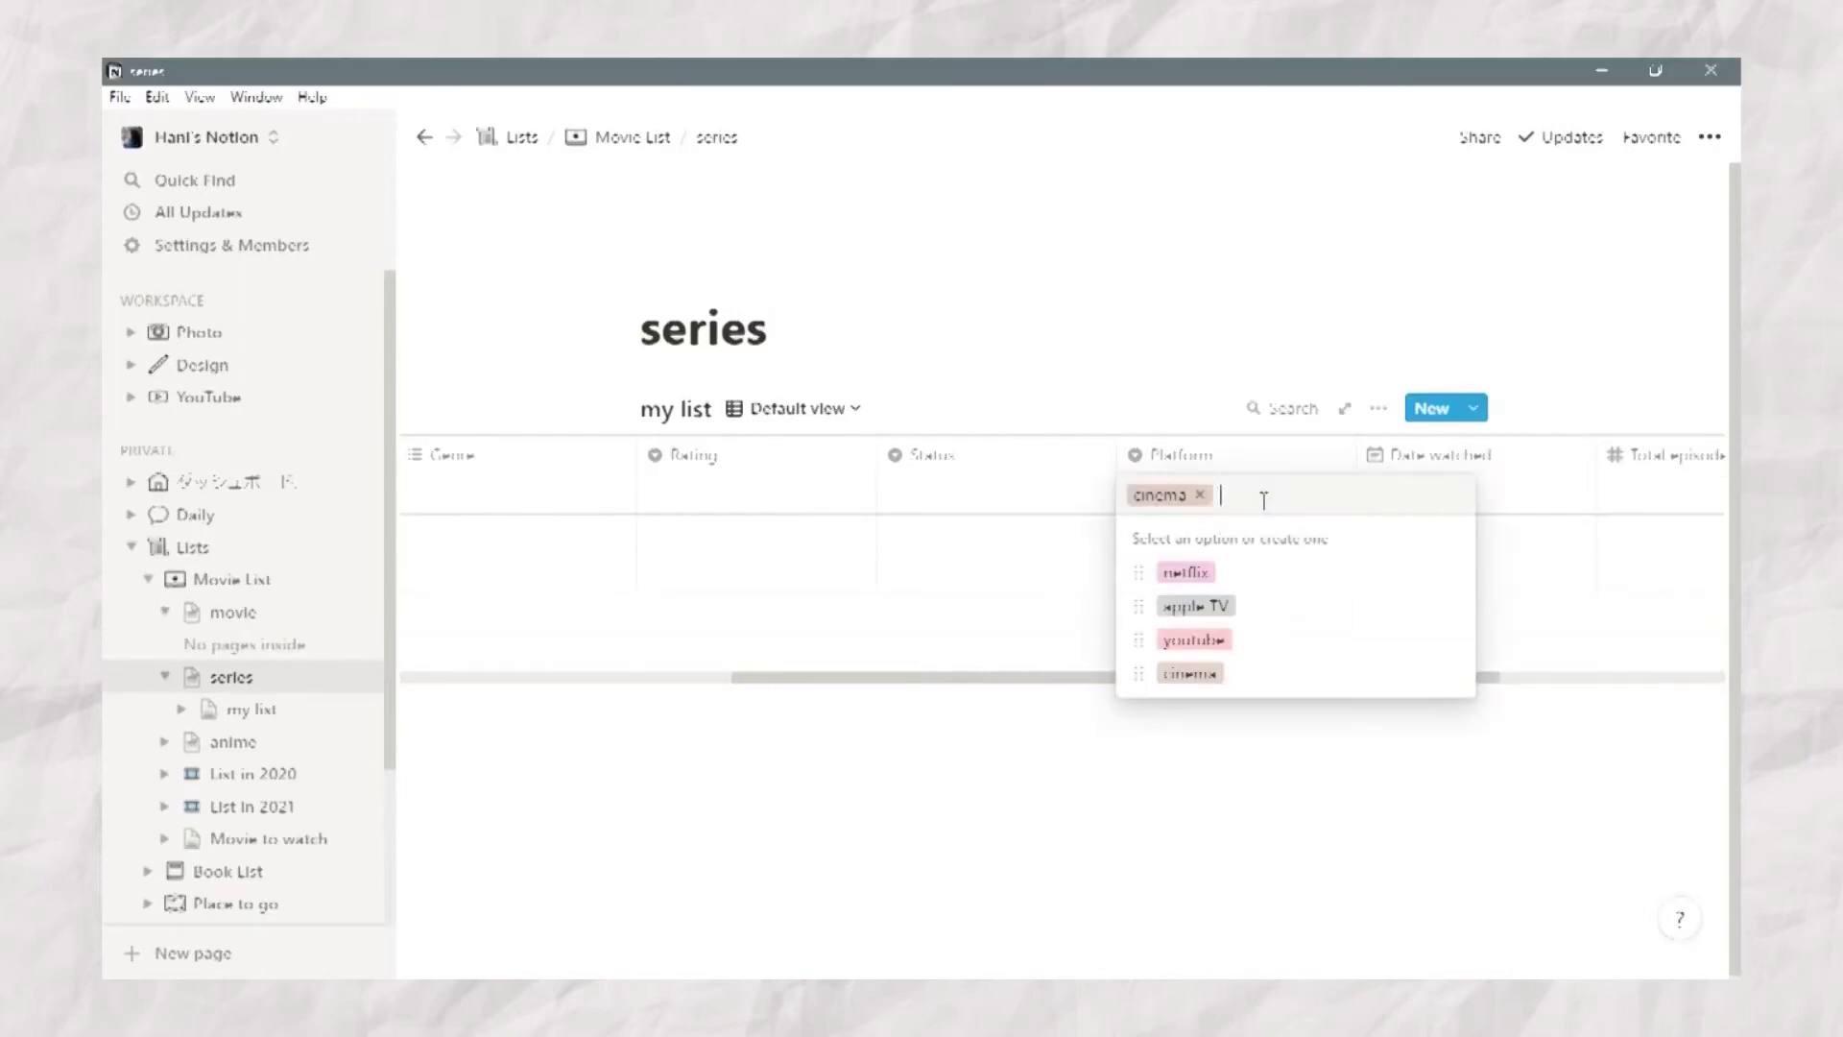
pyautogui.write('iqiyi')
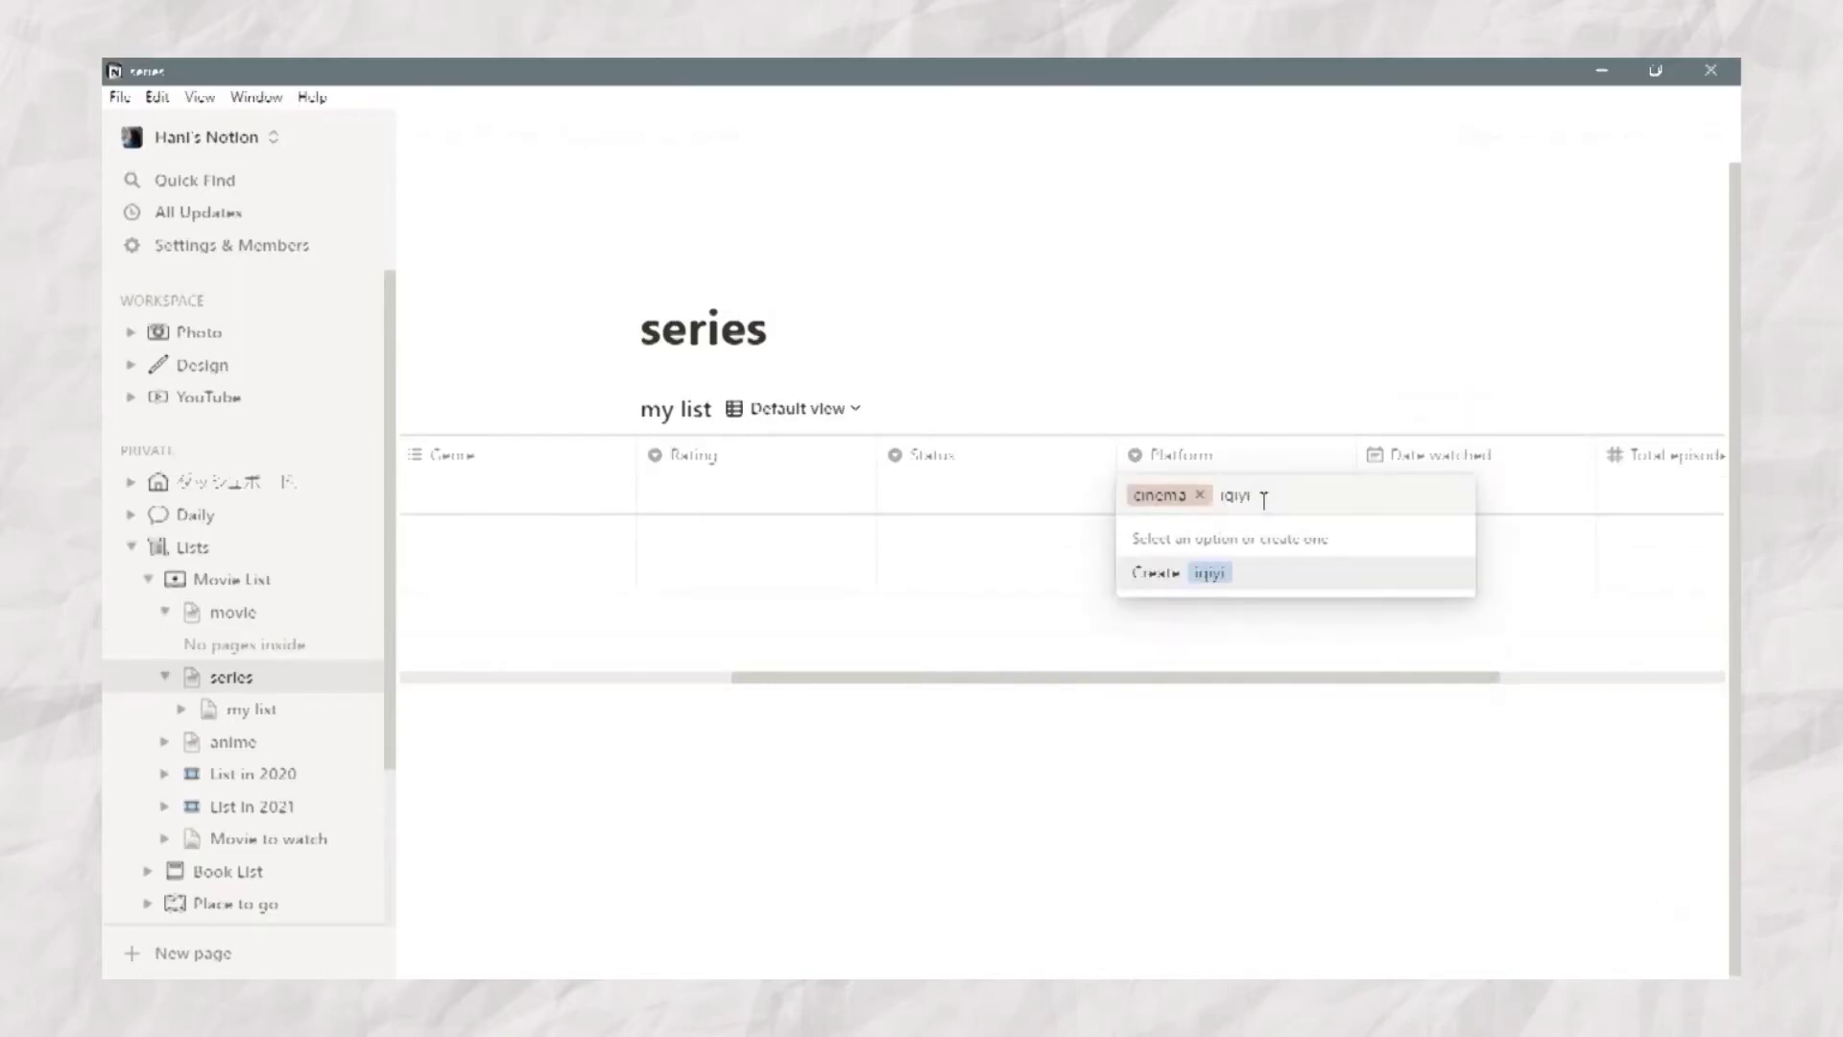
pyautogui.press('Return')
# Step: Color the iqiyi option green and the cinema option yellow, and clear the first row's Platform cell
pyautogui.click(1267, 510)
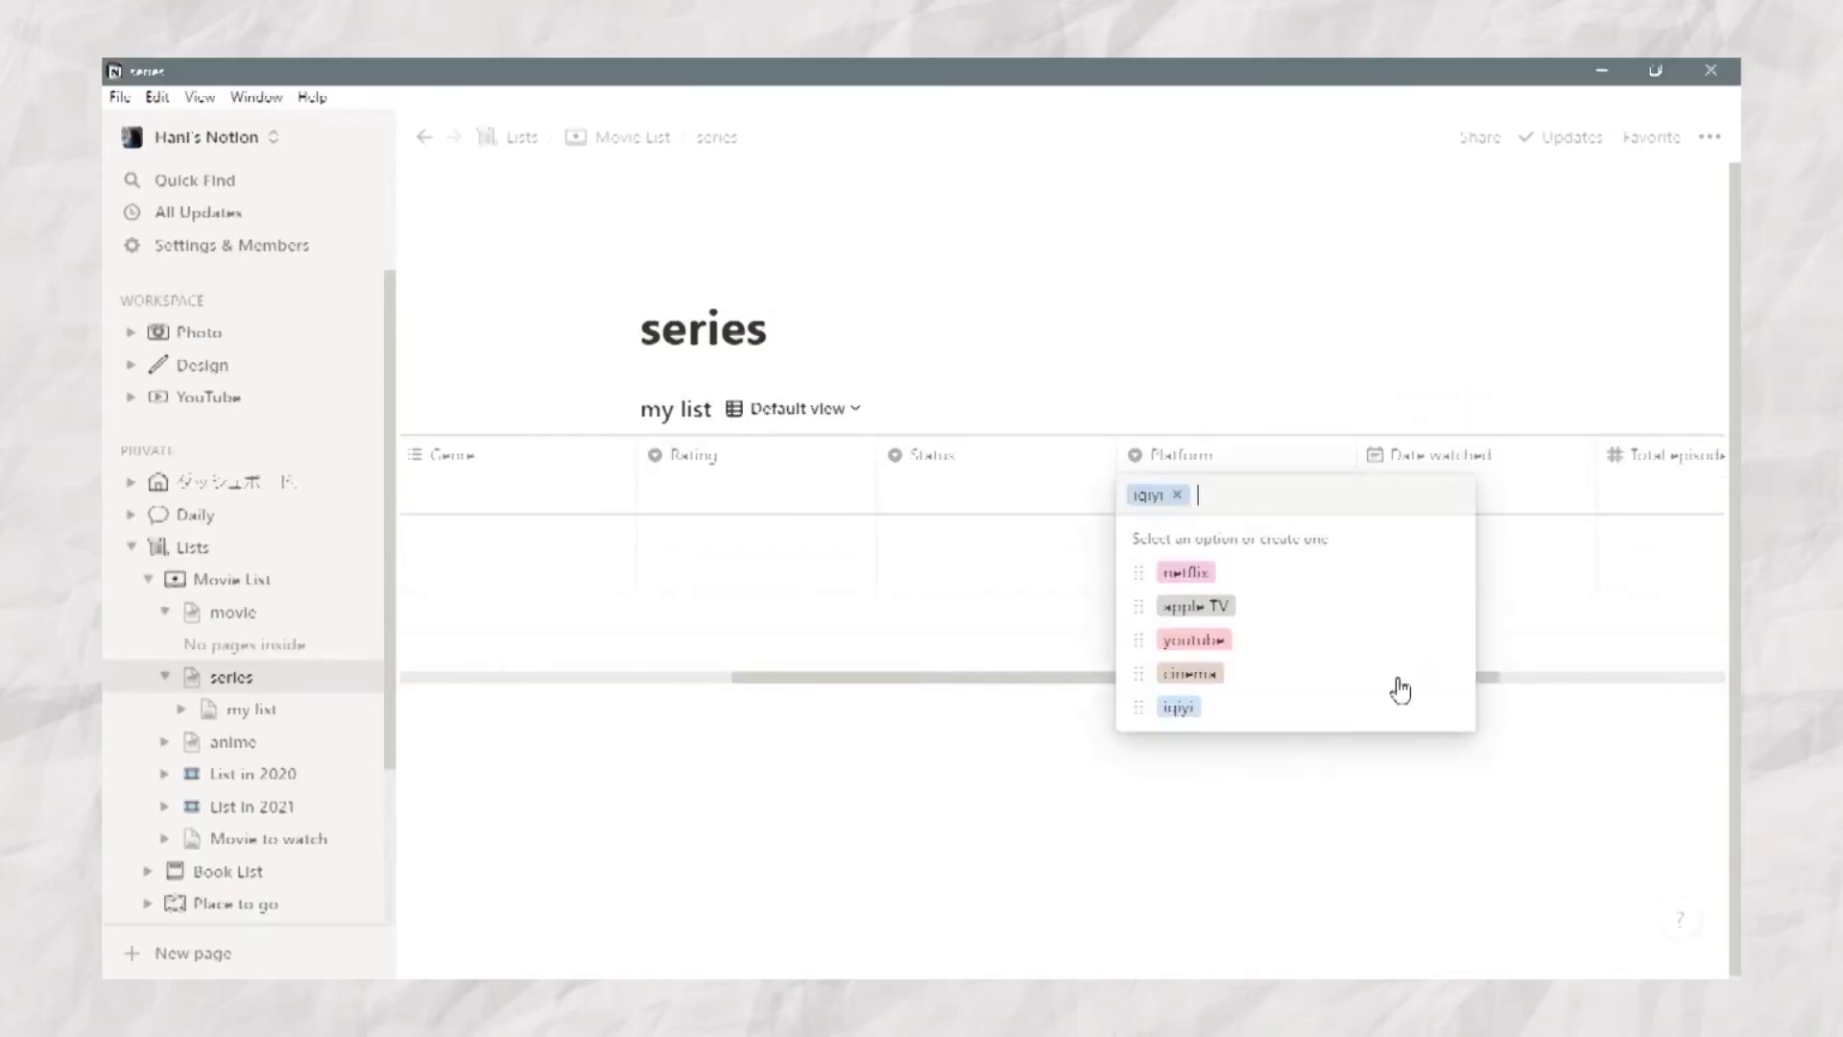
pyautogui.click(1451, 712)
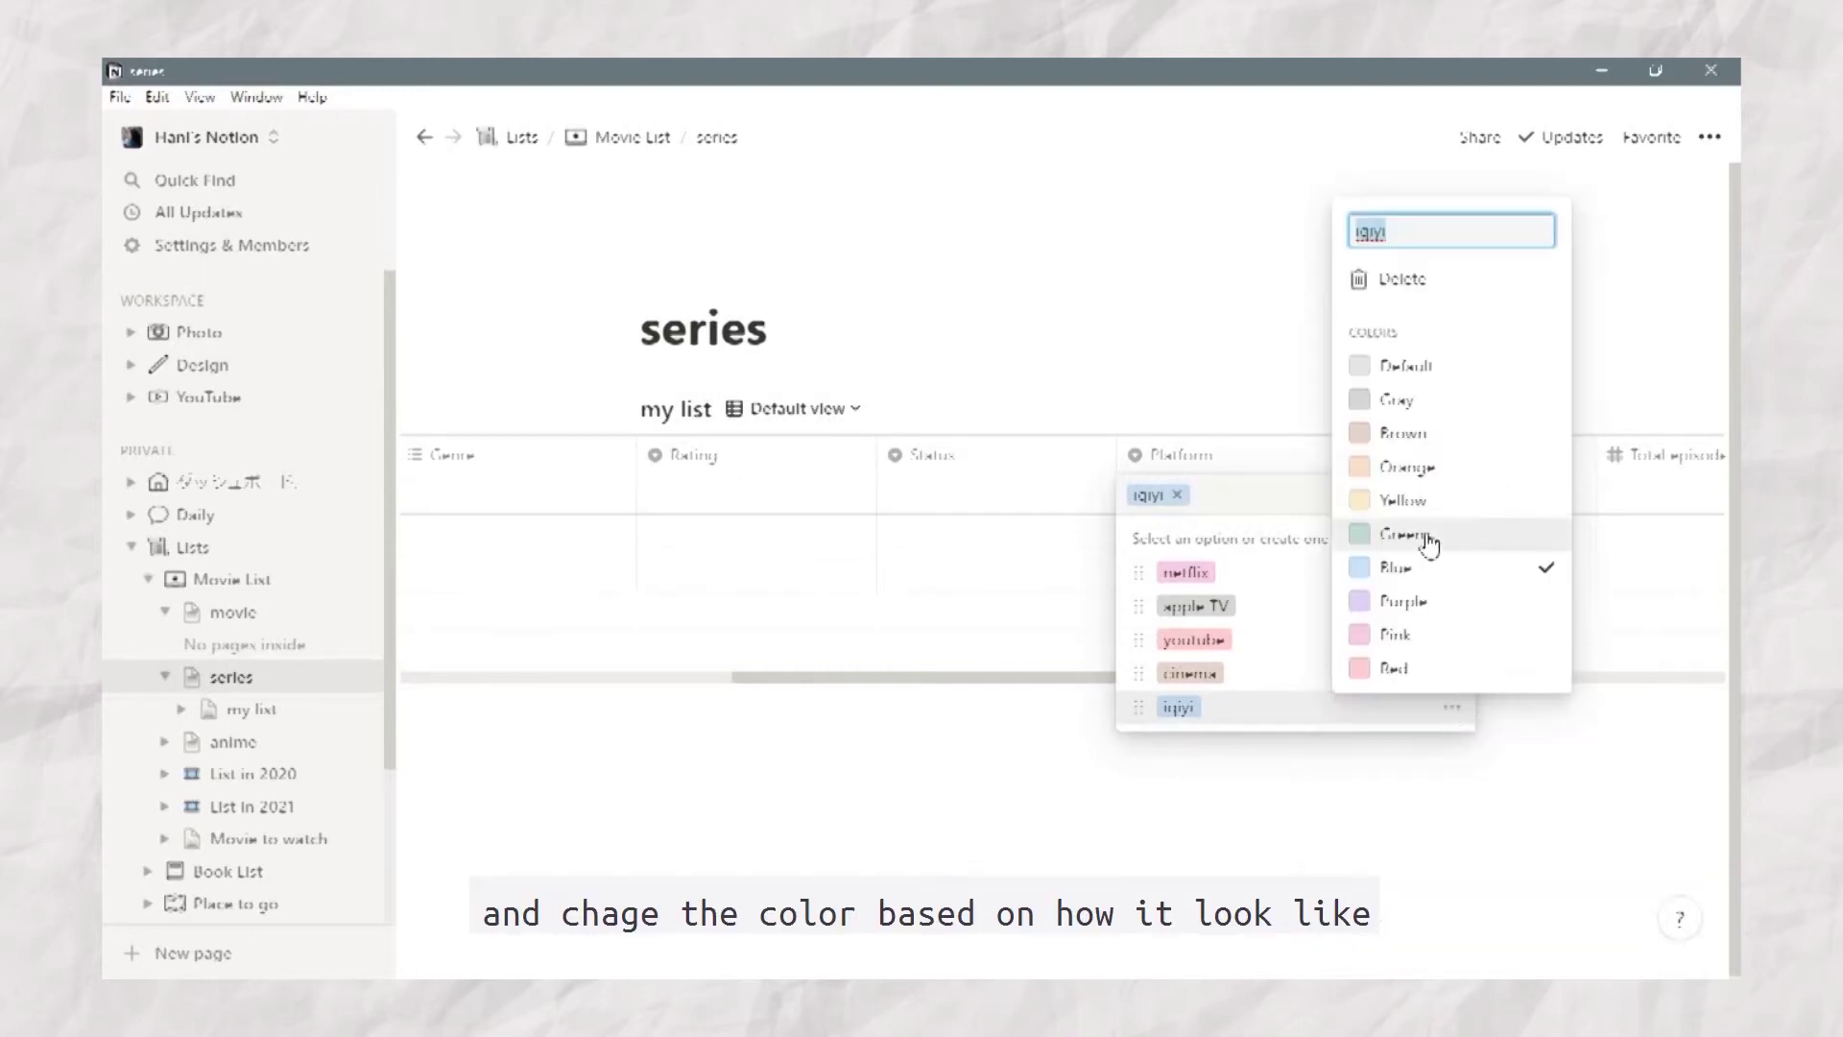
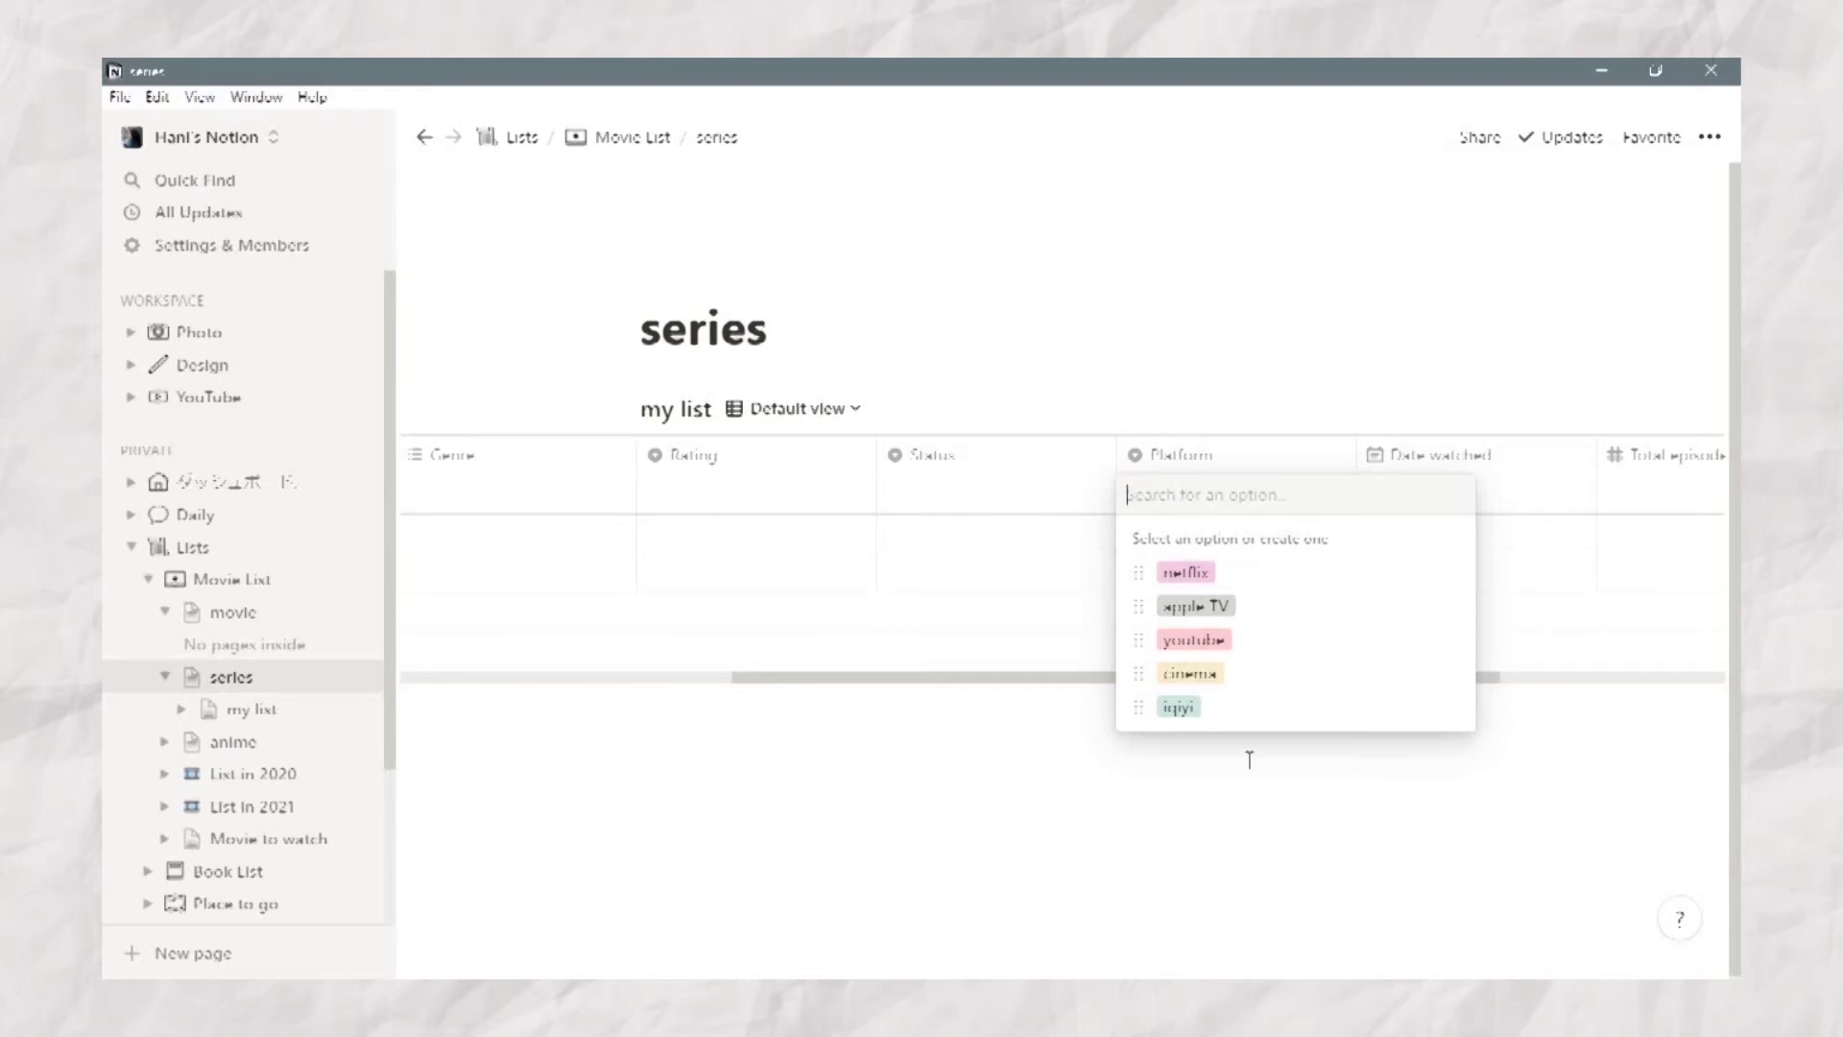
pyautogui.press('Escape')
# Step: Review the options set up in the first row's Genre, Rating and Status cells of the series table
pyautogui.hscroll(-5, 752, 671)
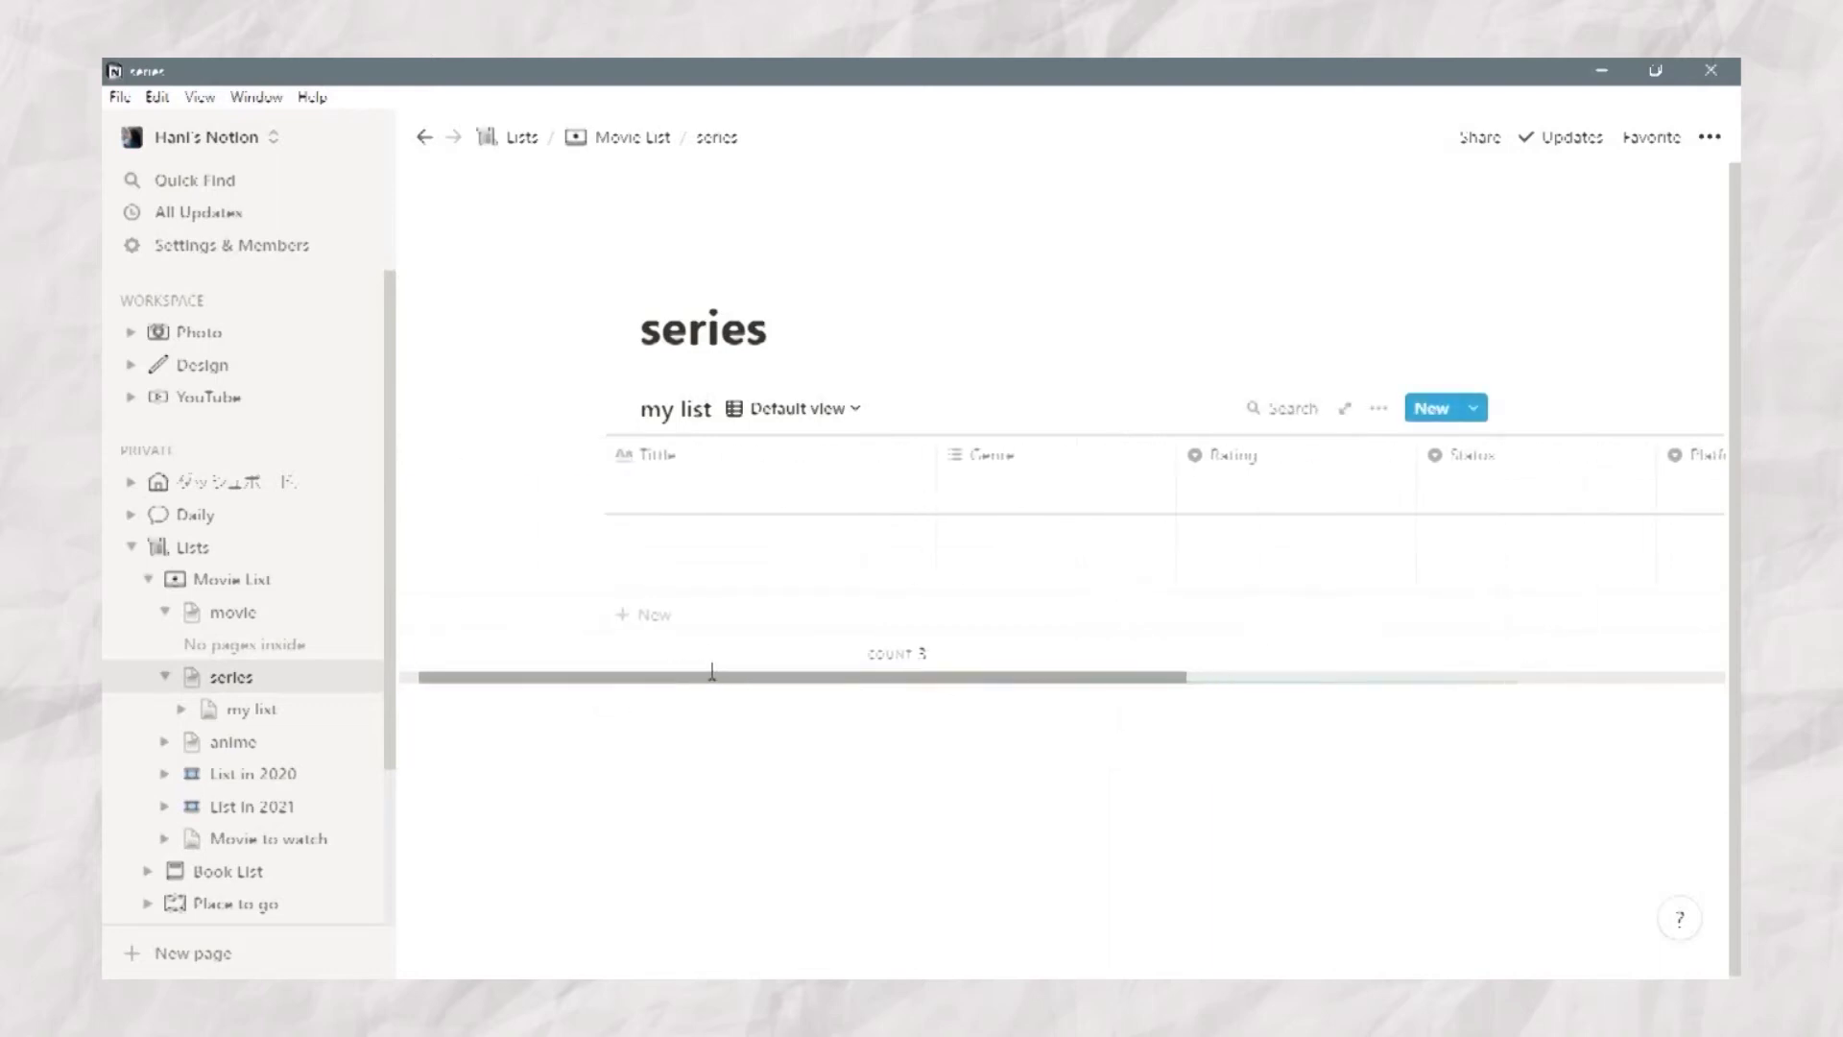
pyautogui.click(948, 494)
pyautogui.press('Escape')
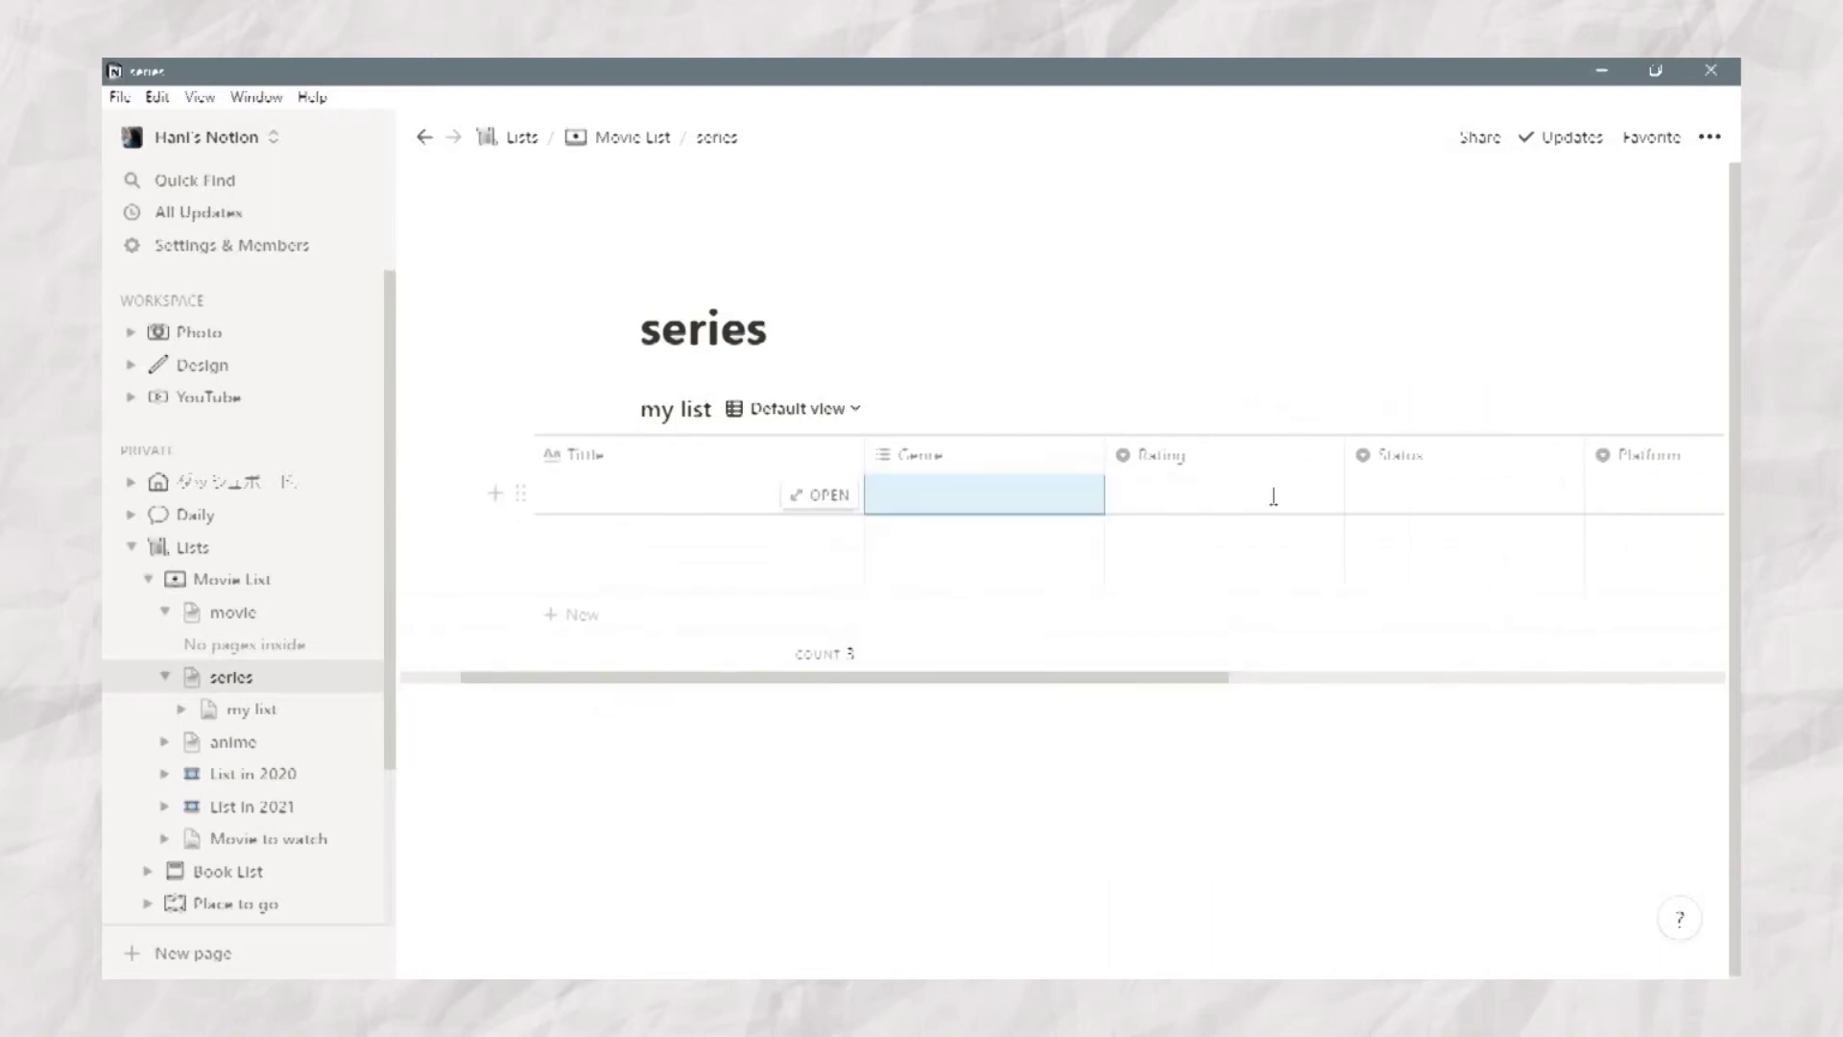
pyautogui.click(1273, 496)
pyautogui.press('Escape')
pyautogui.click(1545, 496)
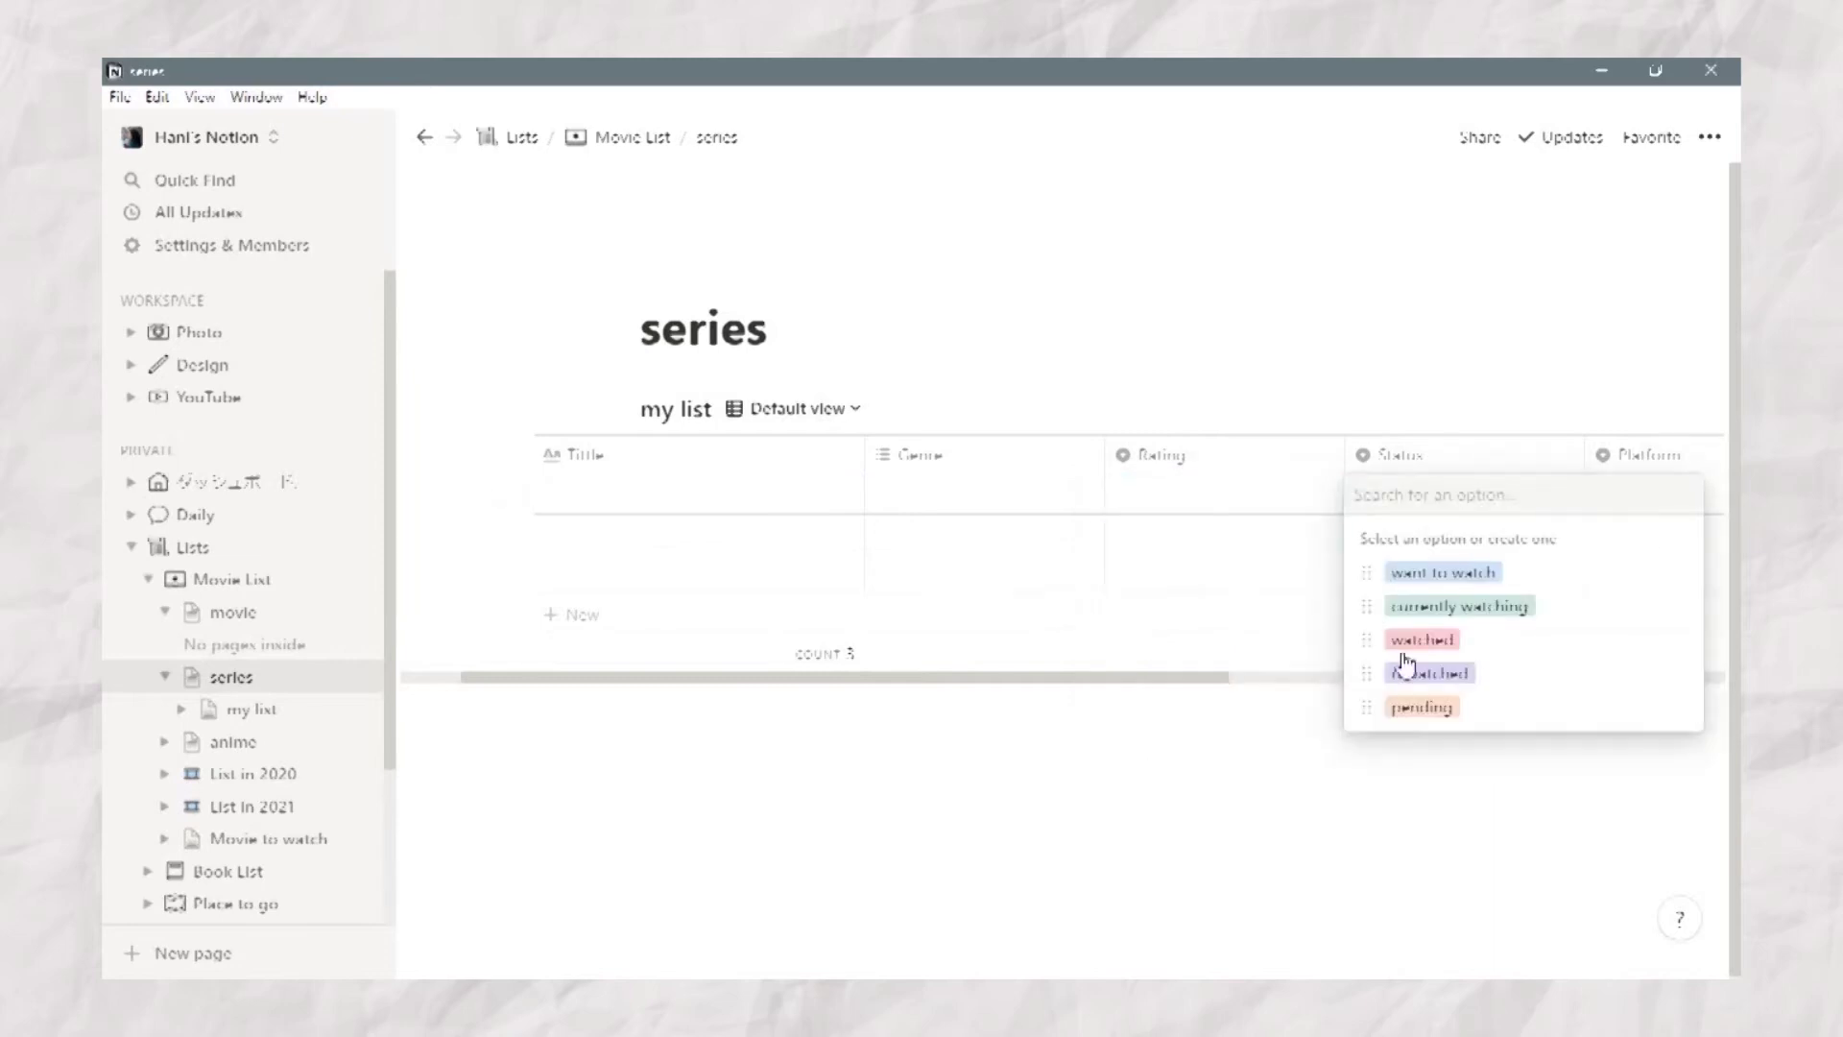
pyautogui.click(1220, 677)
pyautogui.moveTo(1206, 677); pyautogui.dragTo(1440, 678)
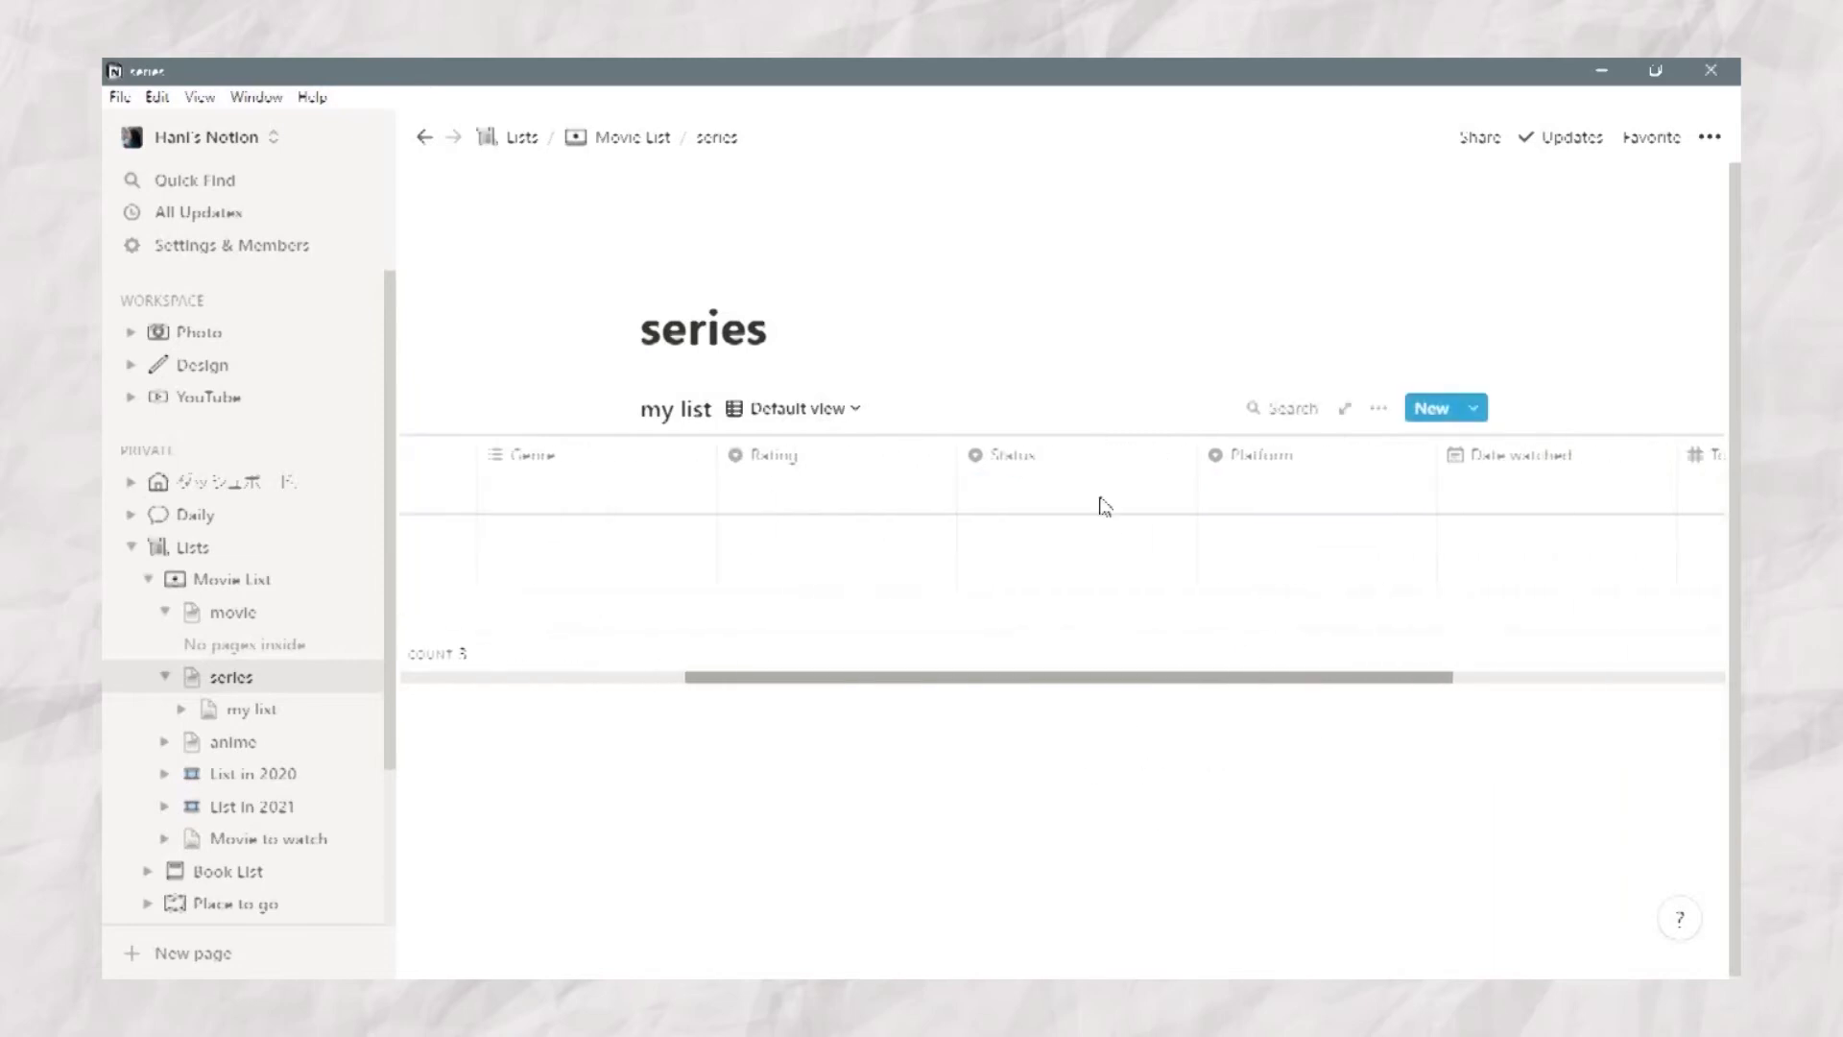
# Step: Change the color of the want to watch option in the Status column and check the Platform column's options
pyautogui.click(1102, 495)
pyautogui.click(1296, 574)
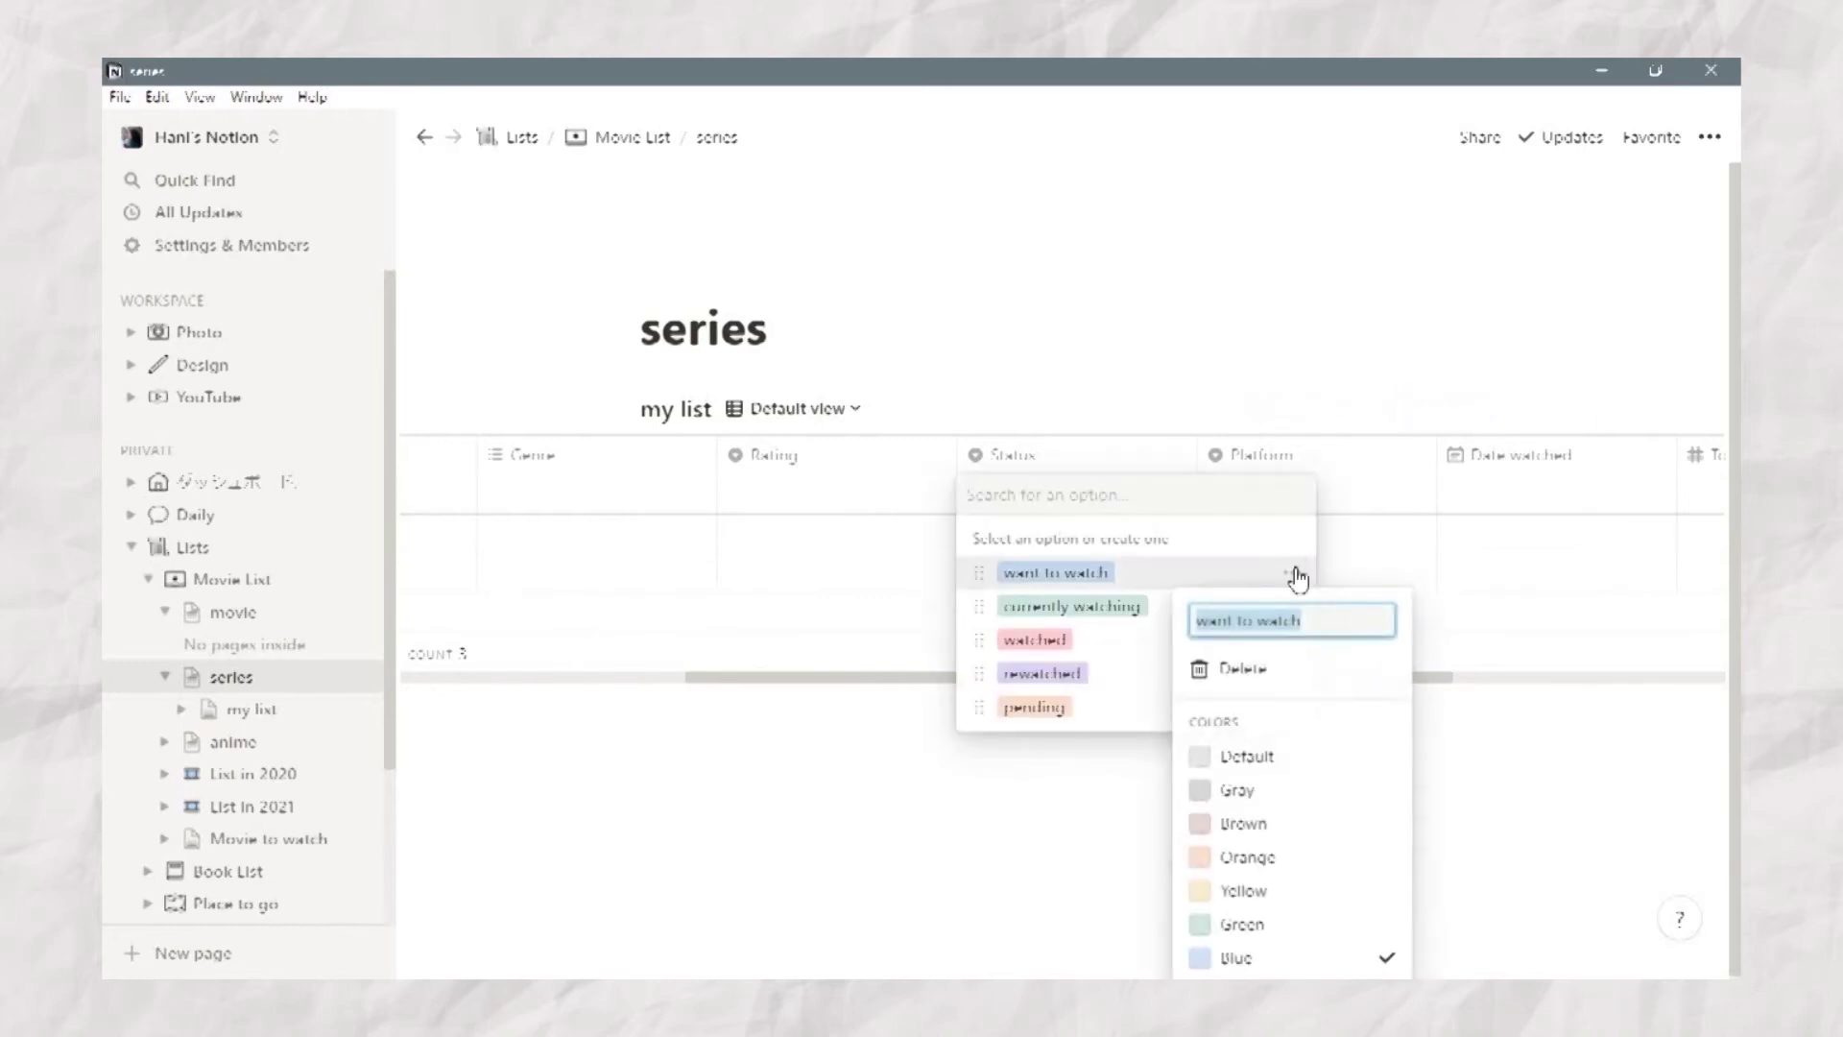
pyautogui.click(1246, 682)
pyautogui.click(1510, 759)
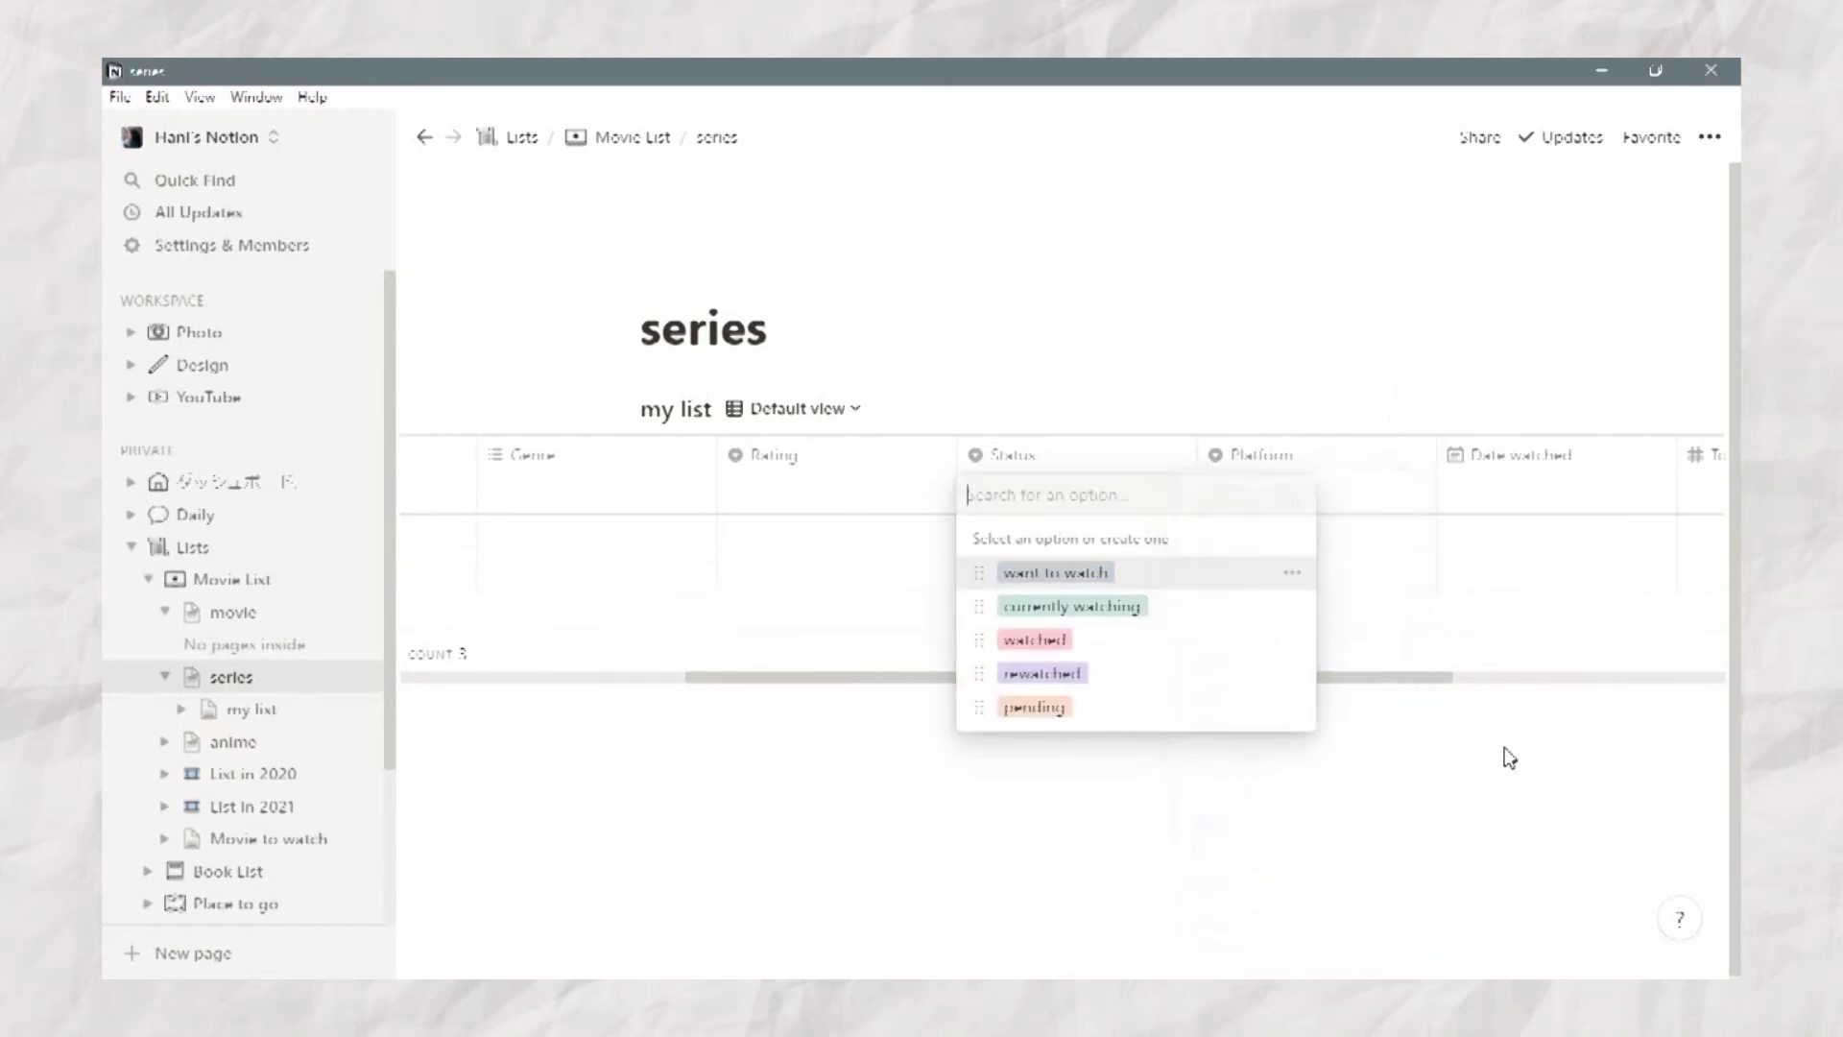
pyautogui.press('Escape')
pyautogui.click(1350, 510)
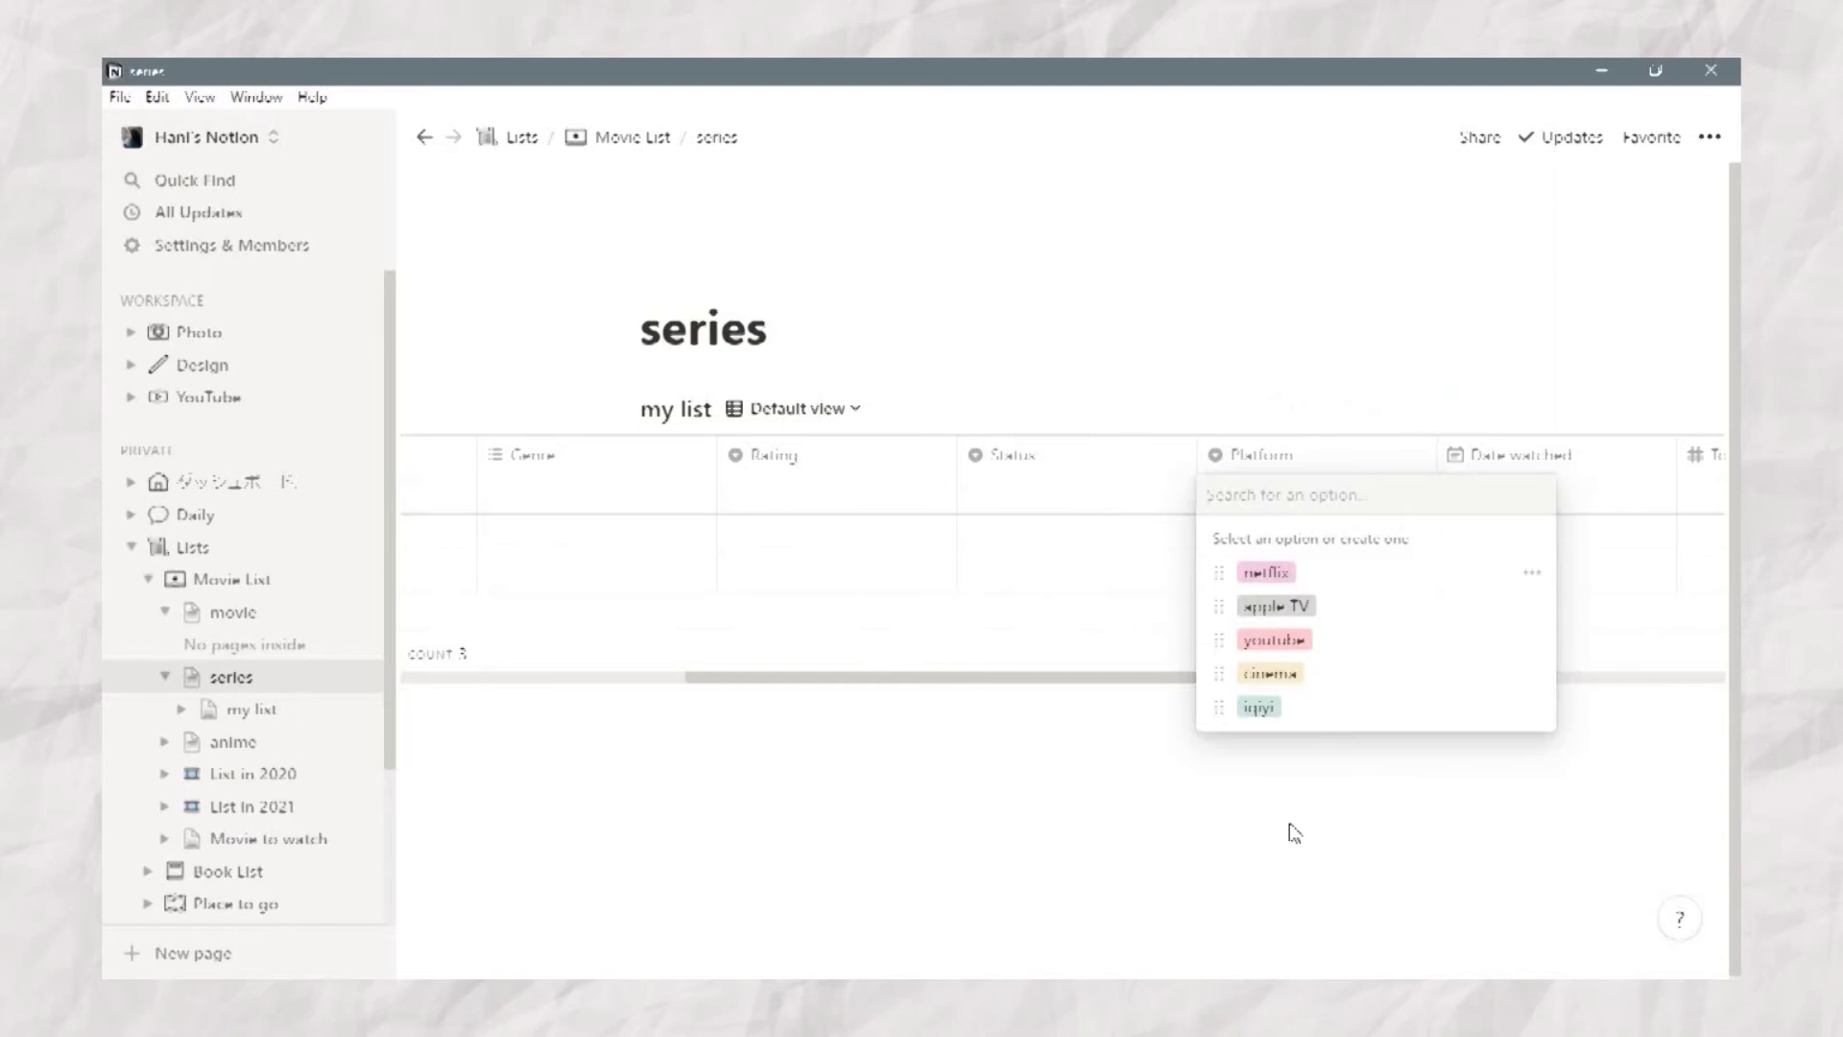
pyautogui.press('Escape')
# Step: Duplicate the series page's my list table and move the copy into the movie page
pyautogui.hscroll(-5, 1136, 699)
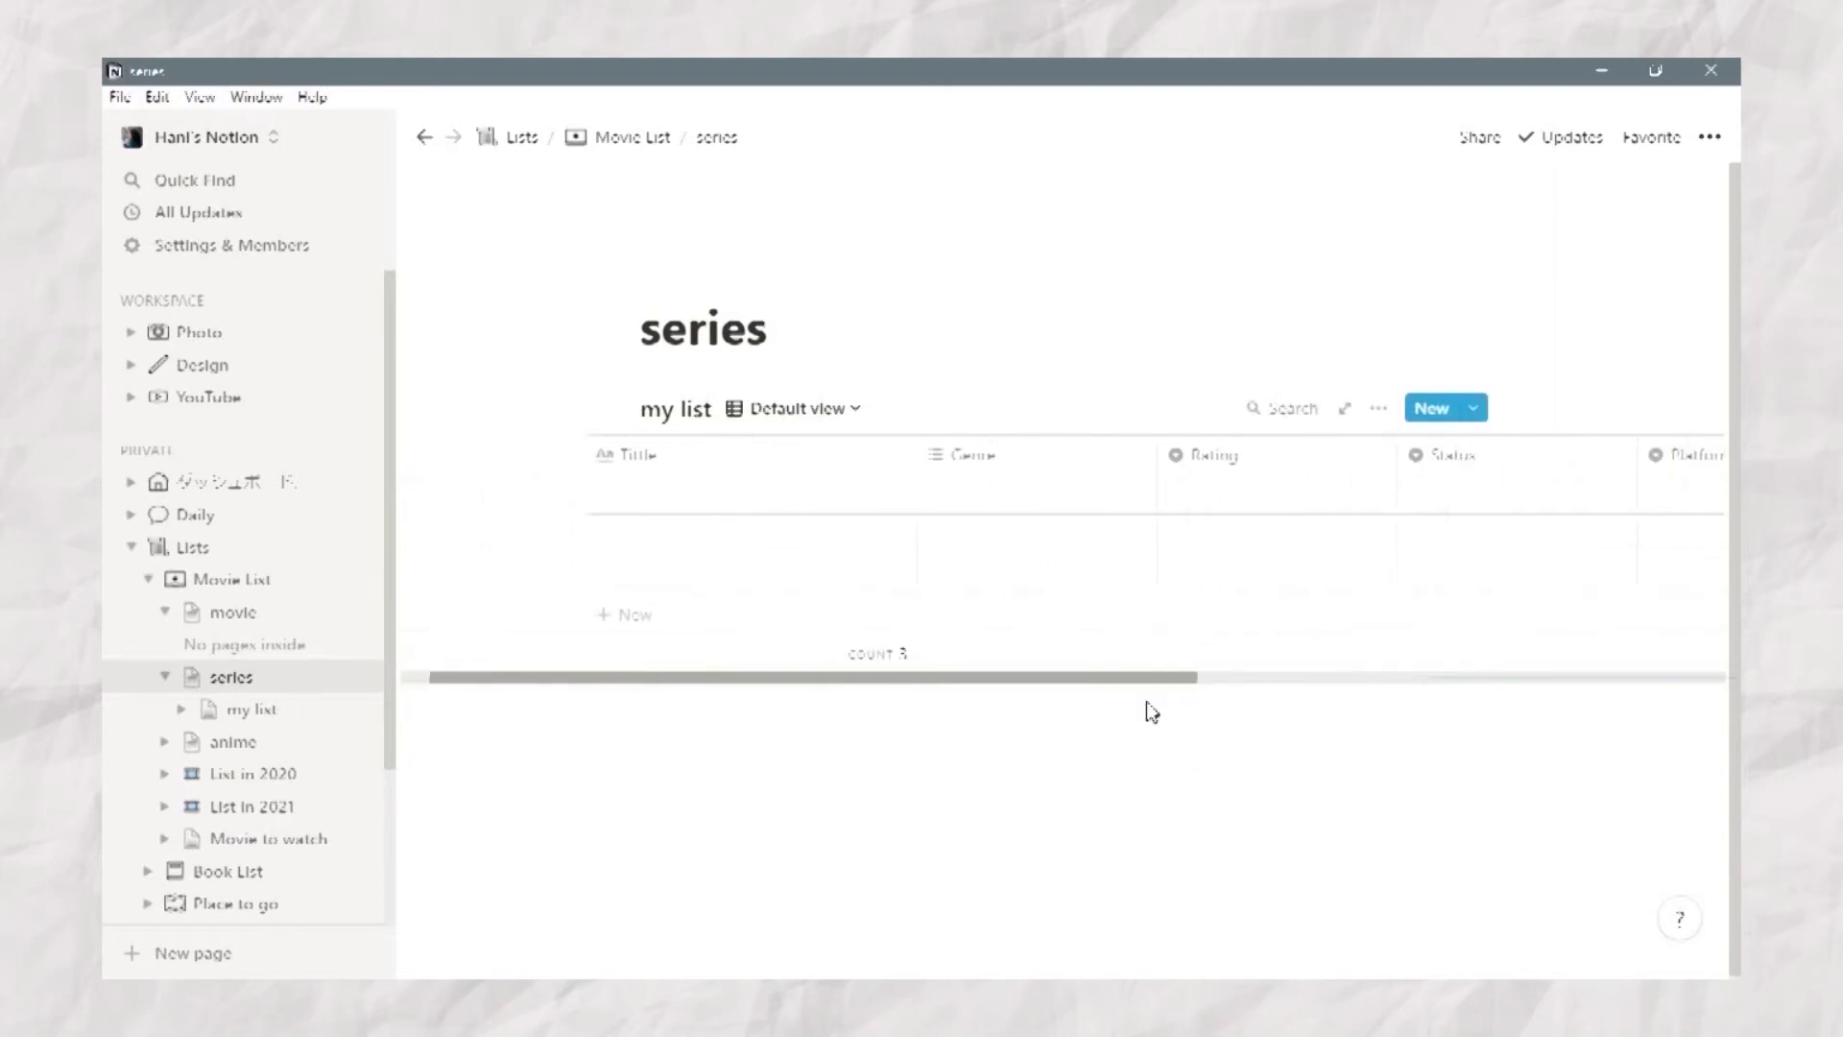
pyautogui.click(321, 708)
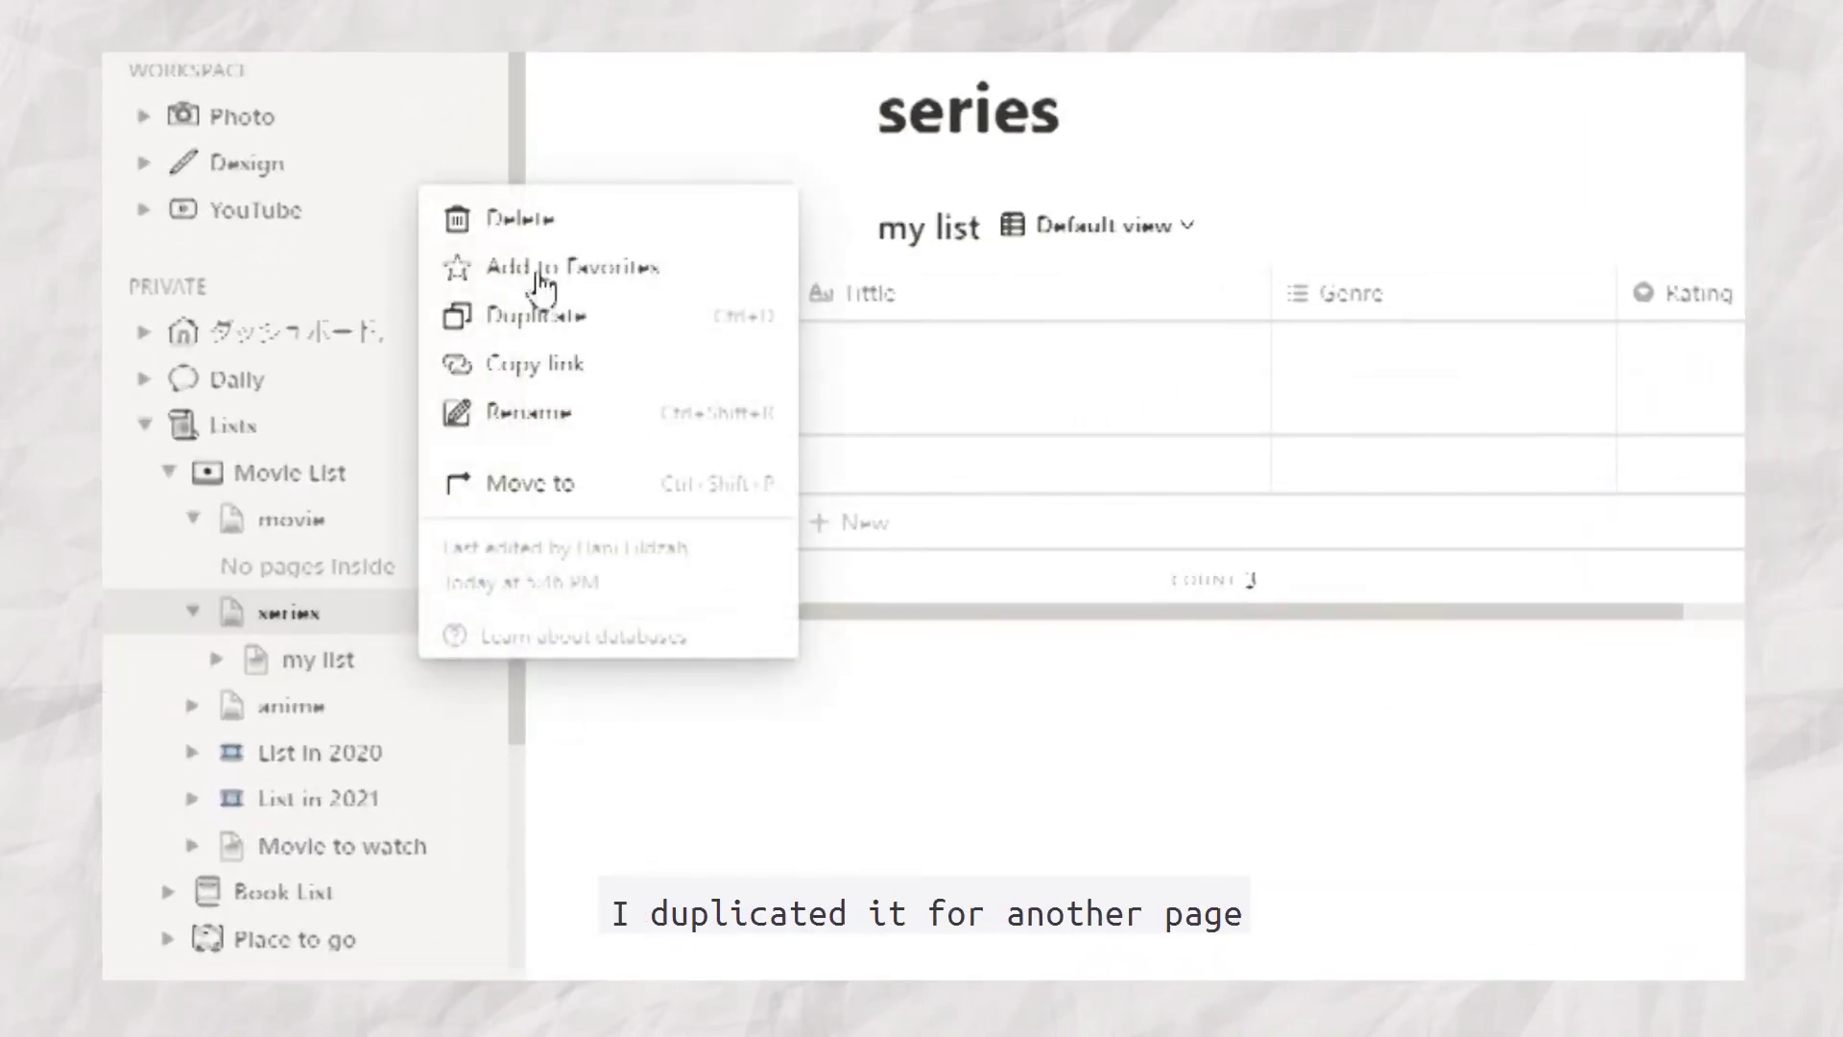
pyautogui.click(544, 307)
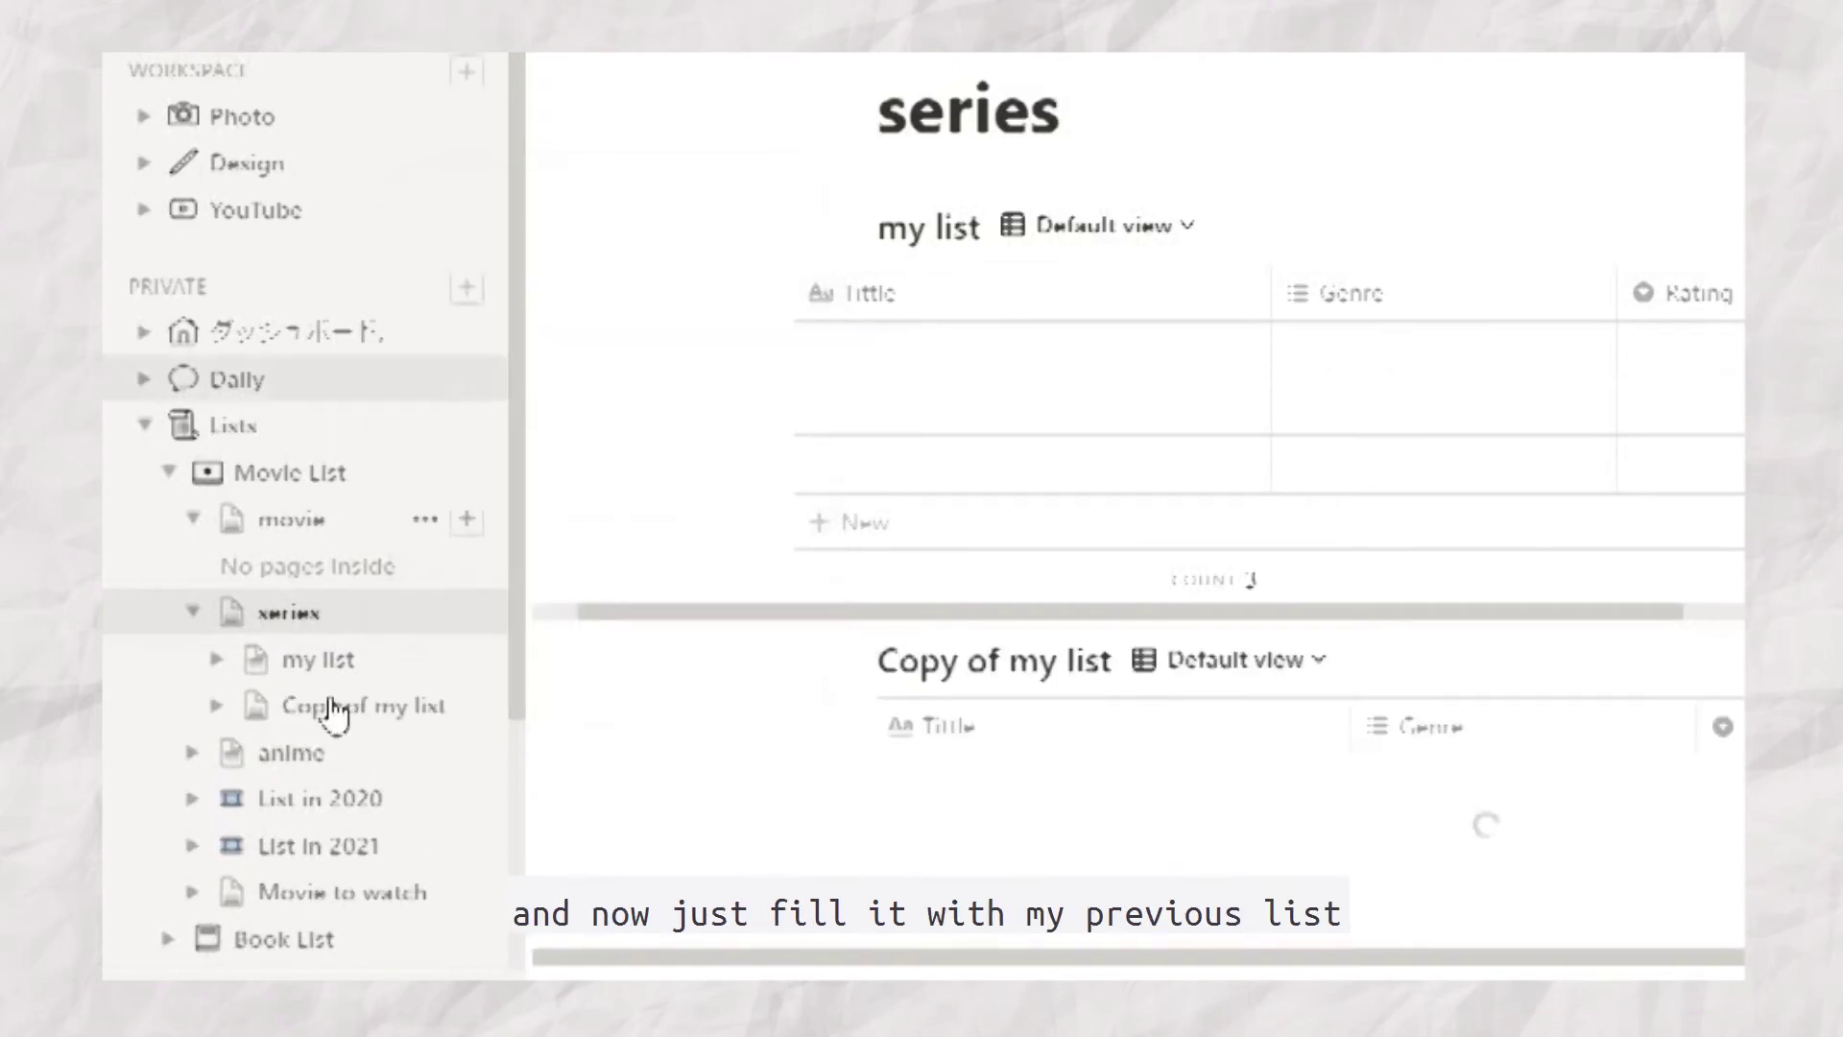
pyautogui.moveTo(322, 710); pyautogui.dragTo(313, 549)
# Step: Duplicate the my list table again and move this copy into the anime page
pyautogui.click(419, 661)
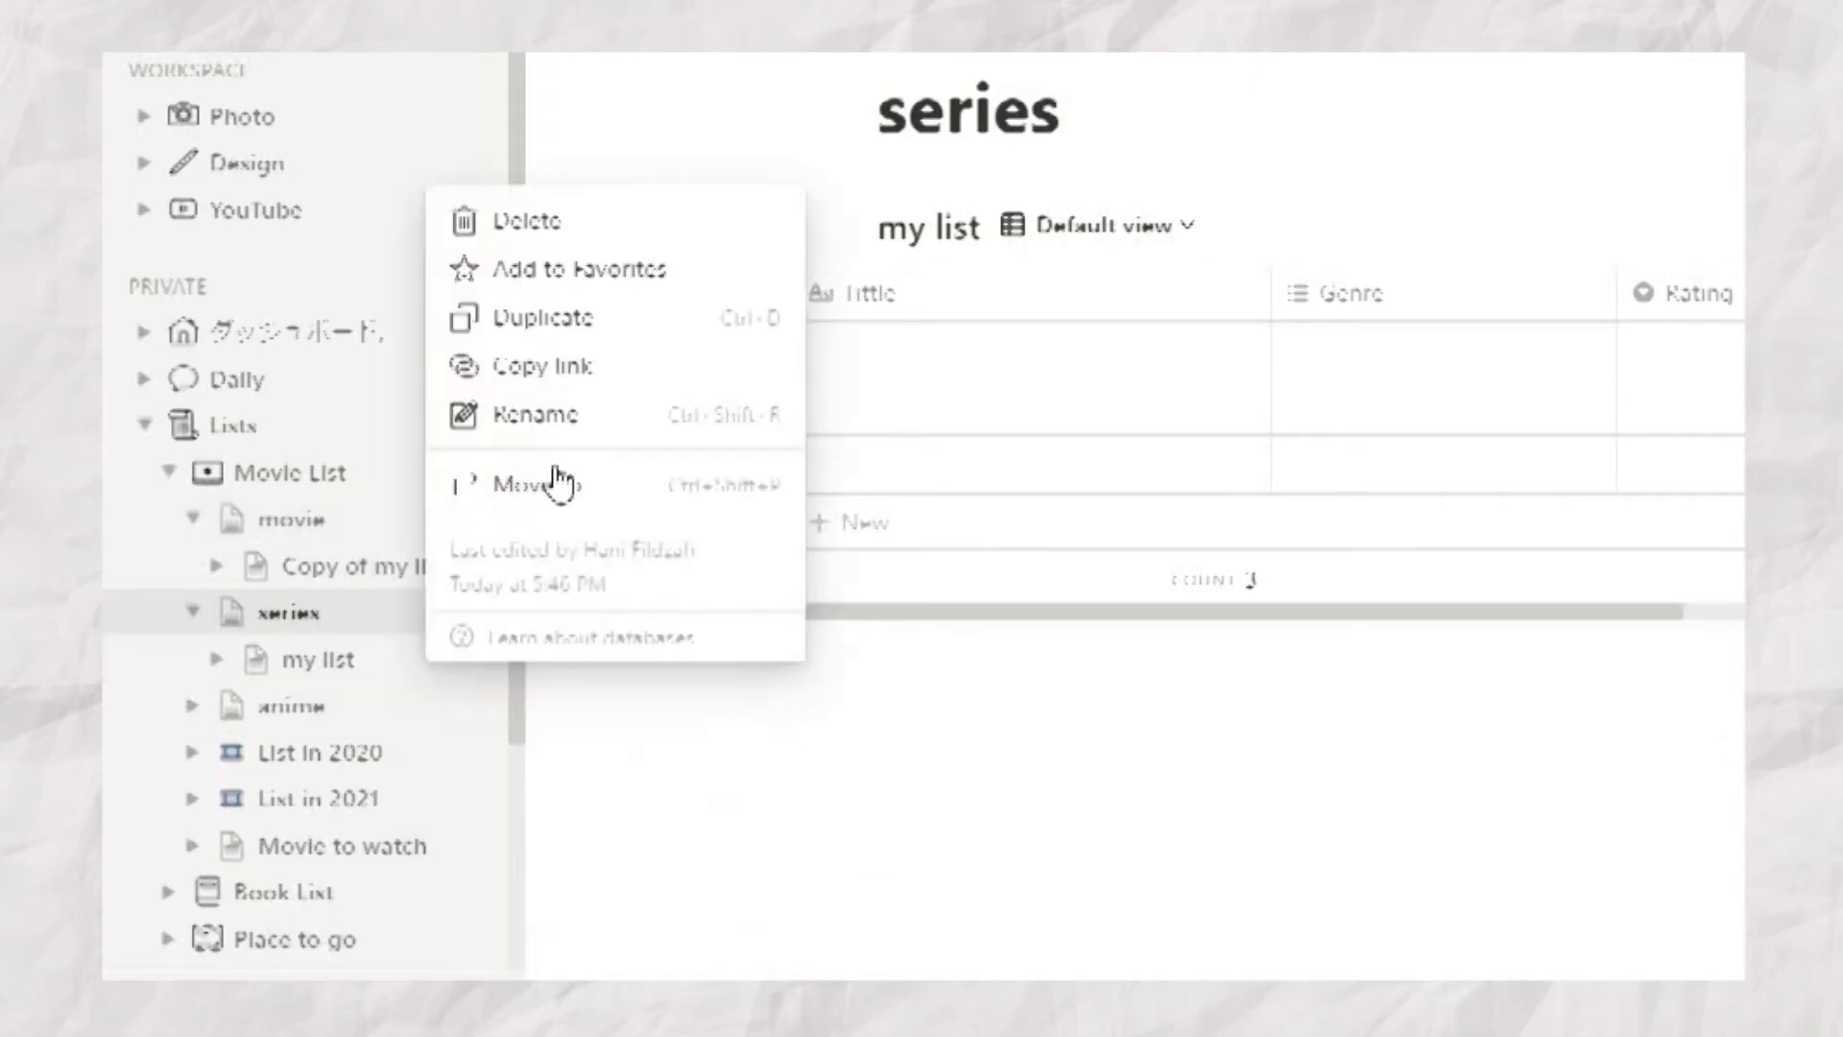
pyautogui.click(542, 326)
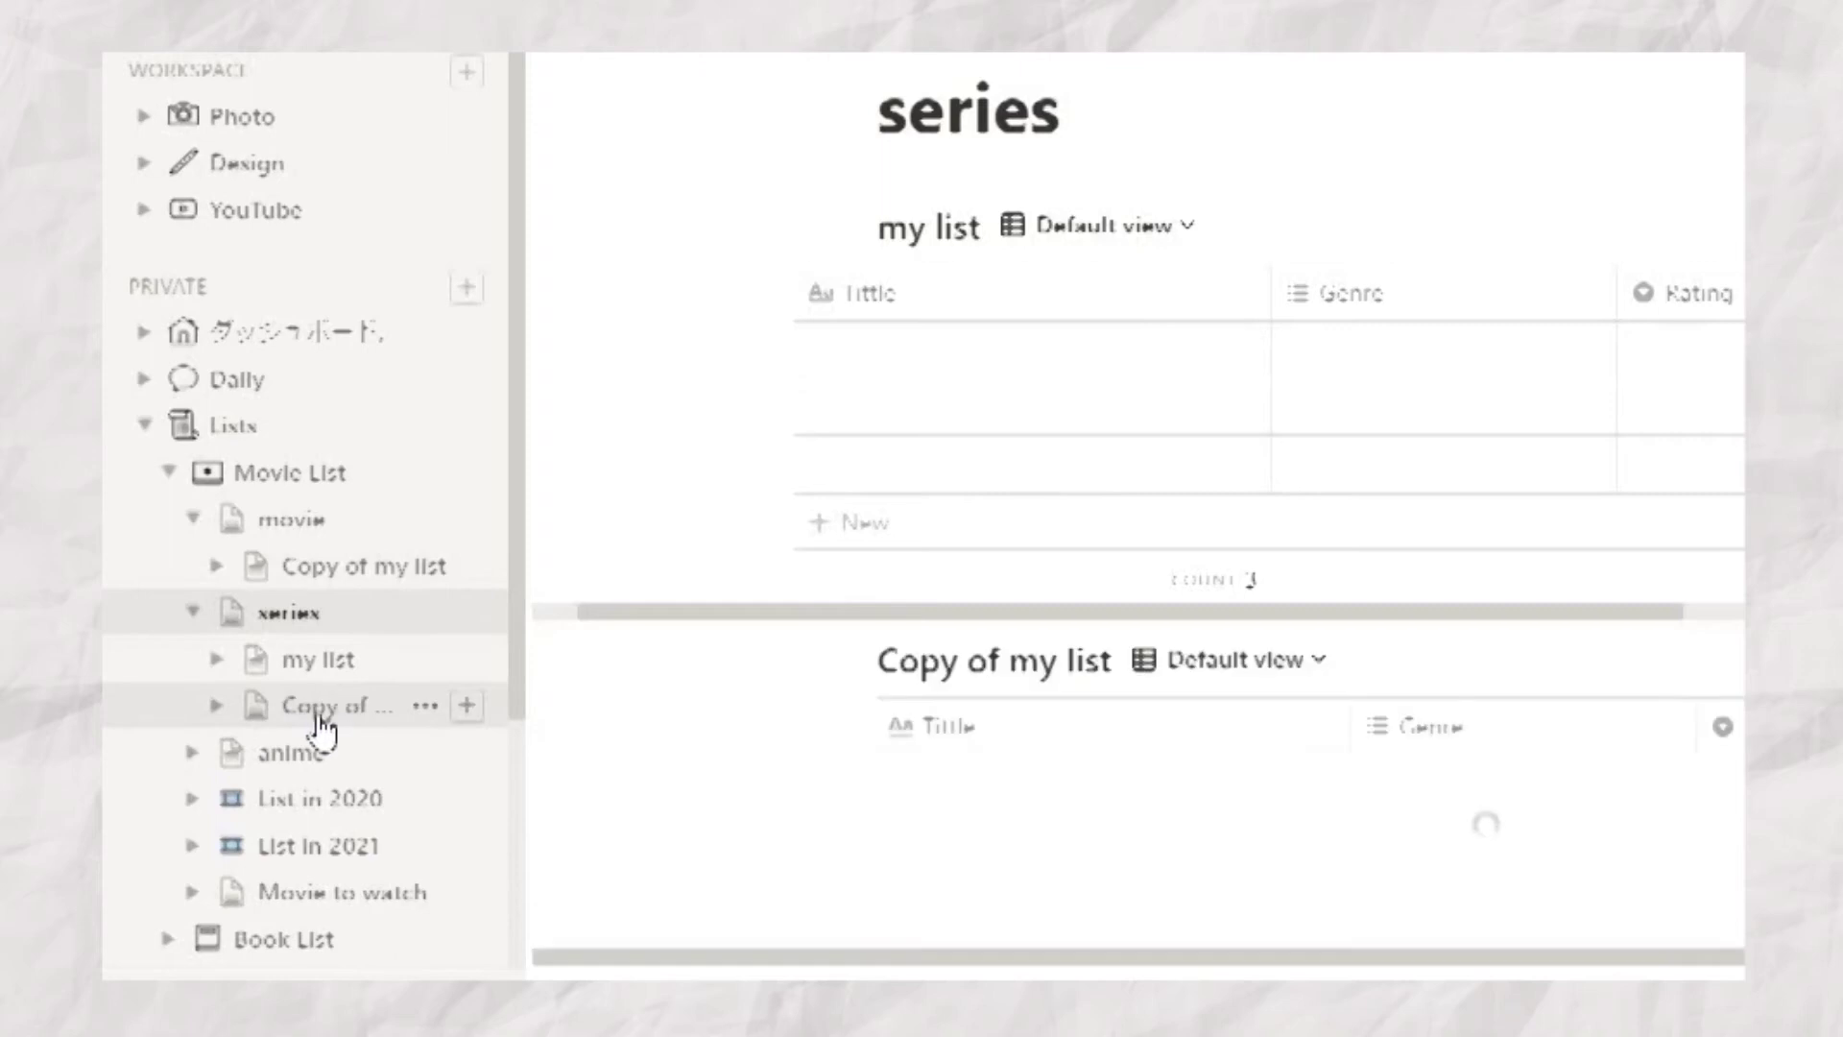
pyautogui.moveTo(319, 735); pyautogui.dragTo(317, 765)
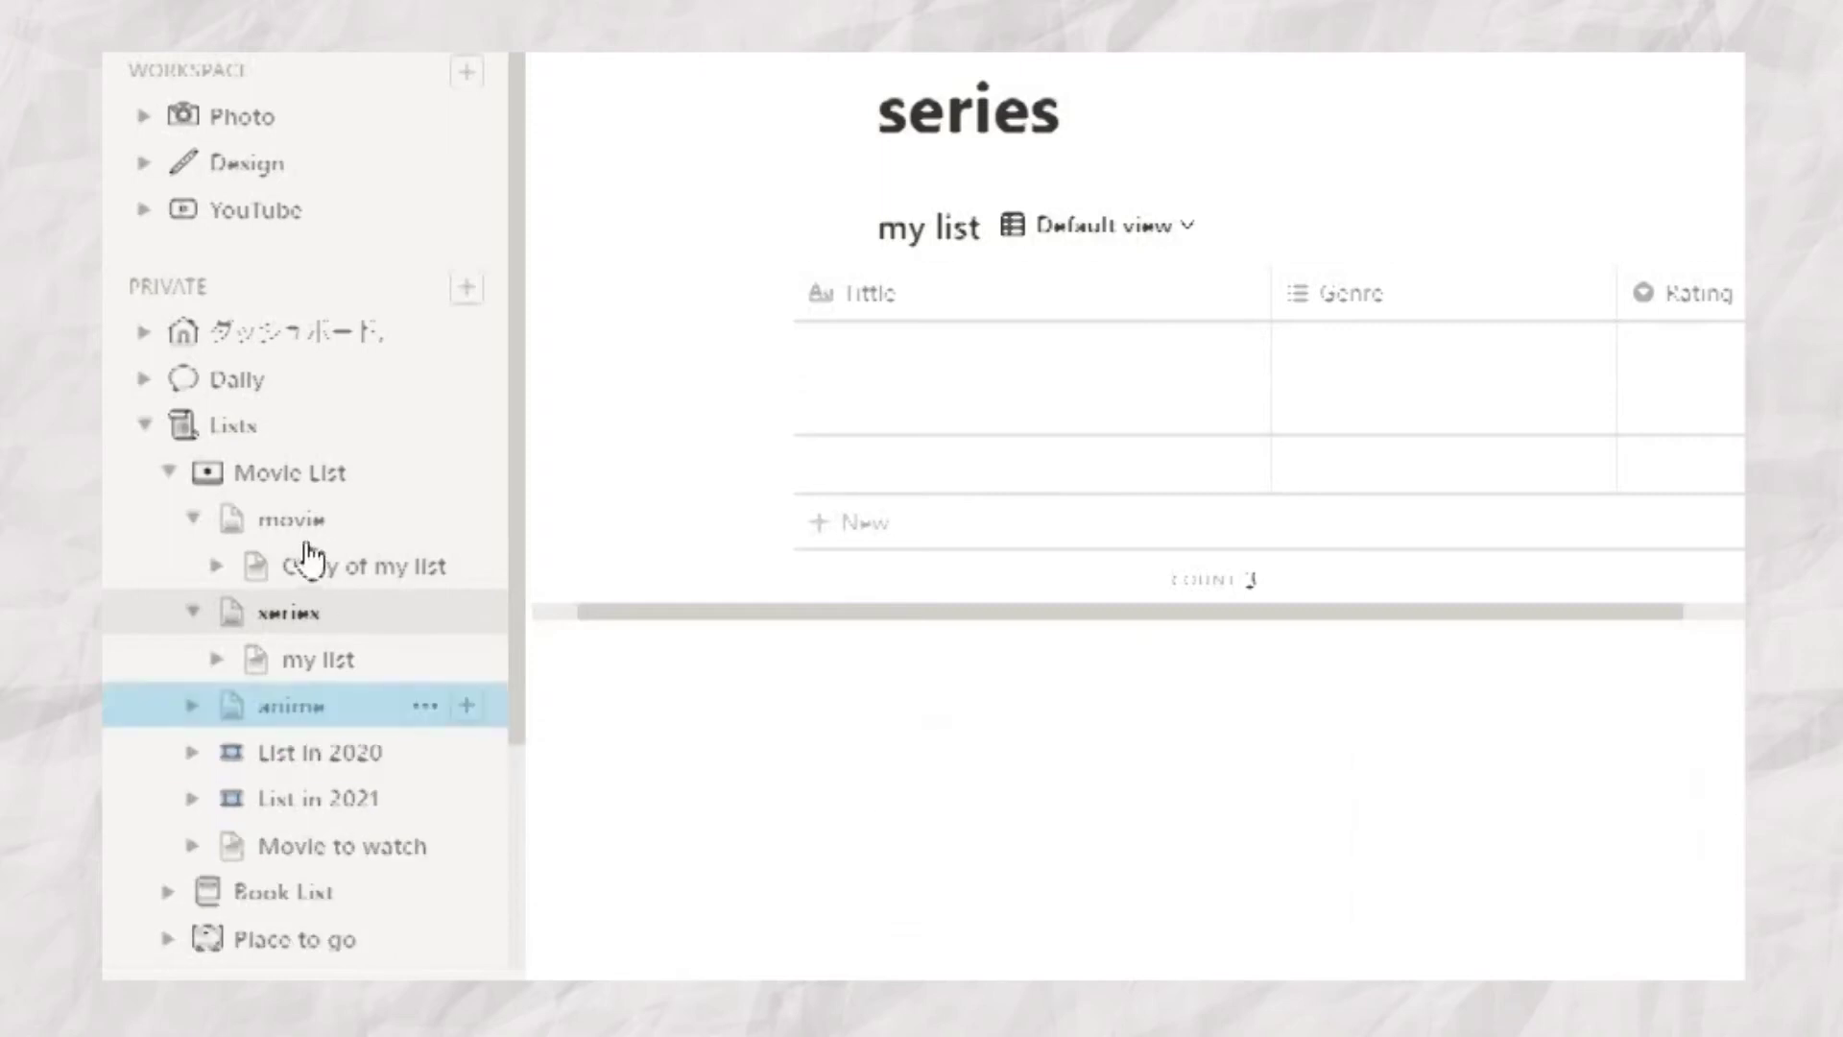
# Step: Open the movie page and check the copied table's columns and its Platform, Genre, Rating and Status cells
pyautogui.click(298, 519)
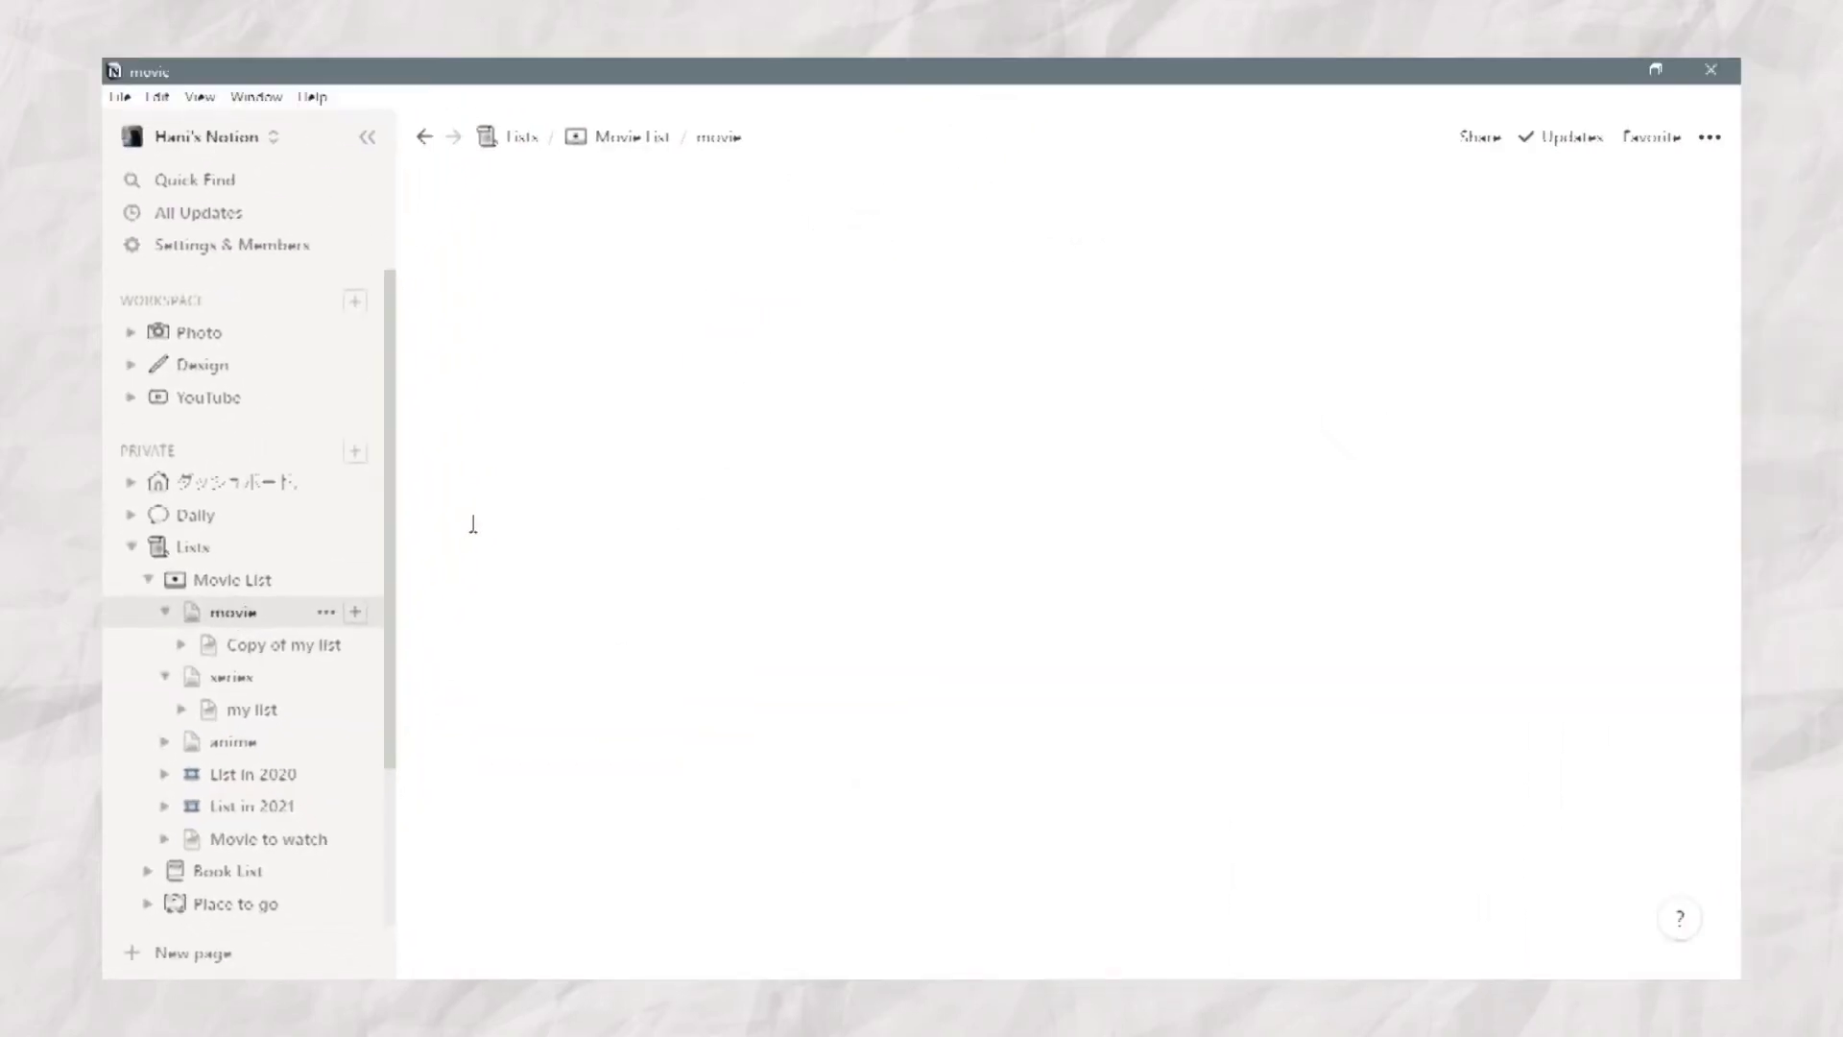
pyautogui.moveTo(722, 449); pyautogui.dragTo(628, 448)
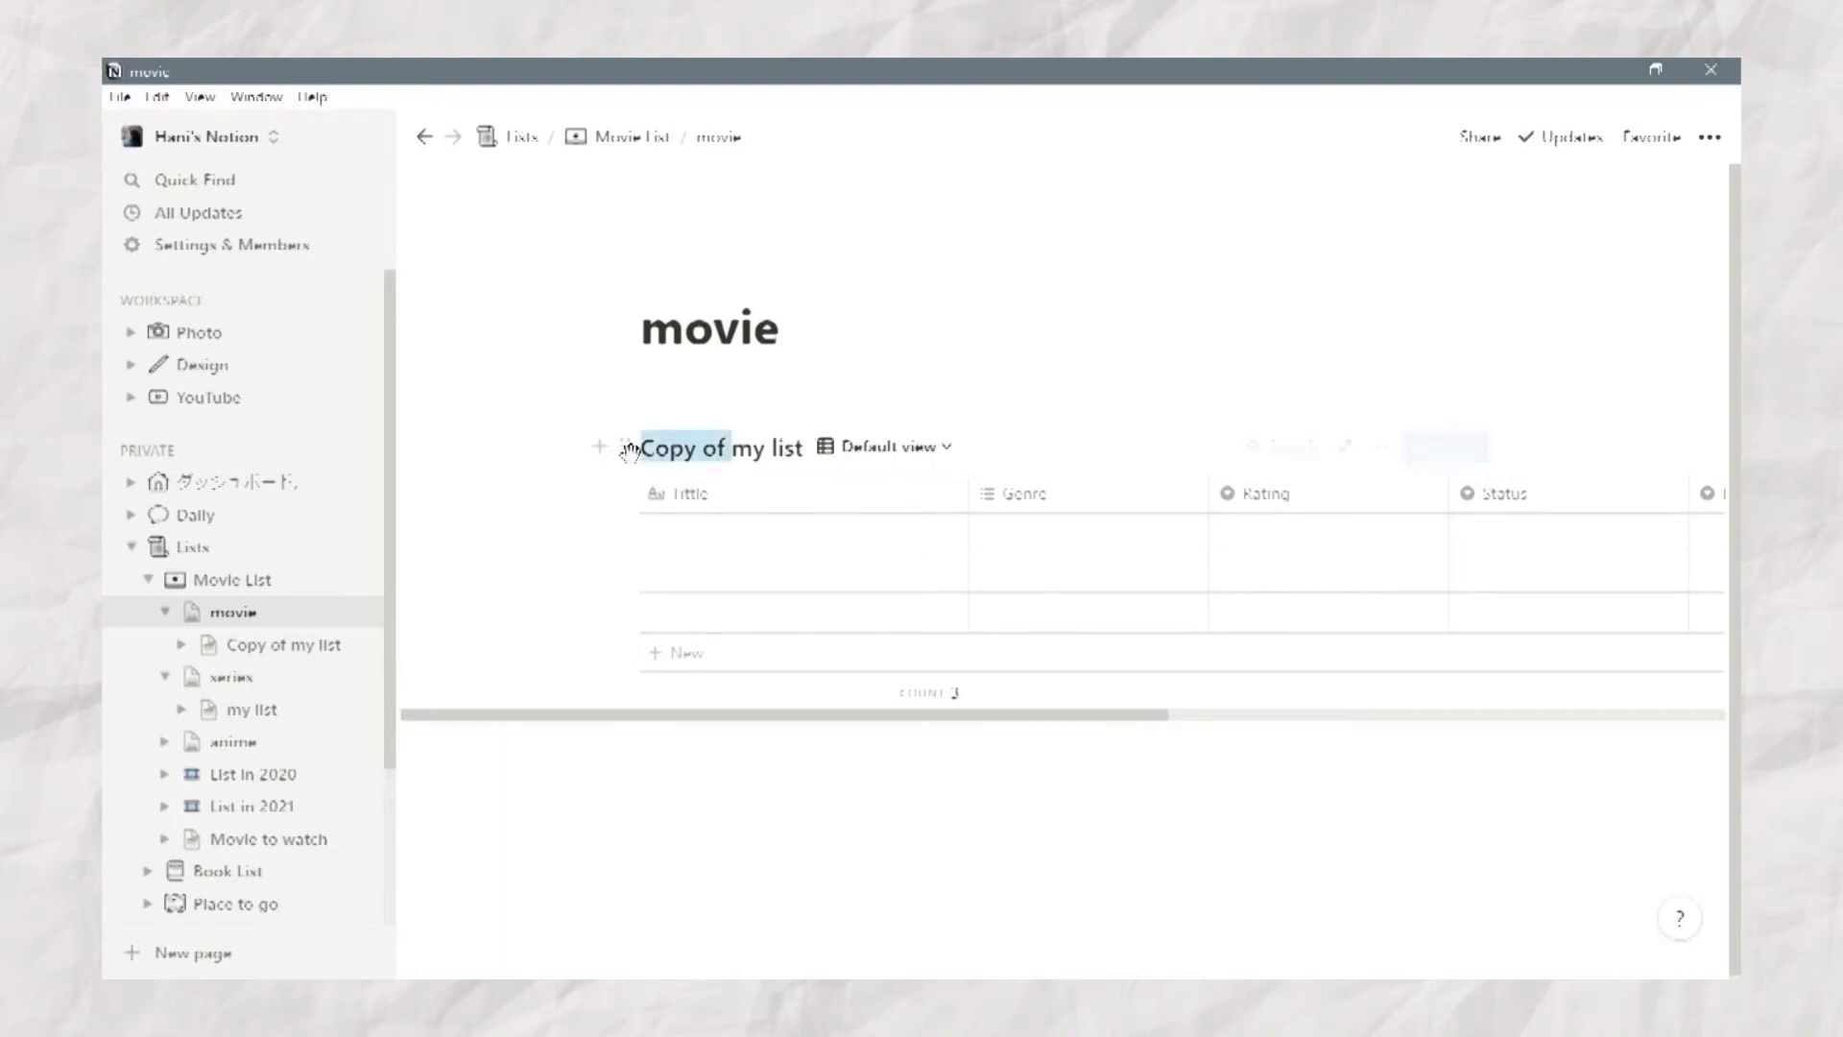
pyautogui.press('Escape')
pyautogui.moveTo(1128, 715); pyautogui.dragTo(1609, 671)
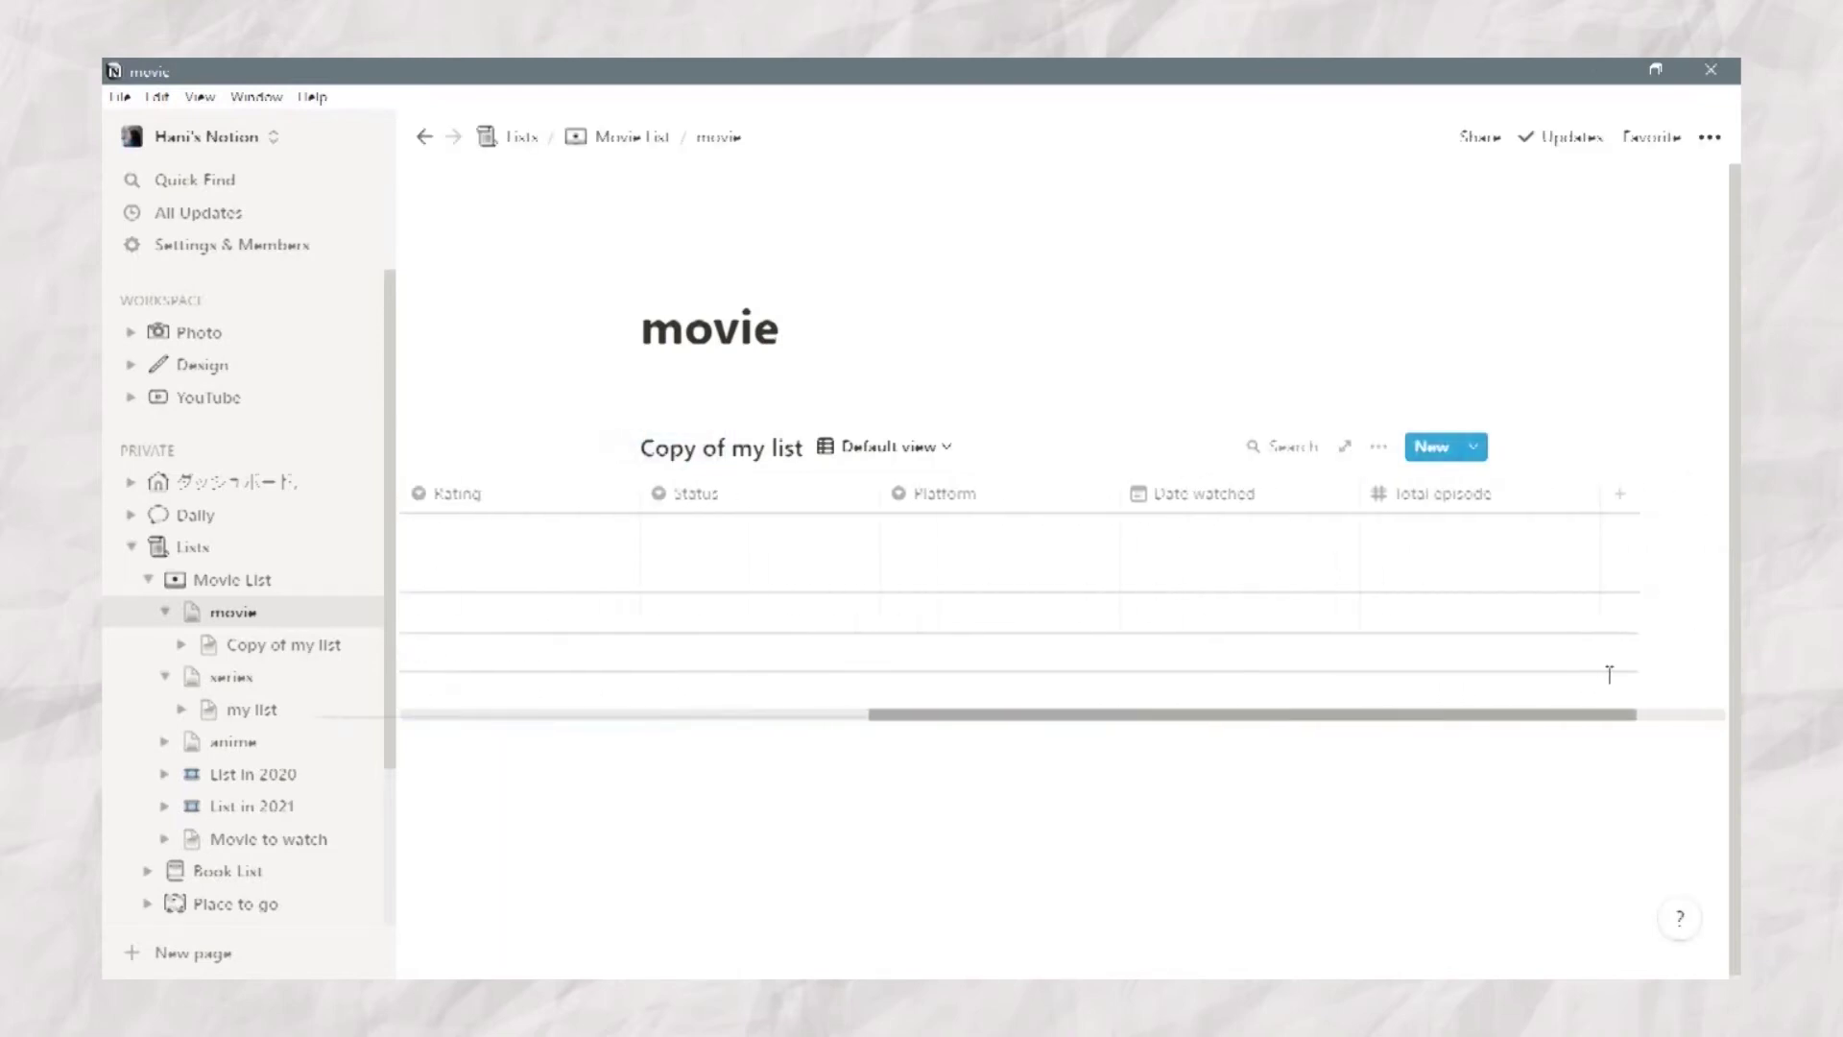
pyautogui.click(926, 540)
pyautogui.press('Escape')
pyautogui.moveTo(1255, 720); pyautogui.dragTo(802, 749)
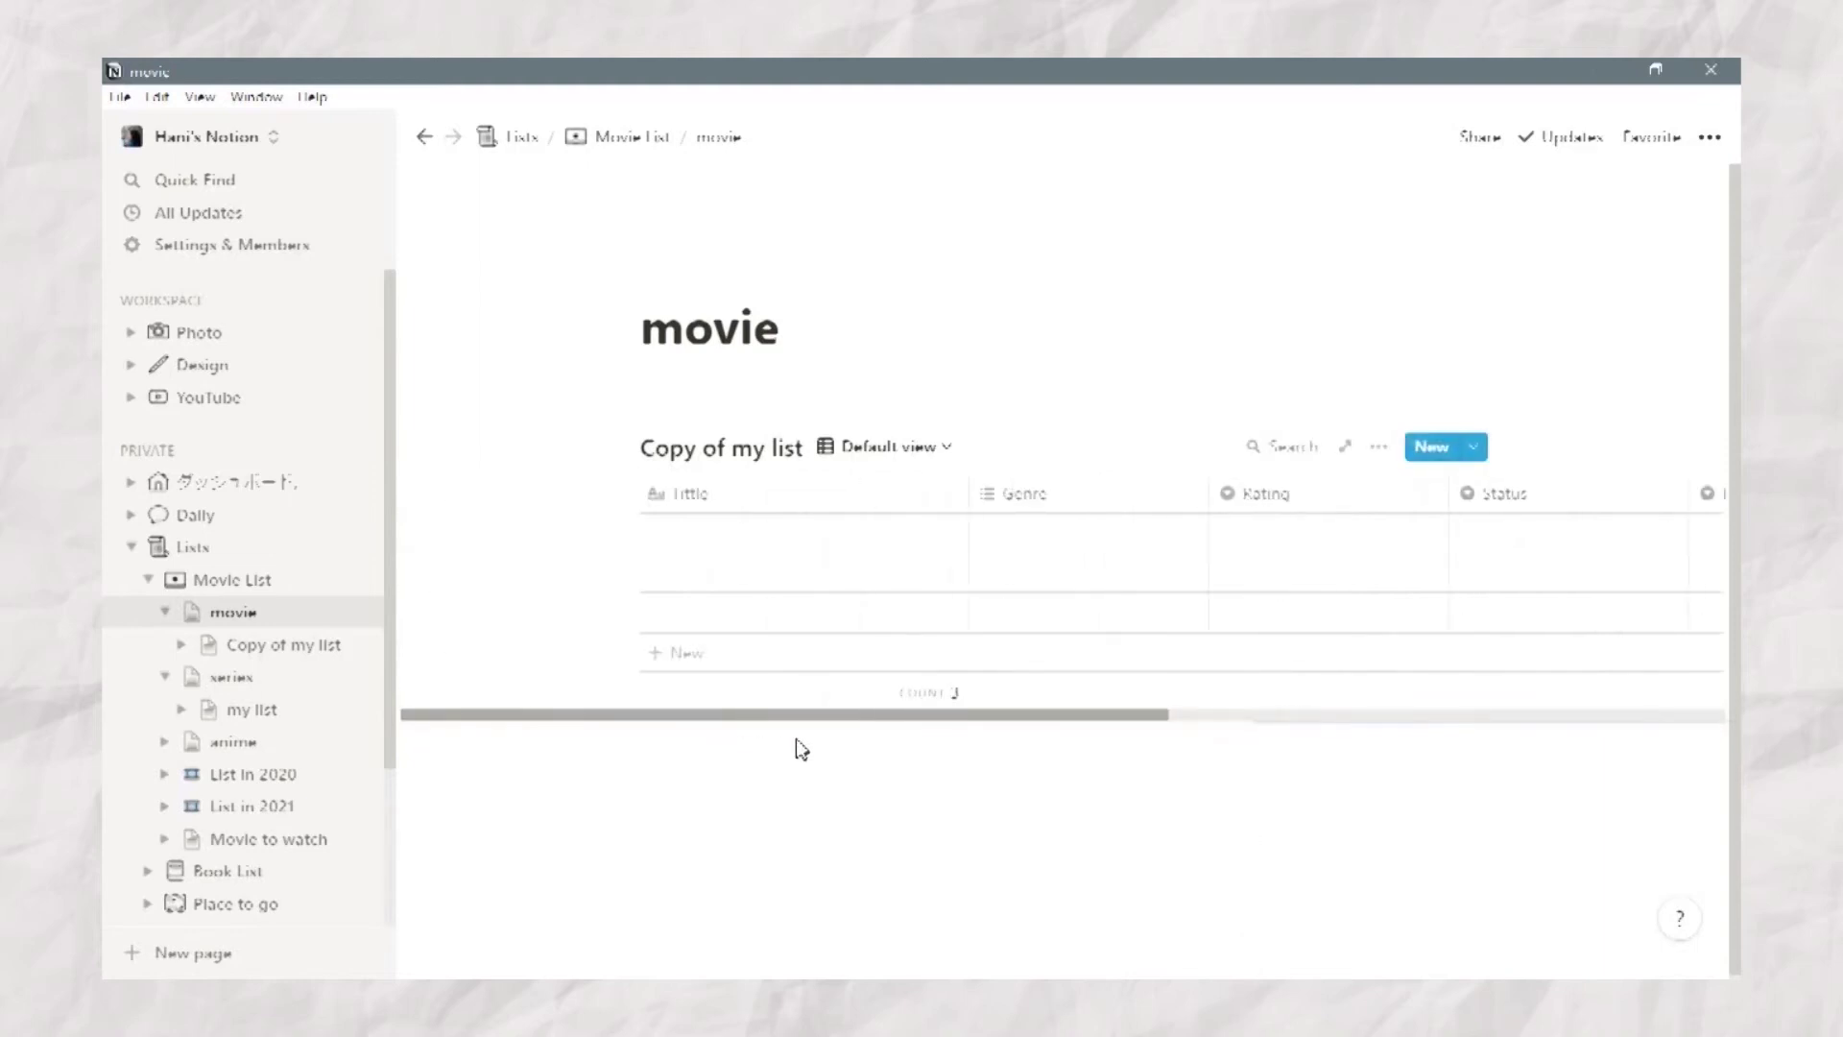
pyautogui.hscroll(2, 947, 563)
pyautogui.click(960, 537)
pyautogui.press('Escape')
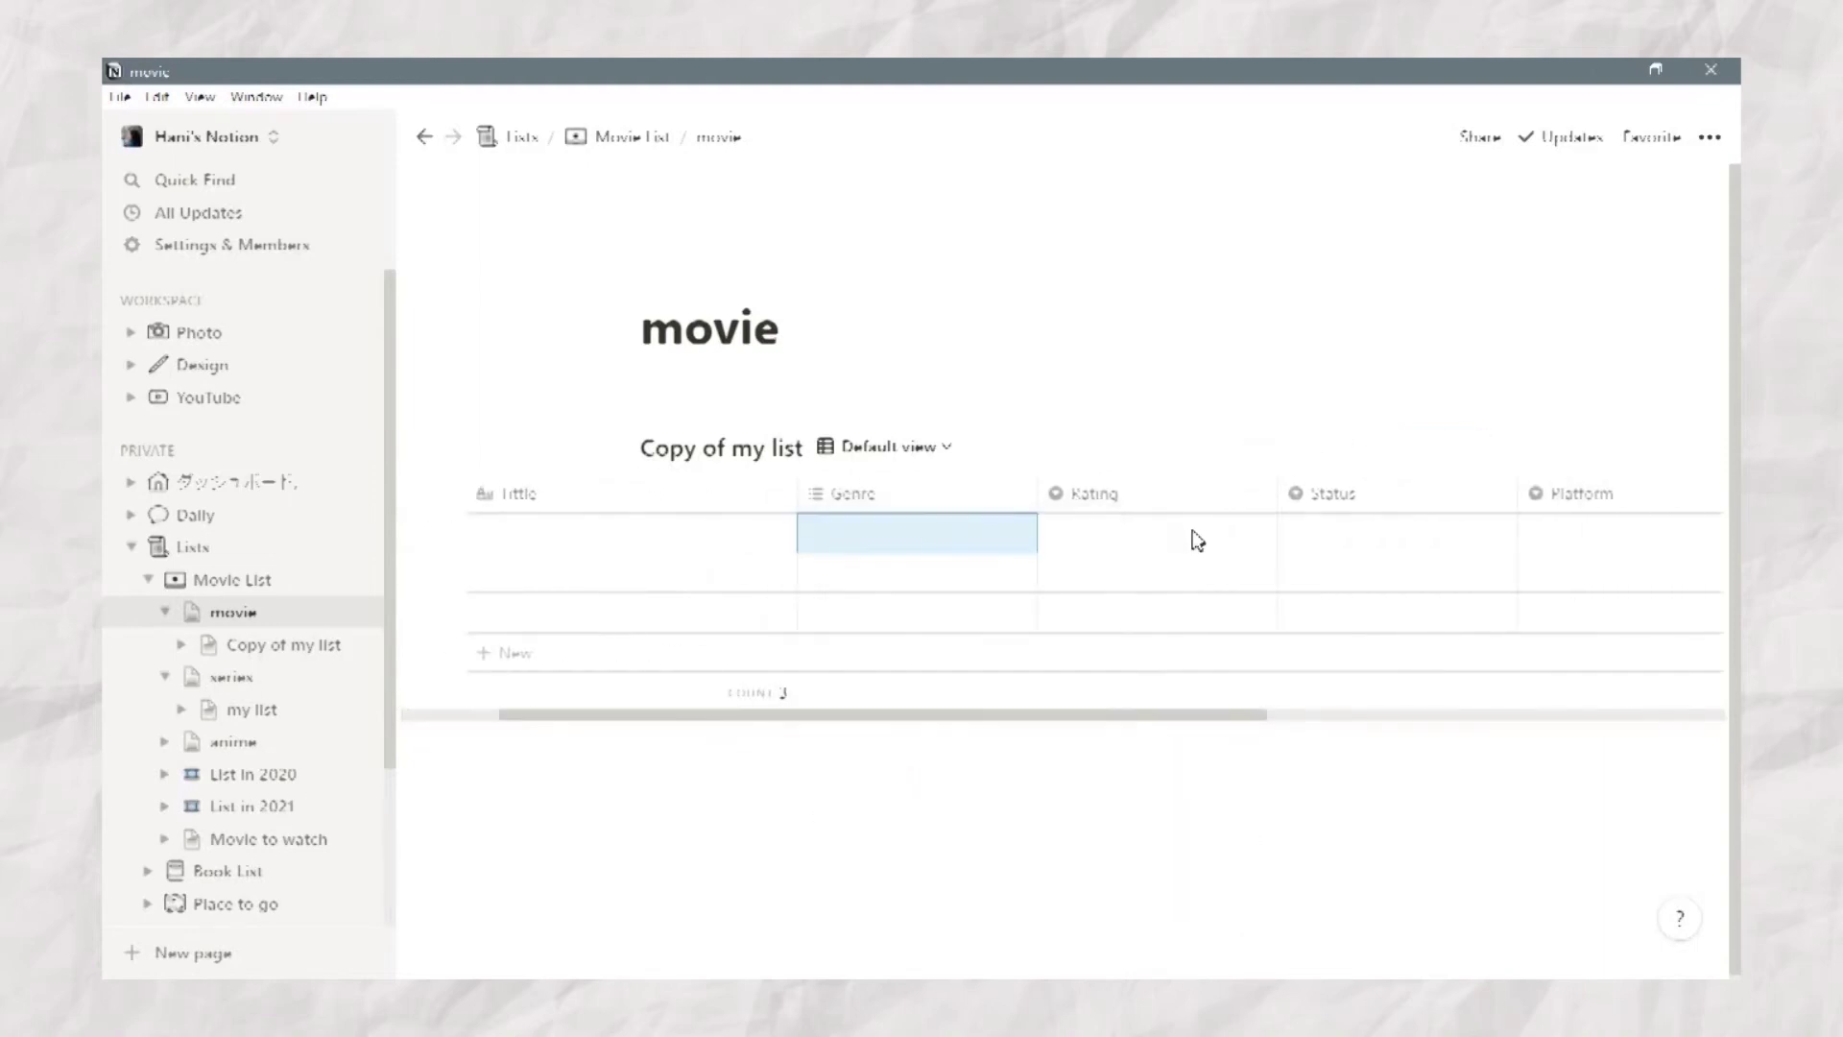
pyautogui.click(1202, 536)
pyautogui.press('Escape')
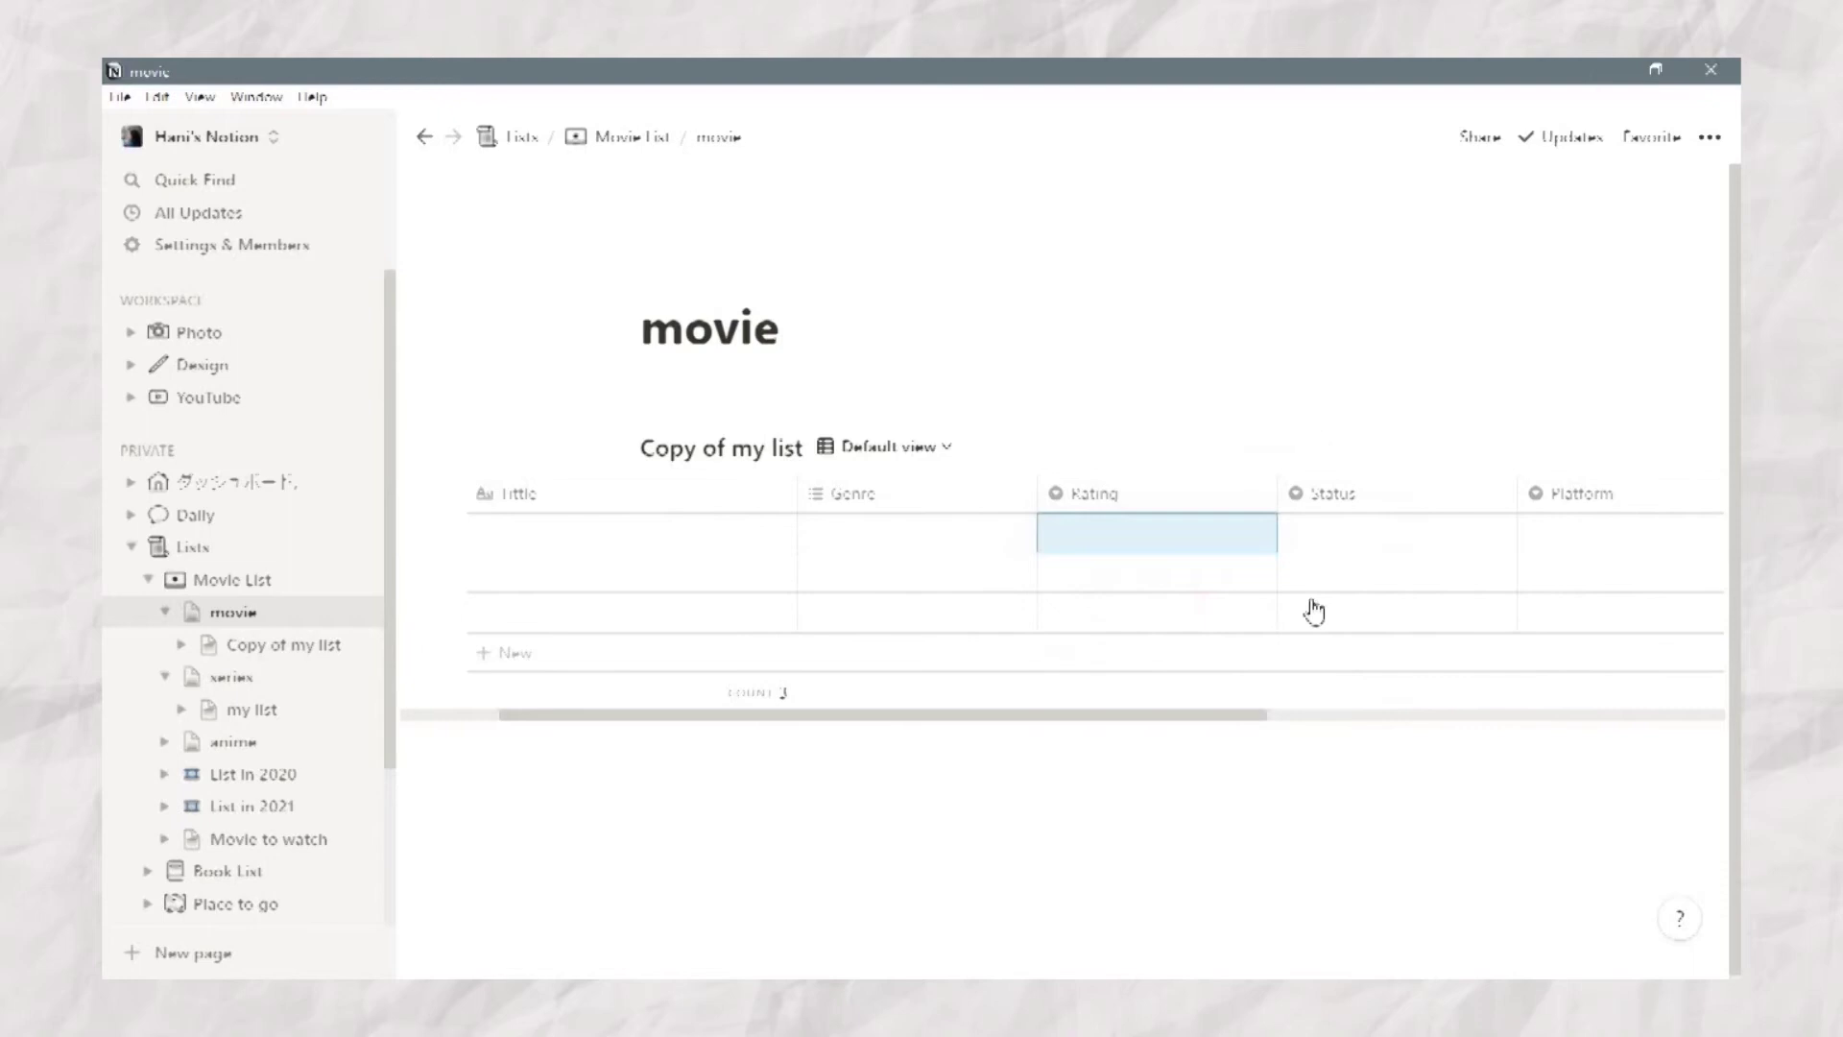
pyautogui.click(1363, 541)
pyautogui.press('Escape')
# Step: Delete the Total episode property from the movie page's table
pyautogui.hscroll(5, 1481, 687)
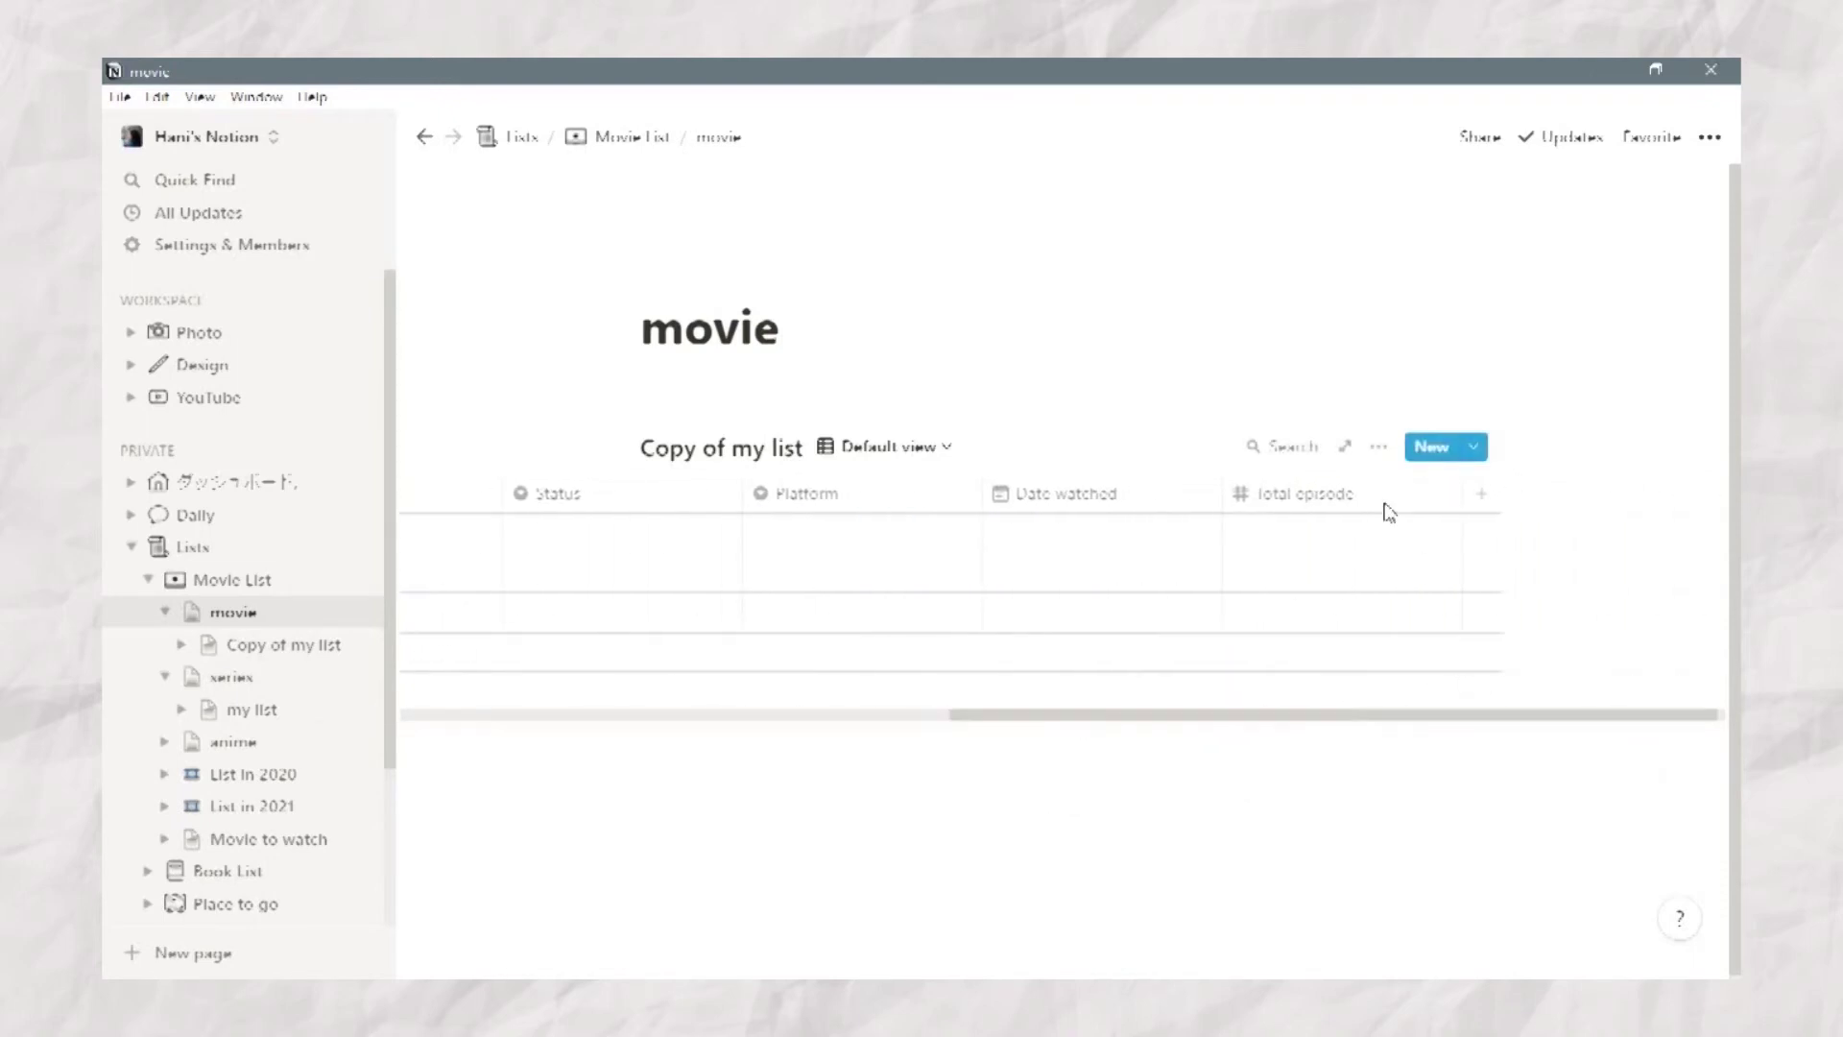
pyautogui.click(1386, 502)
pyautogui.click(1263, 938)
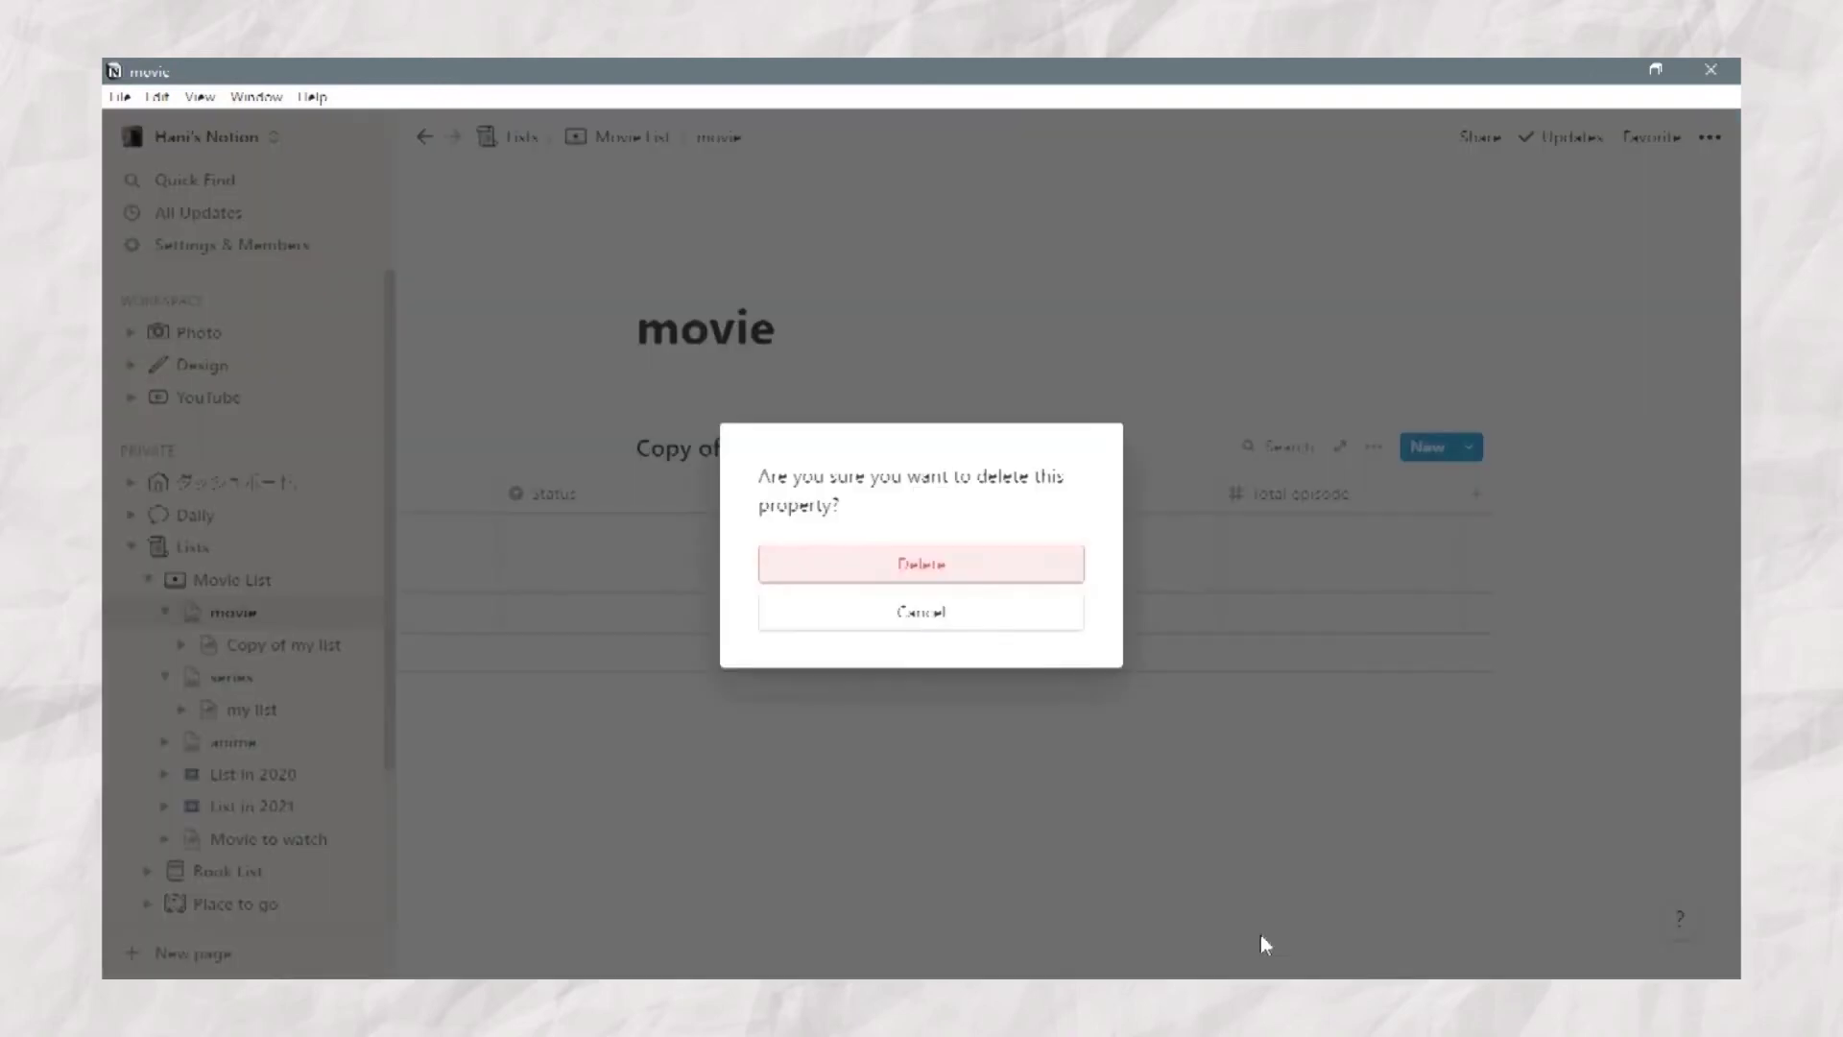
pyautogui.click(874, 568)
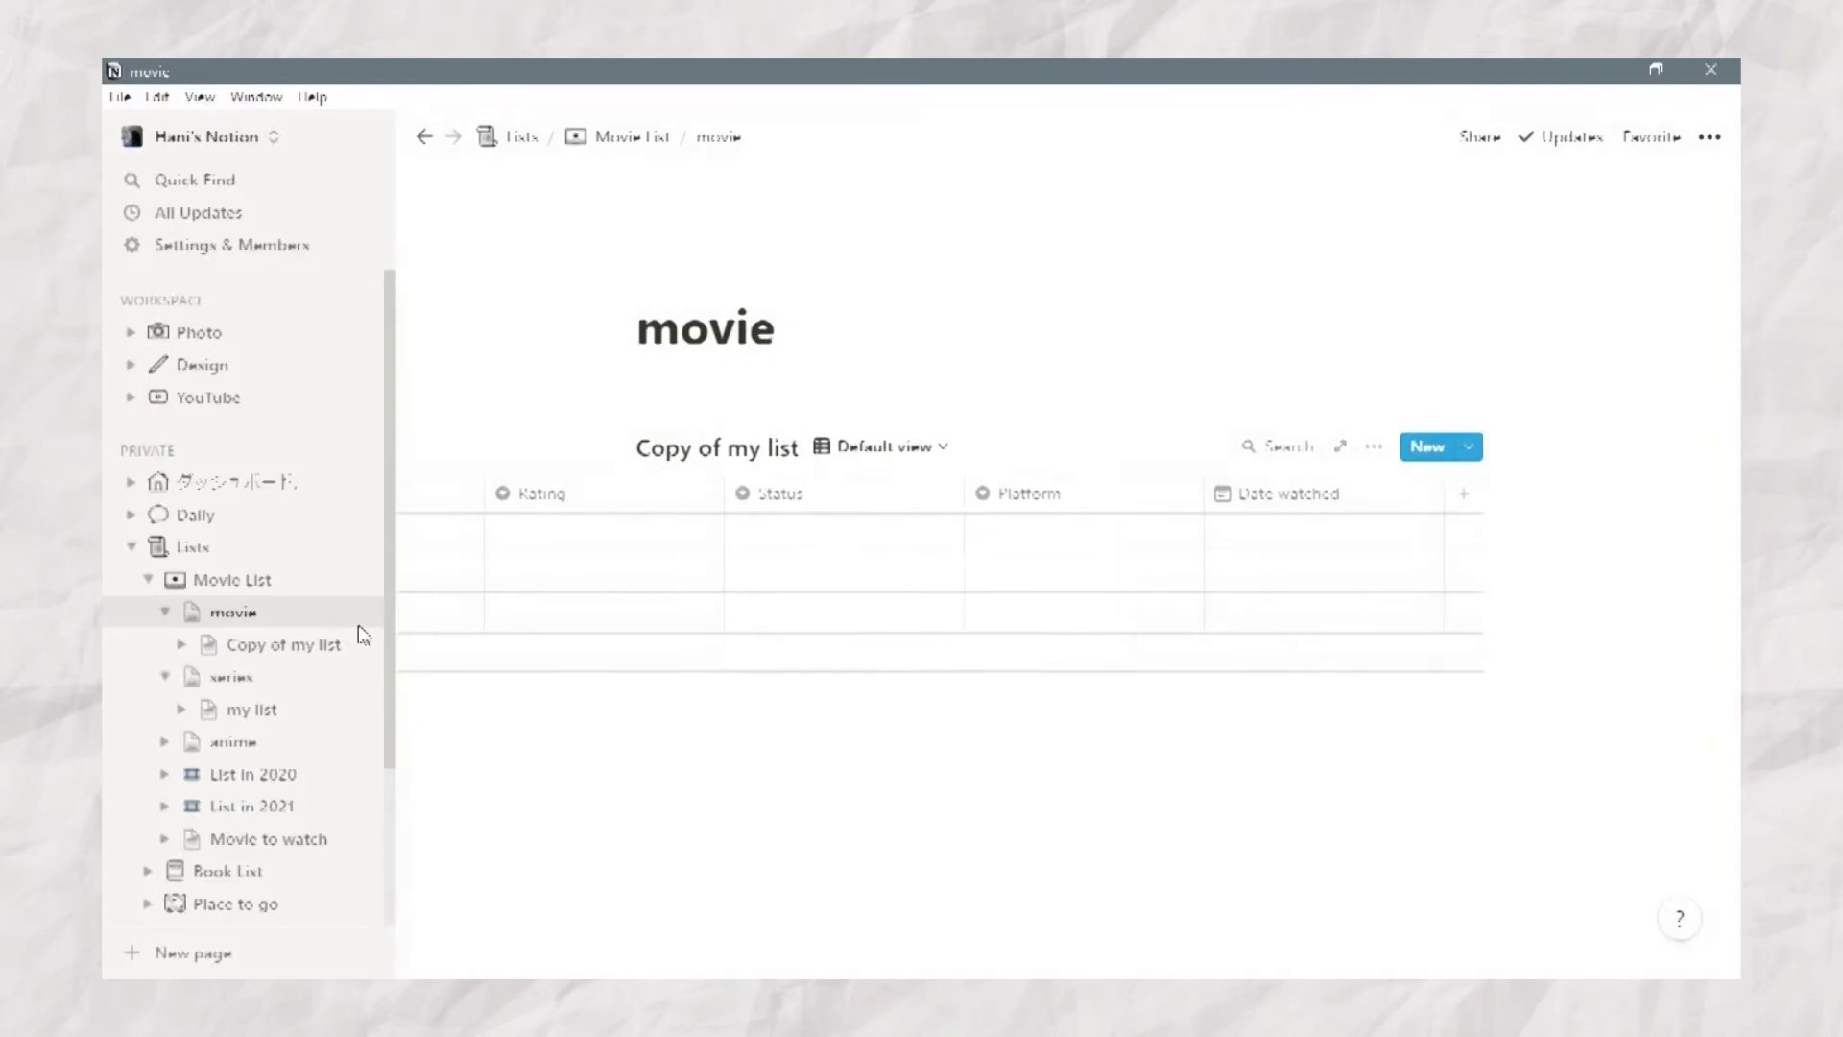
# Step: Open the anime page and rename its copied table to "my list"
pyautogui.click(240, 745)
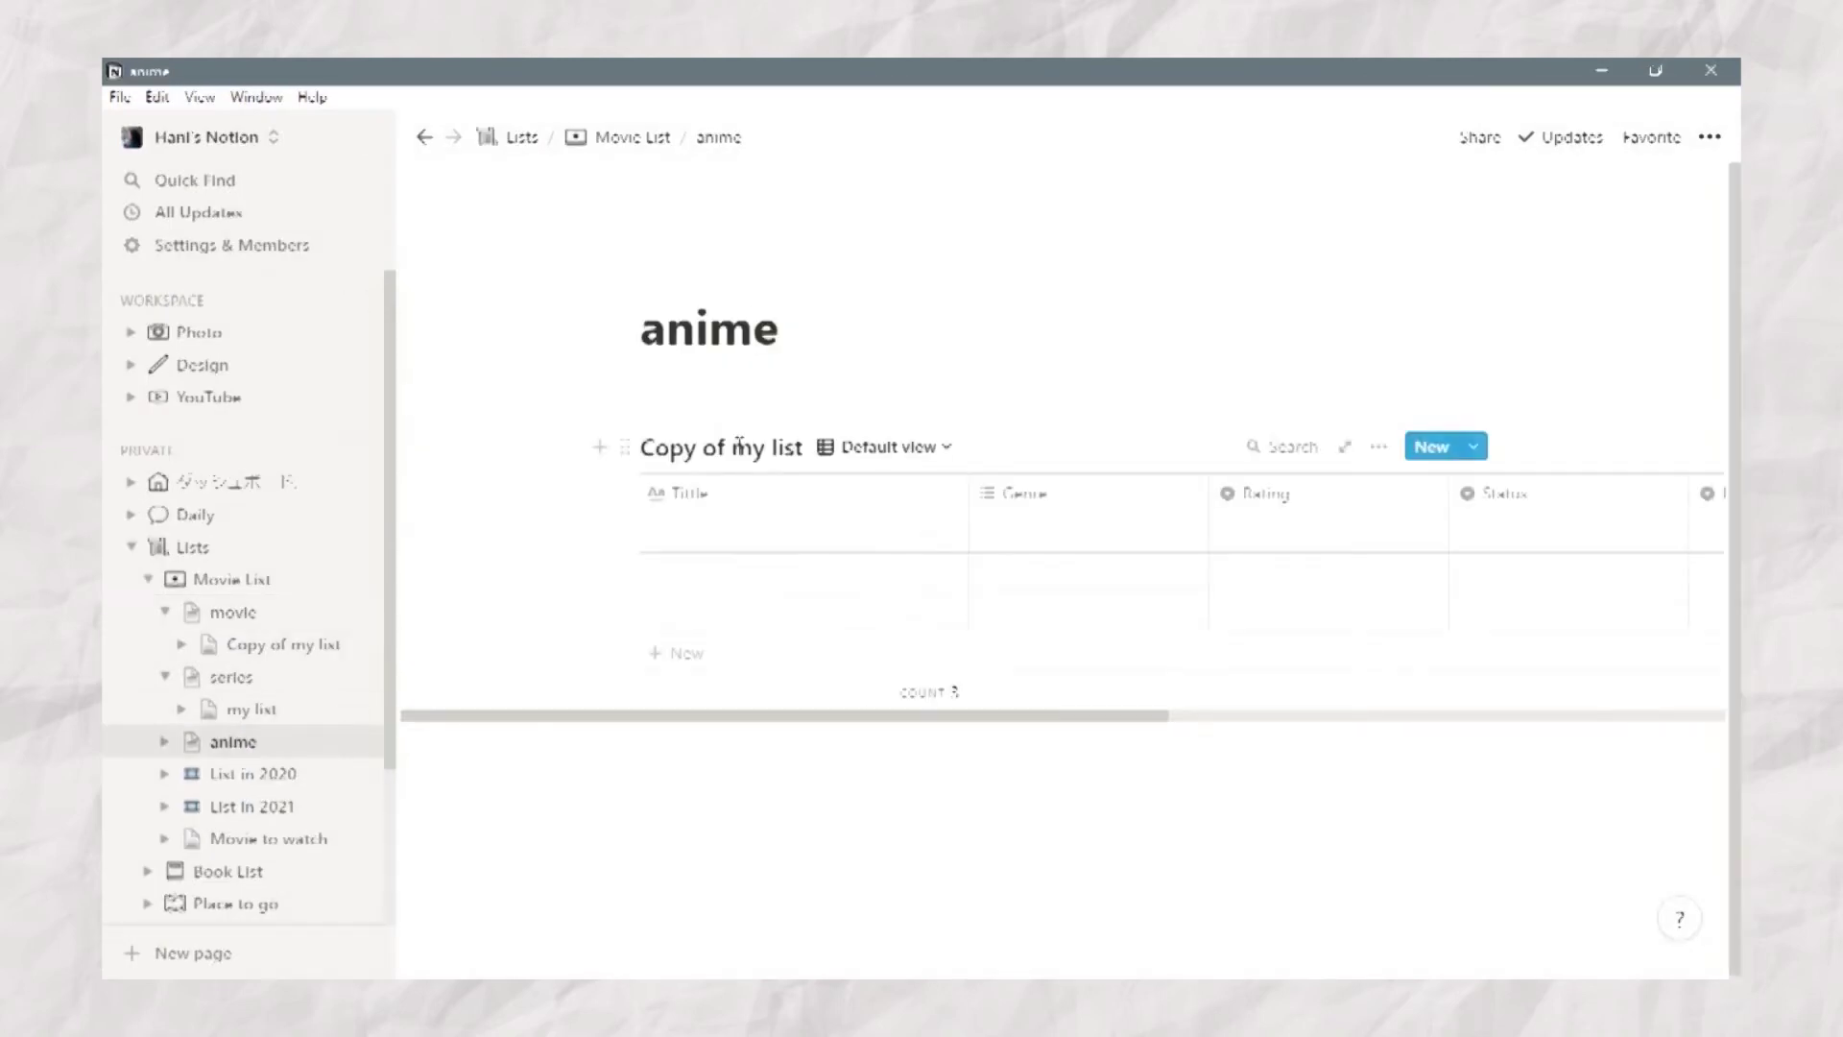
pyautogui.moveTo(732, 448); pyautogui.dragTo(645, 448)
pyautogui.press('BackSpace')
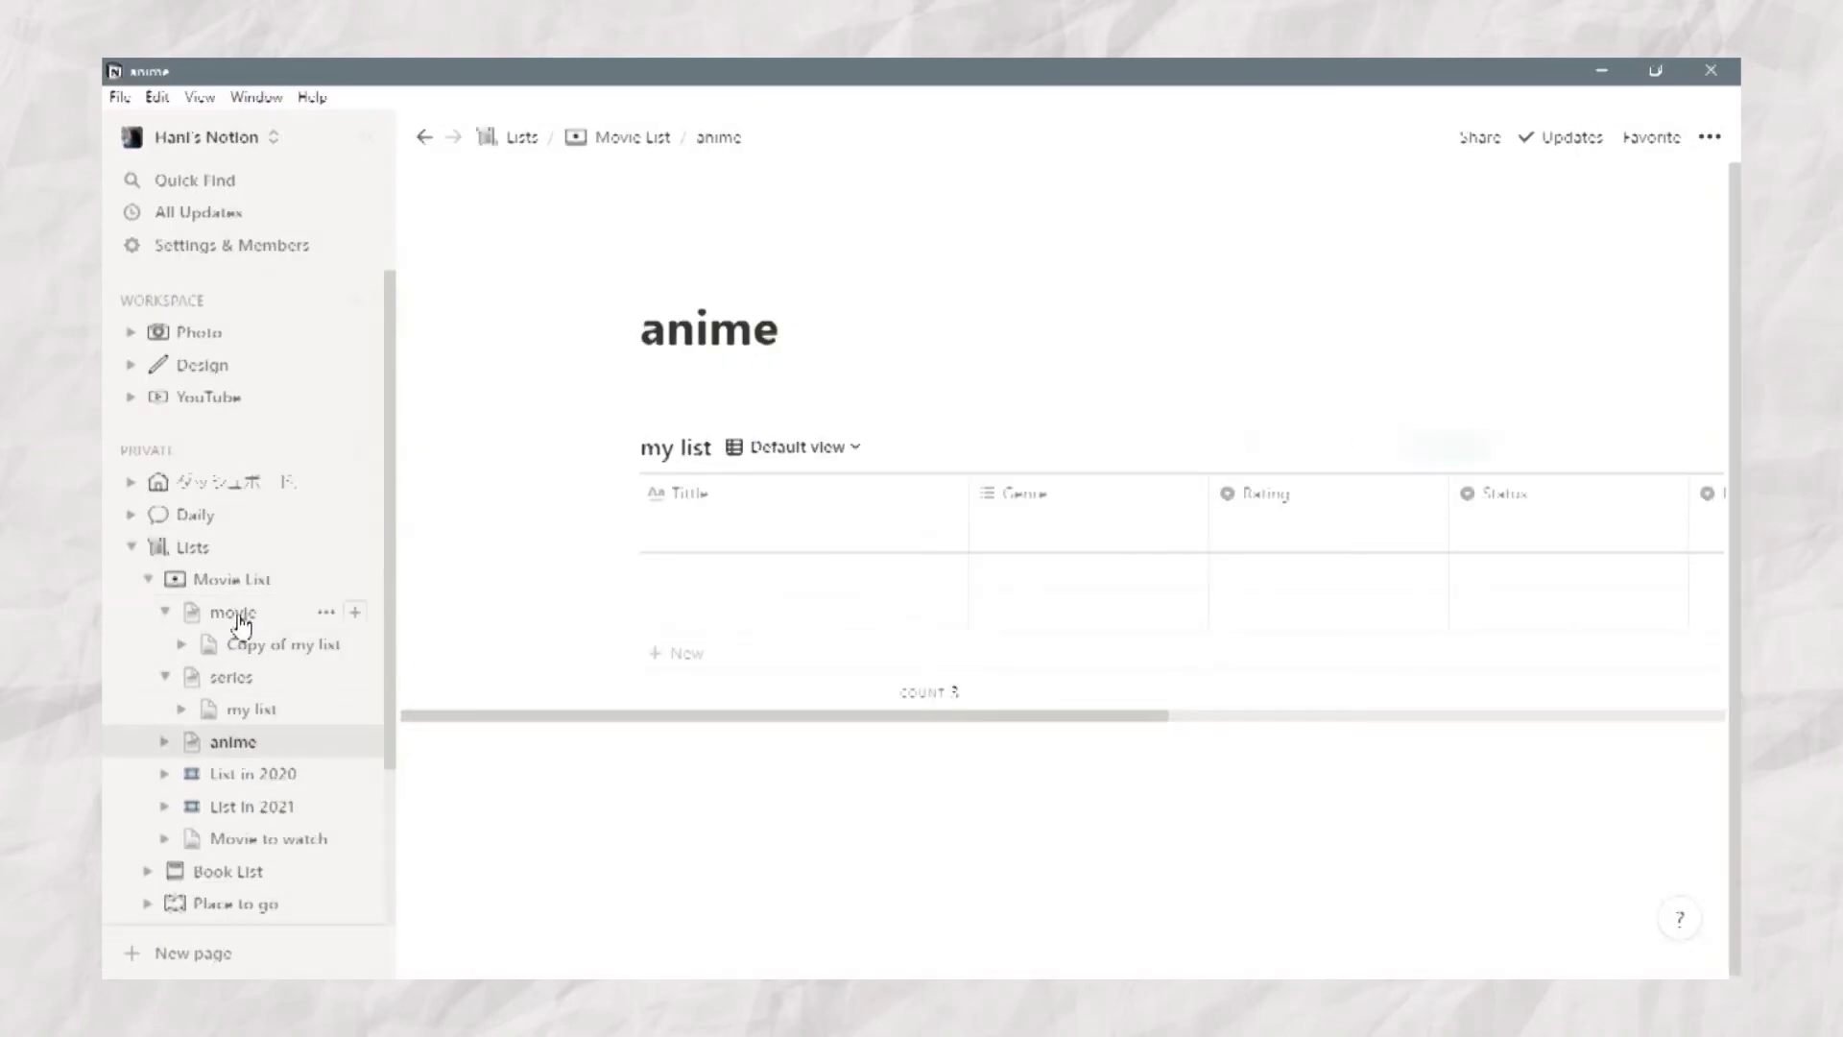
# Step: In the movie page's table, enter the titles "the devil all the time" and "the call" in the first two rows
pyautogui.click(240, 622)
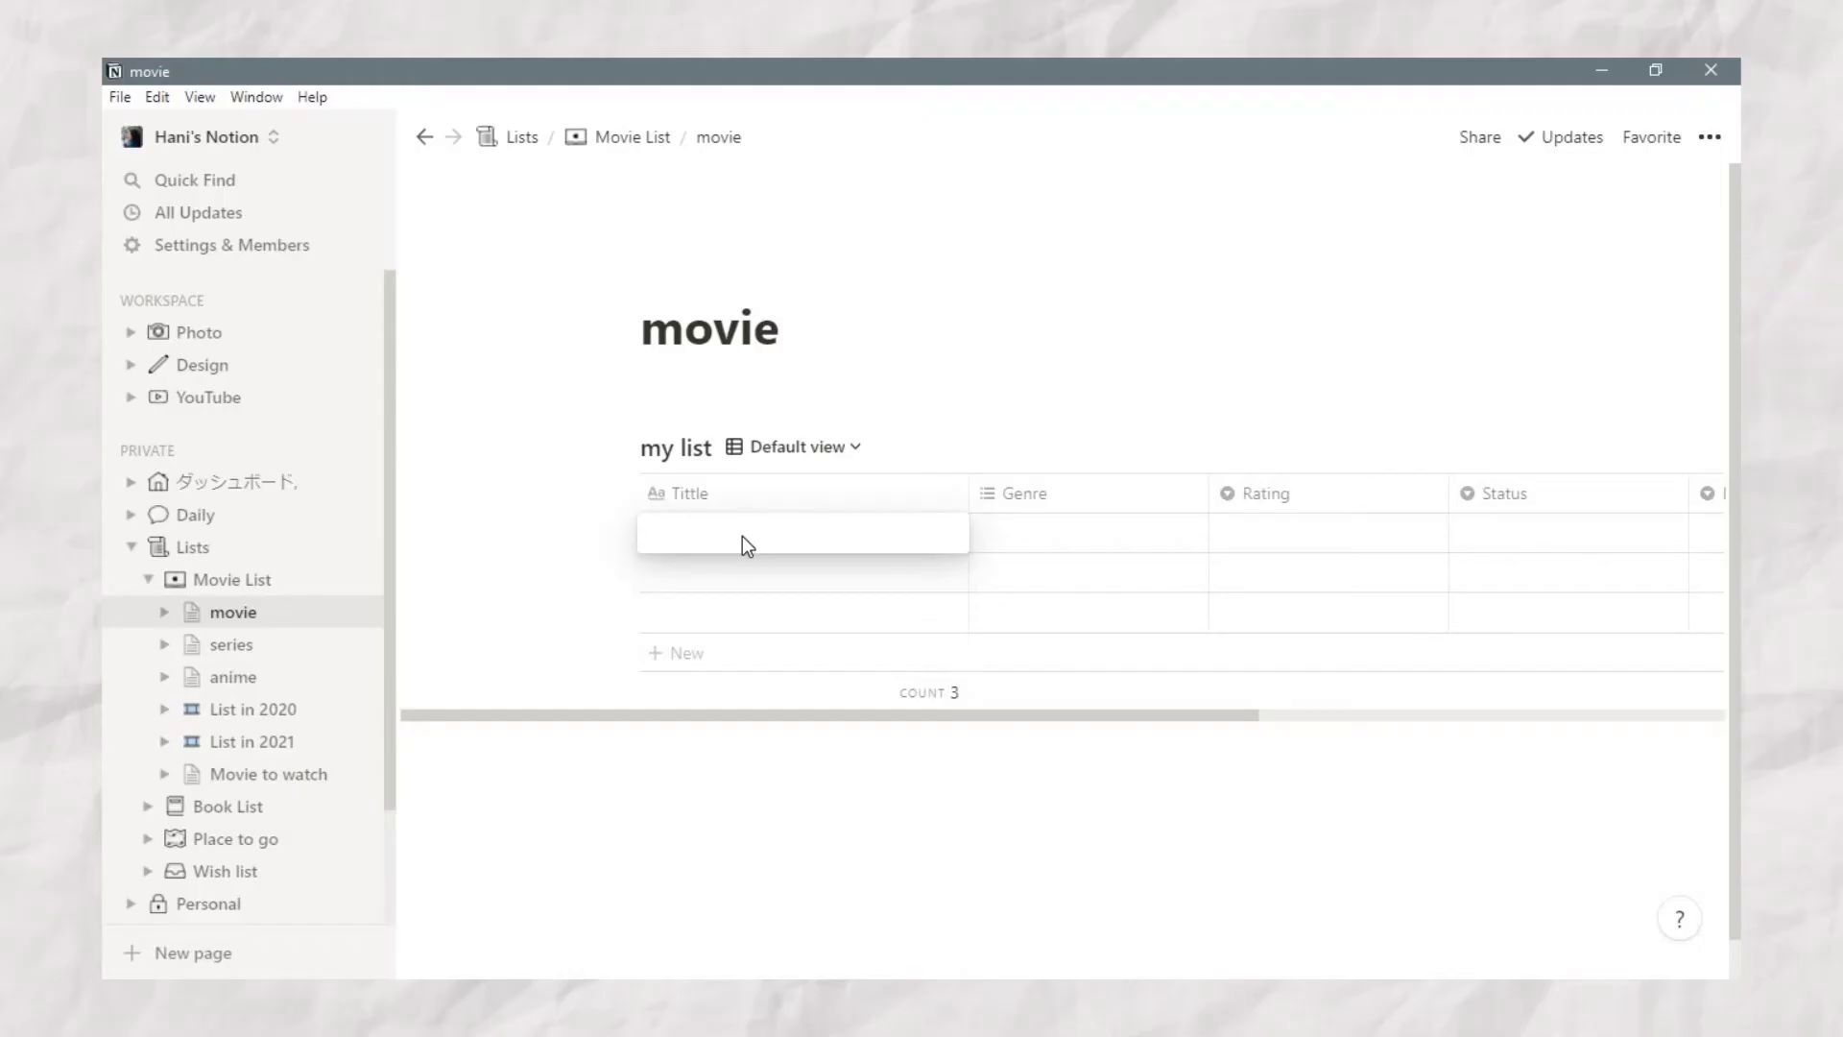
pyautogui.write('the devil all the time')
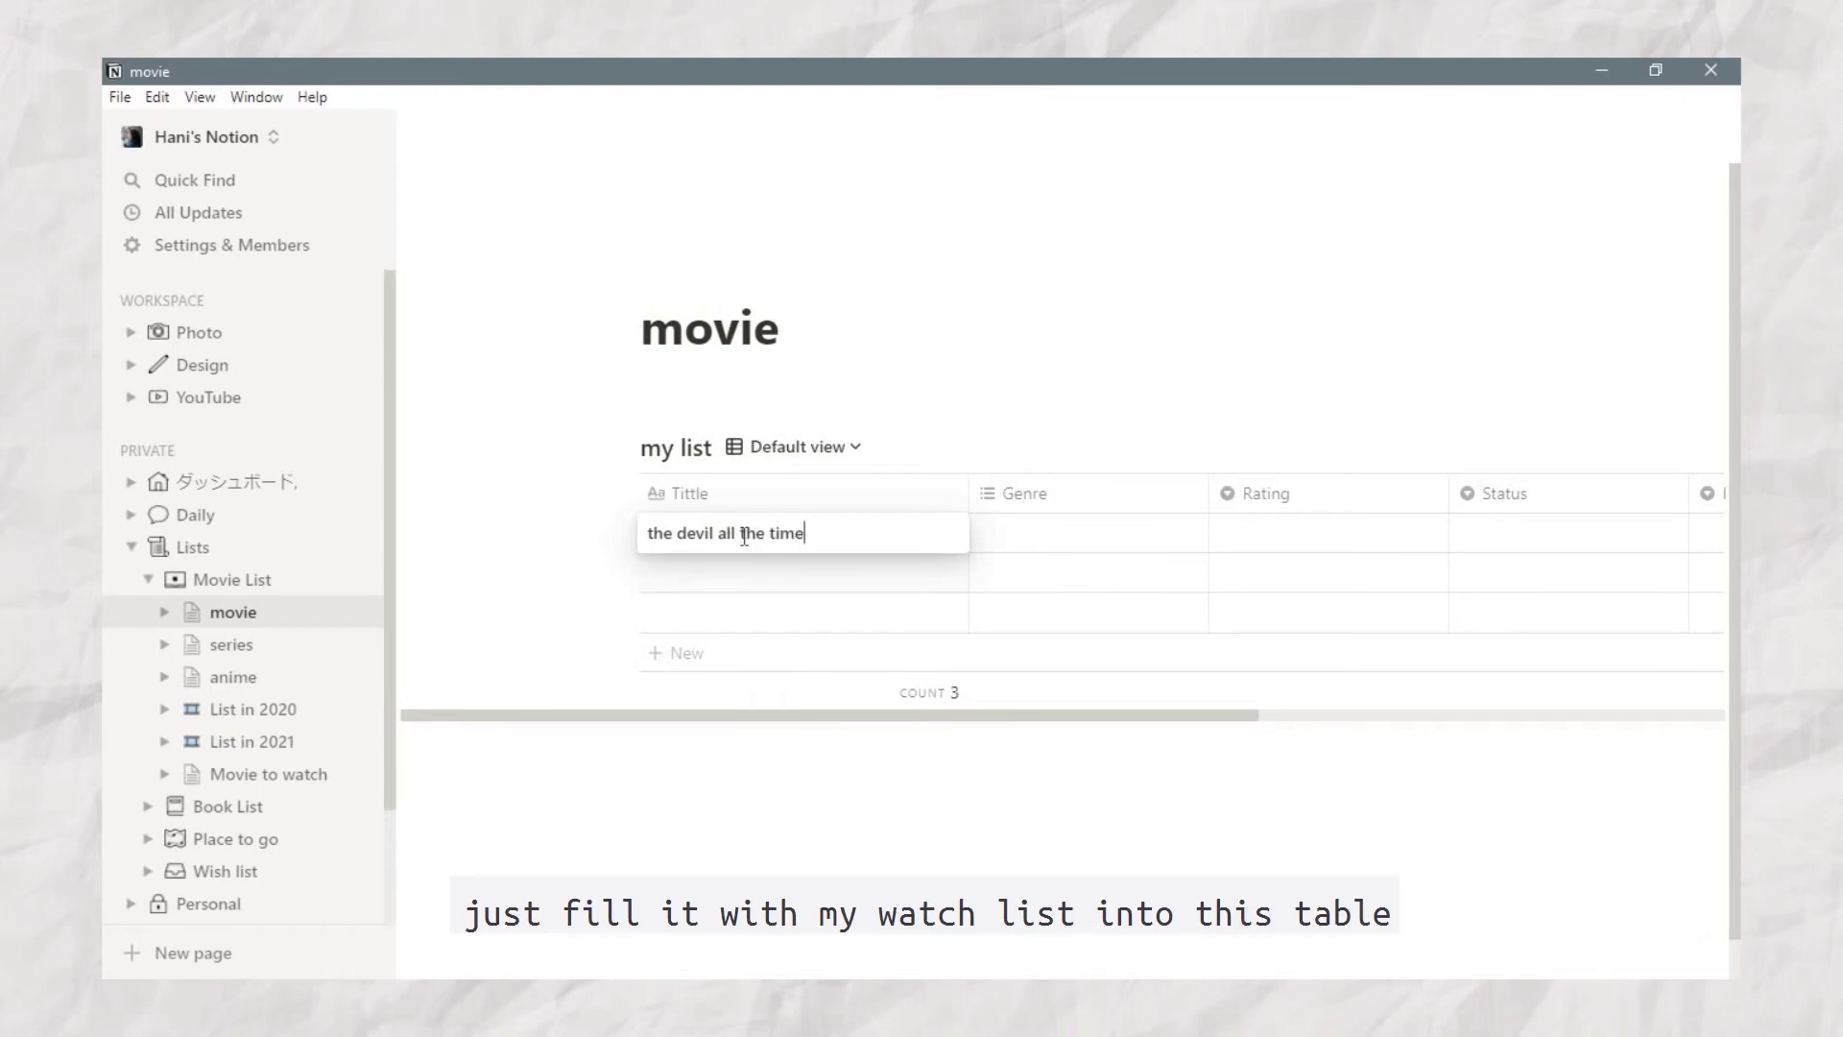
pyautogui.press('Return')
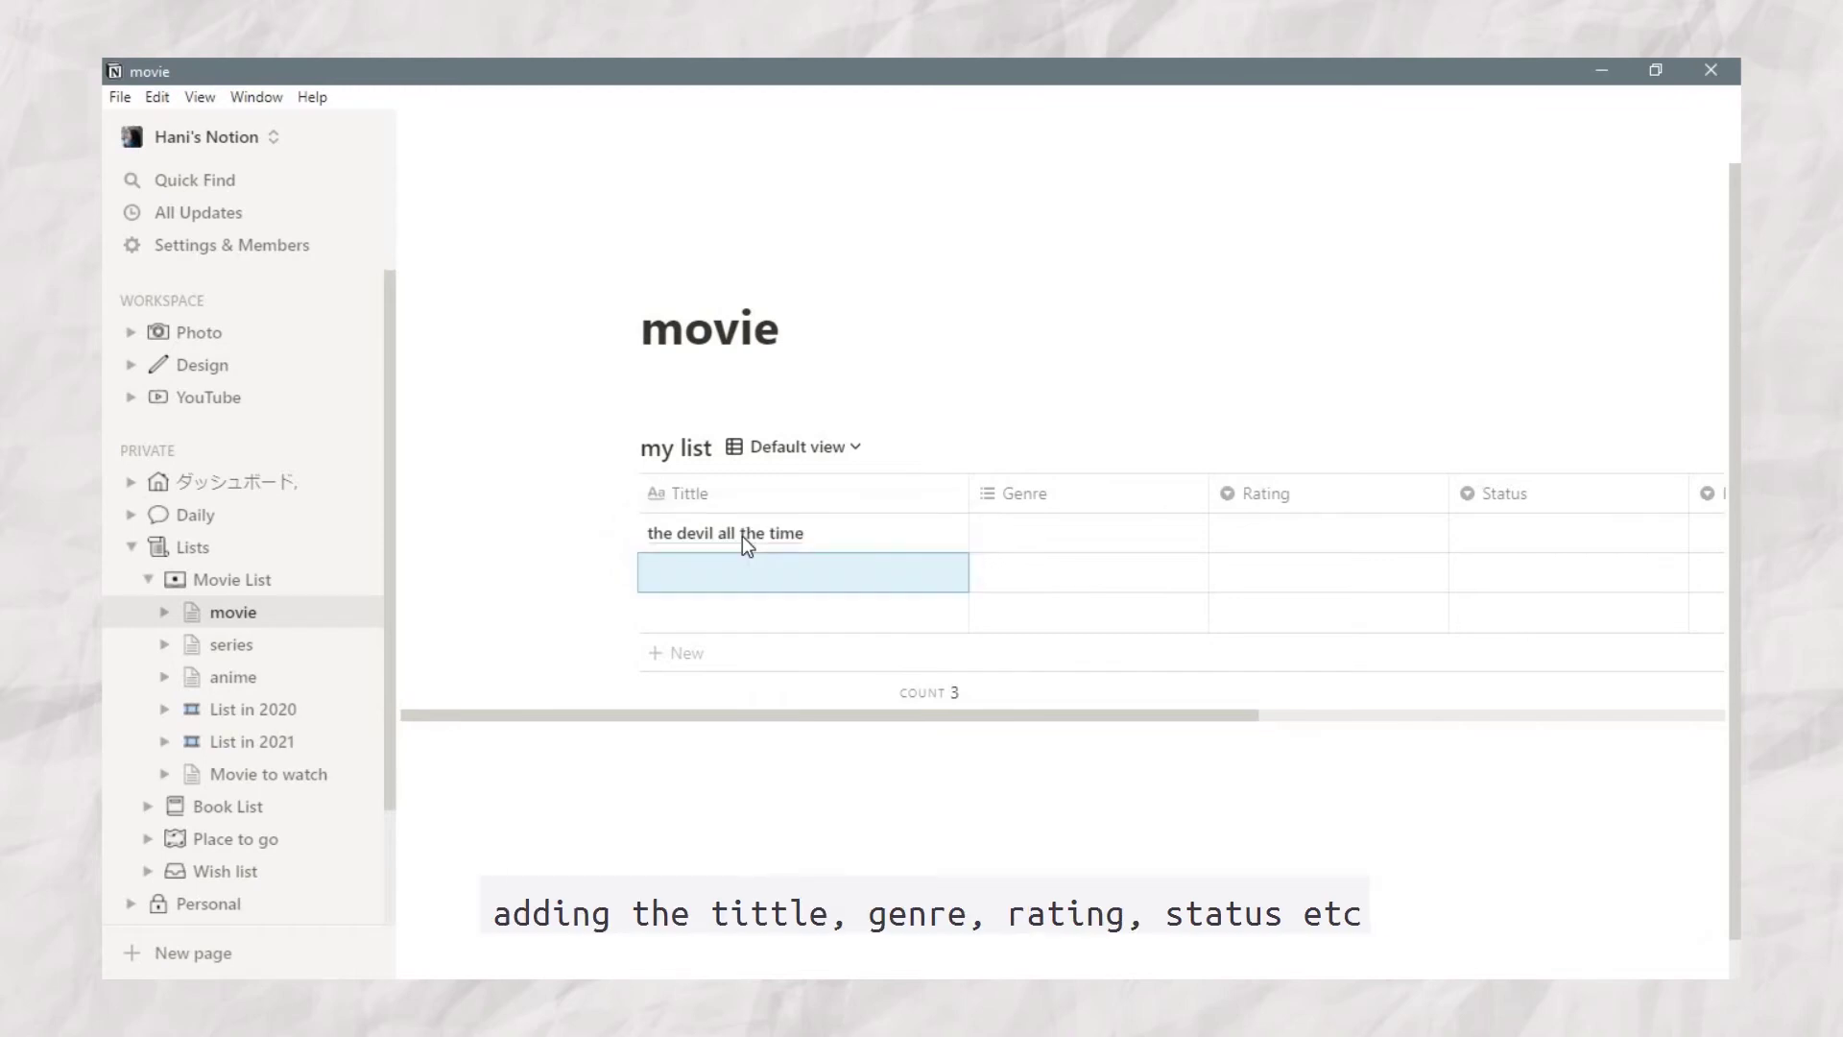
pyautogui.write('the call')
# Step: Tag "the call" with the genres horror and thriller, and set the Platform of "the devil all the time" to netflix
pyautogui.click(1085, 572)
pyautogui.click(1038, 784)
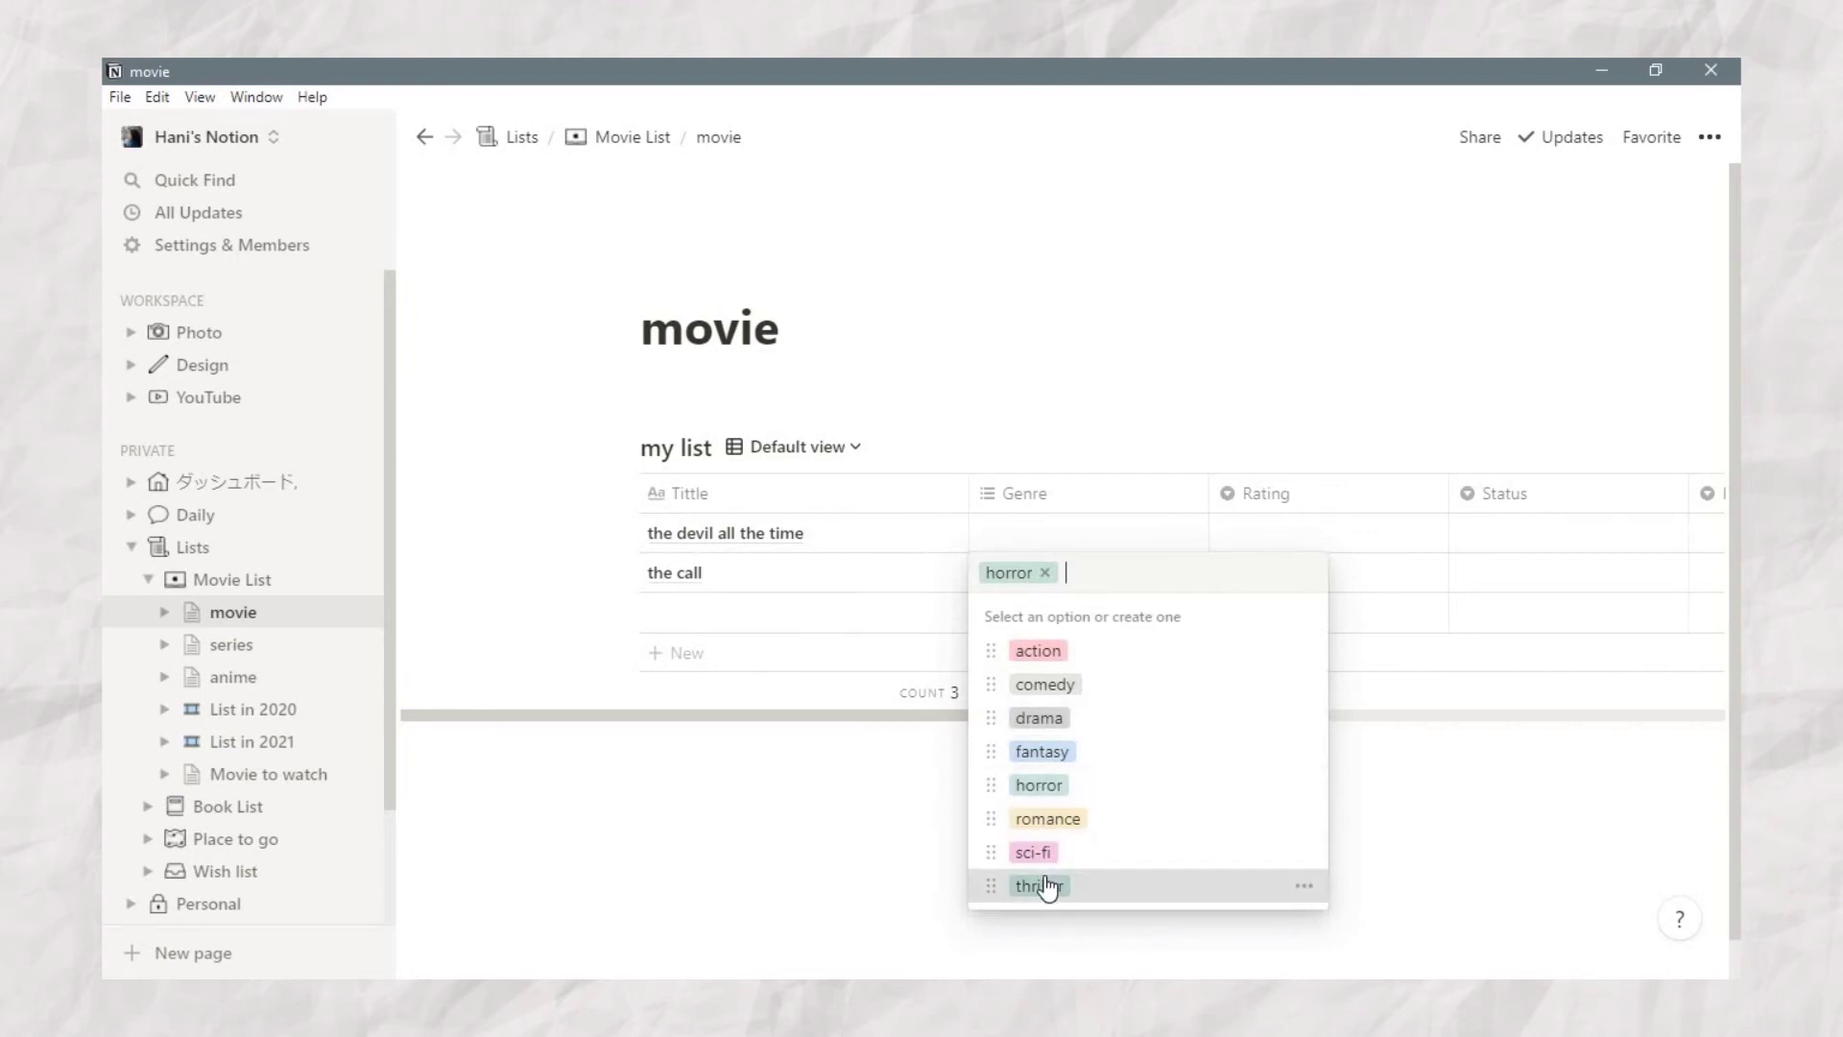
pyautogui.click(1039, 884)
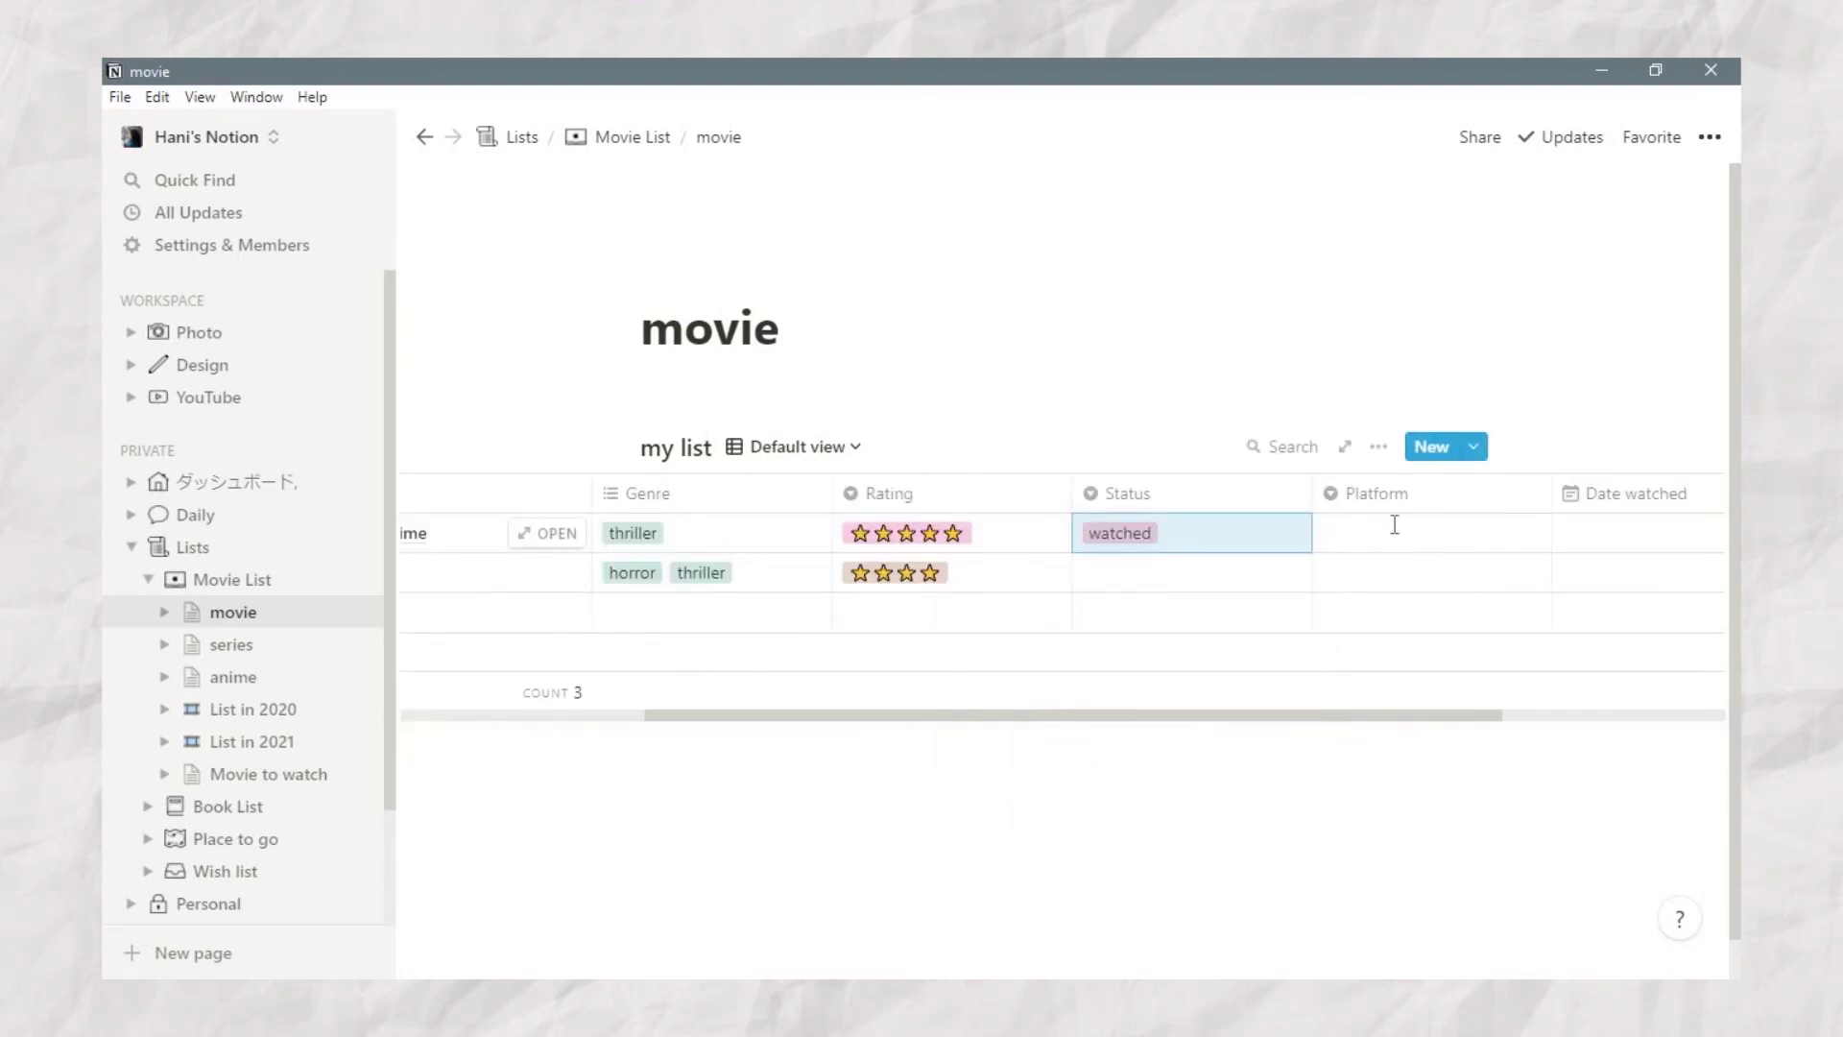
pyautogui.click(1394, 525)
pyautogui.click(1373, 611)
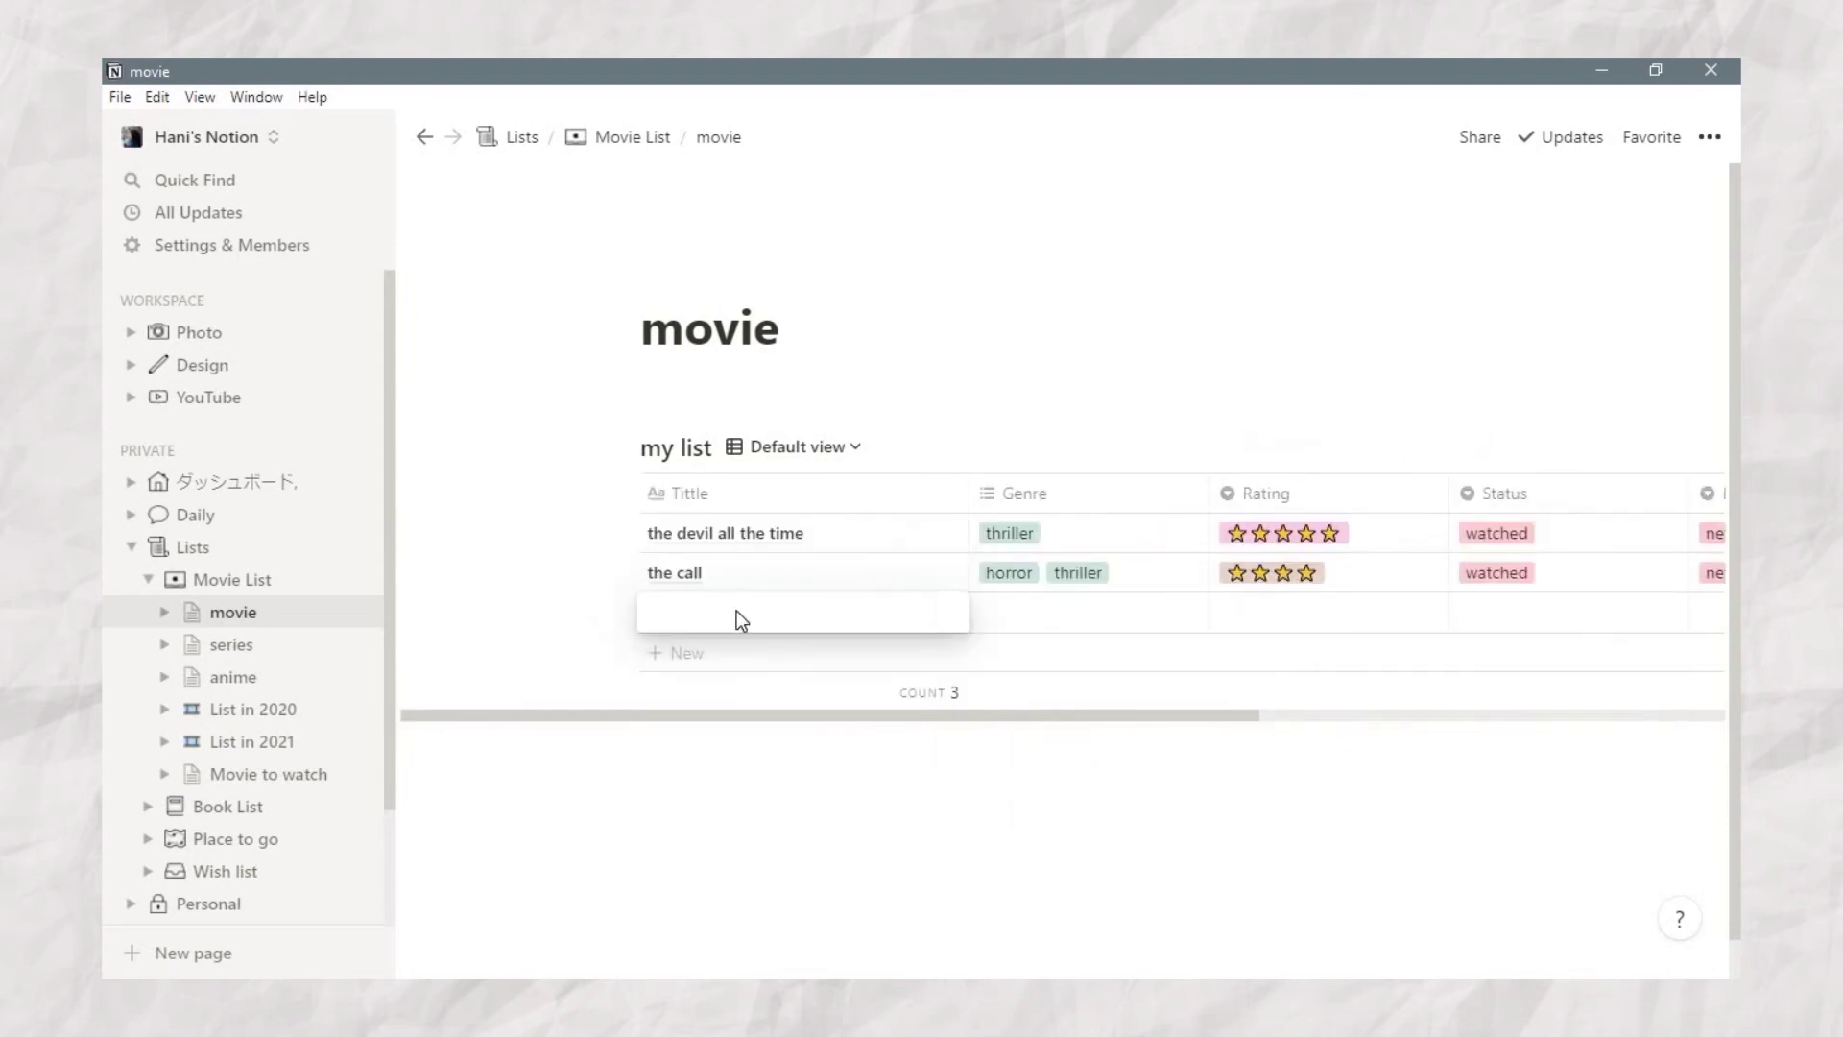
# Step: Enter "in the tall grass" as the title of the movie table's third row
pyautogui.write('in ')
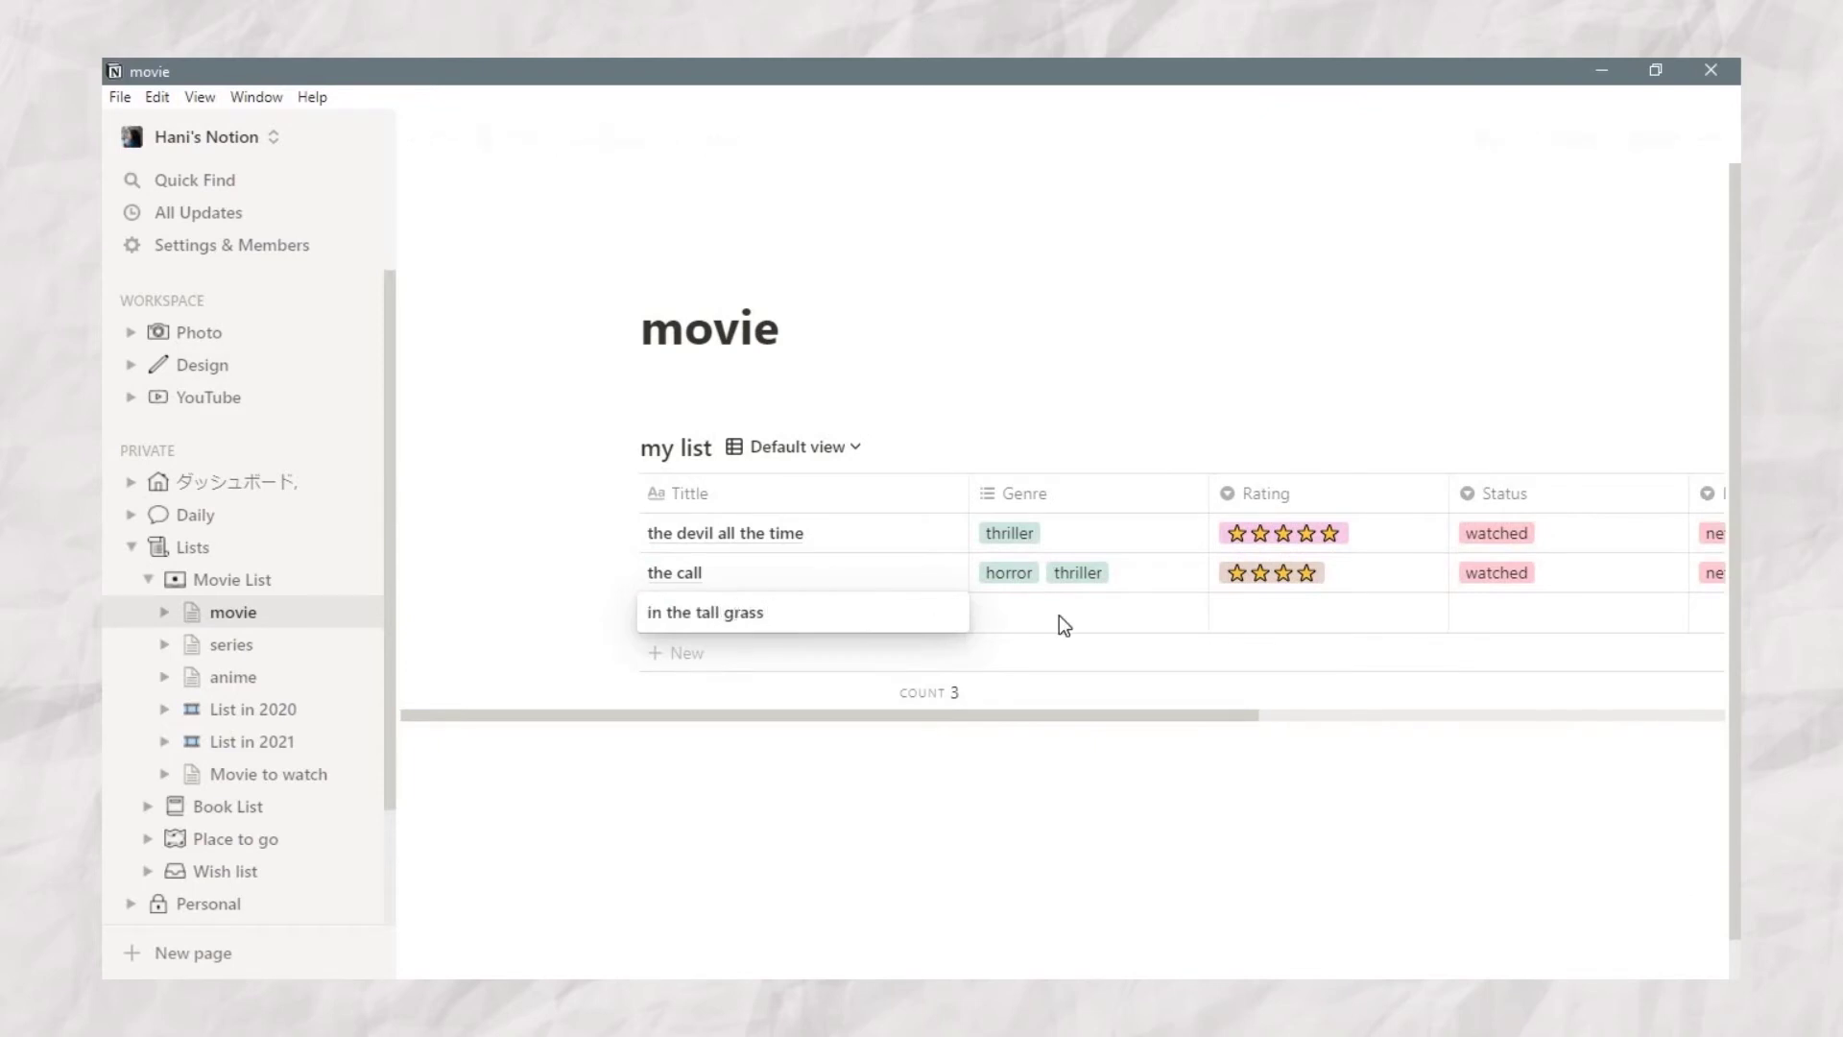
pyautogui.write('the tall grass')
pyautogui.press('Escape')
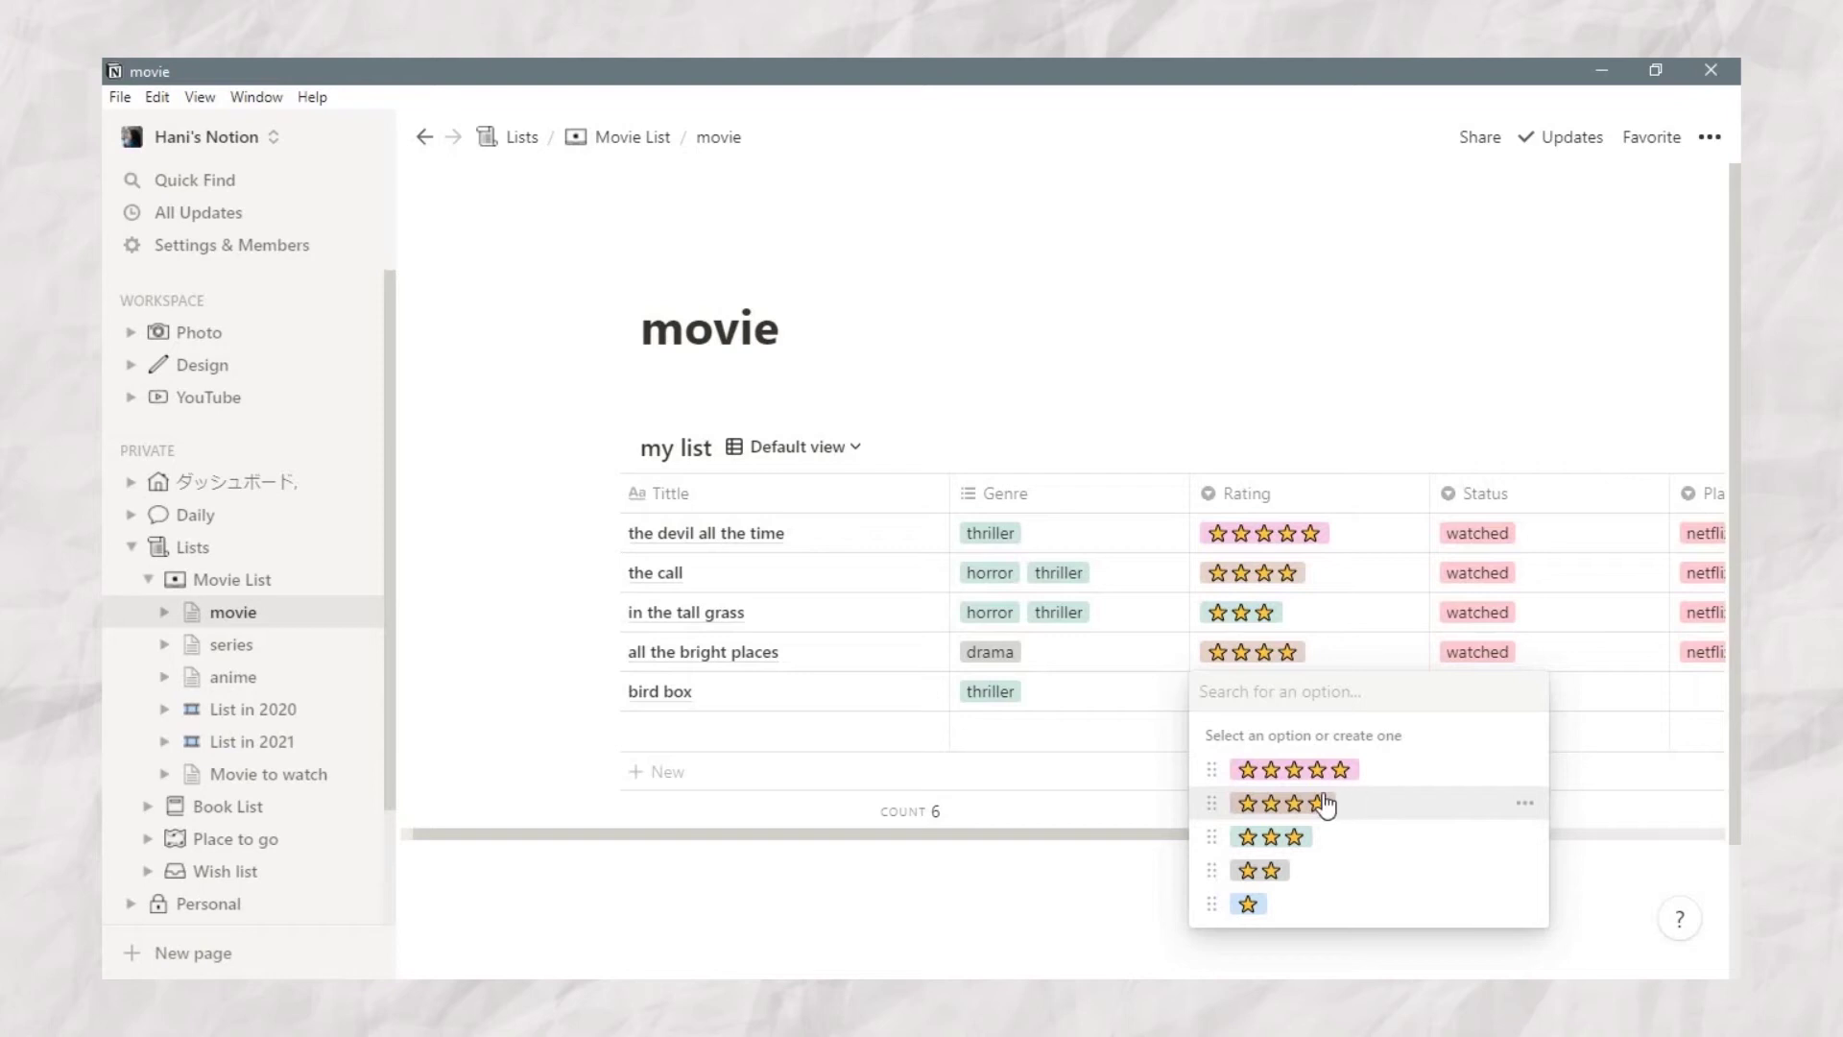
# Step: Rate "bird box" four stars and add a new row titled "merangkul jarak" to the movie list
pyautogui.click(1363, 799)
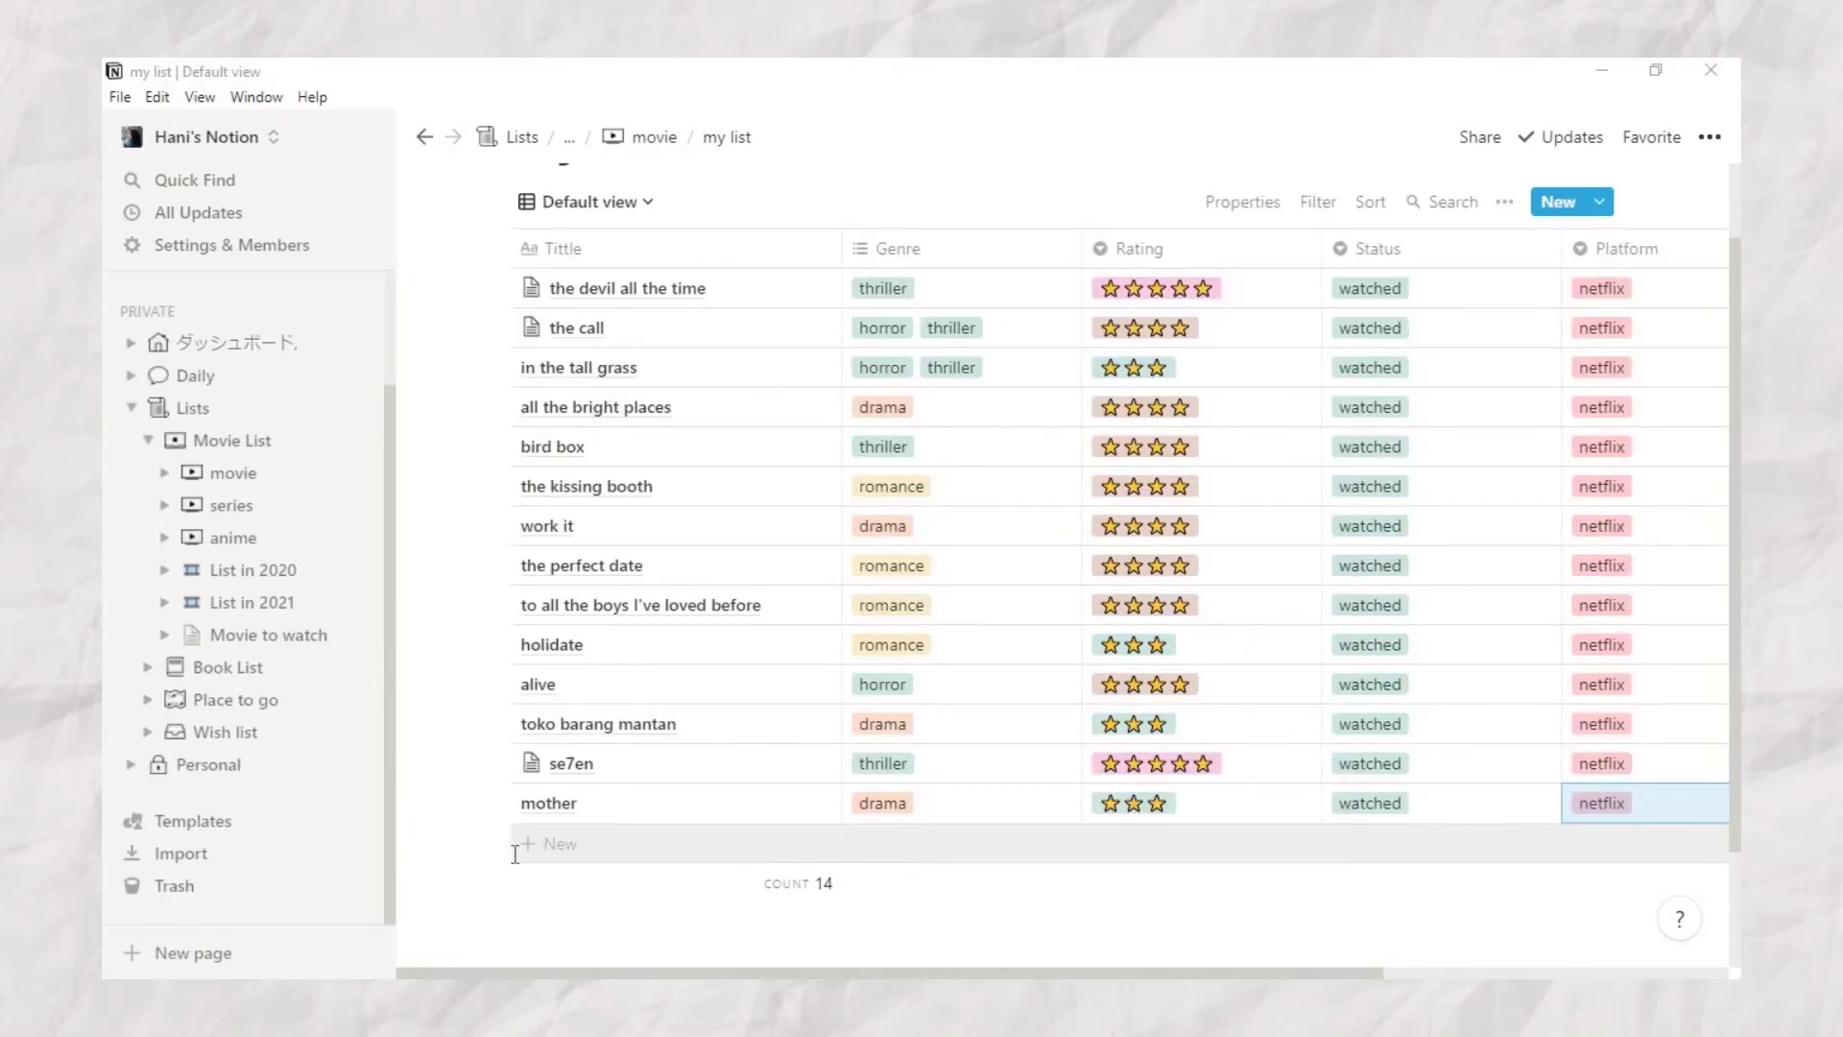
pyautogui.click(588, 842)
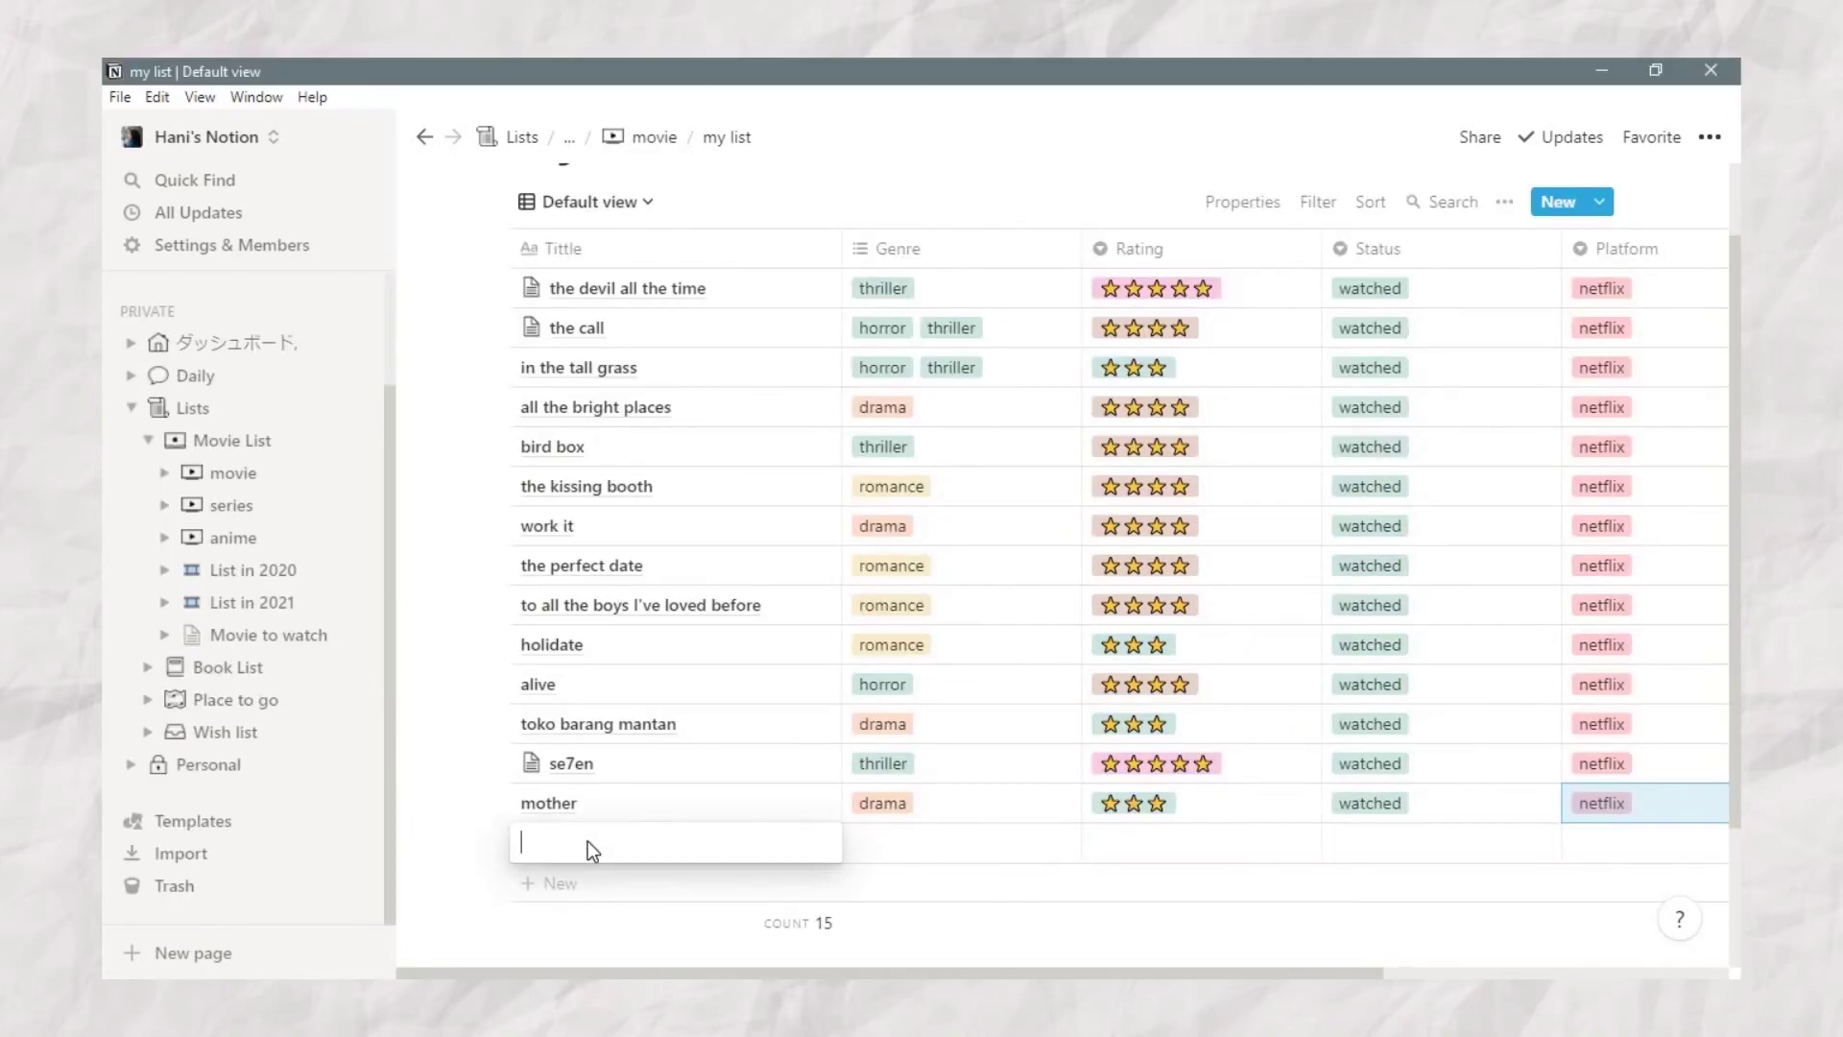
pyautogui.write('merangkul jarak')
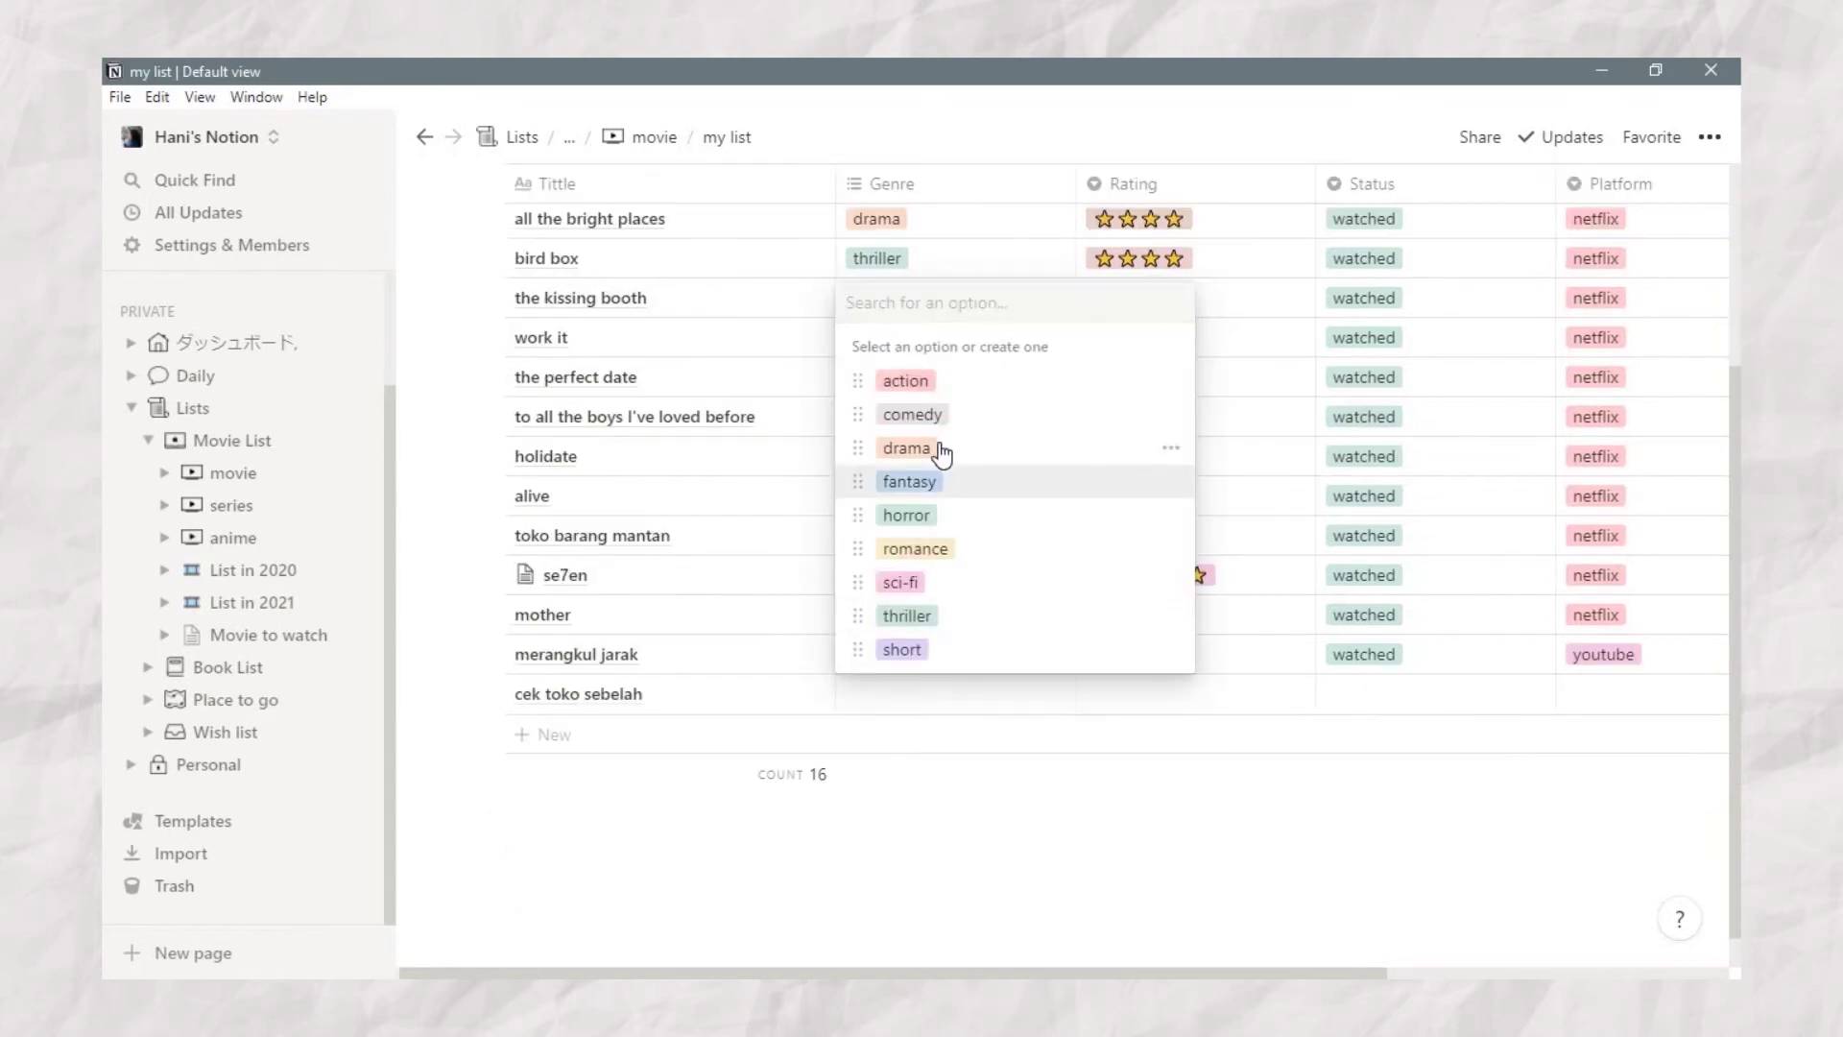
# Step: Set the genre of "cek toko sebelah" to drama and its Status to watched, and rate "affliction" three stars
pyautogui.click(940, 449)
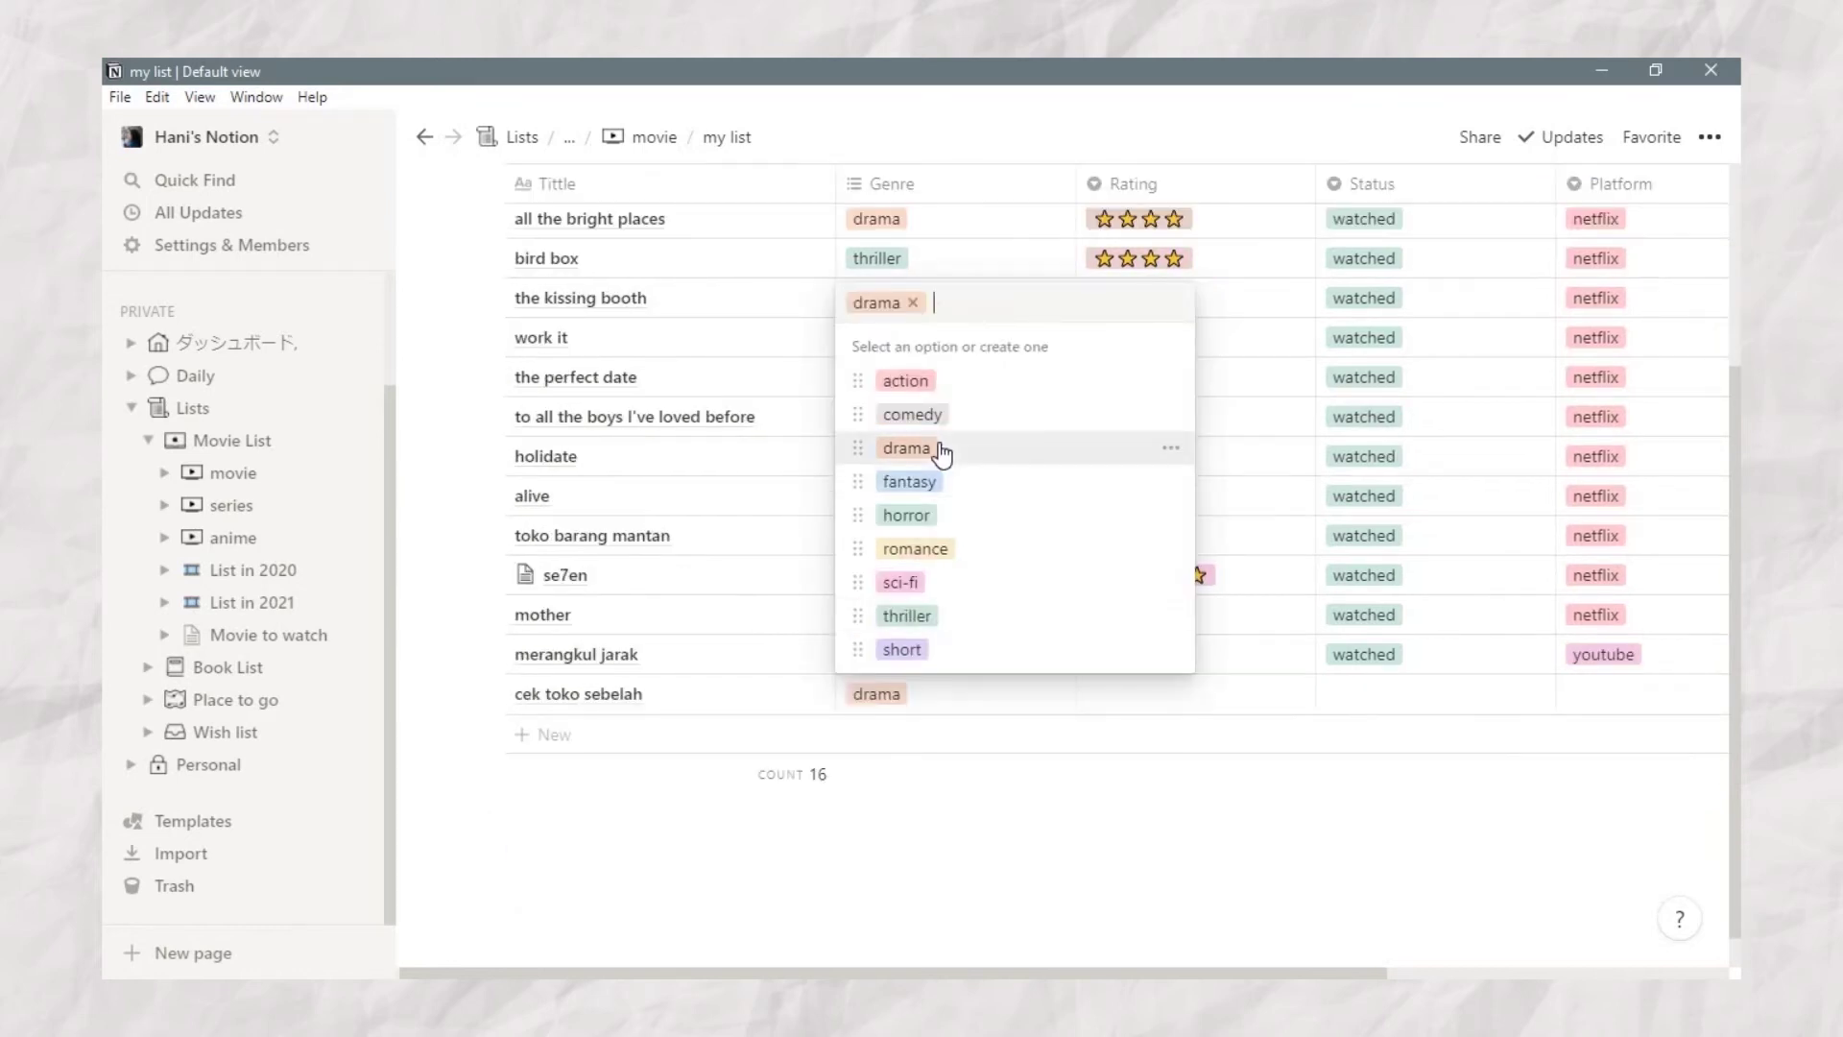
pyautogui.press('Escape')
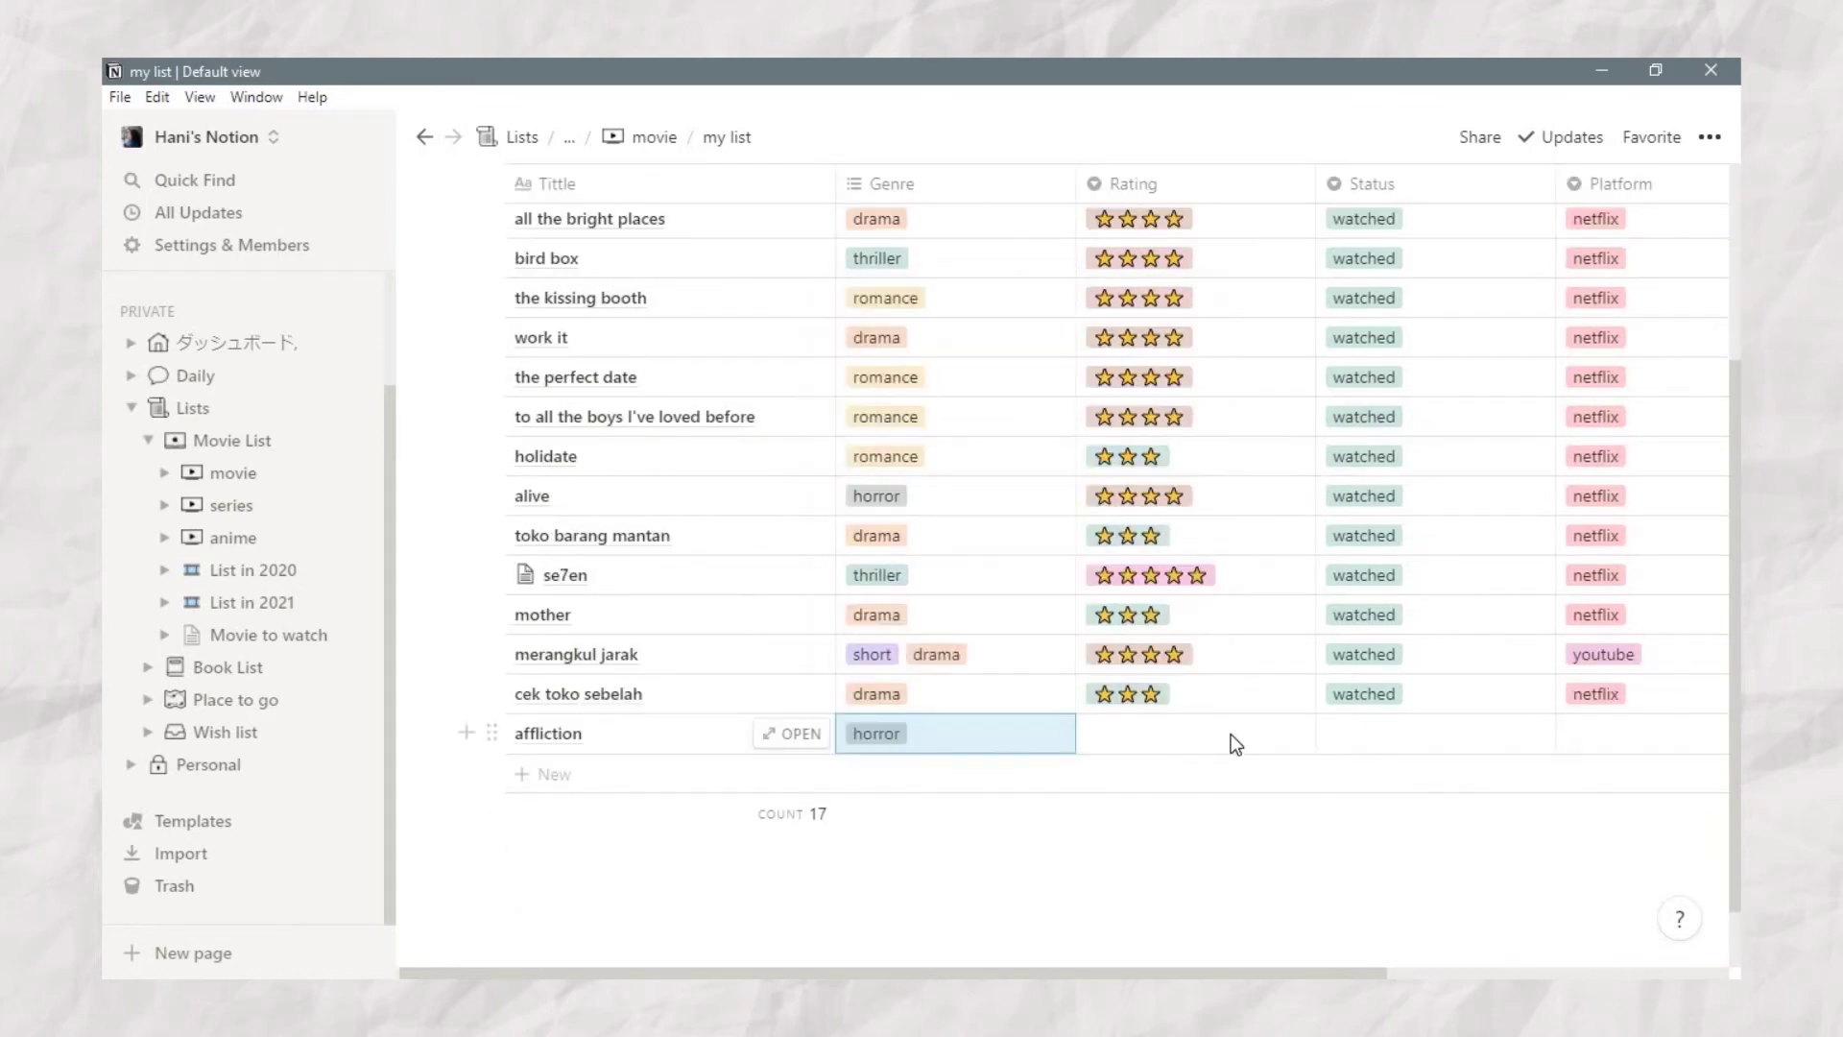
pyautogui.click(1230, 735)
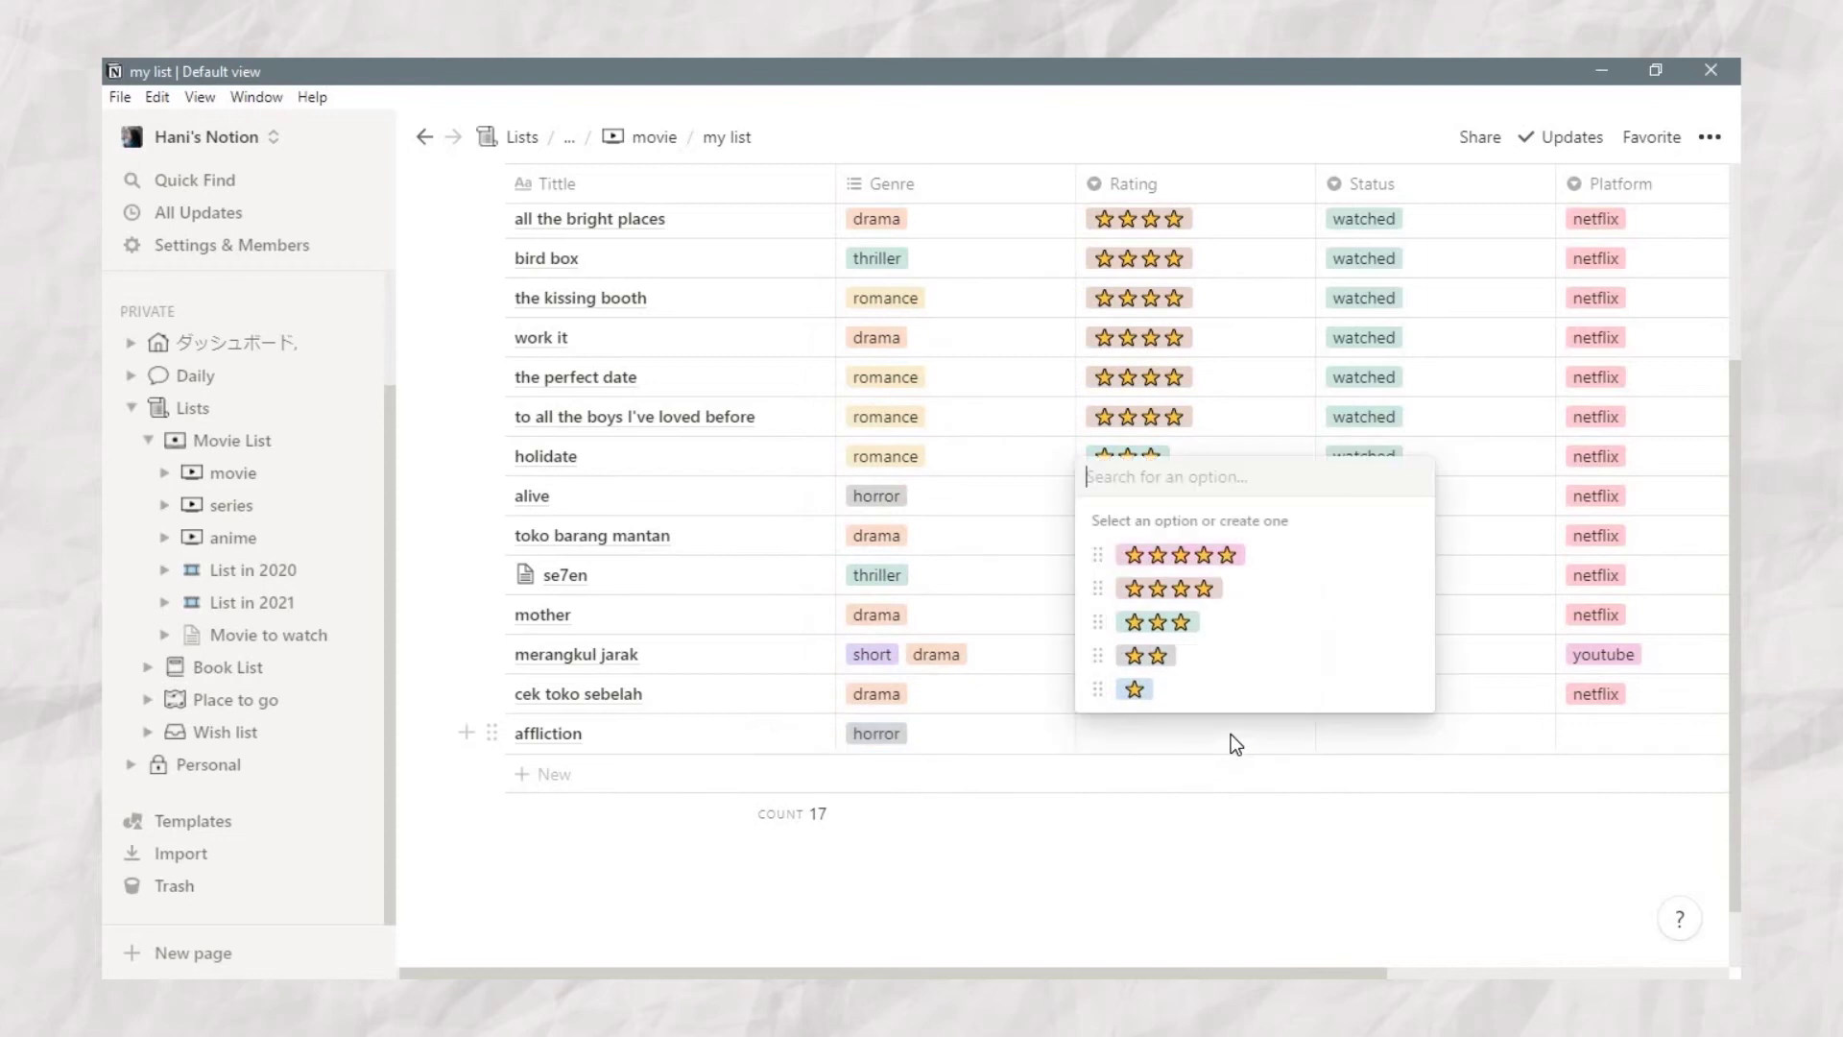
pyautogui.click(1158, 621)
pyautogui.press('Escape')
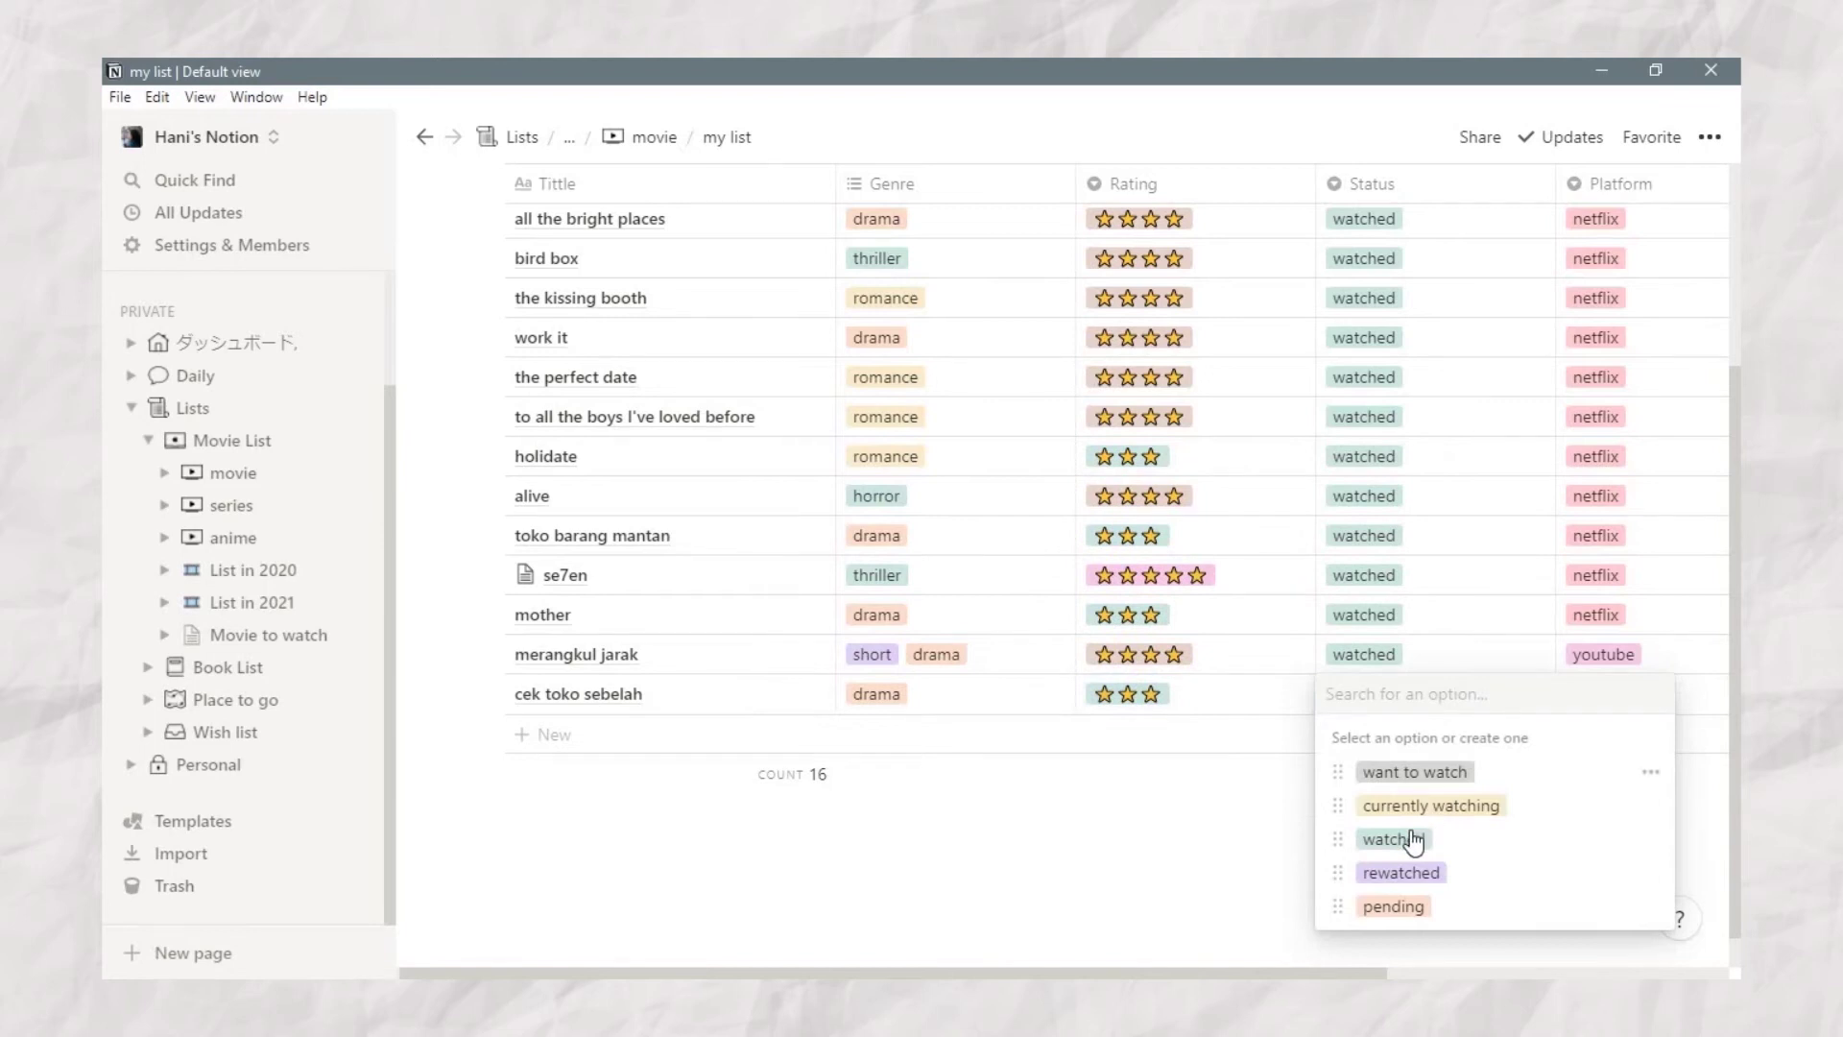
pyautogui.press('Return')
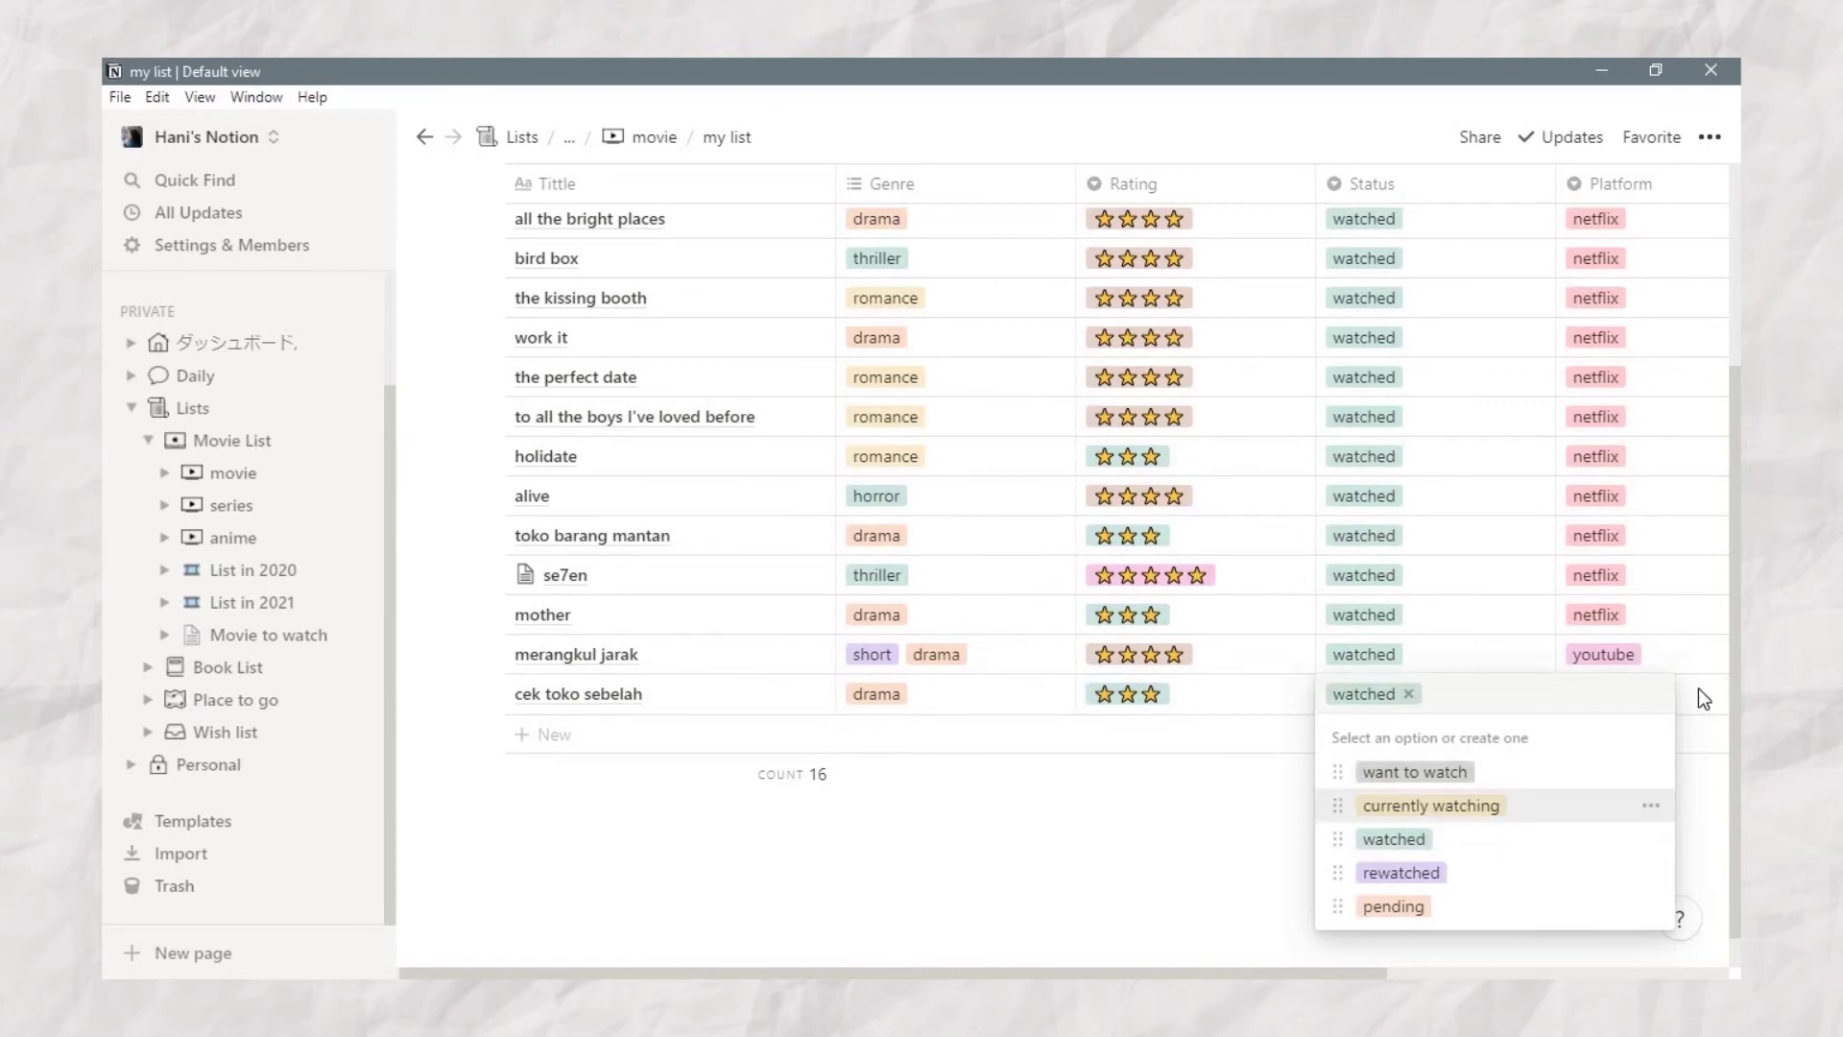
pyautogui.press('Escape')
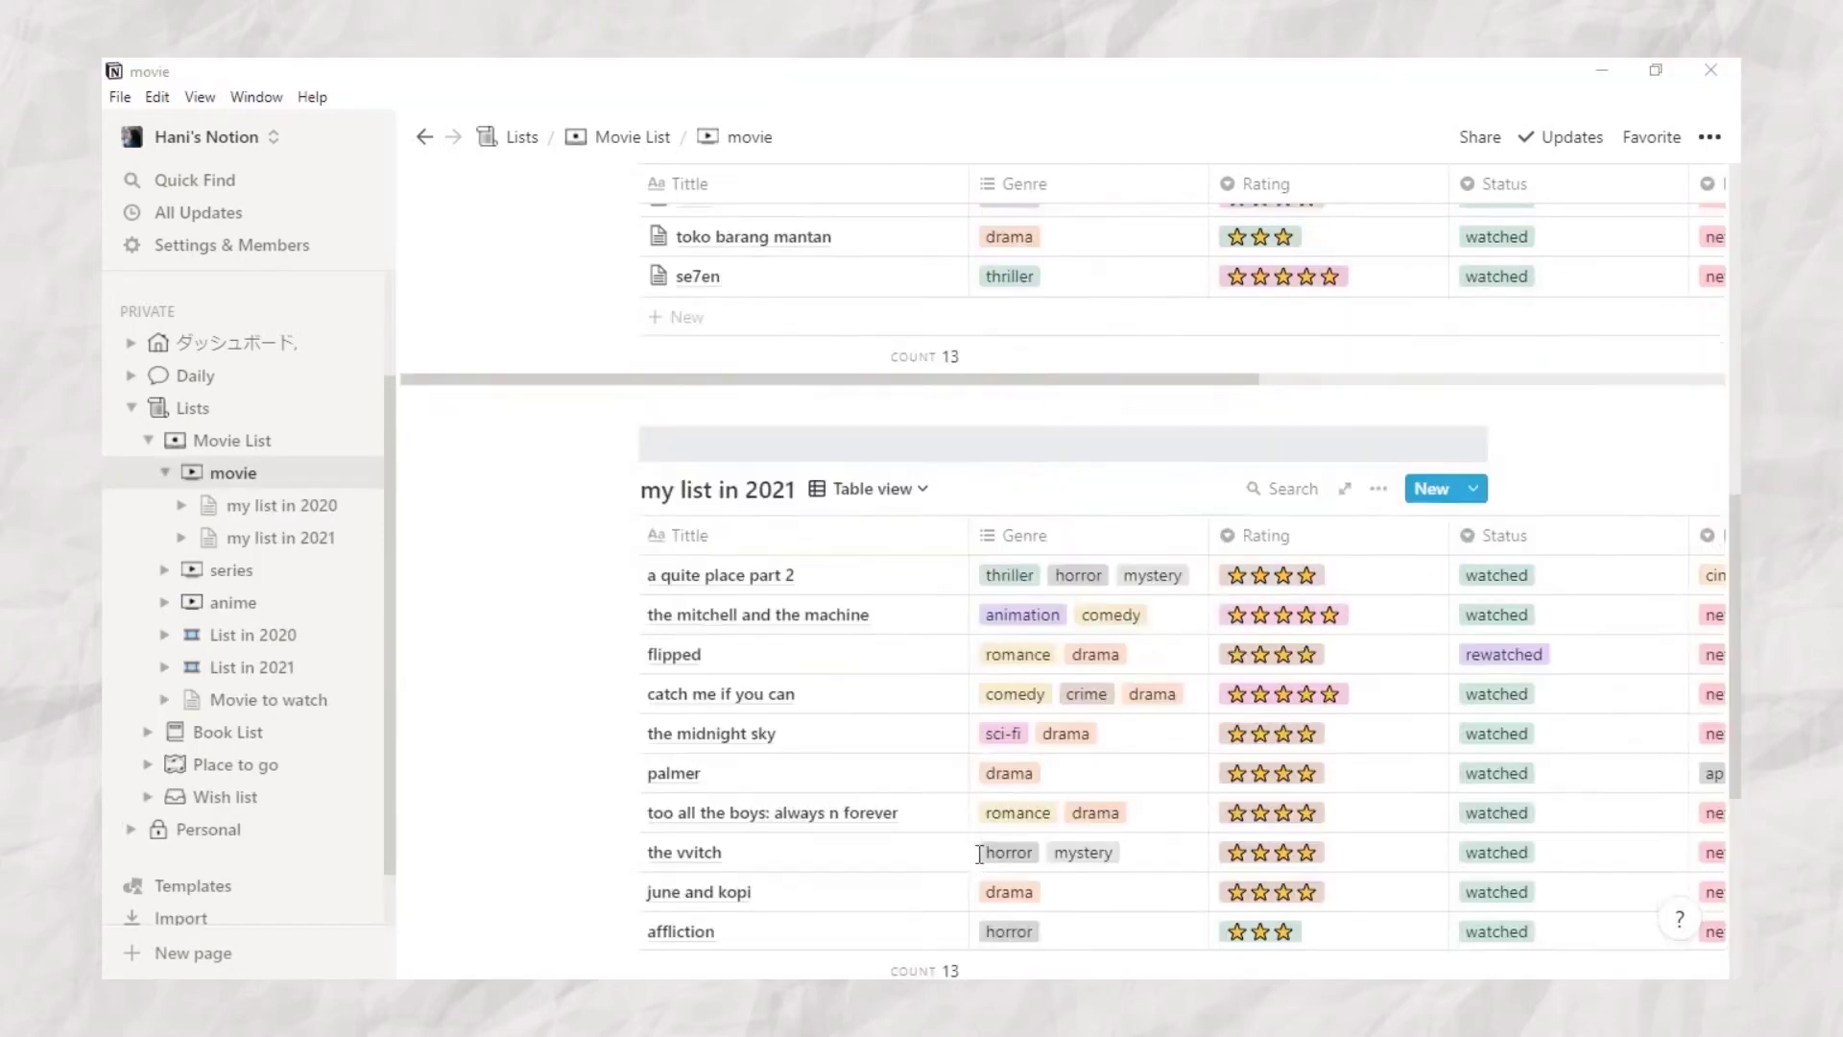
# Step: Add a cover to the movie page and replace it with an image of a girl in a red cloak uploaded from Downloads
pyautogui.scroll(5, 991, 774)
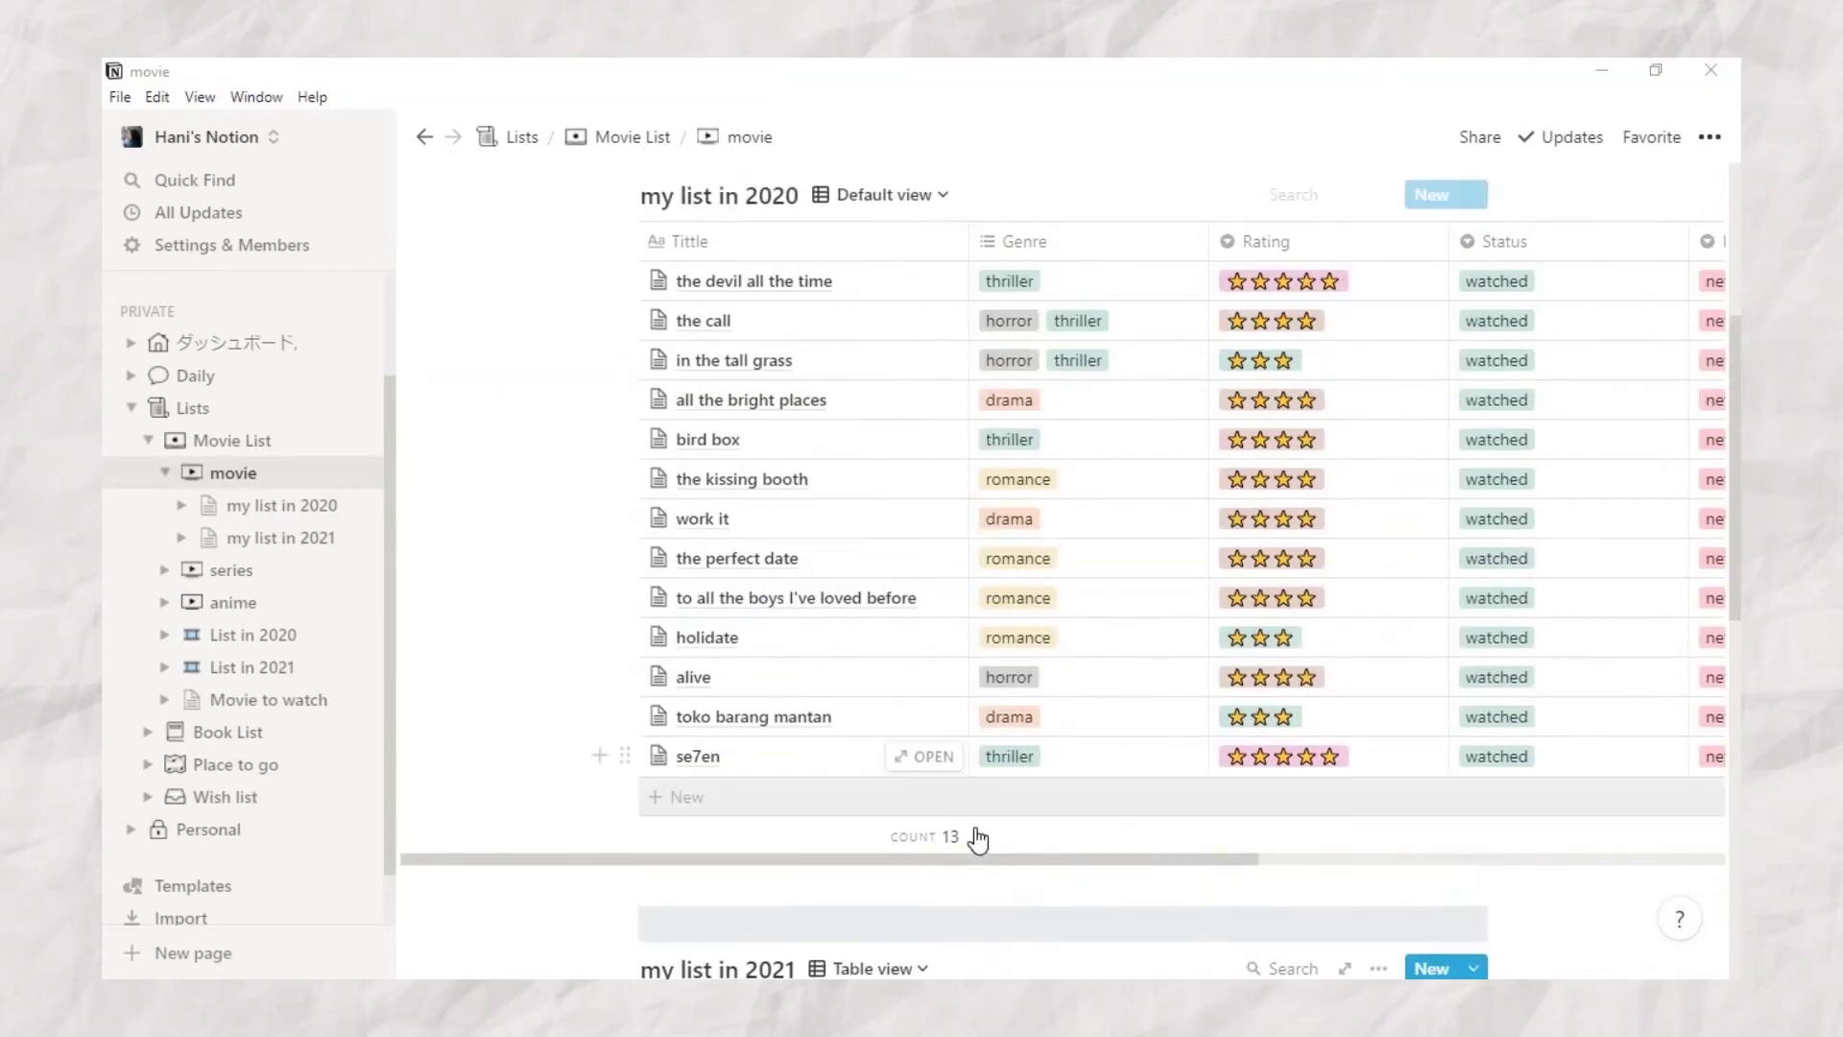
pyautogui.scroll(4, 977, 838)
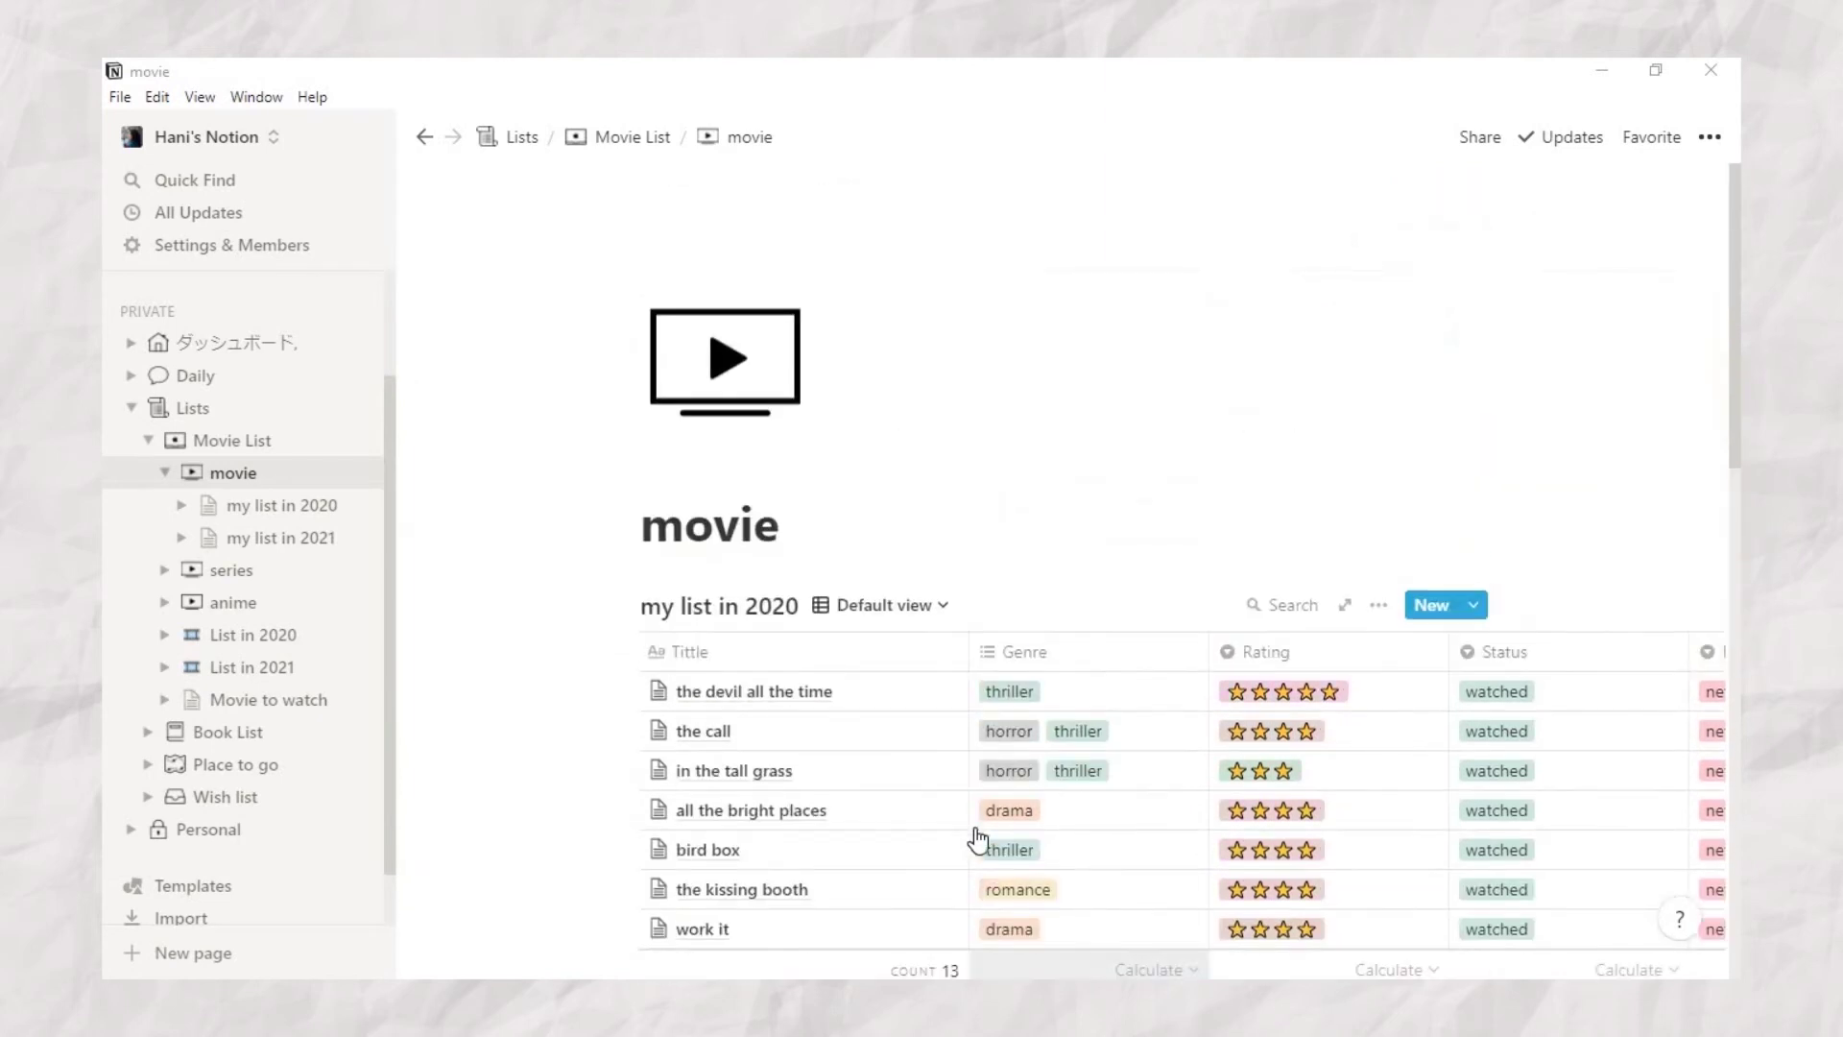
pyautogui.moveTo(917, 288)
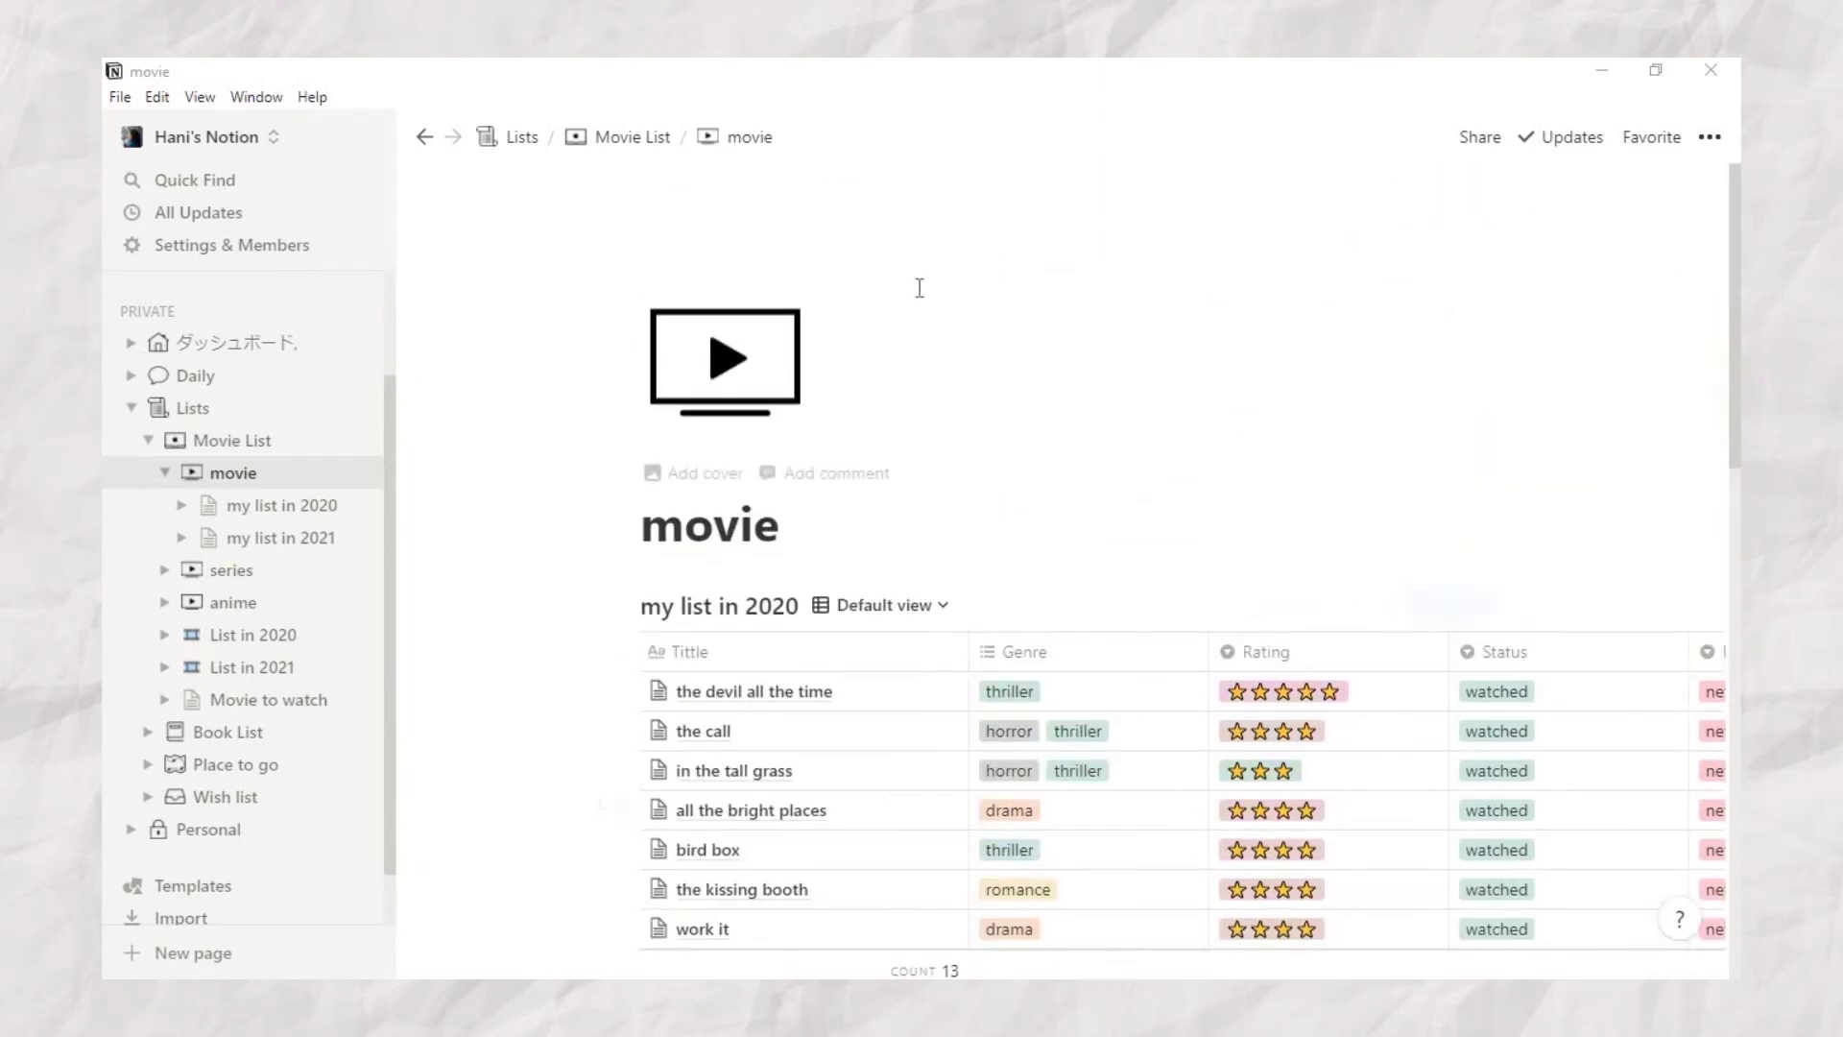
pyautogui.click(701, 476)
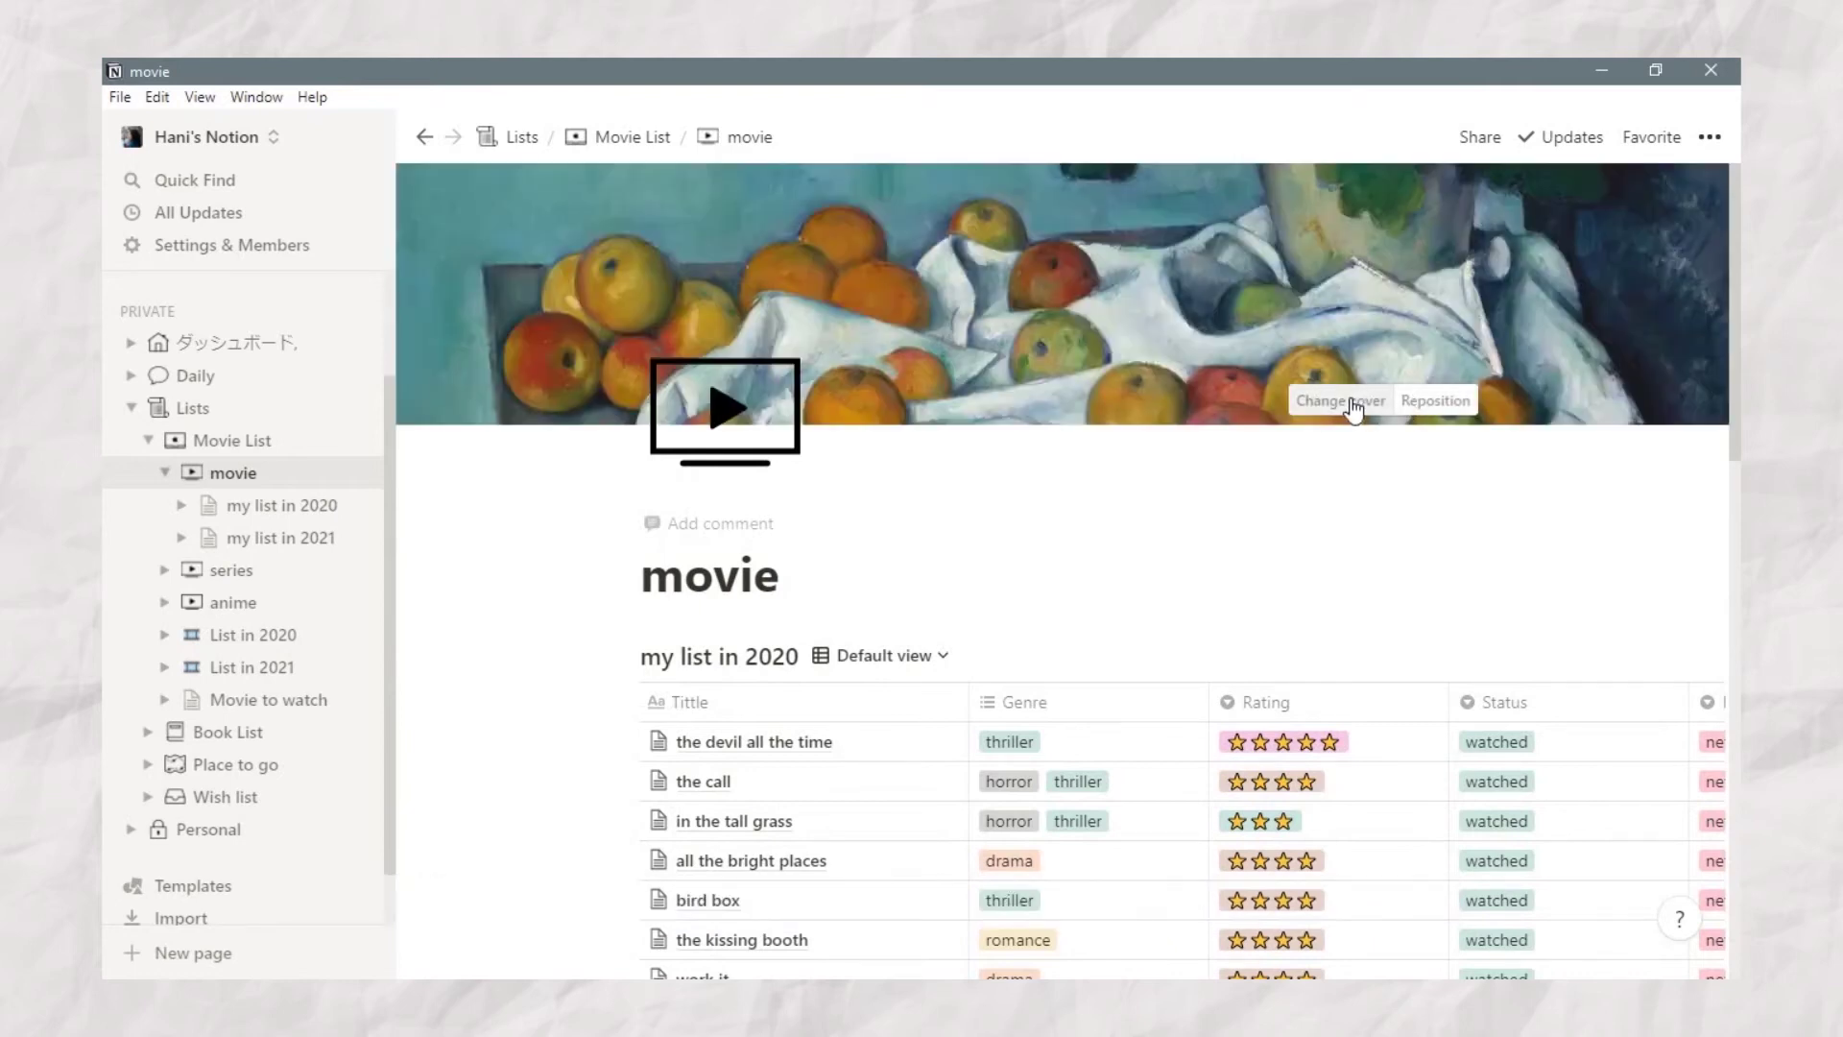
pyautogui.click(1353, 407)
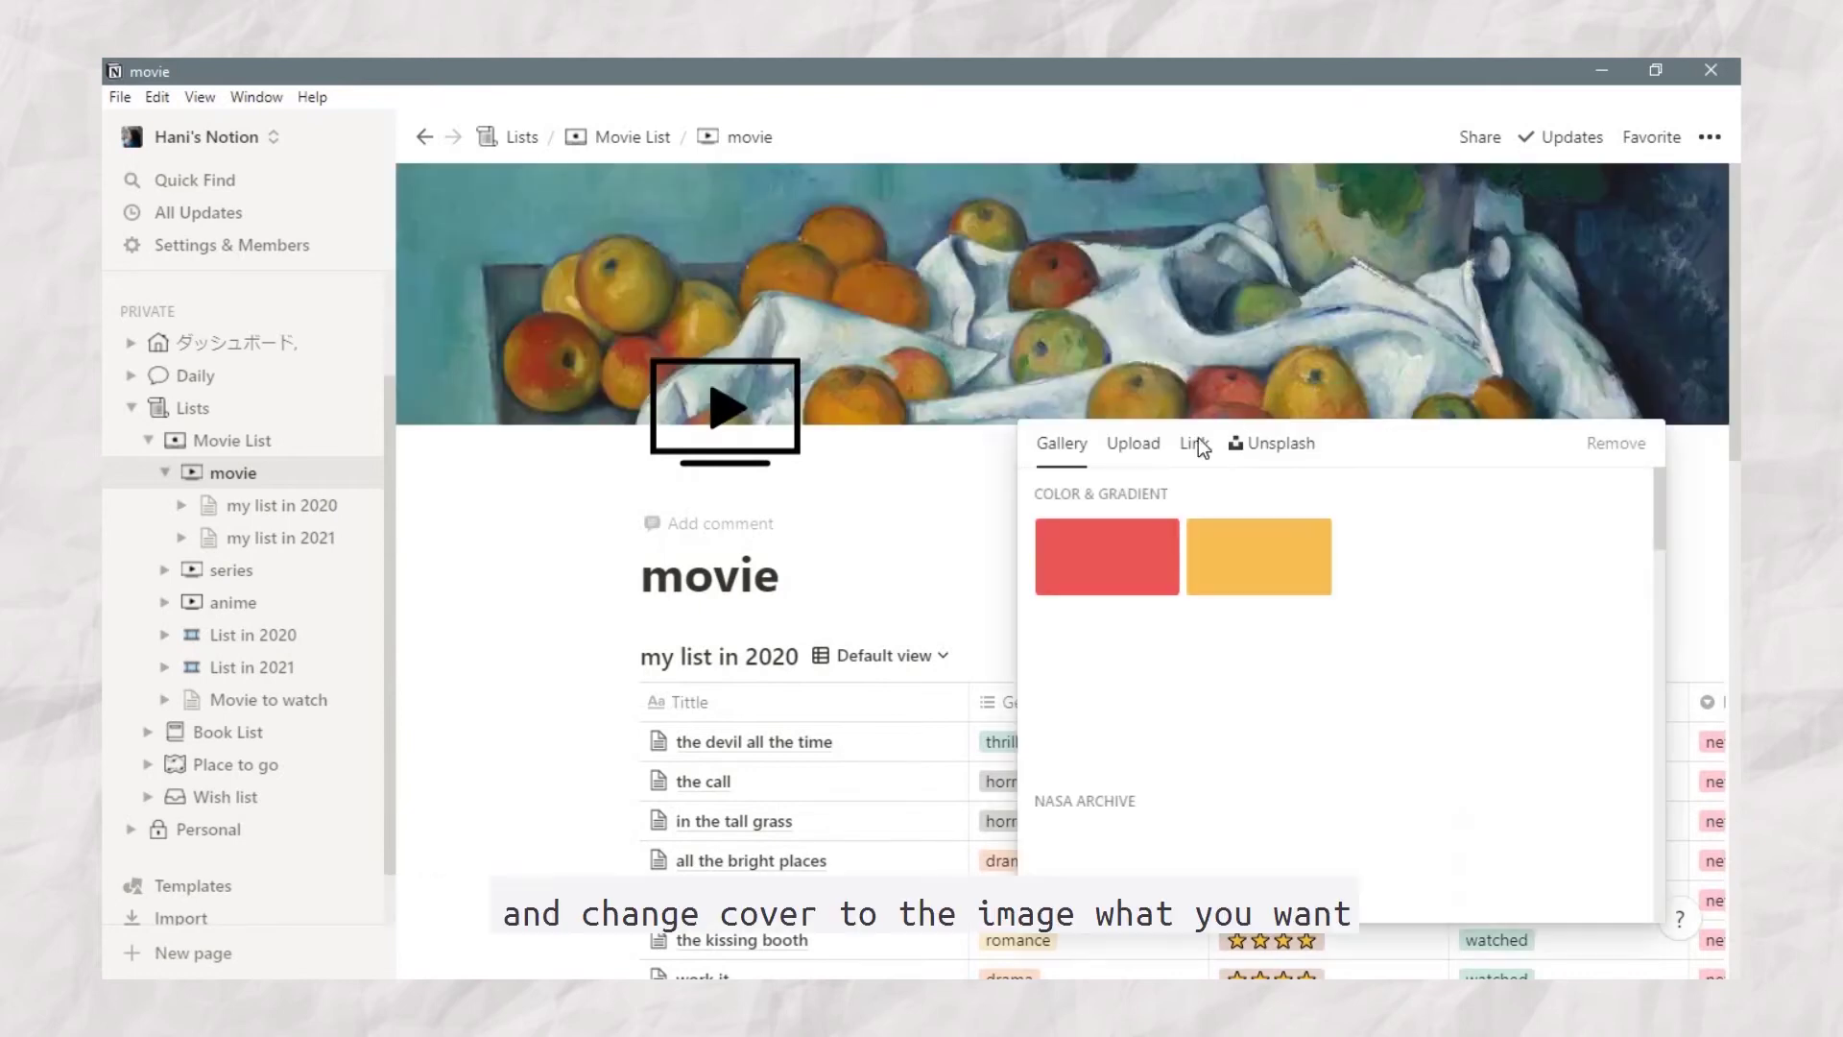
pyautogui.click(1143, 451)
pyautogui.click(1310, 518)
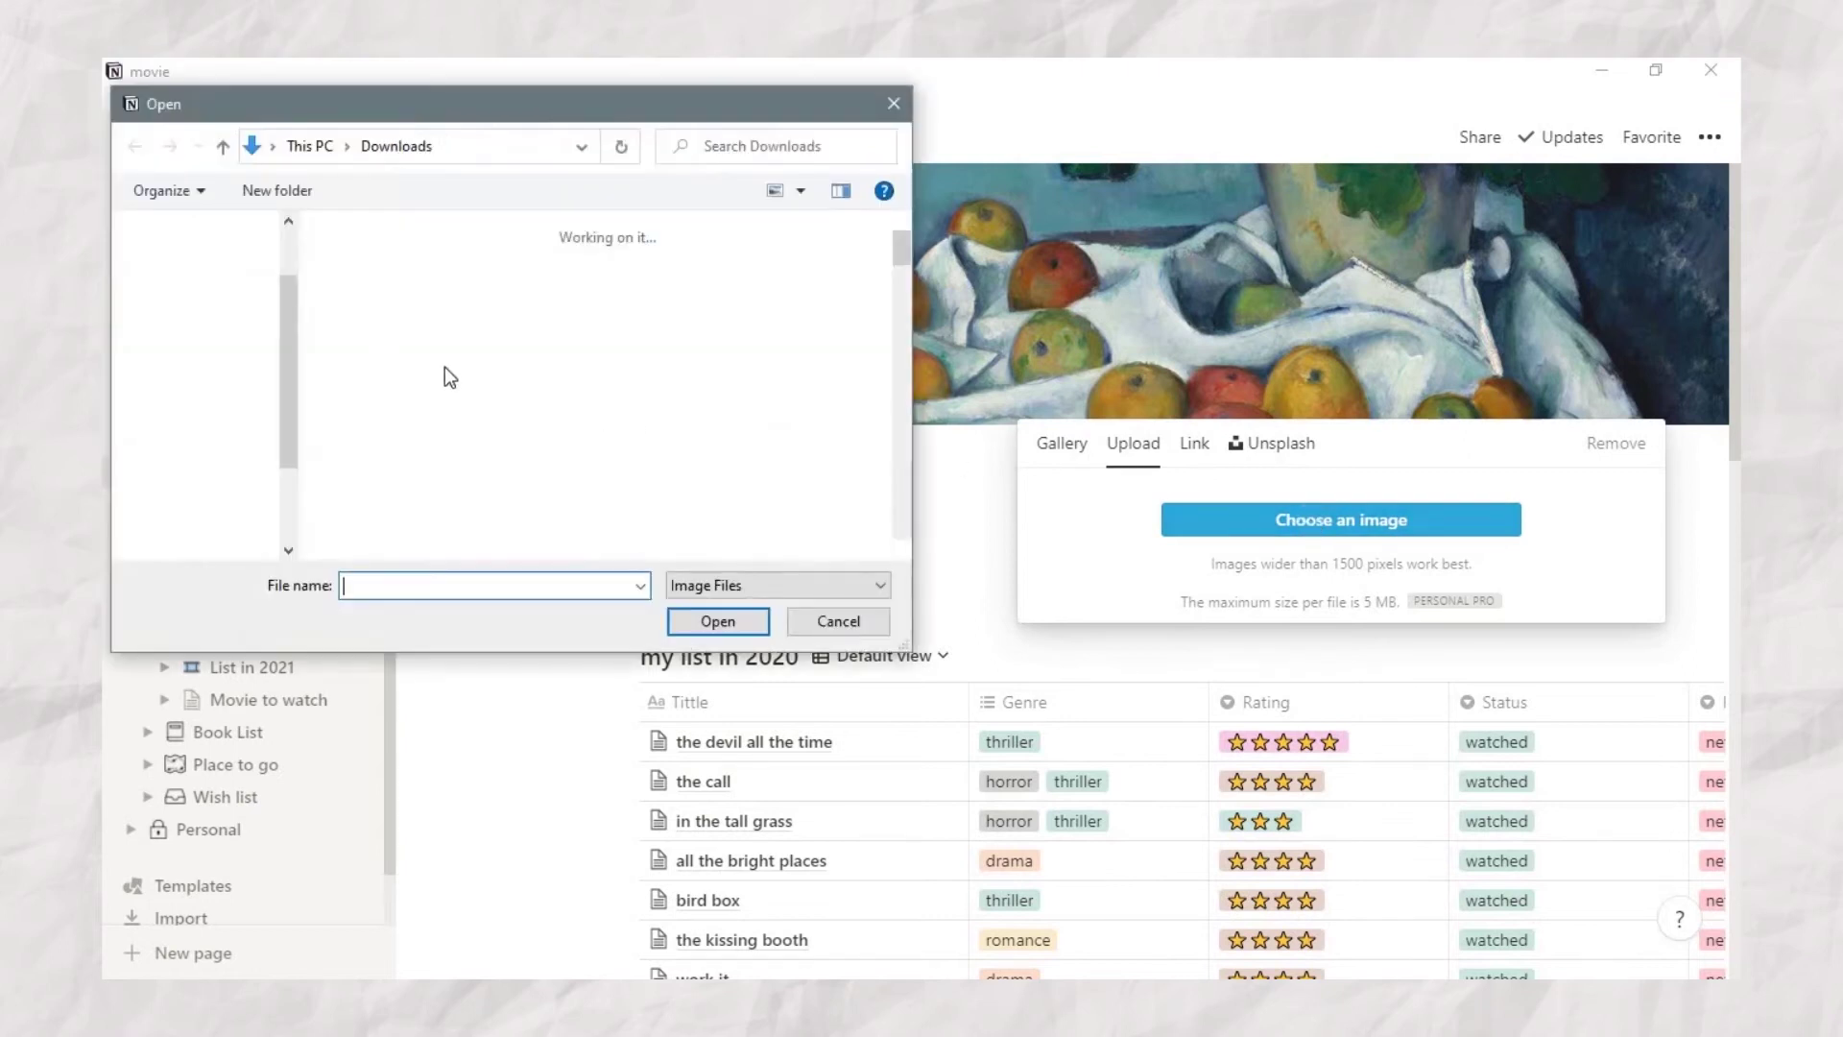
pyautogui.click(401, 342)
pyautogui.click(715, 619)
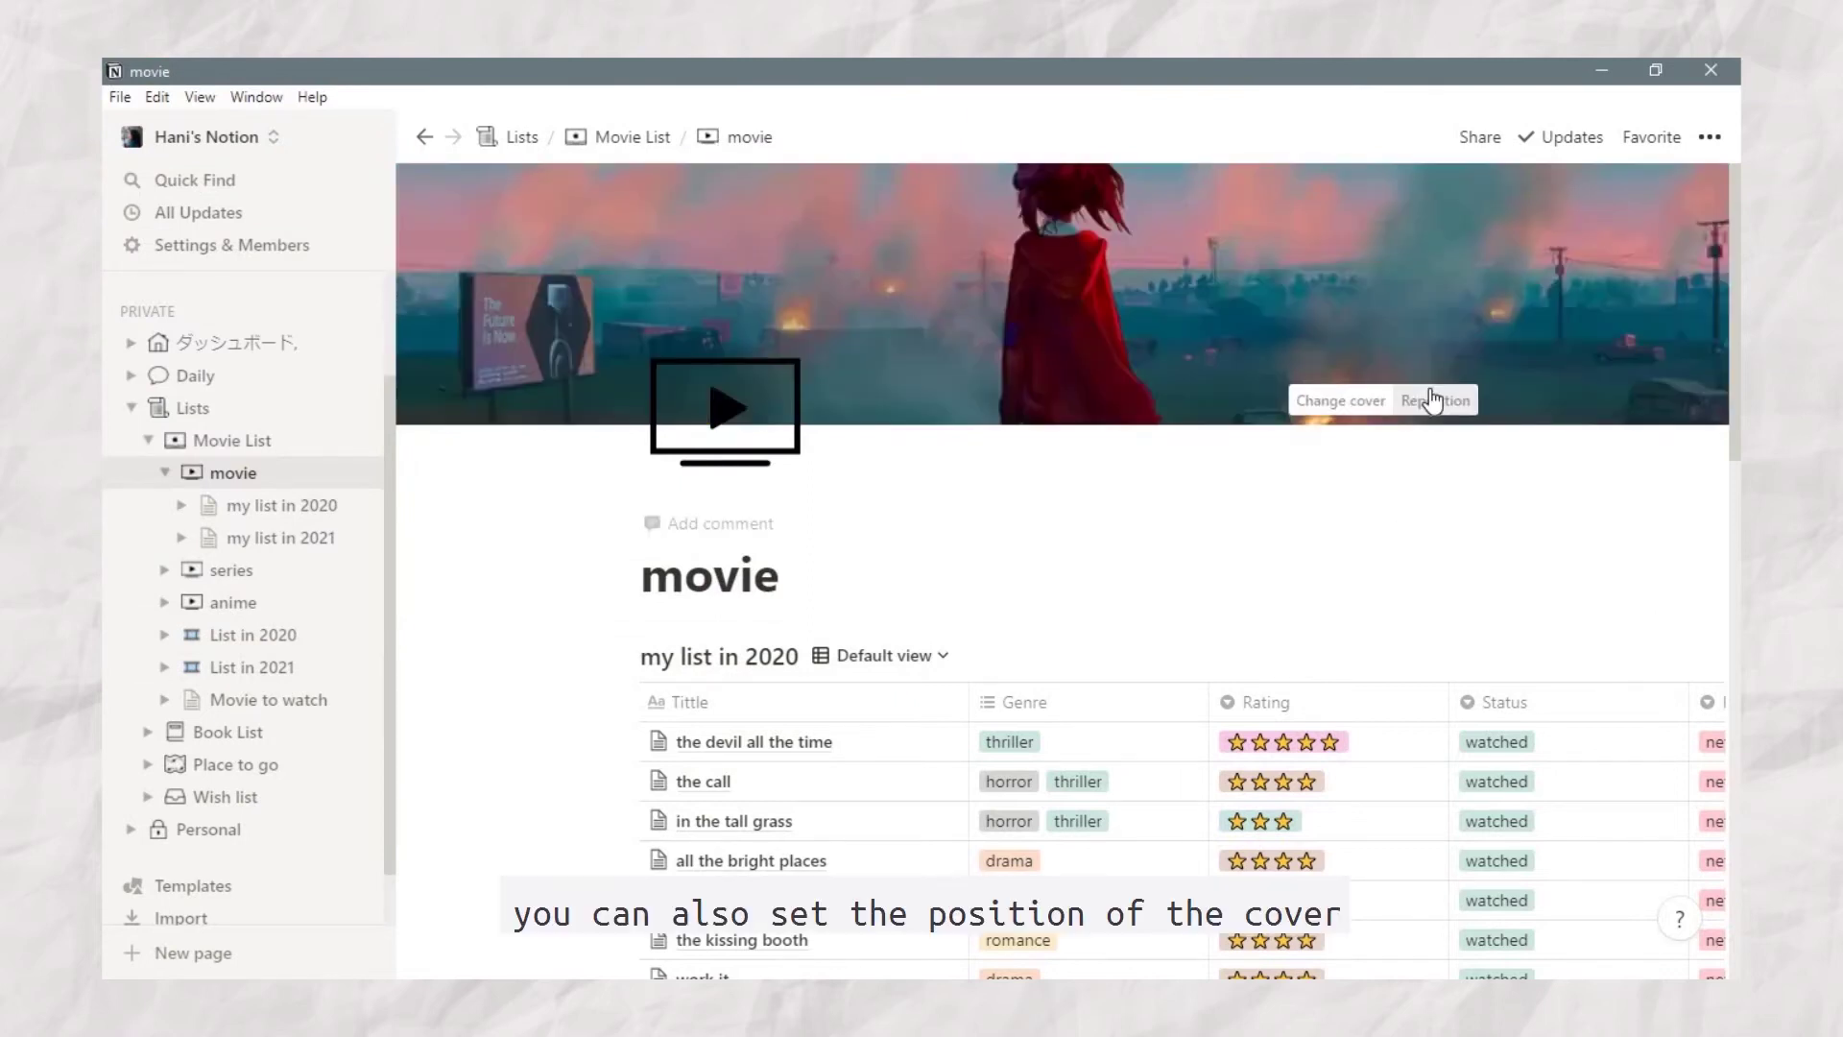
# Step: Reposition the movie page's cover downward so the girl's head and the sky show, and save the position
pyautogui.click(1432, 400)
pyautogui.moveTo(1114, 331); pyautogui.dragTo(1114, 394)
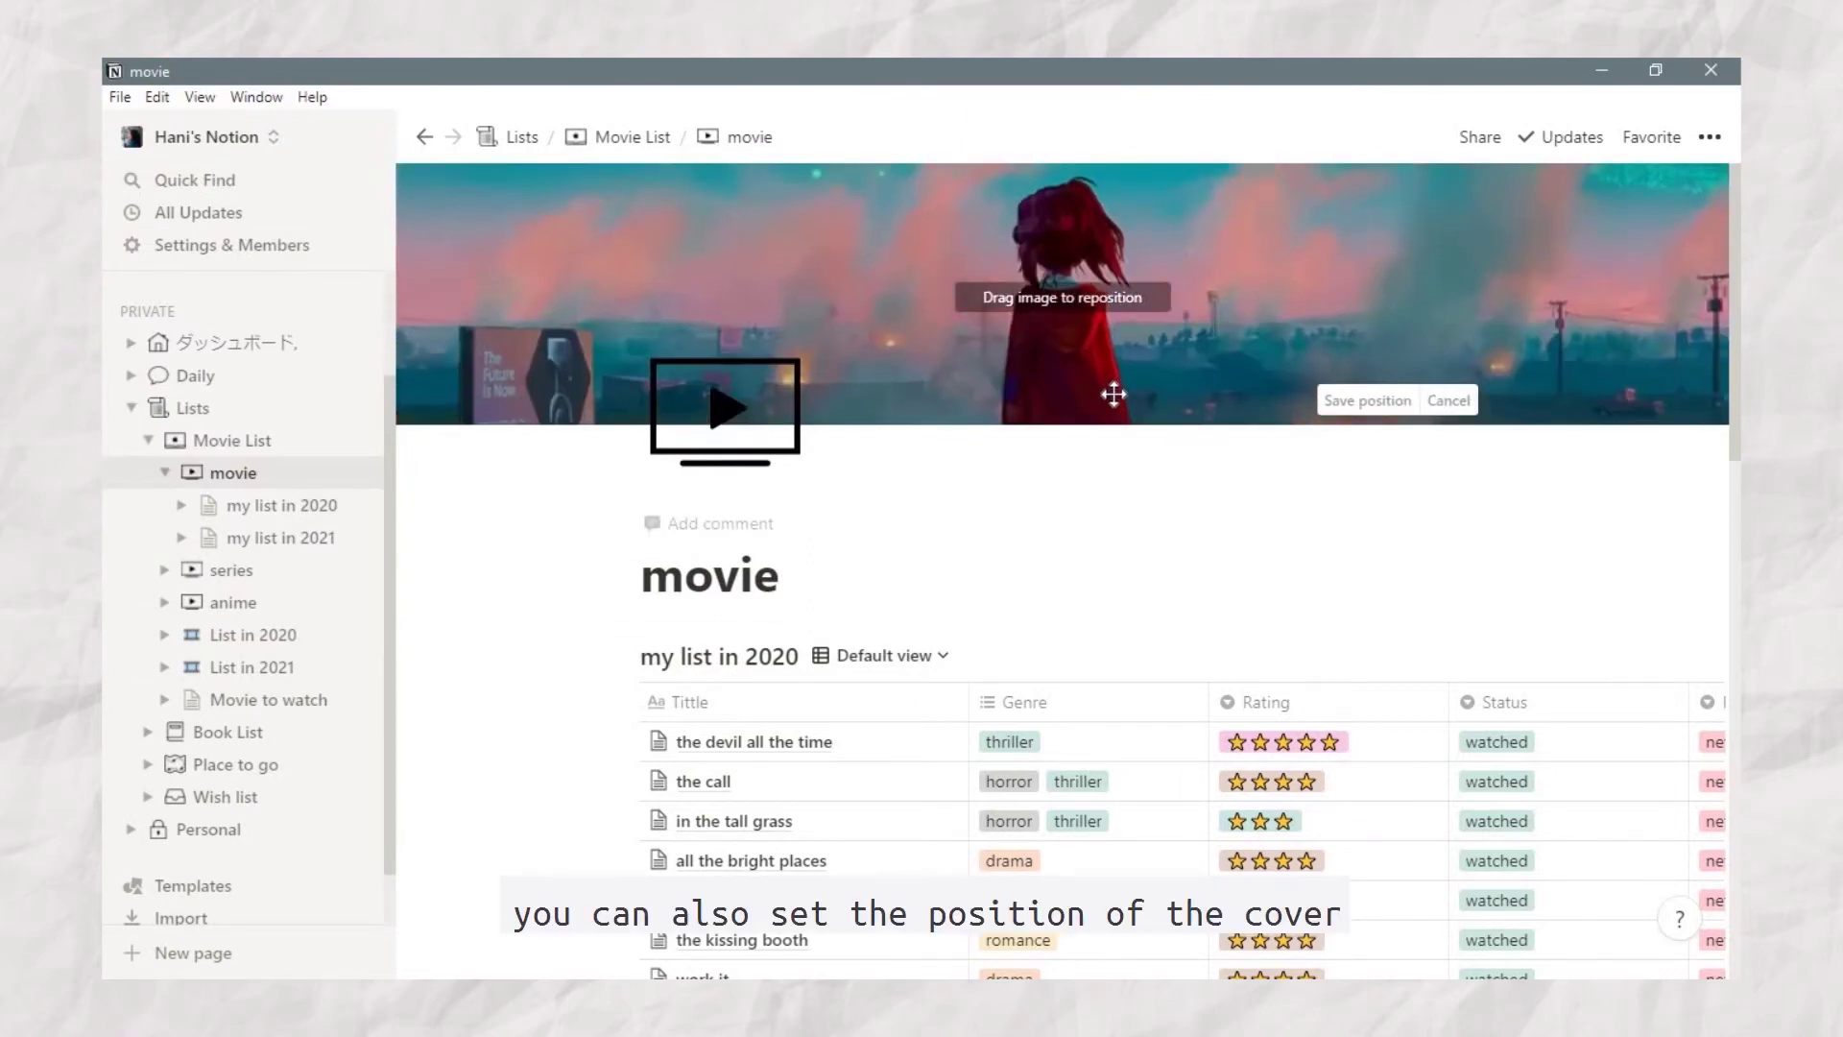
pyautogui.moveTo(1082, 299); pyautogui.dragTo(1082, 359)
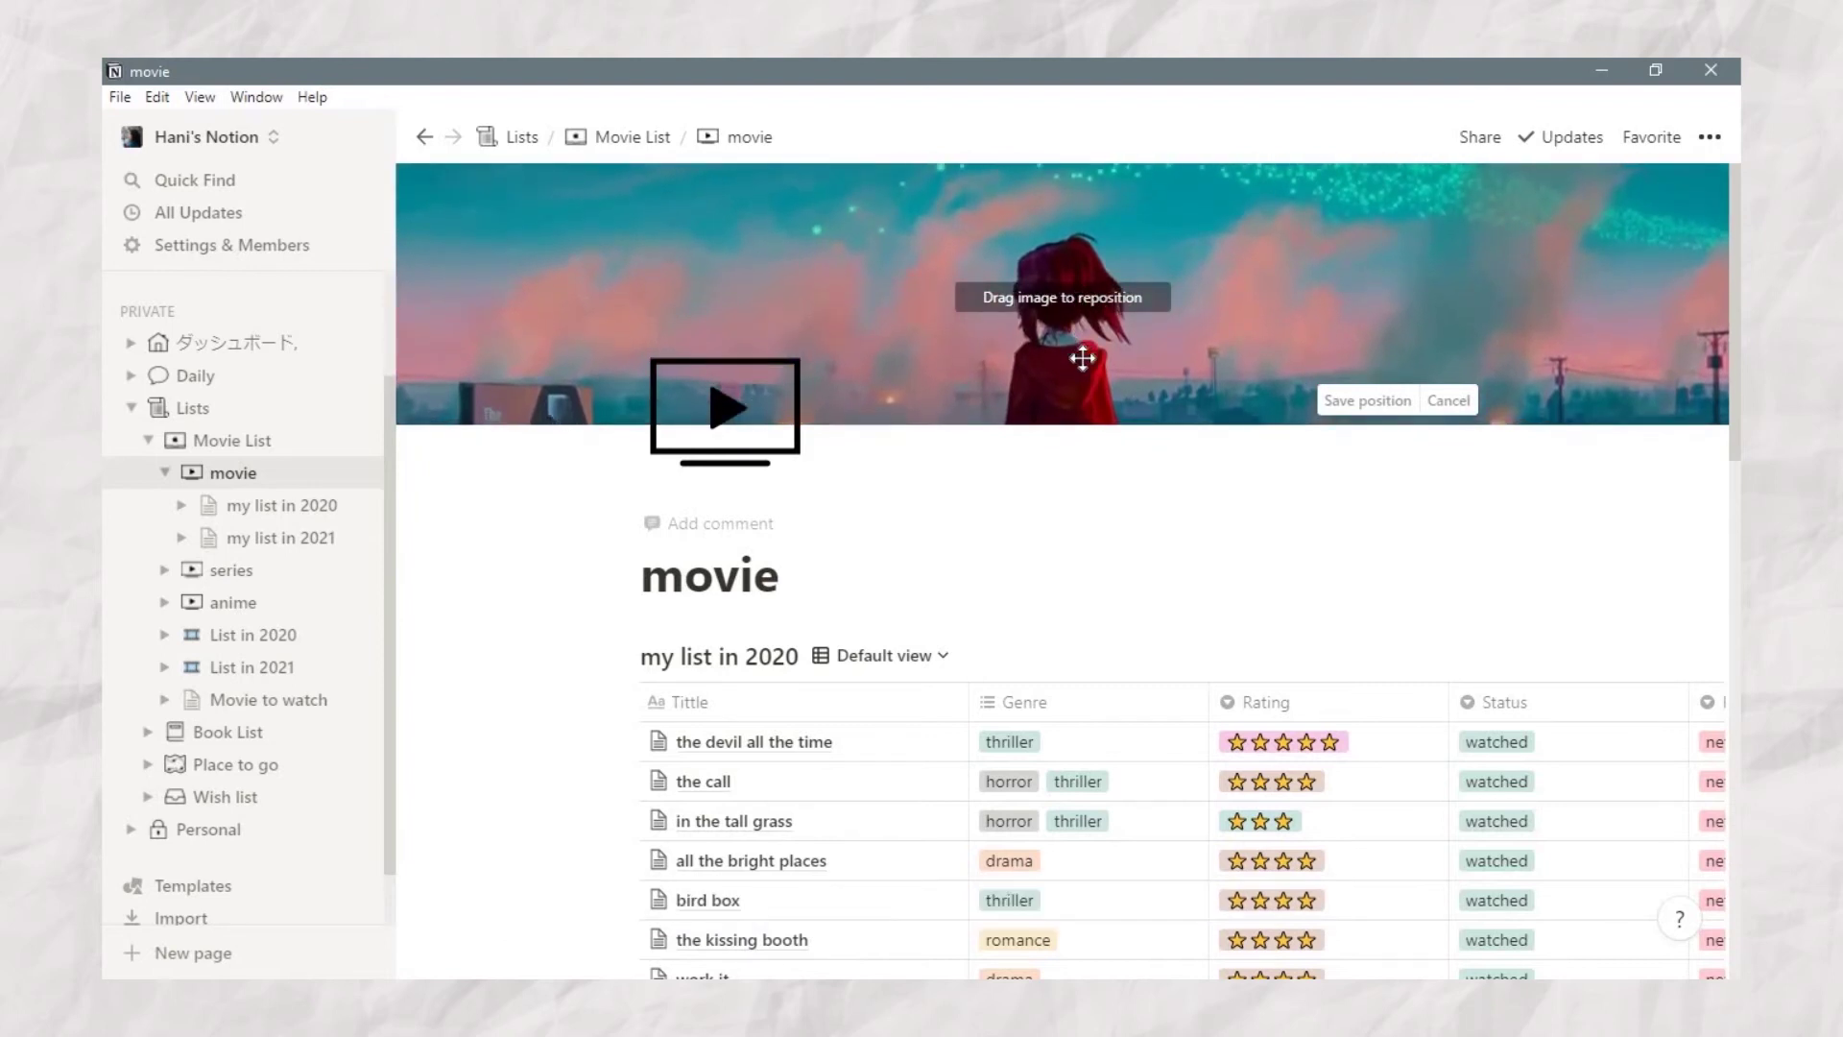
pyautogui.click(1379, 408)
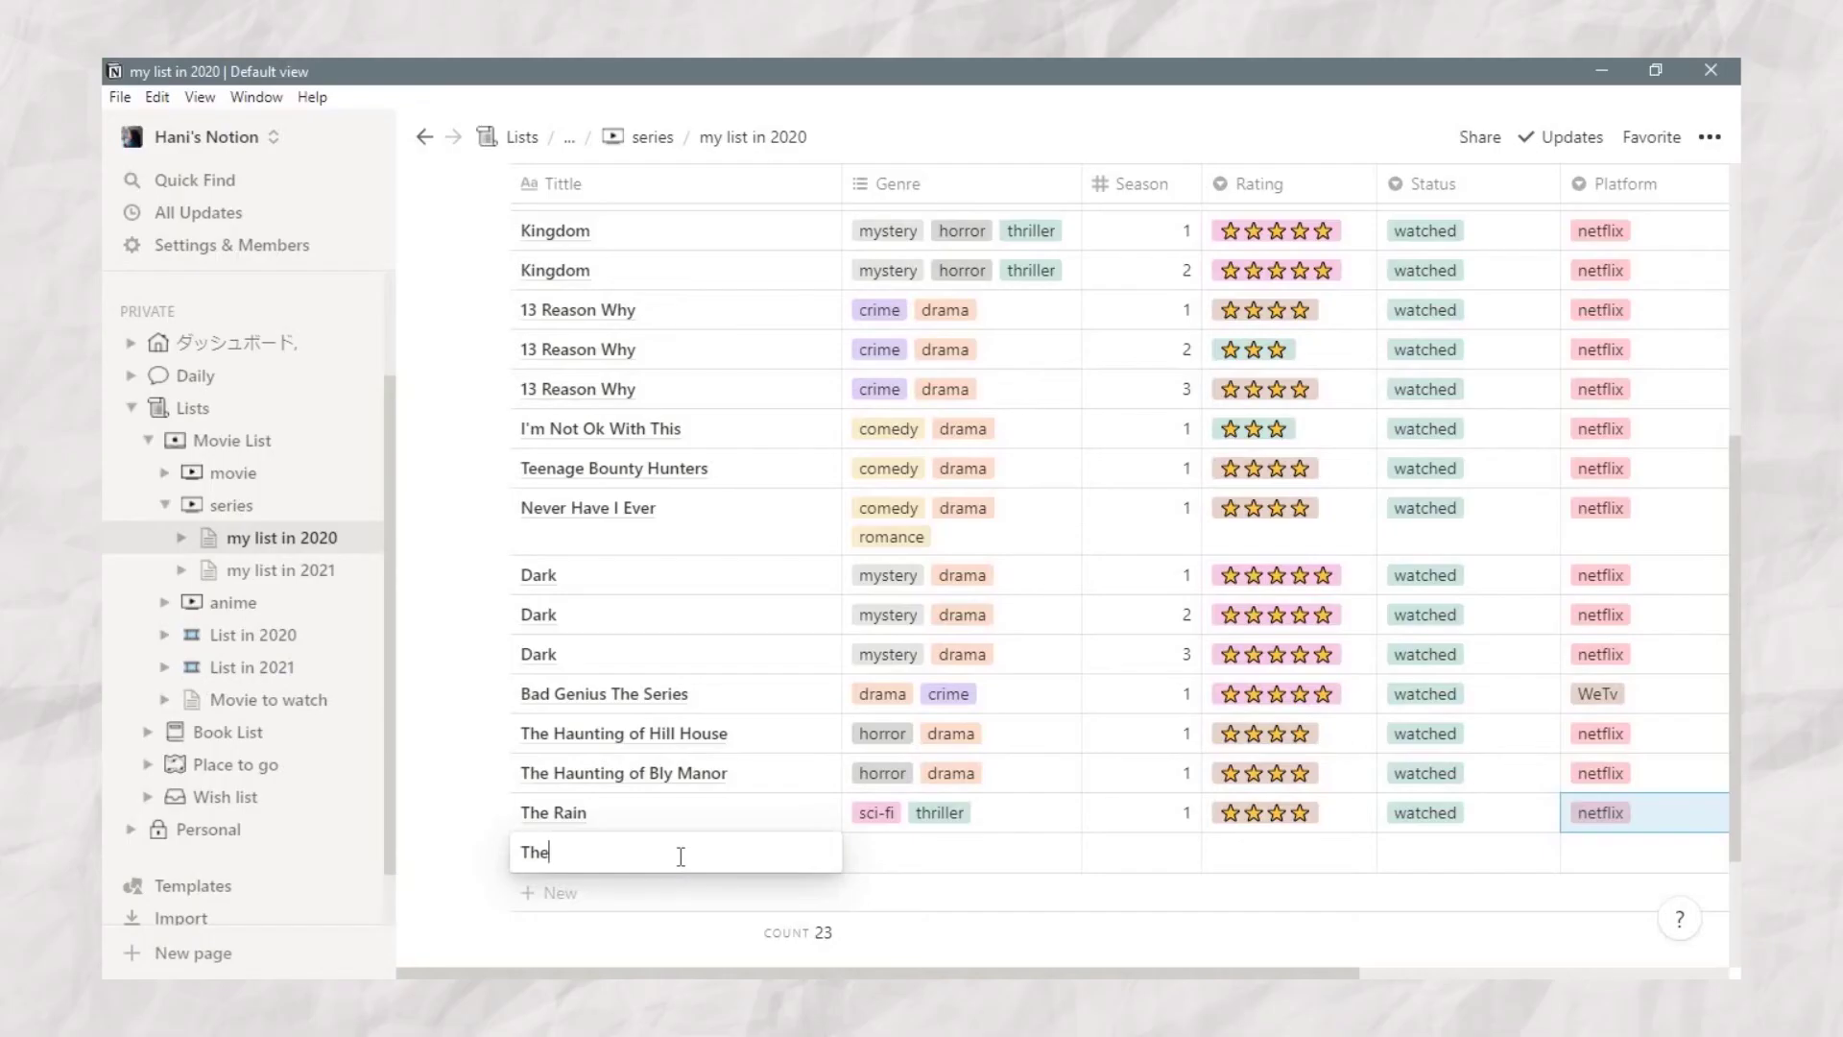
# Step: Title the last row of the series "my list in 2020" table "The Queen Gambit" and tag it drama
pyautogui.write('Q')
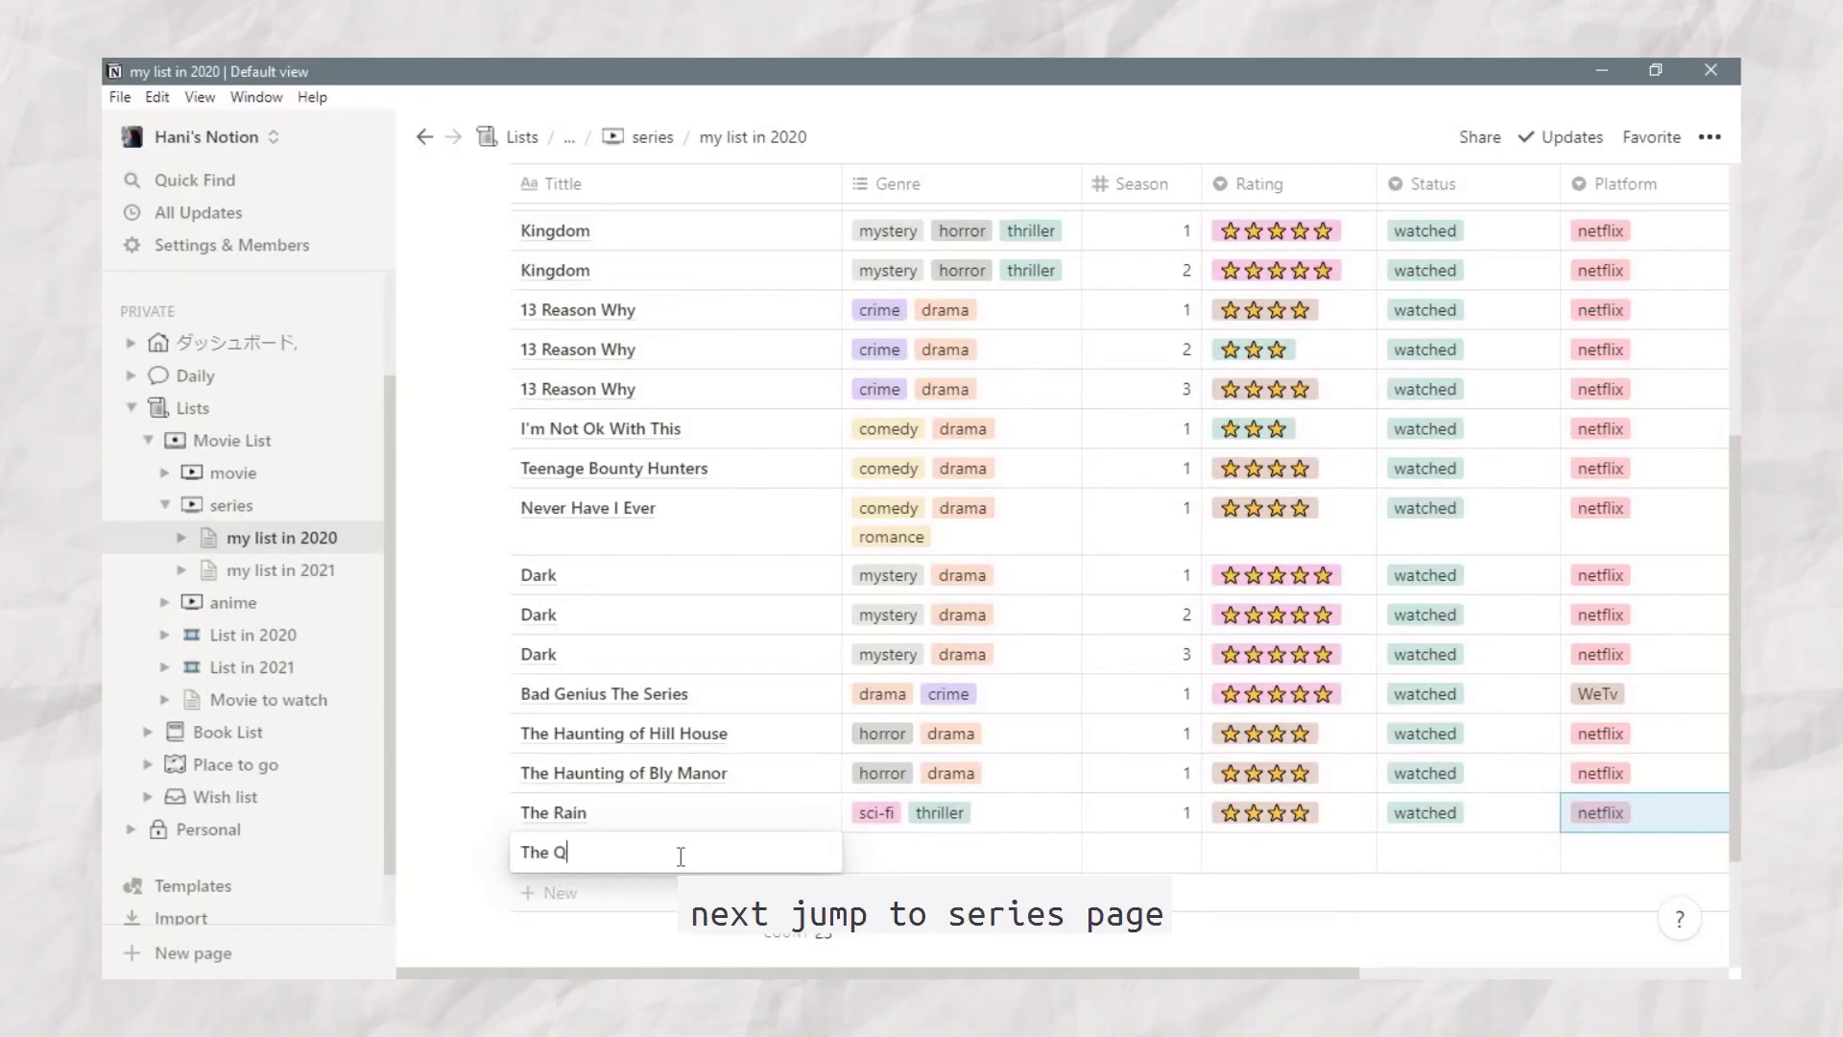
pyautogui.write('ueen Gambit')
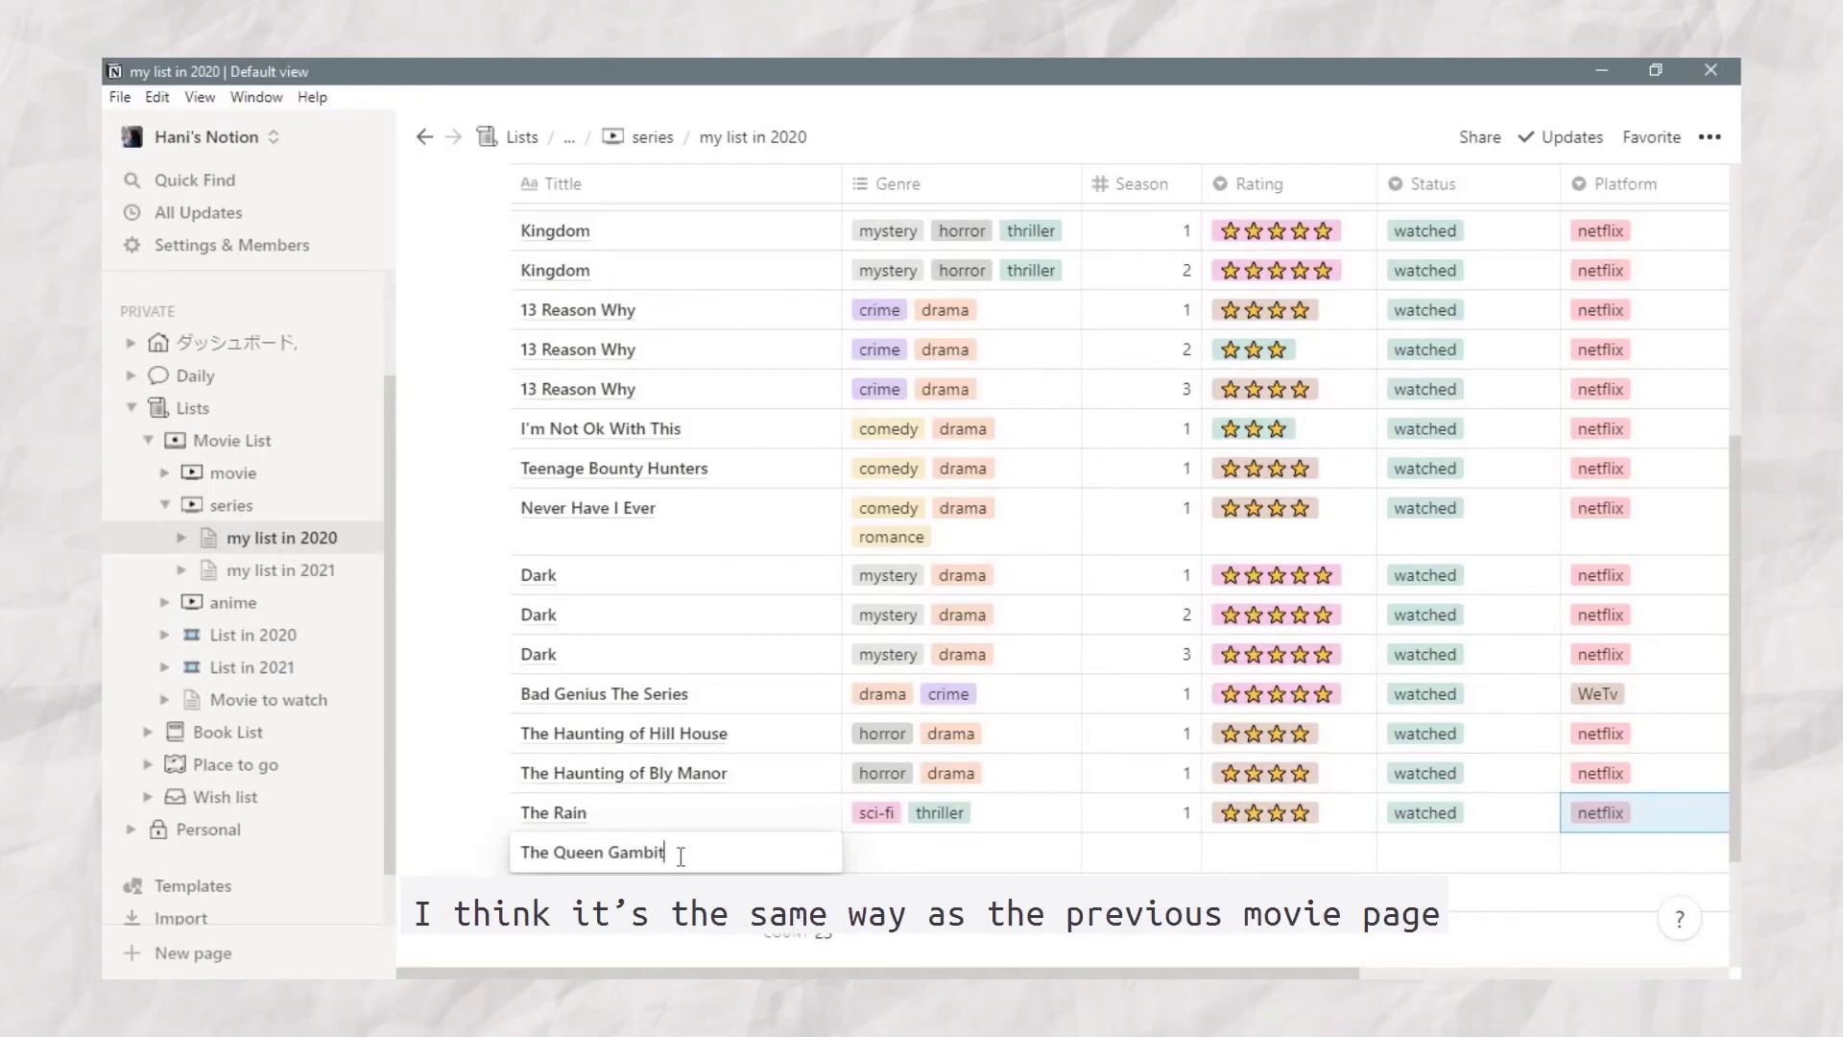
pyautogui.click(868, 859)
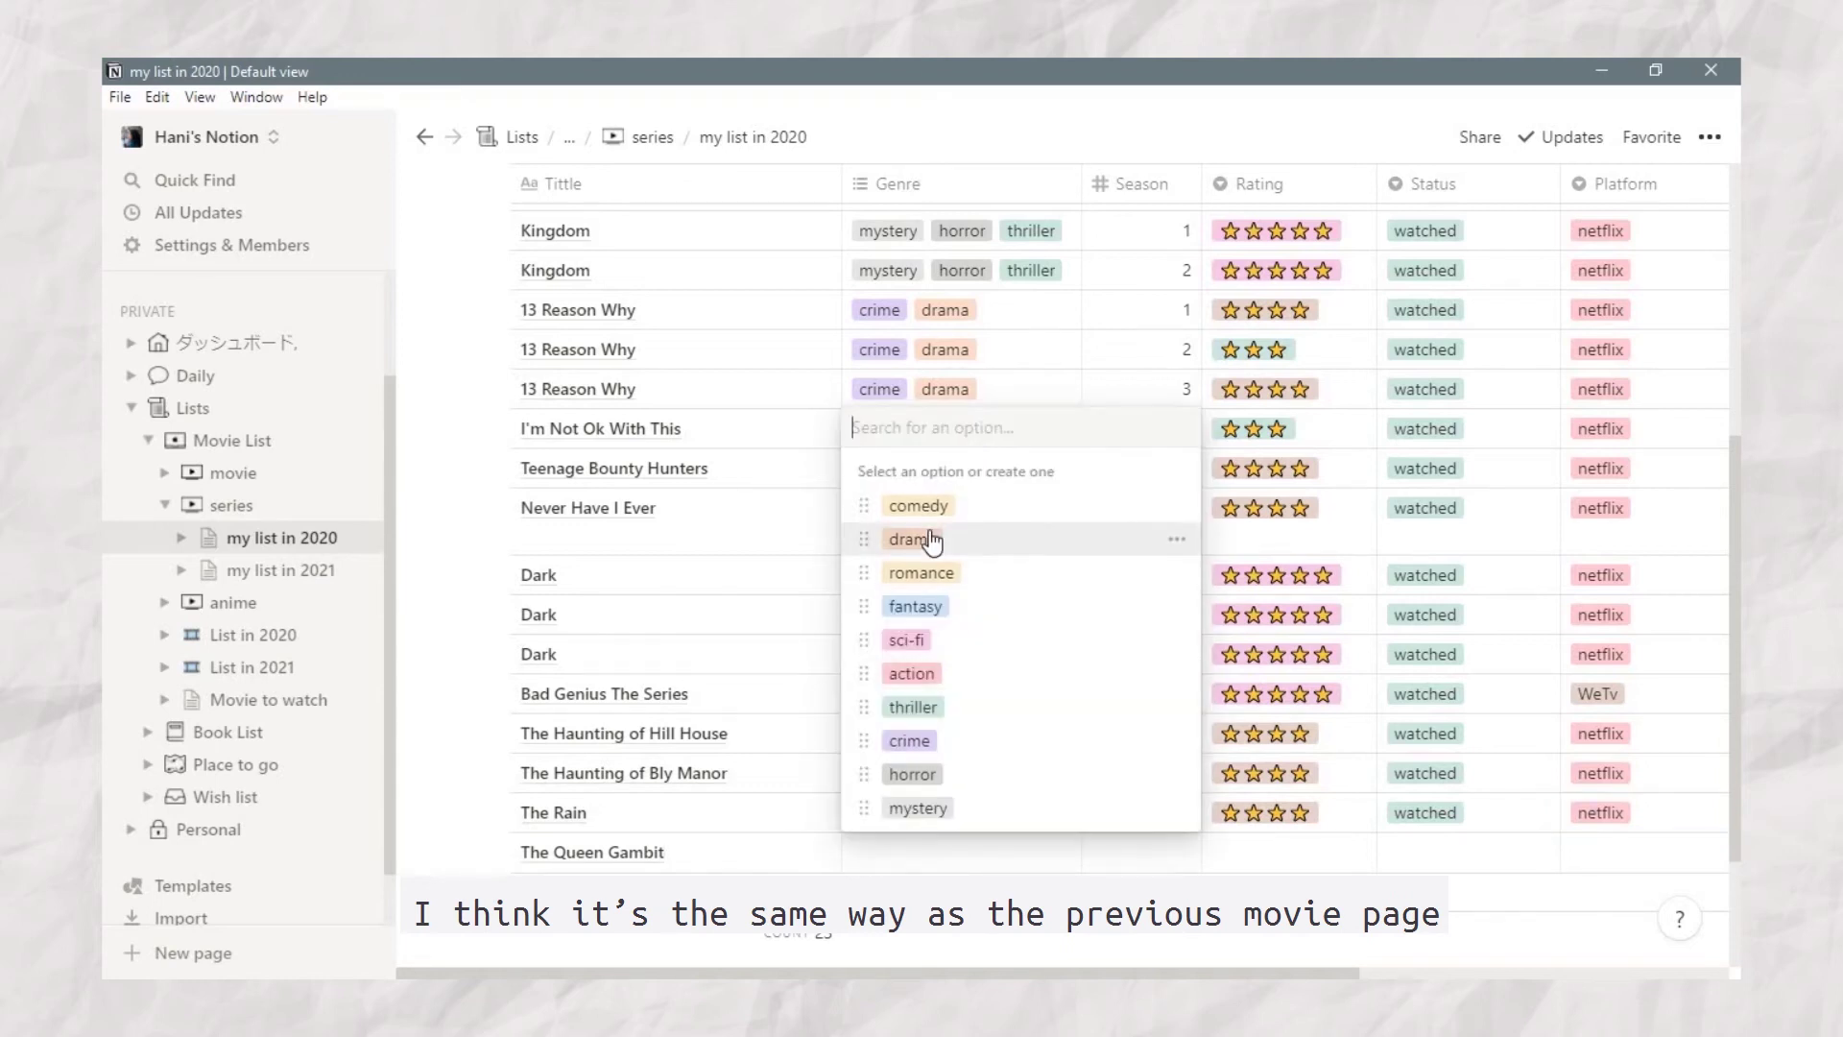
pyautogui.click(931, 540)
# Step: Rate "The Queen Gambit" five stars and set its Platform to netflix
pyautogui.click(1212, 849)
pyautogui.click(1372, 677)
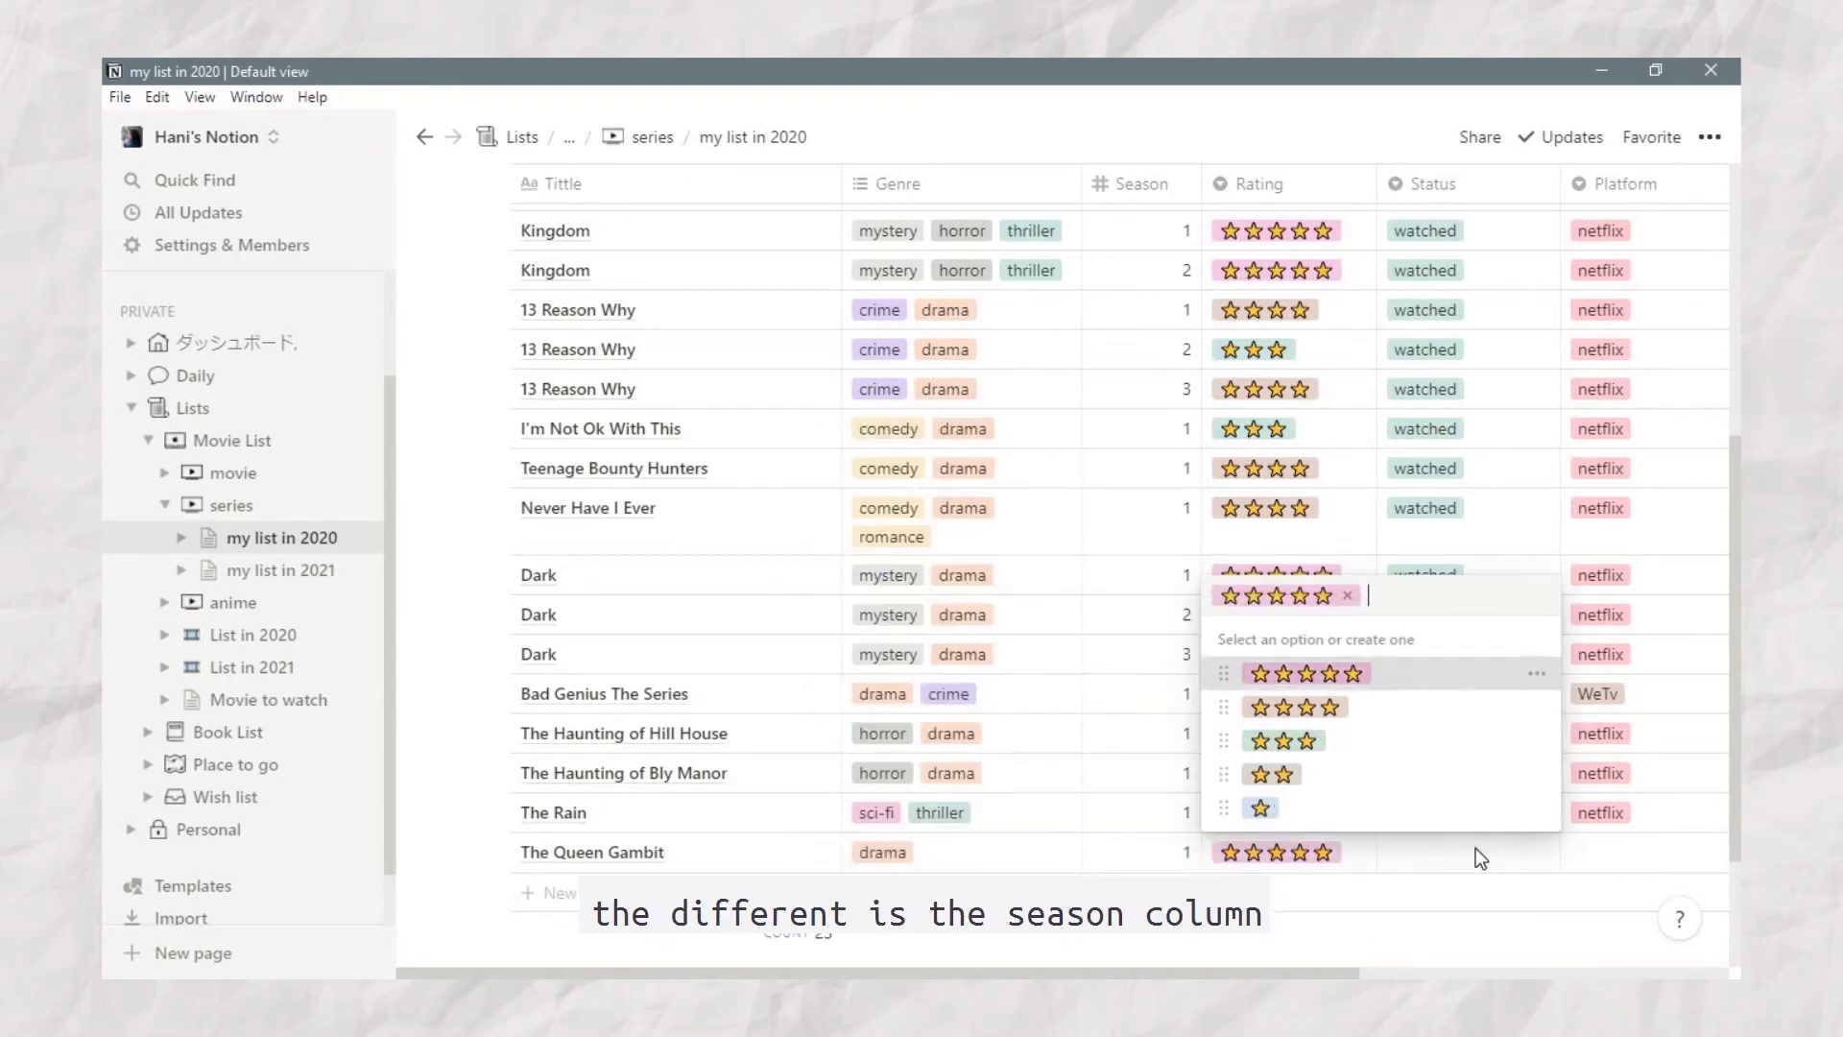
pyautogui.click(1632, 852)
pyautogui.press('Return')
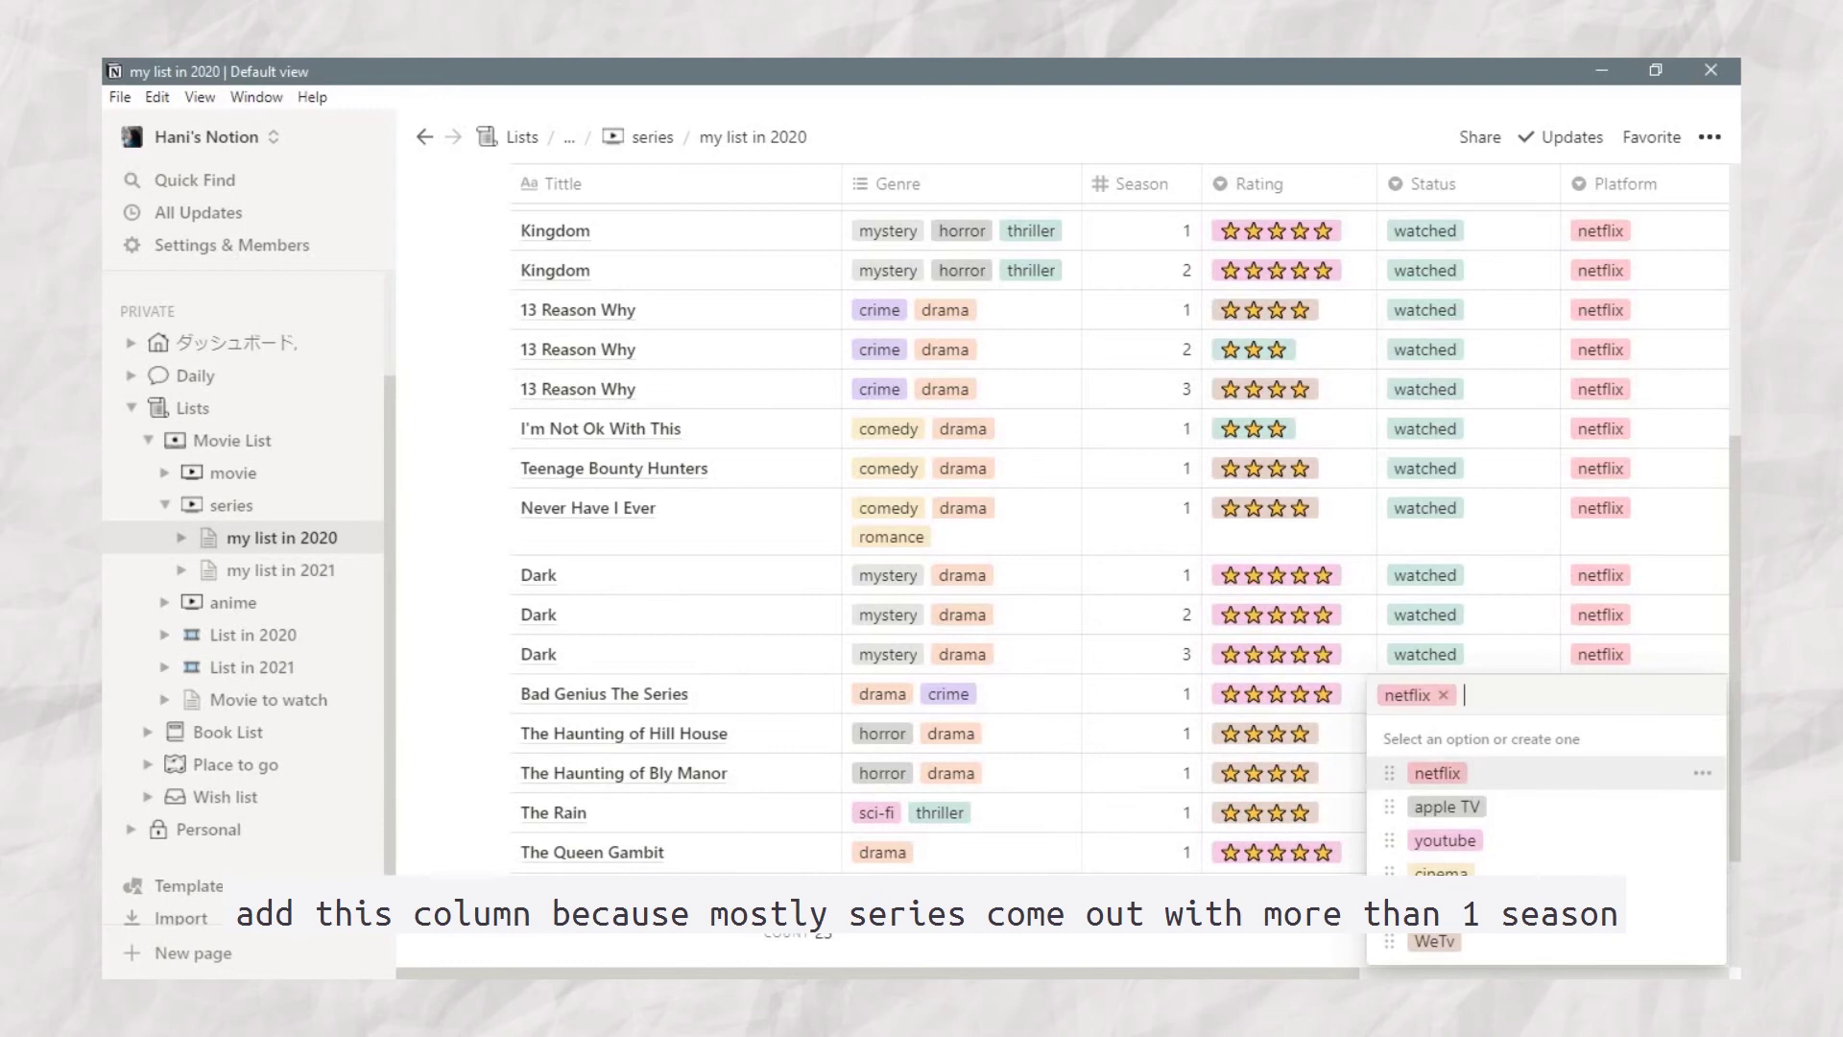
pyautogui.press('Escape')
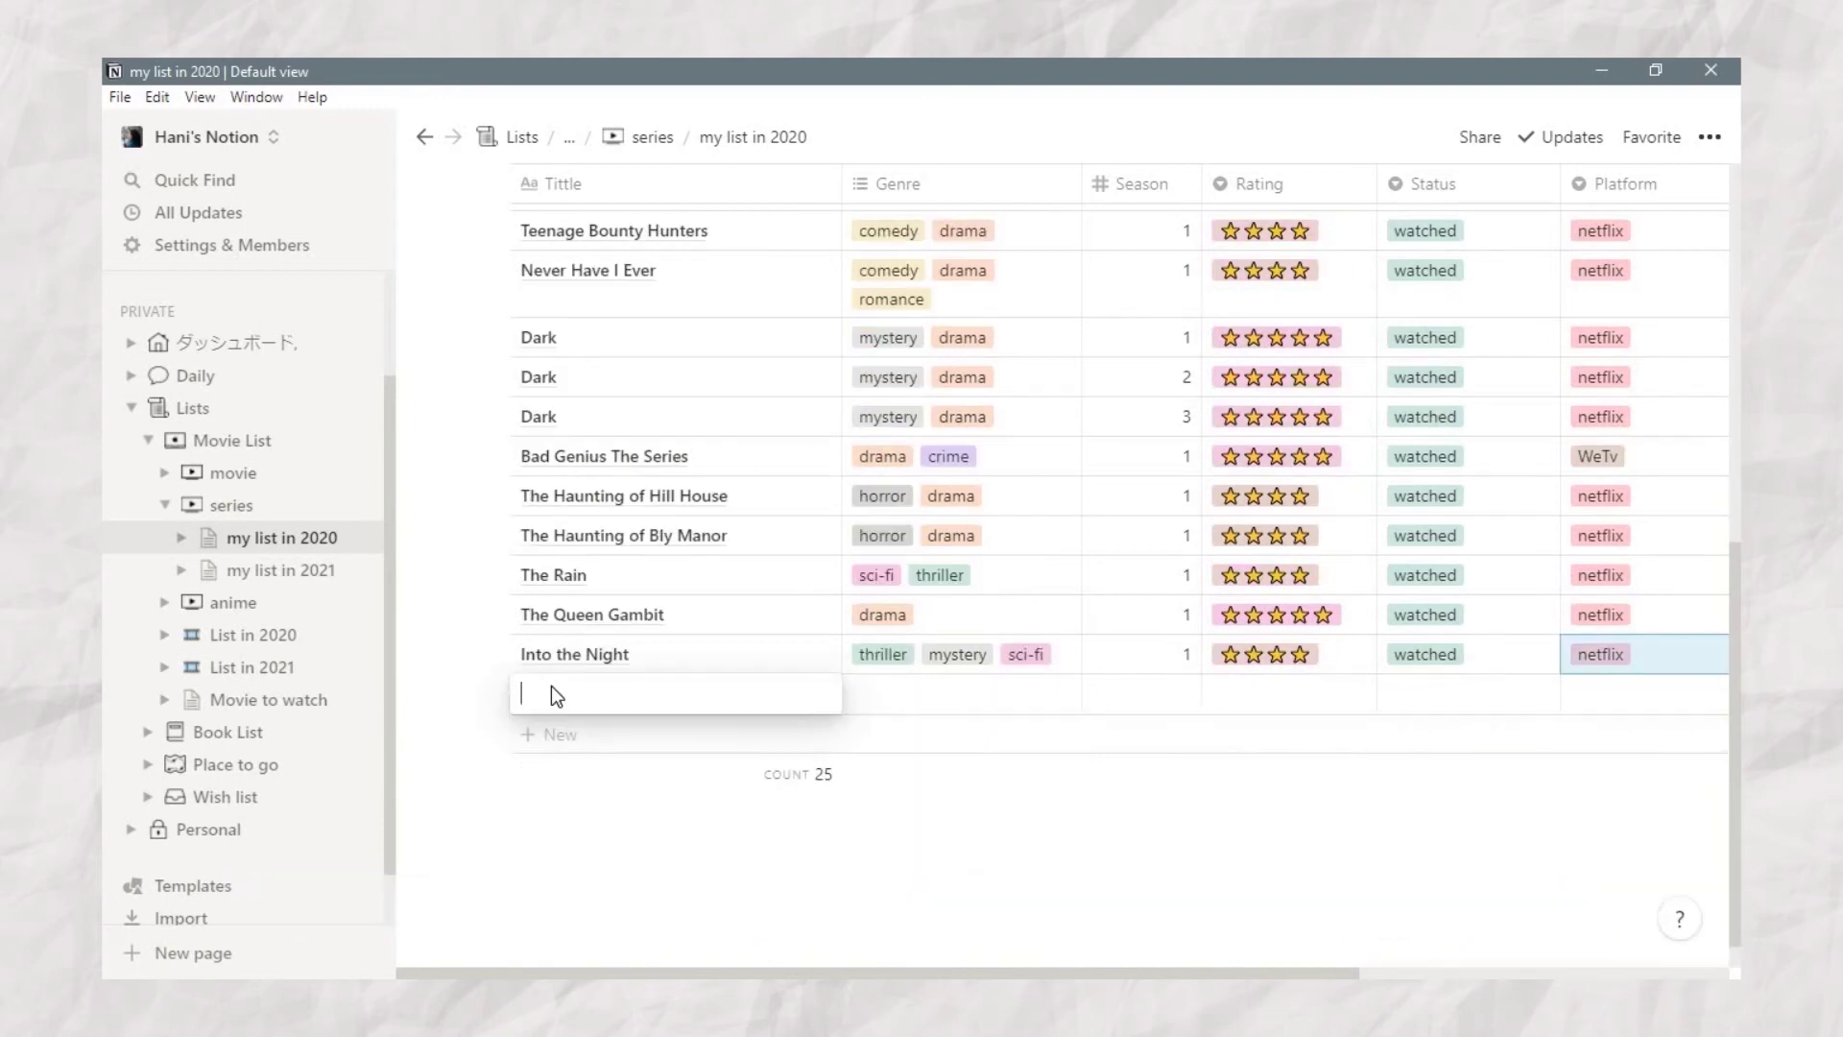
# Step: Title the new 2020 series row "Alice in Borderland", rate it five stars and set its Status to watched
pyautogui.write('Alice in Borderland')
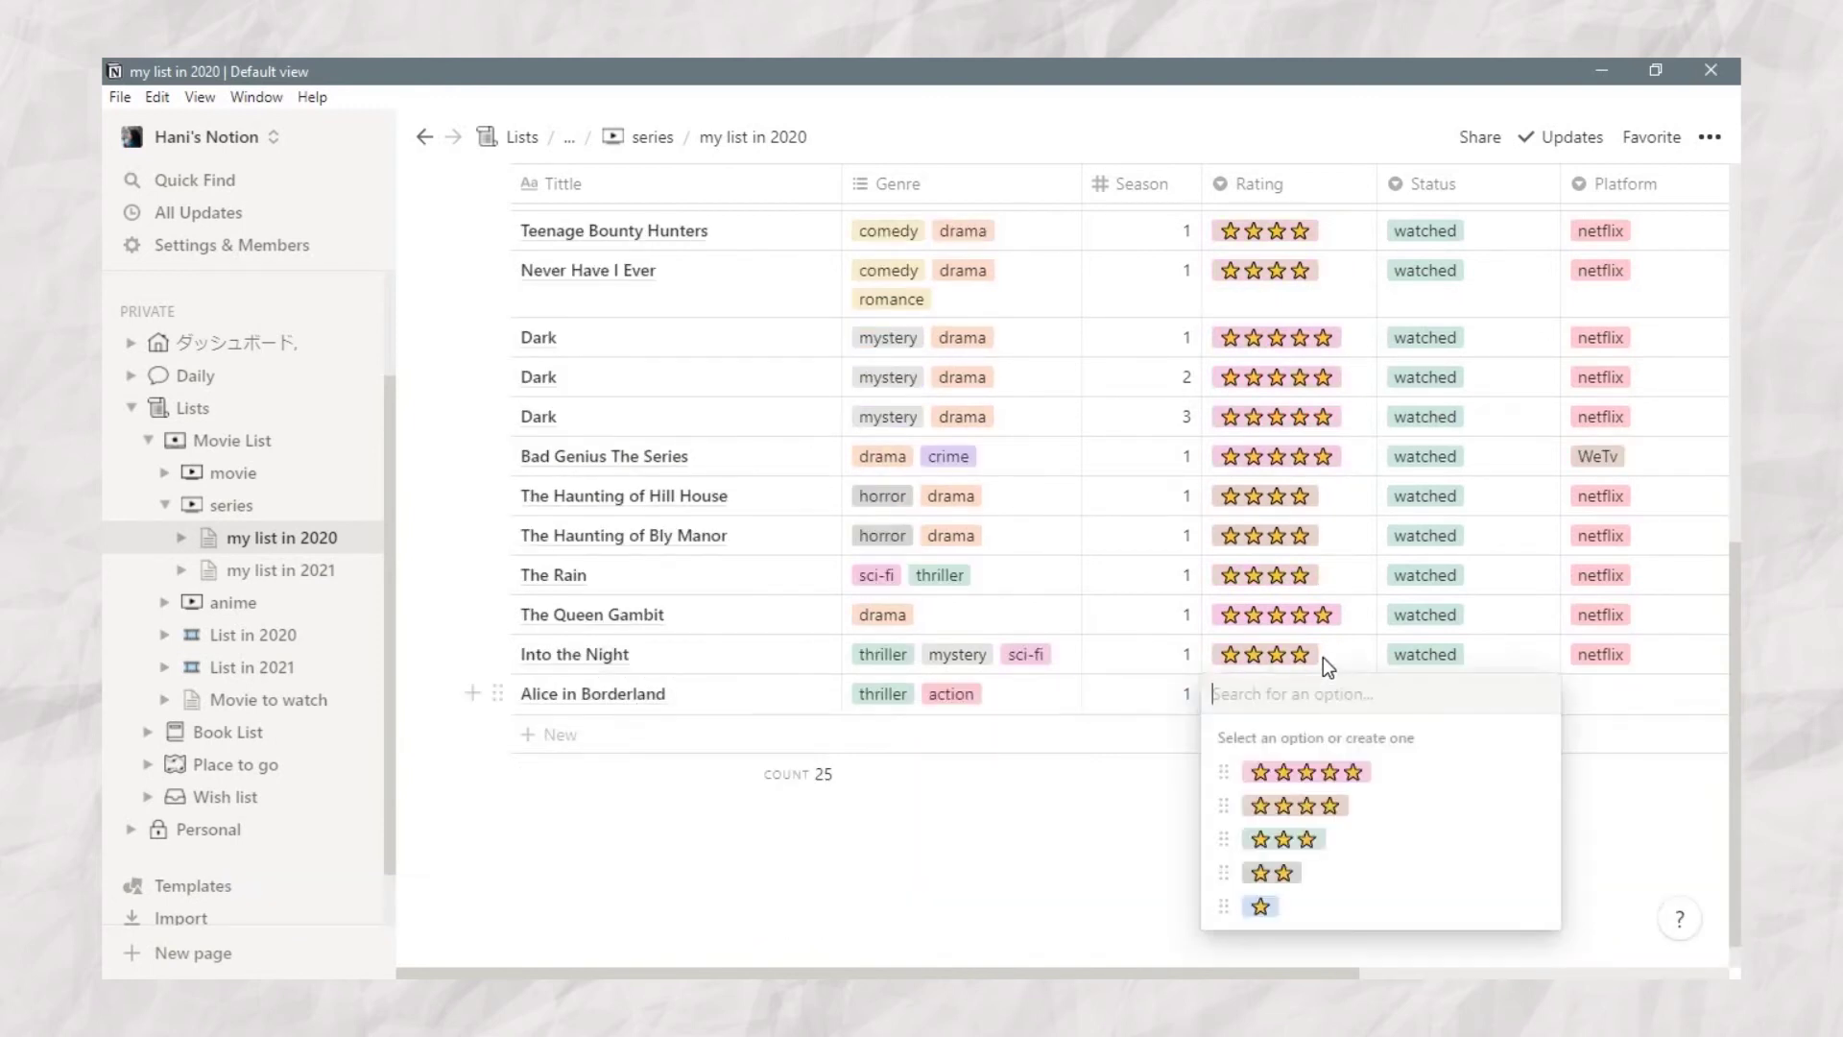
pyautogui.click(1354, 774)
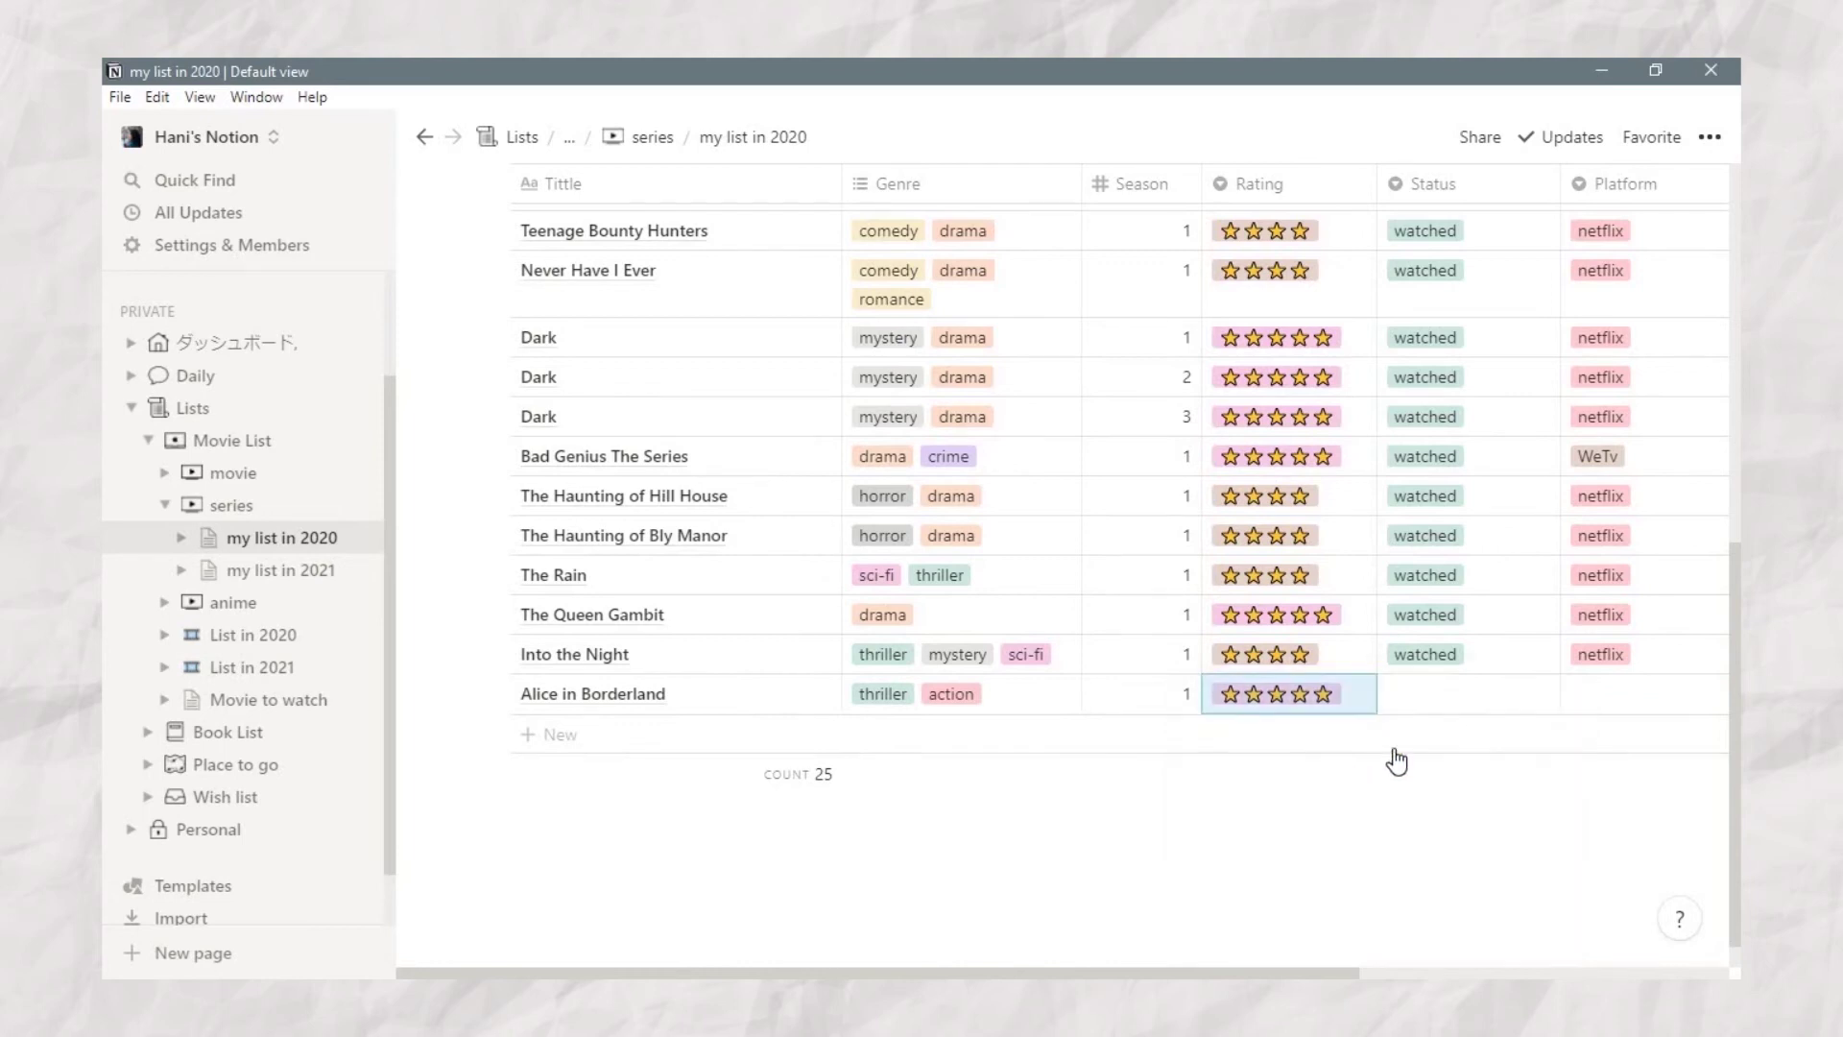
pyautogui.click(1453, 694)
pyautogui.click(1494, 783)
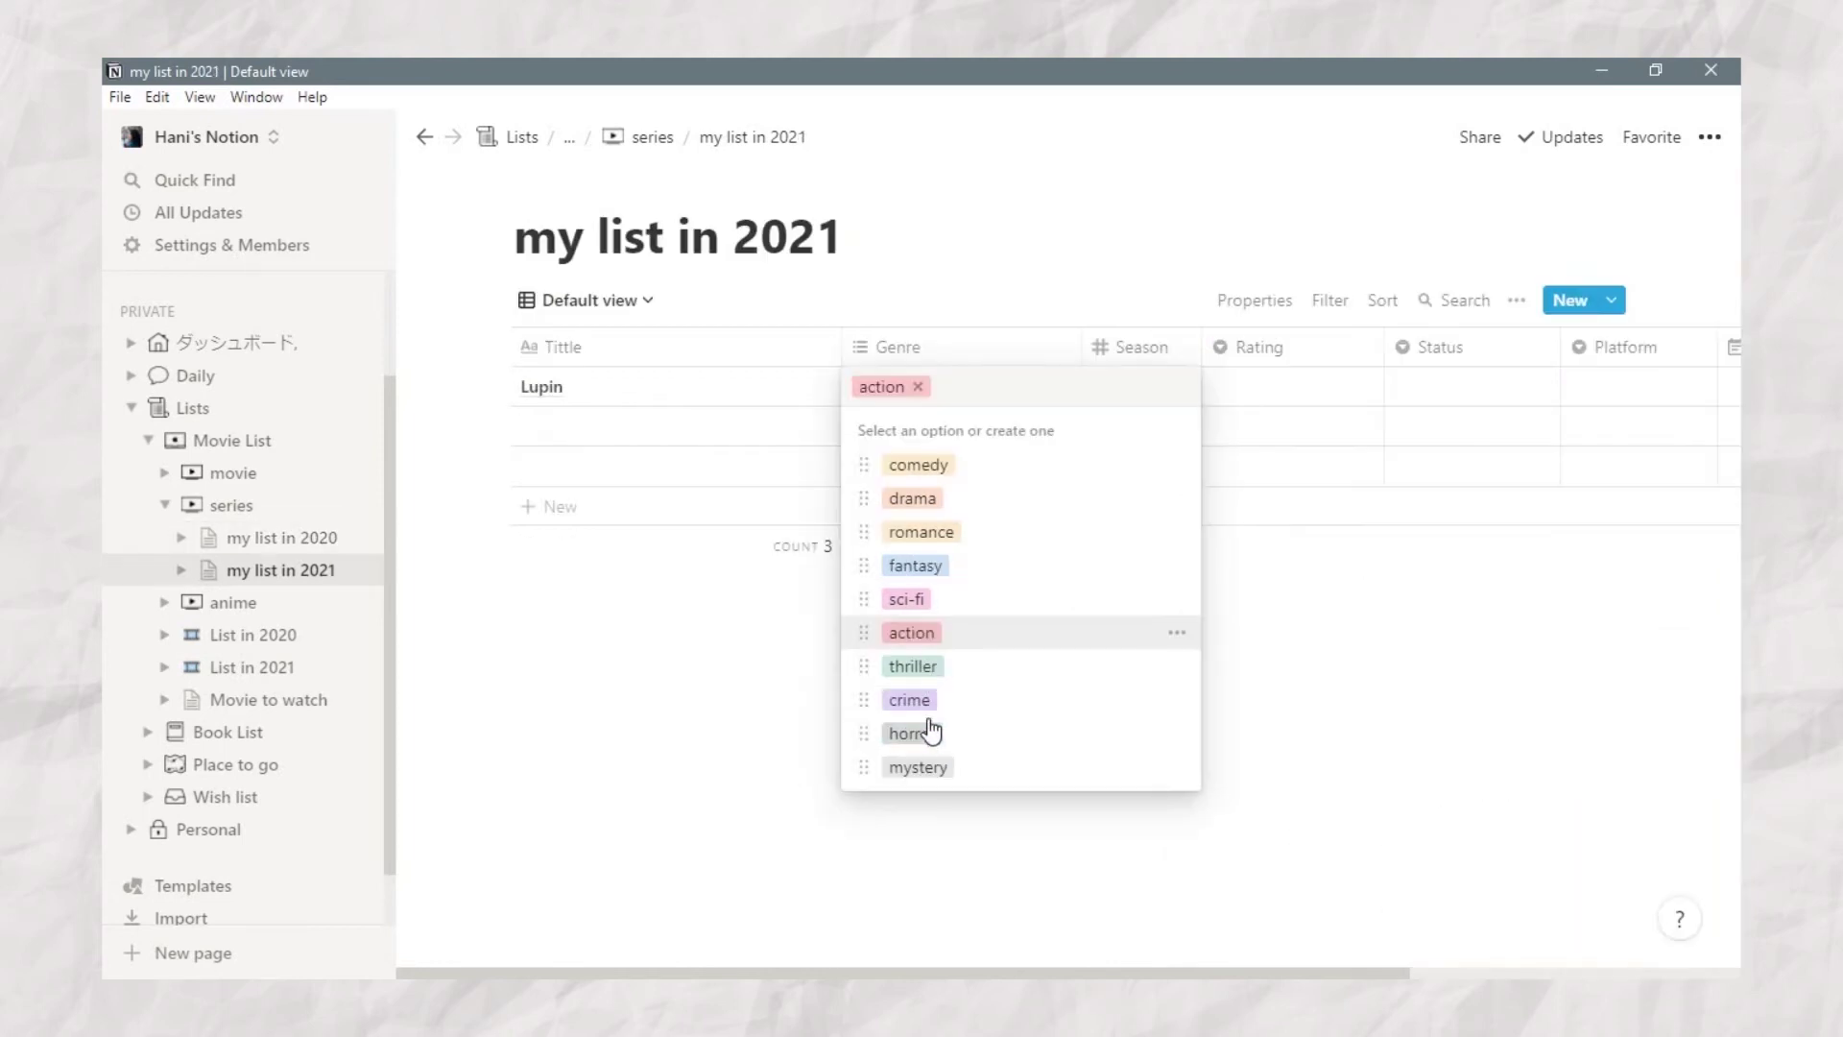
# Step: Add the genres crime, drama and mystery to "Lupin" in the series "my list in 2021" table
pyautogui.click(924, 708)
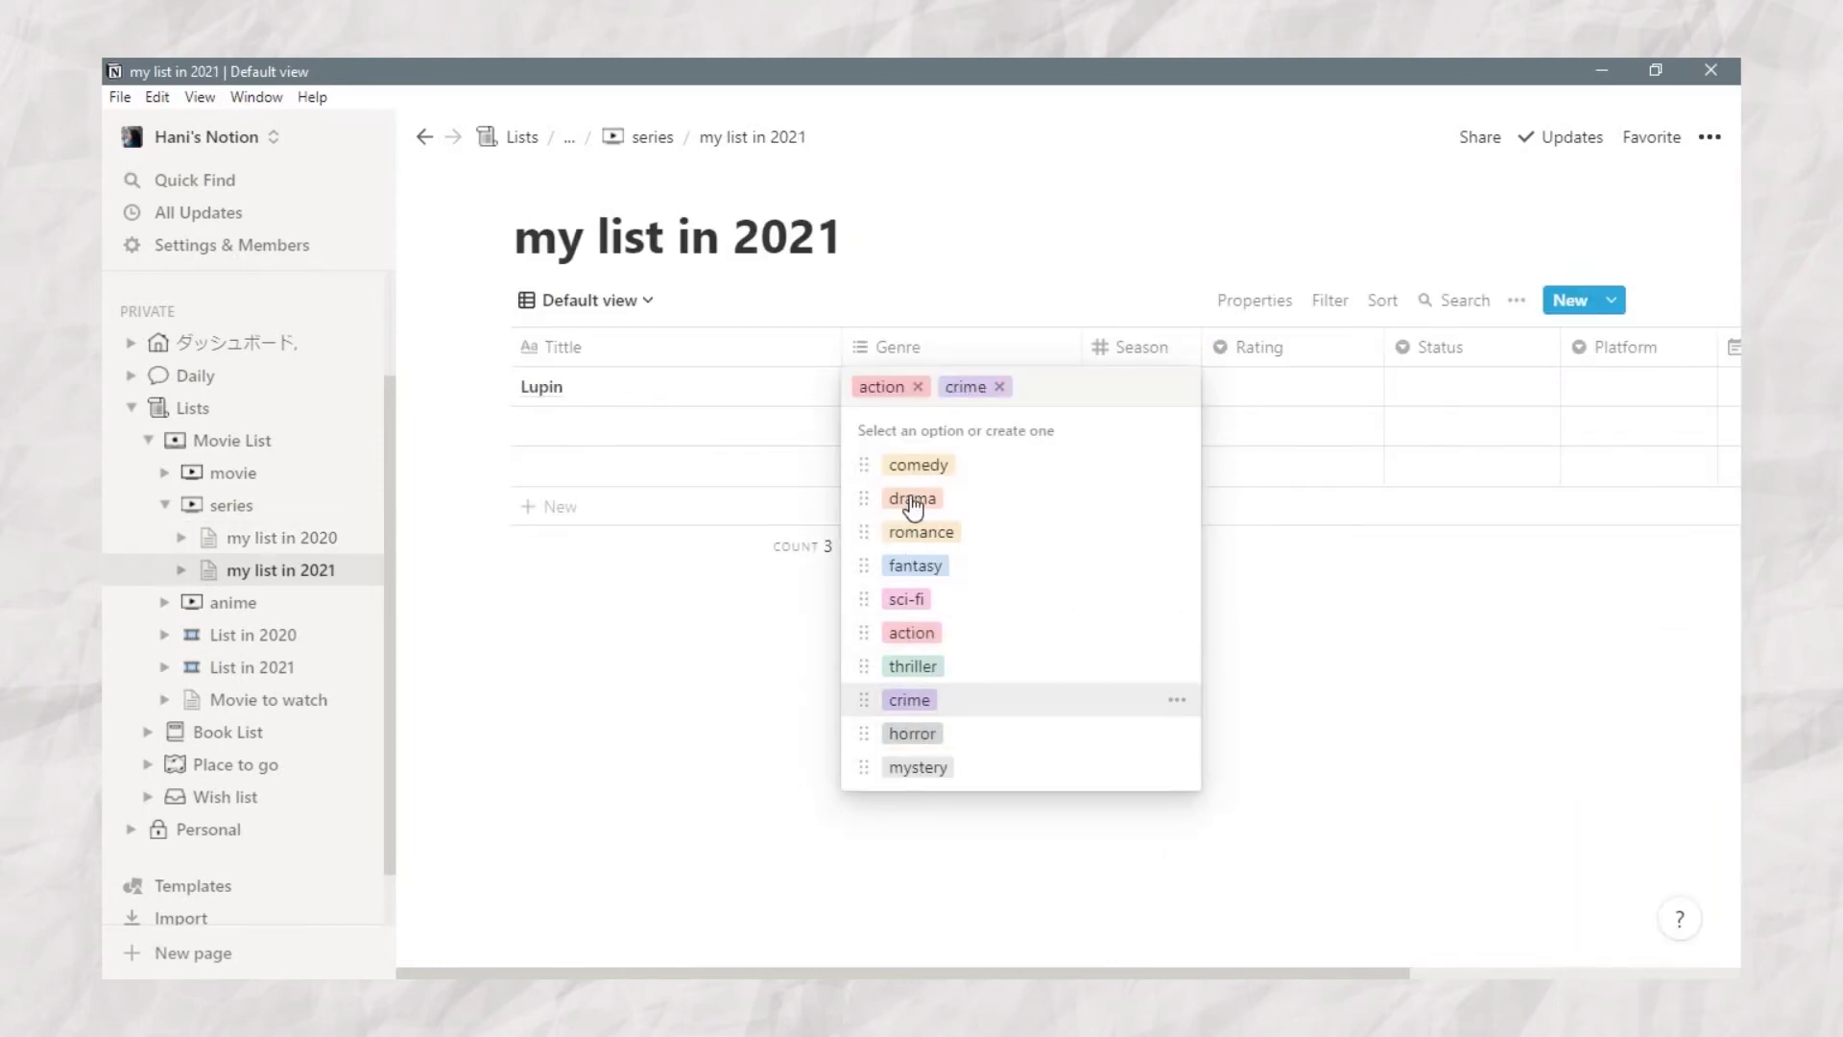
pyautogui.click(899, 503)
pyautogui.click(984, 768)
# Step: Enter "Stranger" and "The Alienist" as the titles of the second and third rows in the 2021 series table
pyautogui.click(601, 450)
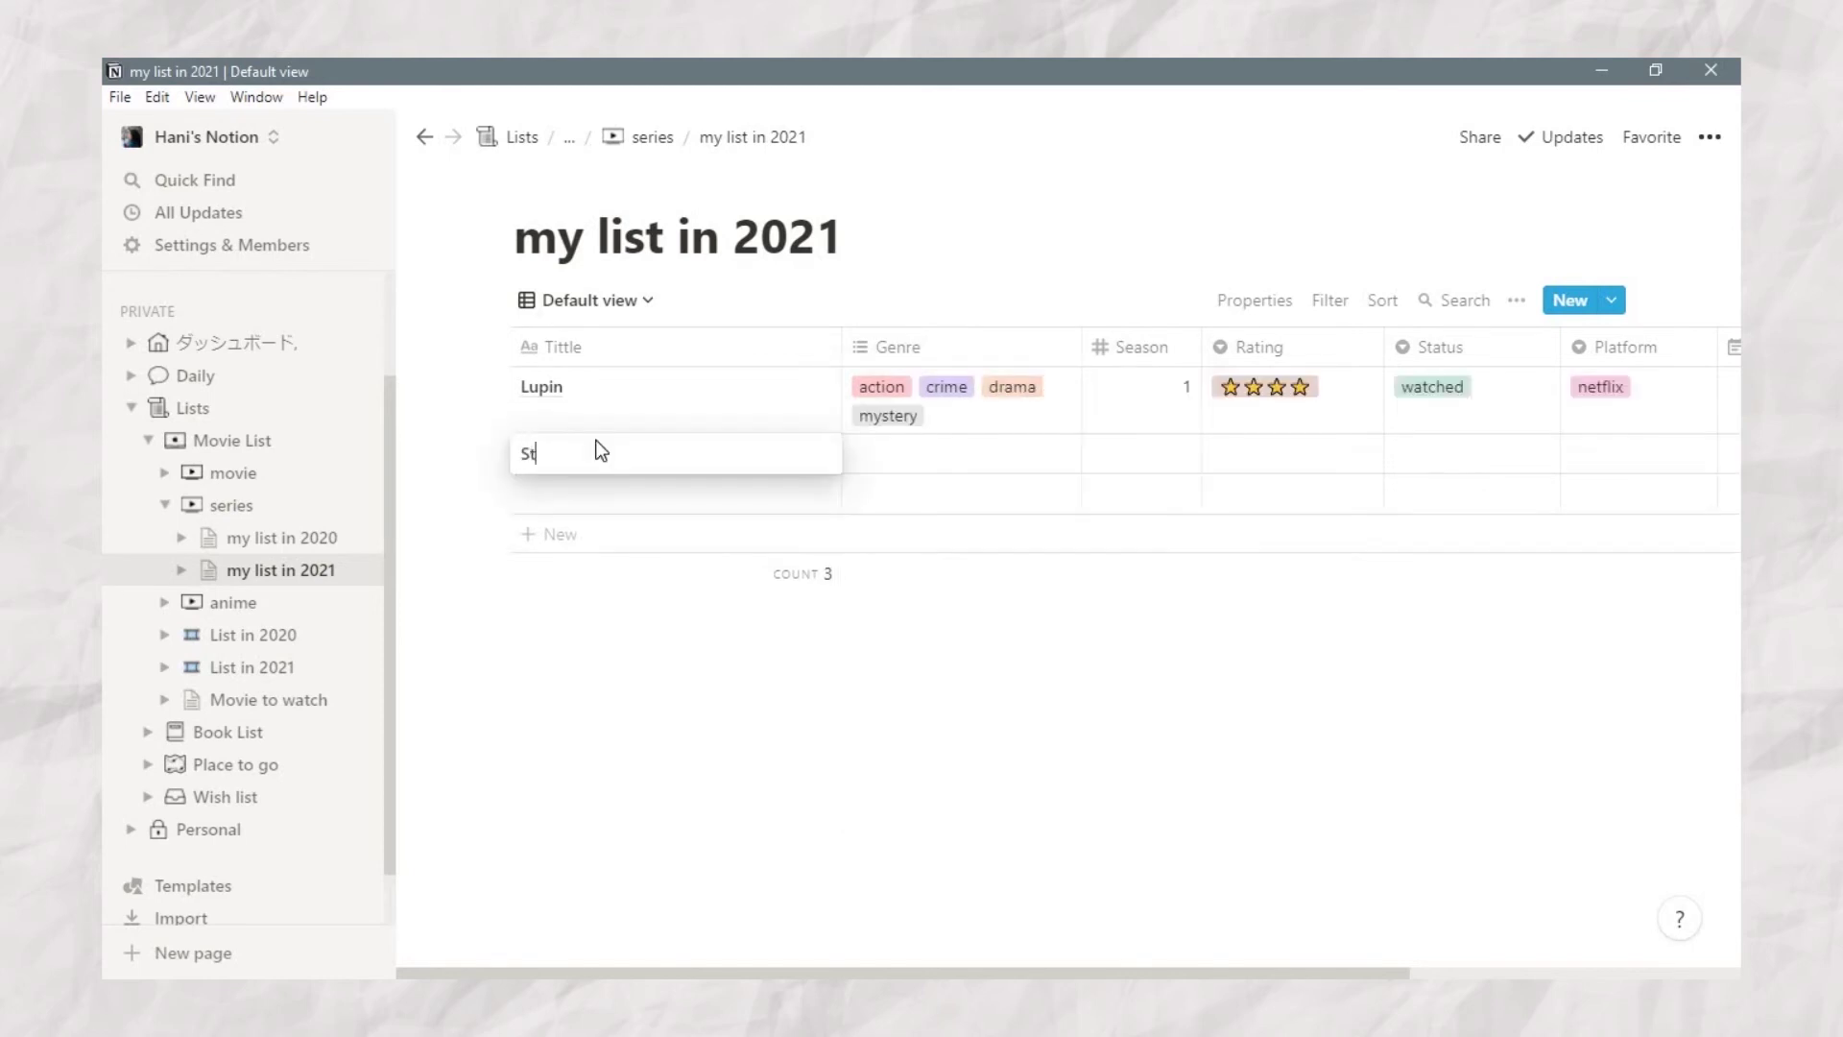
pyautogui.click(685, 497)
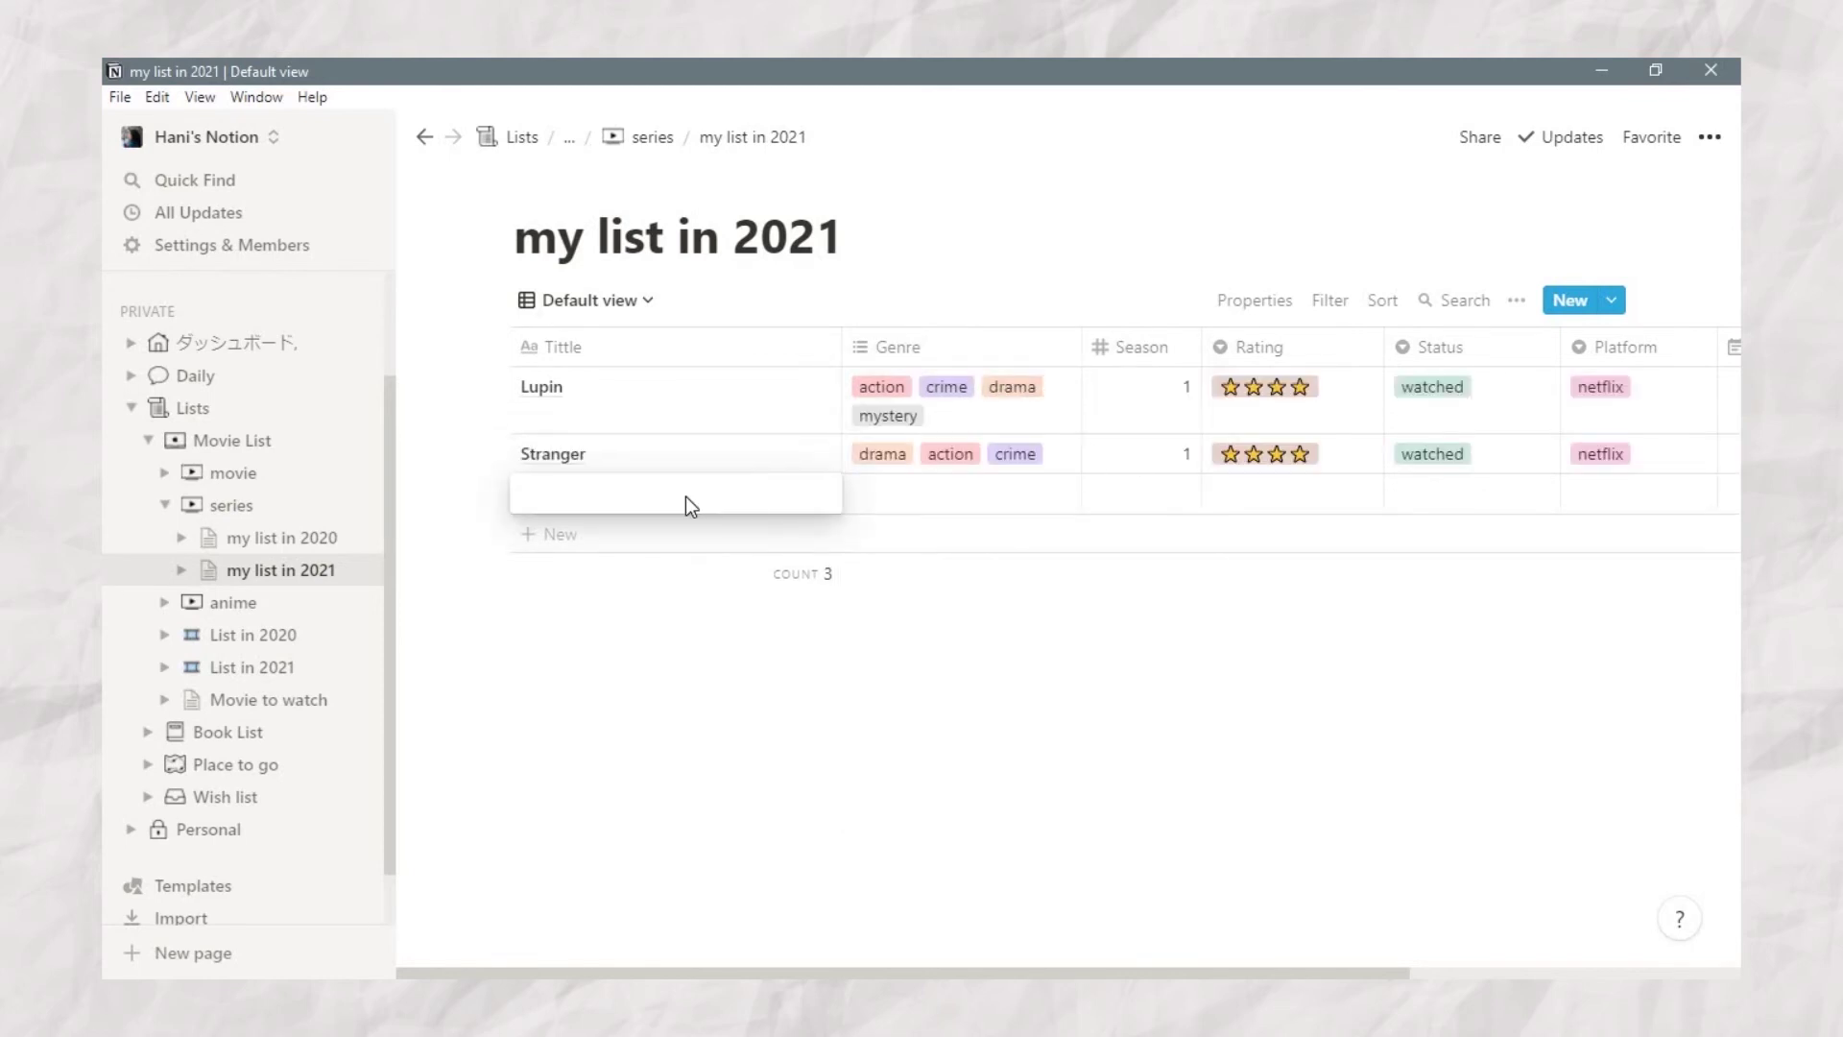
pyautogui.write('The Alienist')
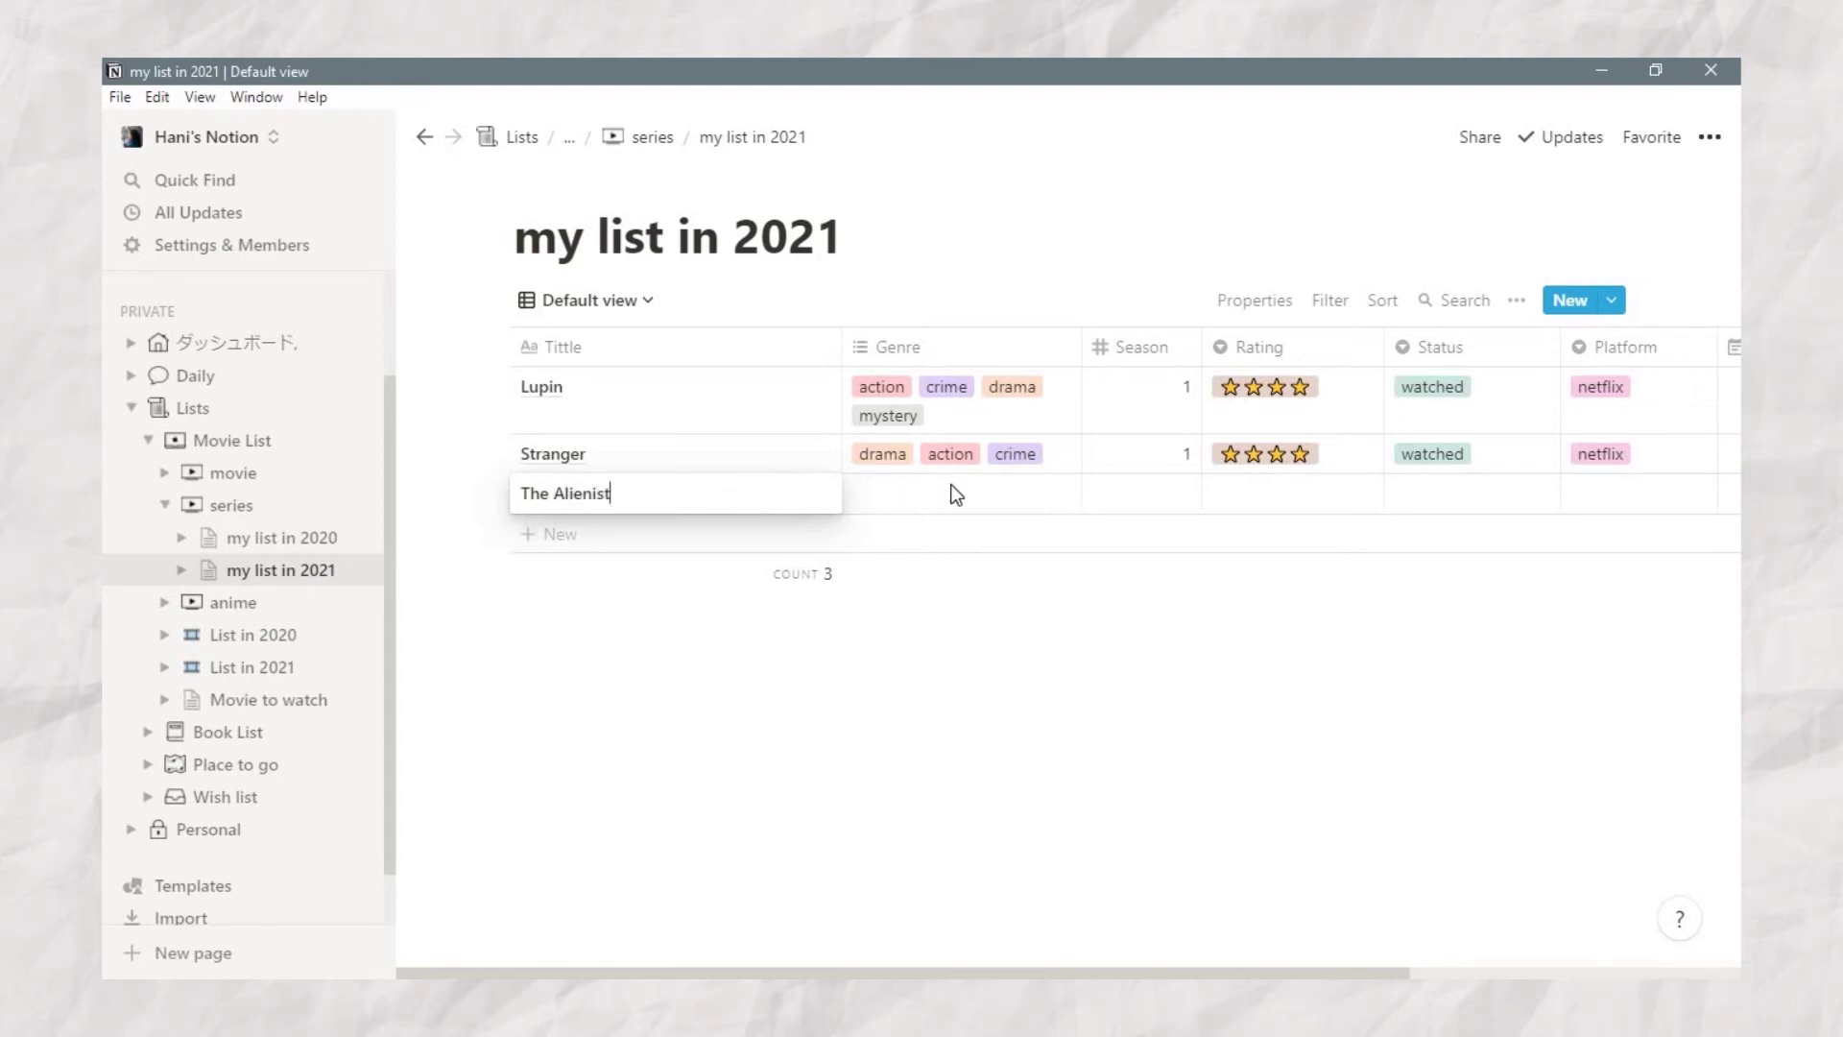
pyautogui.press('Return')
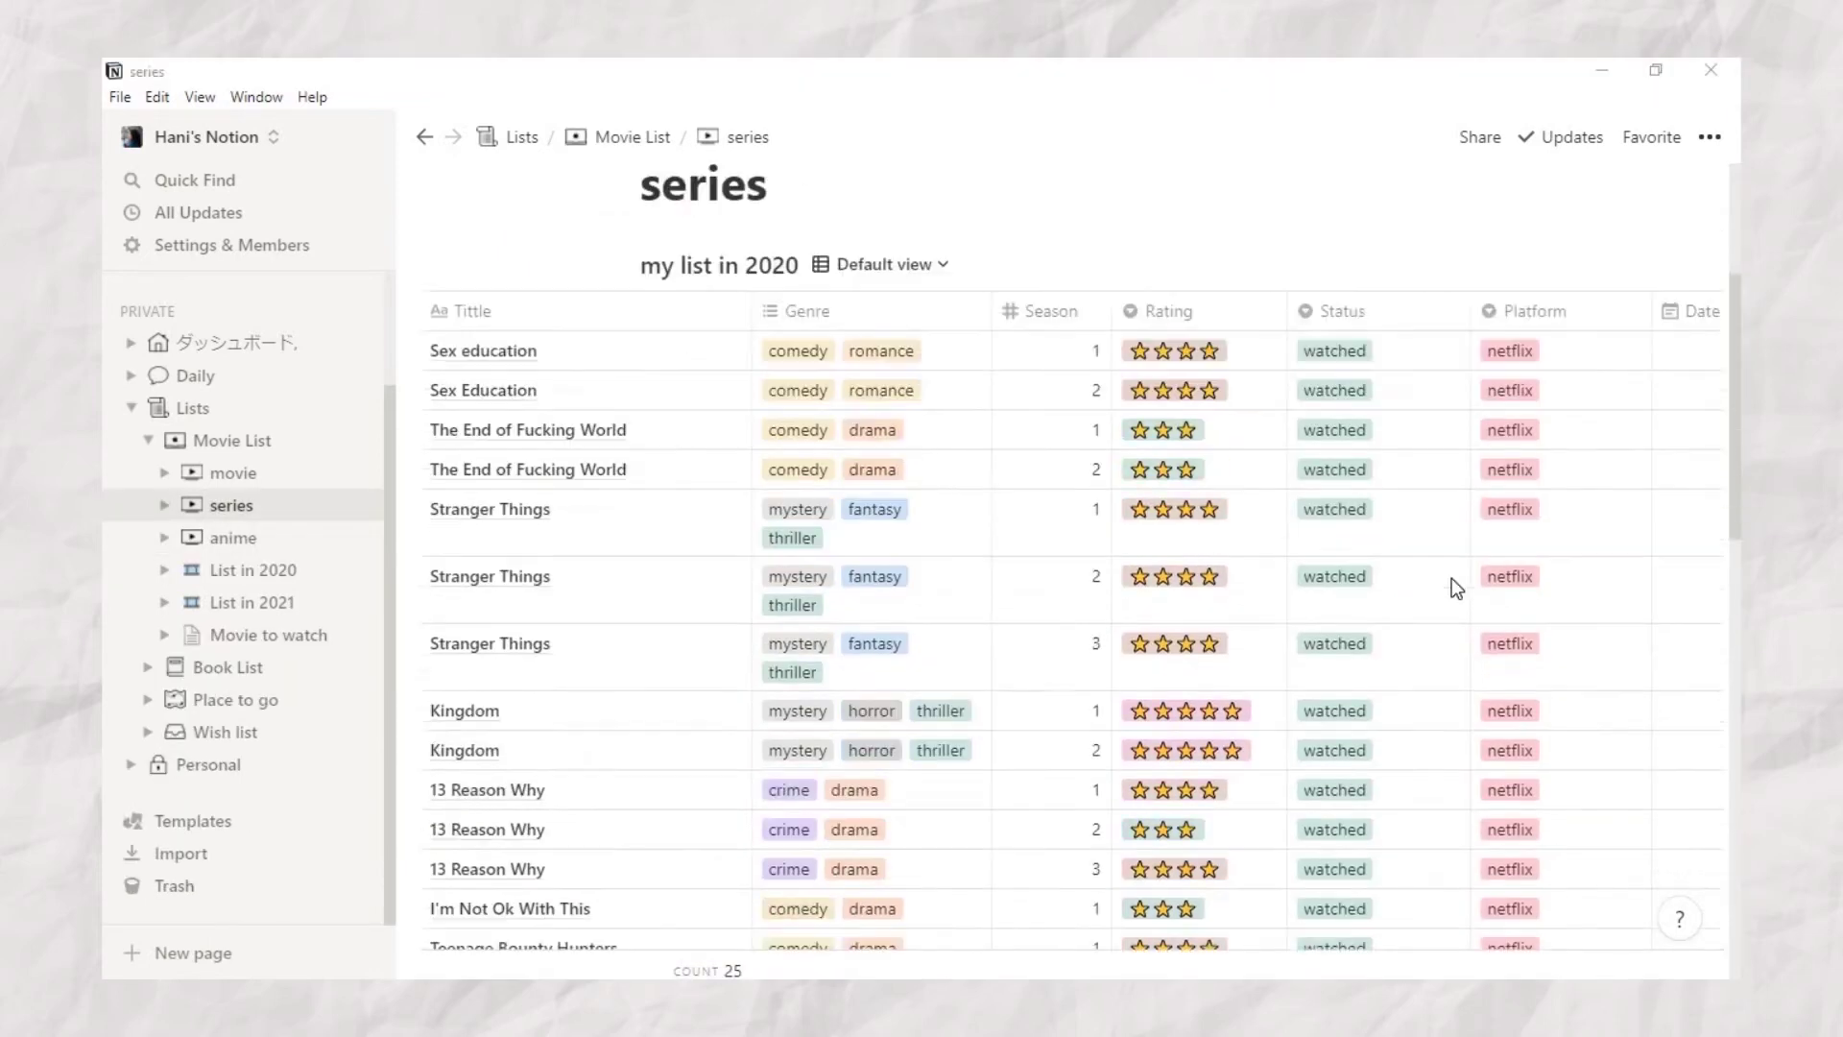
# Step: Review the 2020 and 2021 list tables on the series page, from top to bottom and back
pyautogui.scroll(-3, 1451, 578)
pyautogui.scroll(-10, 1451, 578)
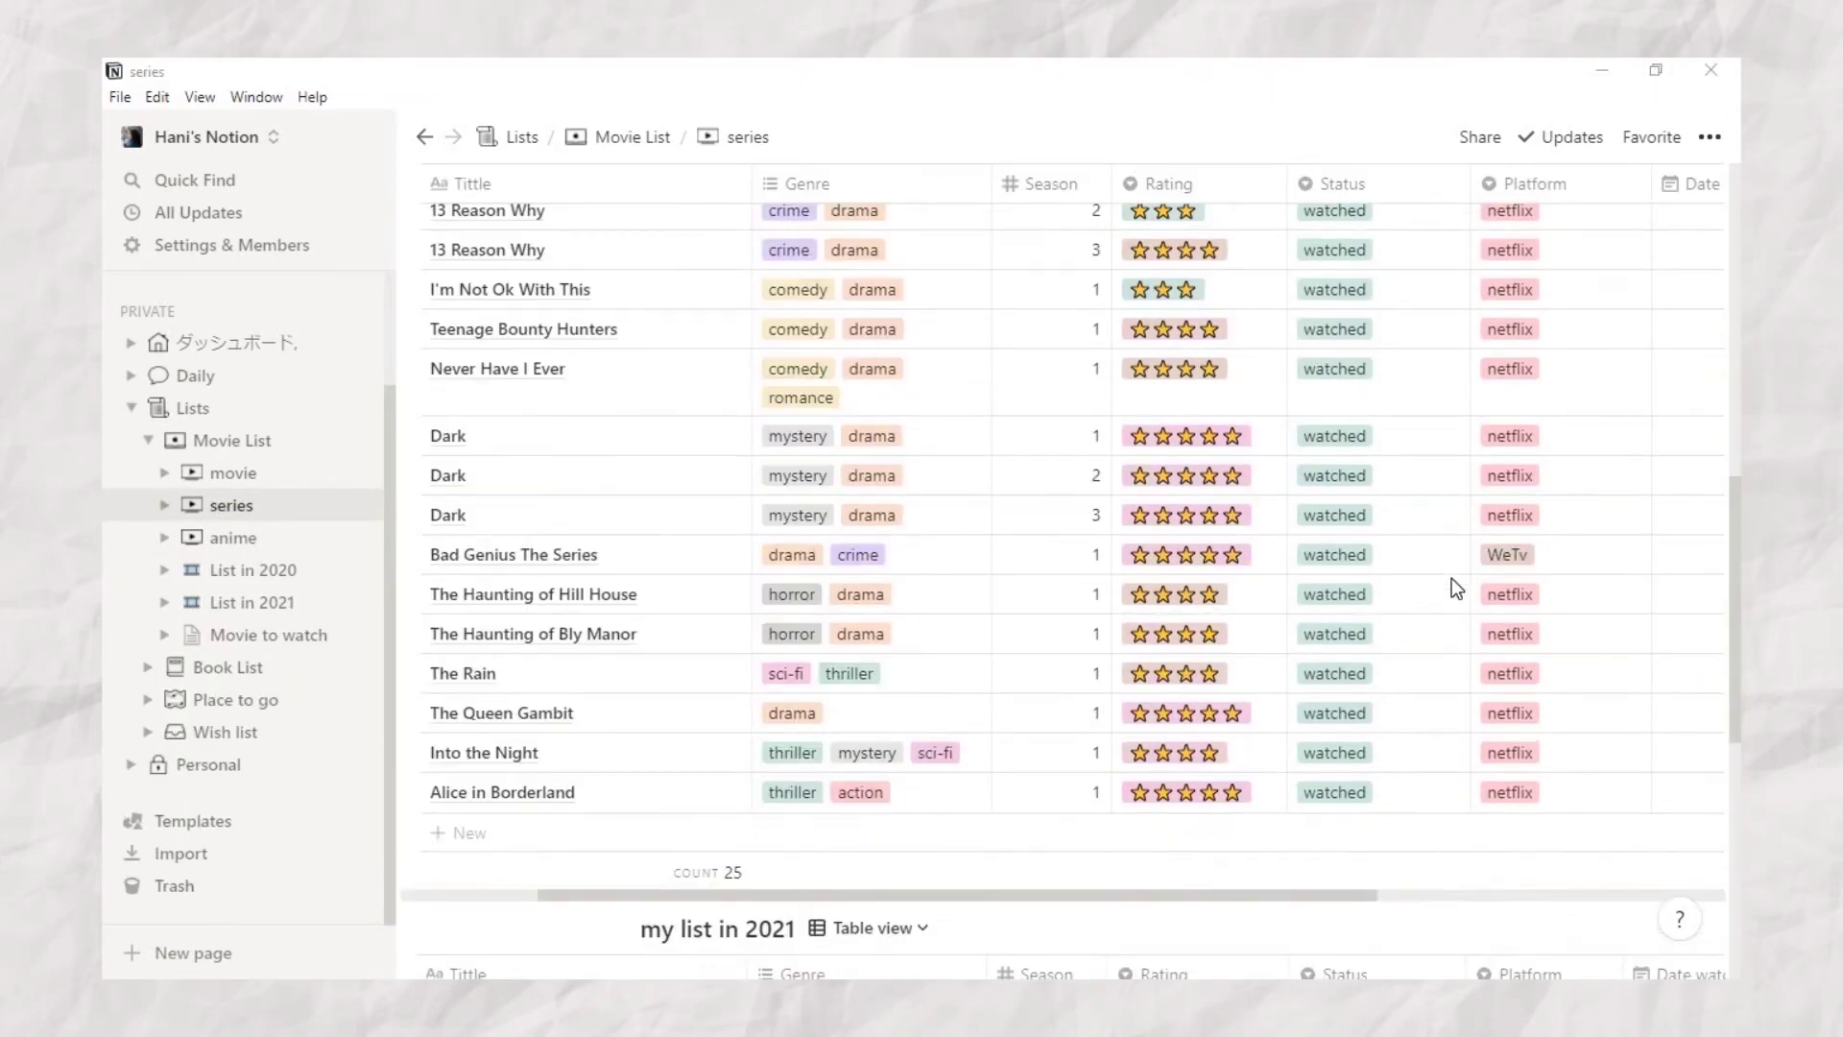
pyautogui.scroll(-5, 1452, 578)
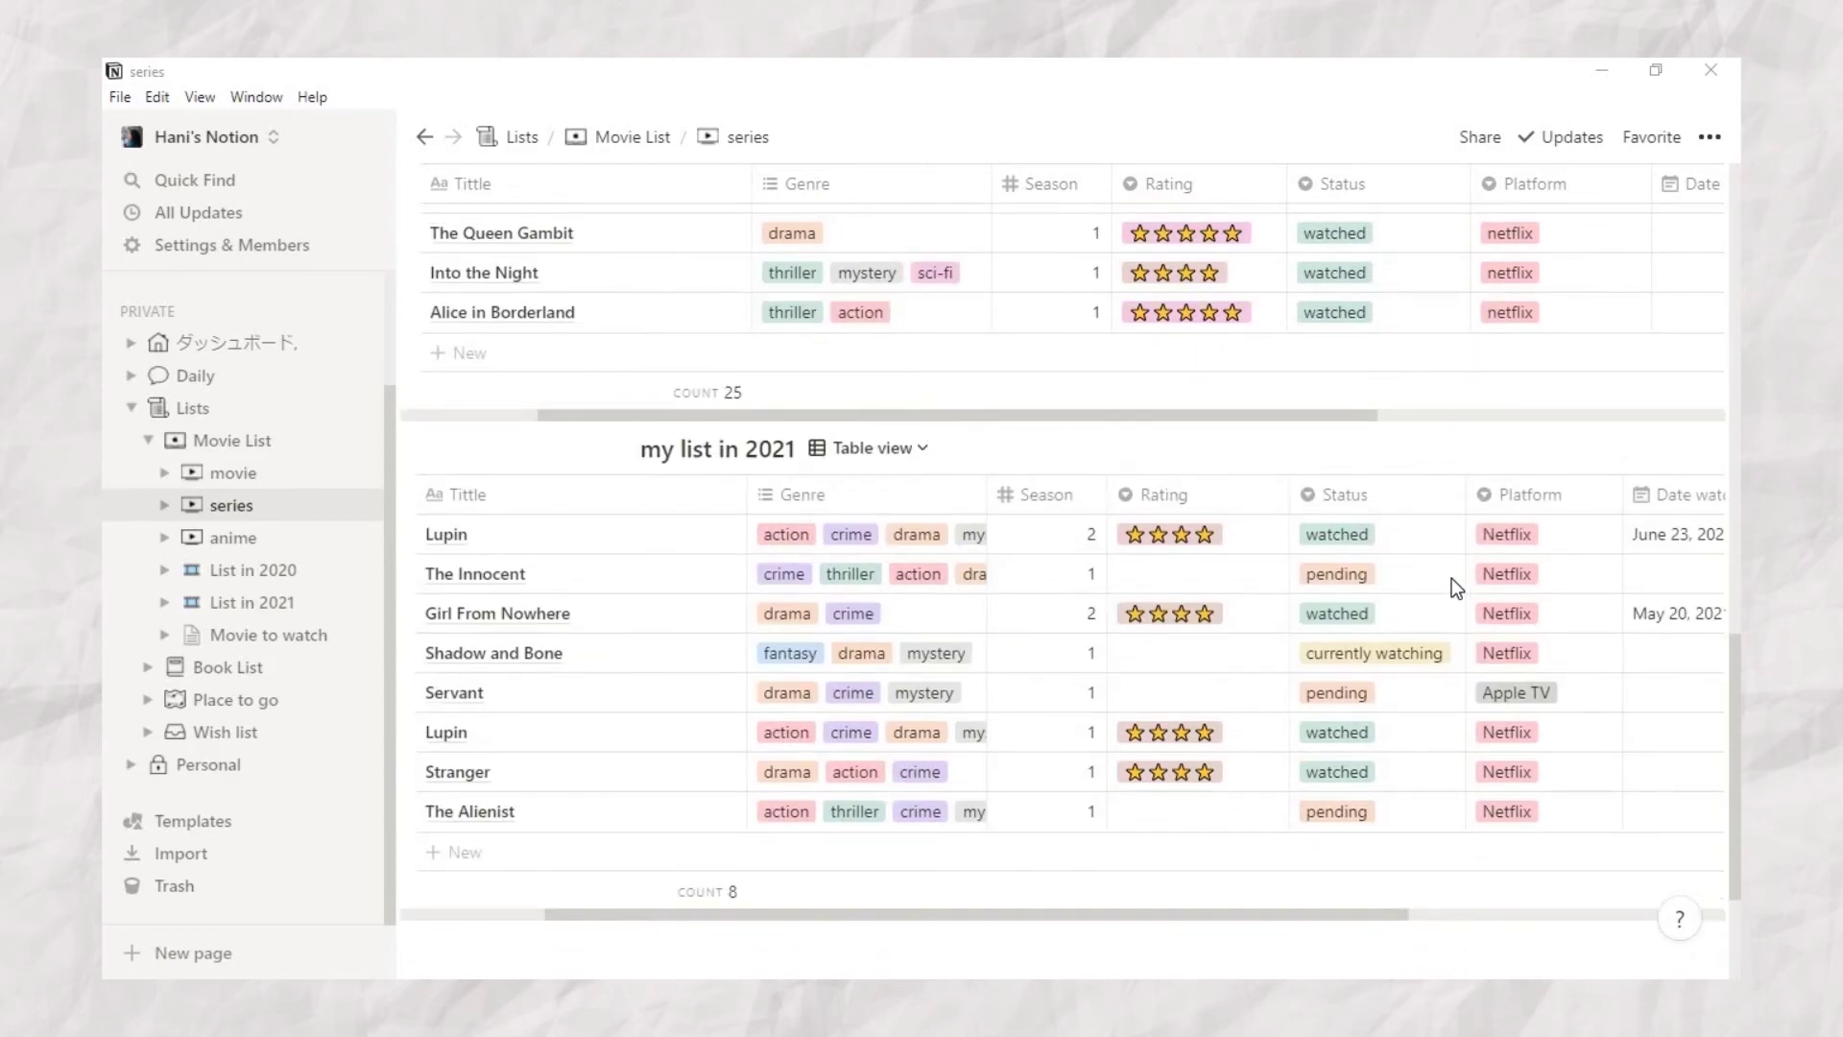
pyautogui.scroll(5, 1451, 578)
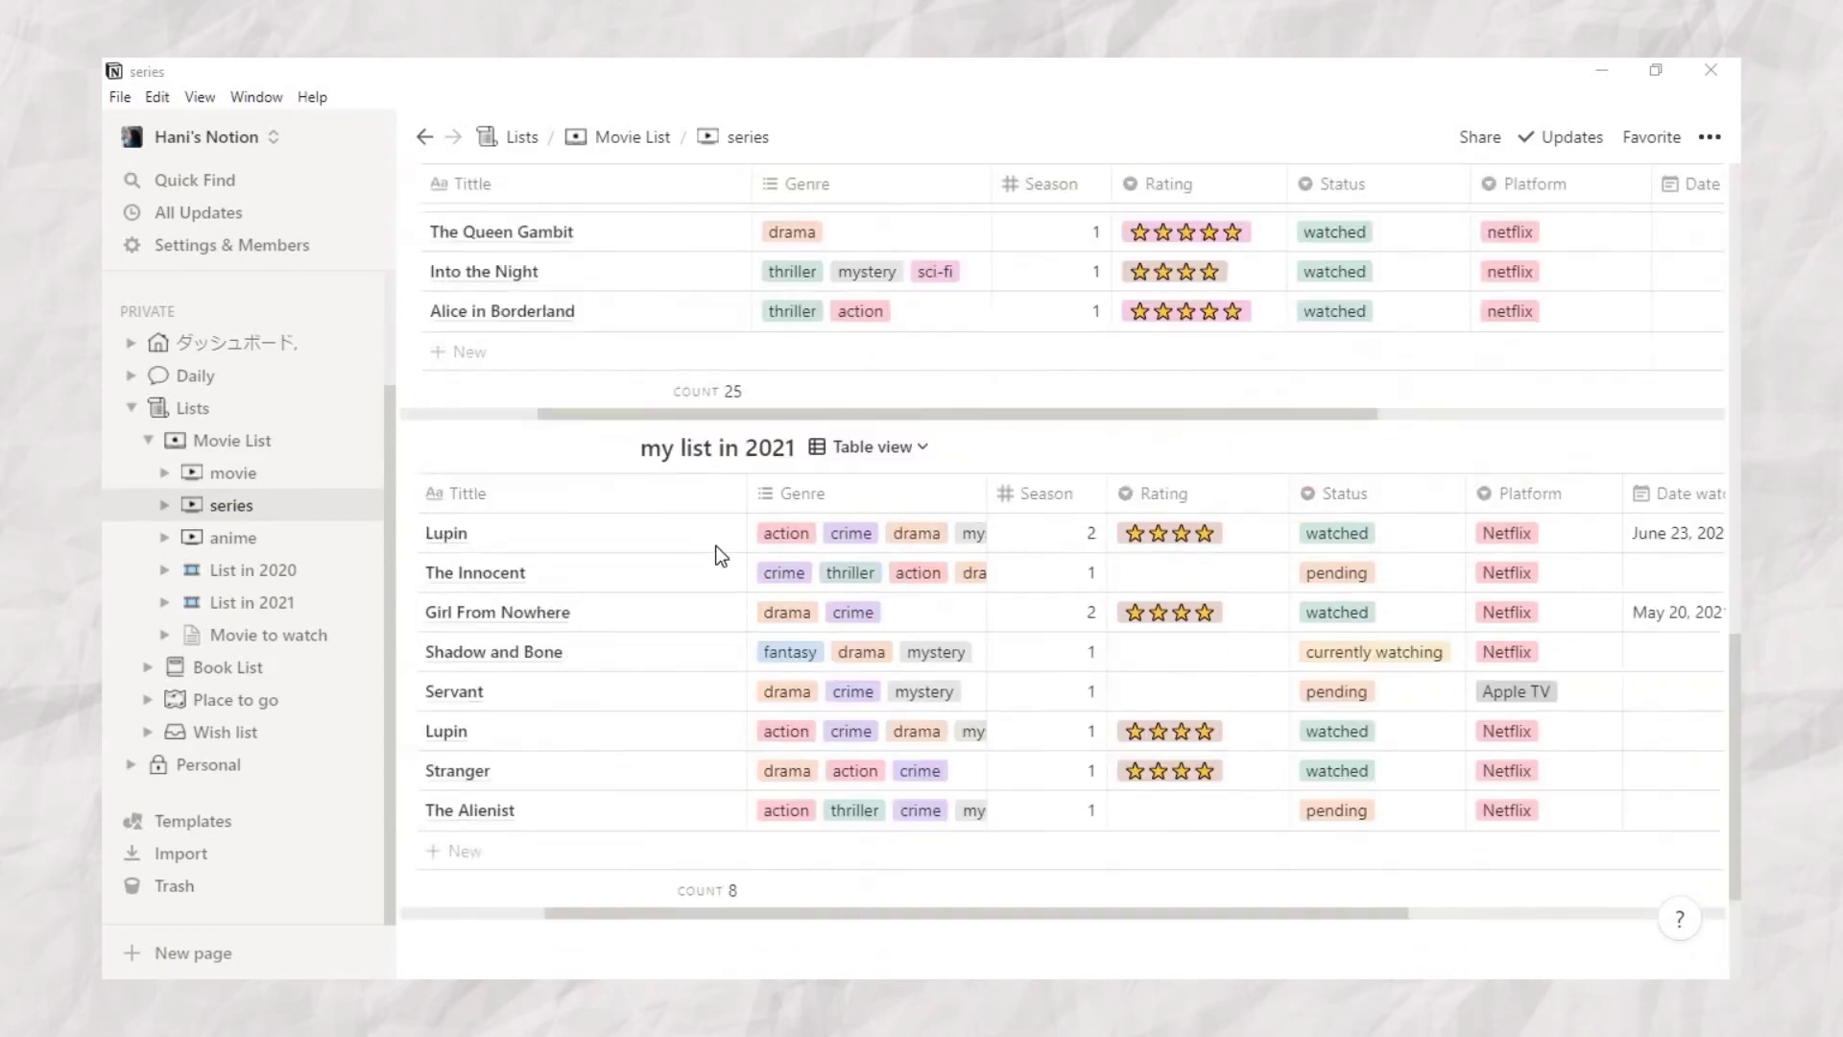
pyautogui.scroll(5, 1061, 922)
pyautogui.scroll(5, 1061, 921)
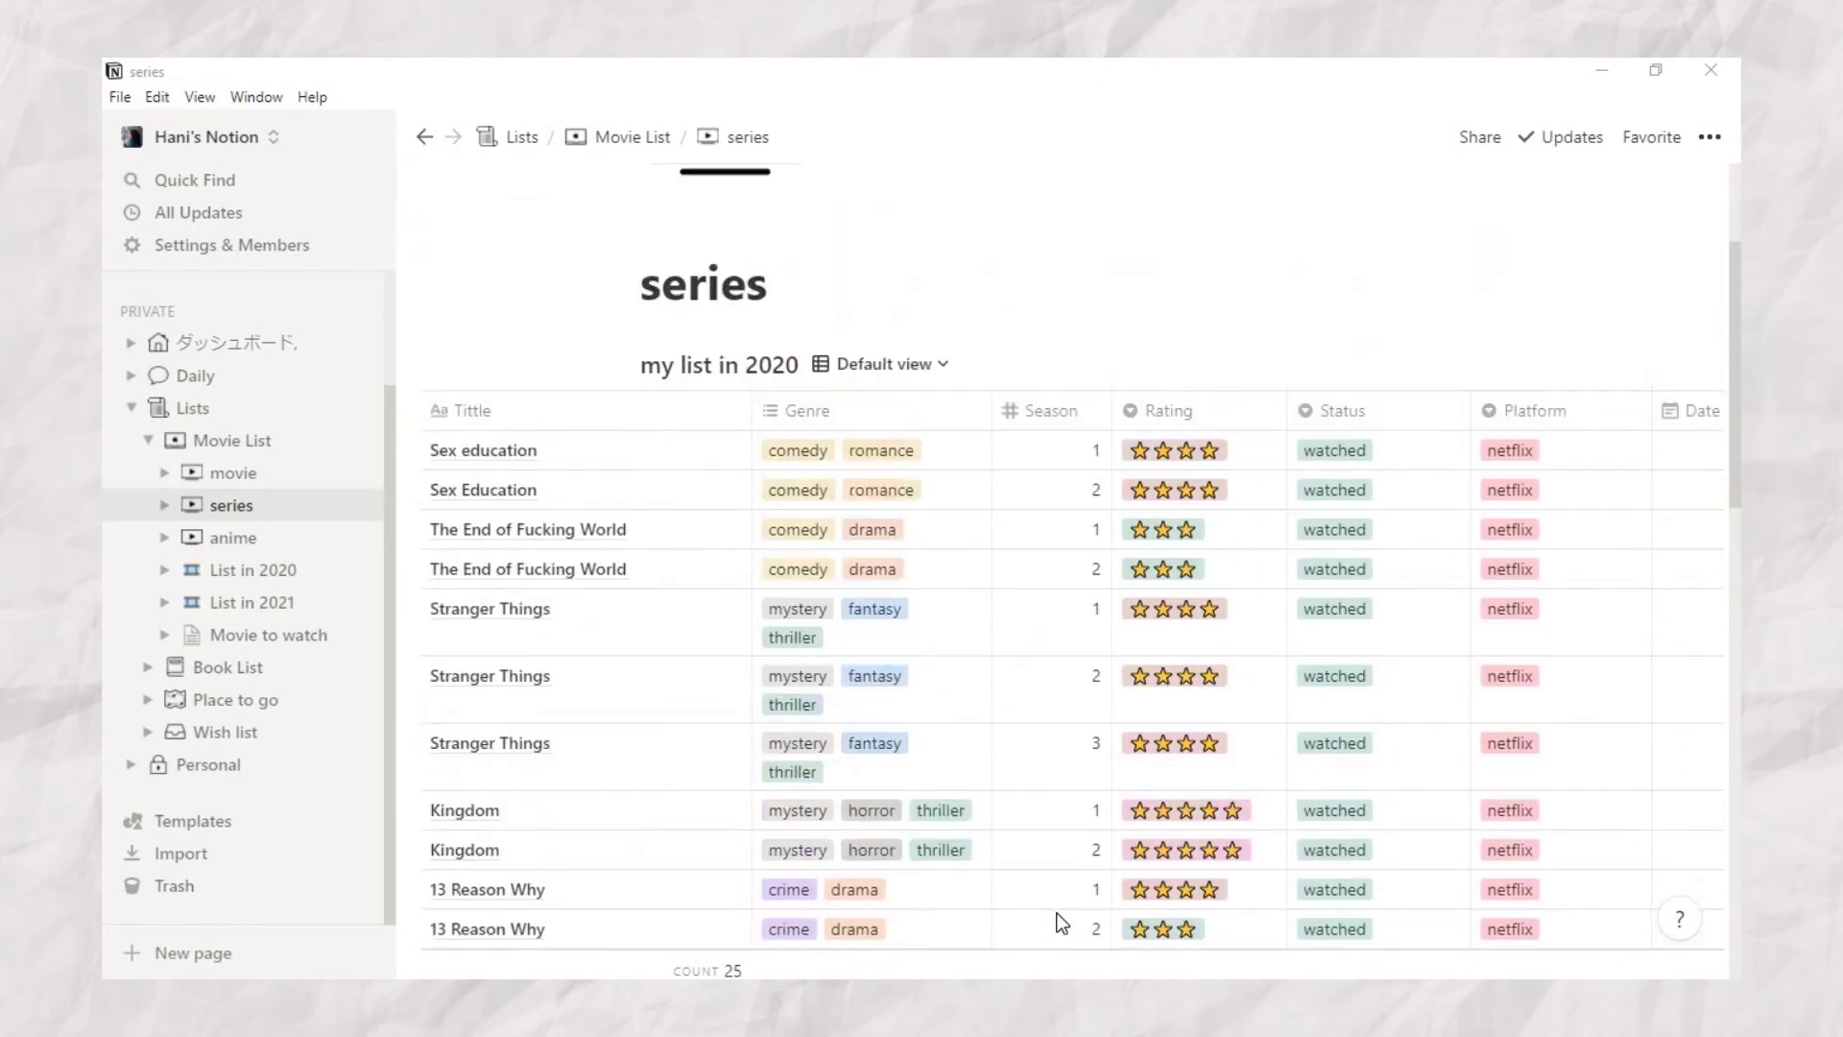
pyautogui.scroll(3, 1061, 922)
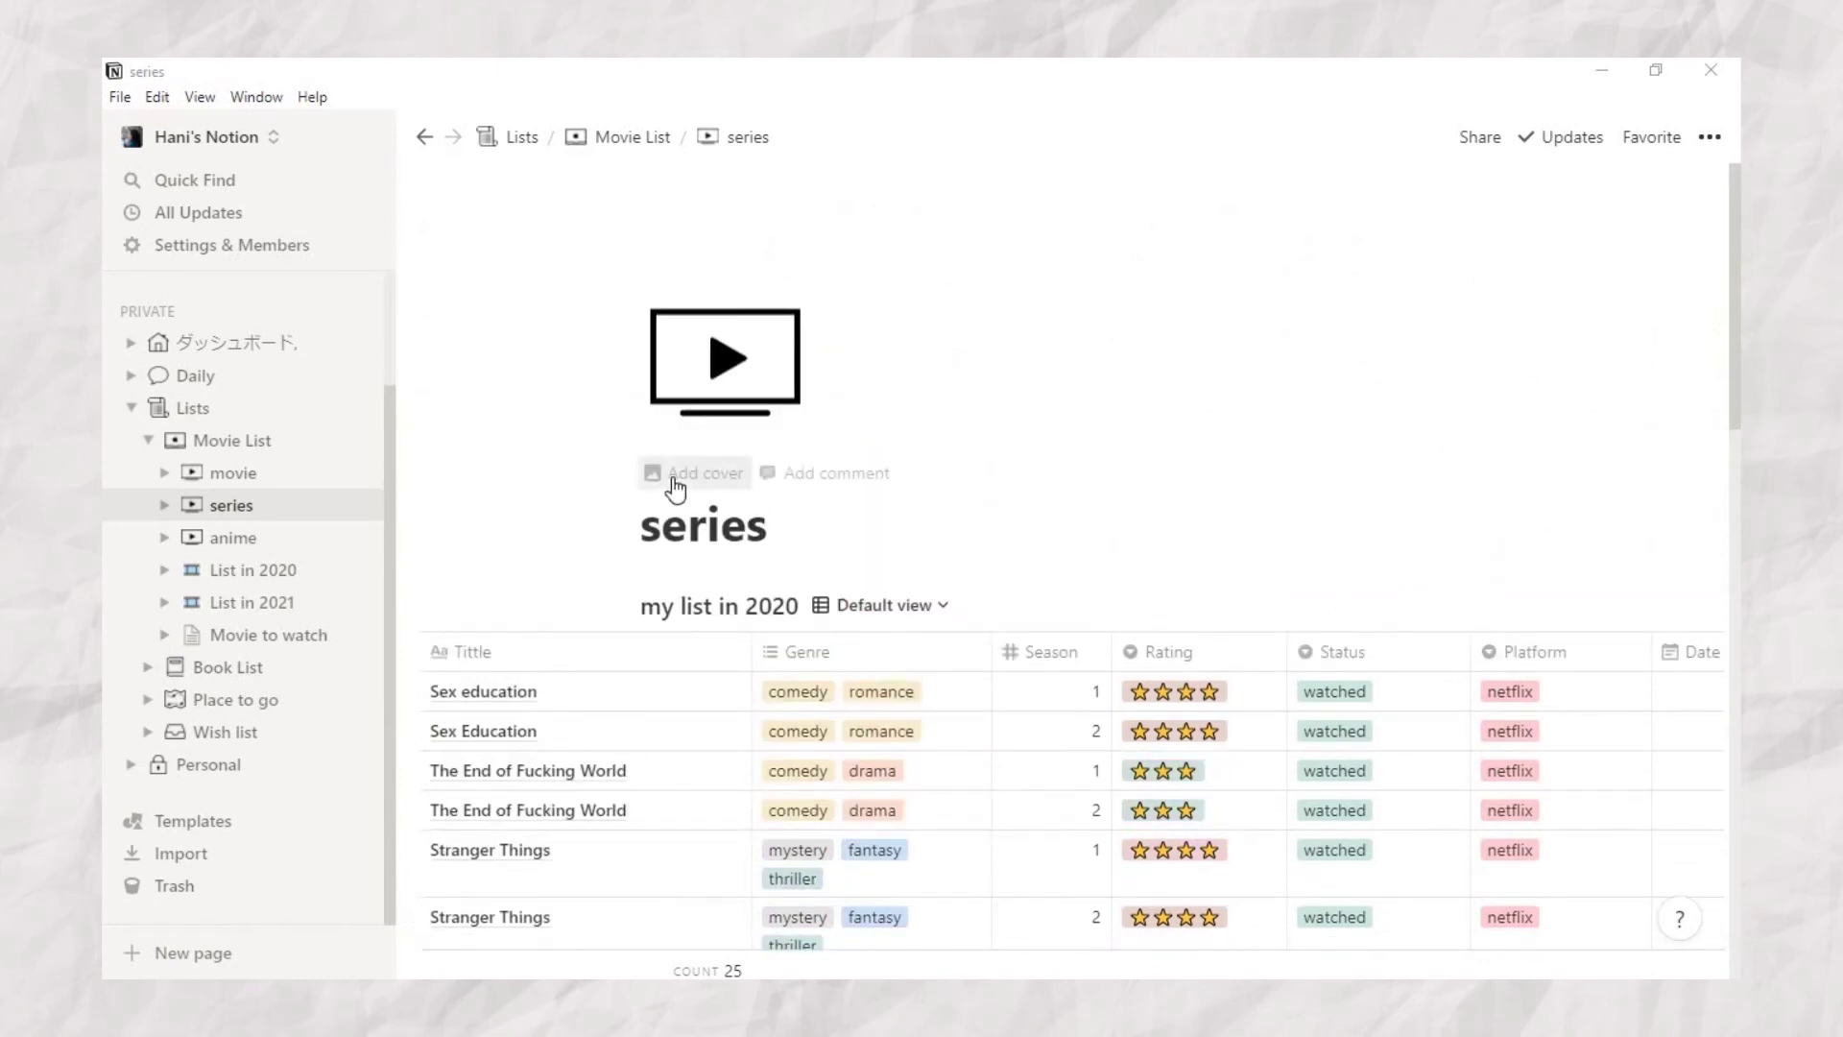
# Step: Add a cover to the series page and replace it with the image from the copied web link
pyautogui.click(675, 490)
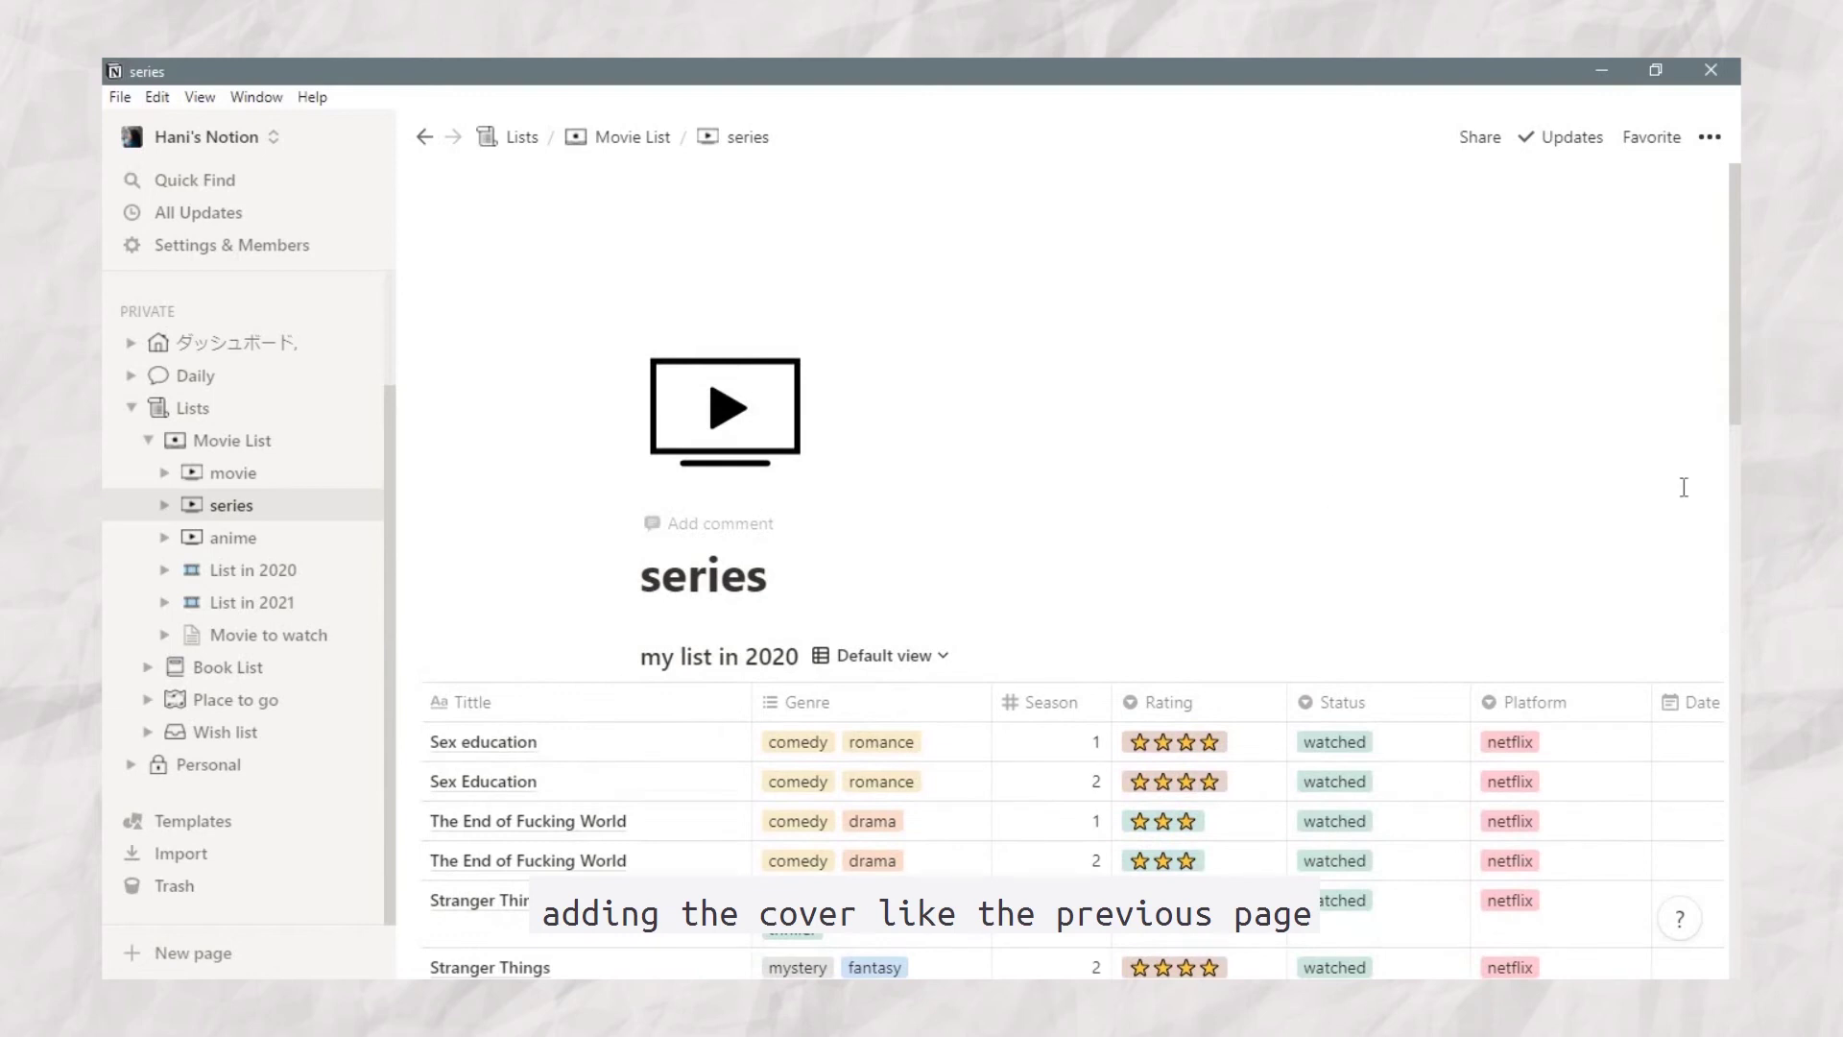
pyautogui.moveTo(1478, 301)
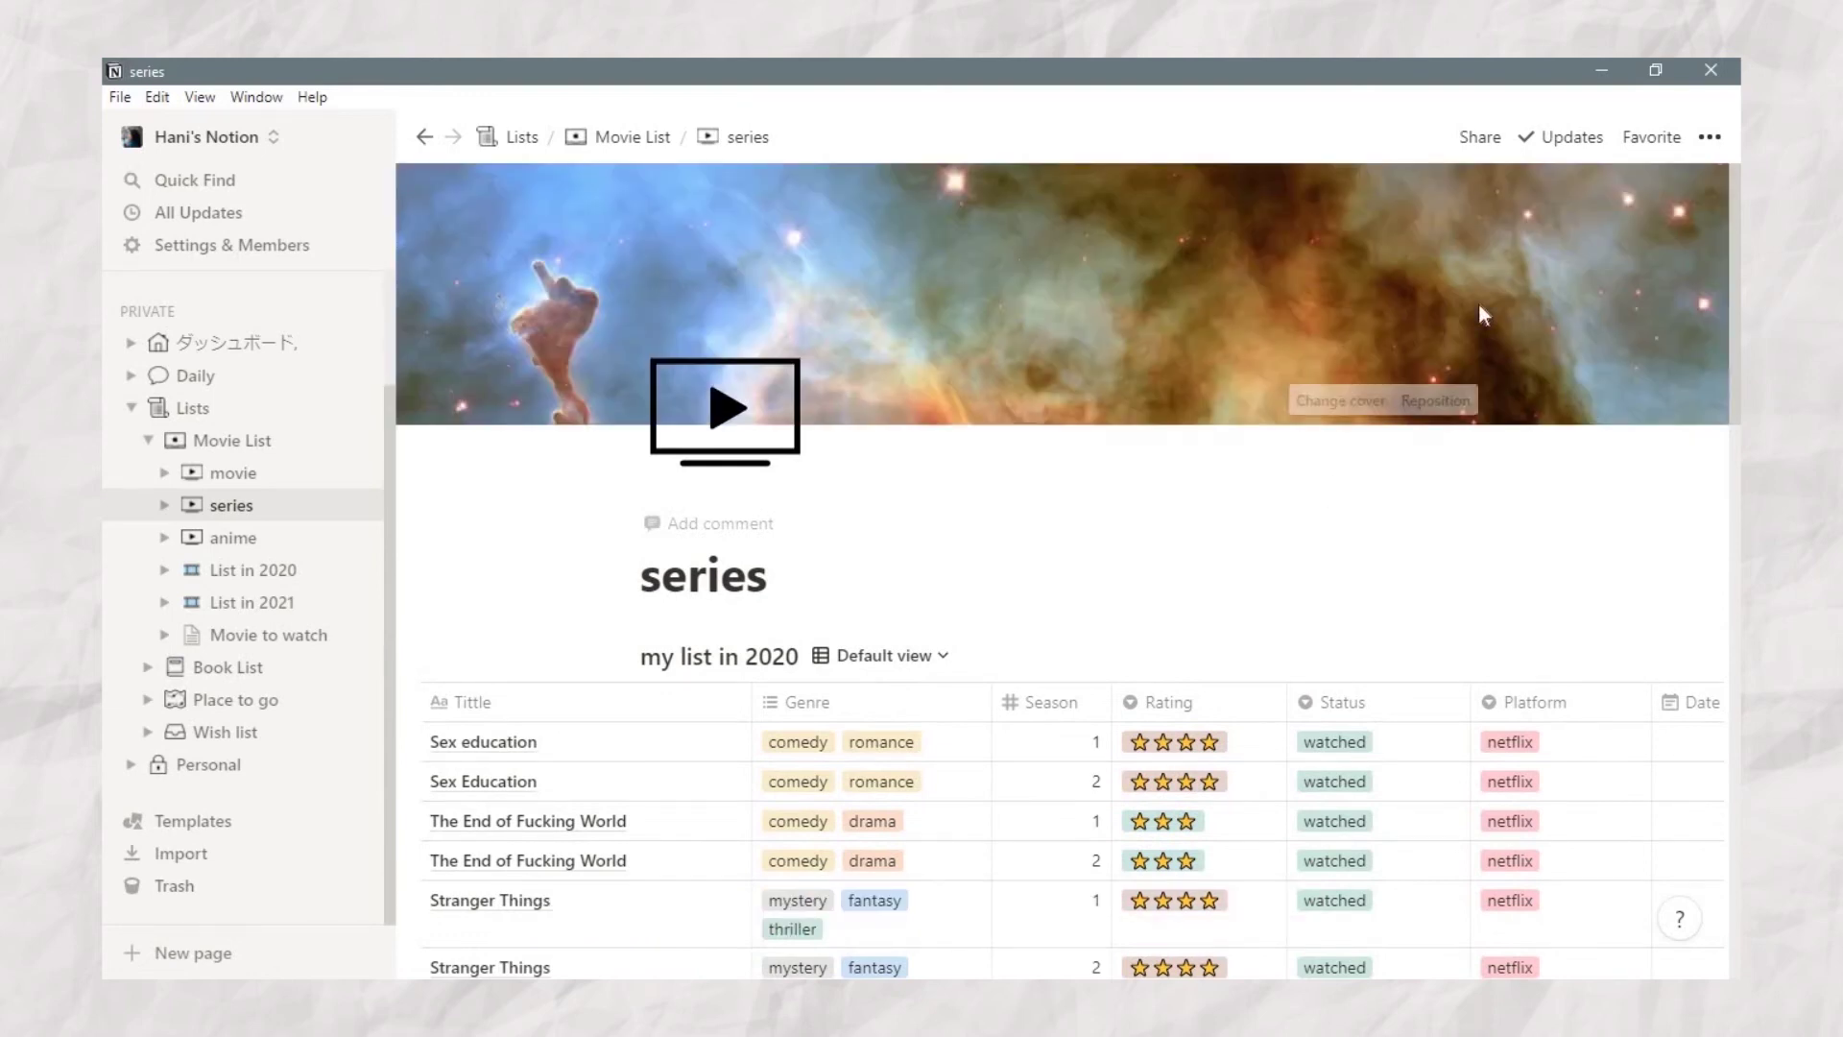
pyautogui.click(1329, 400)
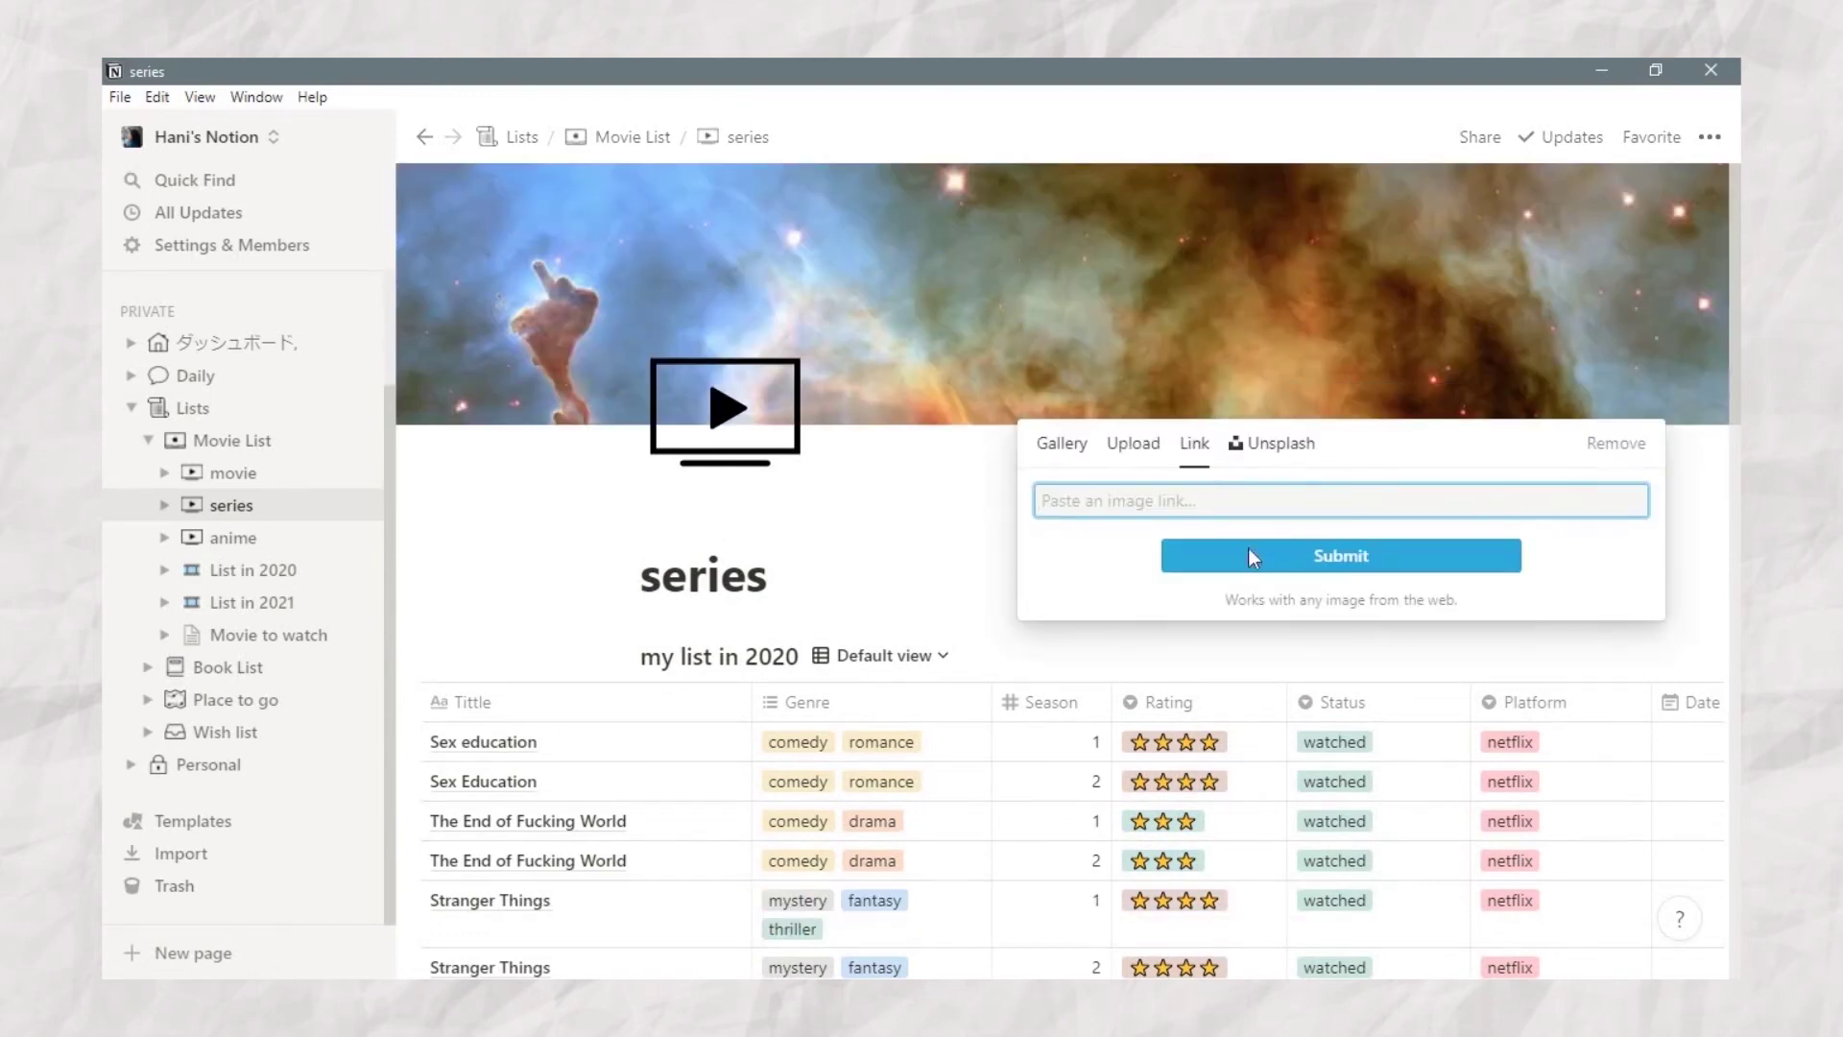
pyautogui.hotkey('ctrl', 'v')
pyautogui.click(1266, 571)
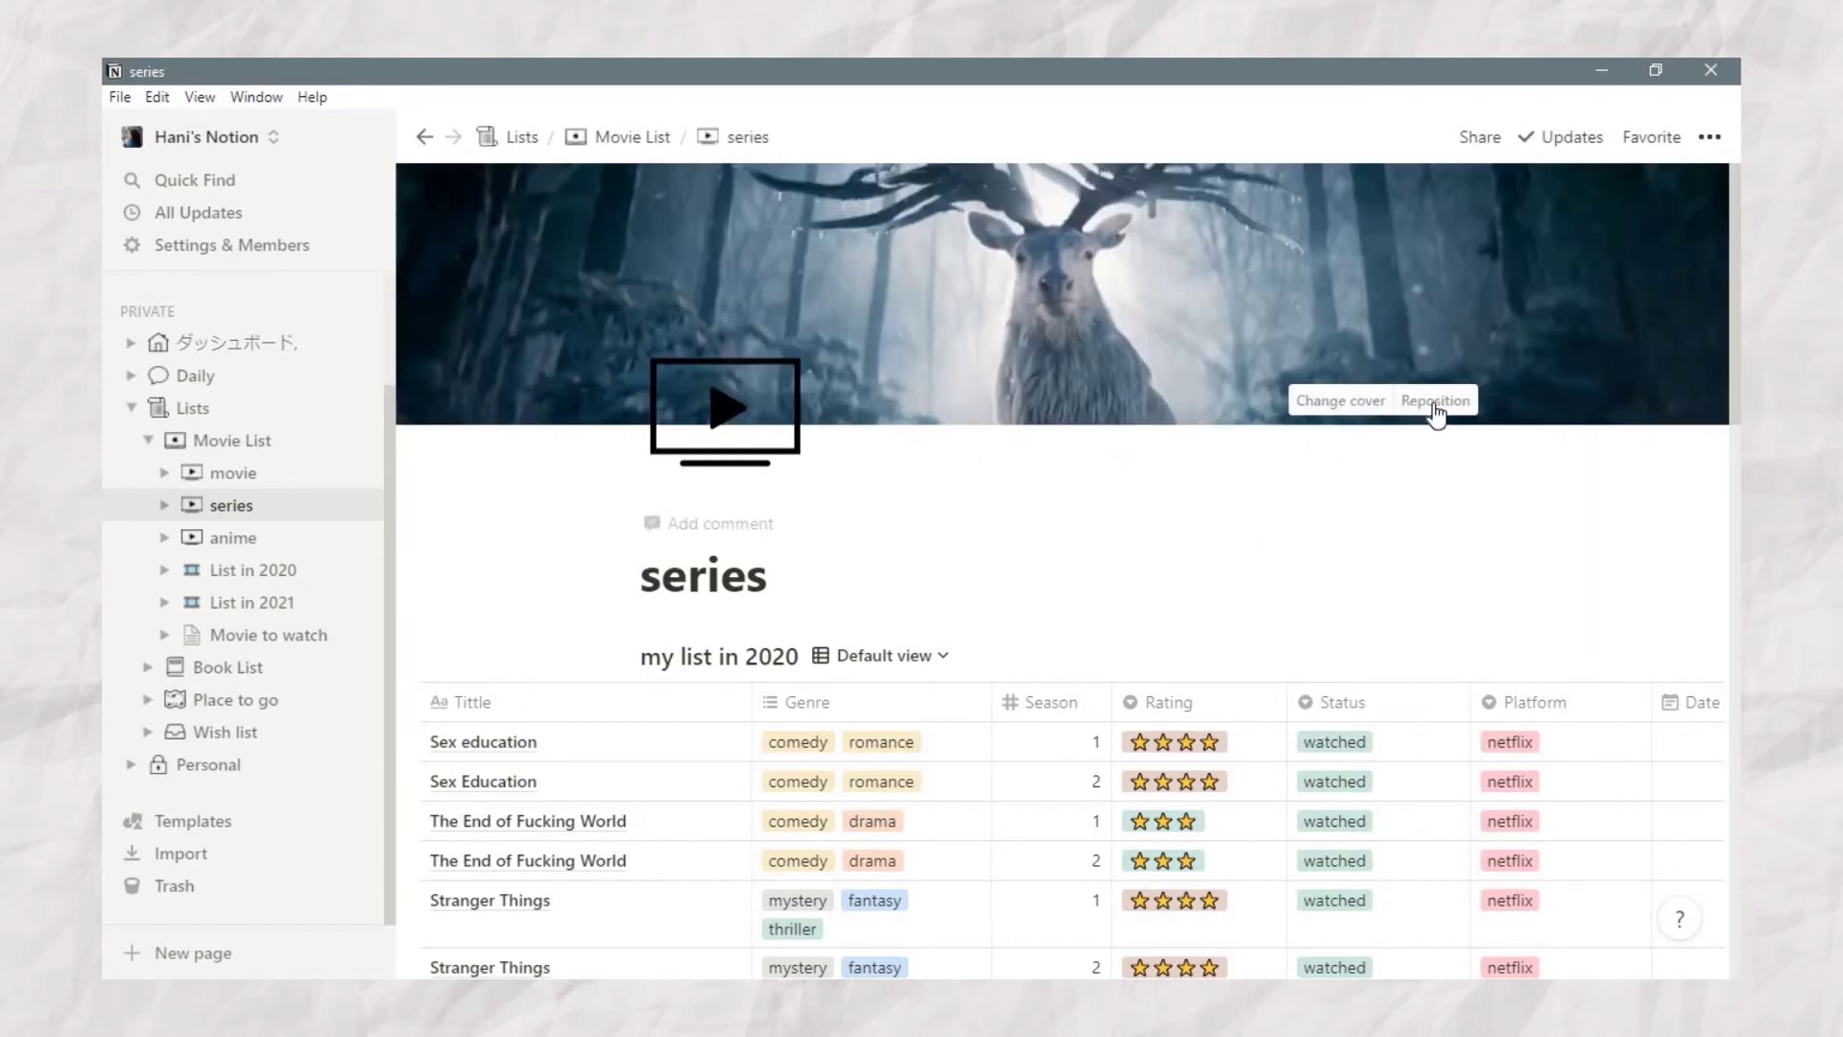
# Step: Reposition the series page's cover image slightly in the vertical direction and save the position
pyautogui.click(1436, 409)
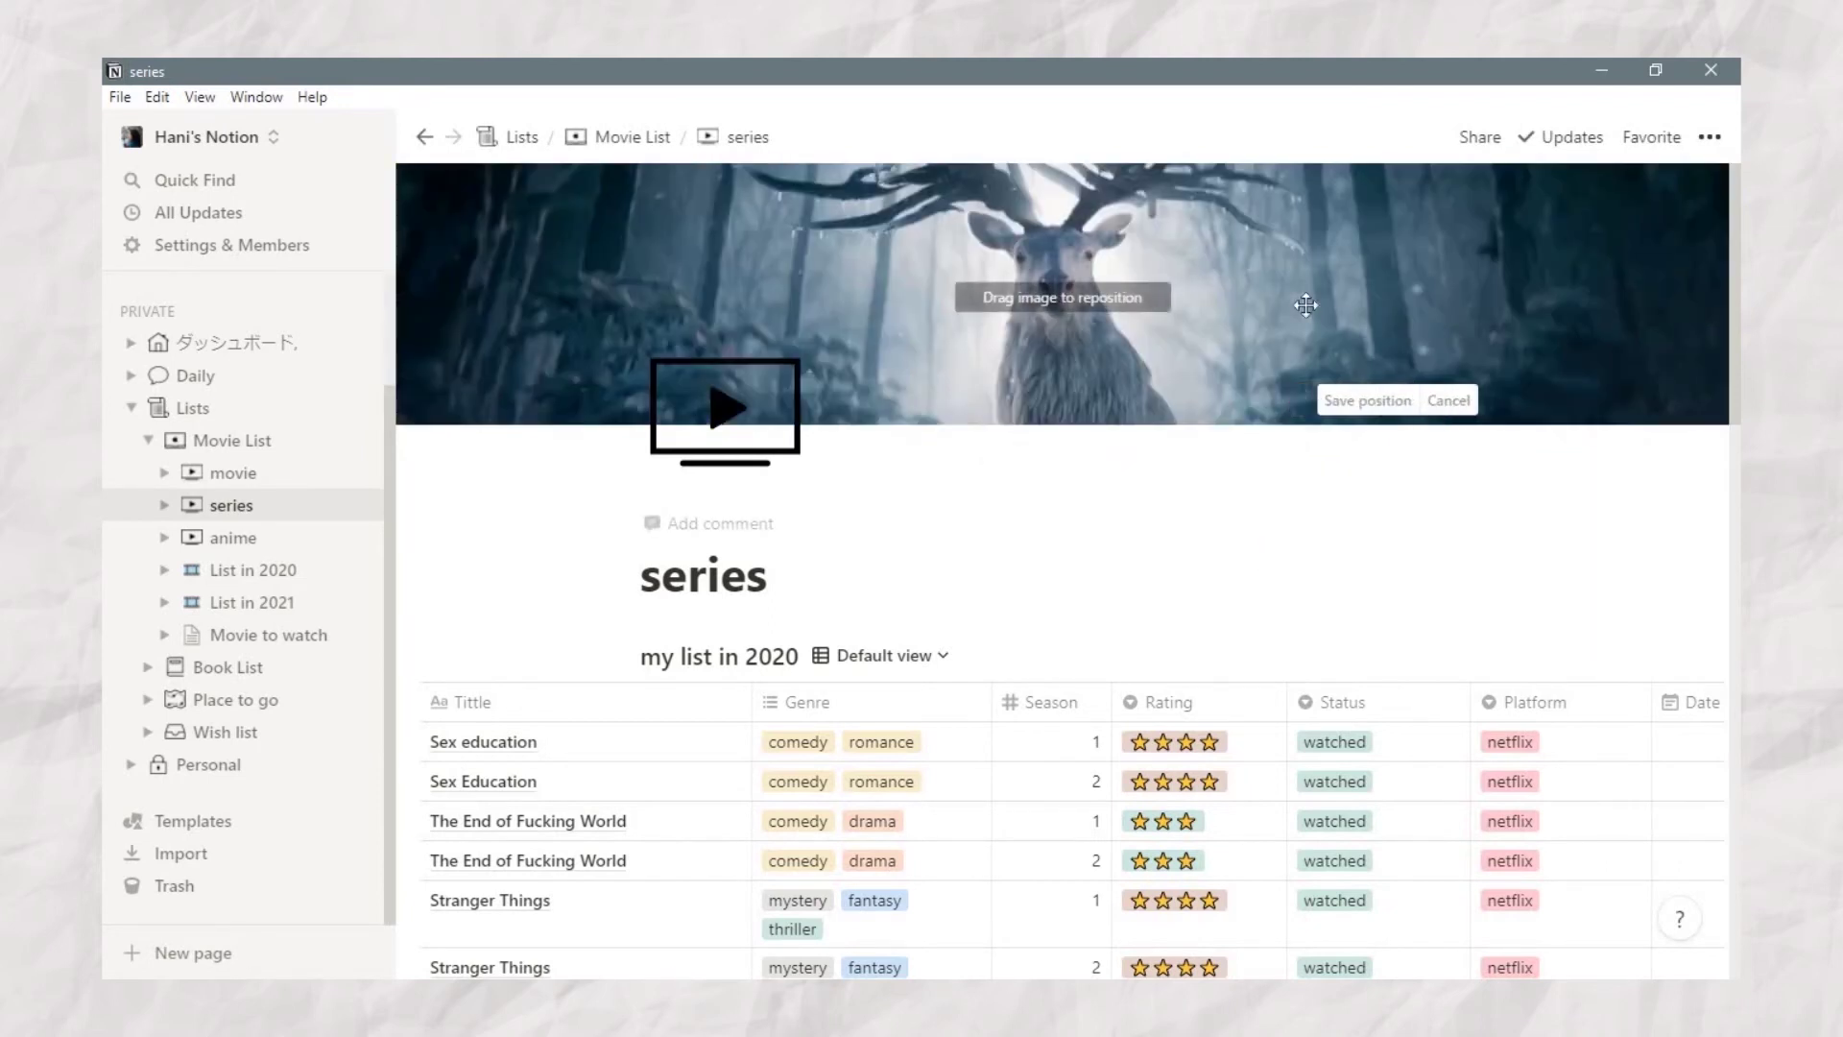
pyautogui.moveTo(1235, 306); pyautogui.dragTo(1235, 315)
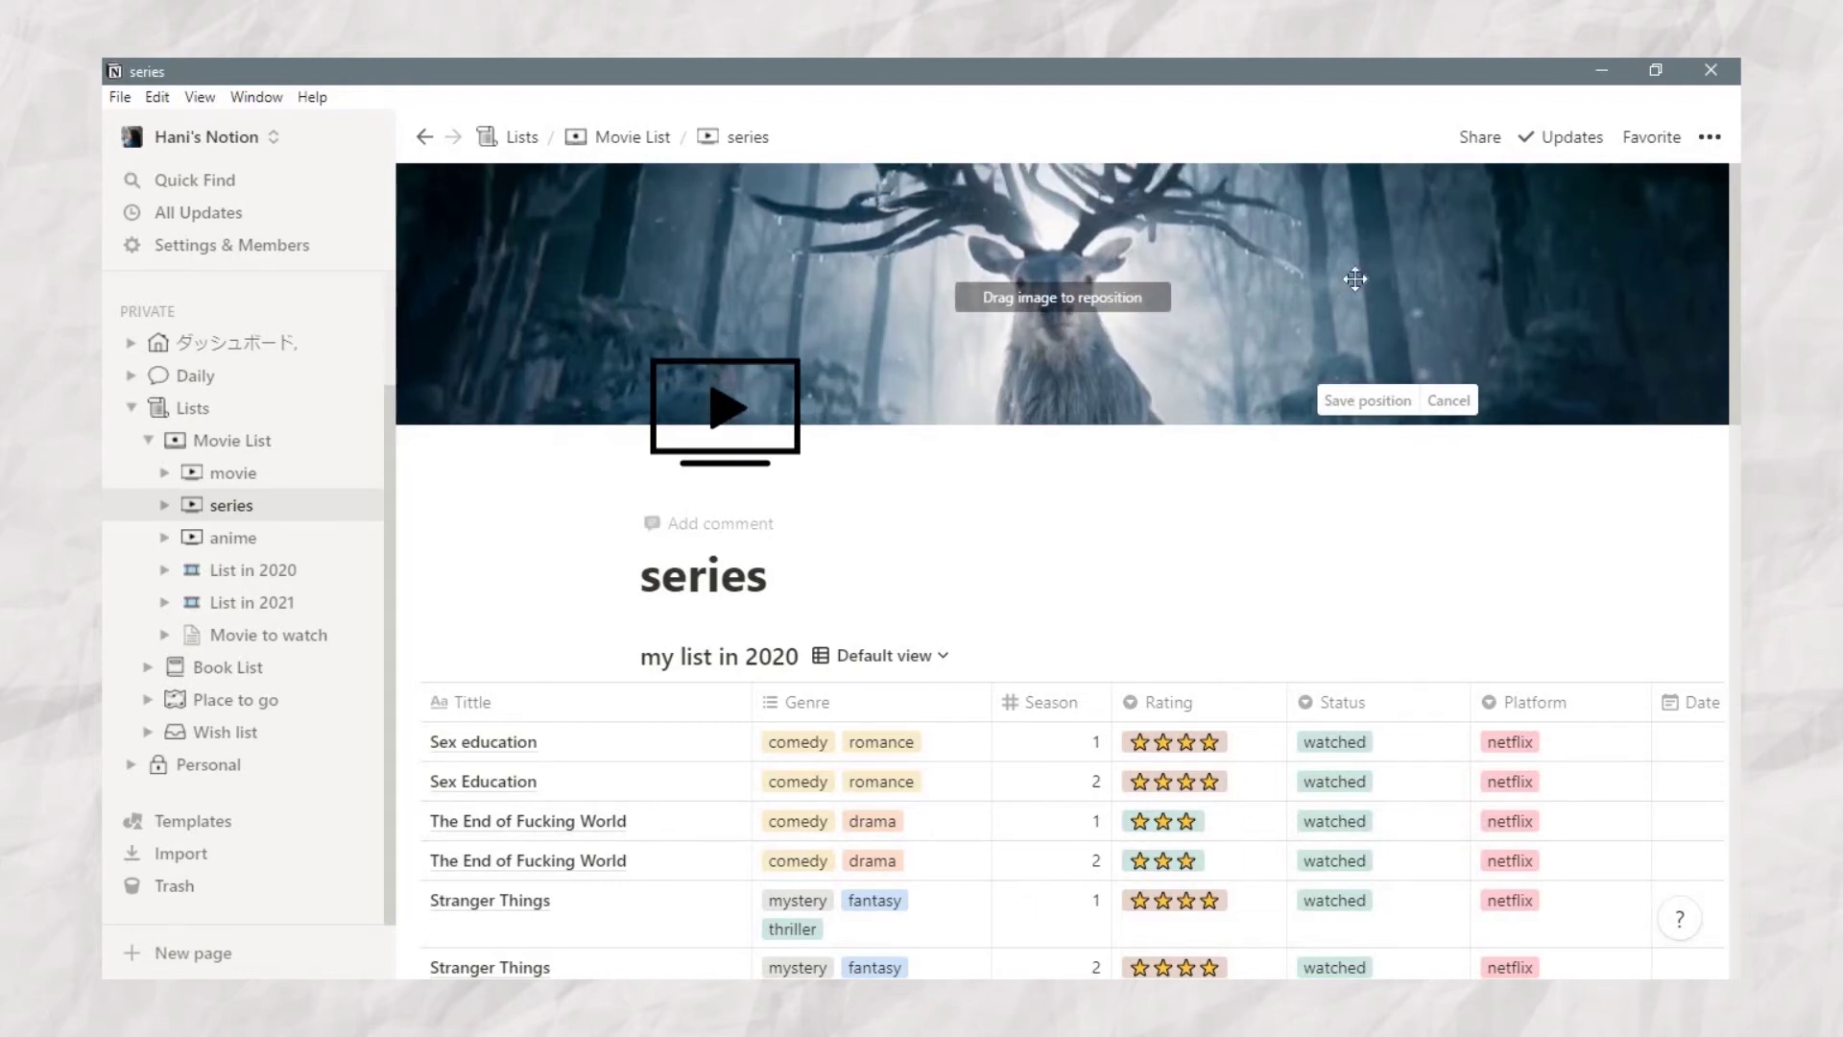
pyautogui.click(1371, 404)
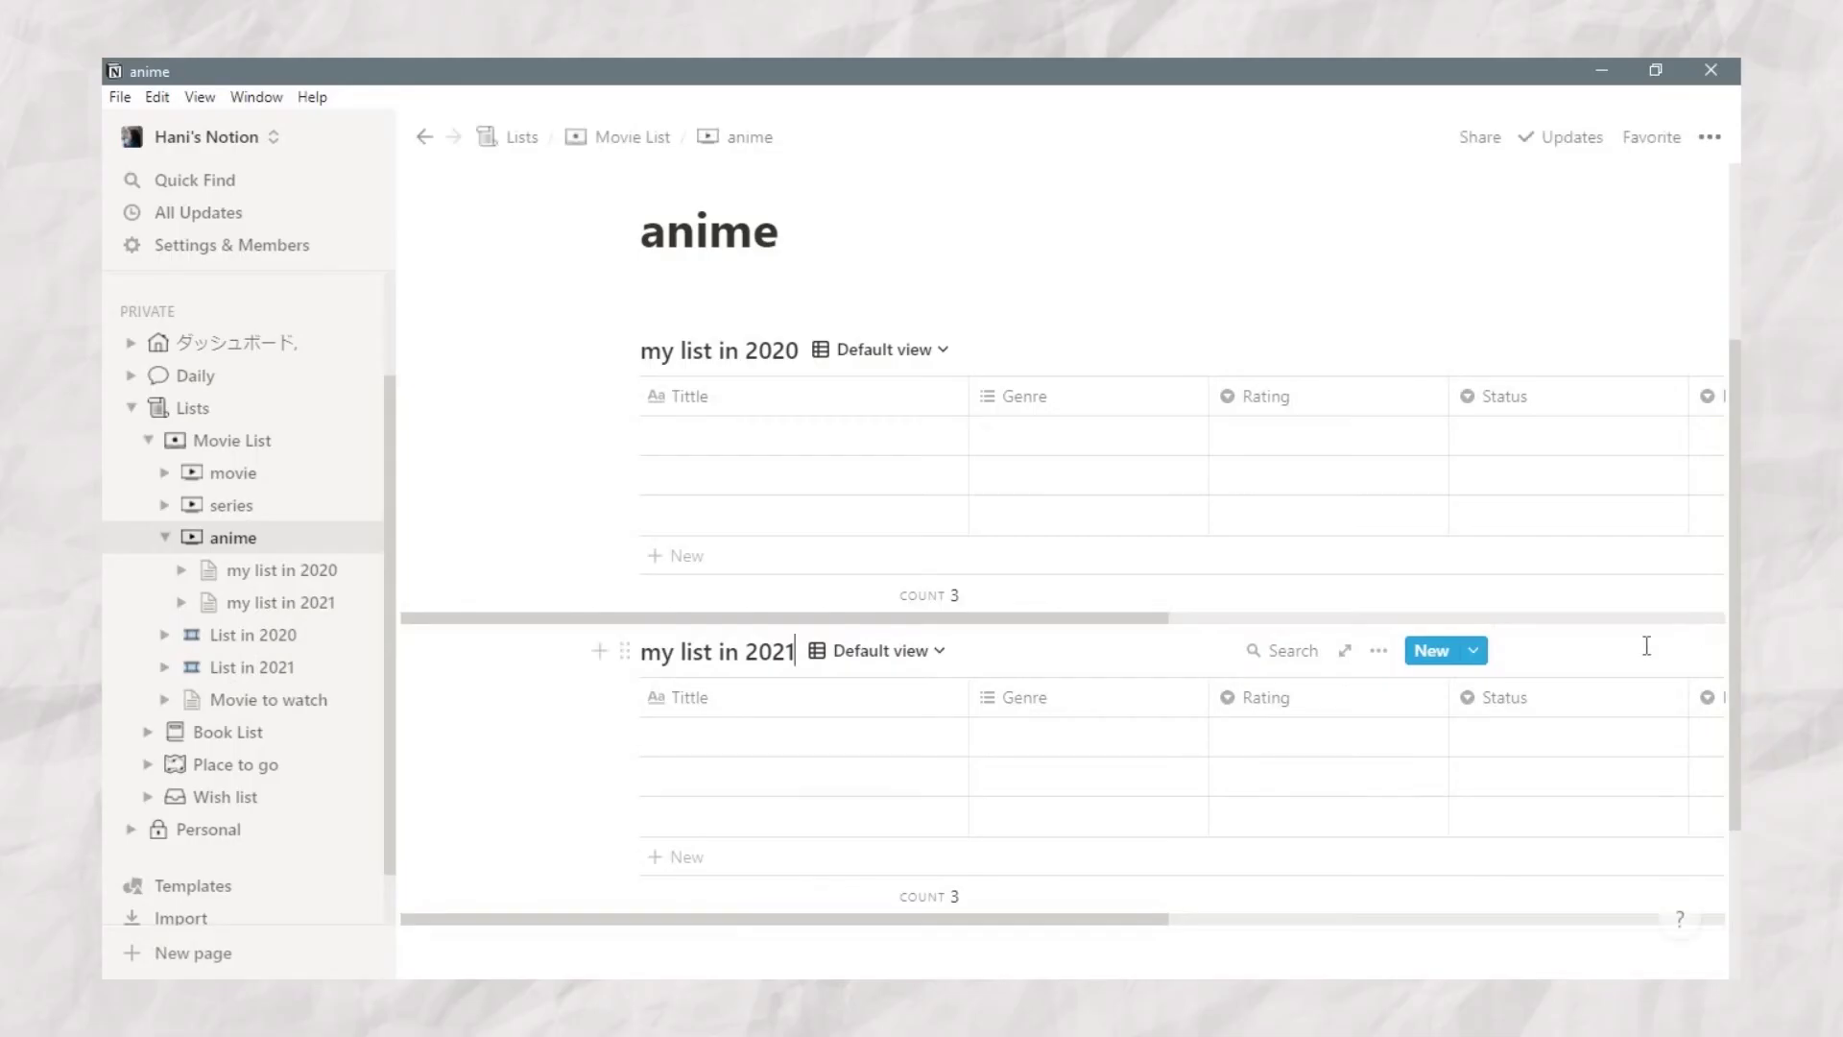
# Step: Title the first row of the anime "my list in 2020" table "Great Pretender" and add the genres Comedy and Action
pyautogui.scroll(3, 1647, 658)
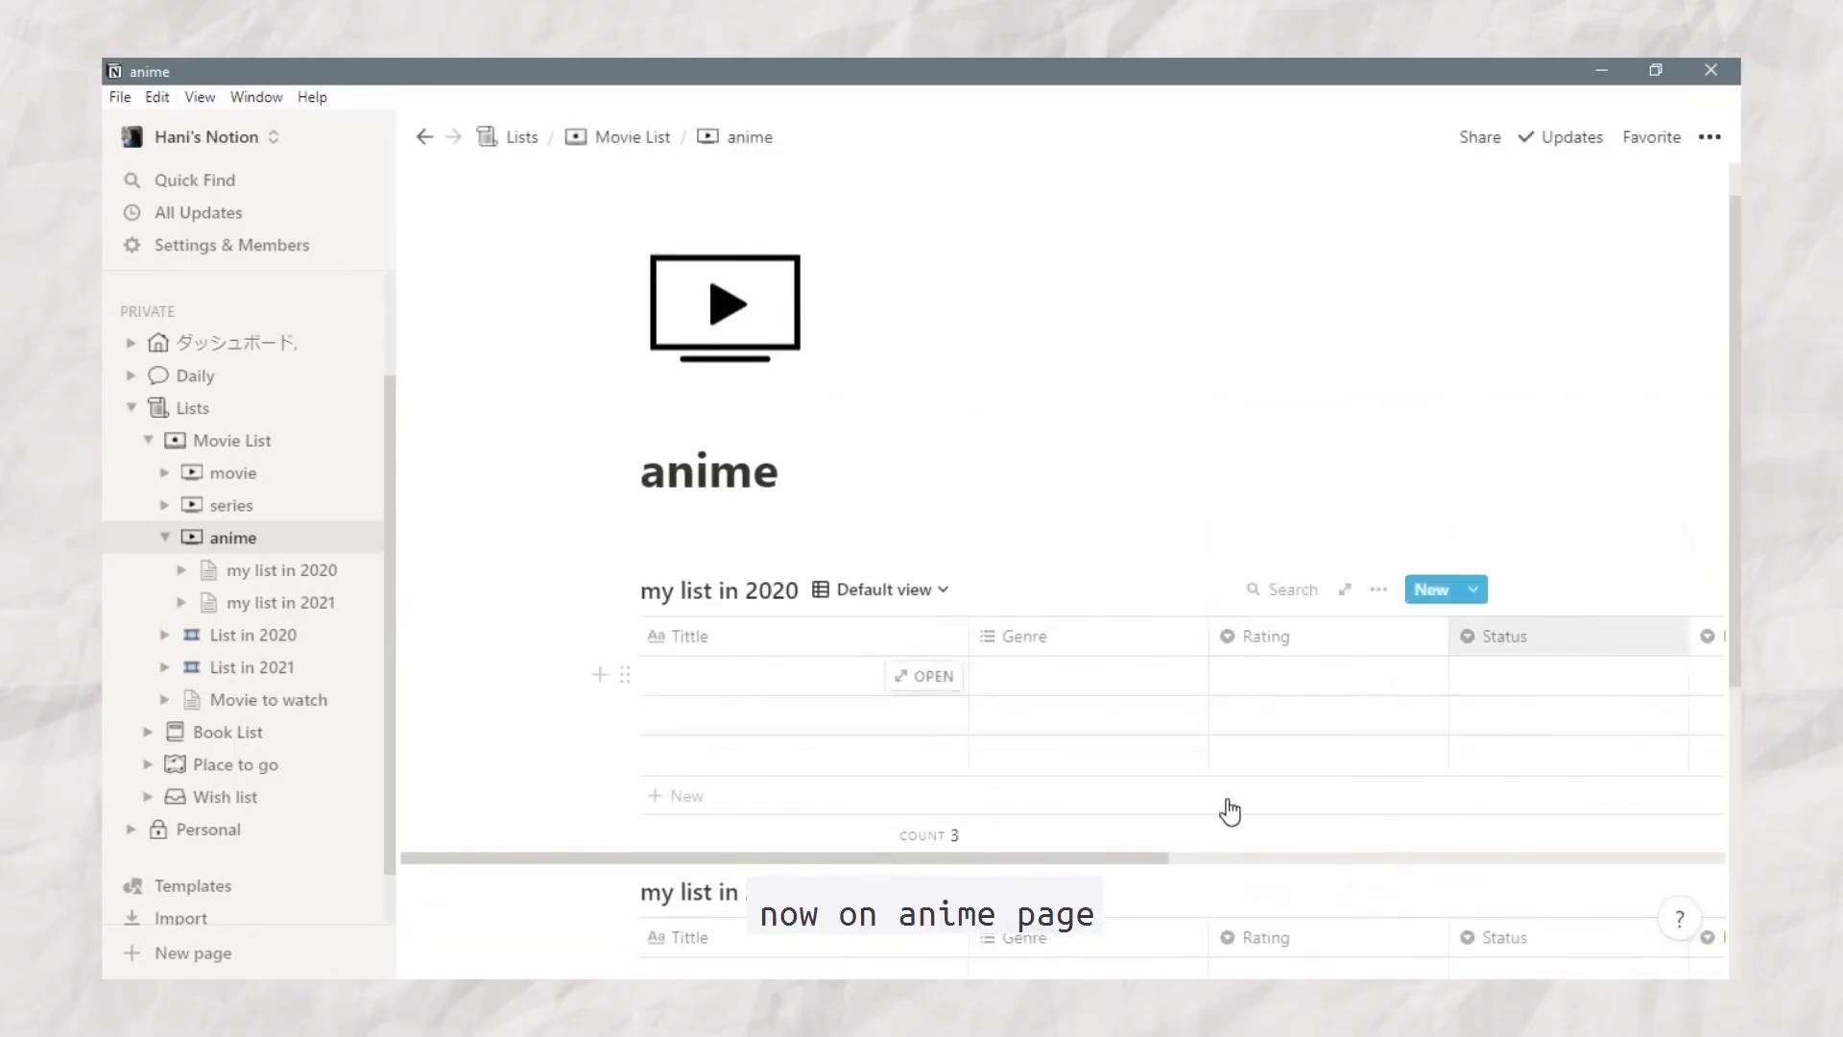
pyautogui.scroll(1, 864, 787)
pyautogui.click(739, 754)
pyautogui.write('Great ')
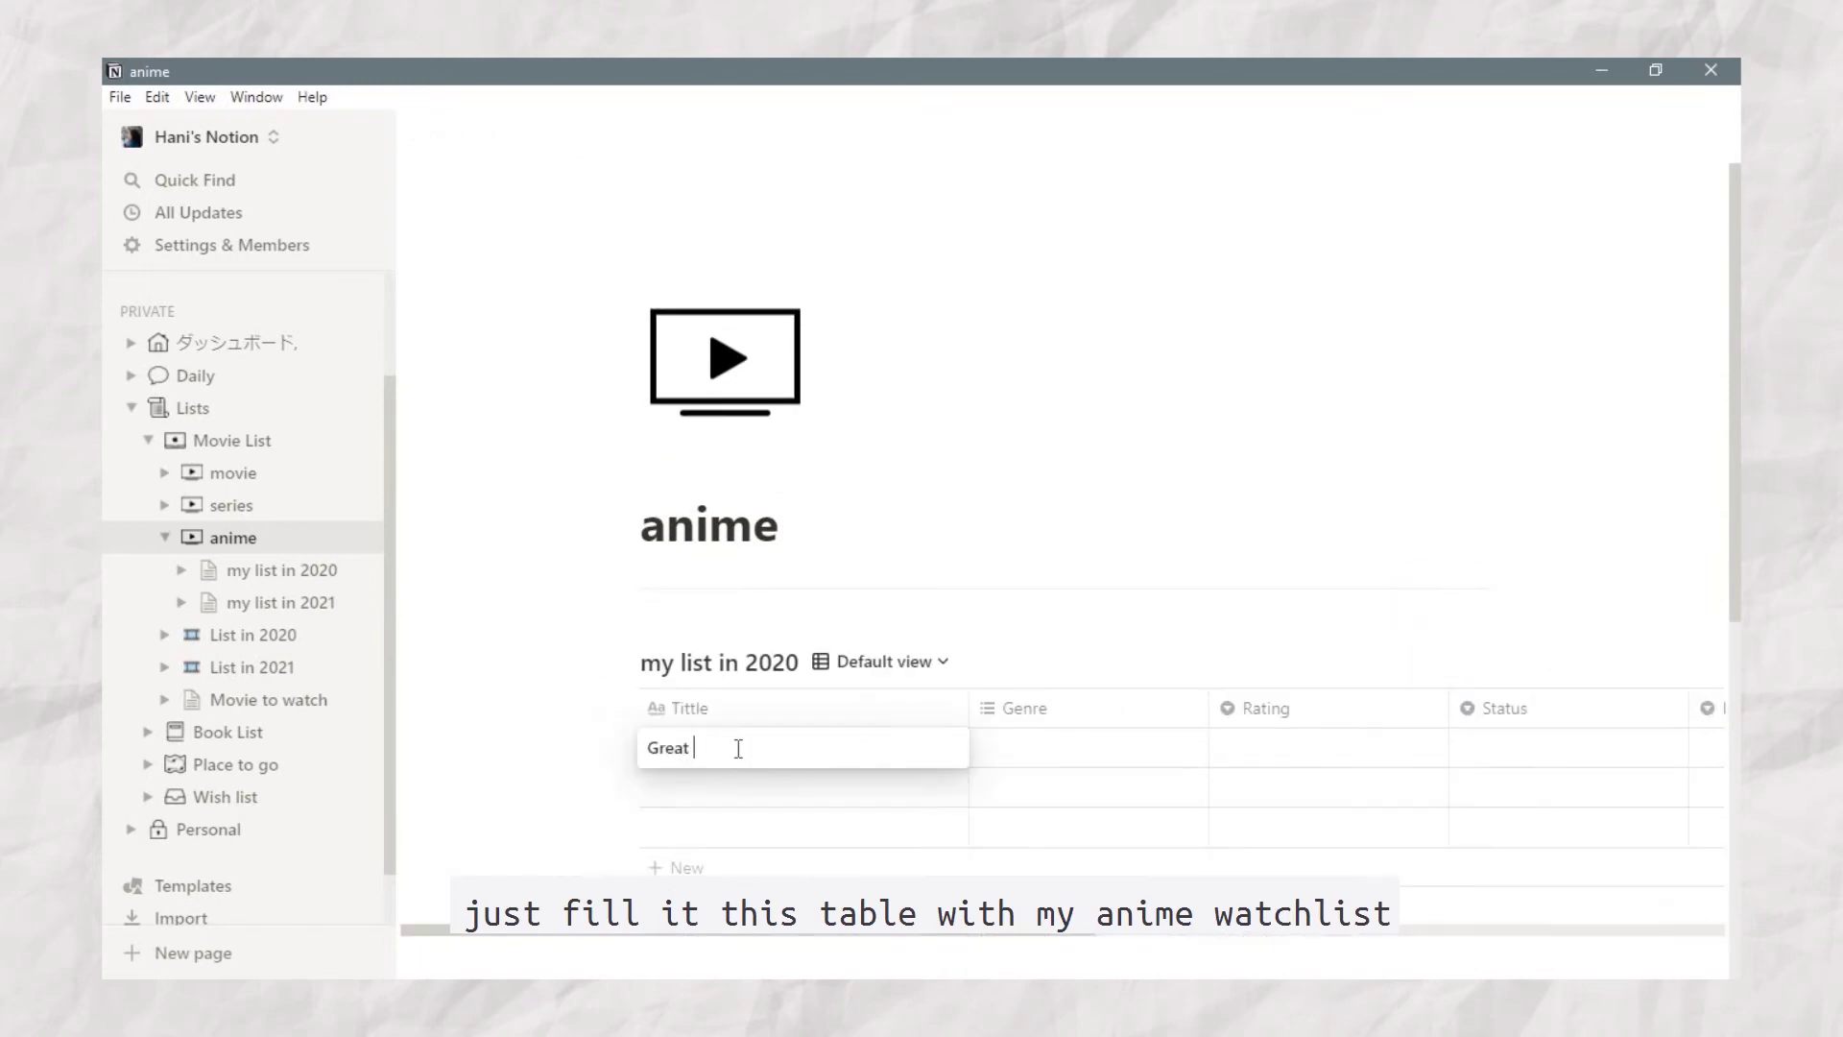
pyautogui.write('Pretender')
pyautogui.click(1088, 748)
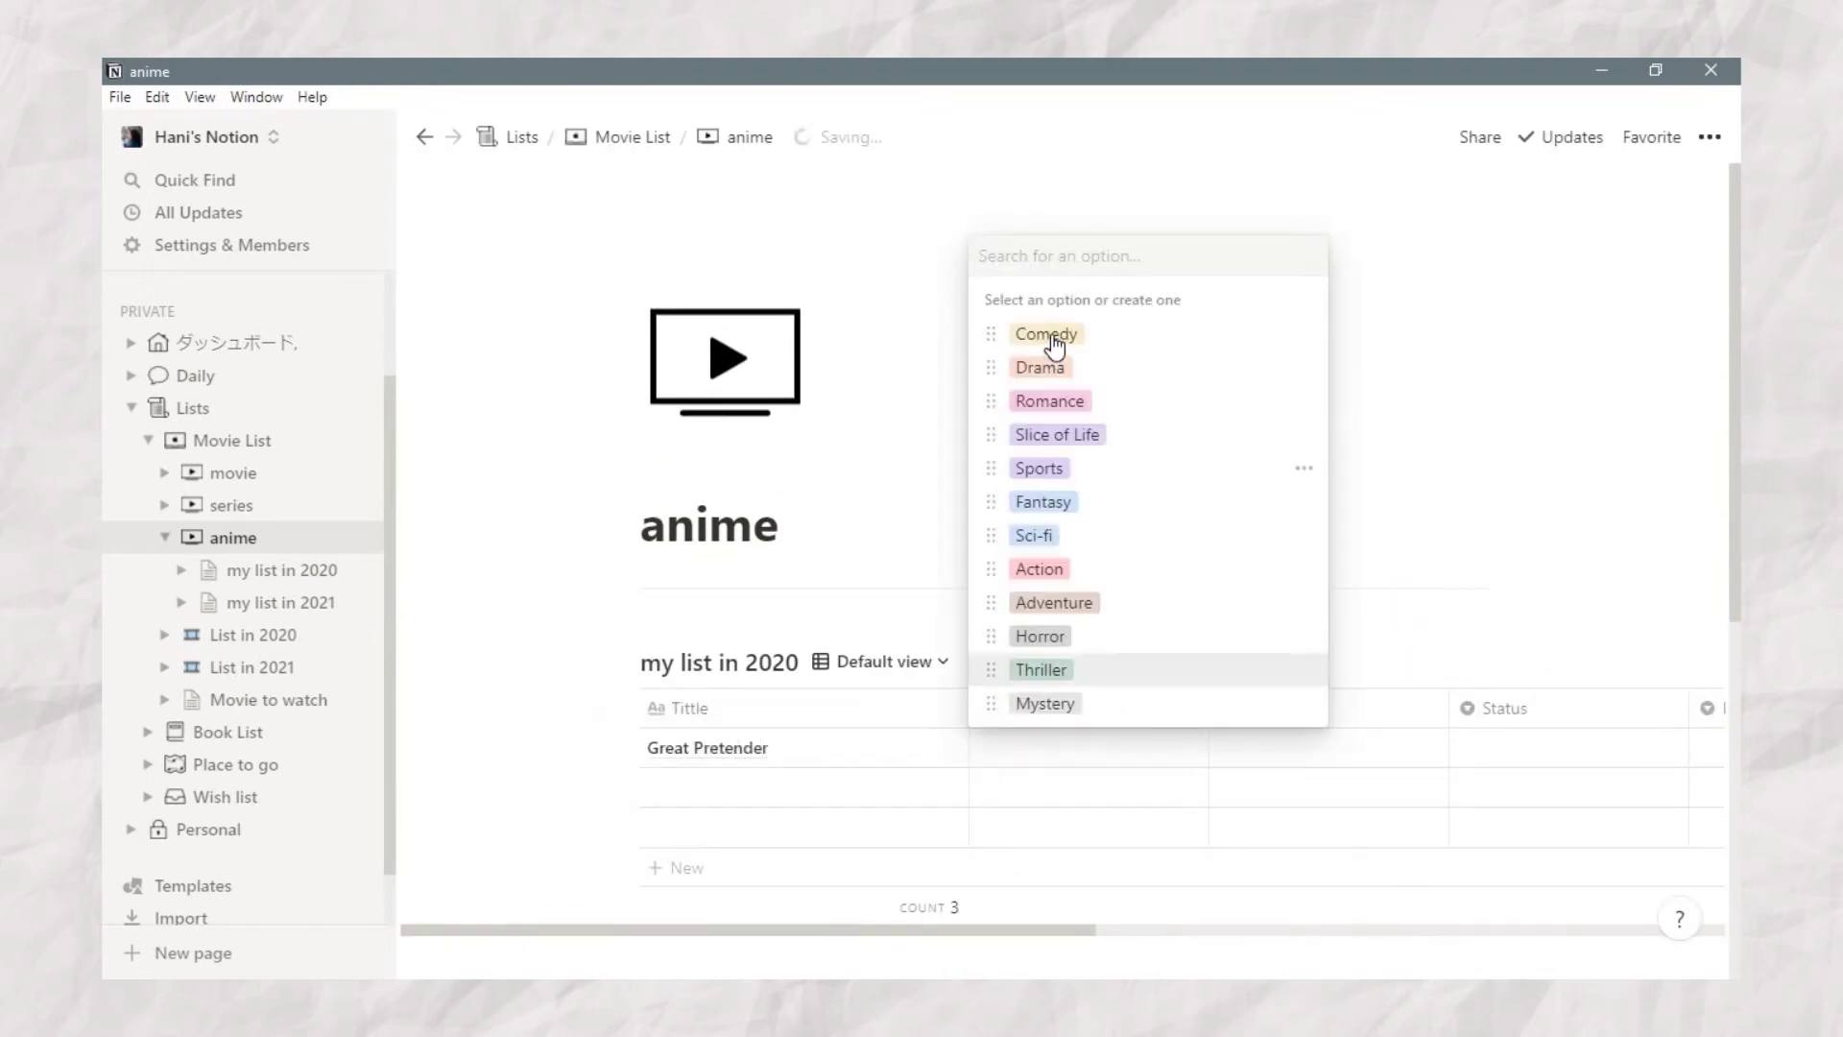
pyautogui.click(1046, 333)
pyautogui.click(1039, 570)
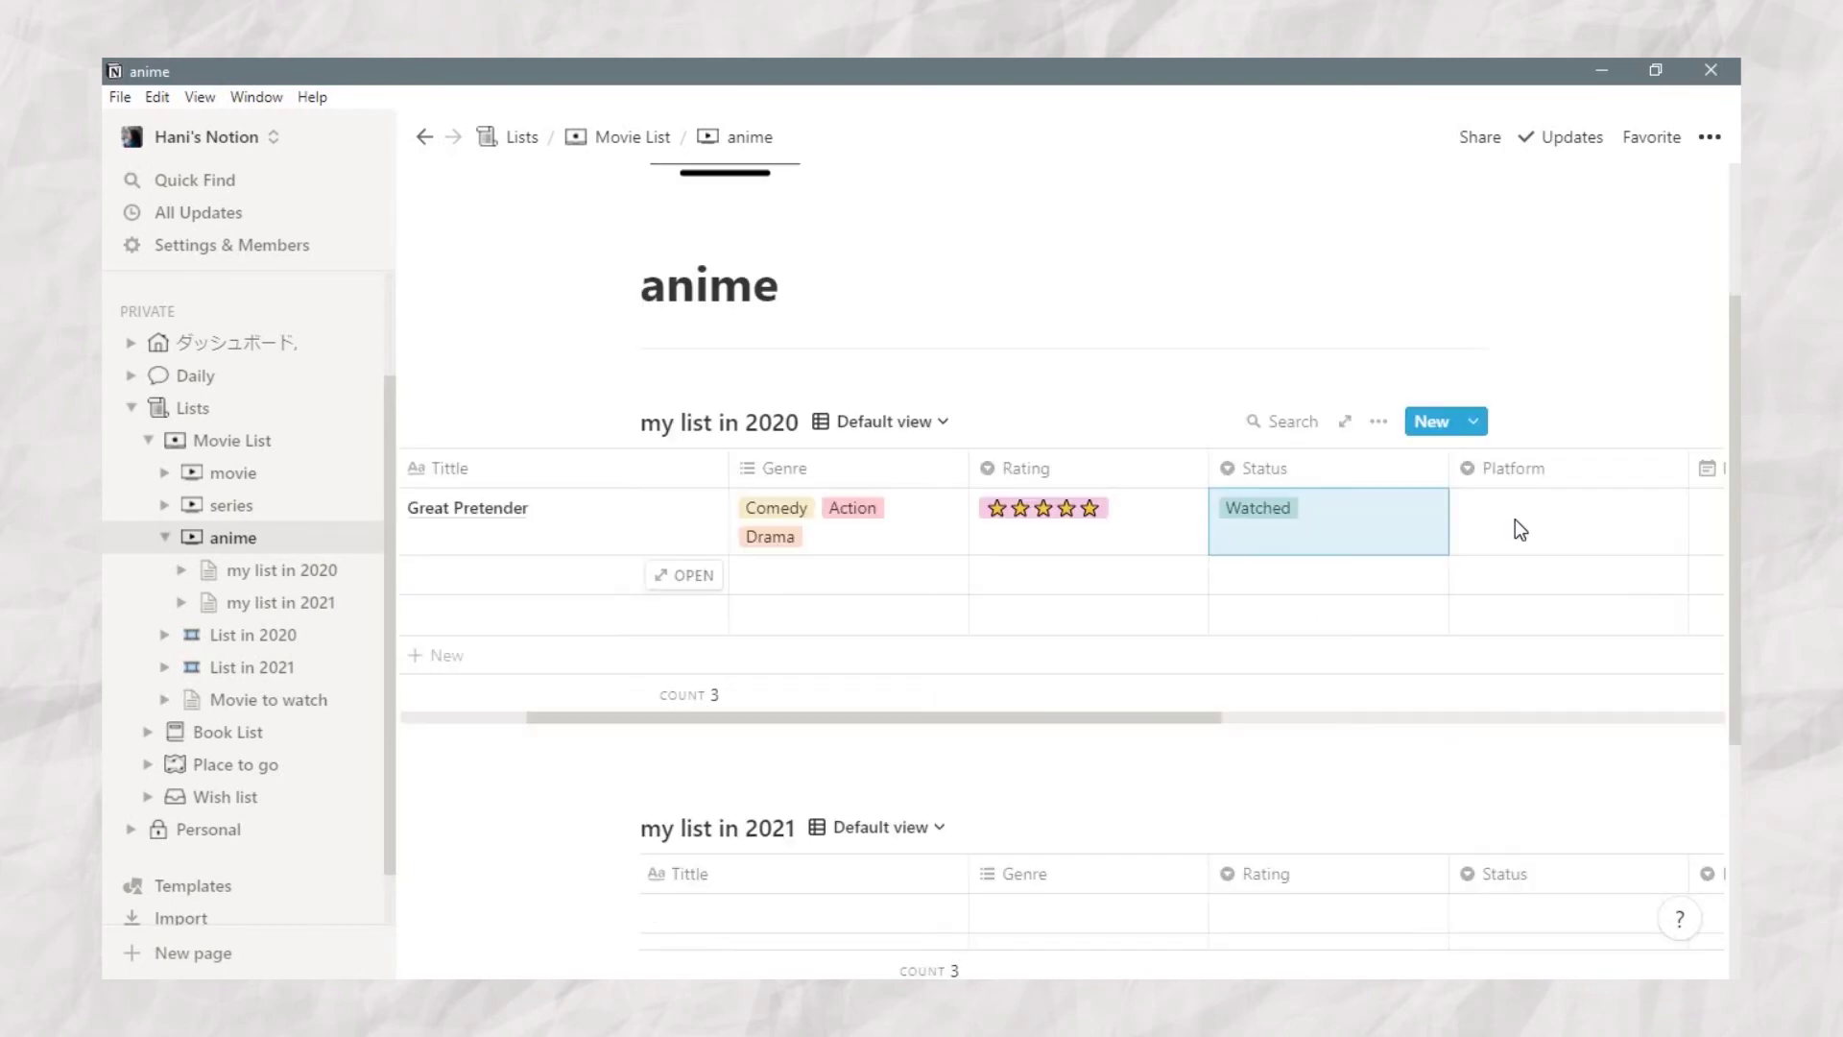
# Step: Set the Platform of "Great Pretender" to Netflix and rate "Japan Sink 2020" four stars in the anime 2020 table
pyautogui.click(1515, 520)
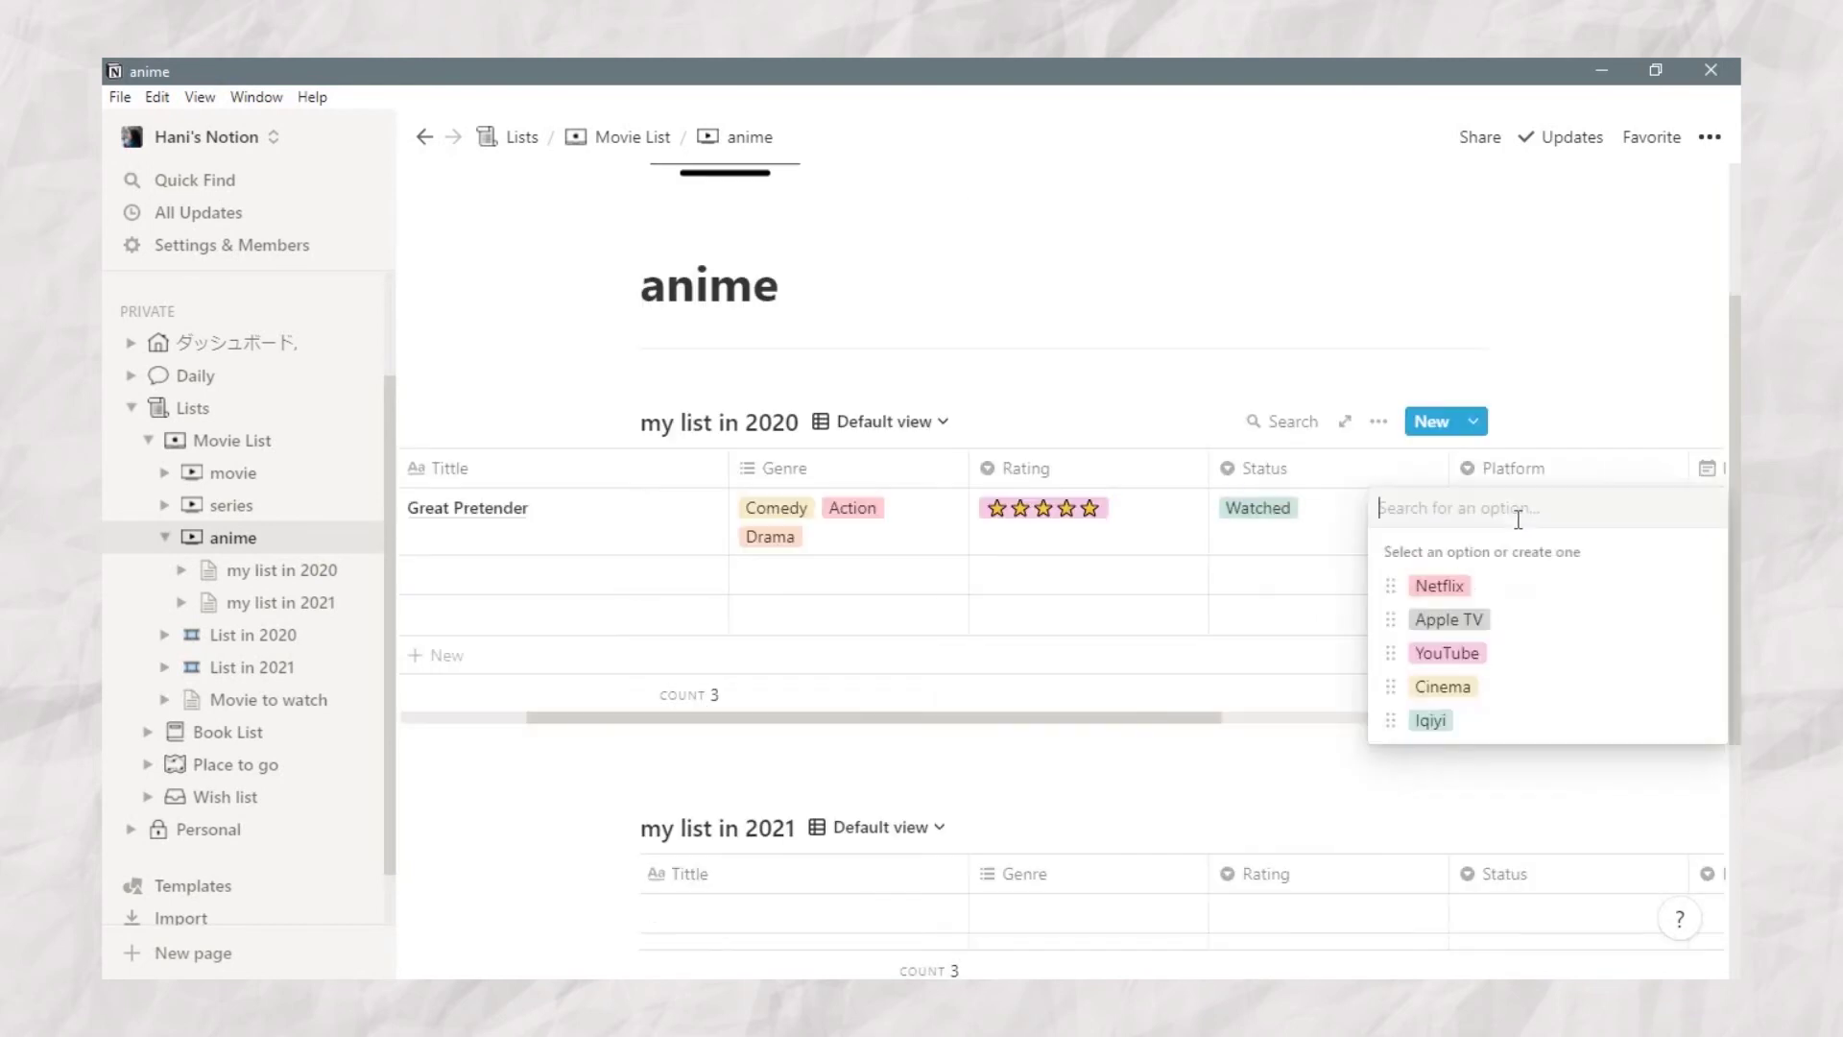
pyautogui.click(1440, 587)
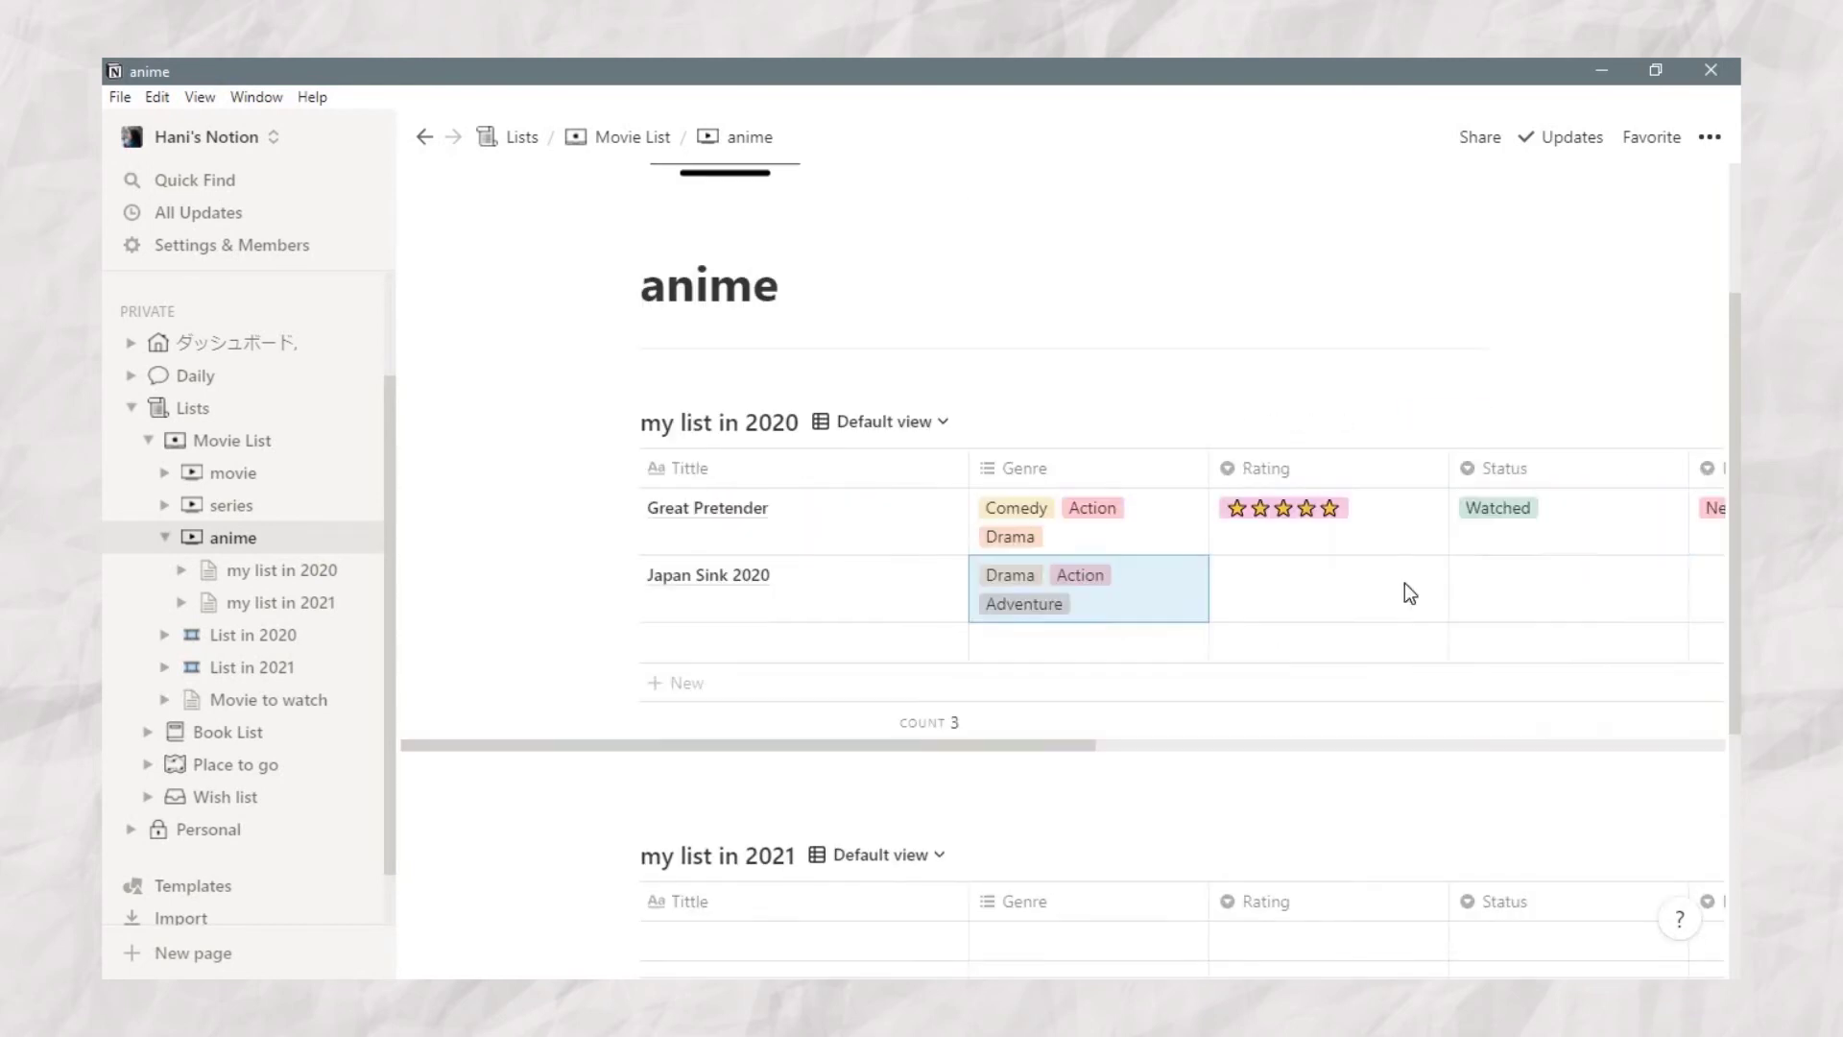
pyautogui.click(1403, 583)
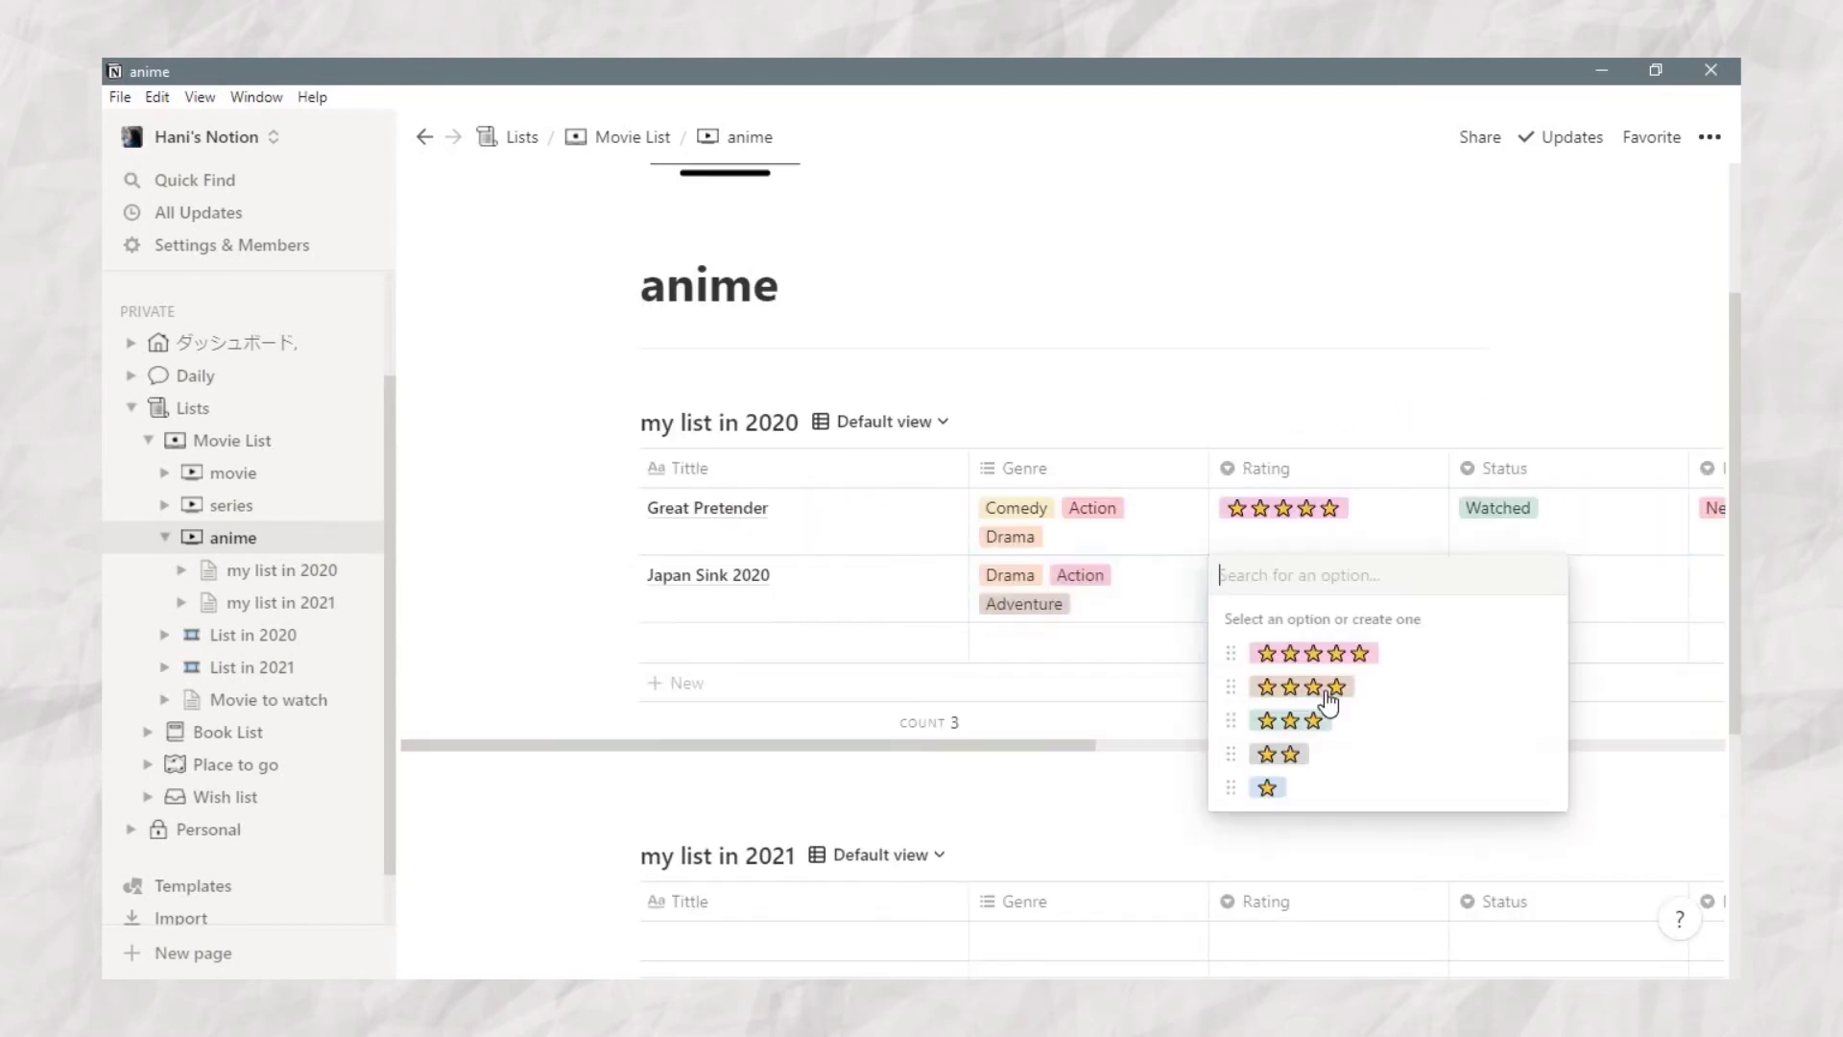
pyautogui.click(1323, 687)
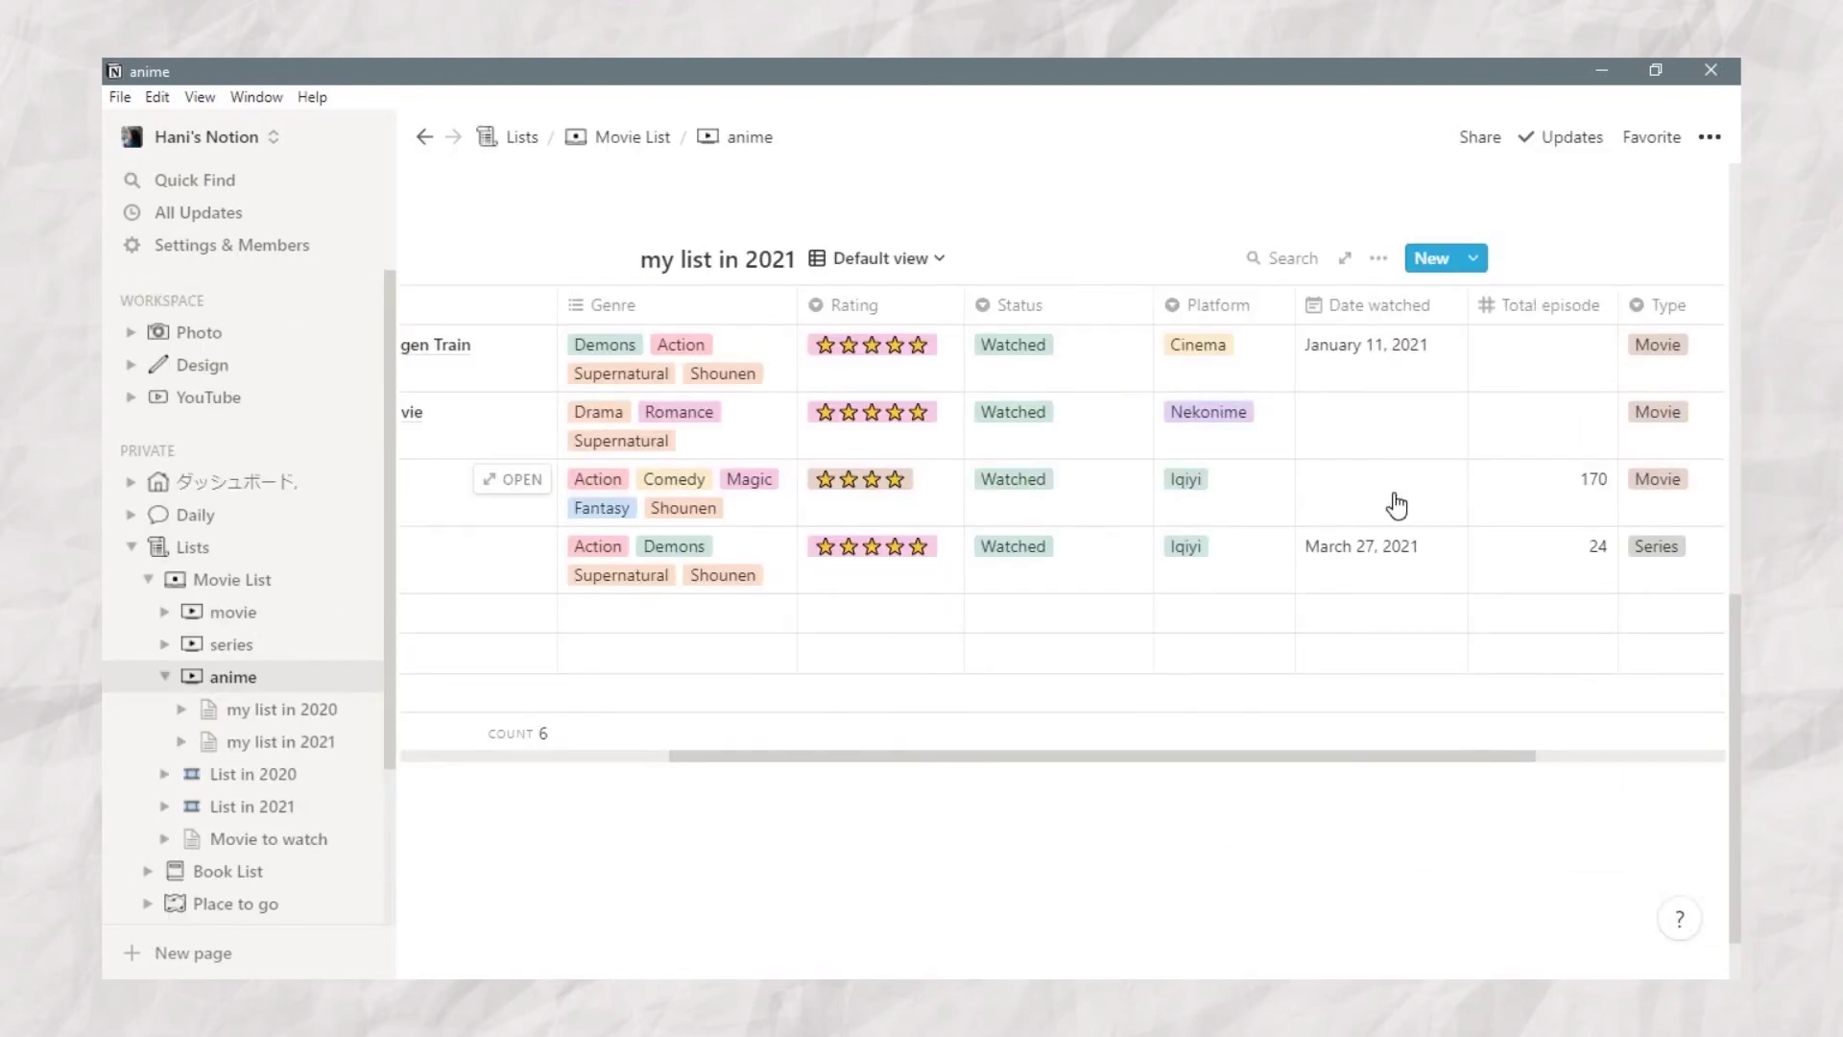
# Step: Set the Date watched of "Black Clover" in the anime "my list in 2021" table to March 30, 2021
pyautogui.click(1399, 495)
pyautogui.write('M')
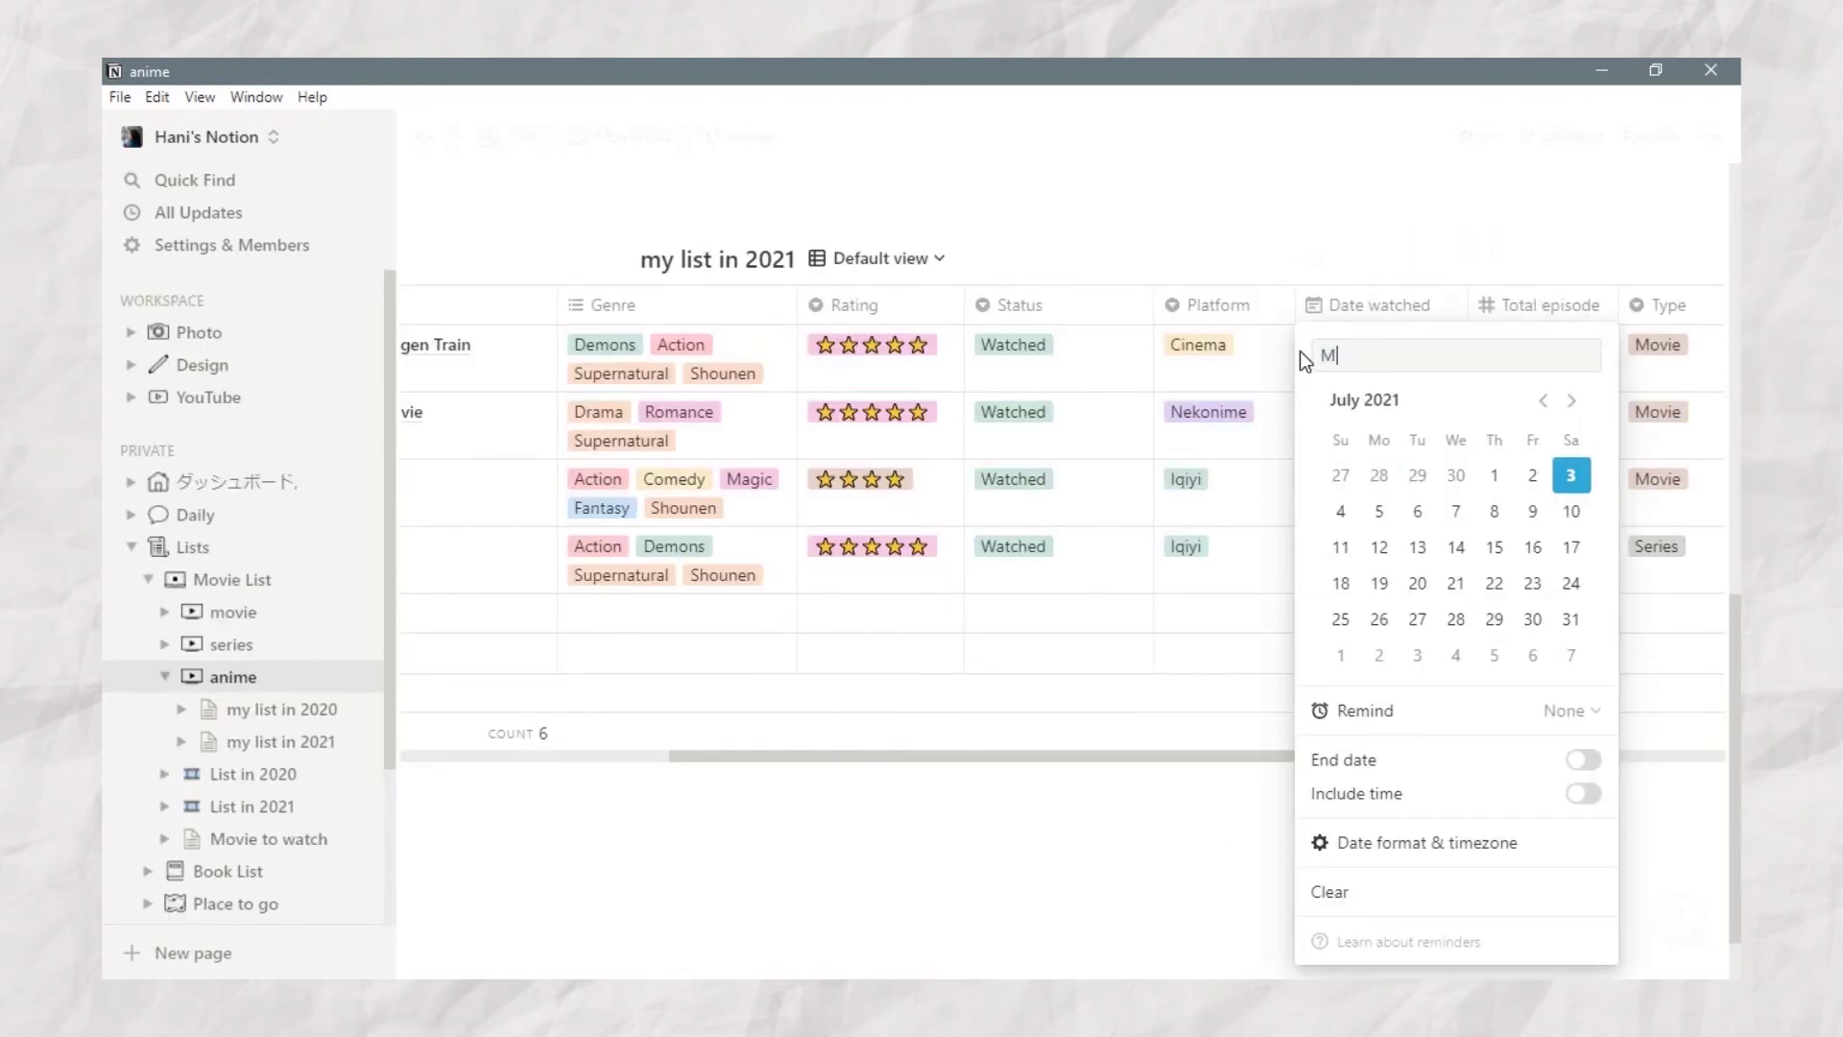
pyautogui.write('ar')
pyautogui.write(' 30, 2021')
pyautogui.click(1214, 785)
# Step: Title the fifth row of the anime 2021 table "Attack on Titan Final Part 1"
pyautogui.moveTo(1258, 758); pyautogui.dragTo(1078, 759)
pyautogui.click(653, 621)
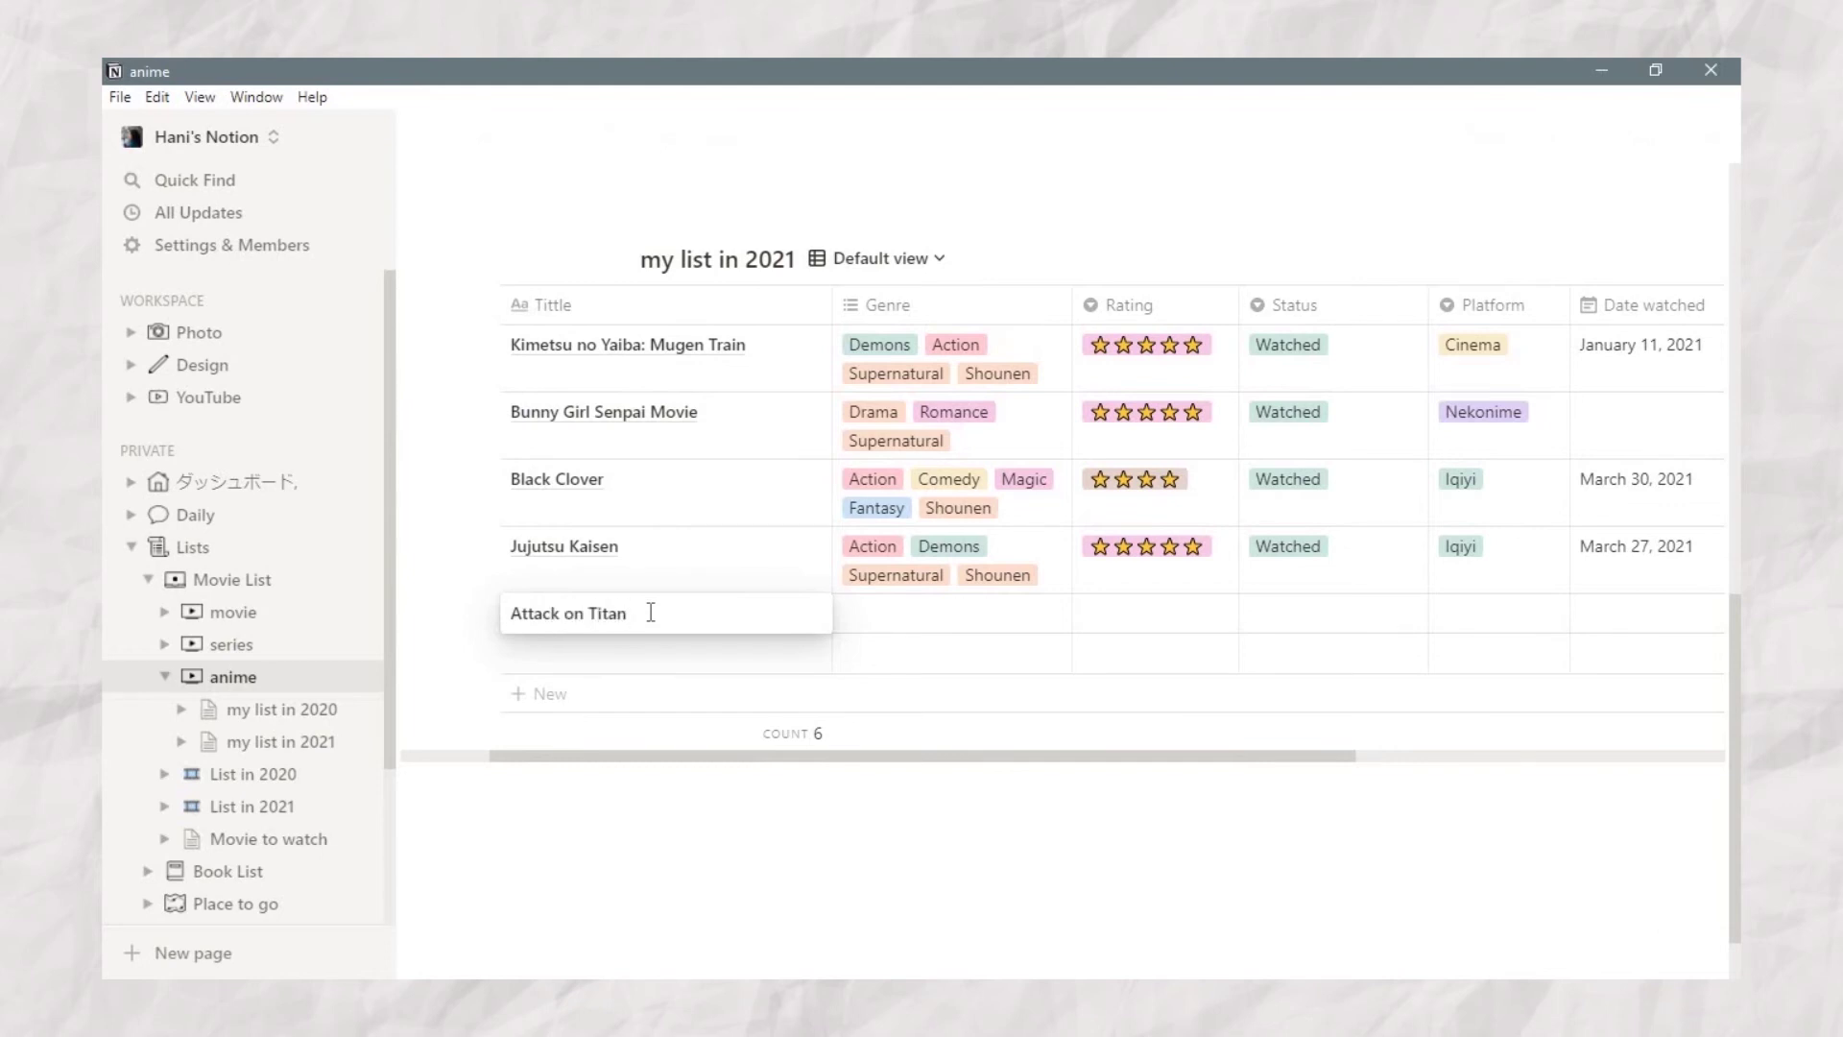
pyautogui.write('Attack on Titan Final Part 1')
pyautogui.press('Return')
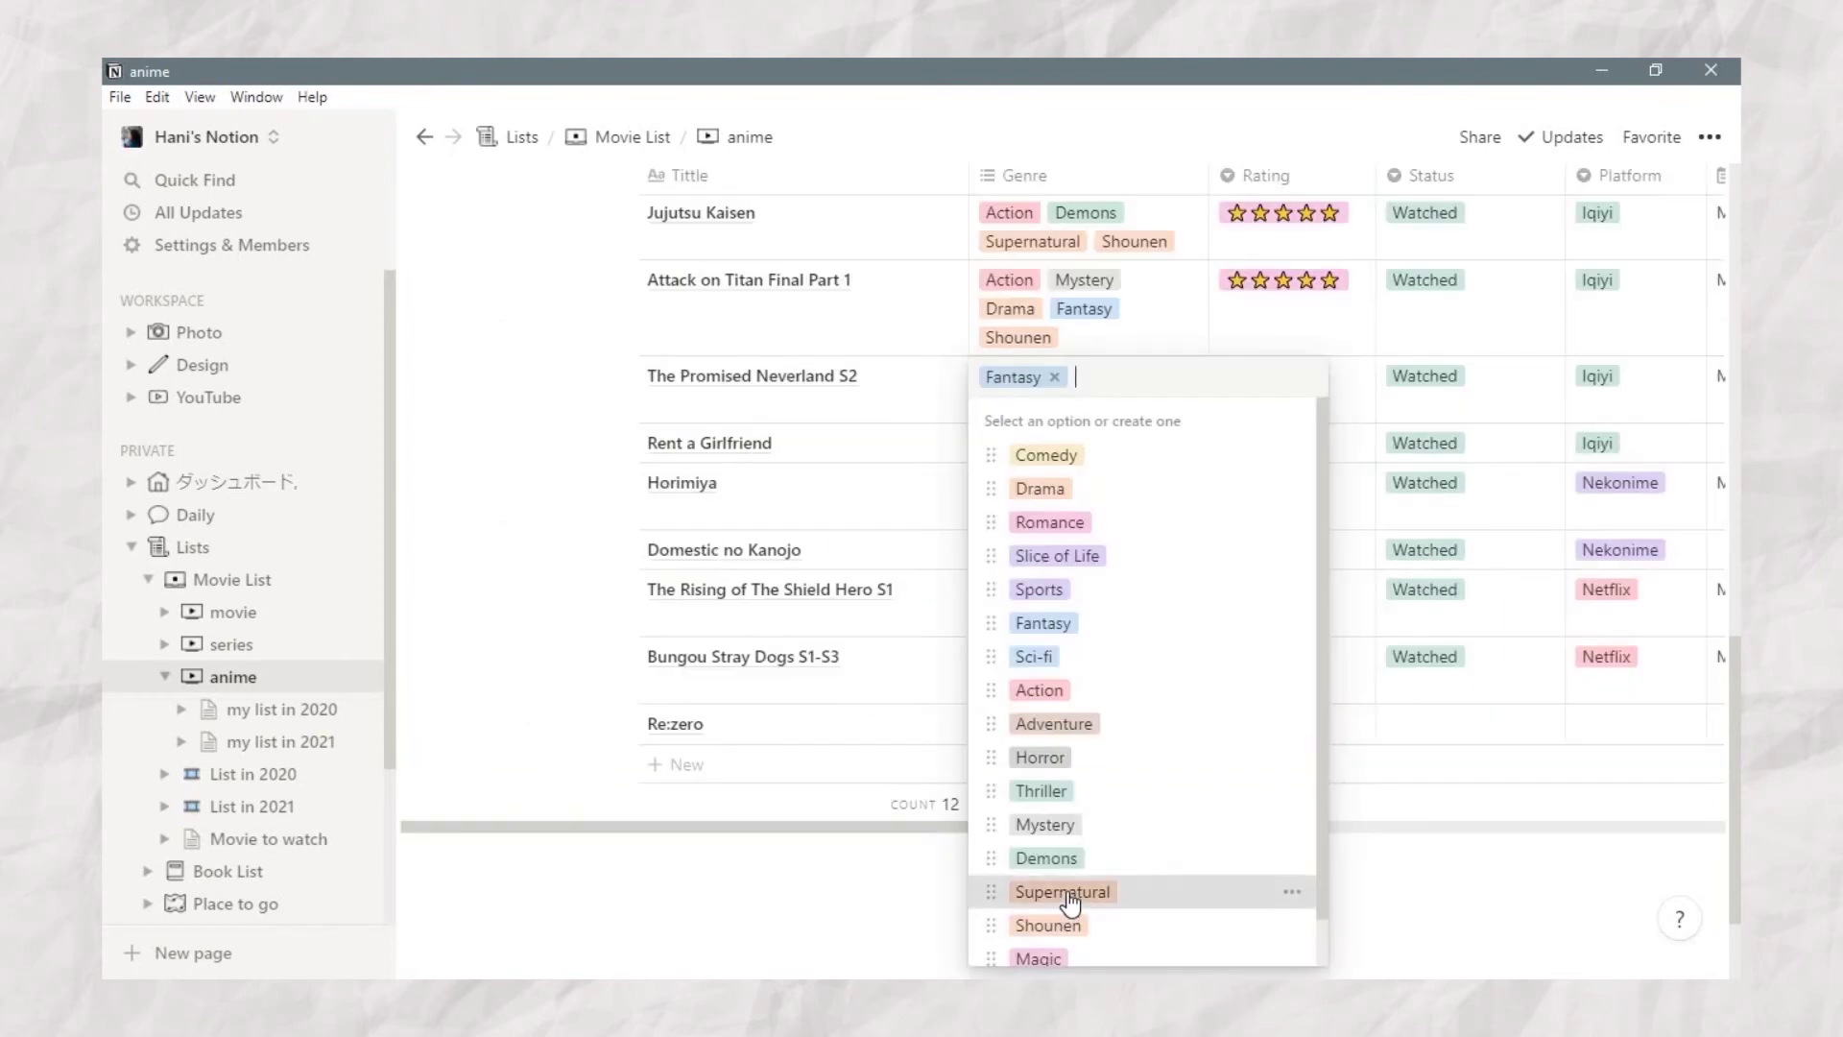
# Step: Add the Supernatural genre to "Re:zero" in the anime 2021 table and rate it four stars
pyautogui.click(1064, 893)
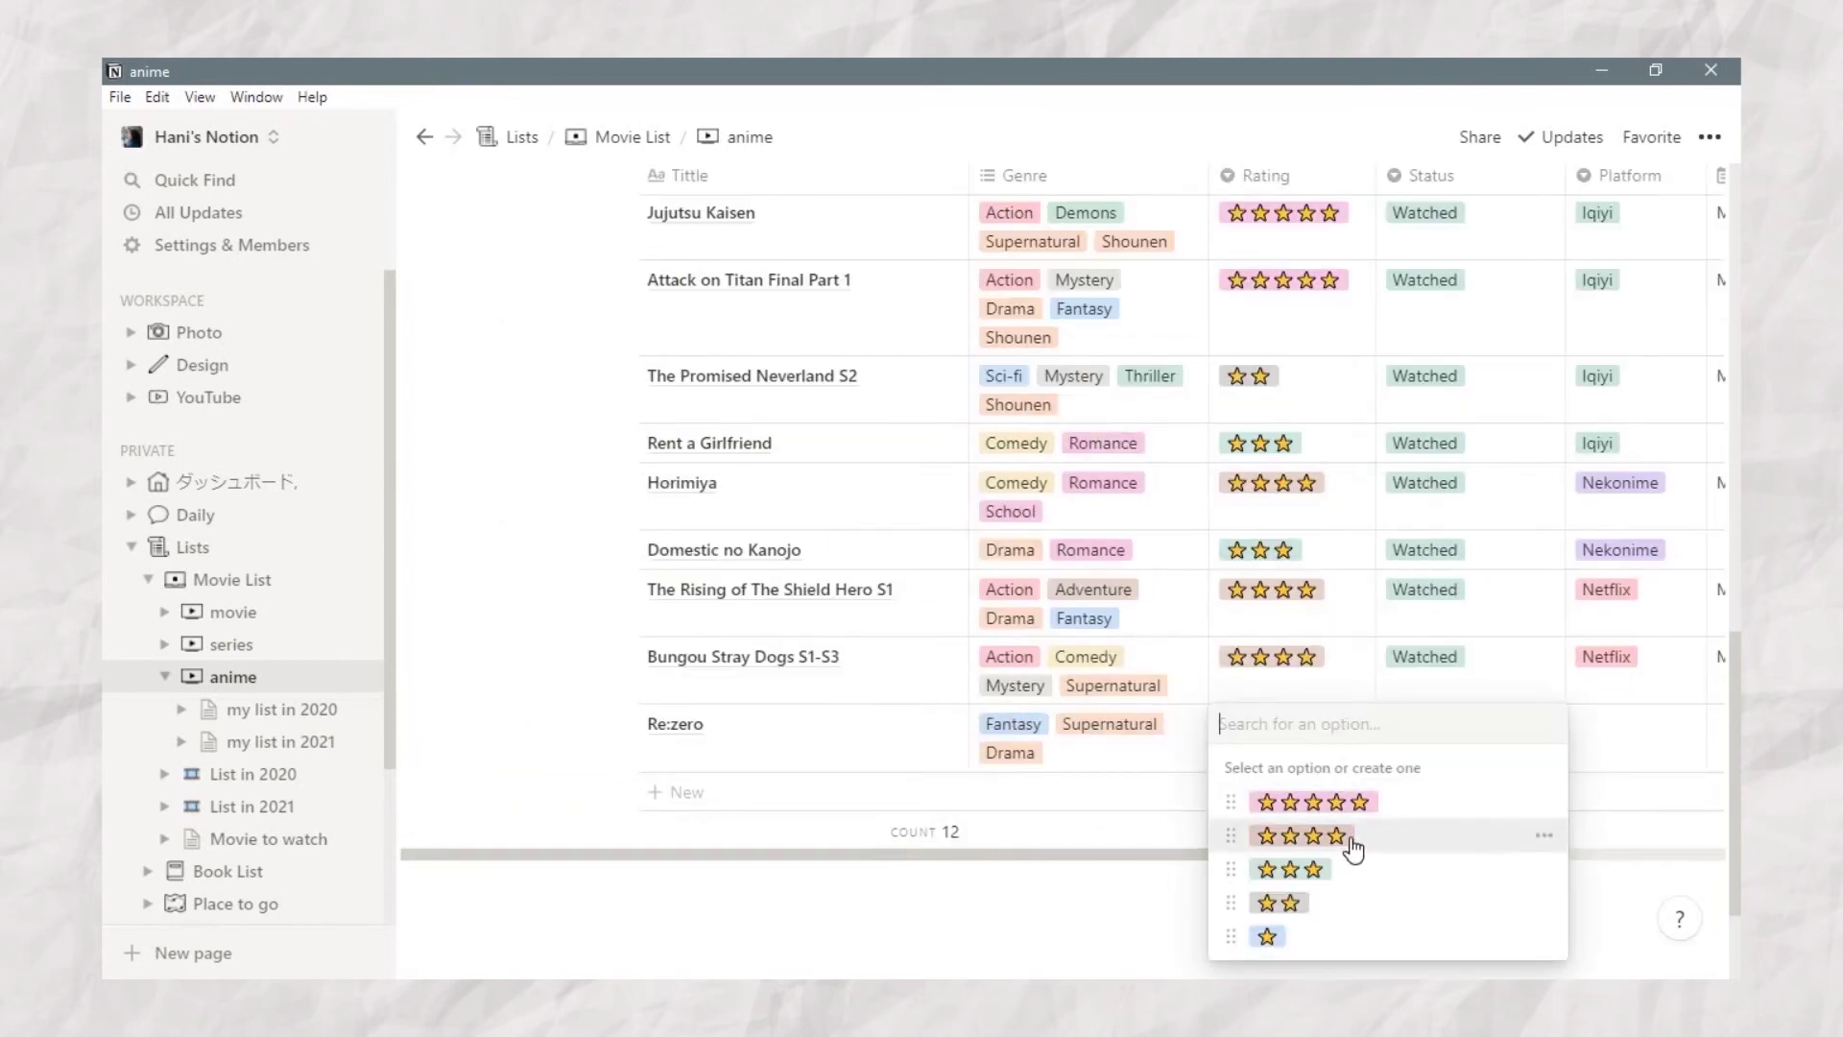
pyautogui.click(1363, 828)
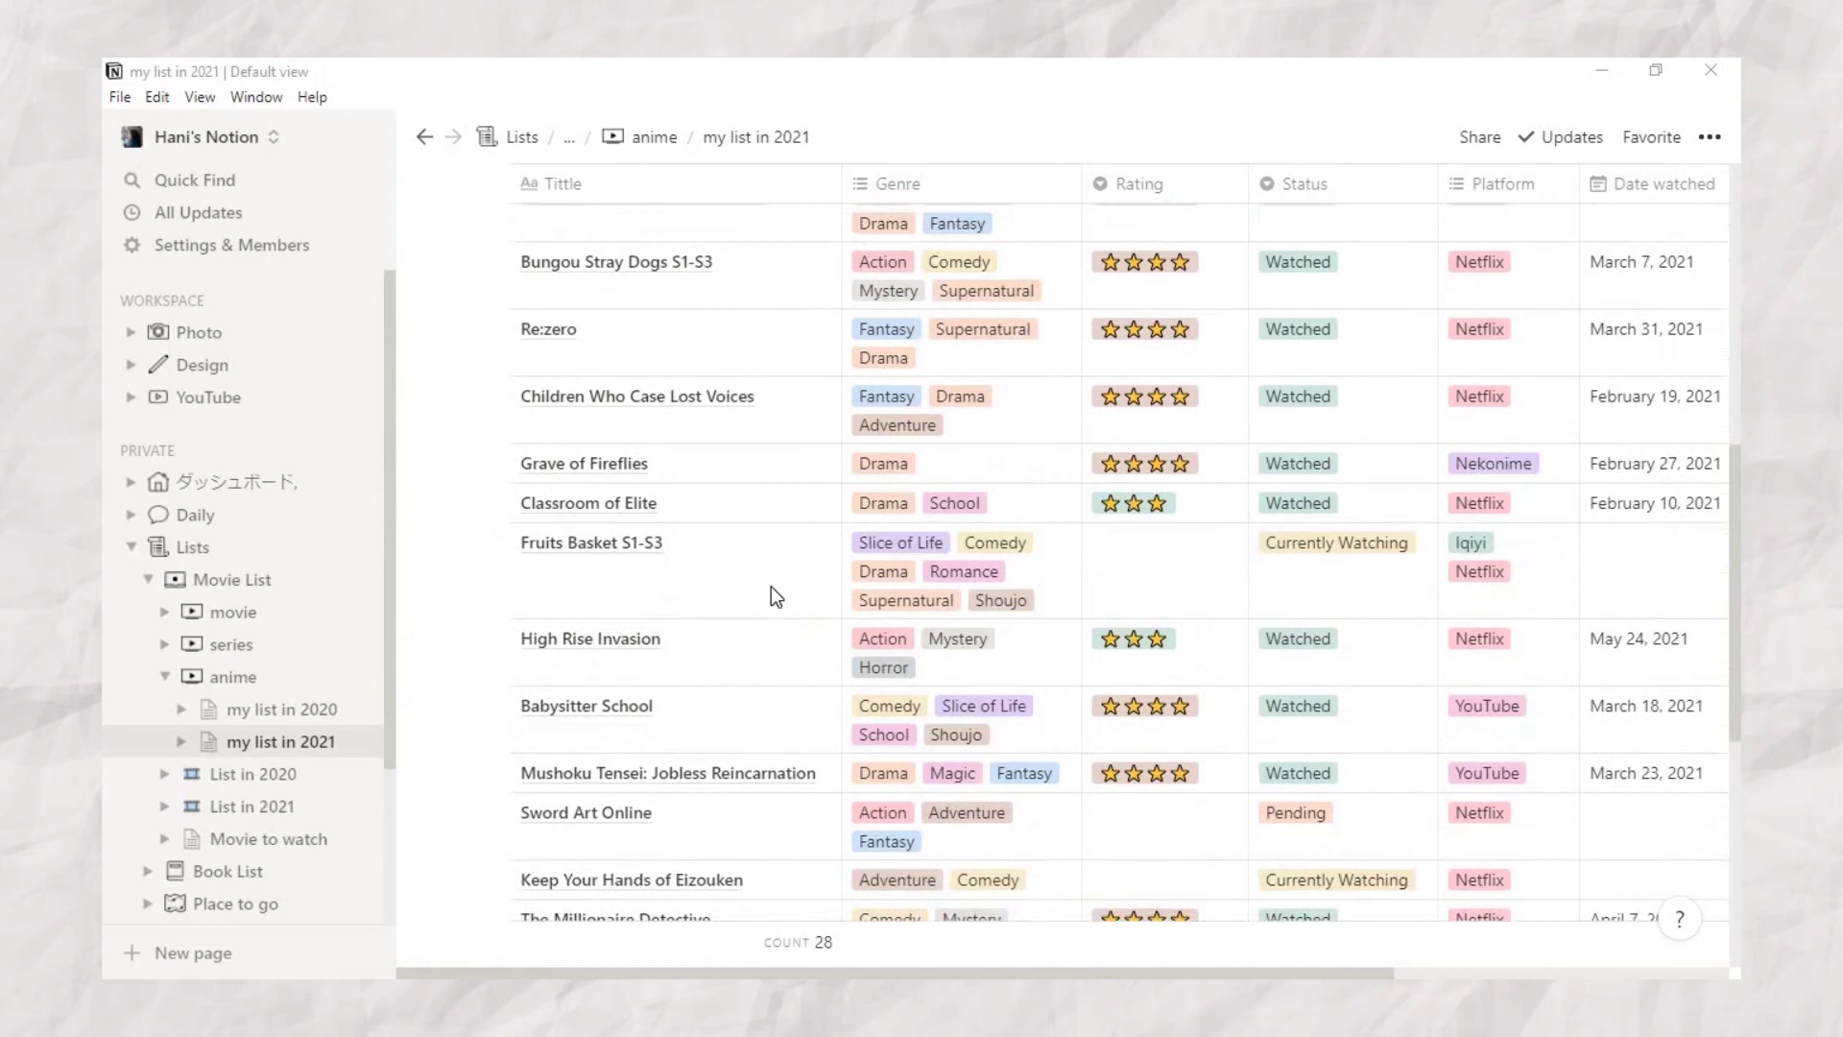
# Step: Switch the anime "my list in 2021" database to its gallery view and look through the cards
pyautogui.scroll(6, 770, 586)
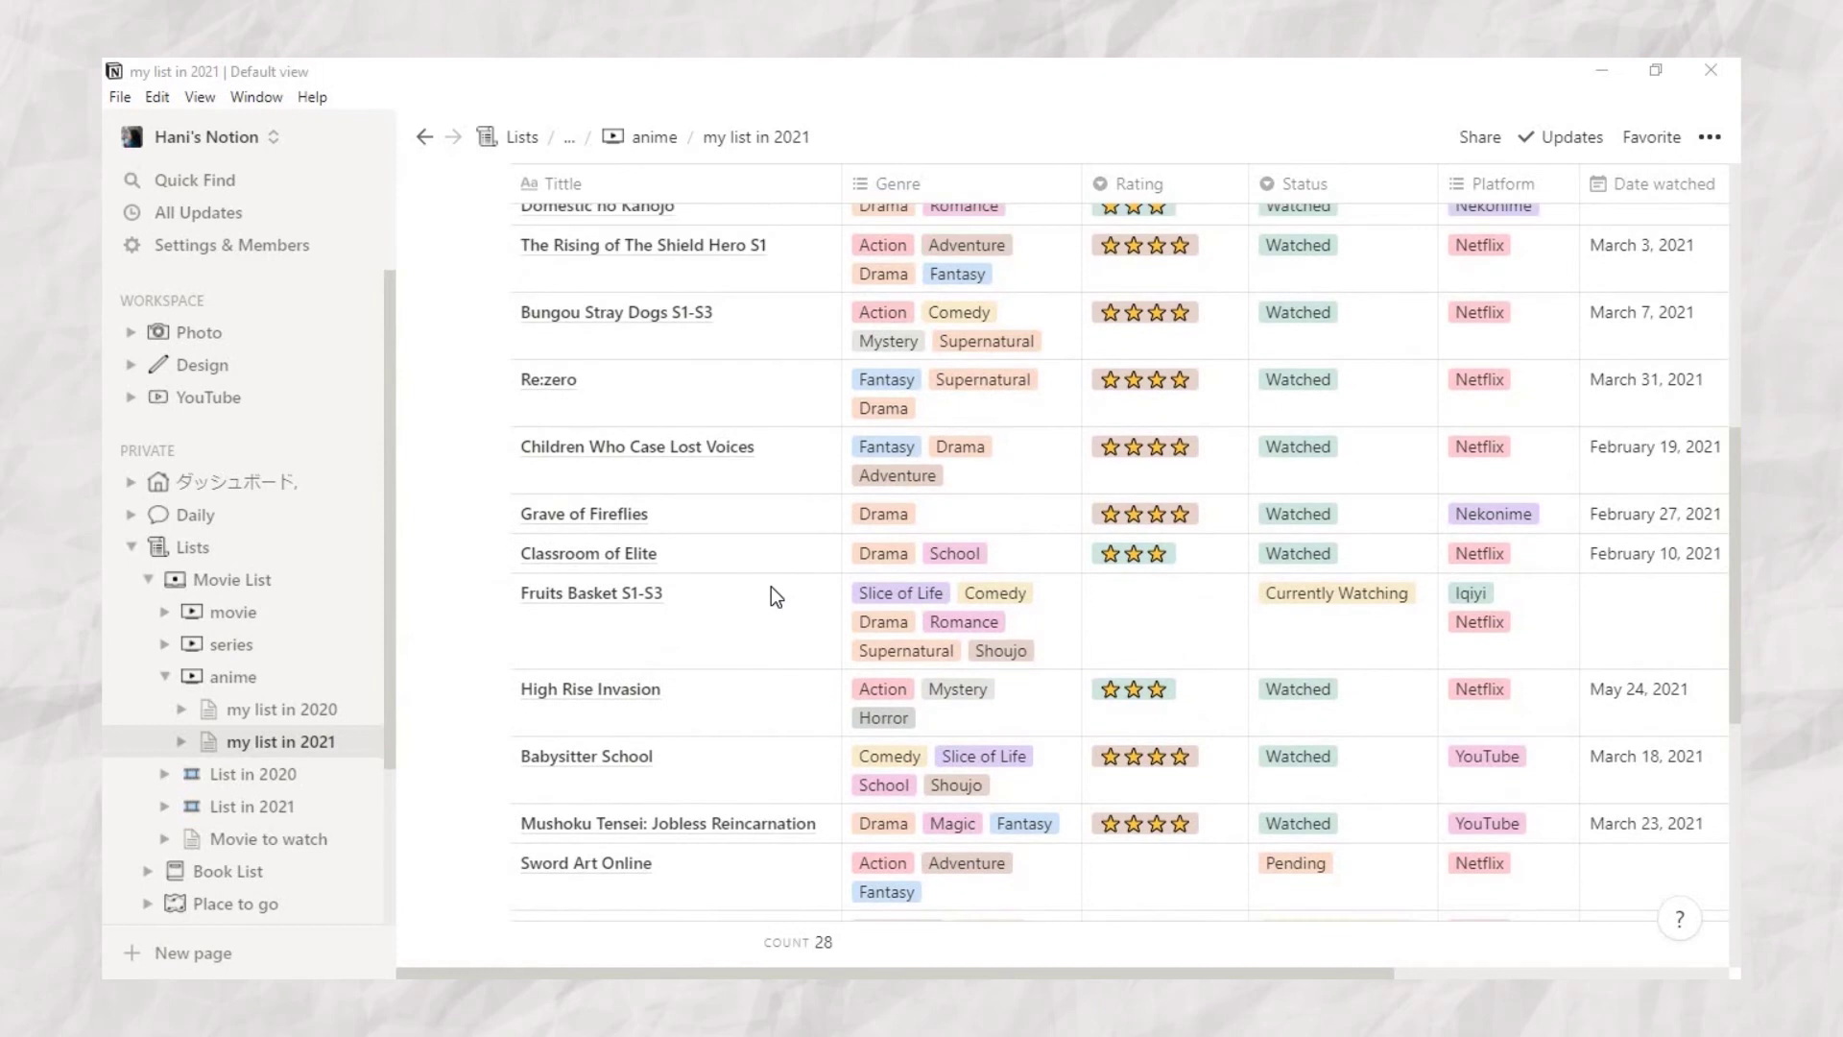
pyautogui.scroll(3, 770, 586)
pyautogui.click(614, 302)
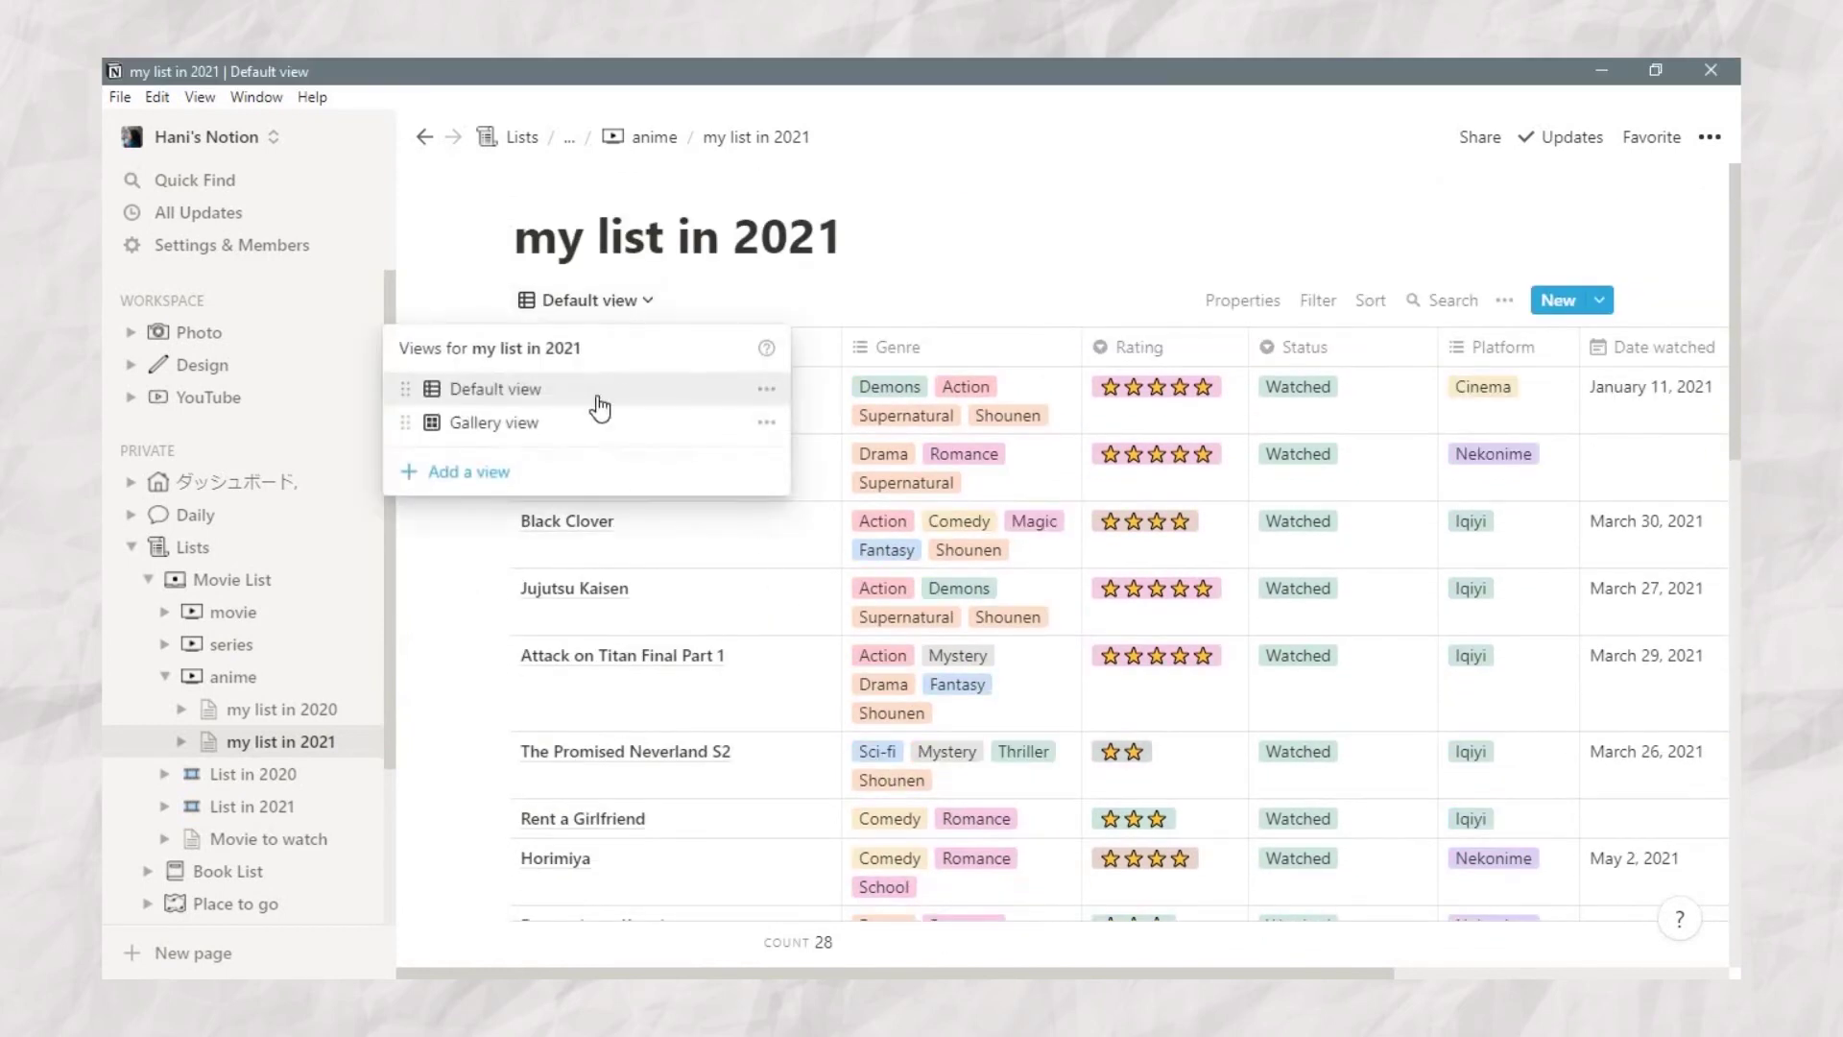
pyautogui.click(515, 425)
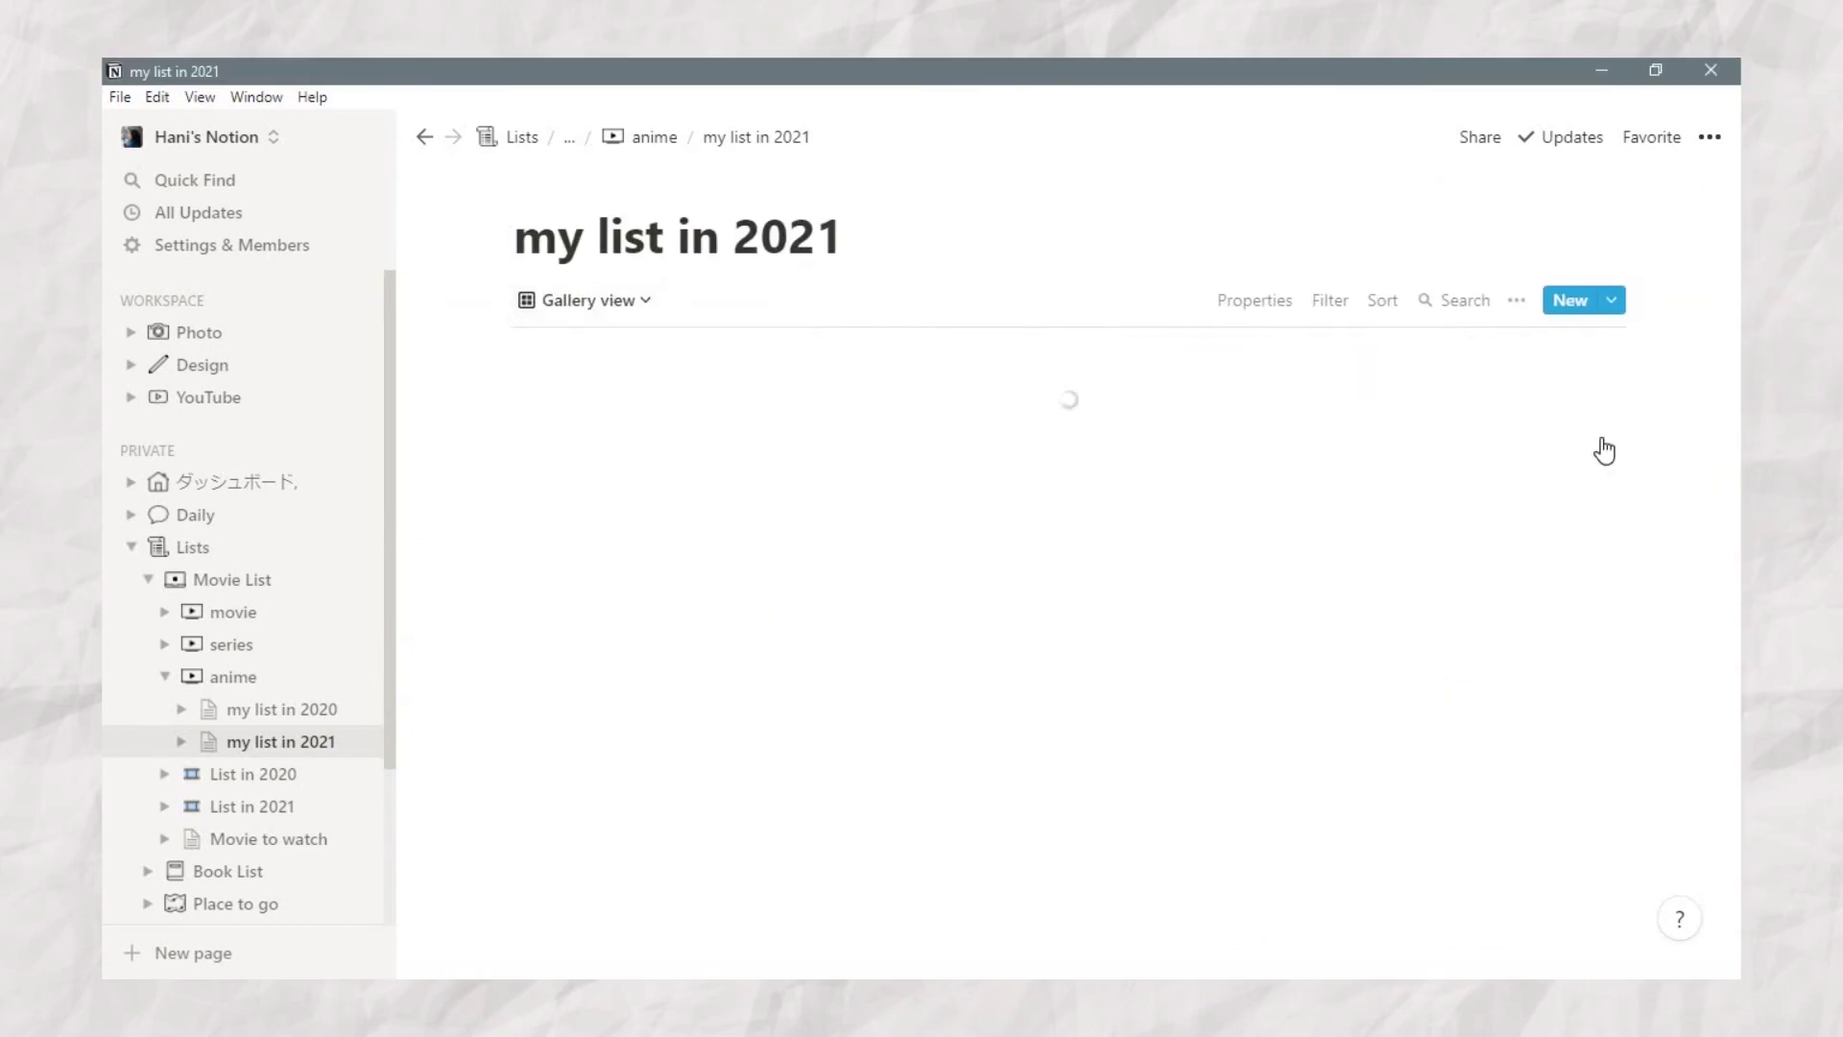
pyautogui.scroll(-8, 1633, 461)
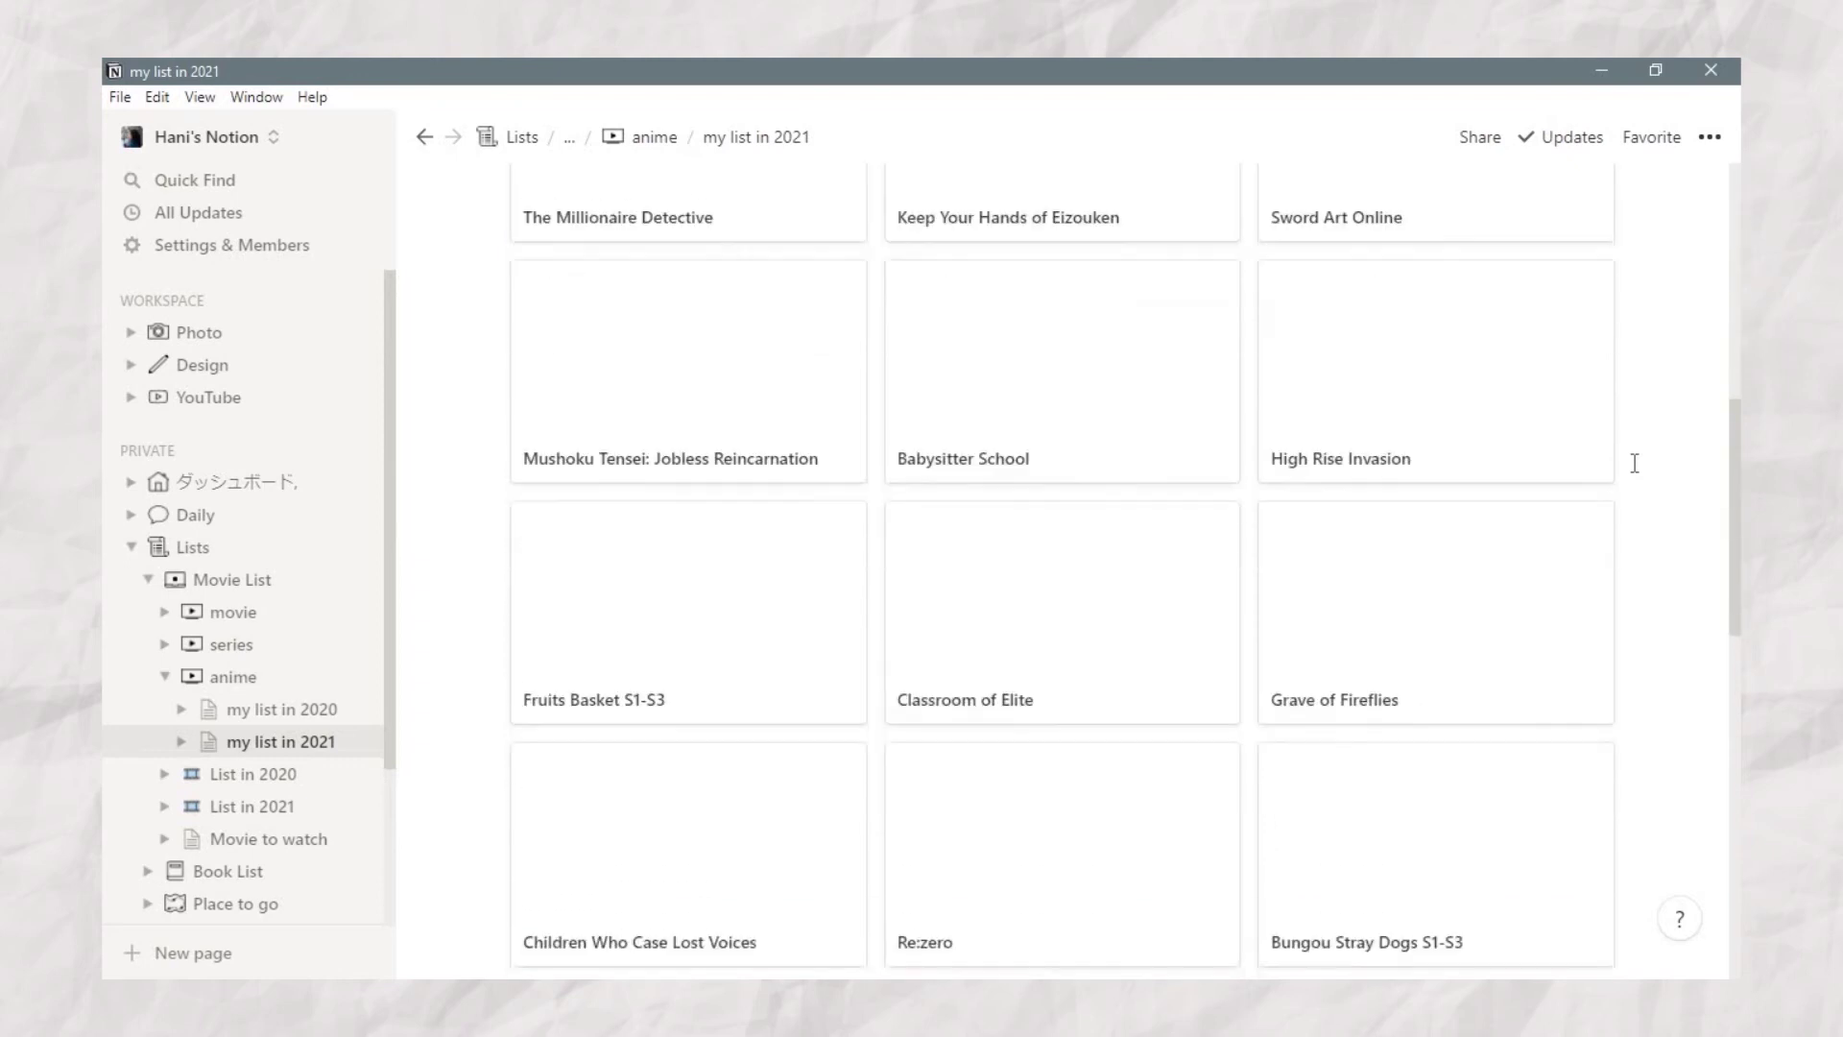
pyautogui.scroll(-5, 1633, 460)
pyautogui.scroll(10, 1633, 461)
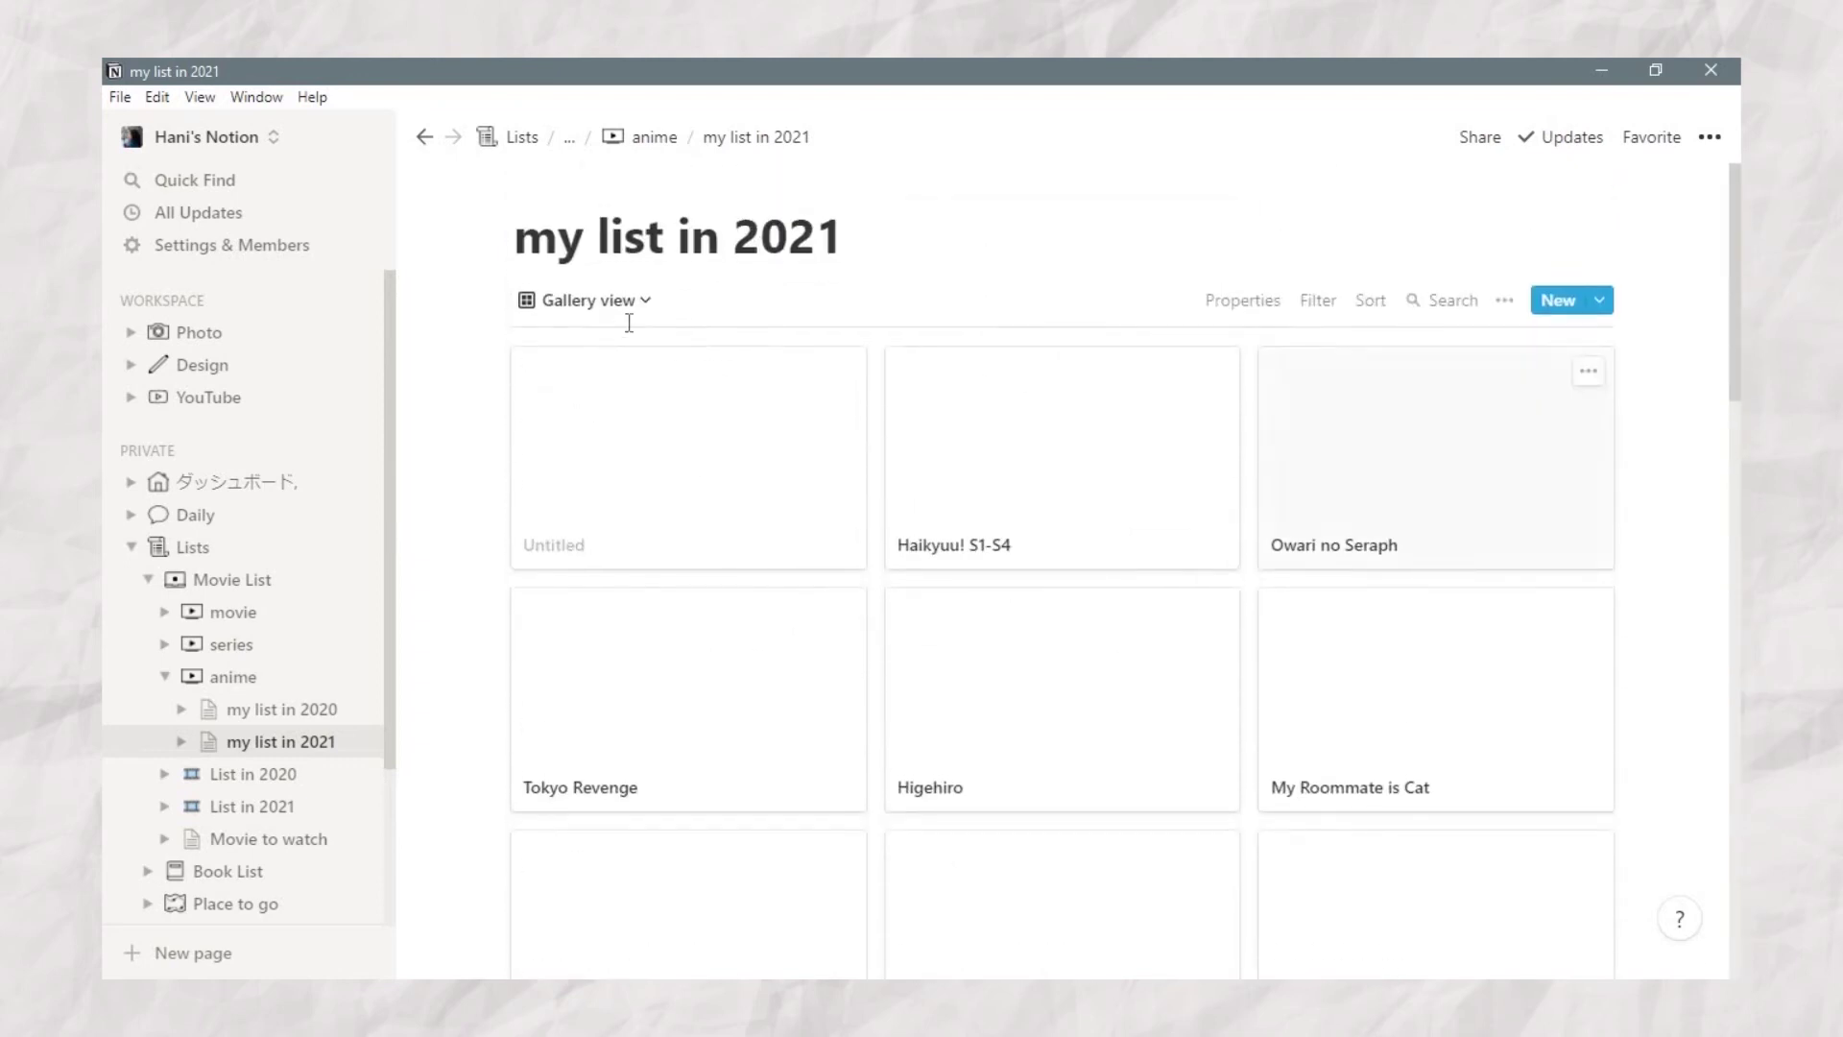
# Step: Create a new table view for the anime "my list in 2021" database
pyautogui.click(631, 306)
pyautogui.click(609, 475)
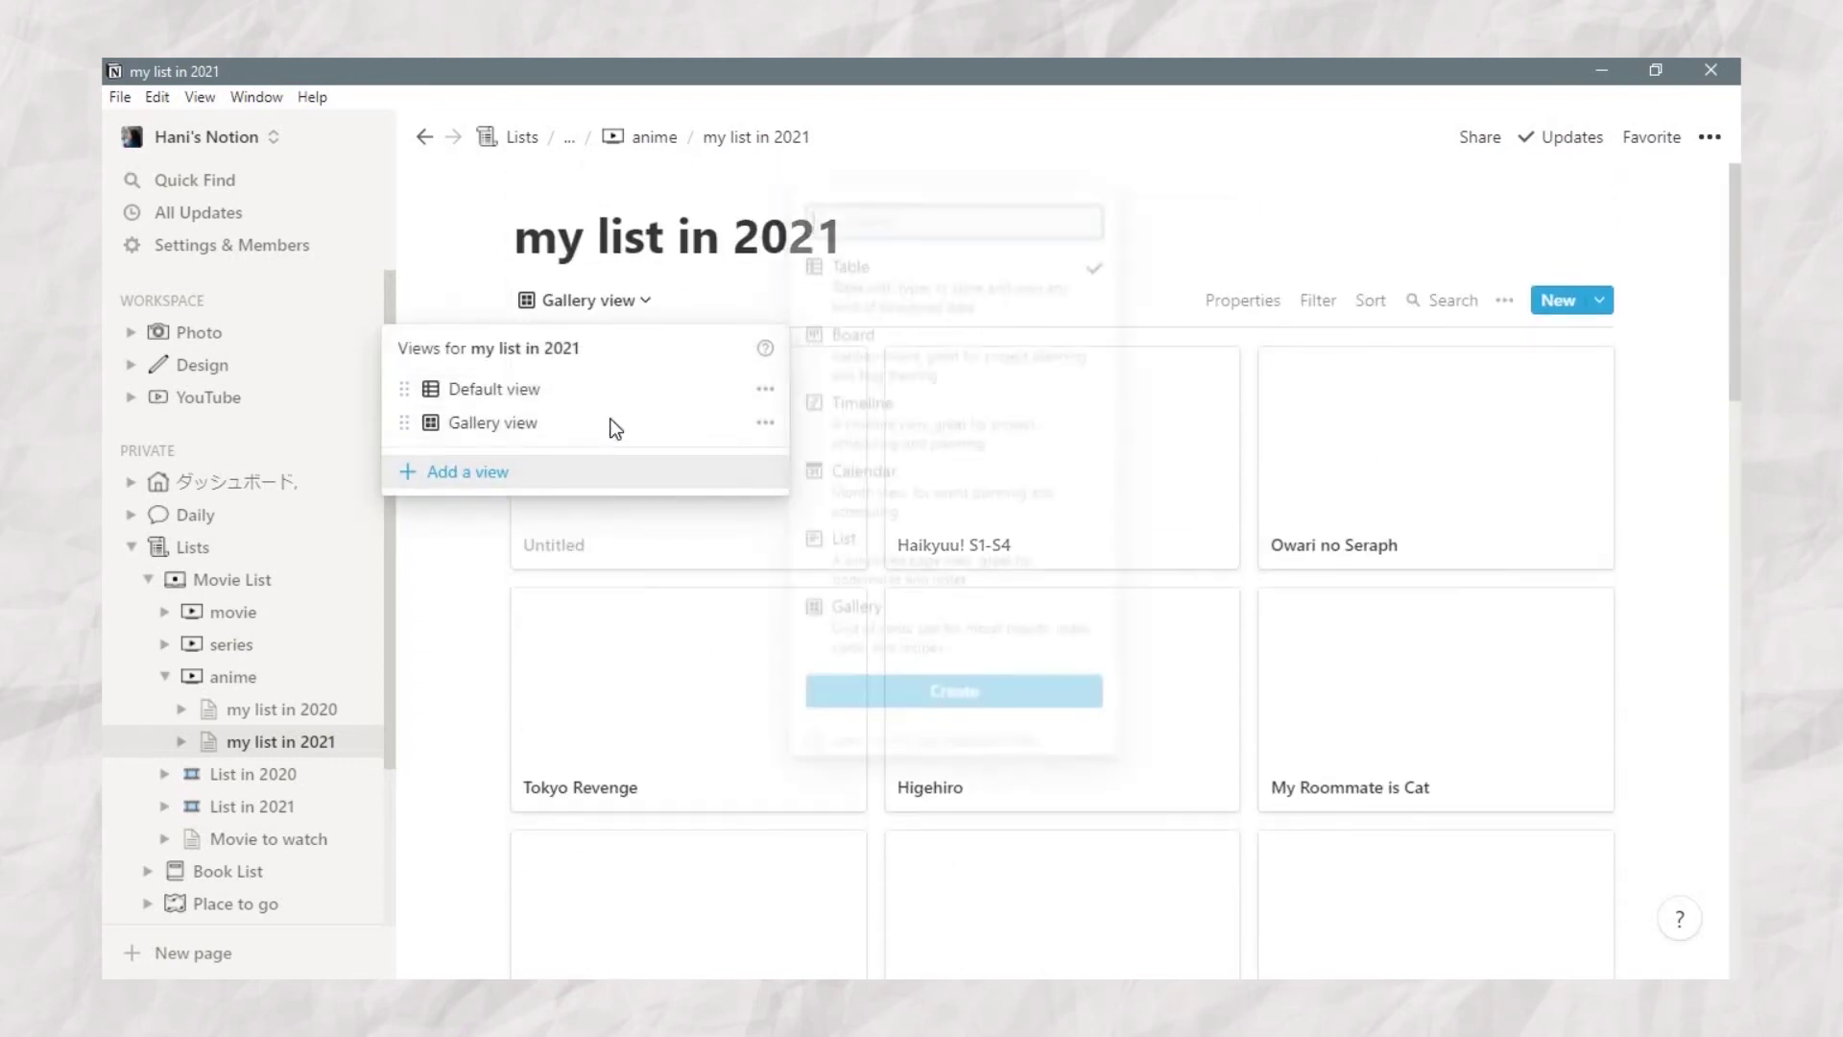
pyautogui.click(1003, 698)
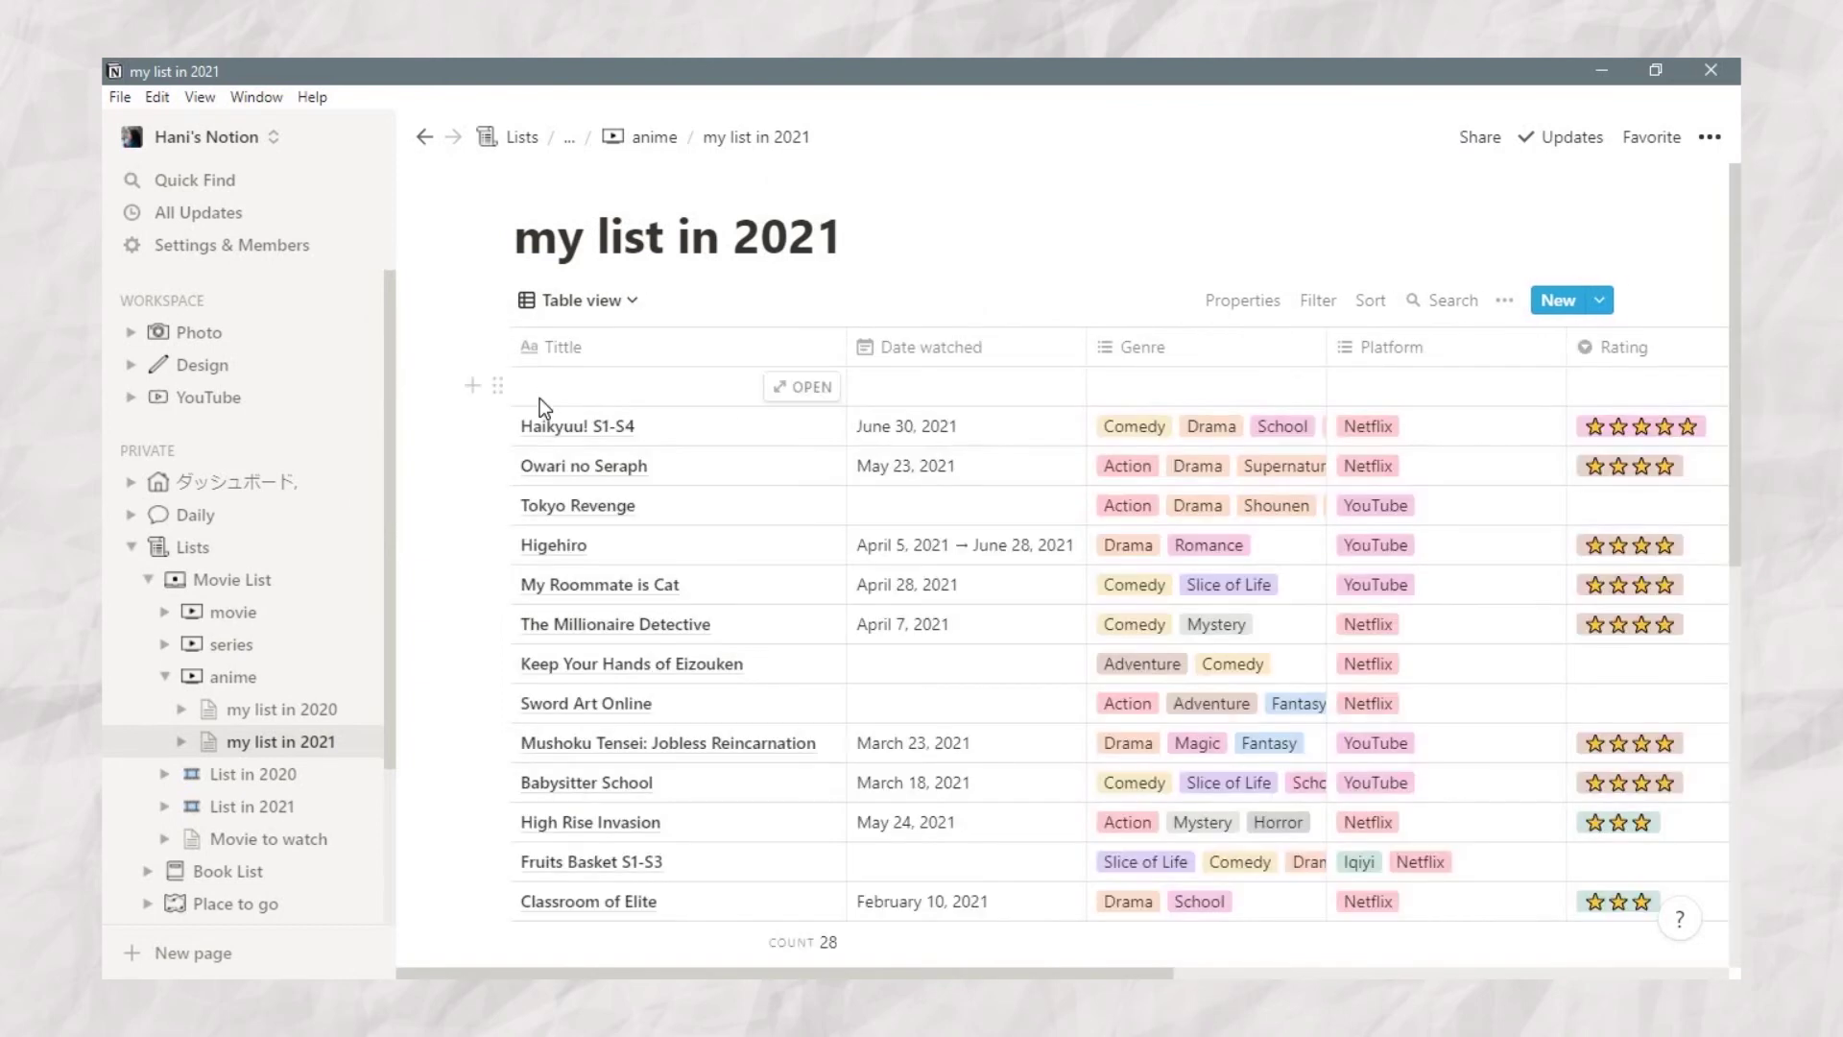
# Step: Delete the untitled first row from the anime 2021 table view and look over the remaining entries
pyautogui.click(498, 387)
pyautogui.click(401, 322)
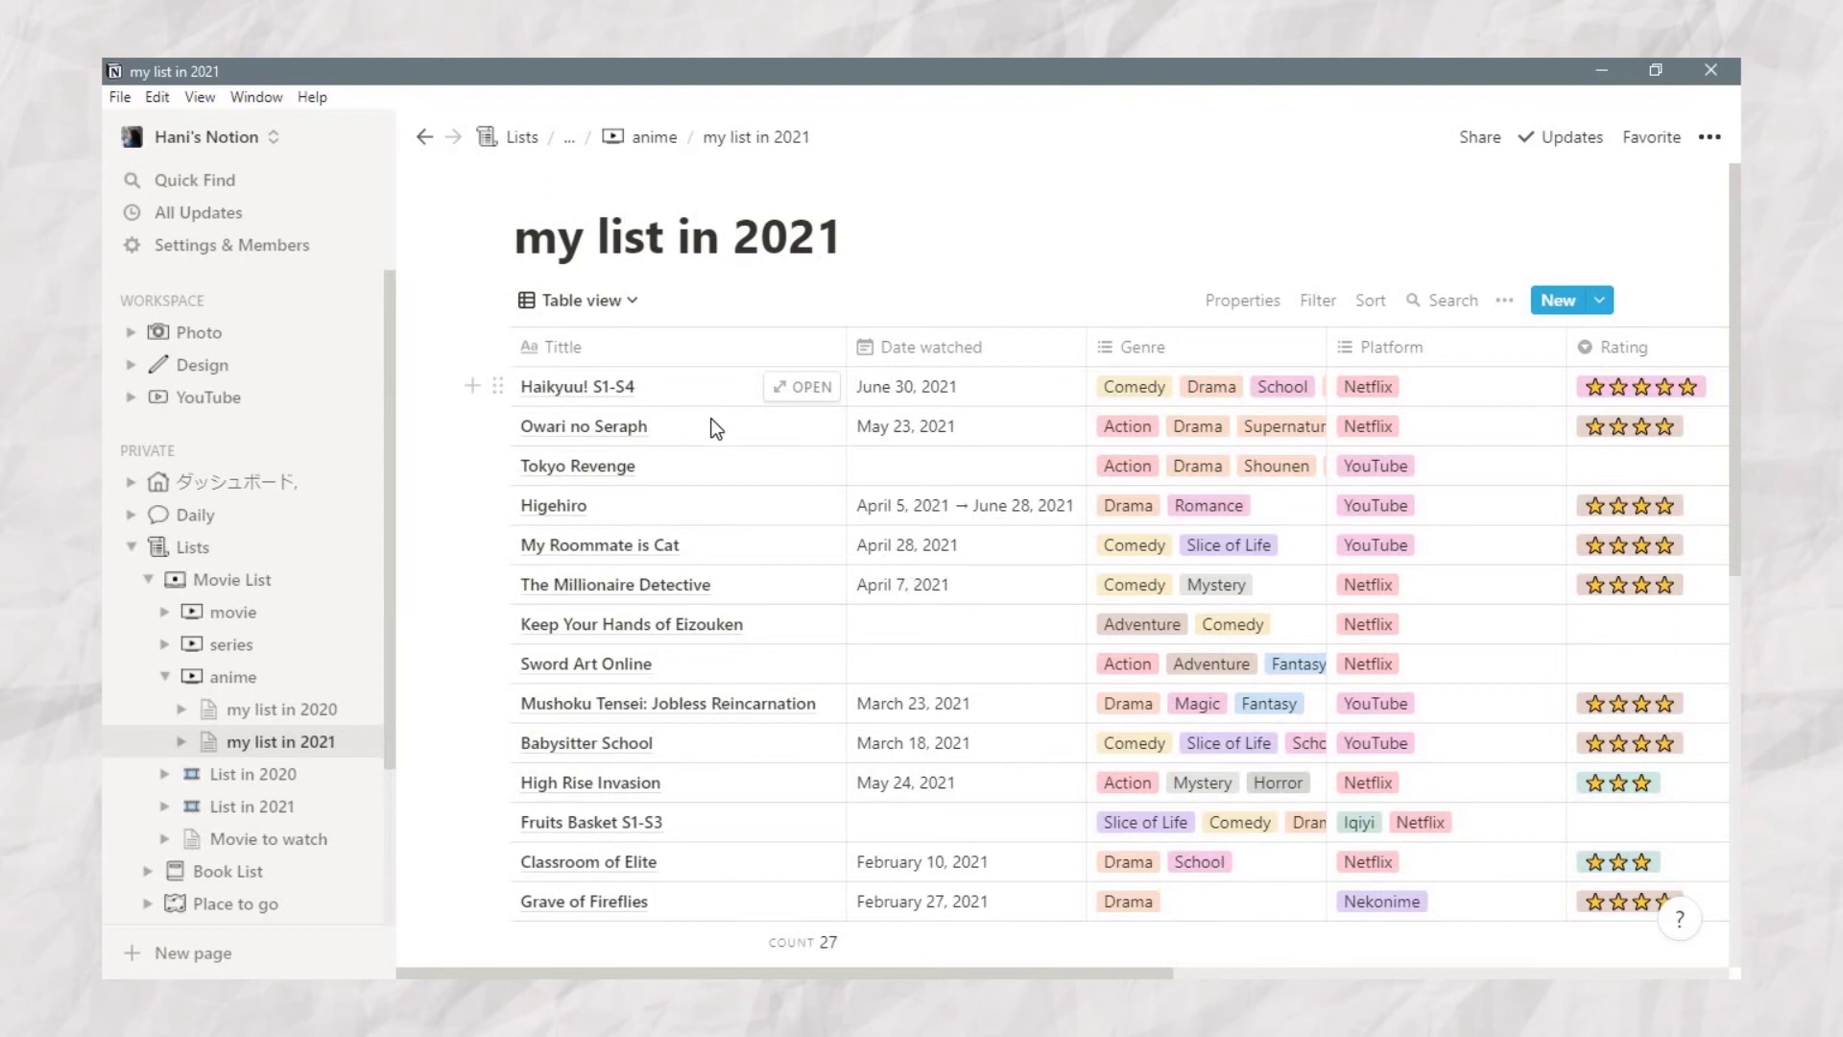
pyautogui.scroll(-4, 712, 480)
pyautogui.scroll(-5, 712, 541)
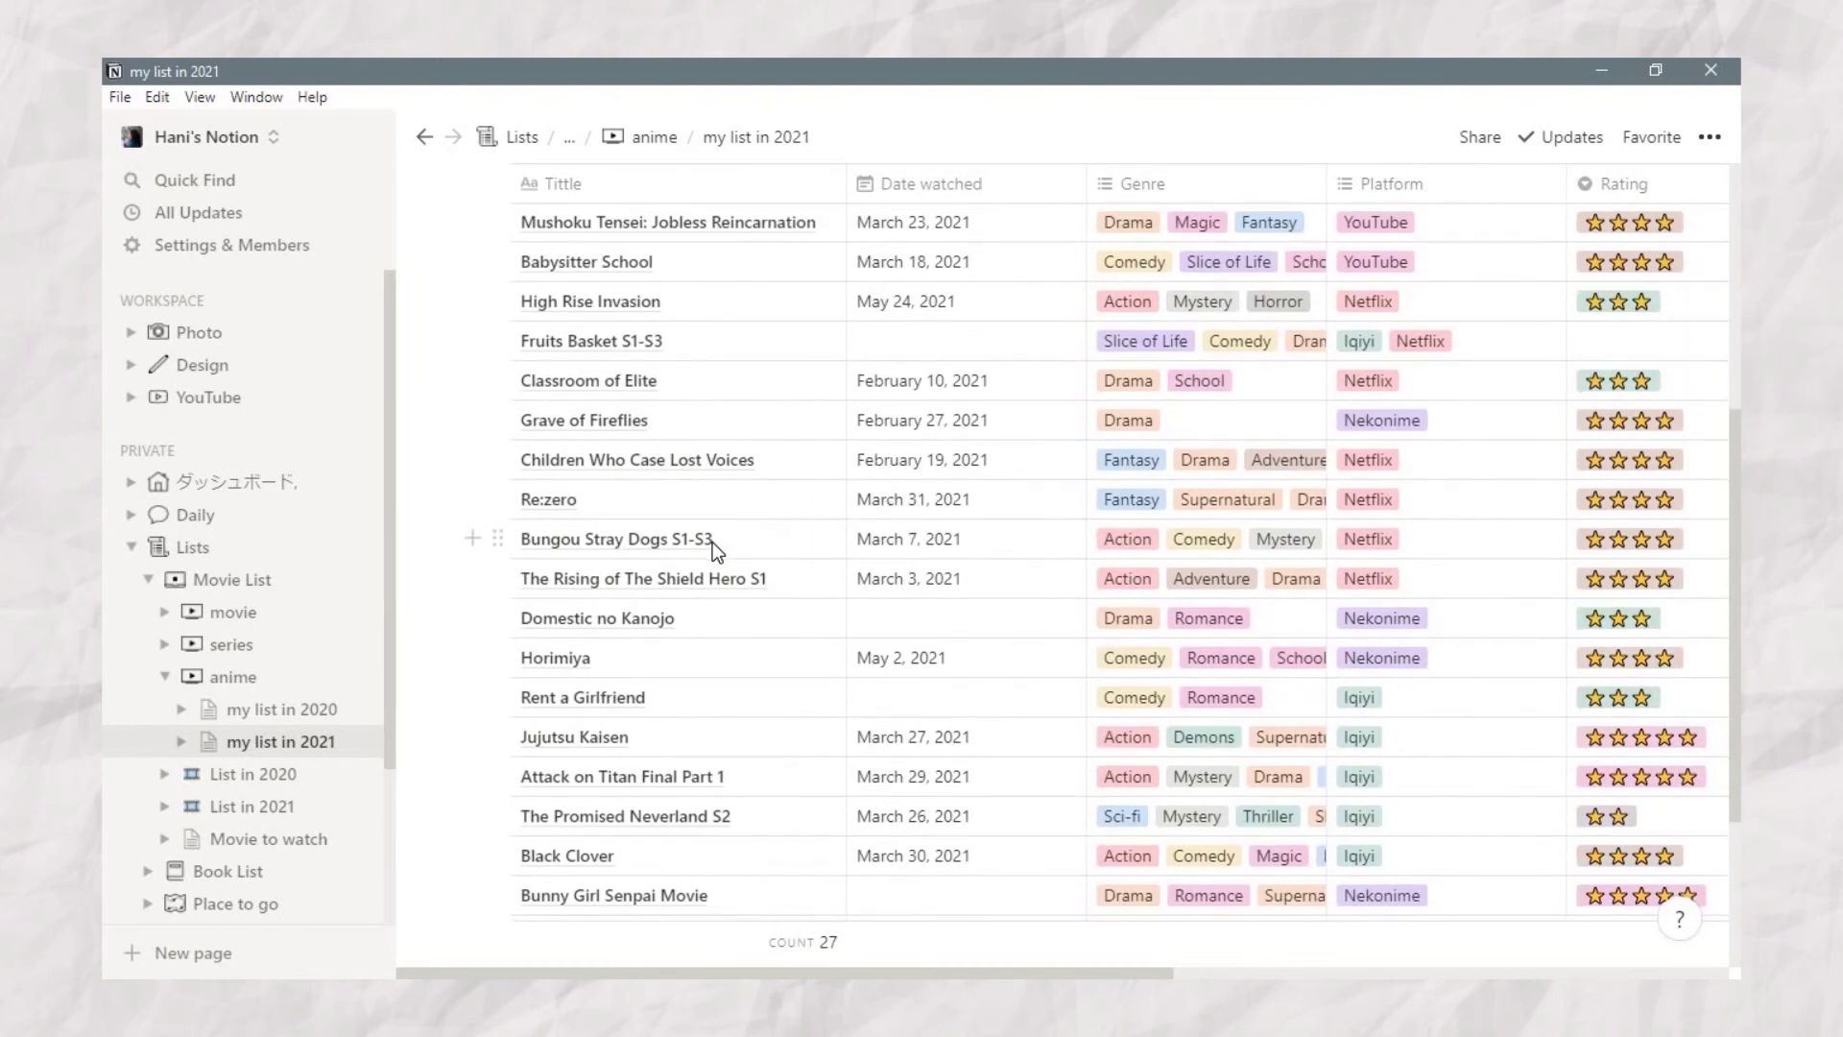
# Step: Return to the anime page, add a cover and replace it with an image uploaded from the computer
pyautogui.hotkey('ctrl', '[')
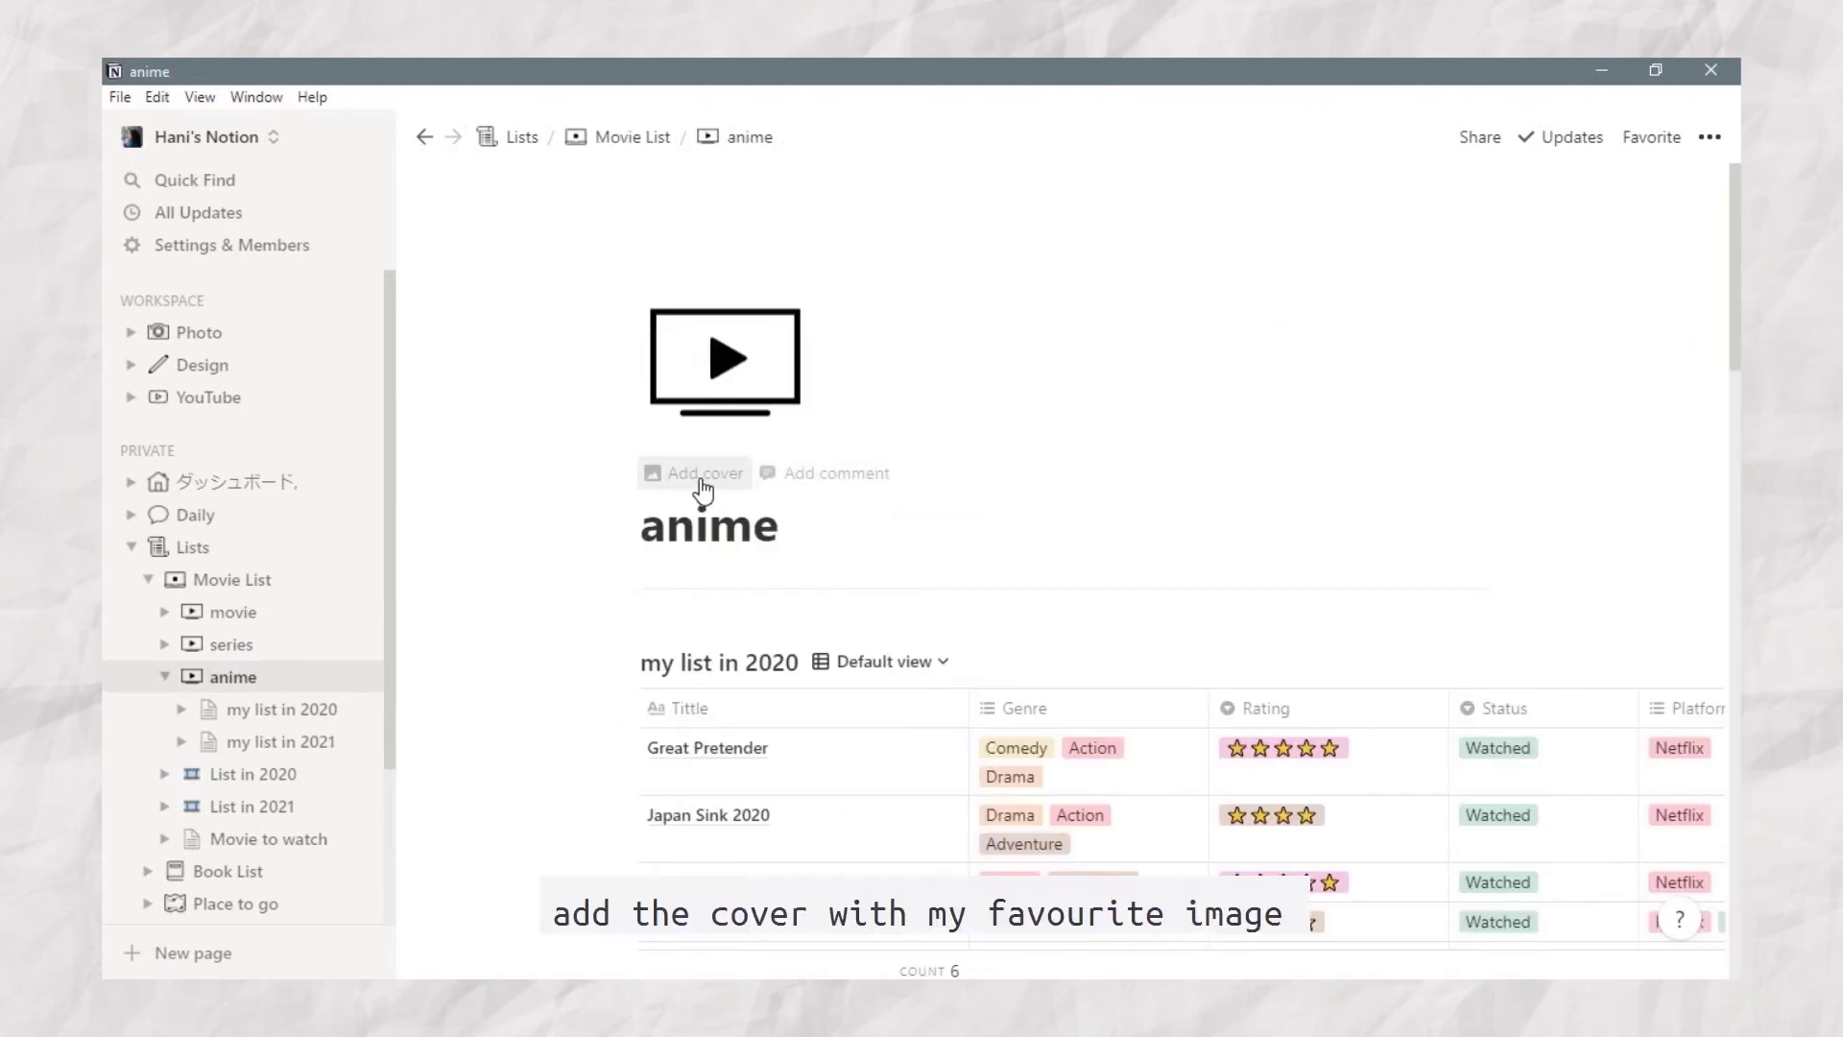
pyautogui.click(704, 476)
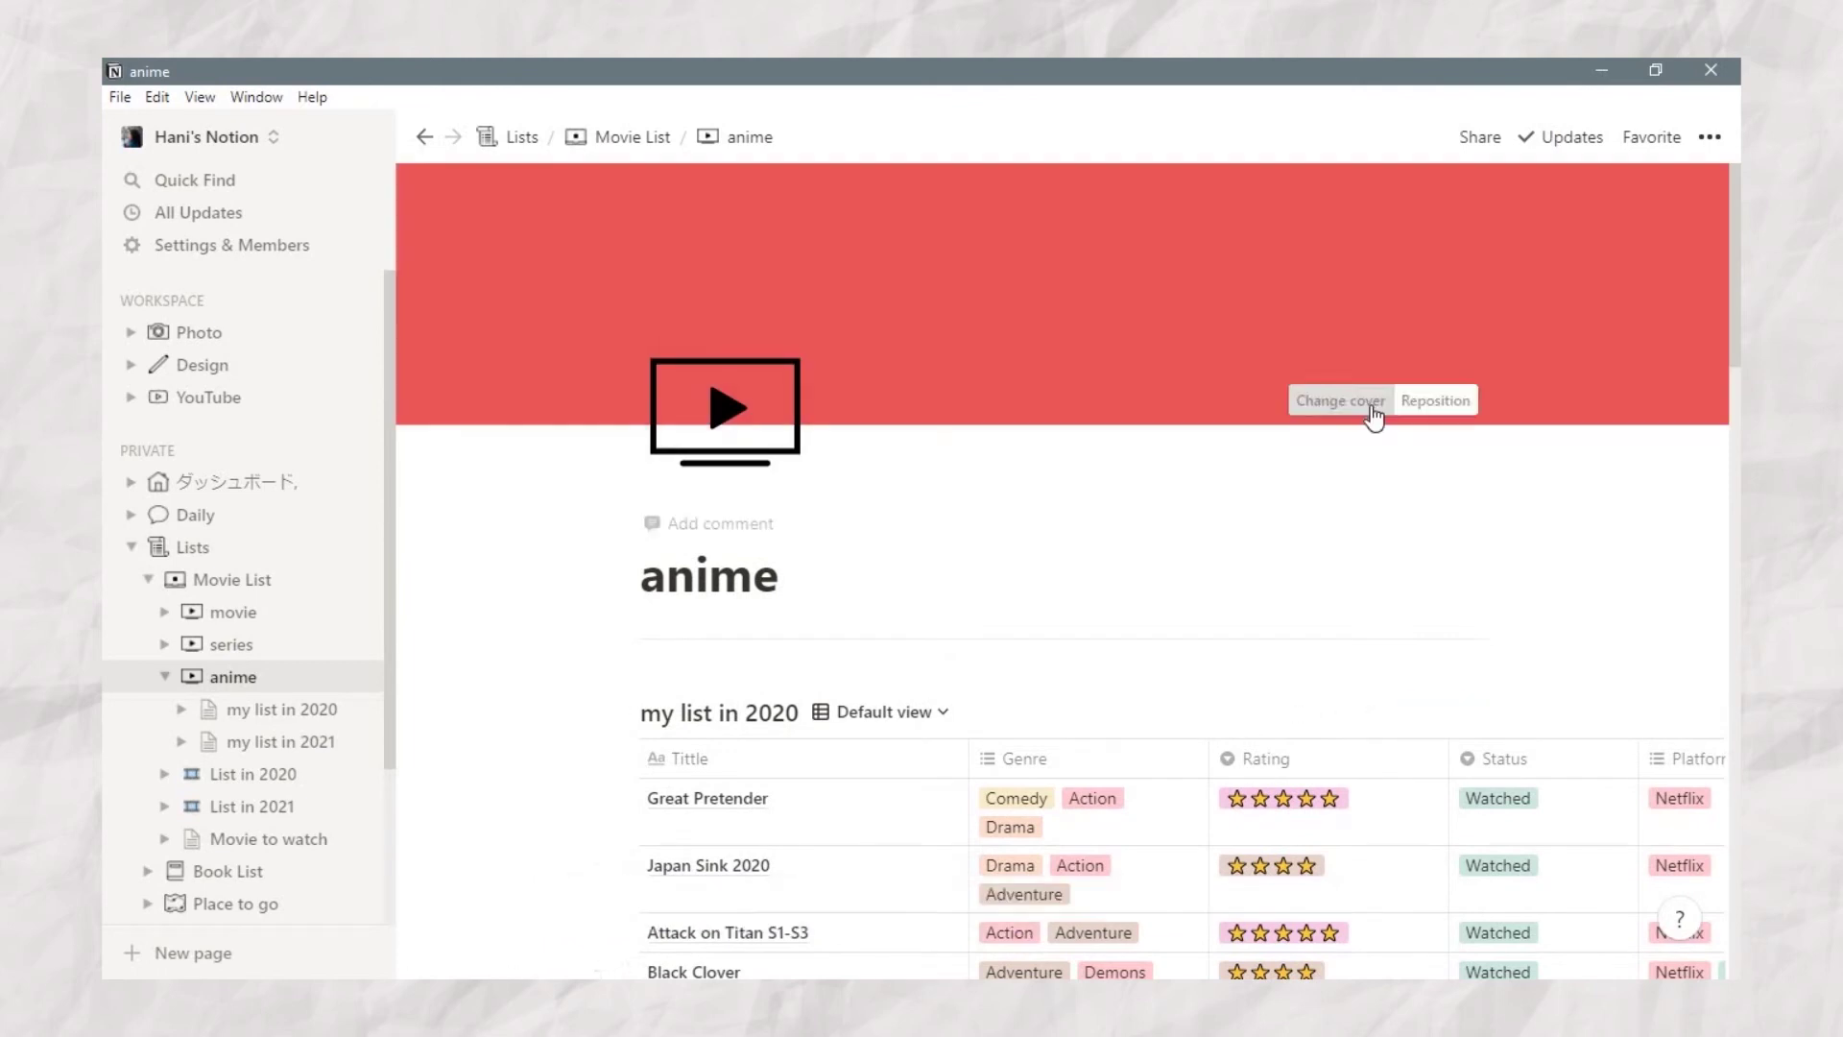
pyautogui.click(1347, 409)
pyautogui.click(1132, 443)
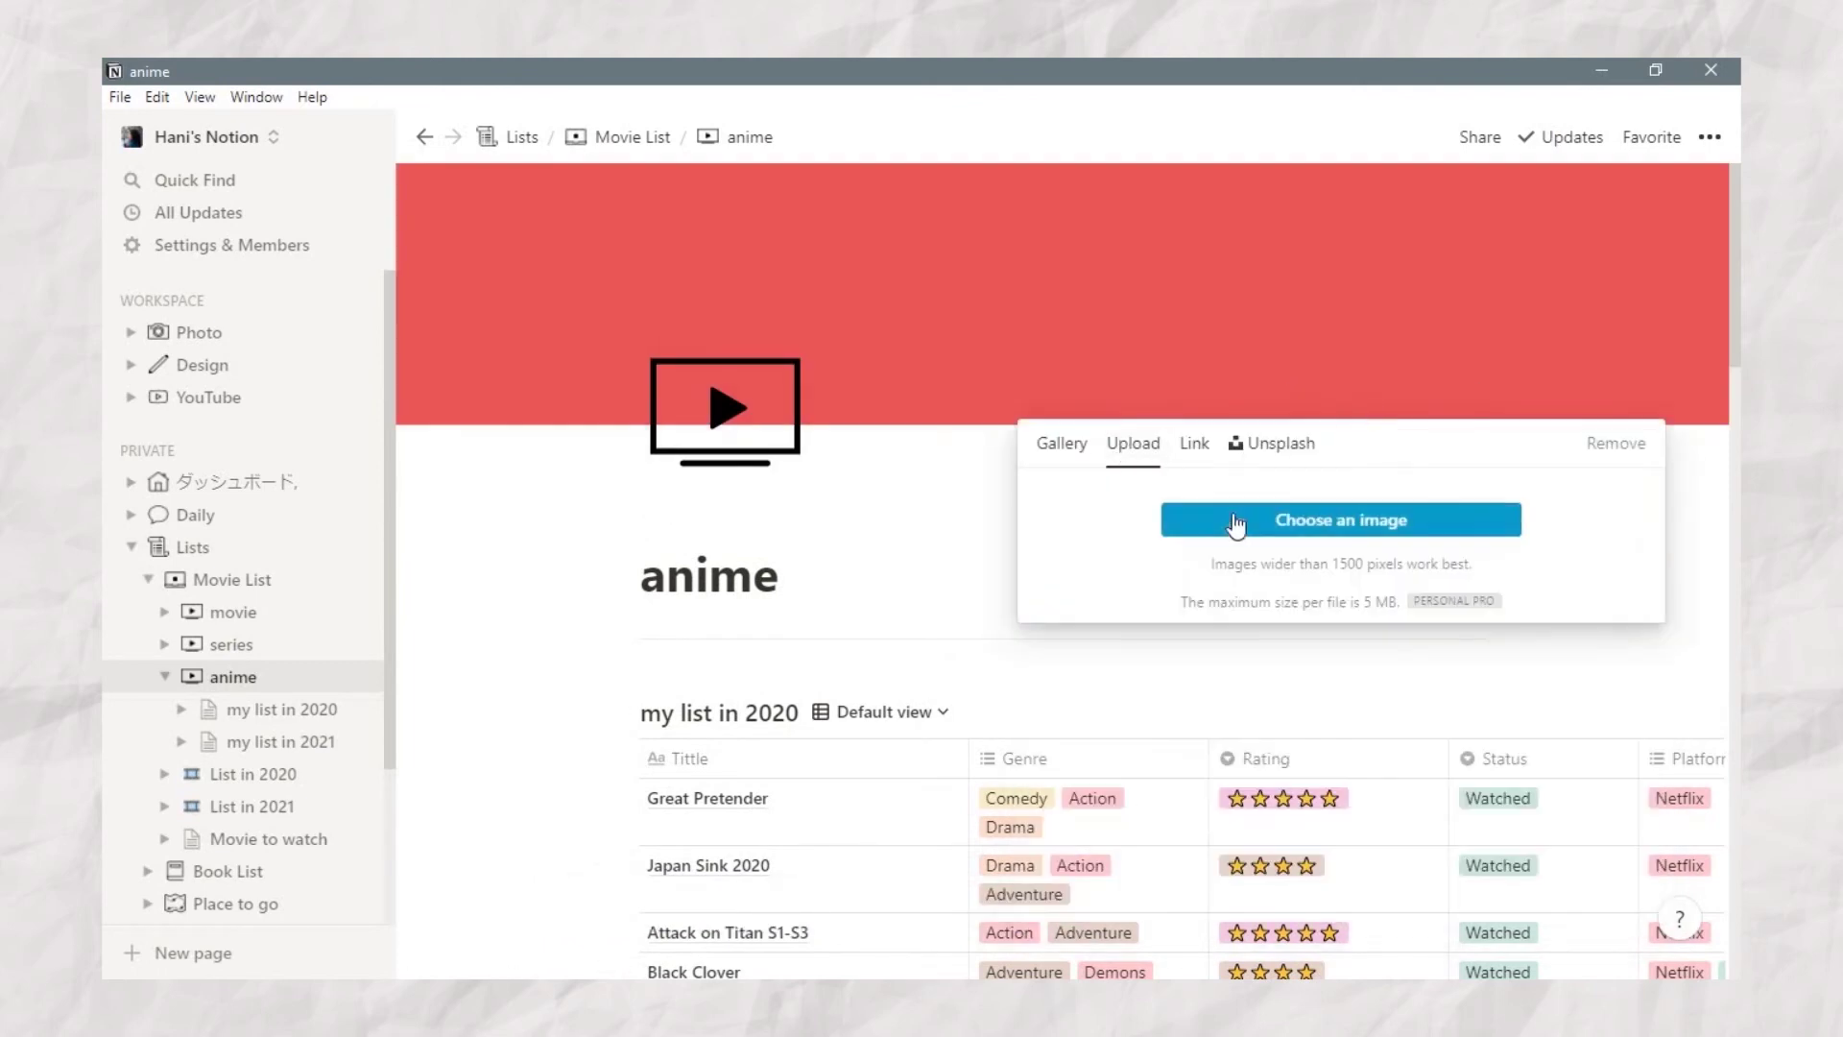
pyautogui.click(1236, 521)
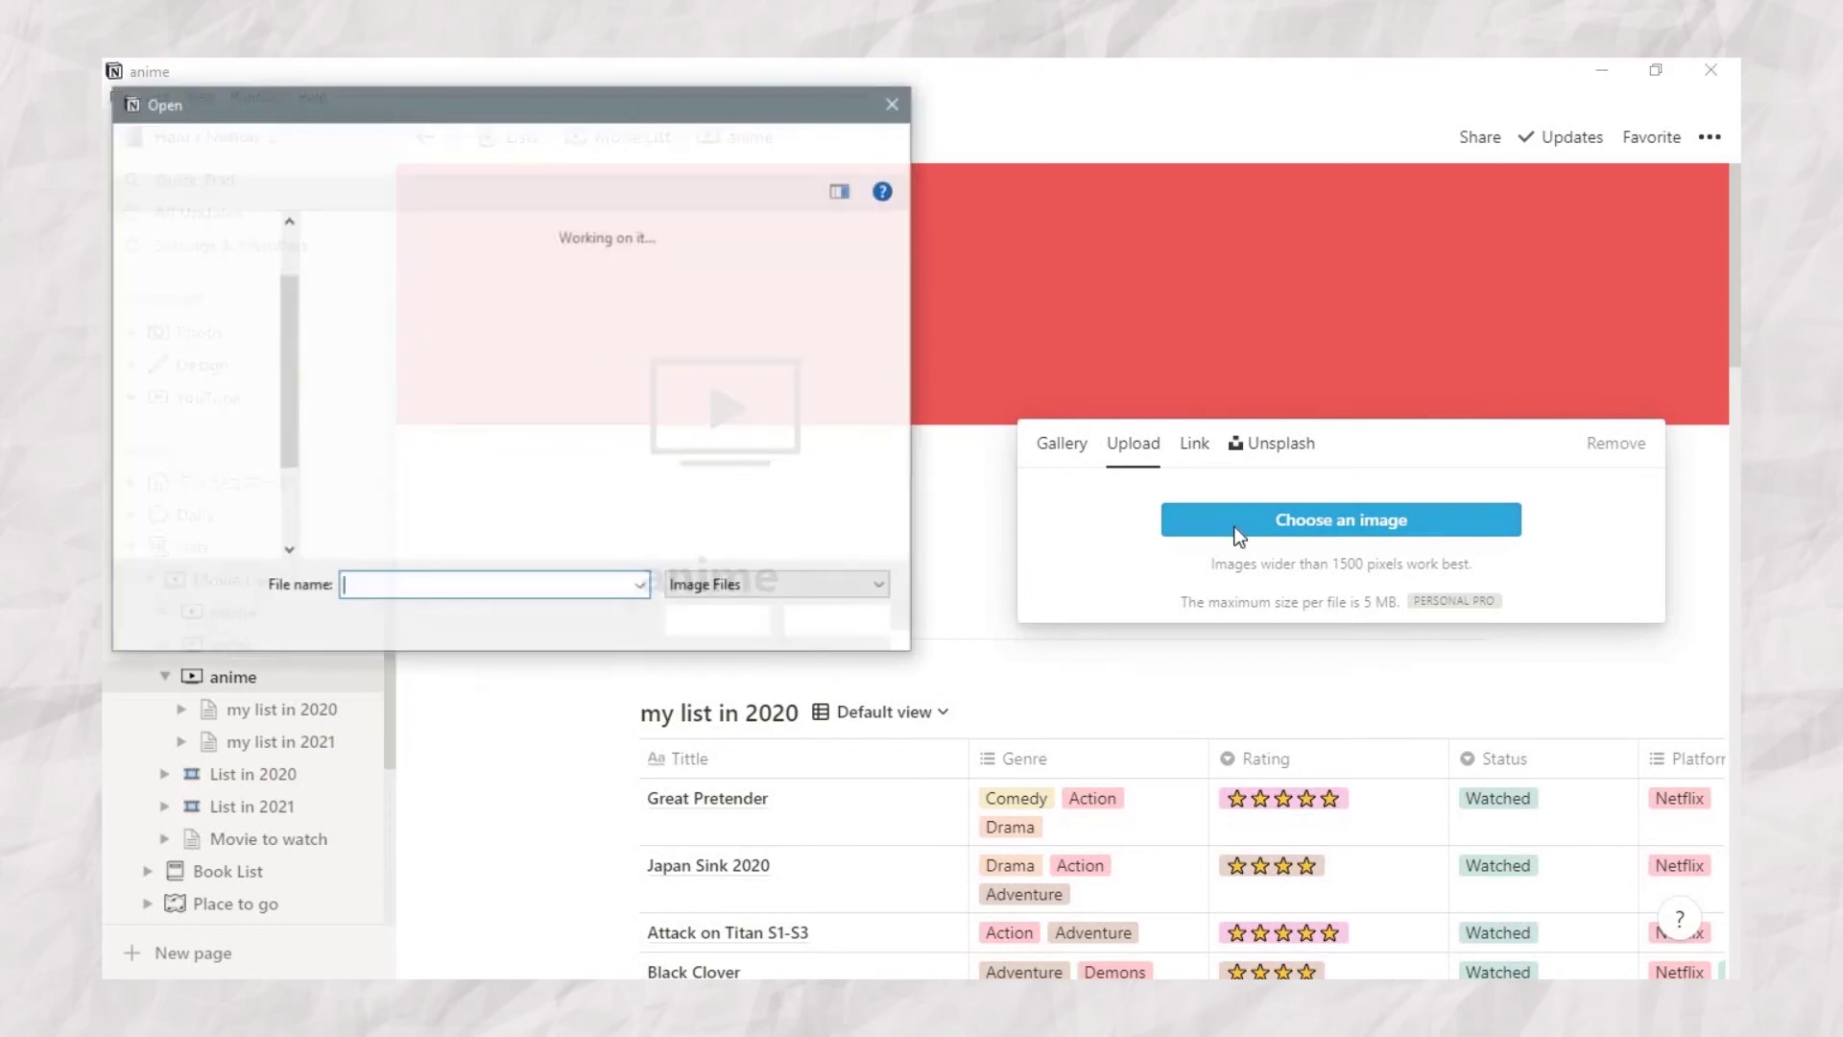
pyautogui.click(371, 302)
pyautogui.click(764, 624)
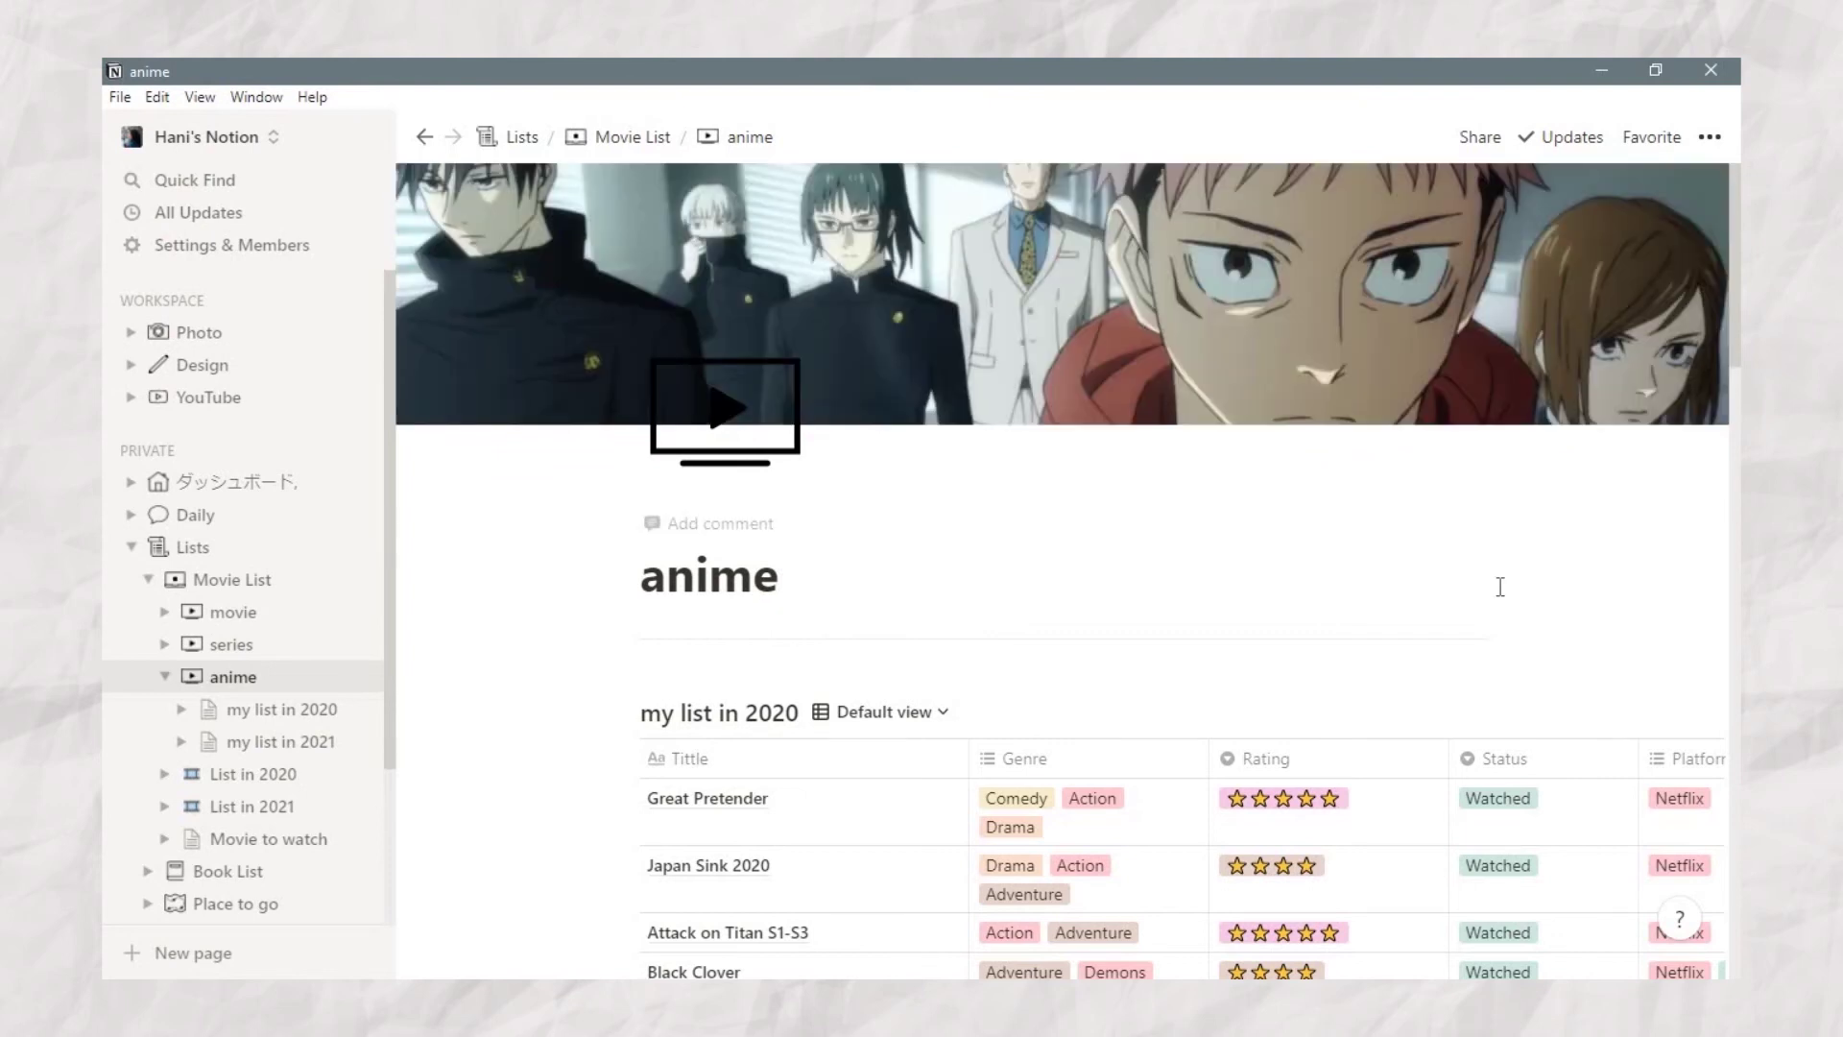
# Step: Reposition the anime page's cover so the image sits slightly lower and more of the characters' heads show, and save the position
pyautogui.click(1449, 400)
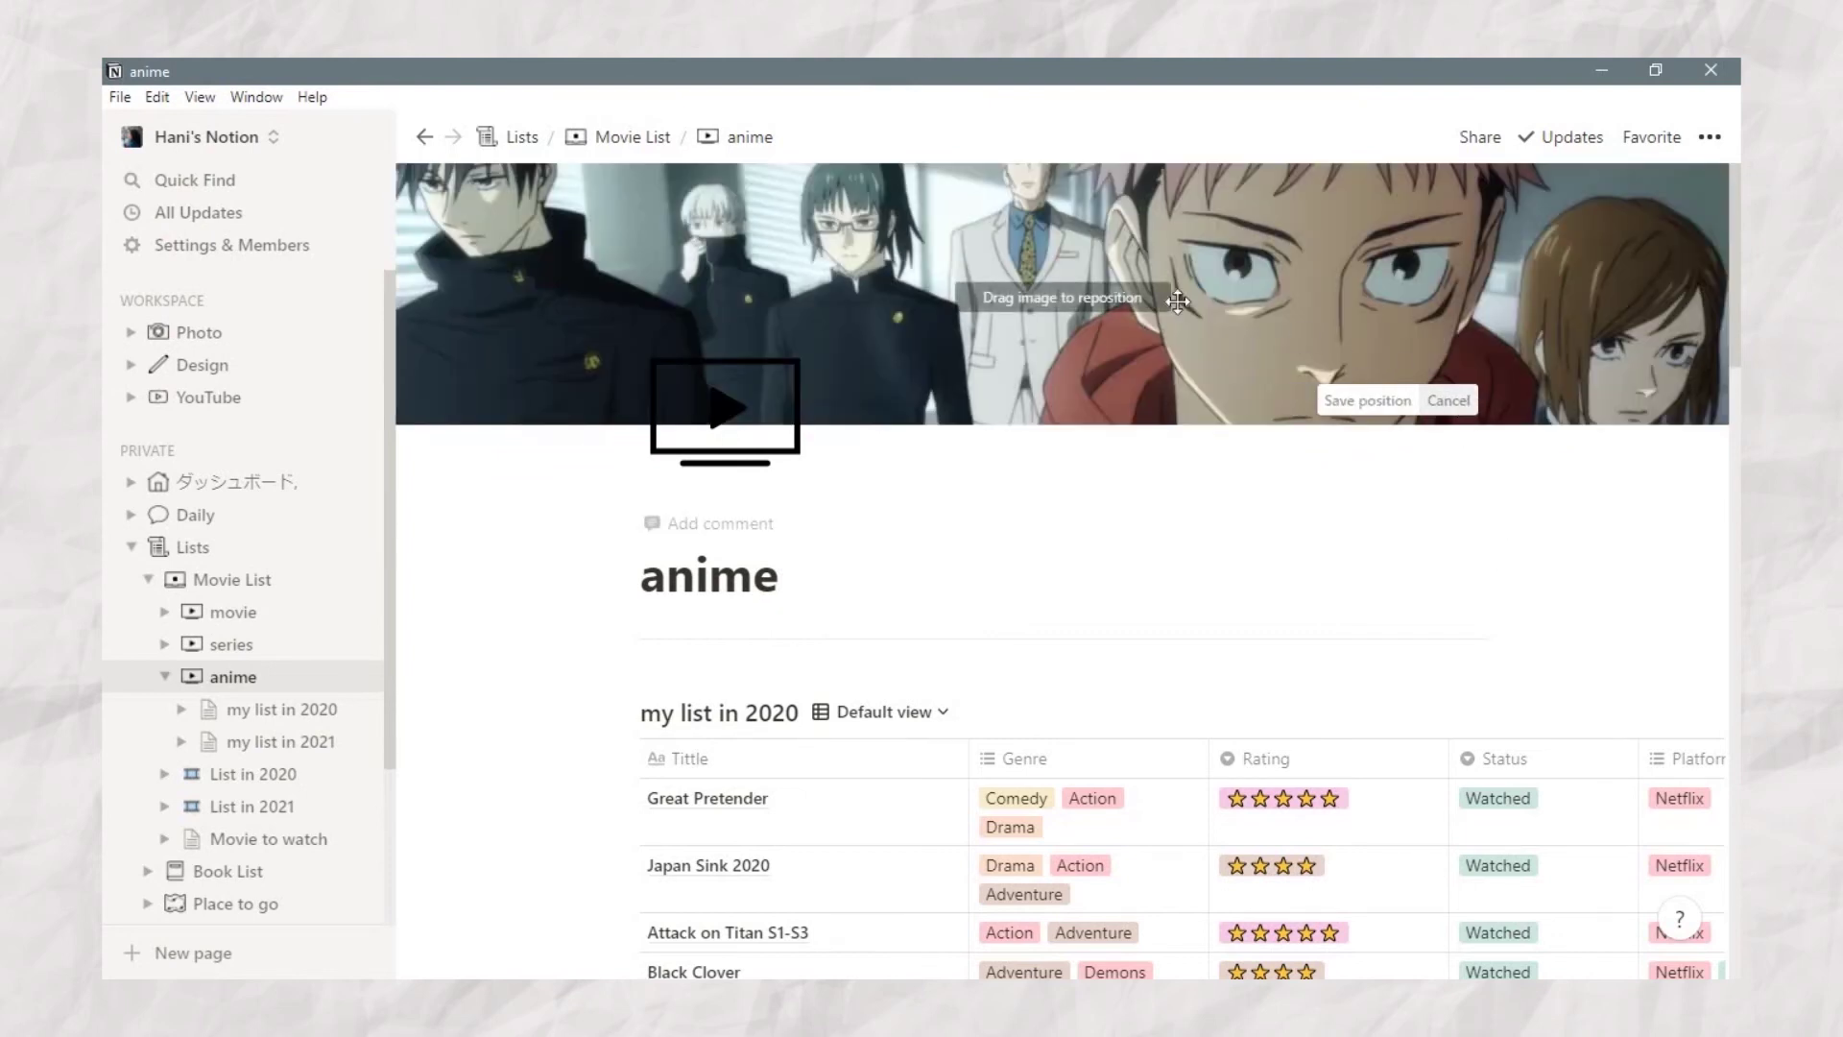
pyautogui.moveTo(1152, 330); pyautogui.dragTo(1148, 364)
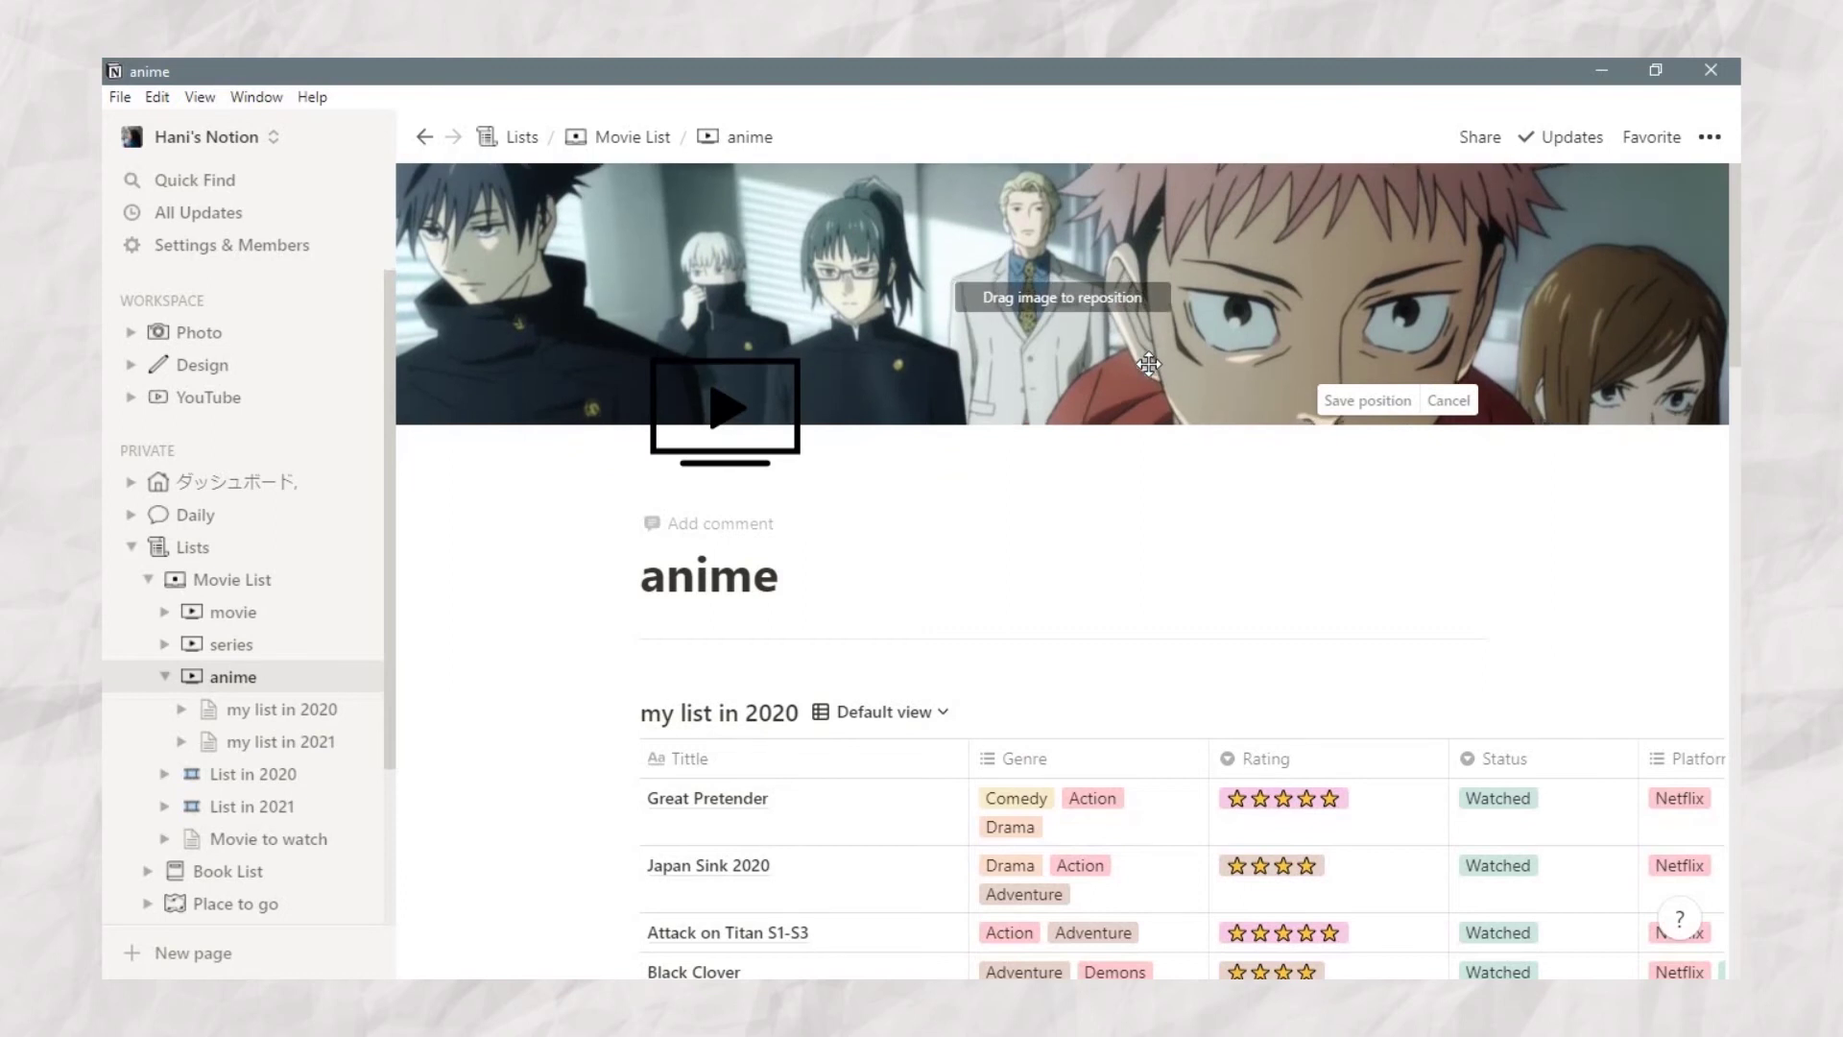
pyautogui.click(1388, 401)
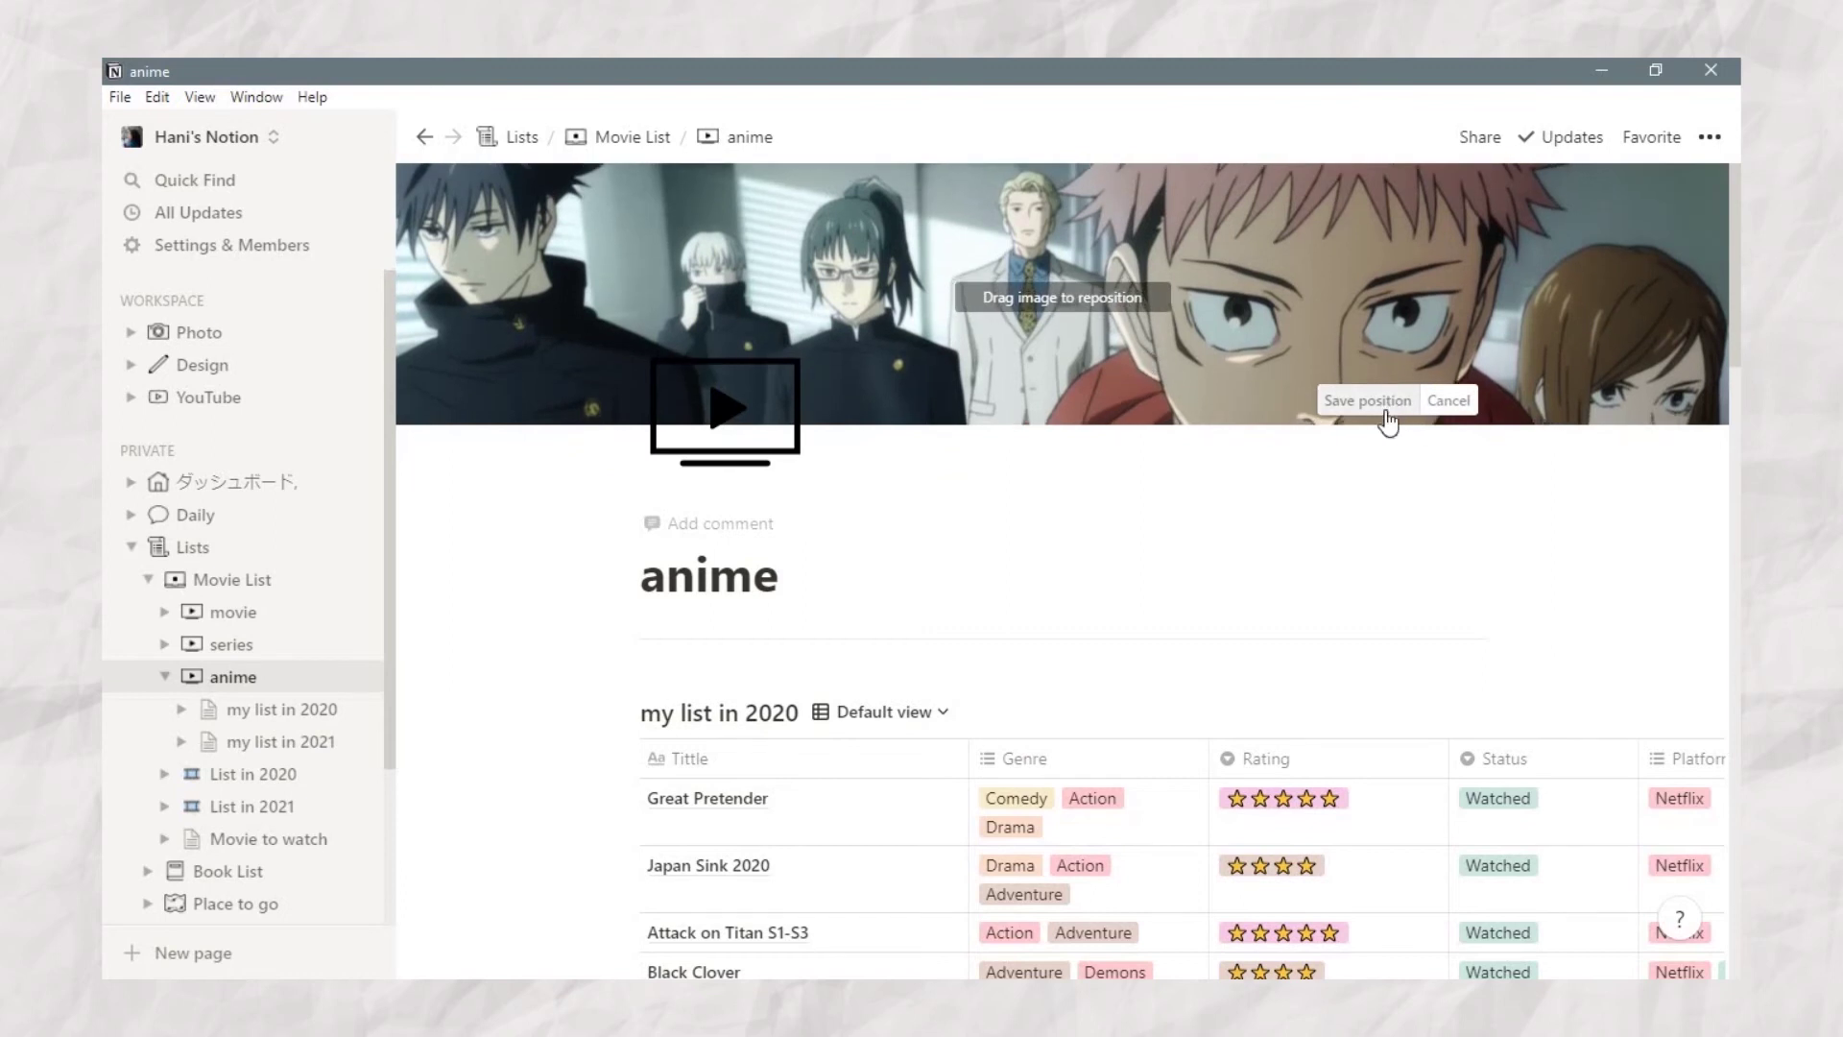
# Step: Return to the Movie List page and look over its movie, series, anime, up coming and want to watch page links
pyautogui.click(615, 141)
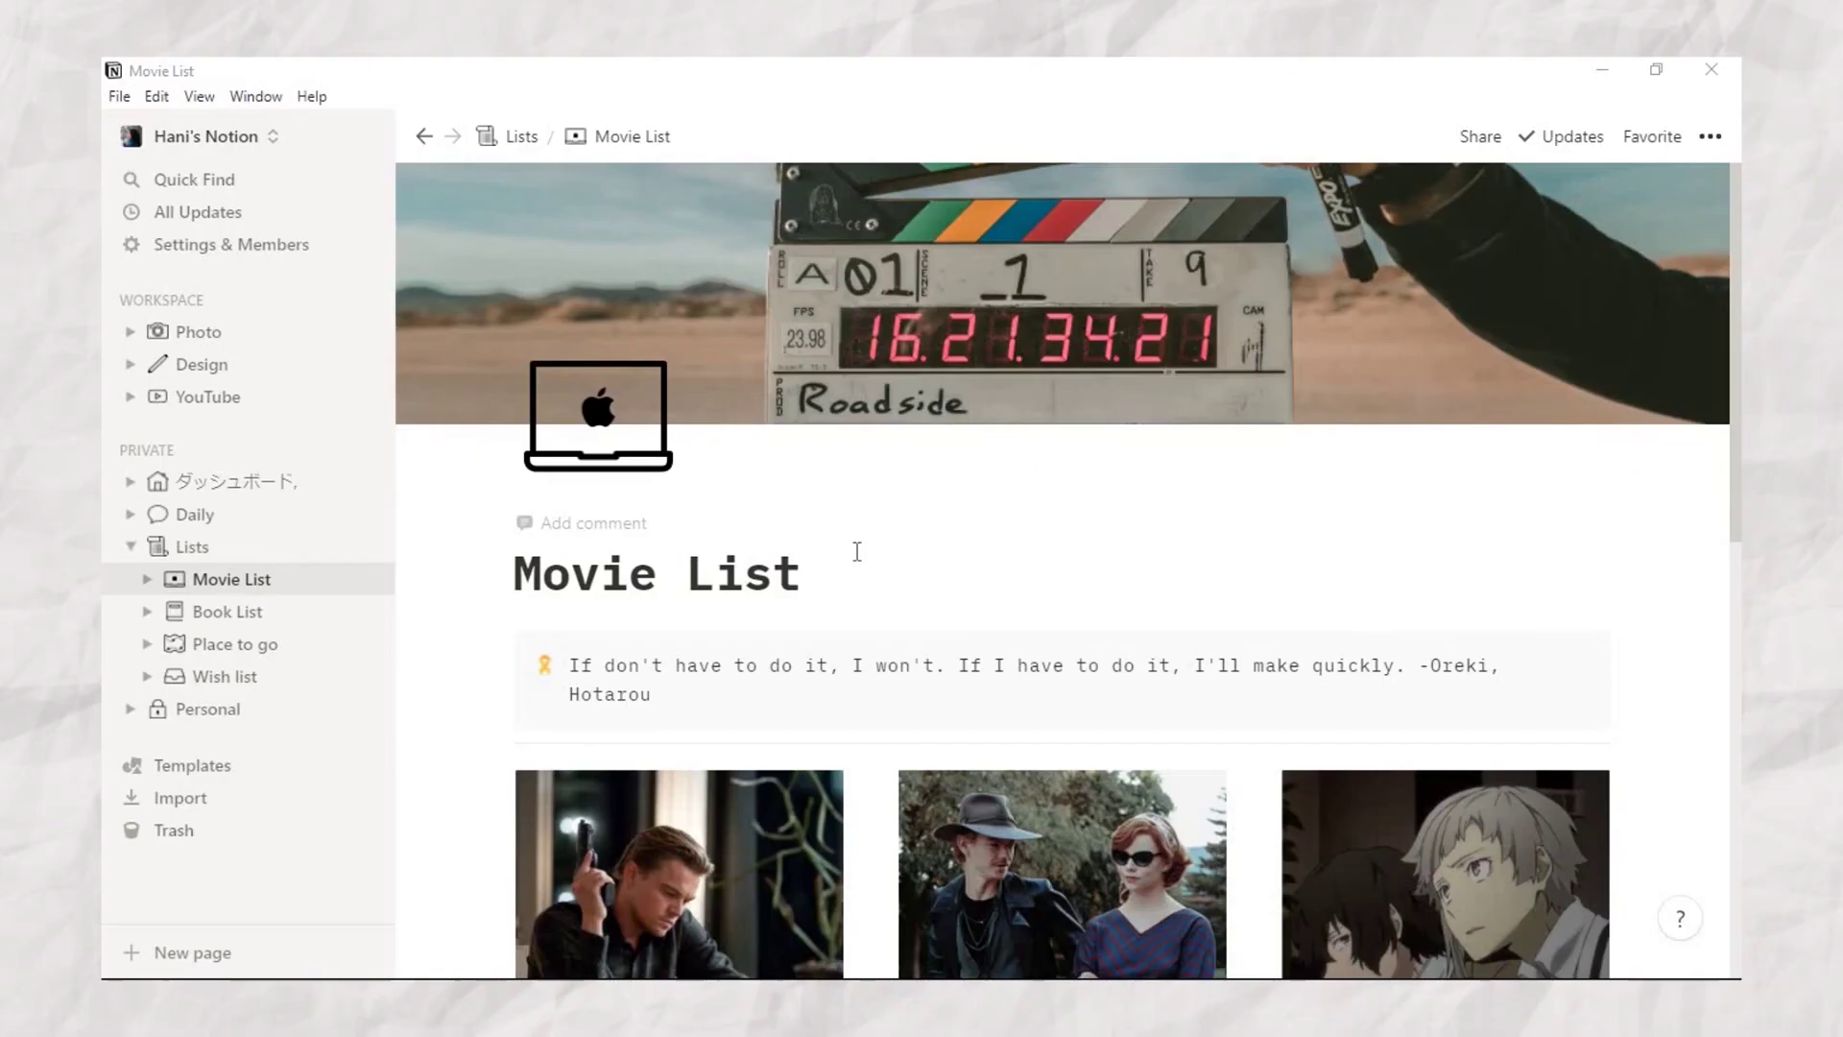
pyautogui.scroll(-5, 856, 549)
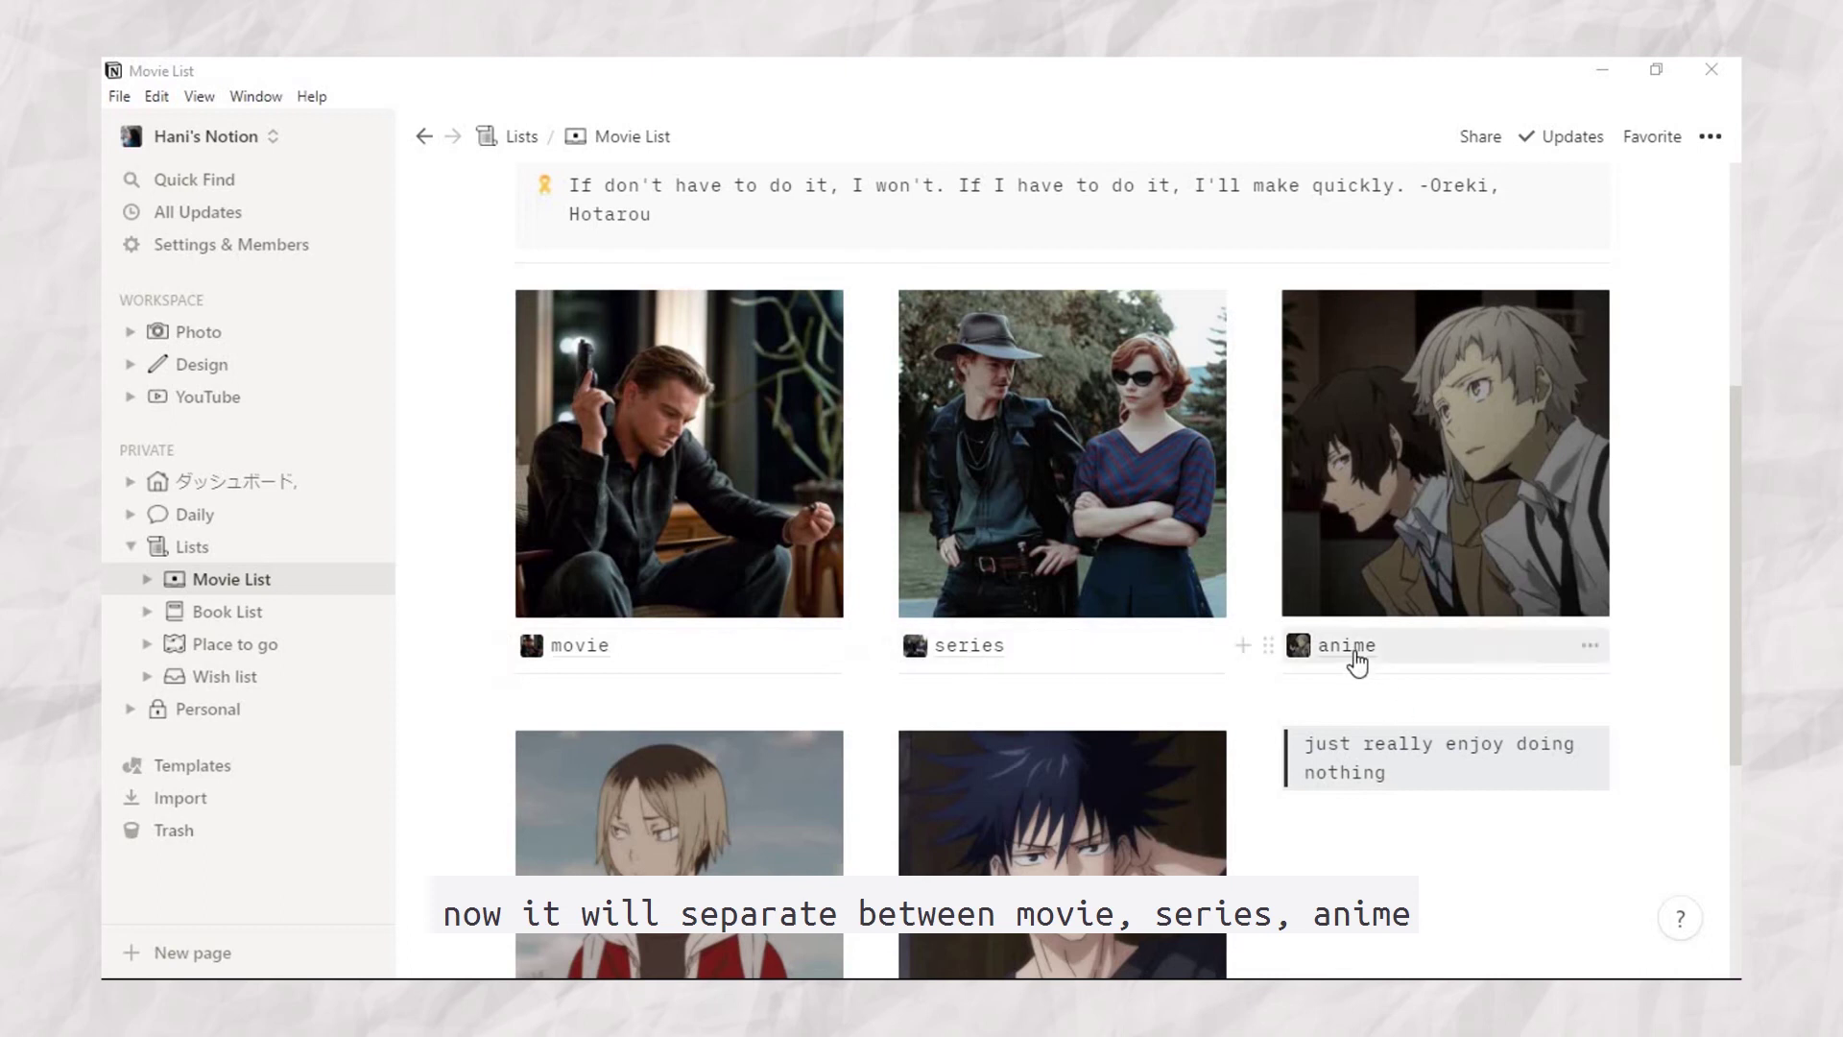
pyautogui.scroll(-1, 1356, 651)
pyautogui.scroll(-3, 672, 833)
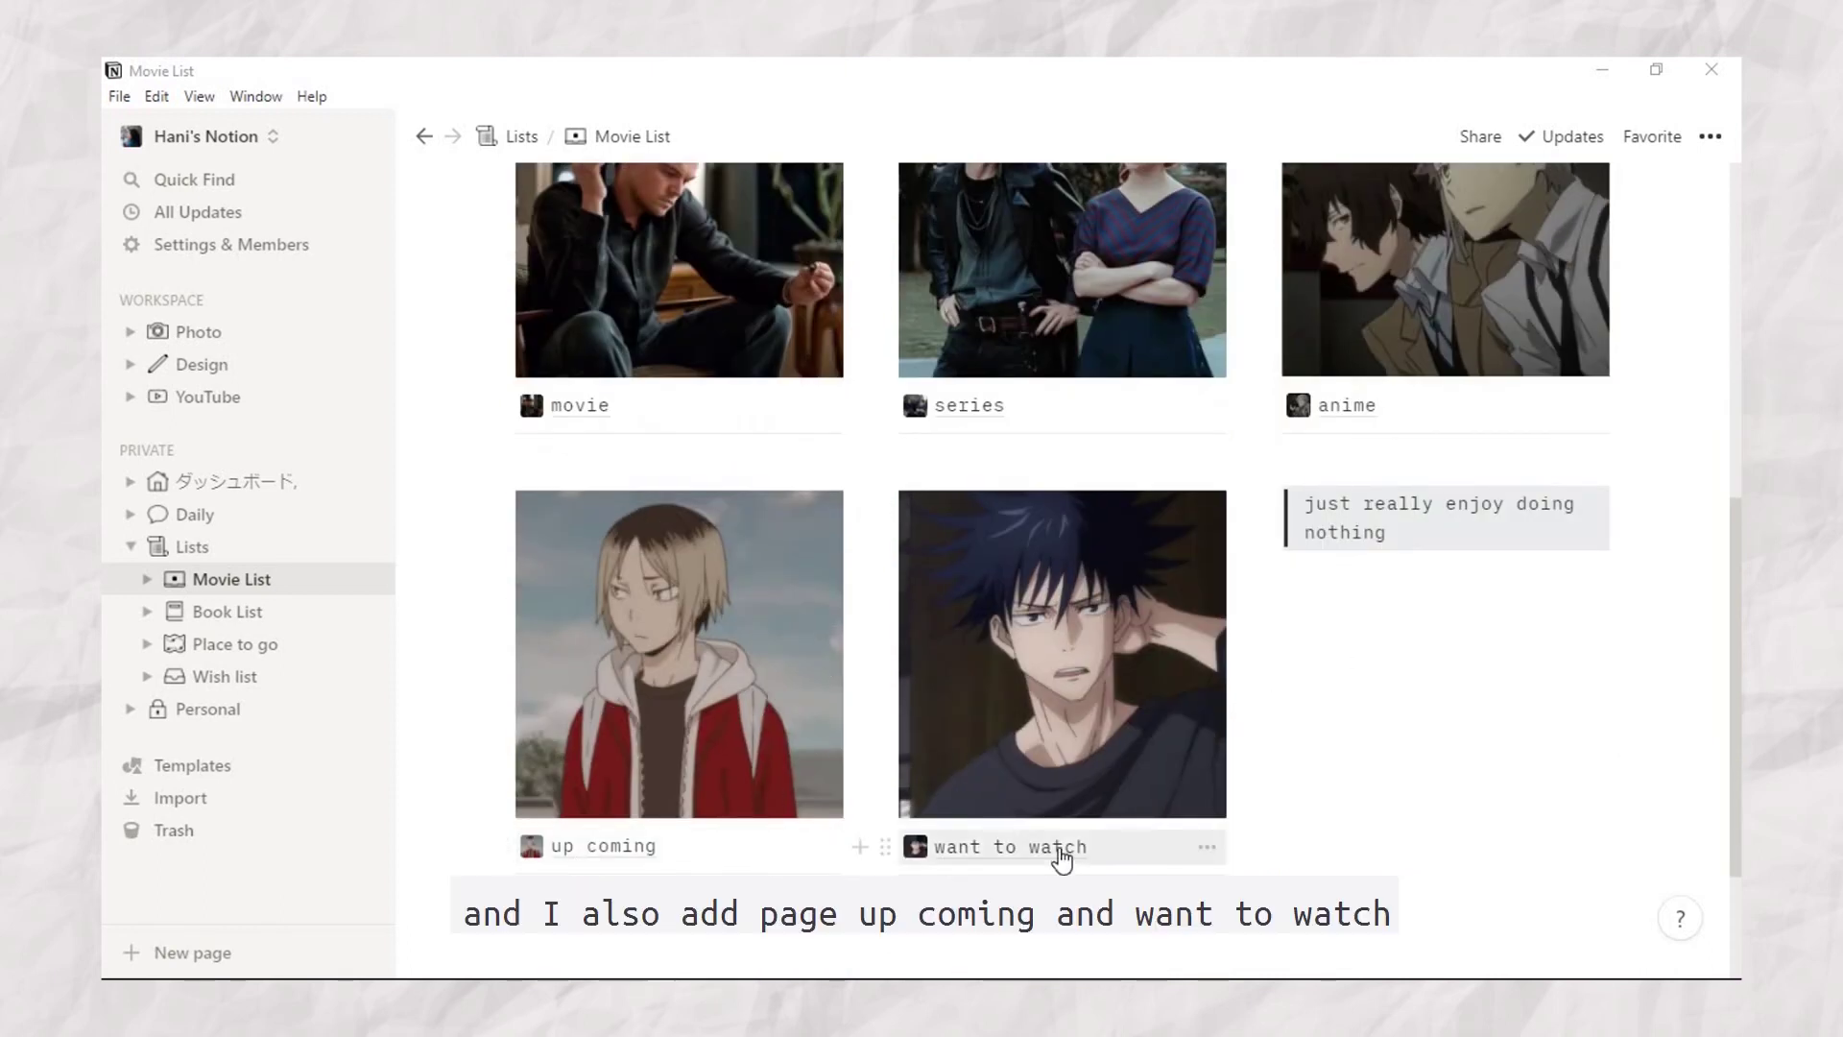
pyautogui.scroll(3, 672, 624)
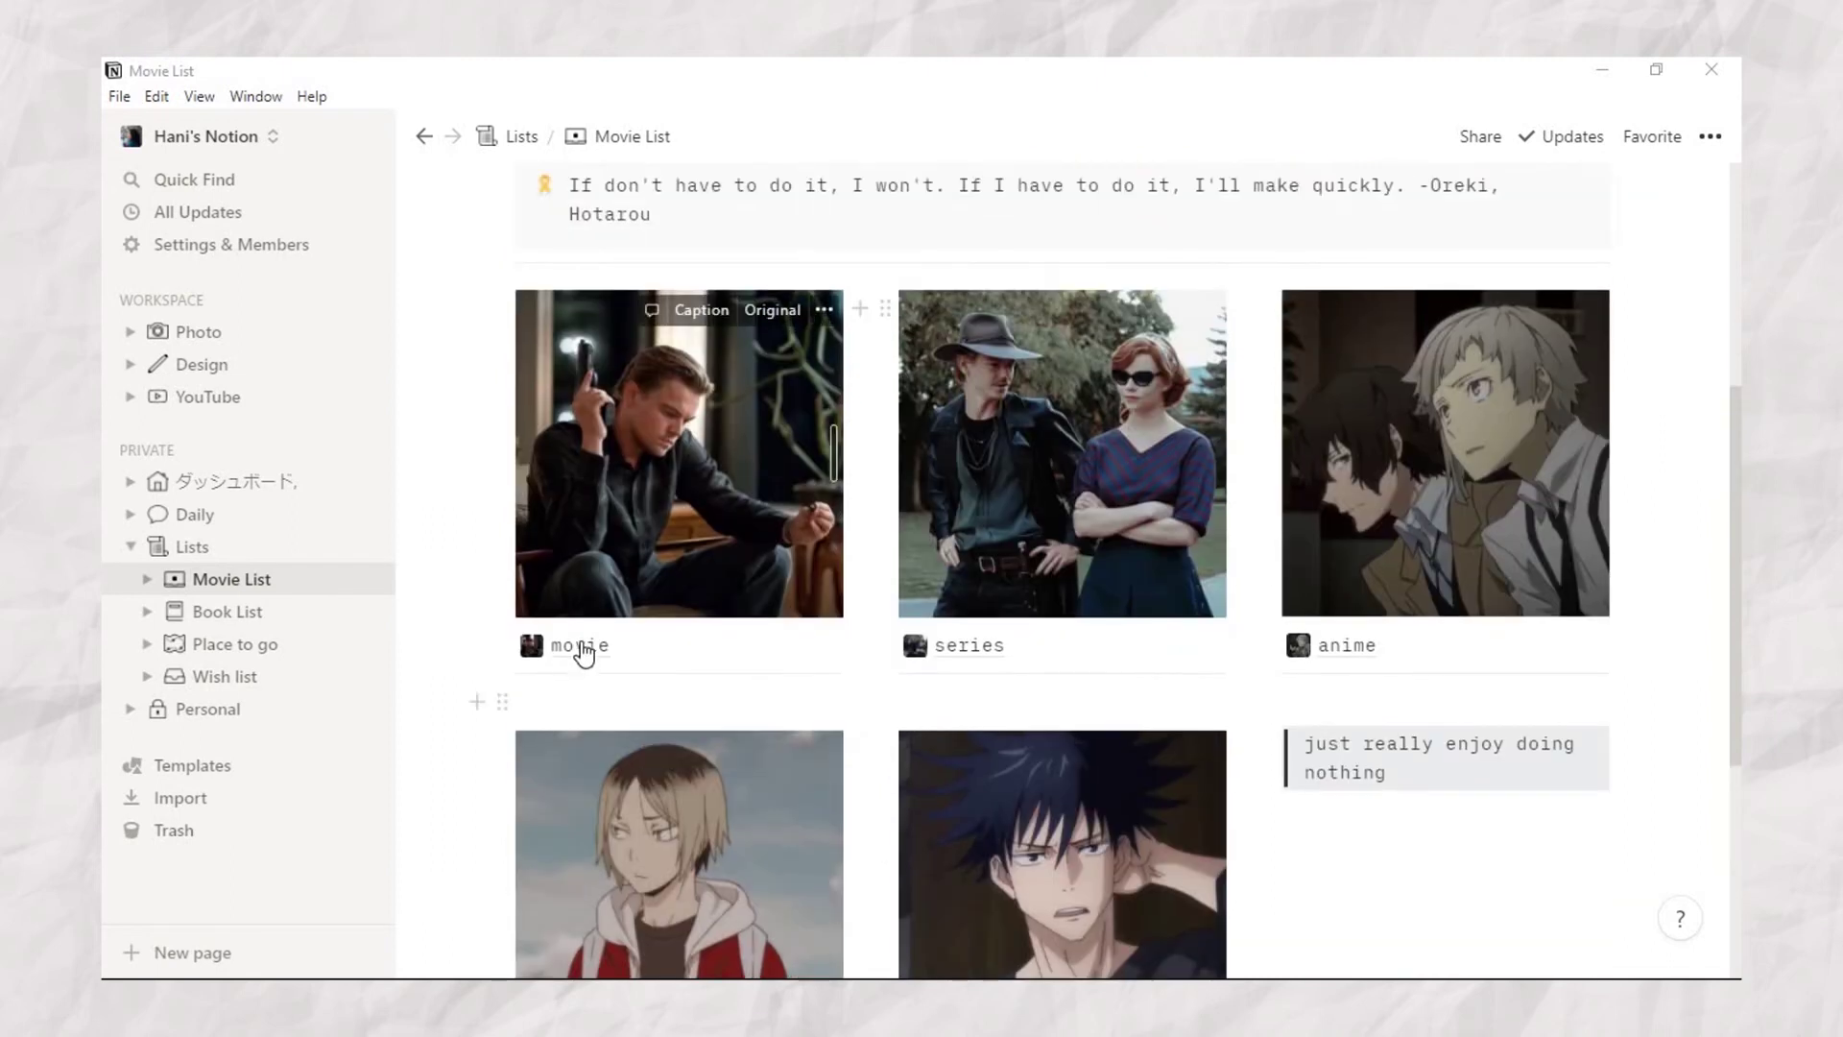
# Step: Open the movie page and examine the Genre, Rating and Status options of the first entry in the 2021 list
pyautogui.click(580, 645)
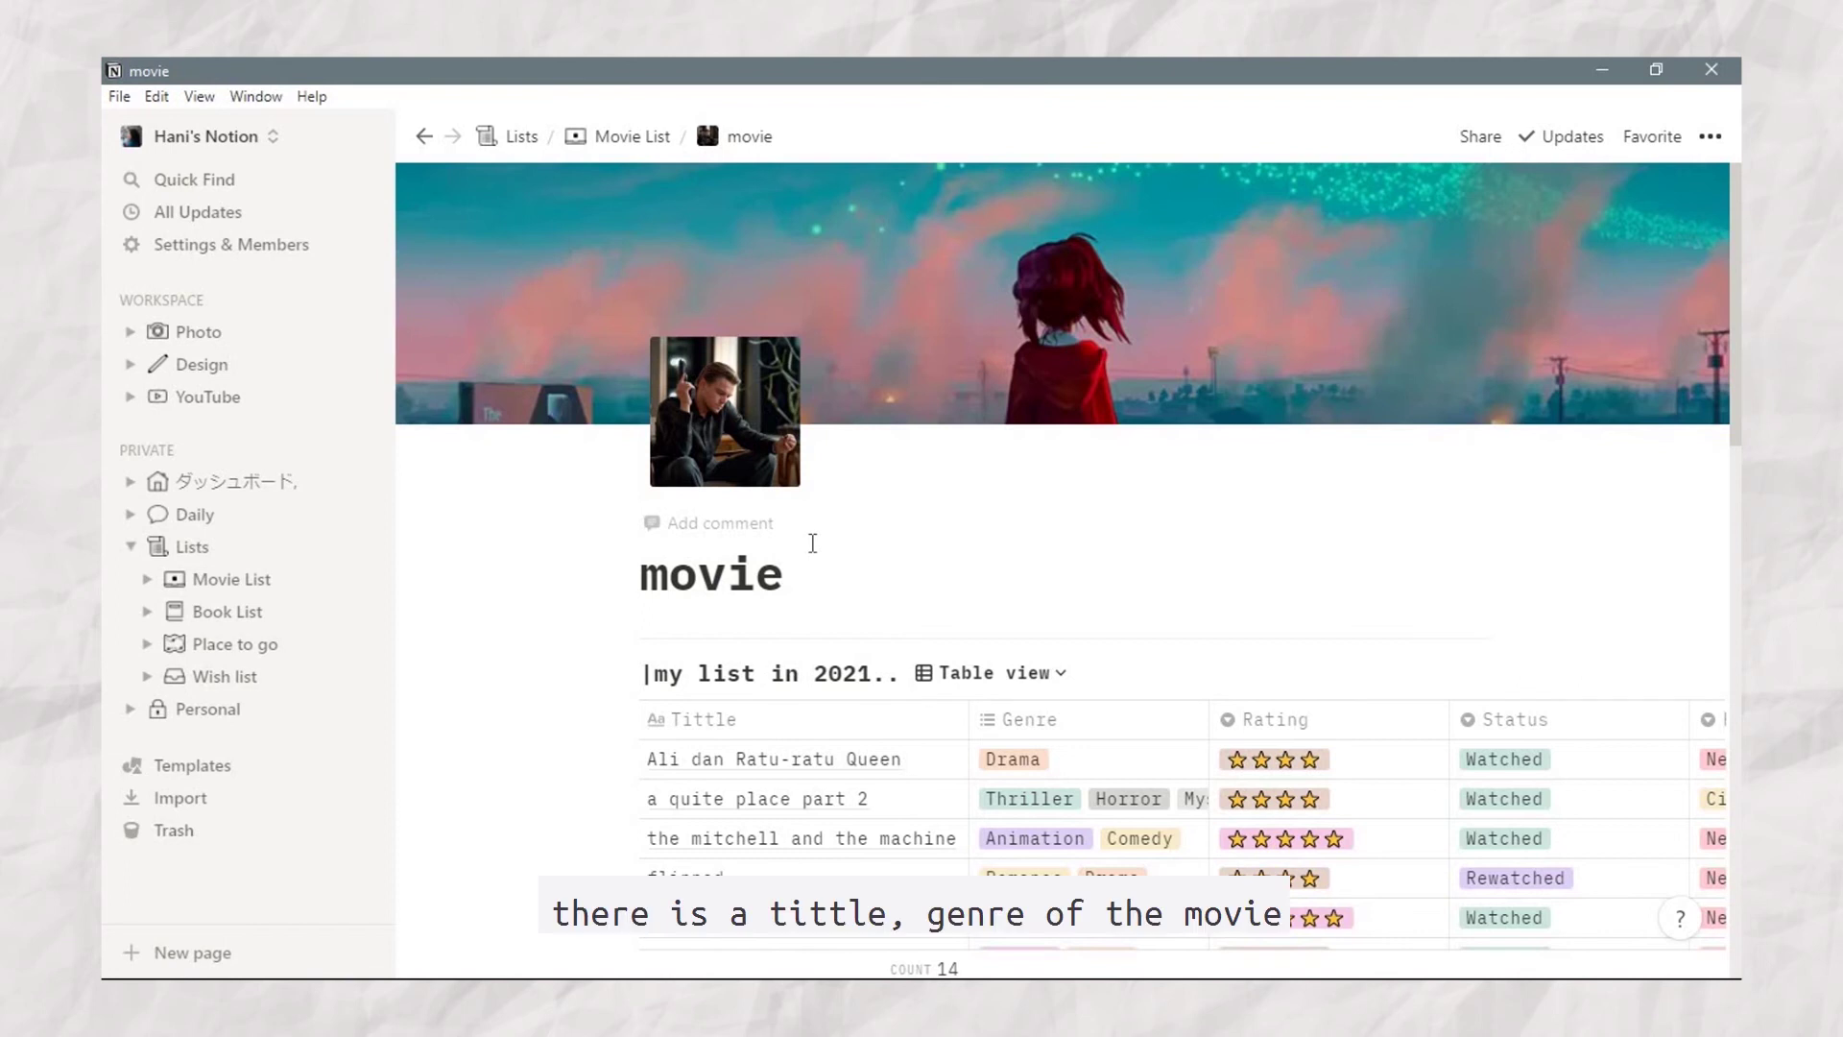
pyautogui.scroll(-5, 903, 509)
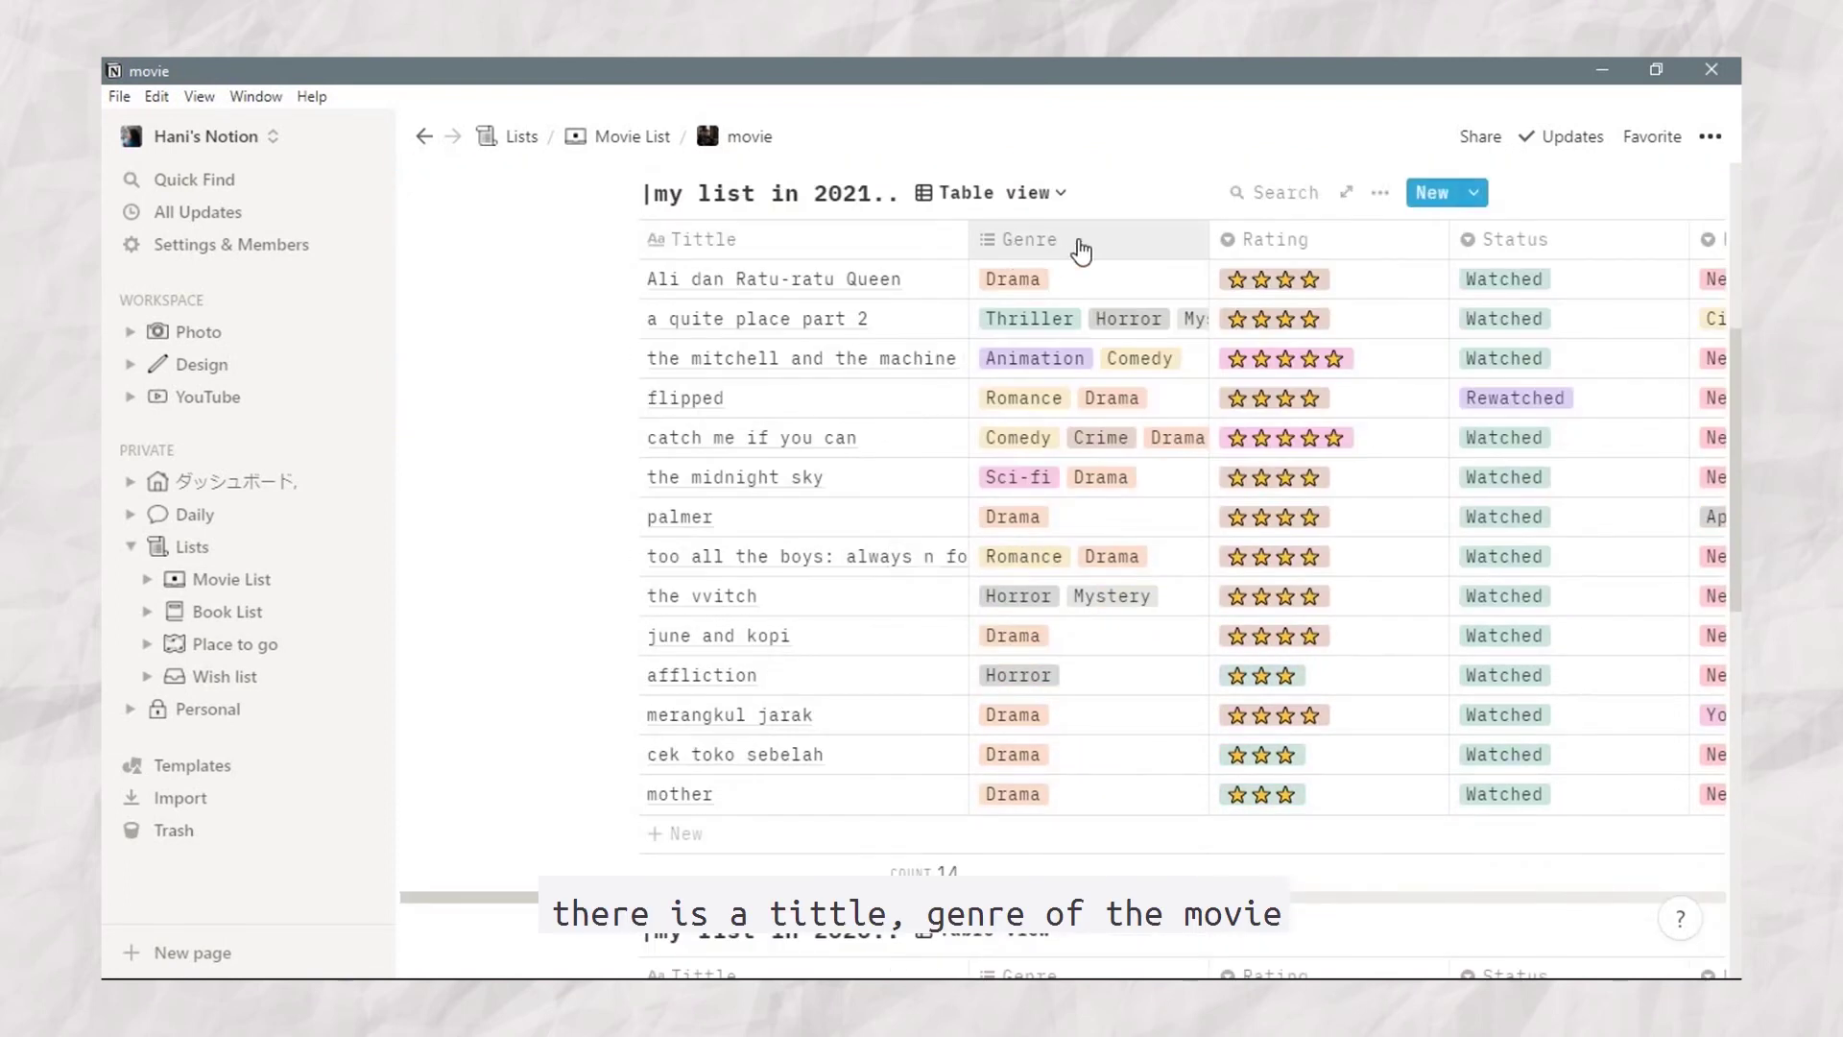
pyautogui.click(1119, 280)
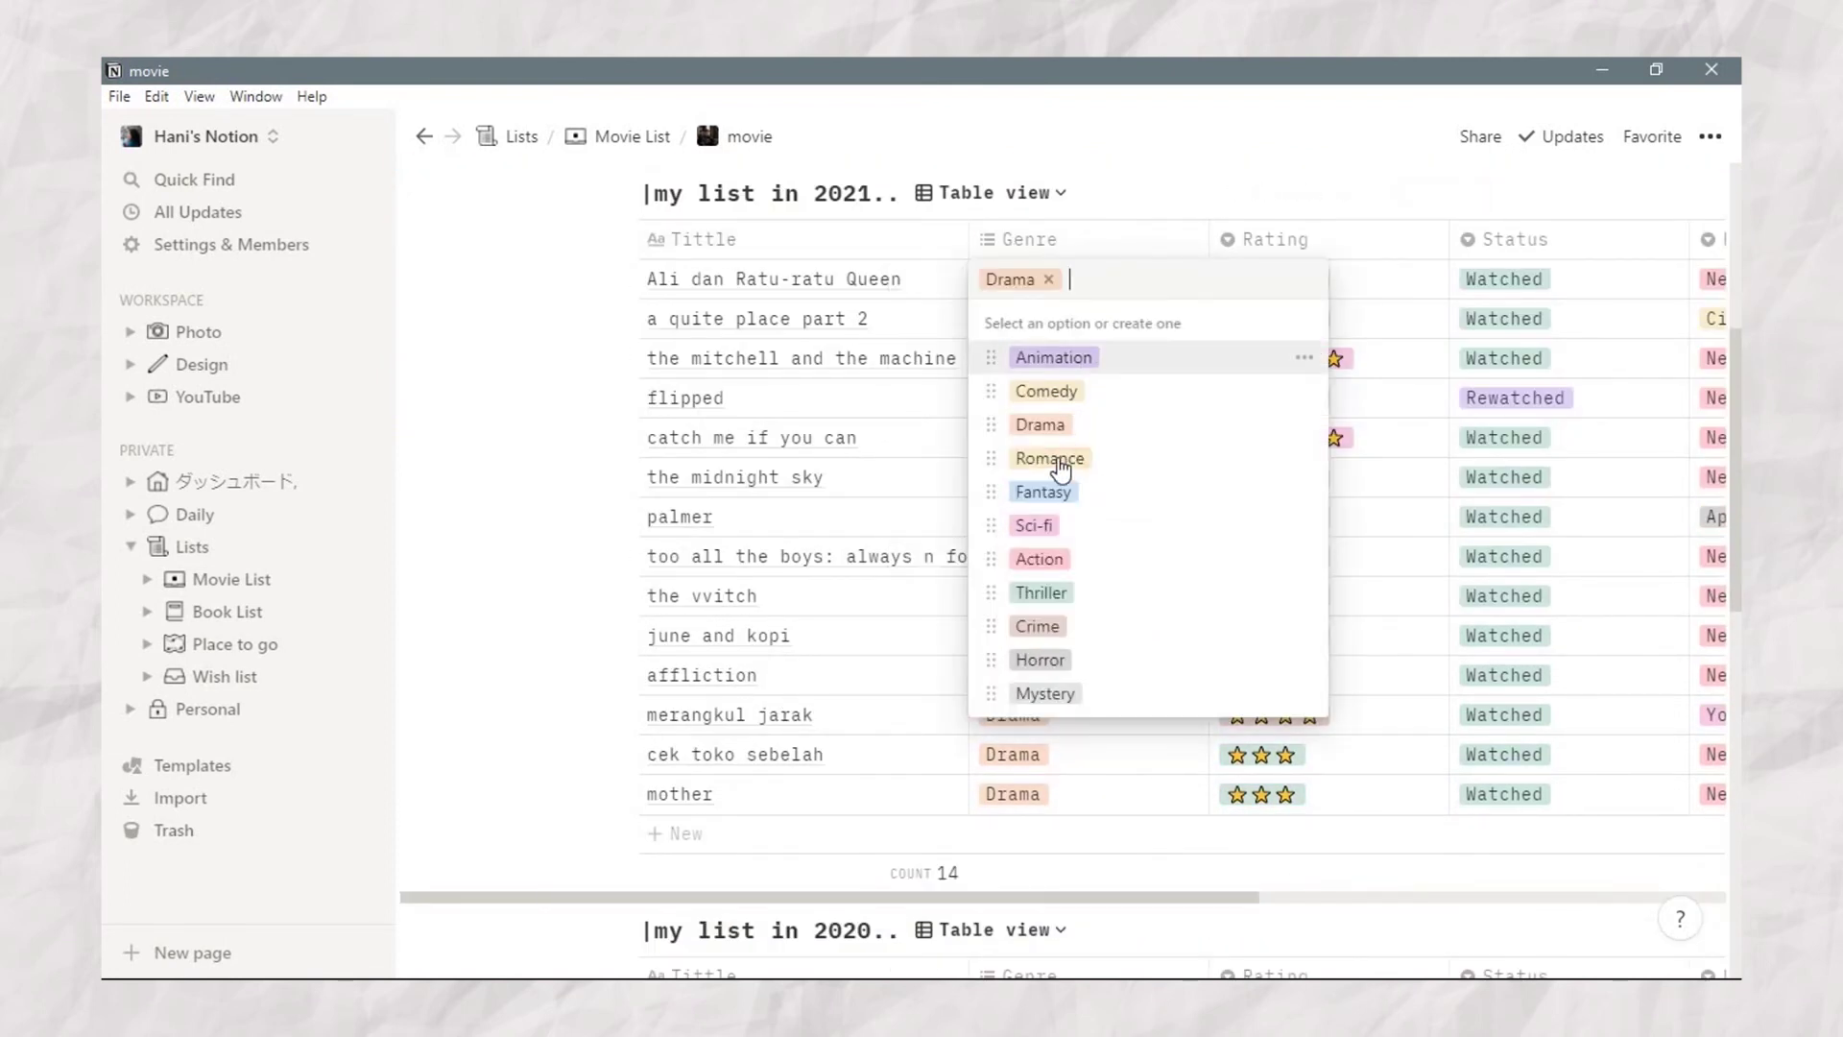
pyautogui.click(1396, 278)
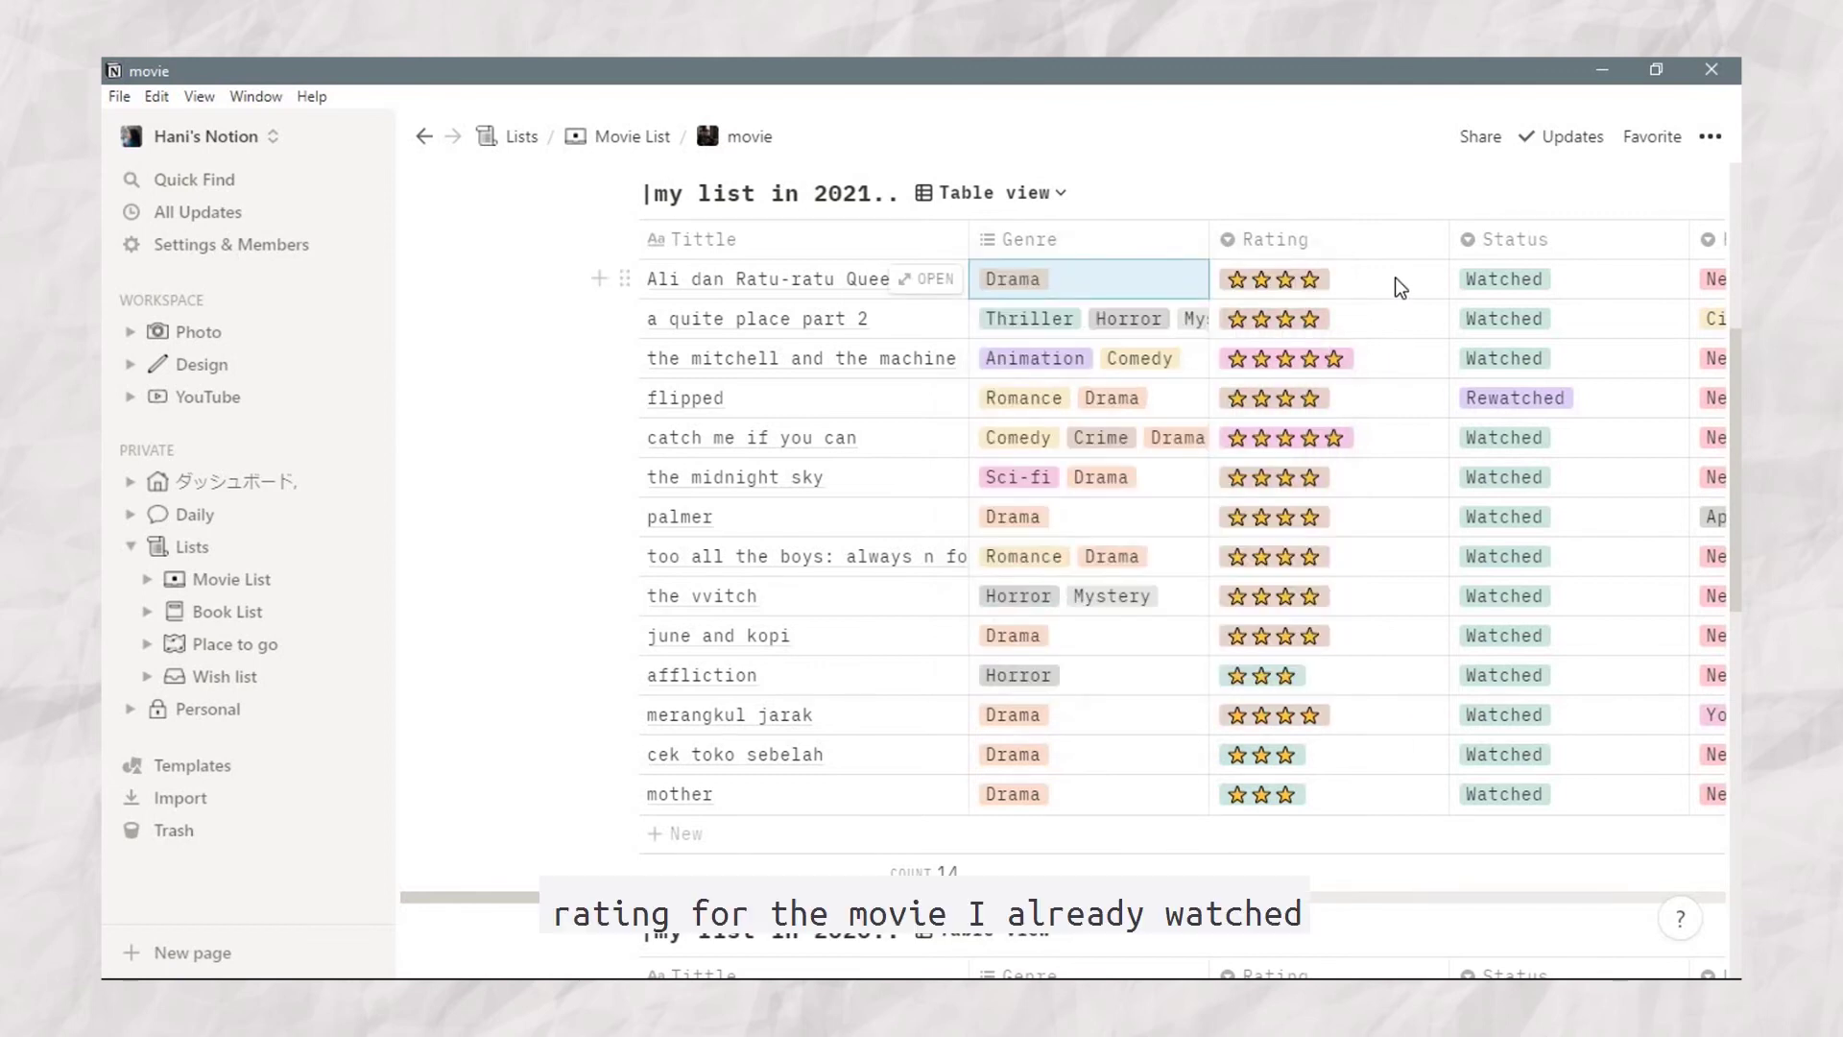
pyautogui.click(1396, 279)
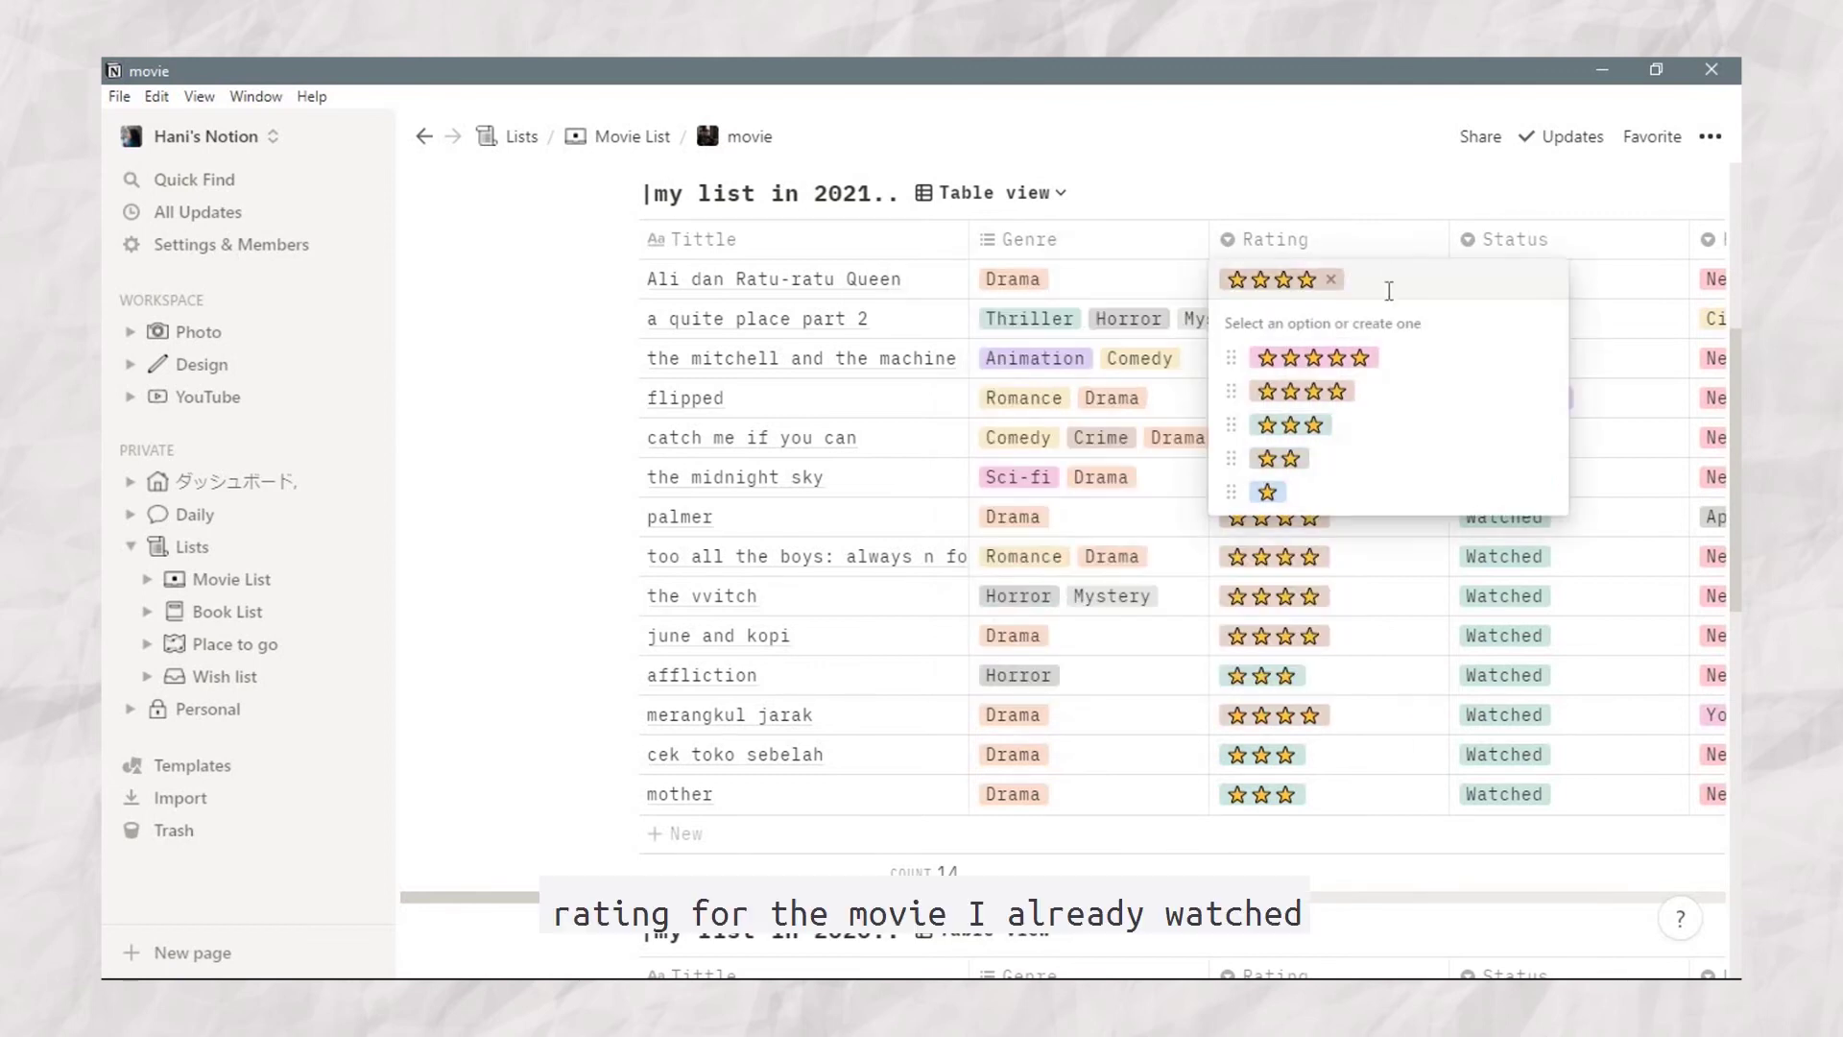
pyautogui.click(1398, 223)
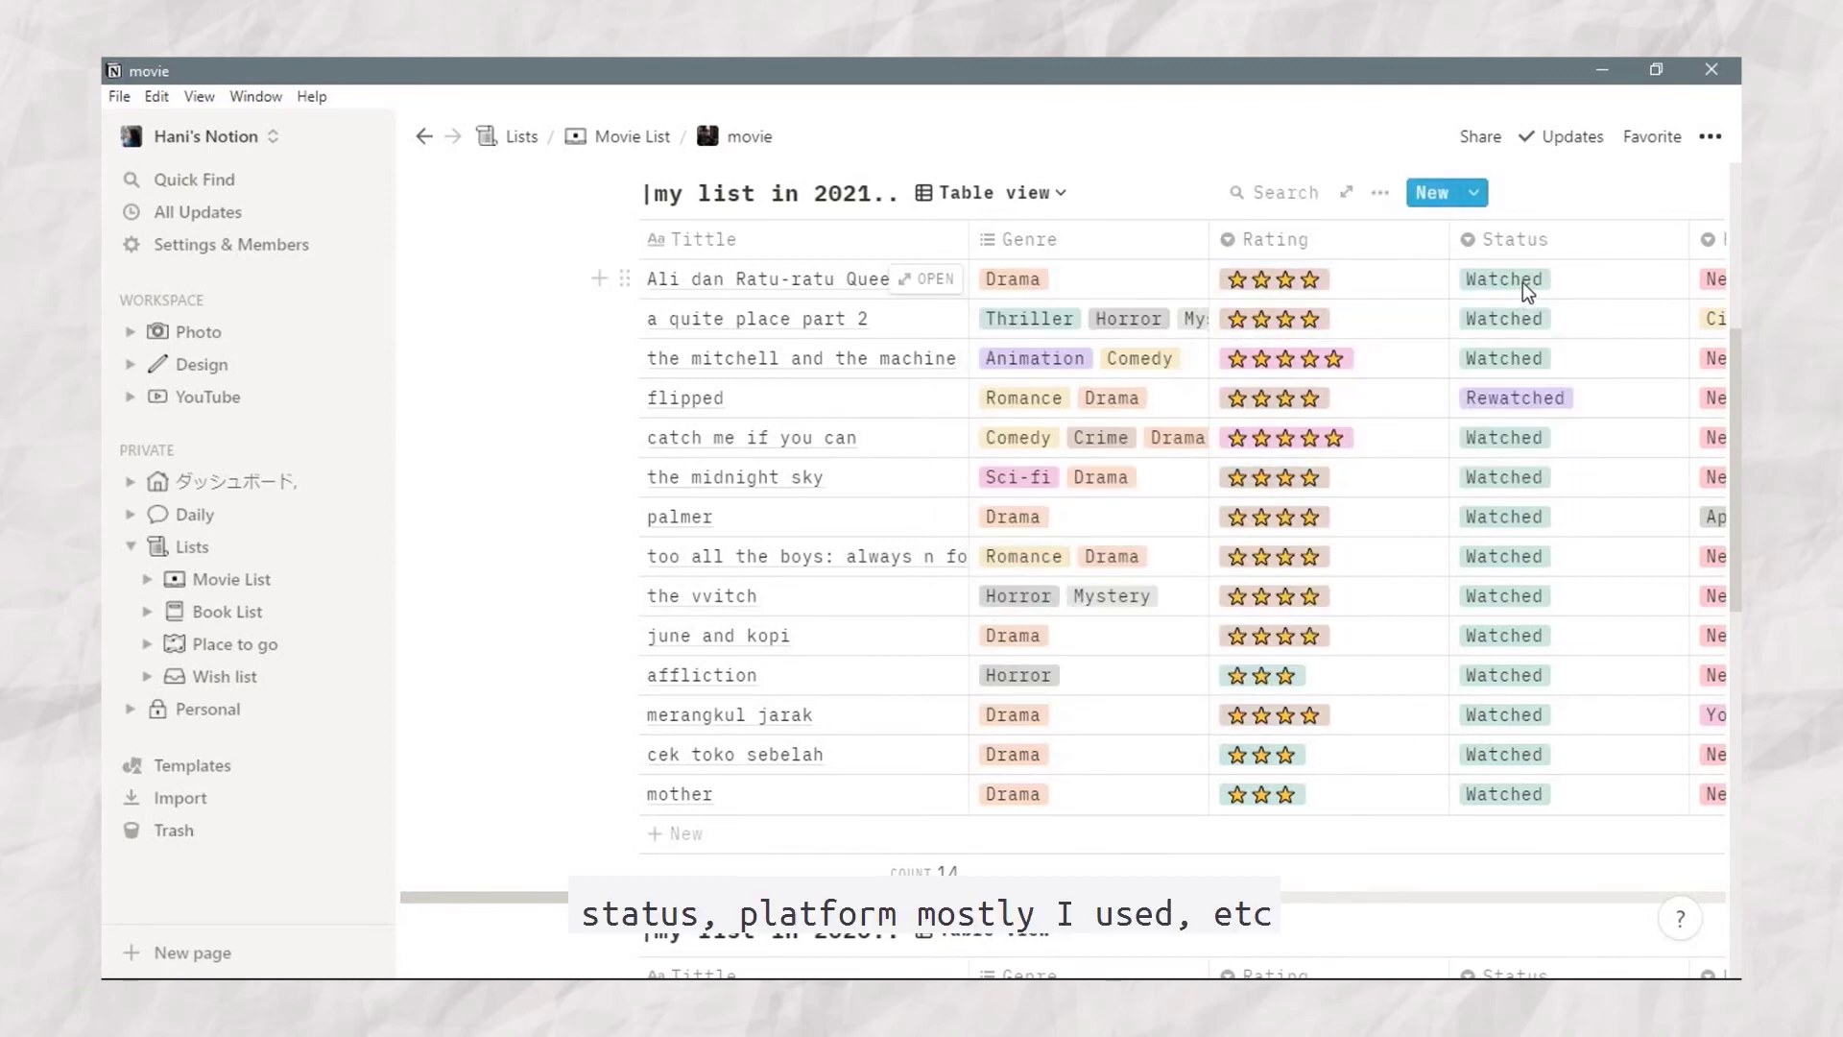
pyautogui.click(1593, 280)
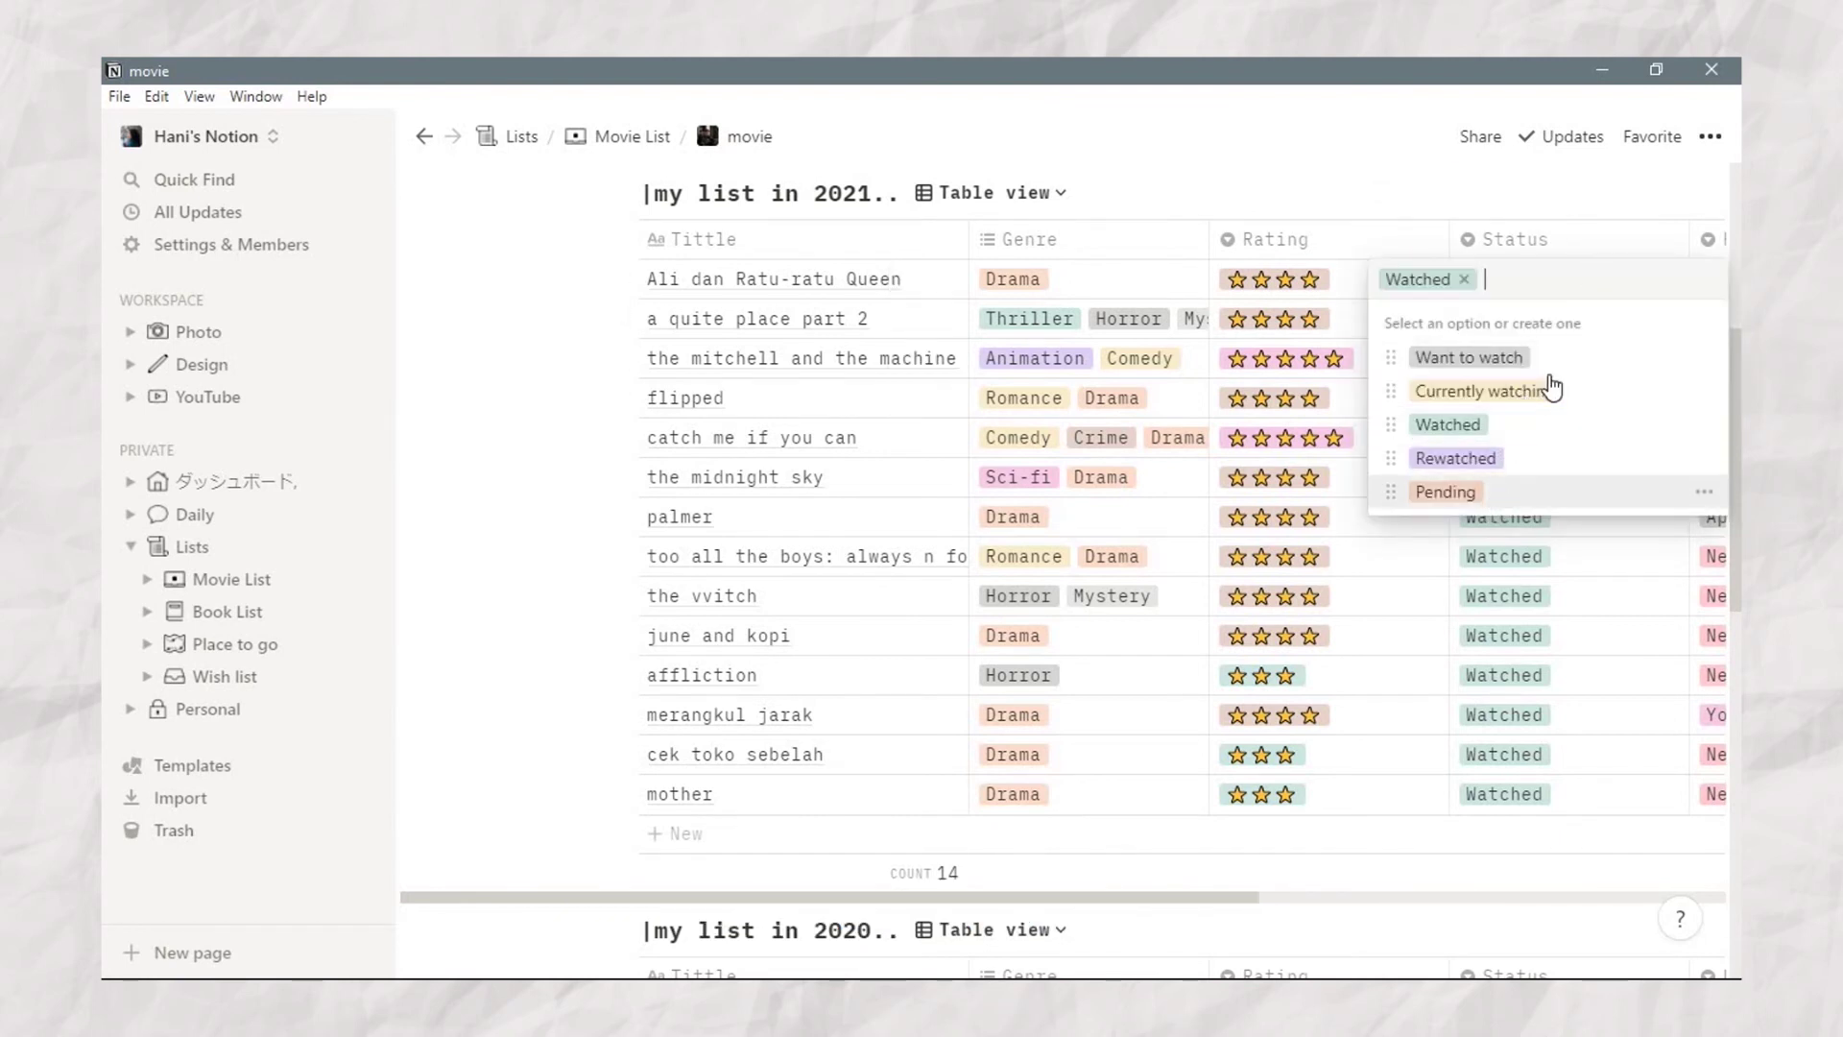
pyautogui.press('Escape')
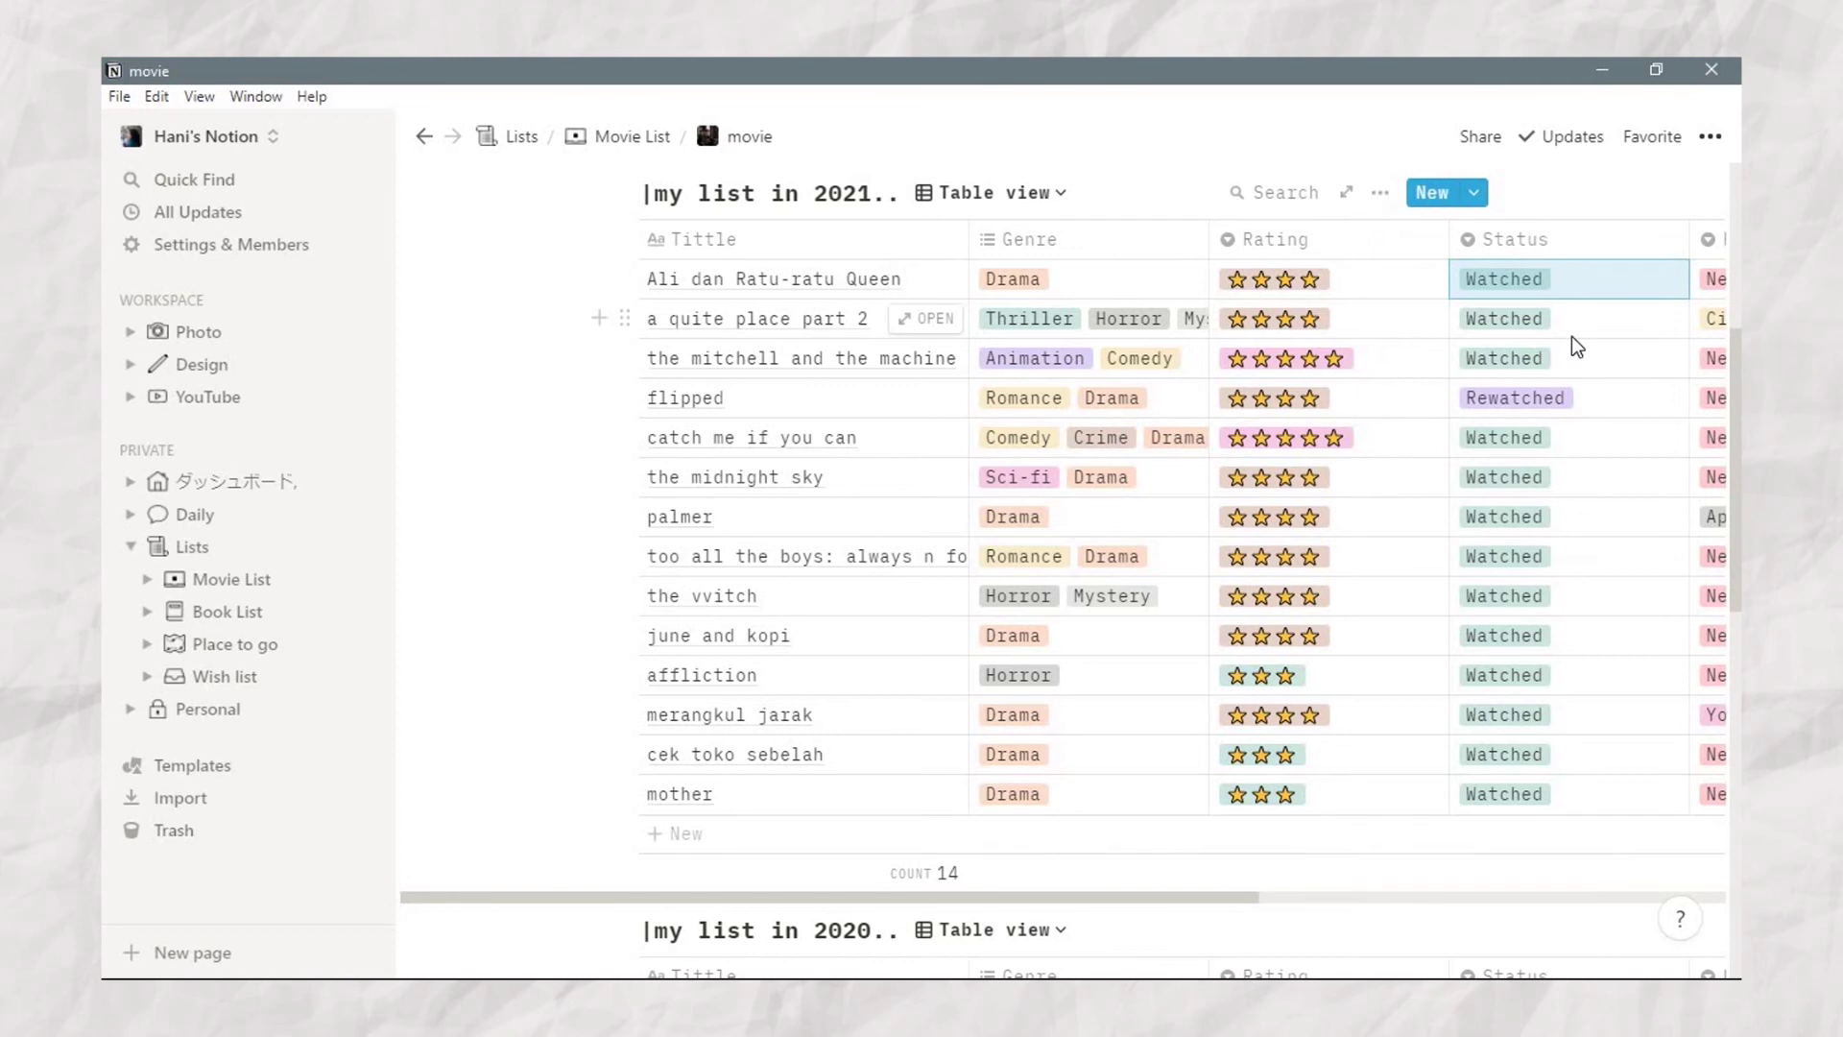
# Step: Examine the Platform options and the Date watched column in the movie page's 2021 list
pyautogui.hscroll(5, 1570, 336)
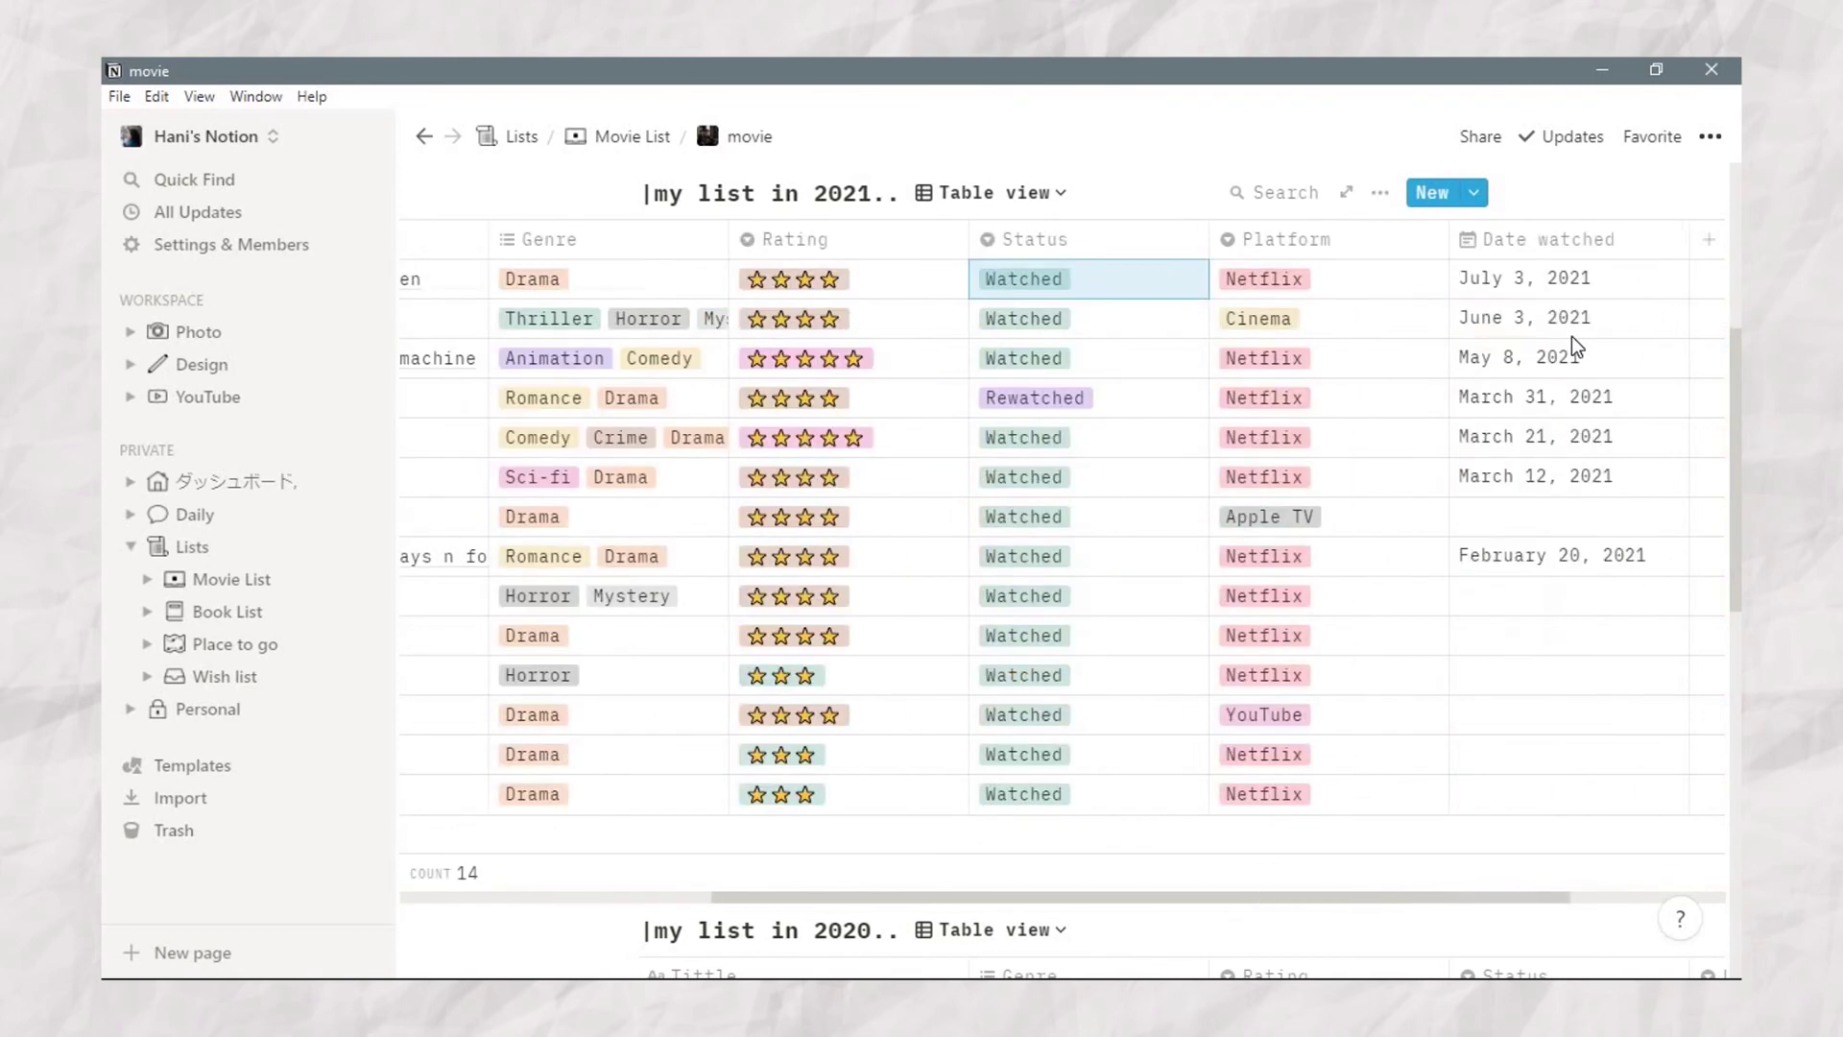
pyautogui.click(1384, 280)
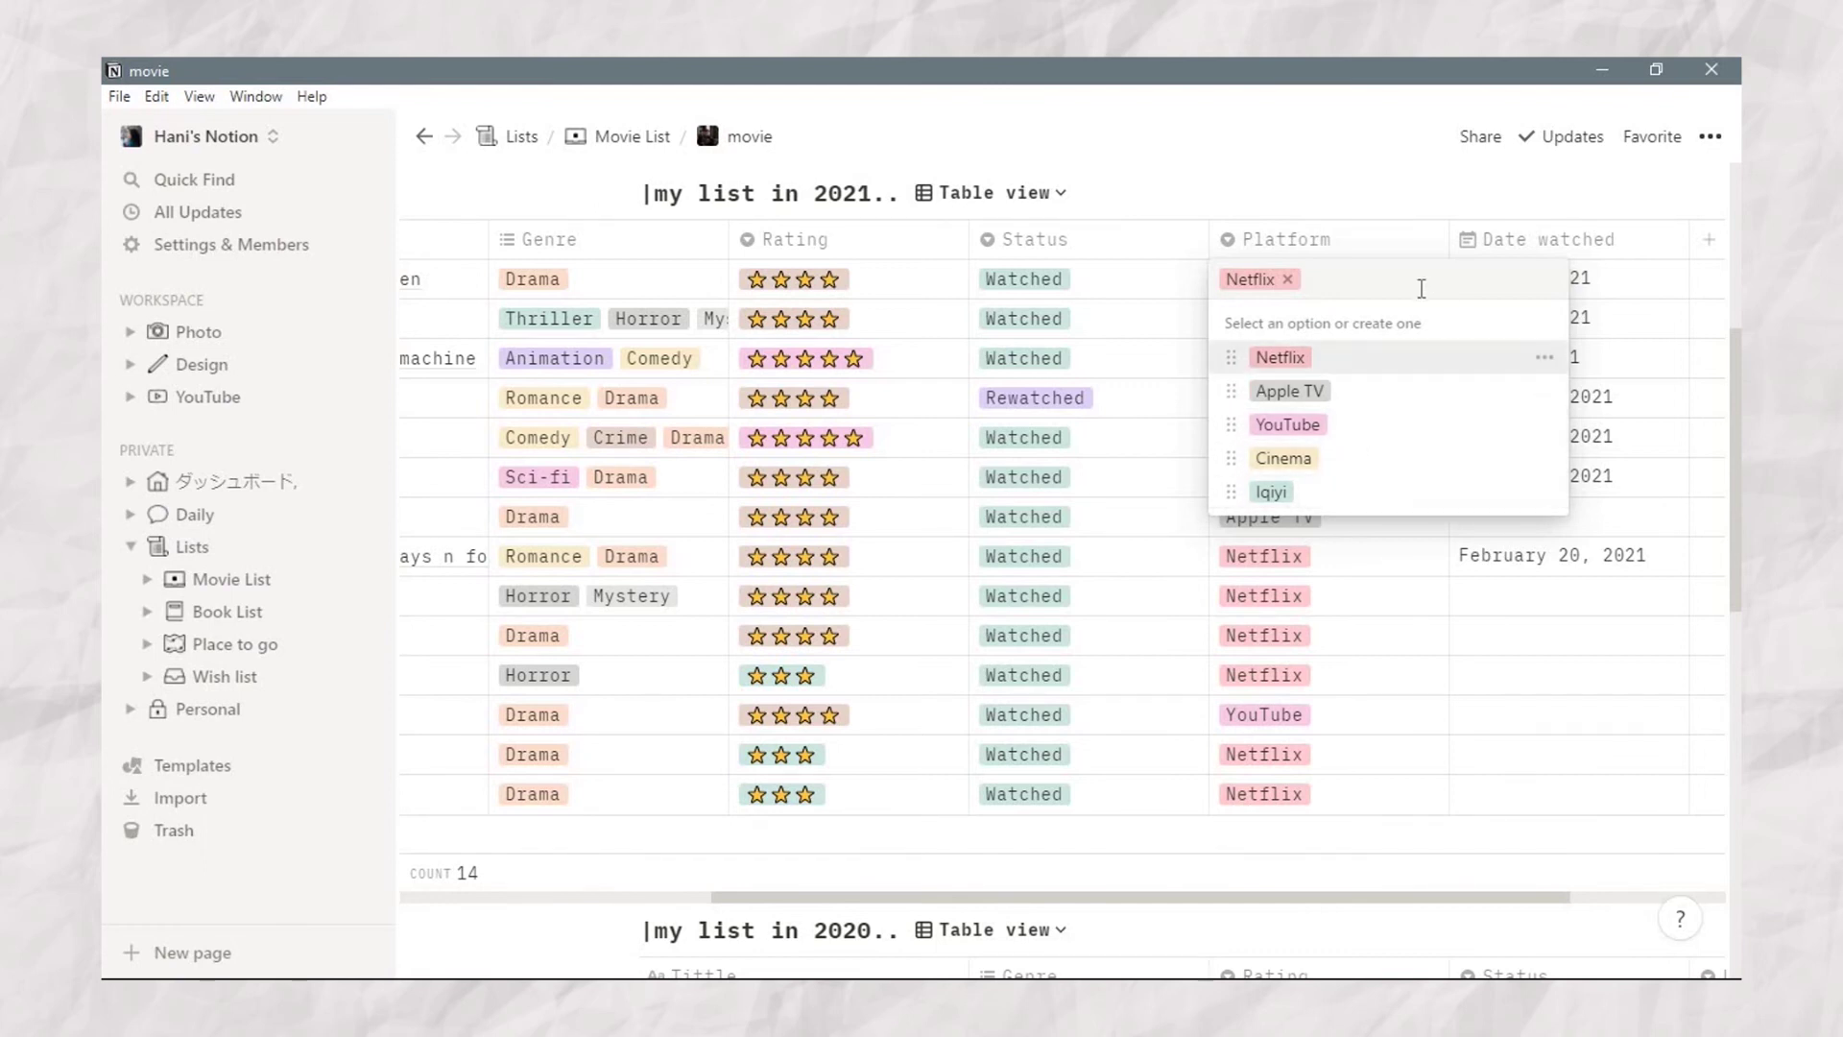
pyautogui.click(1532, 192)
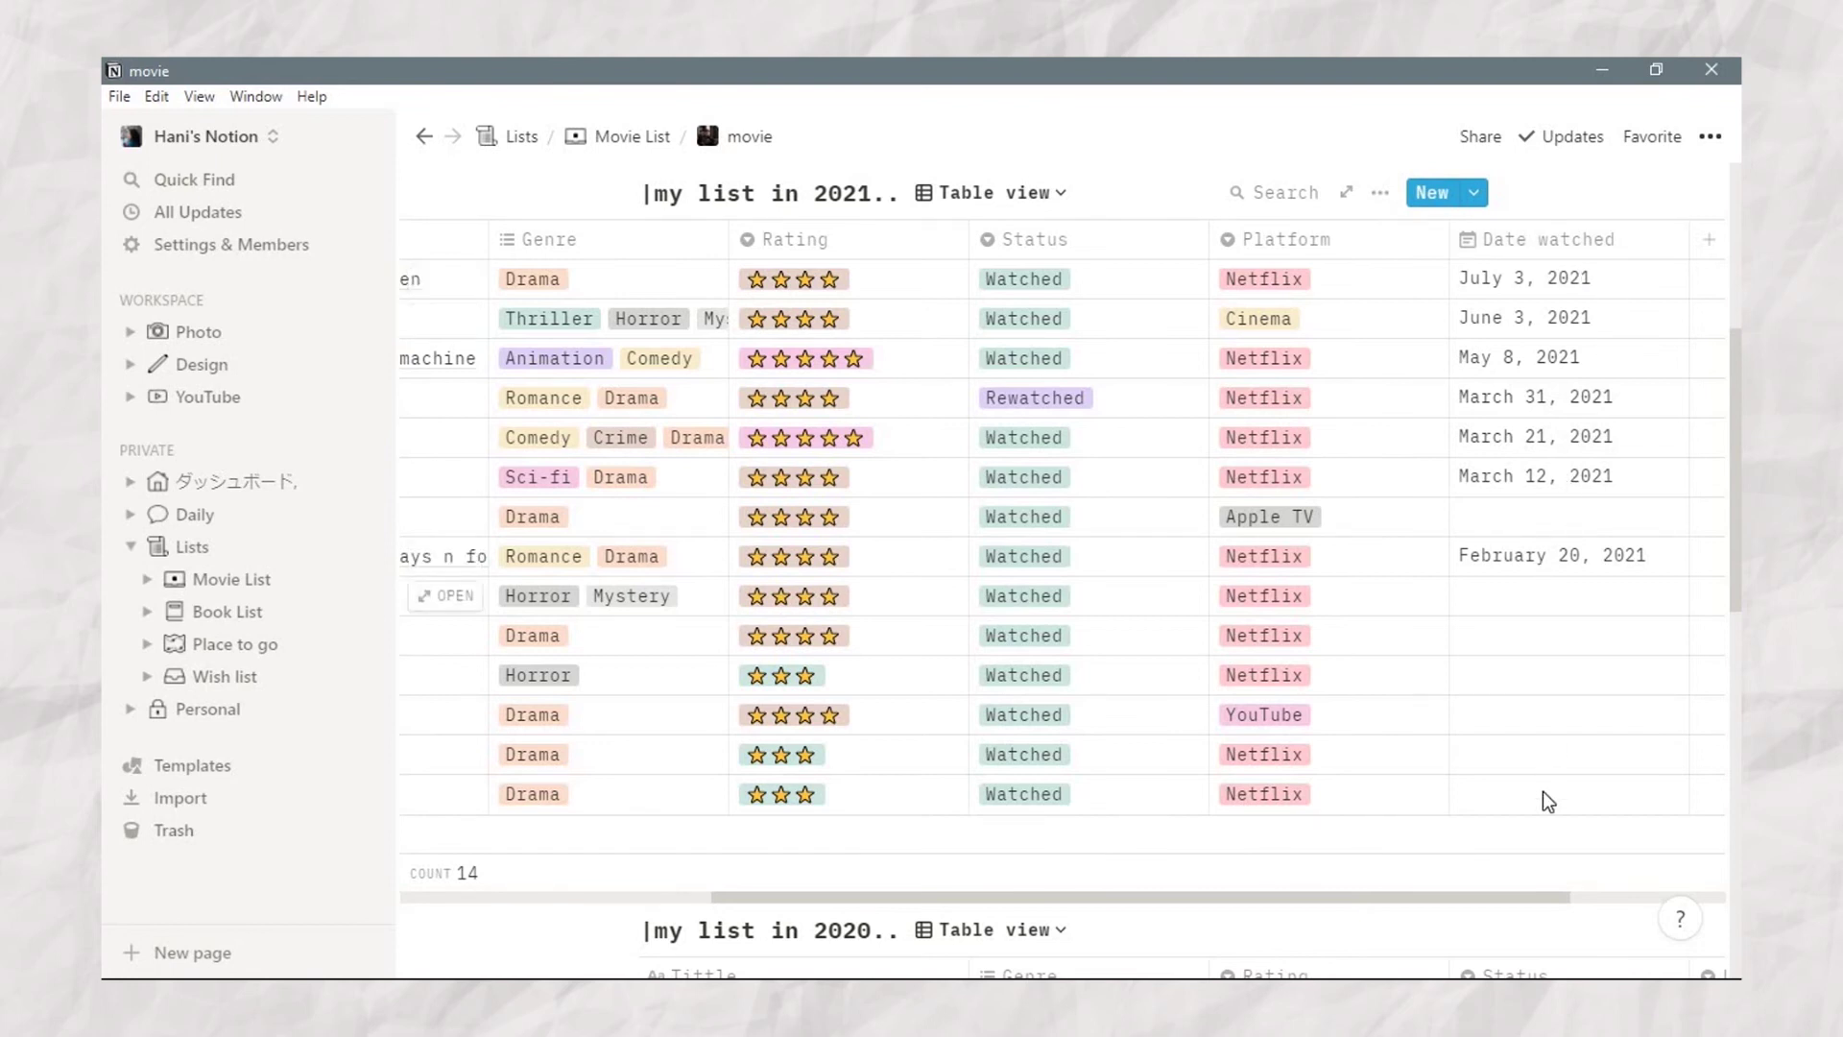
pyautogui.hscroll(5, 1548, 740)
pyautogui.hscroll(-10, 1023, 599)
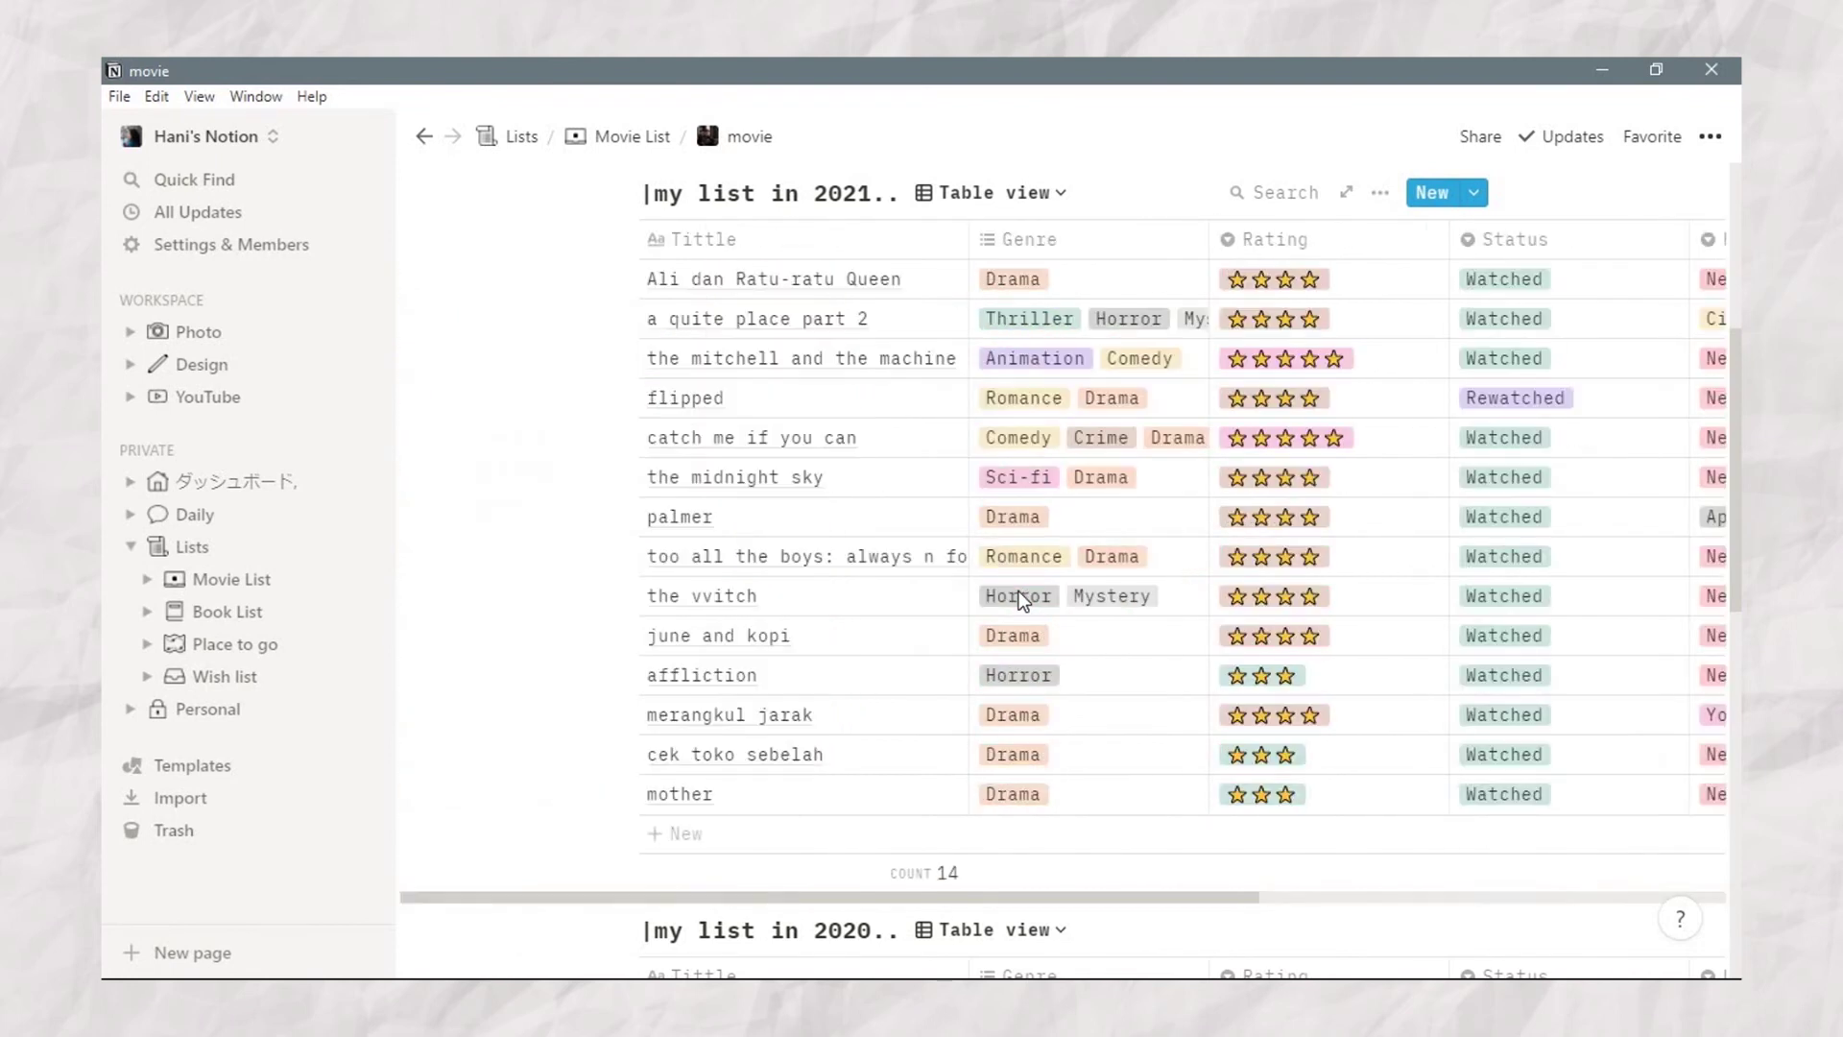
# Step: Look through the movie page's 2020 list and both row counts, and check the views available for the 2021 list
pyautogui.scroll(-5, 1024, 599)
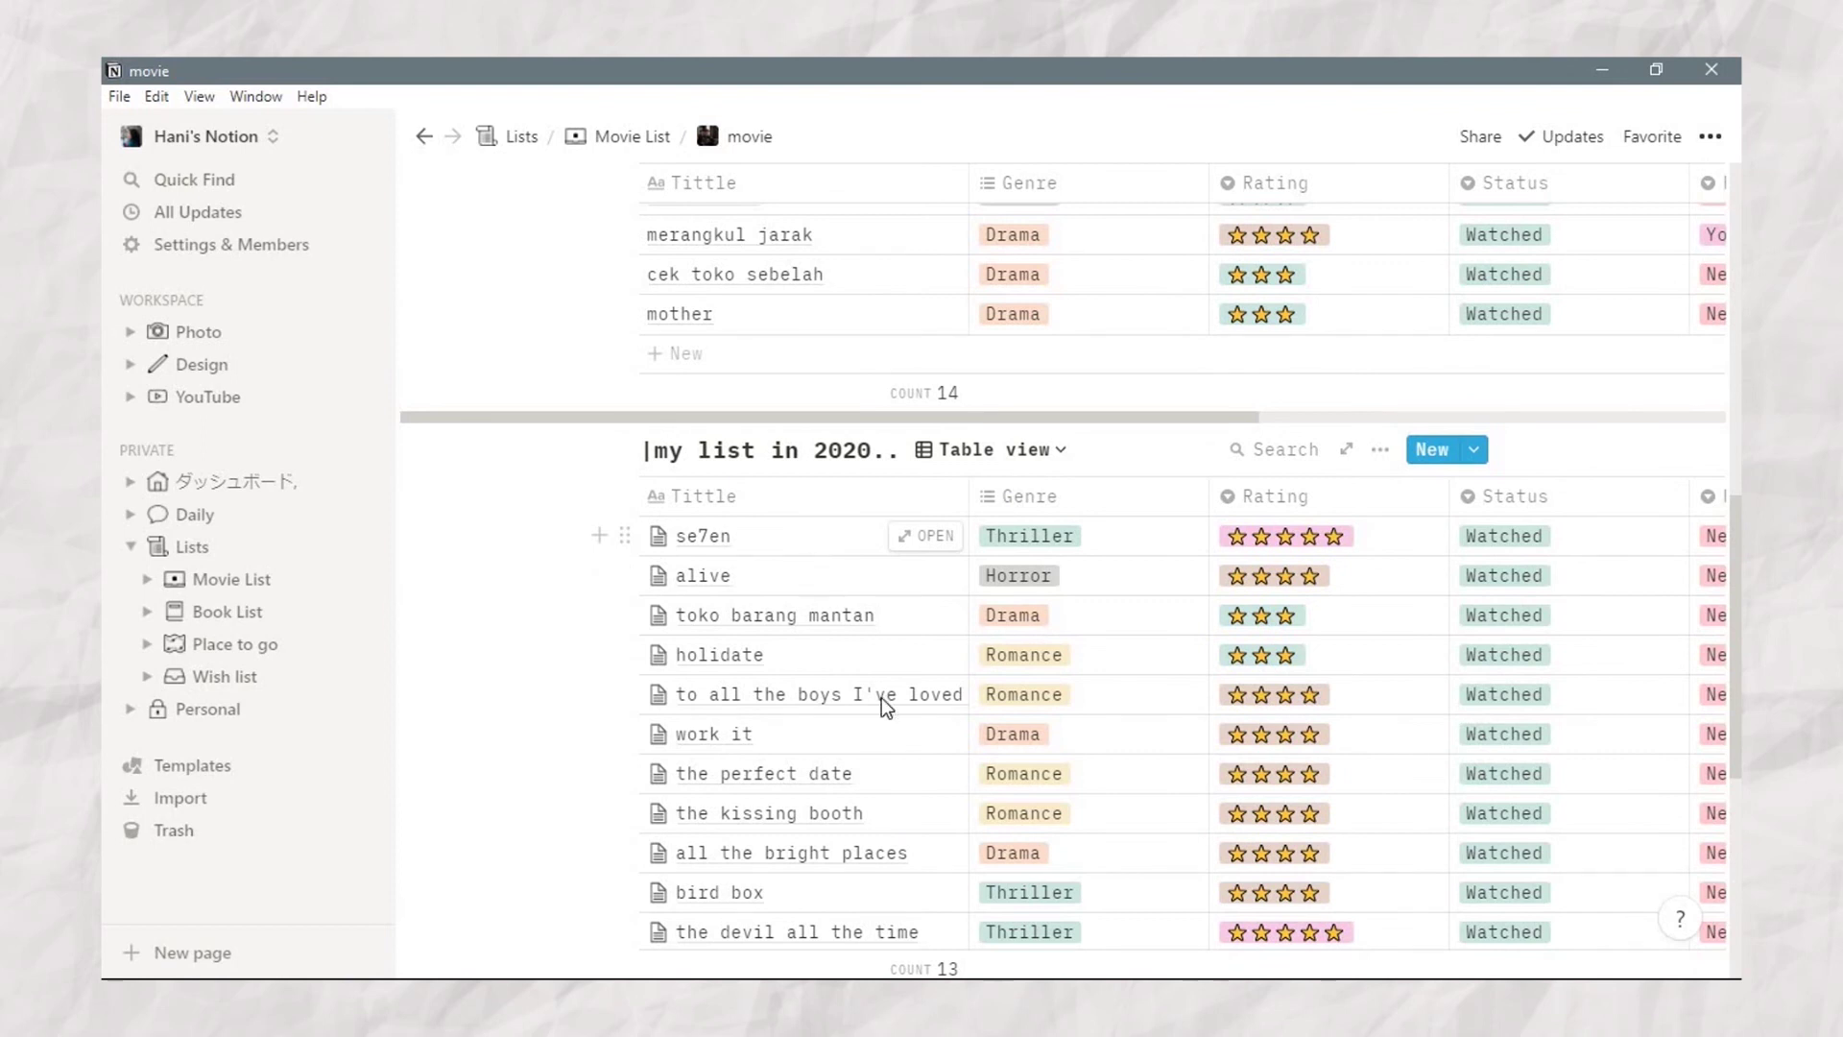
pyautogui.scroll(-5, 946, 652)
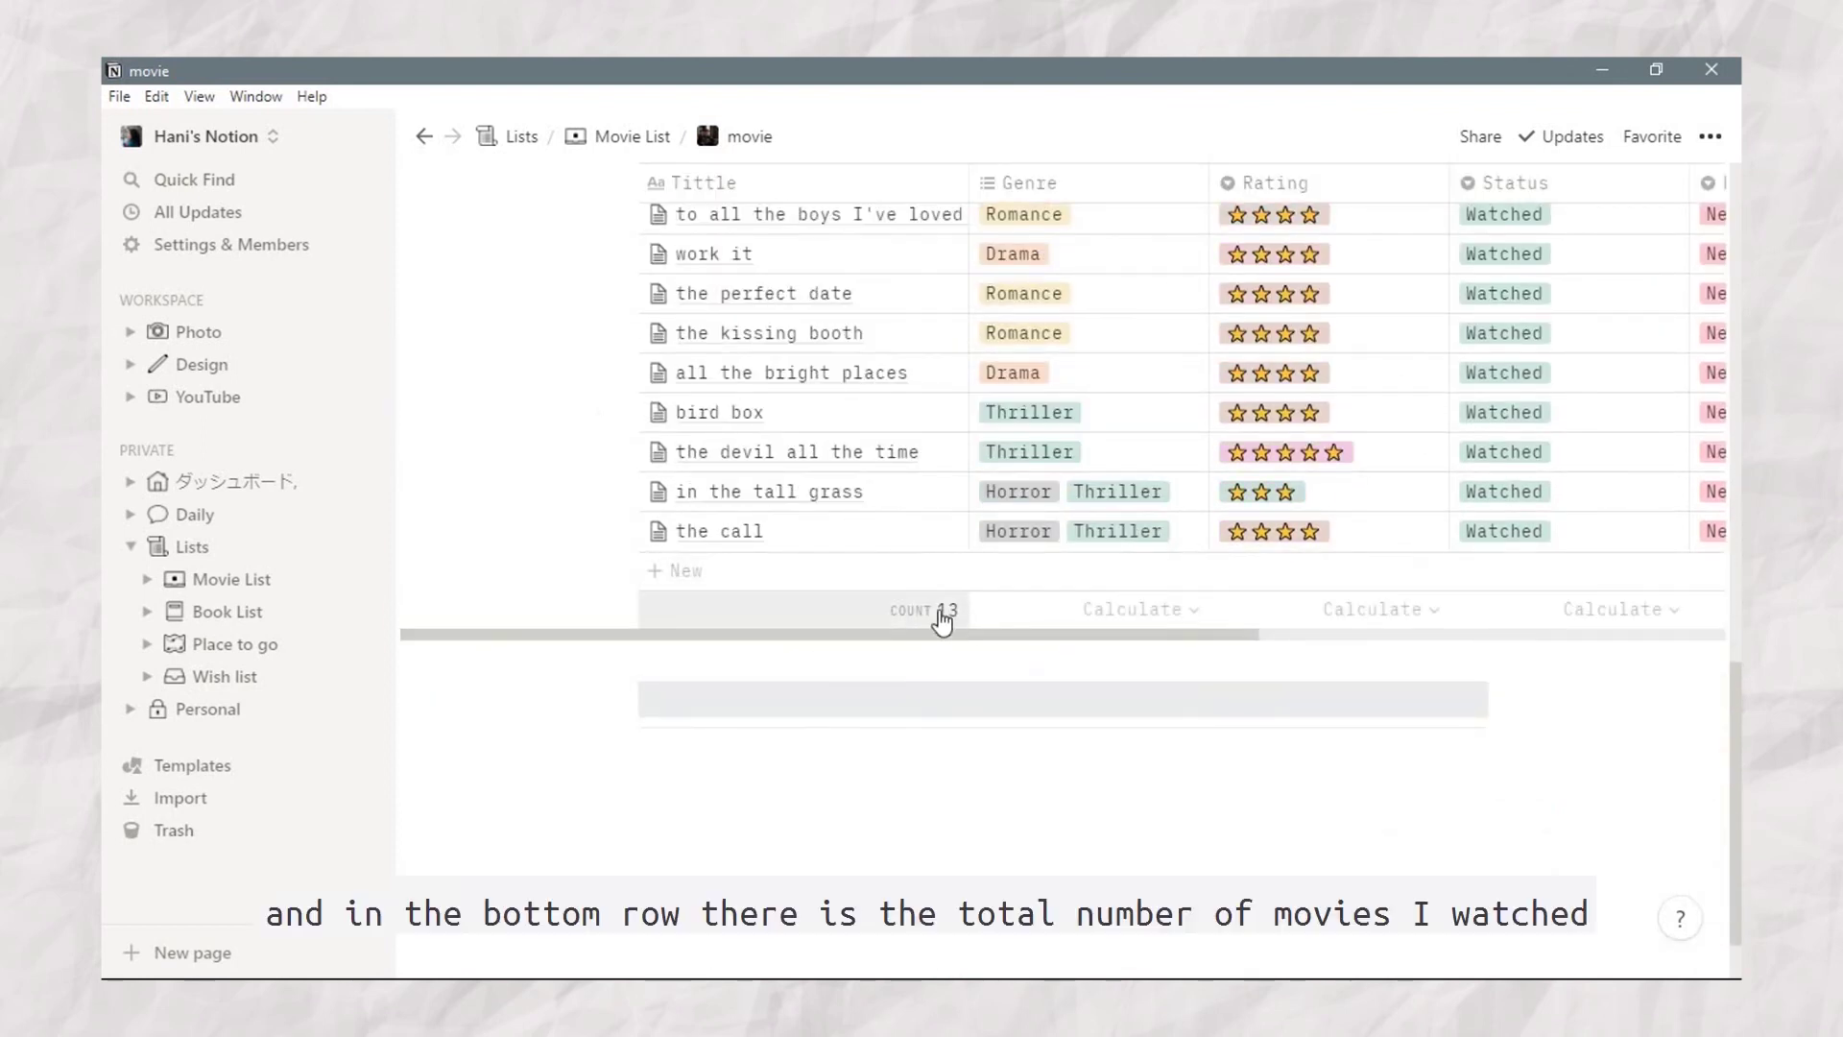
pyautogui.scroll(10, 928, 623)
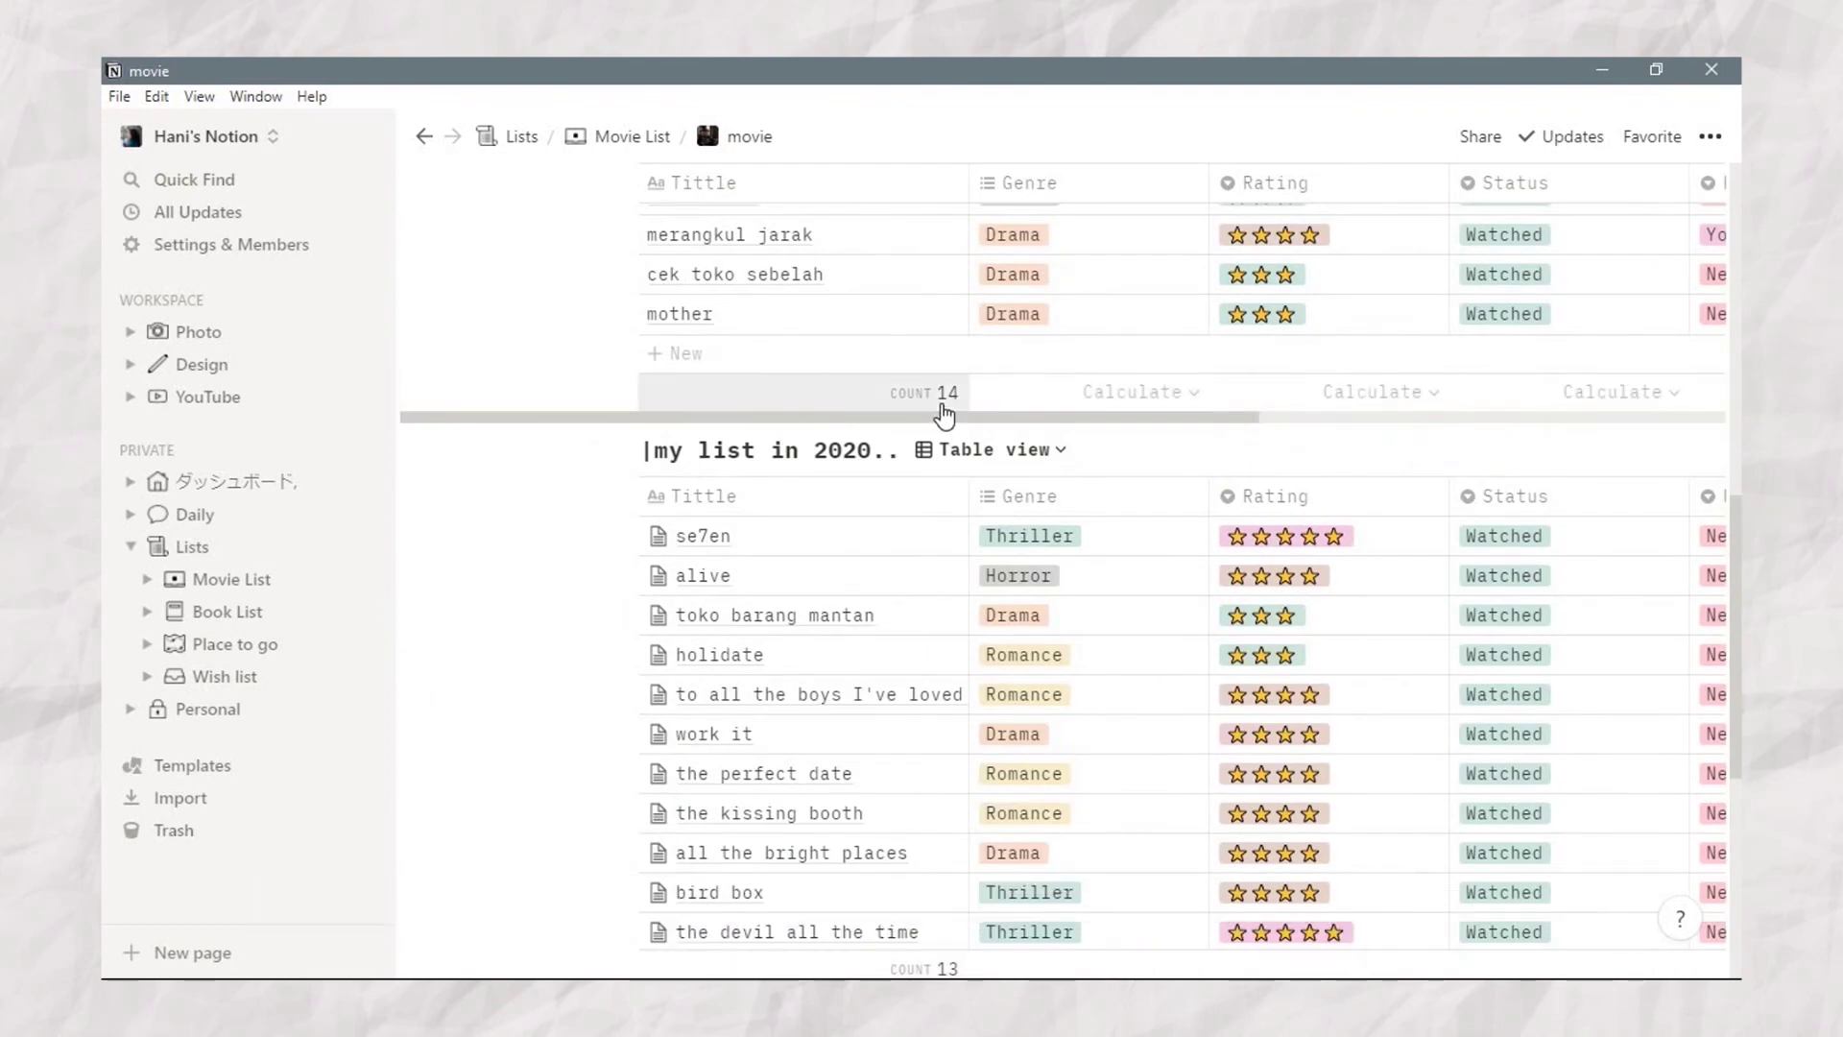
pyautogui.click(1040, 432)
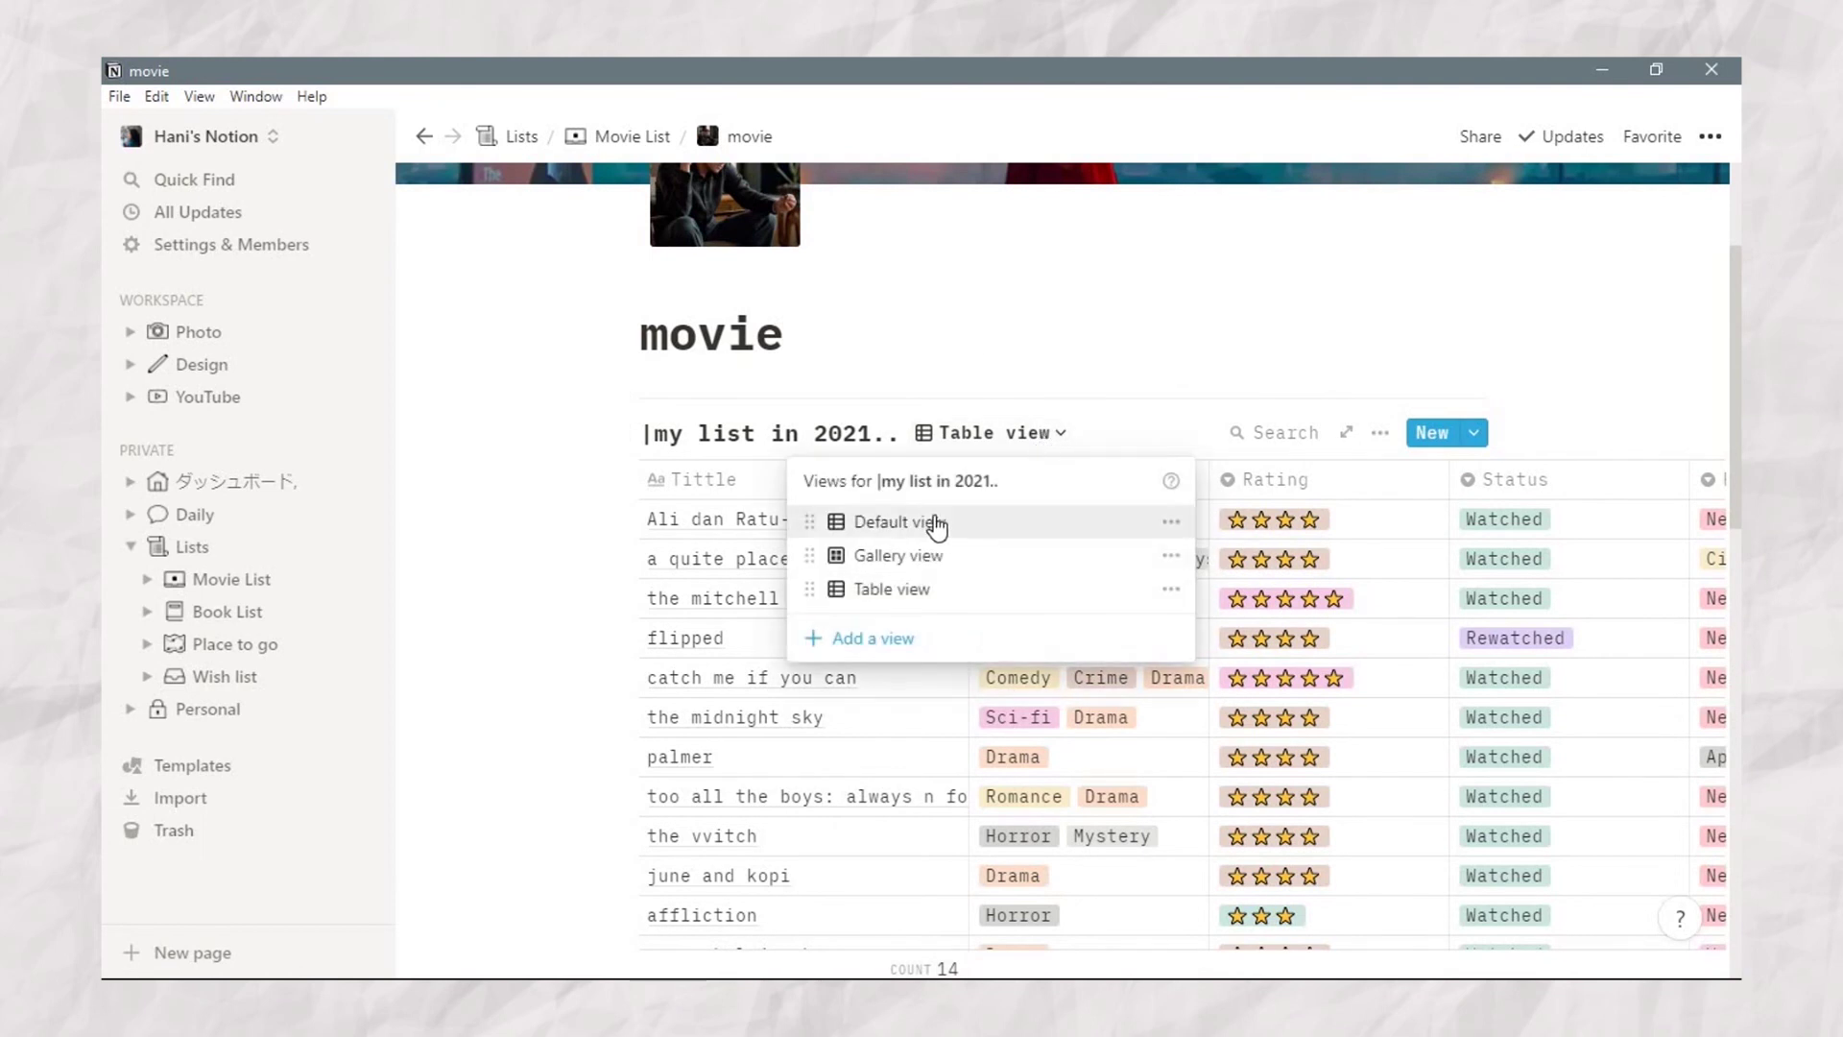
pyautogui.click(1278, 590)
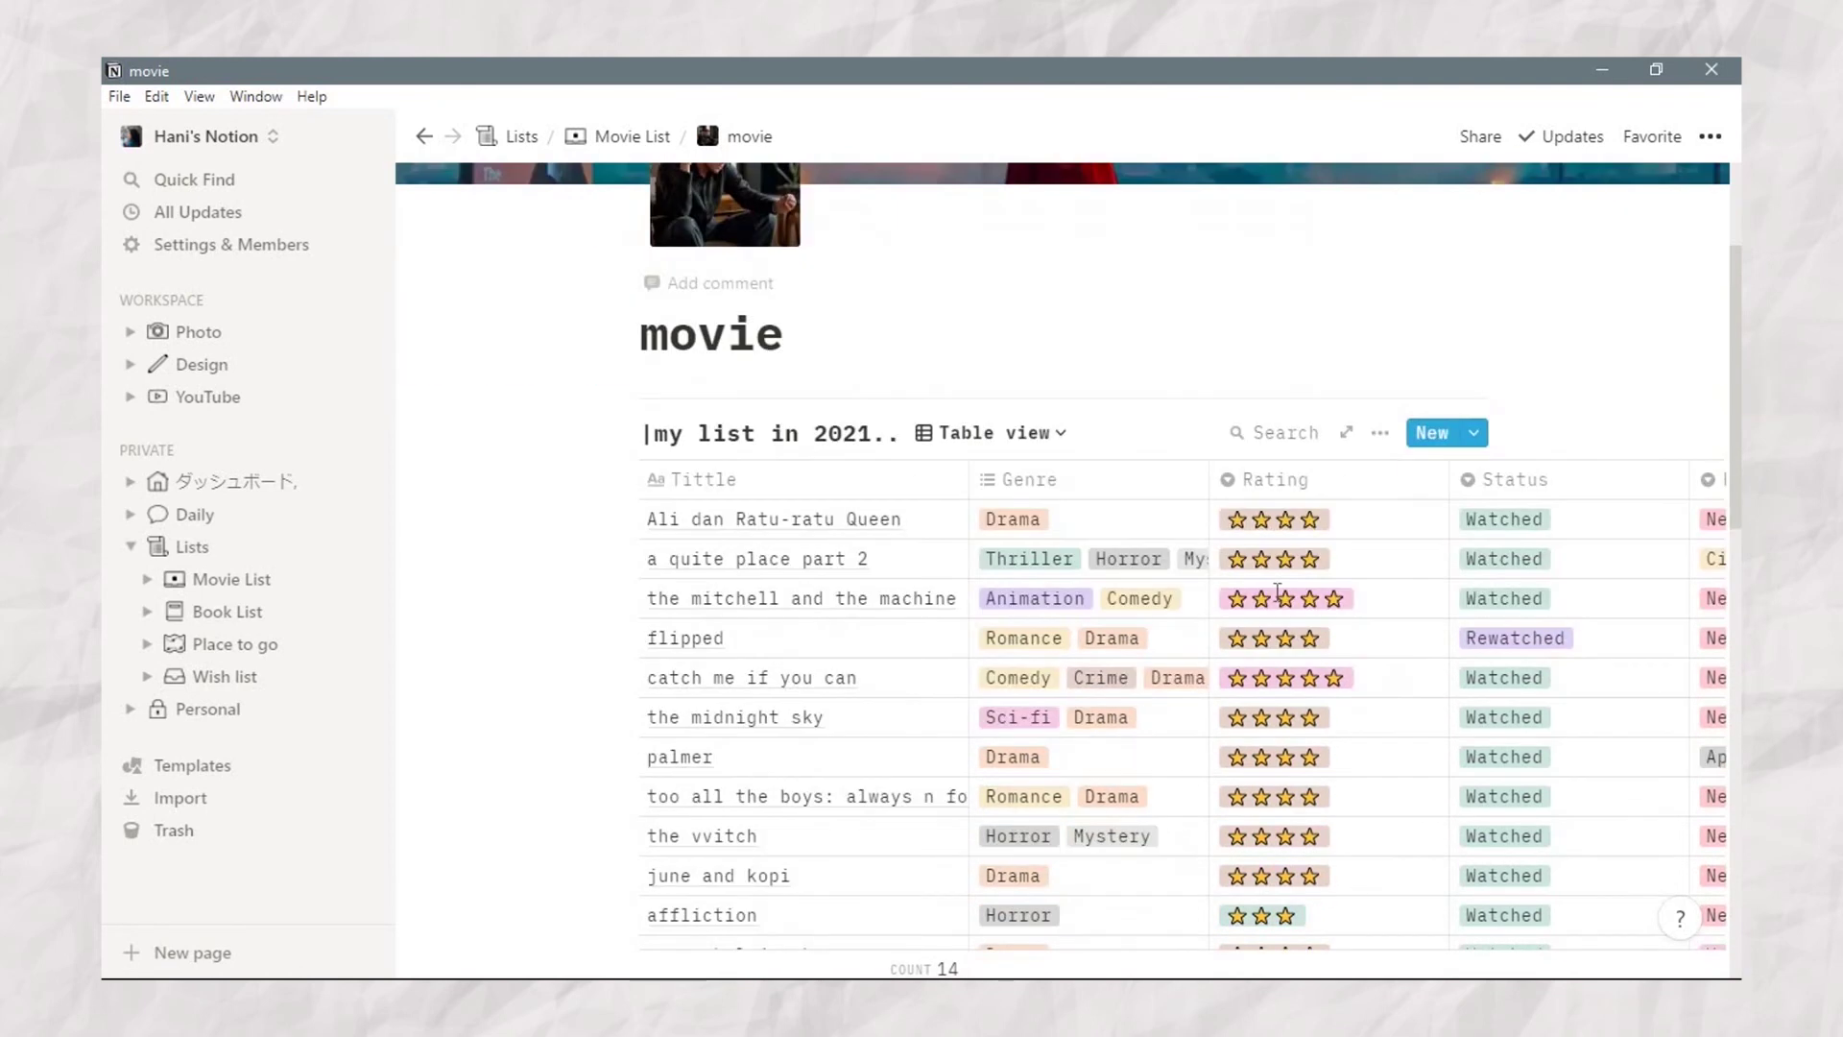
# Step: Go back to Movie List, open the series page and examine all columns of its 2021 list, from Season to total episodes
pyautogui.click(630, 136)
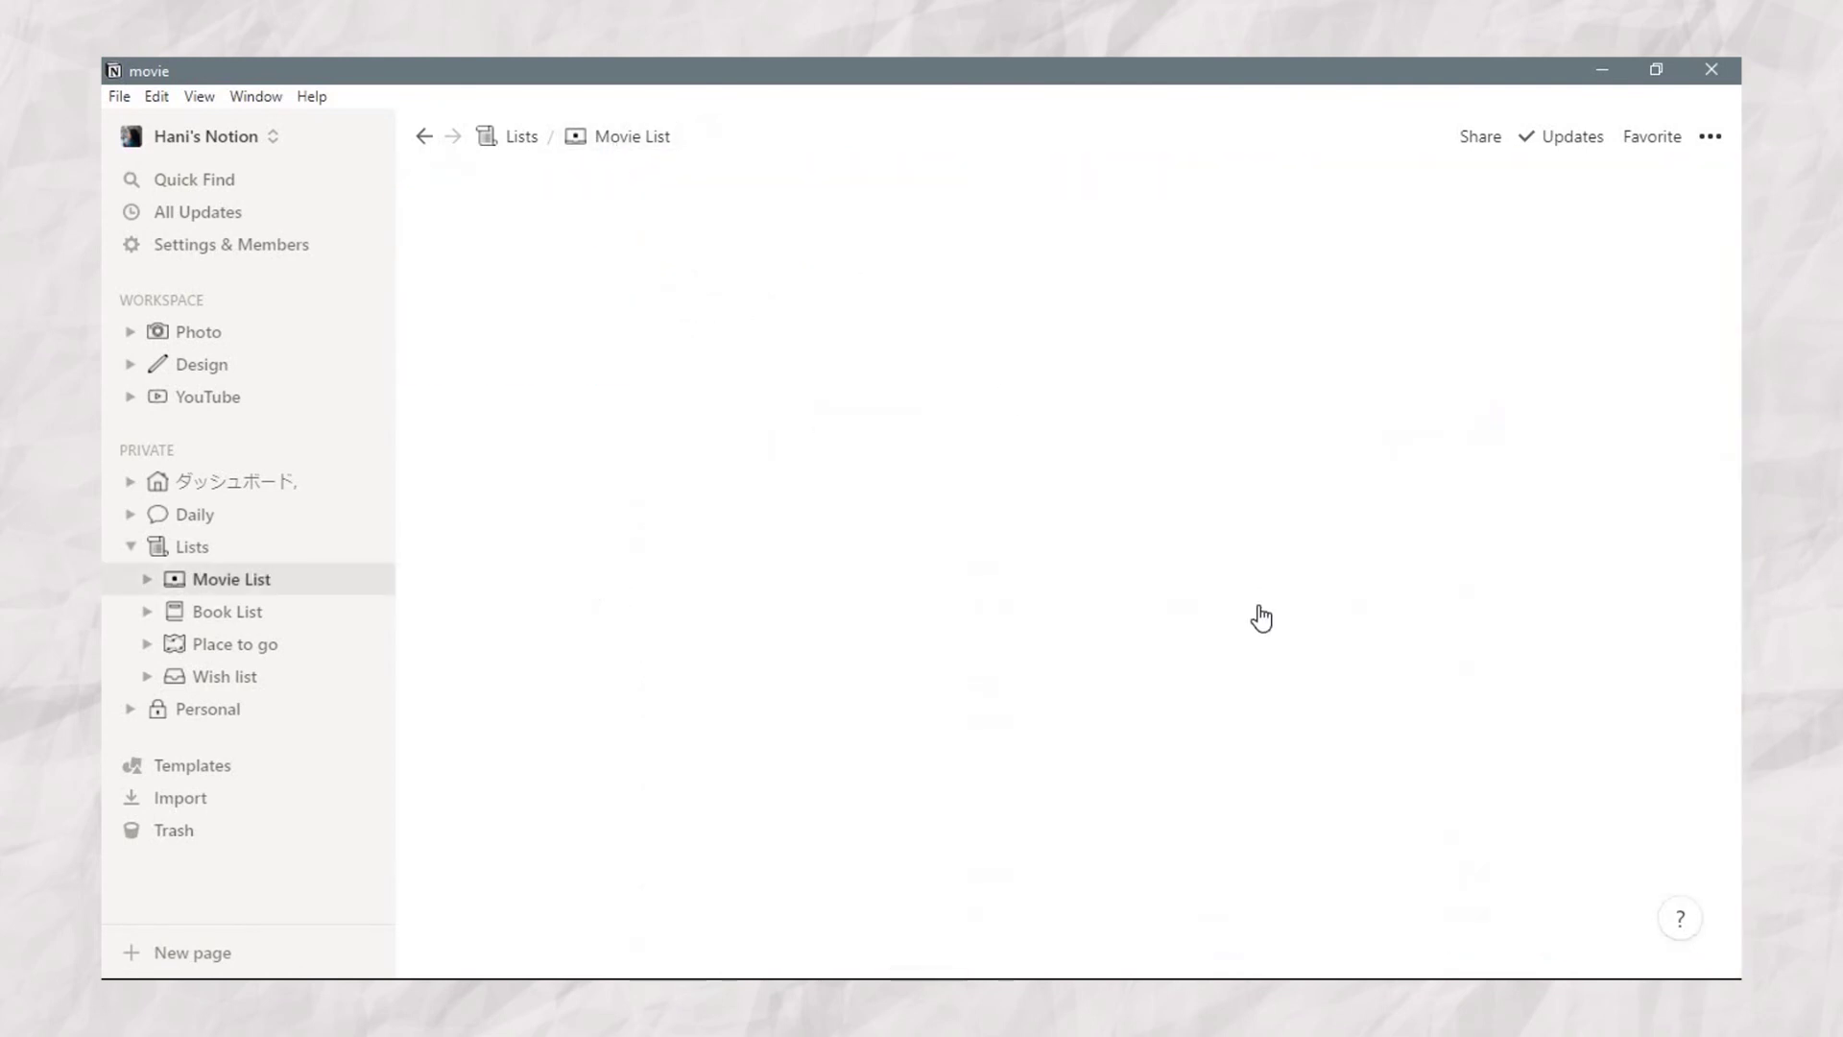
pyautogui.scroll(-3, 1259, 605)
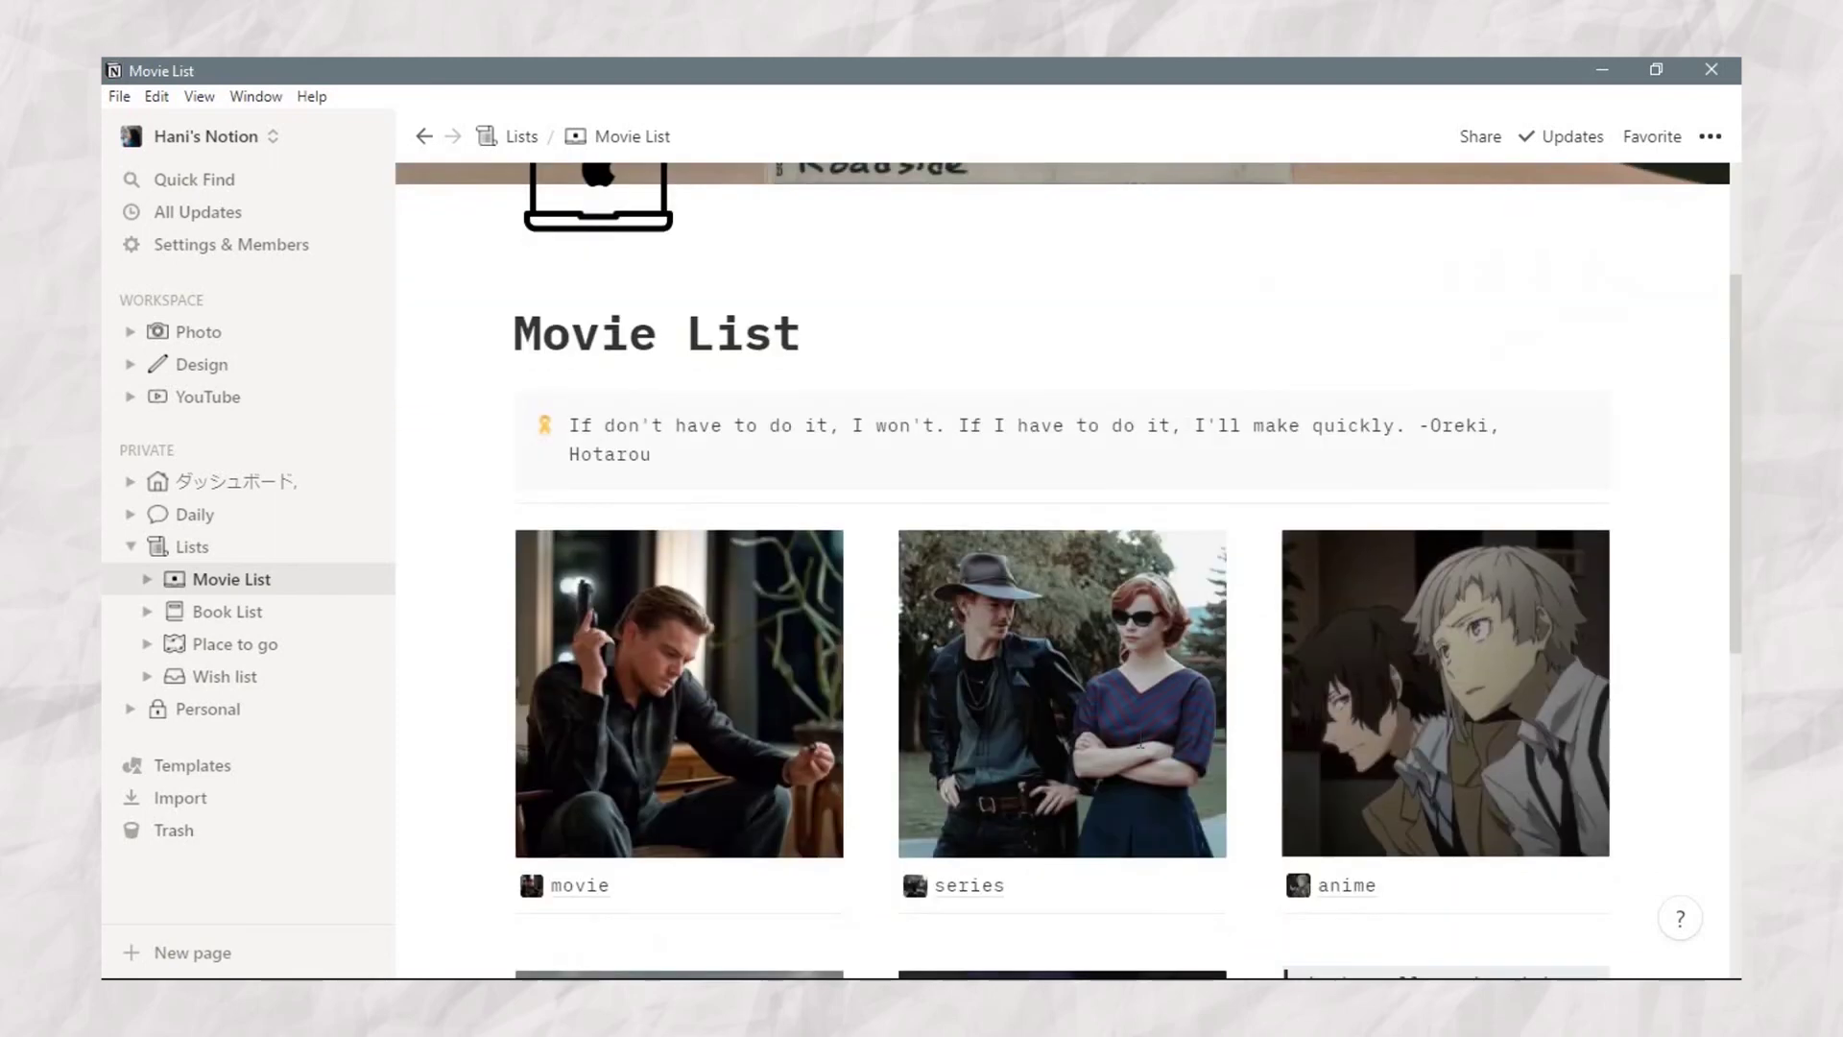
pyautogui.click(965, 894)
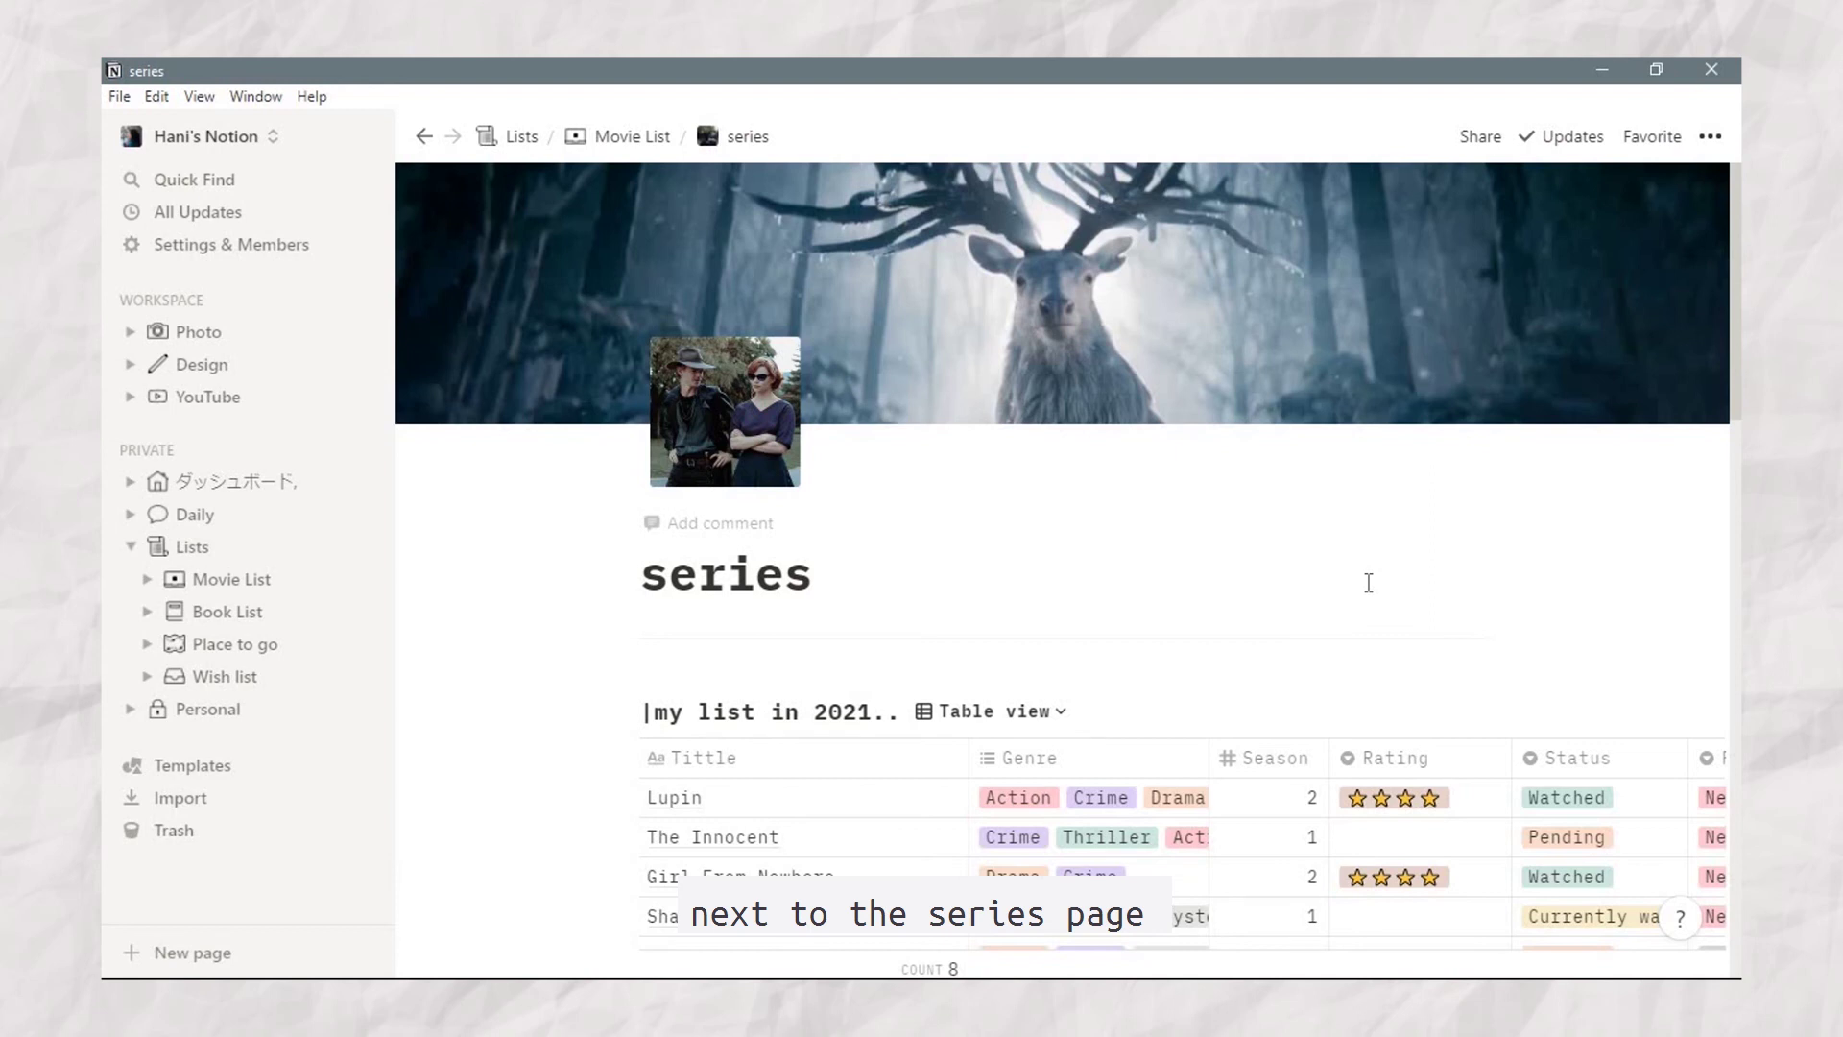
pyautogui.scroll(-3, 1369, 583)
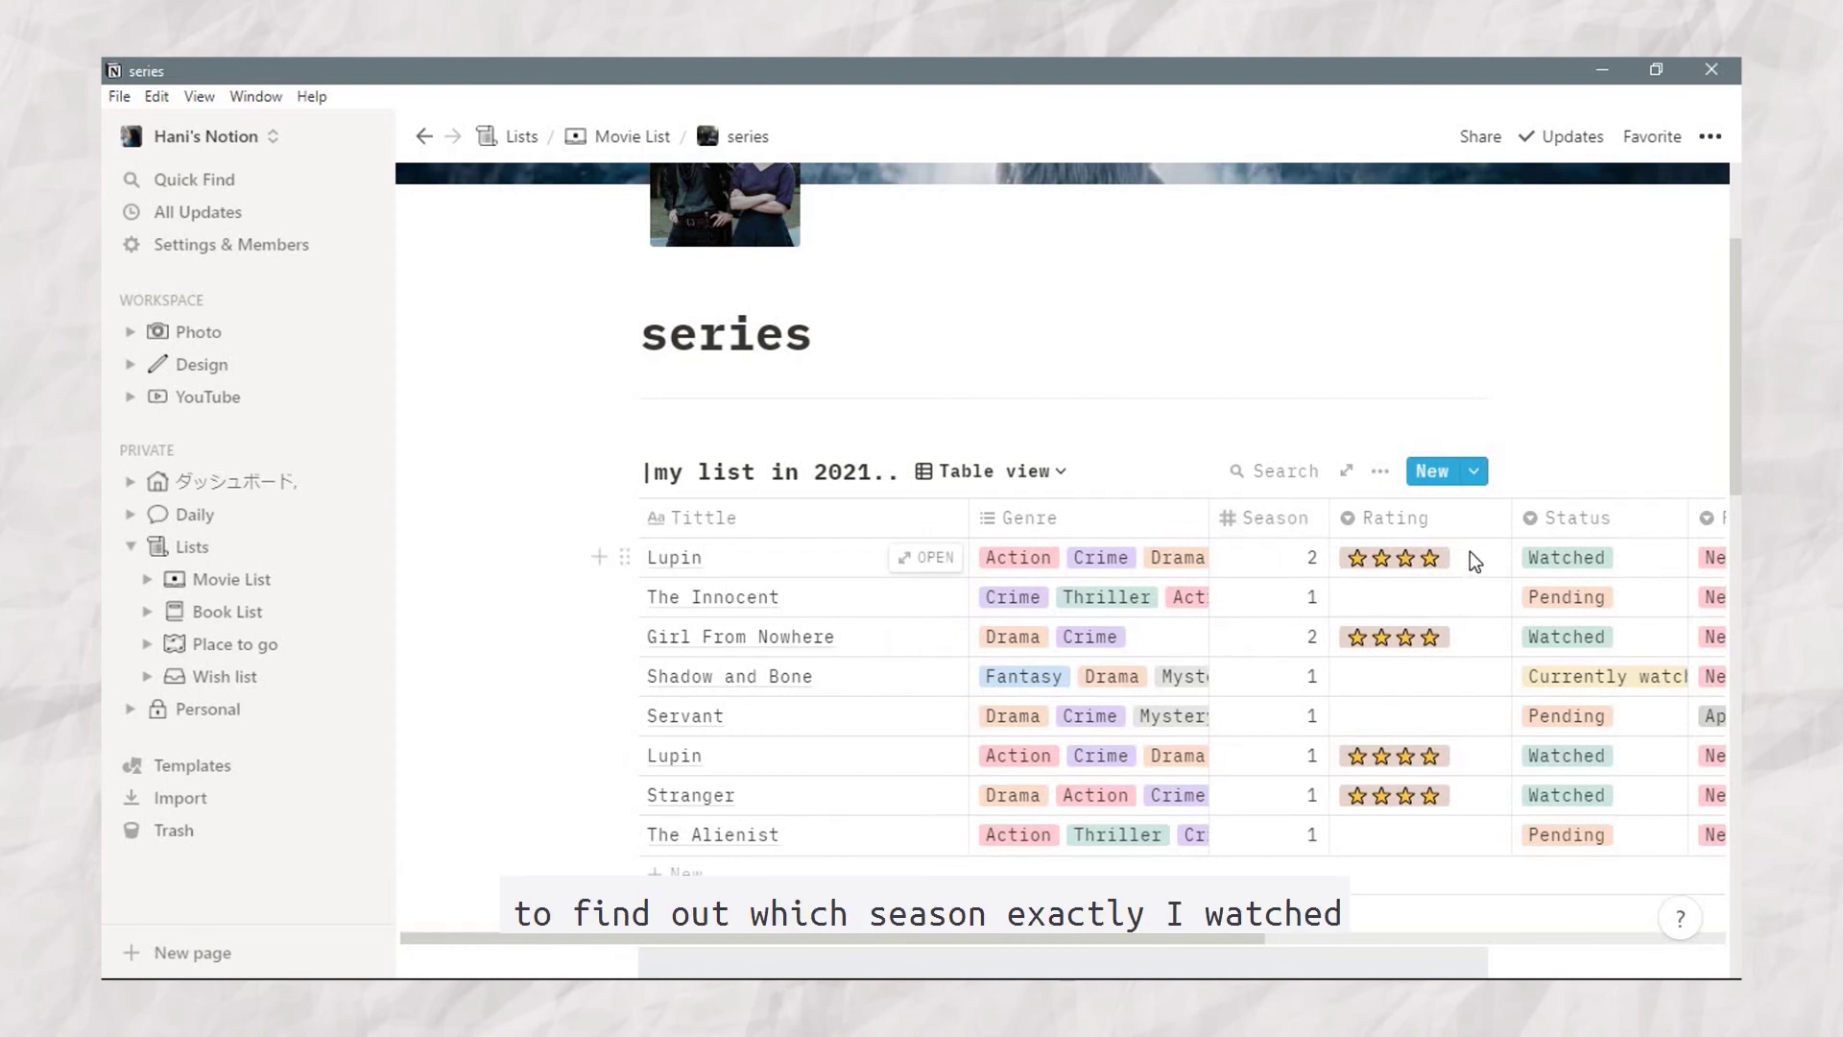
pyautogui.hscroll(3, 1384, 564)
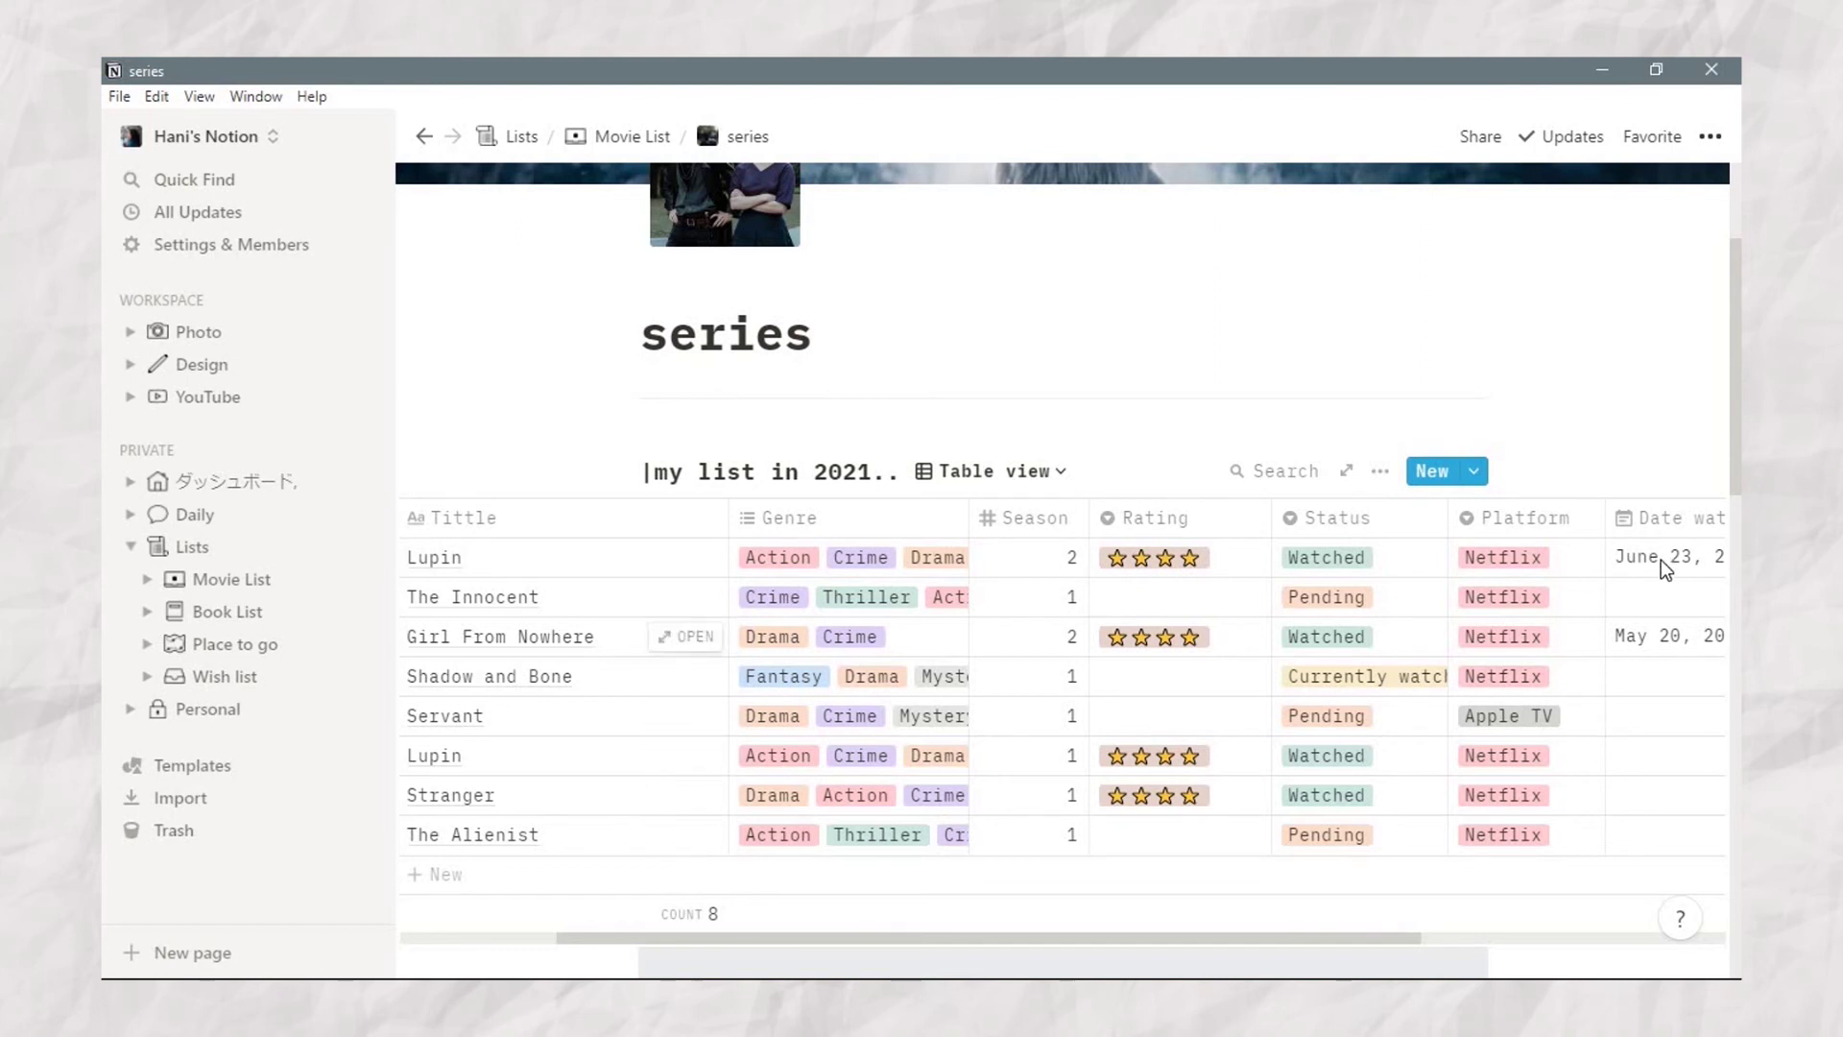
pyautogui.scroll(-3, 1662, 557)
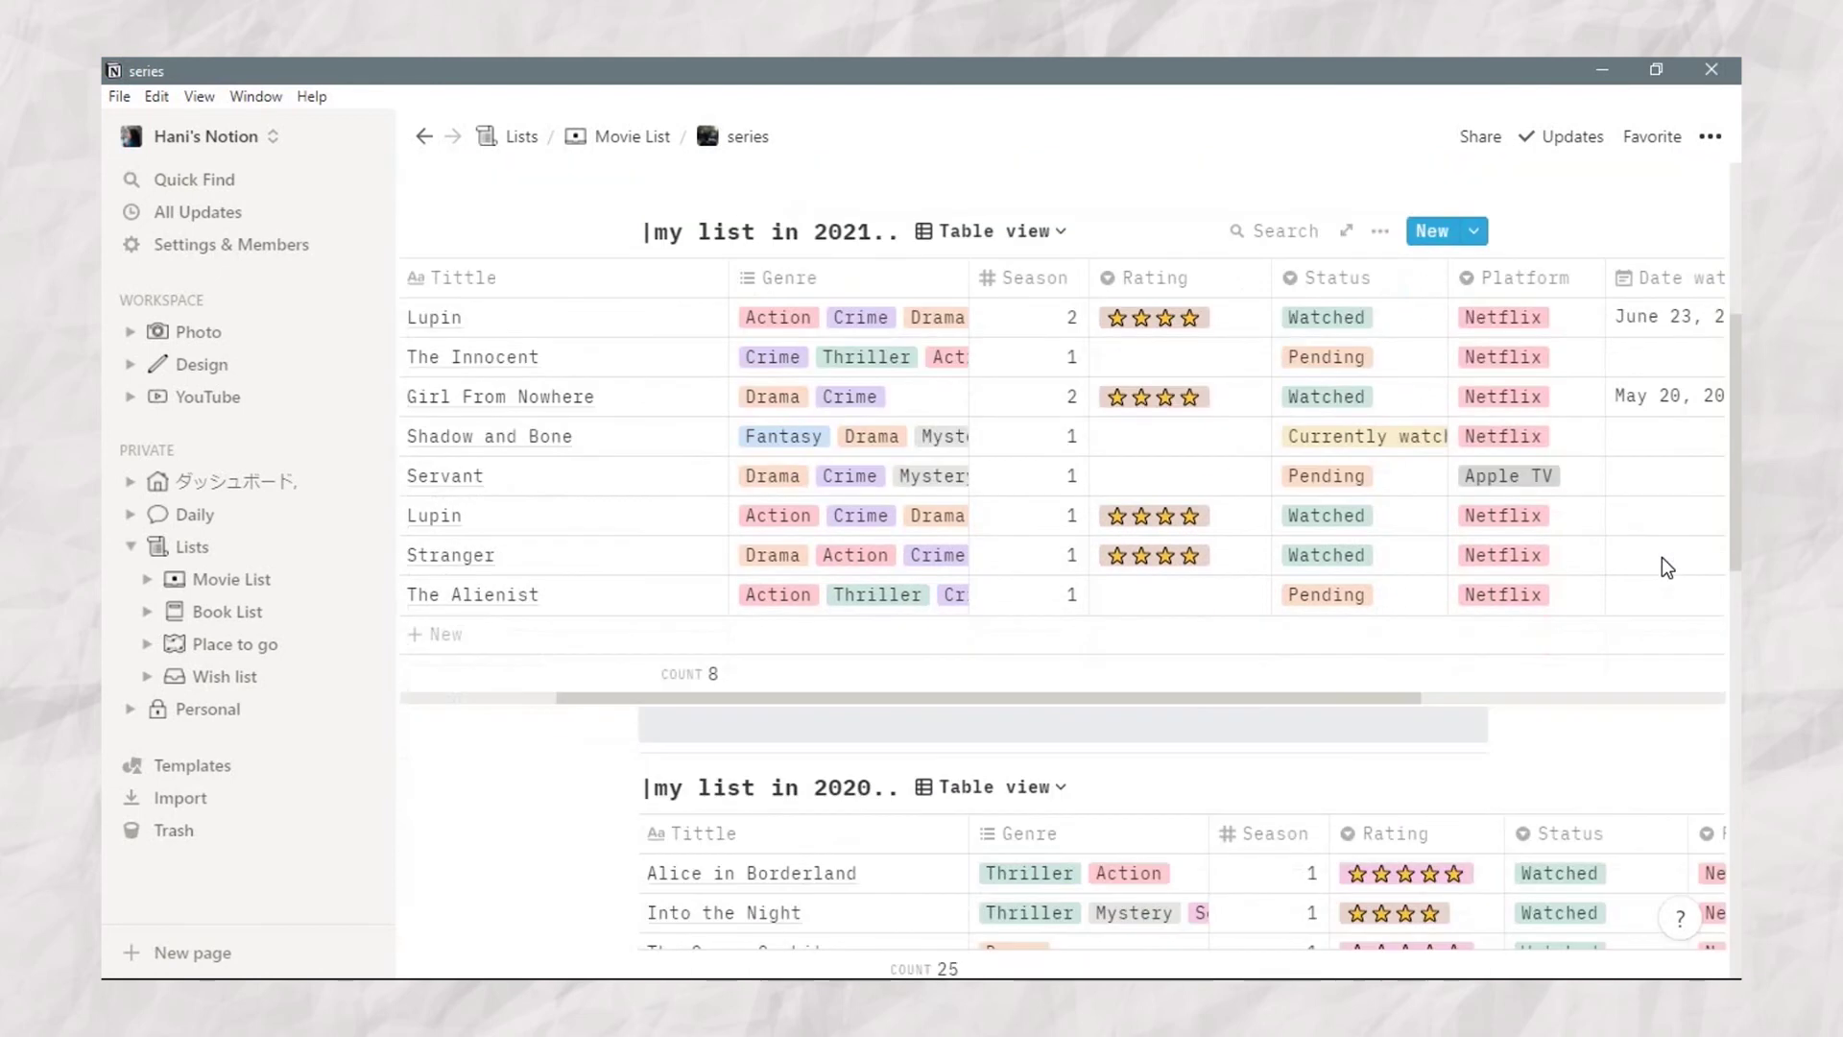
pyautogui.scroll(3, 1662, 566)
pyautogui.hscroll(3, 1662, 566)
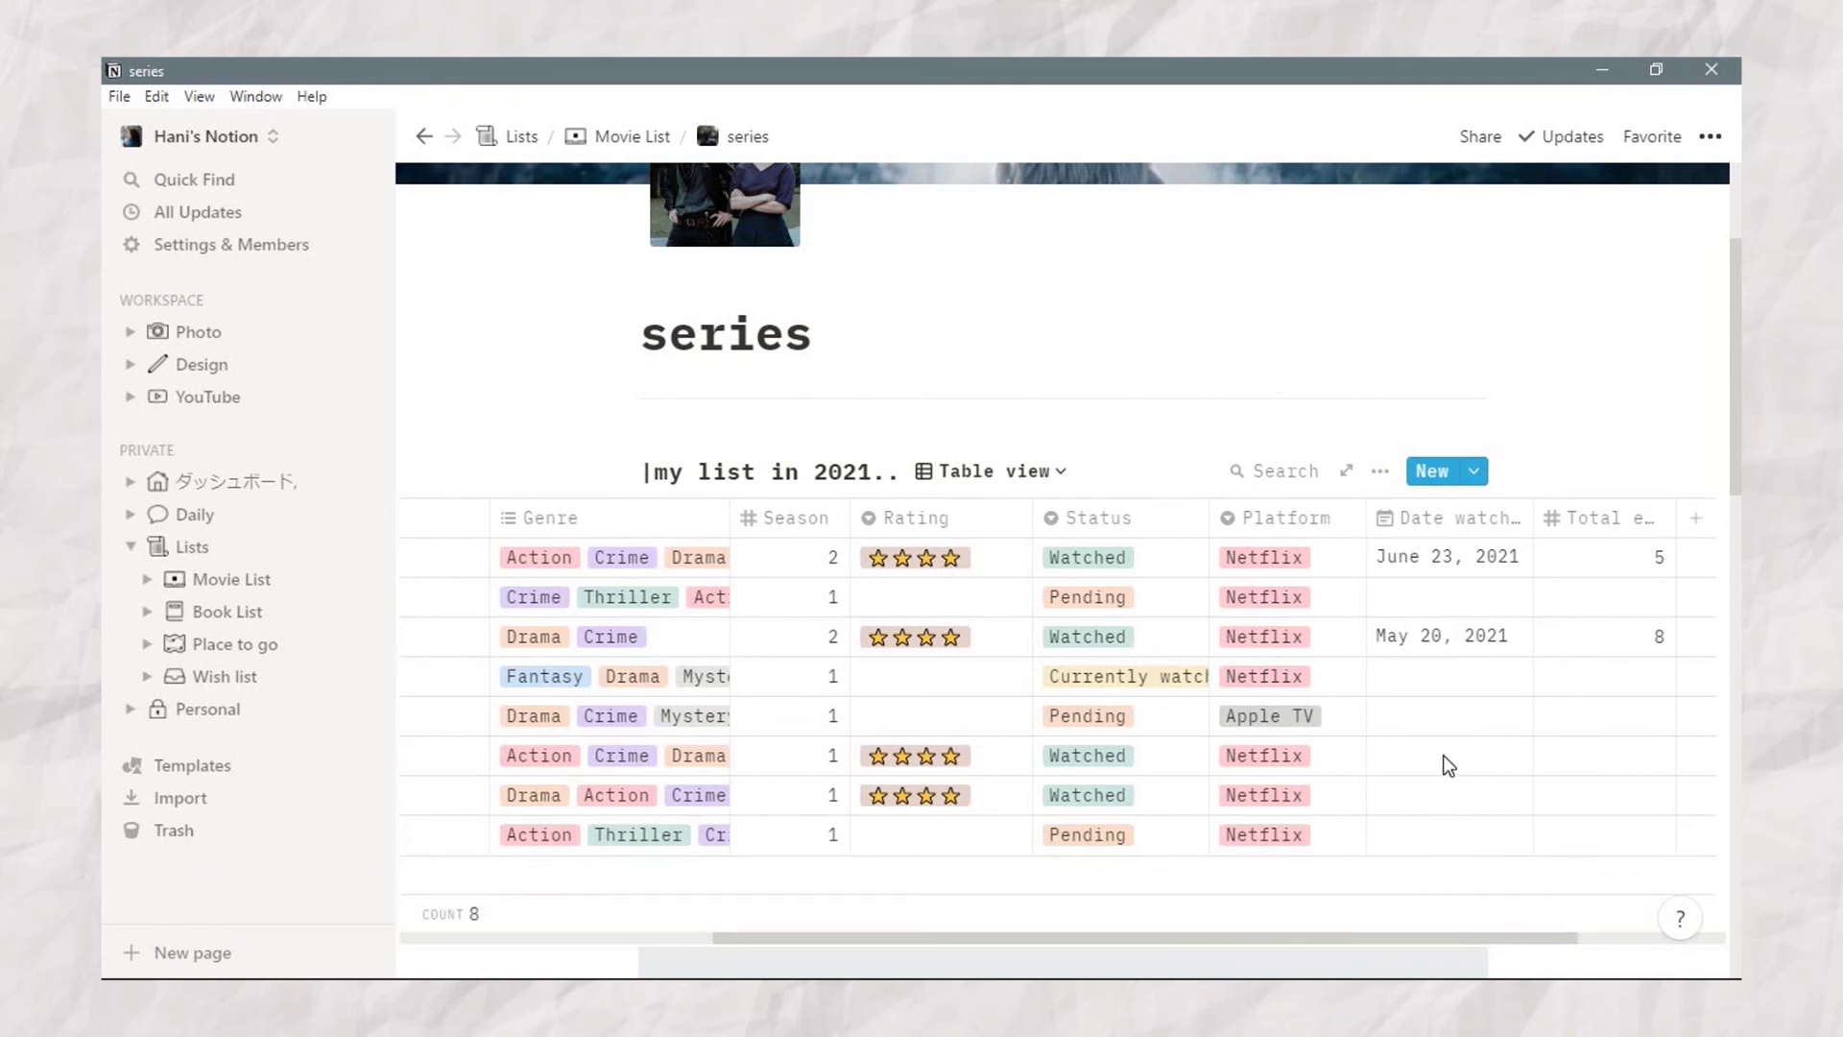
pyautogui.hscroll(-5, 1443, 755)
# Step: Look through the columns and entries of the series page's 2020 list down to its row count
pyautogui.scroll(-5, 1125, 680)
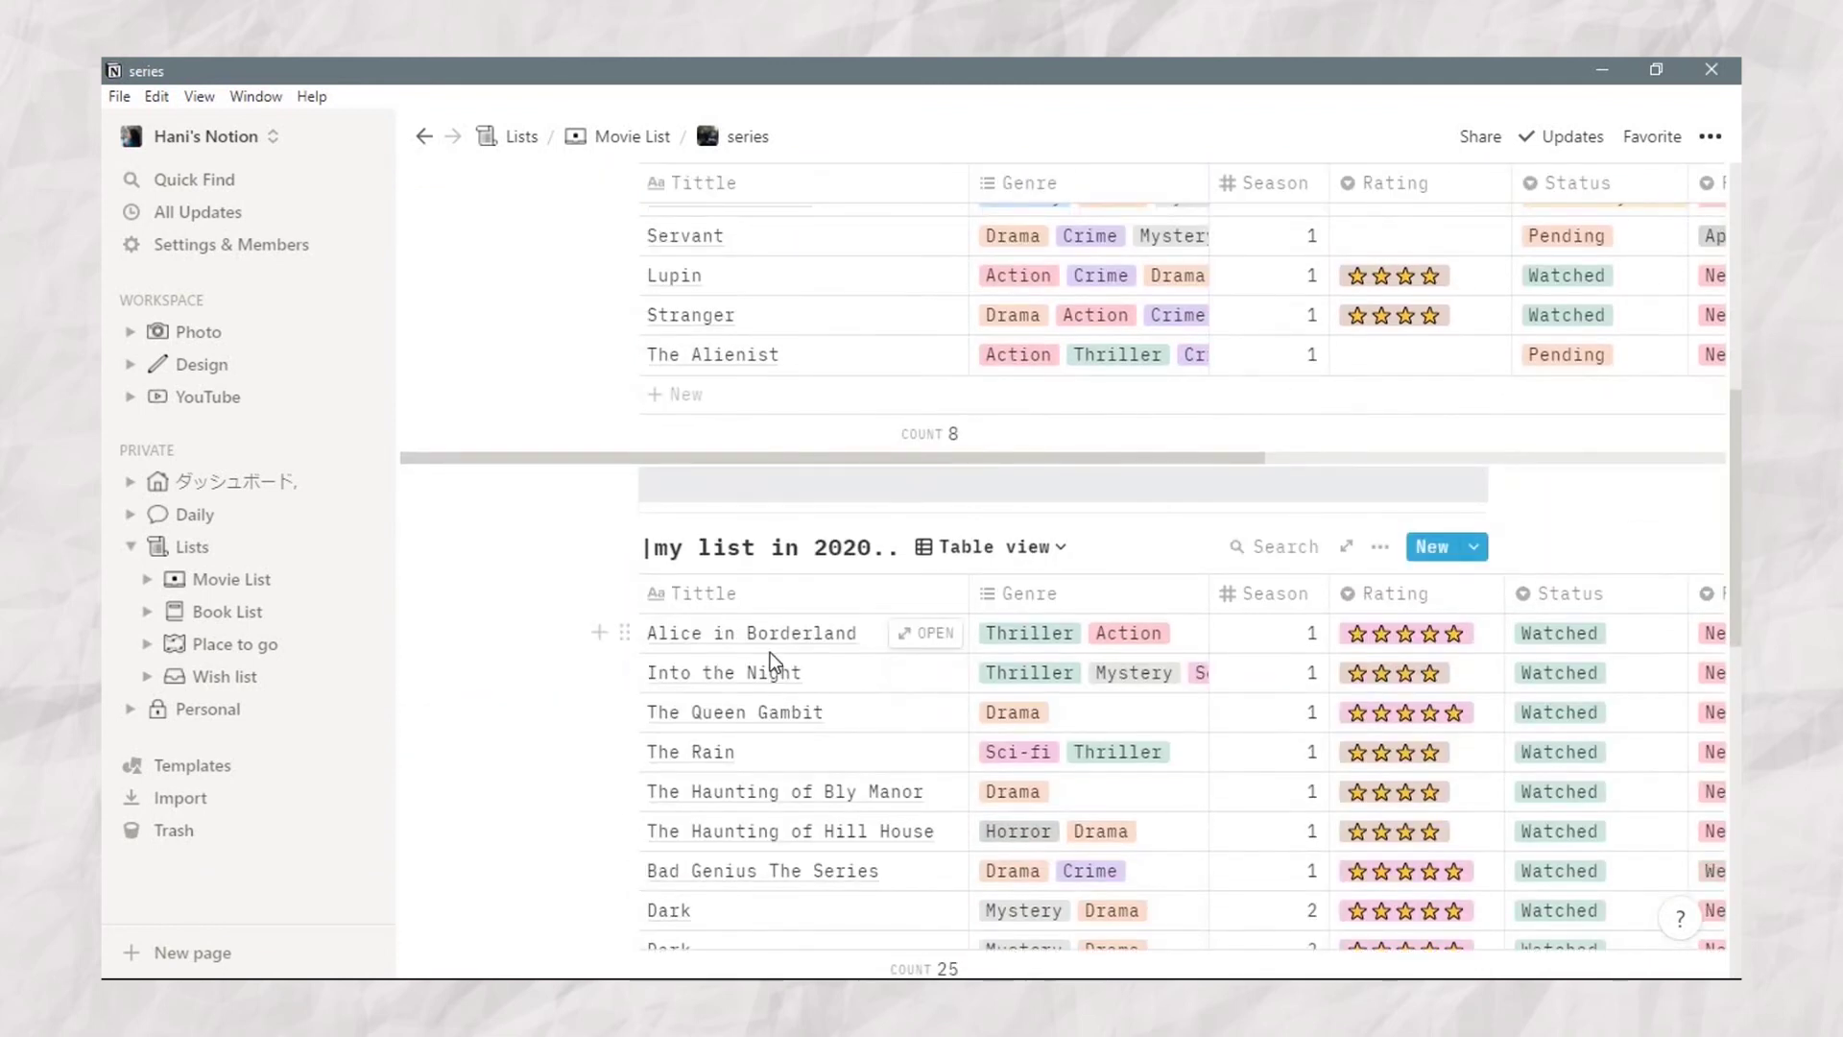
pyautogui.hscroll(5, 1574, 653)
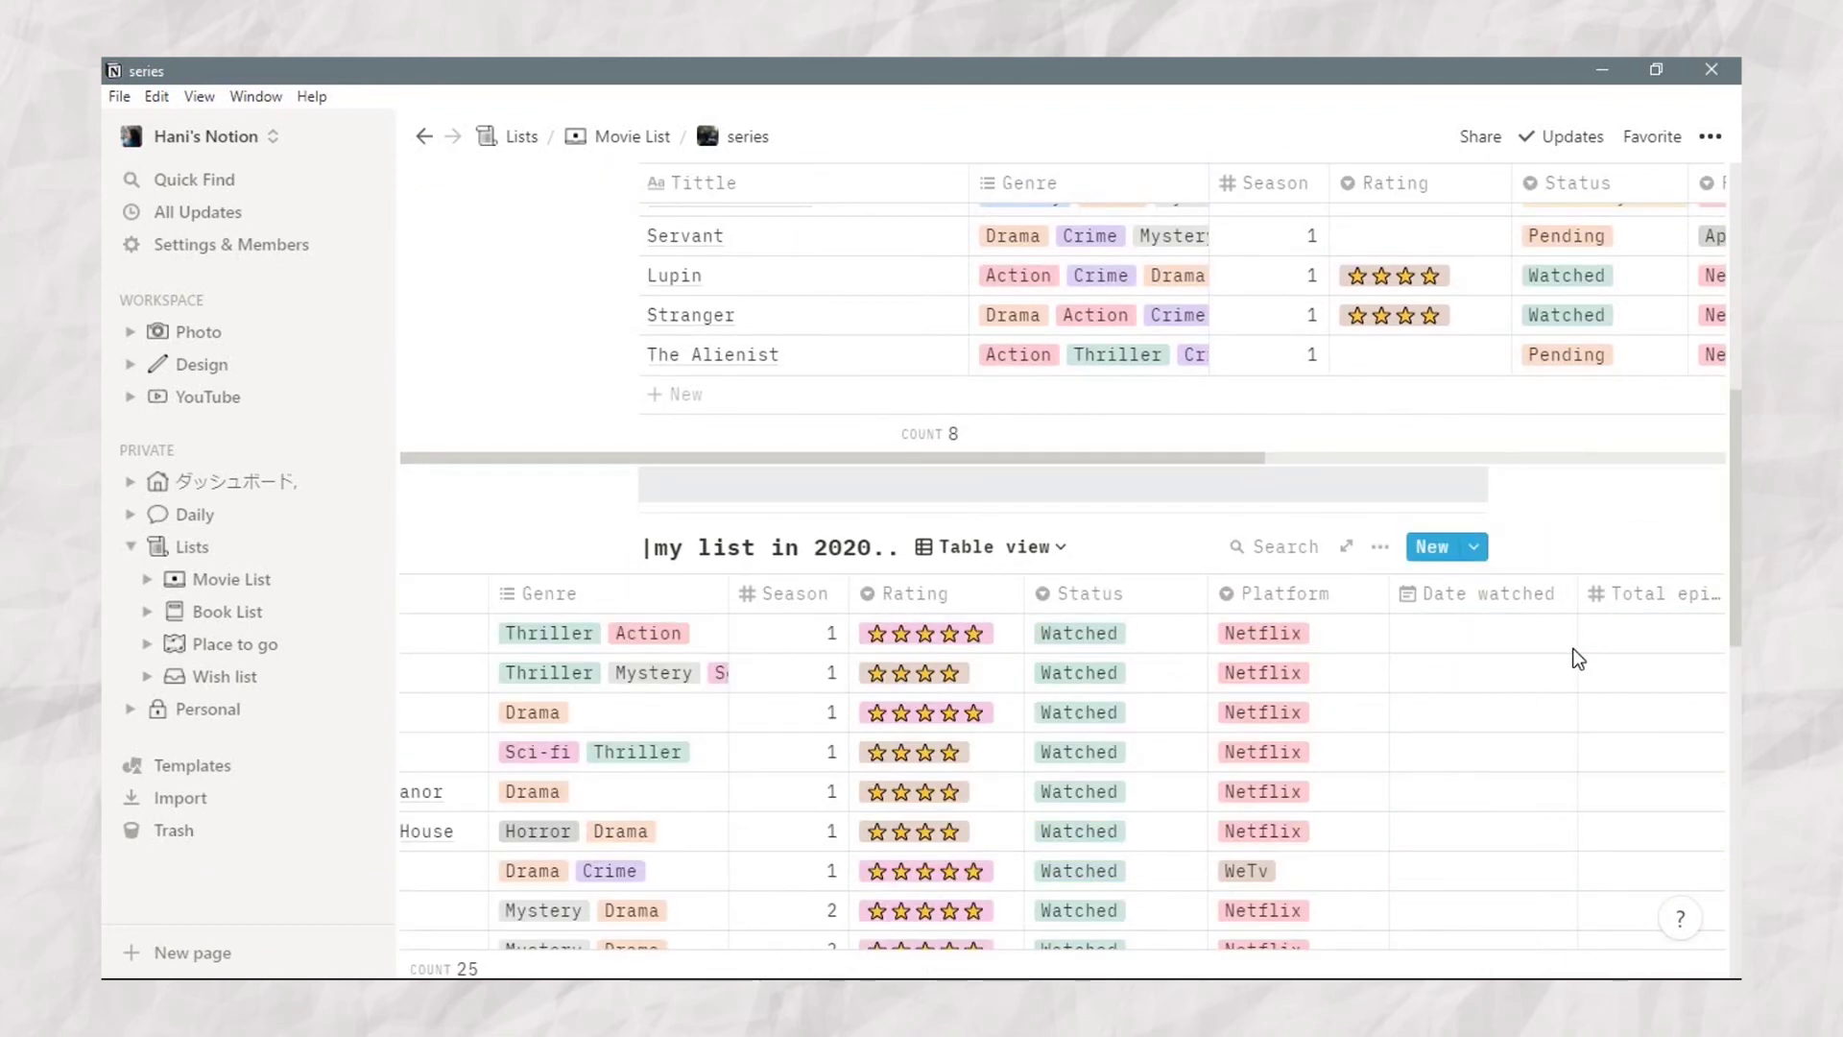
pyautogui.hscroll(-3, 1572, 648)
pyautogui.scroll(-3, 1125, 645)
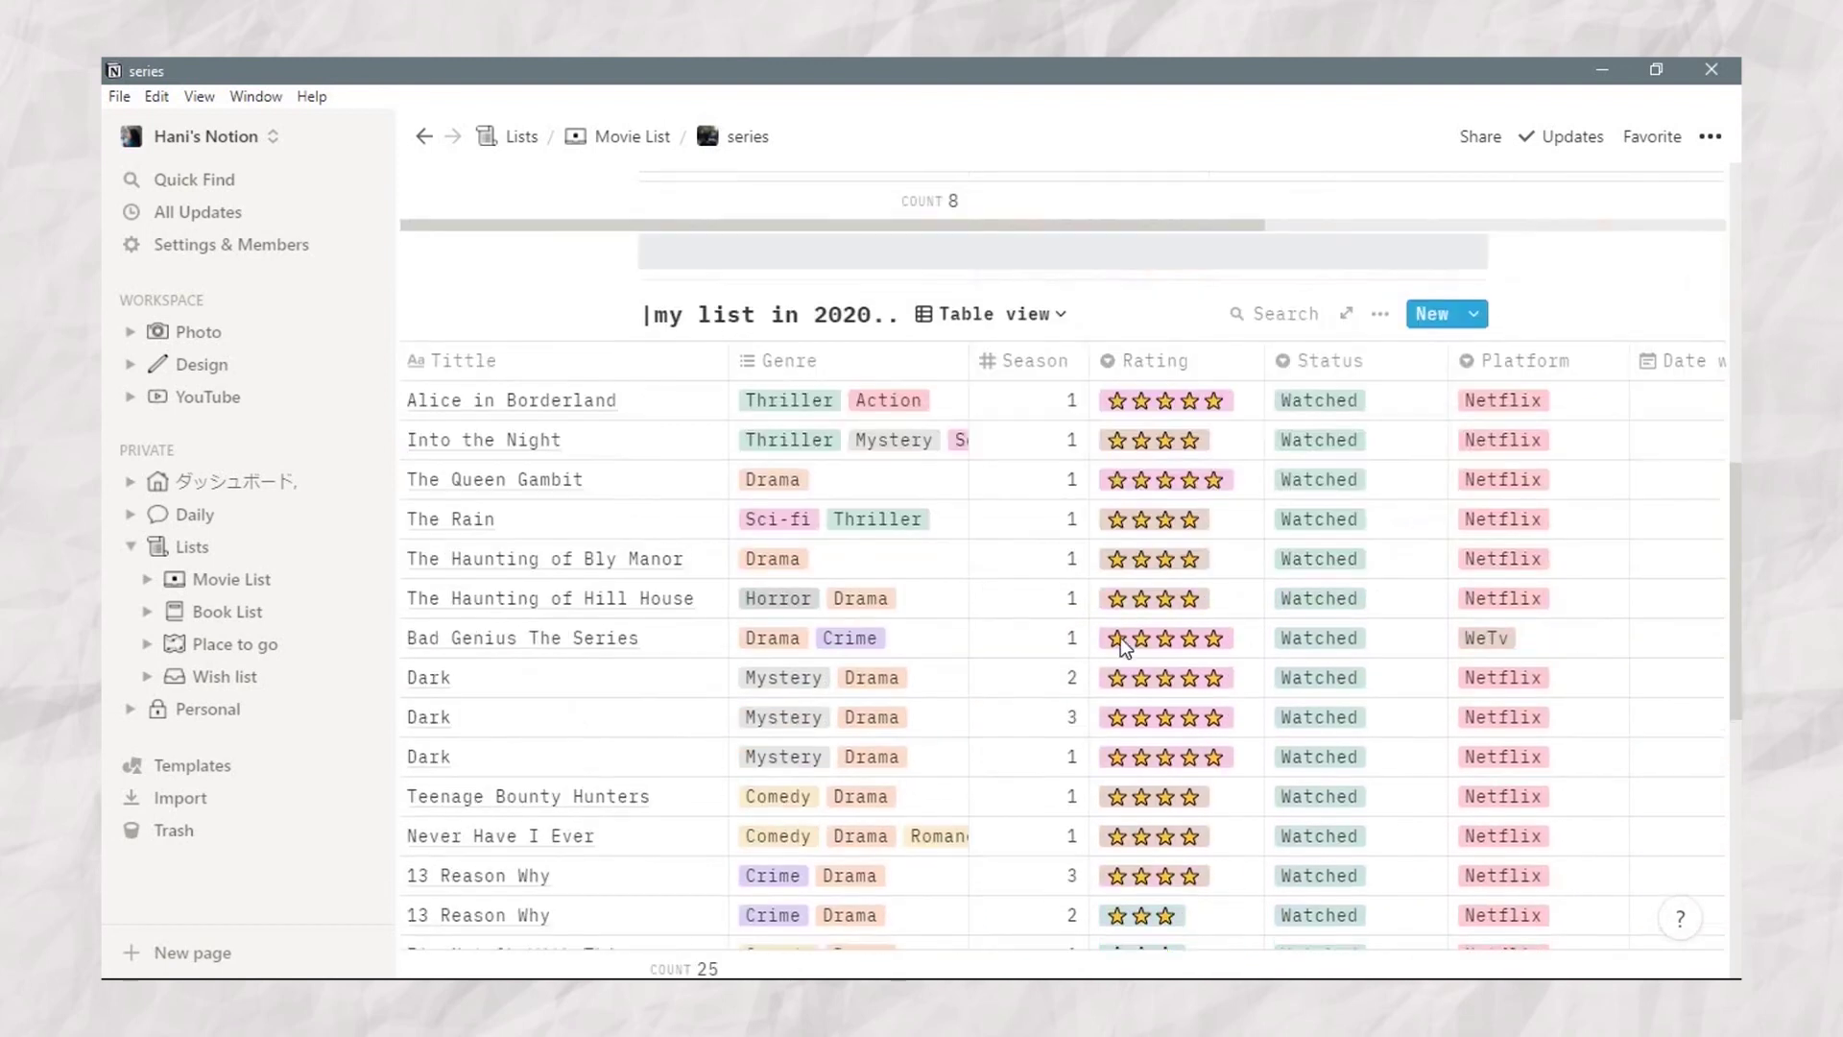
pyautogui.scroll(-10, 1125, 645)
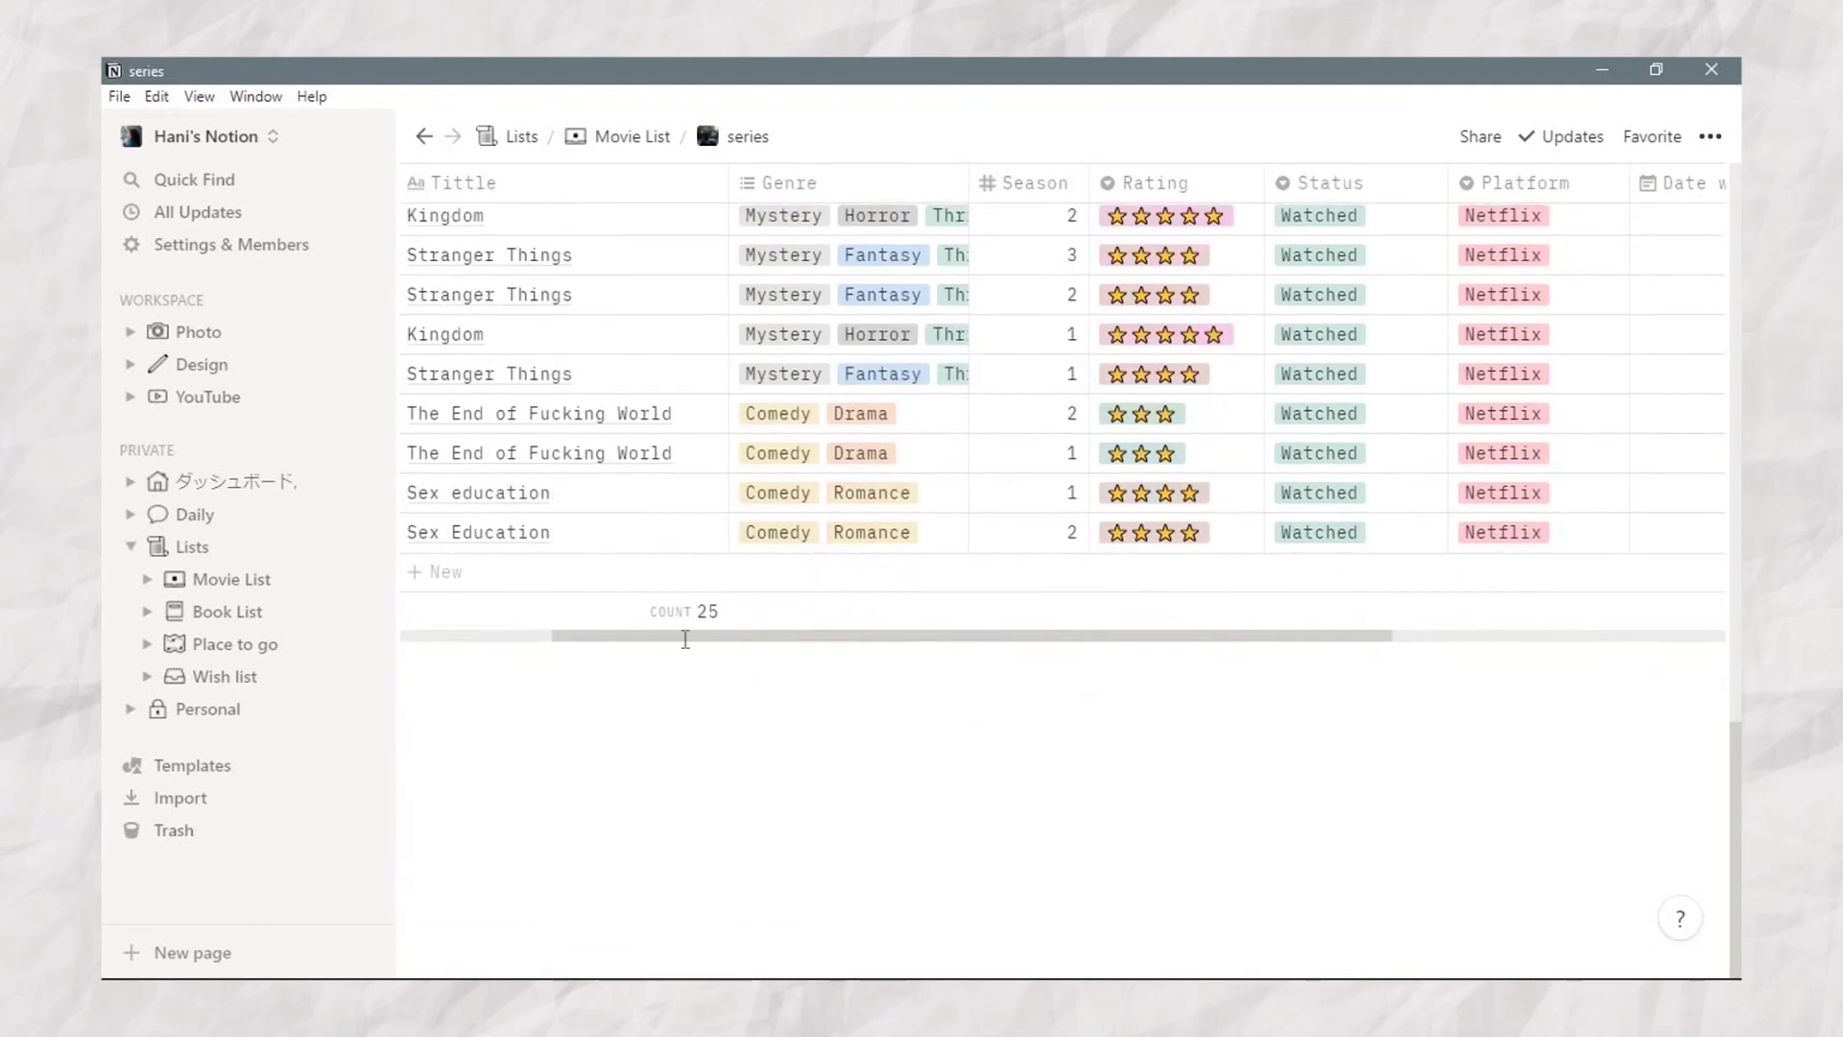
# Step: Go back to Movie List, open the anime page and switch its 2021 list to Table view
pyautogui.scroll(15, 659, 630)
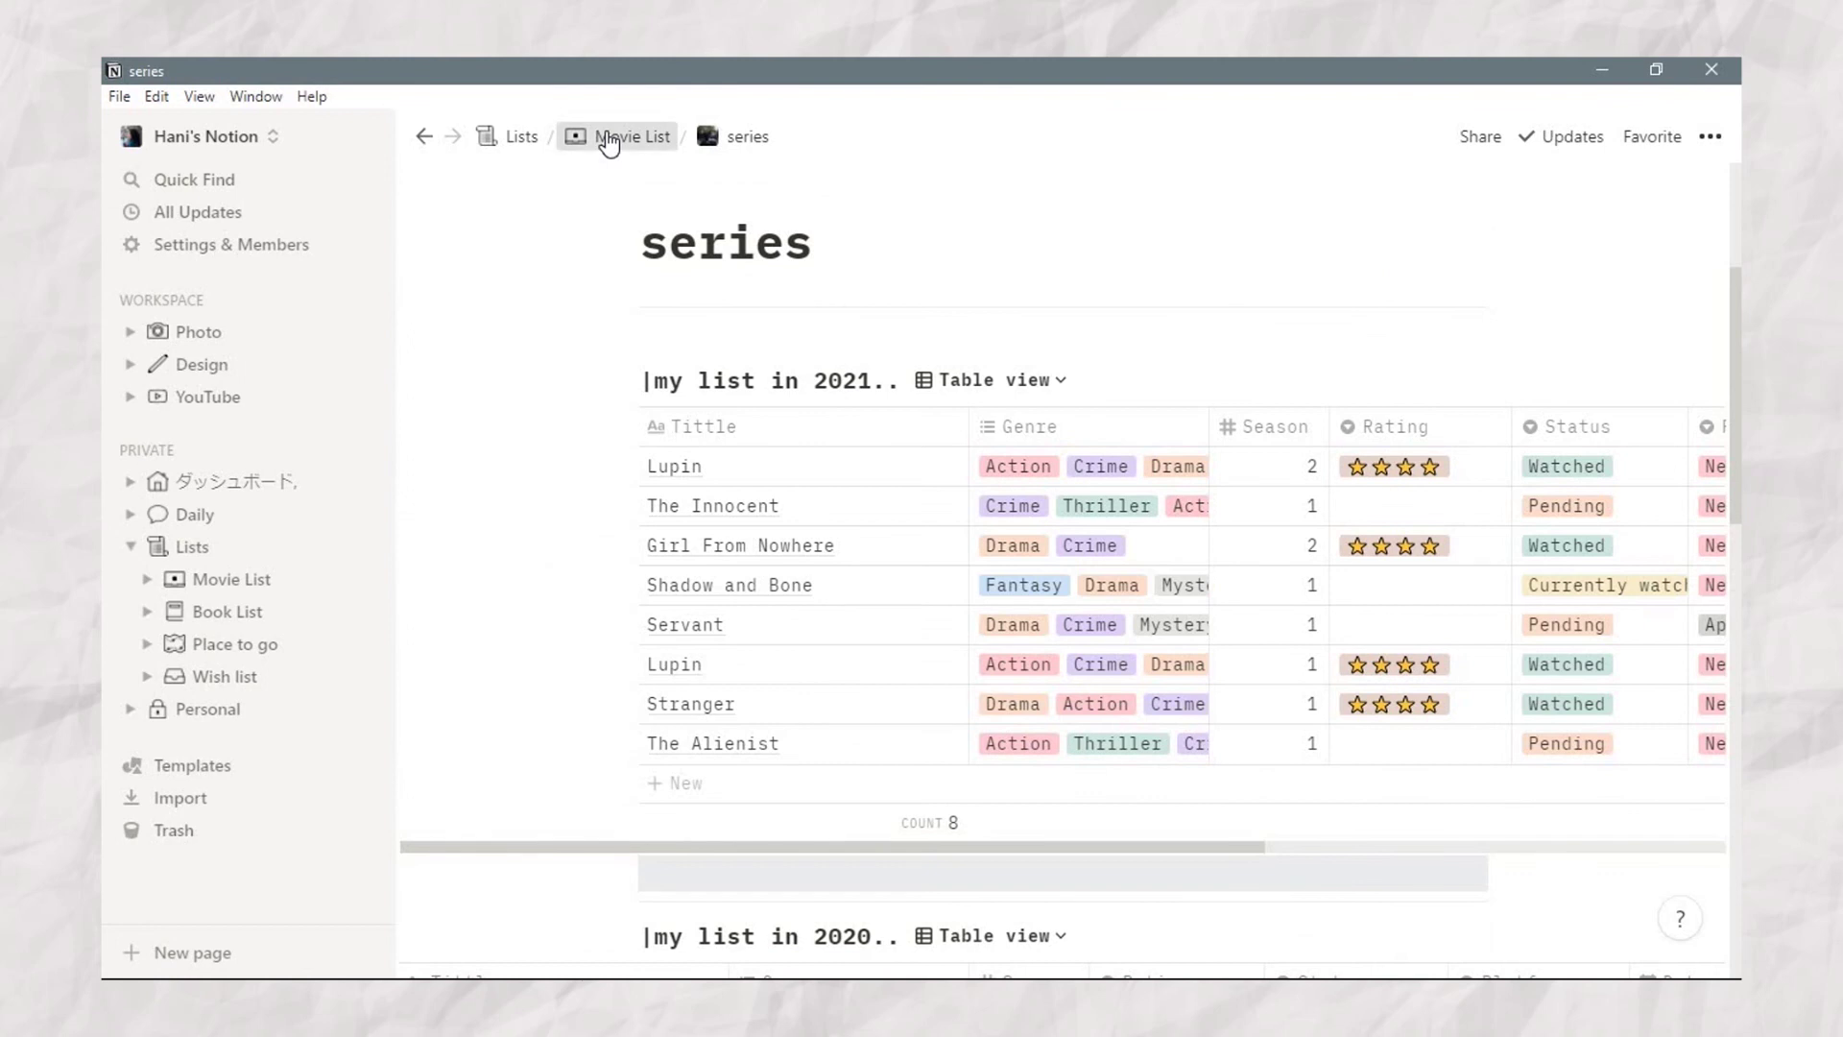
pyautogui.click(608, 139)
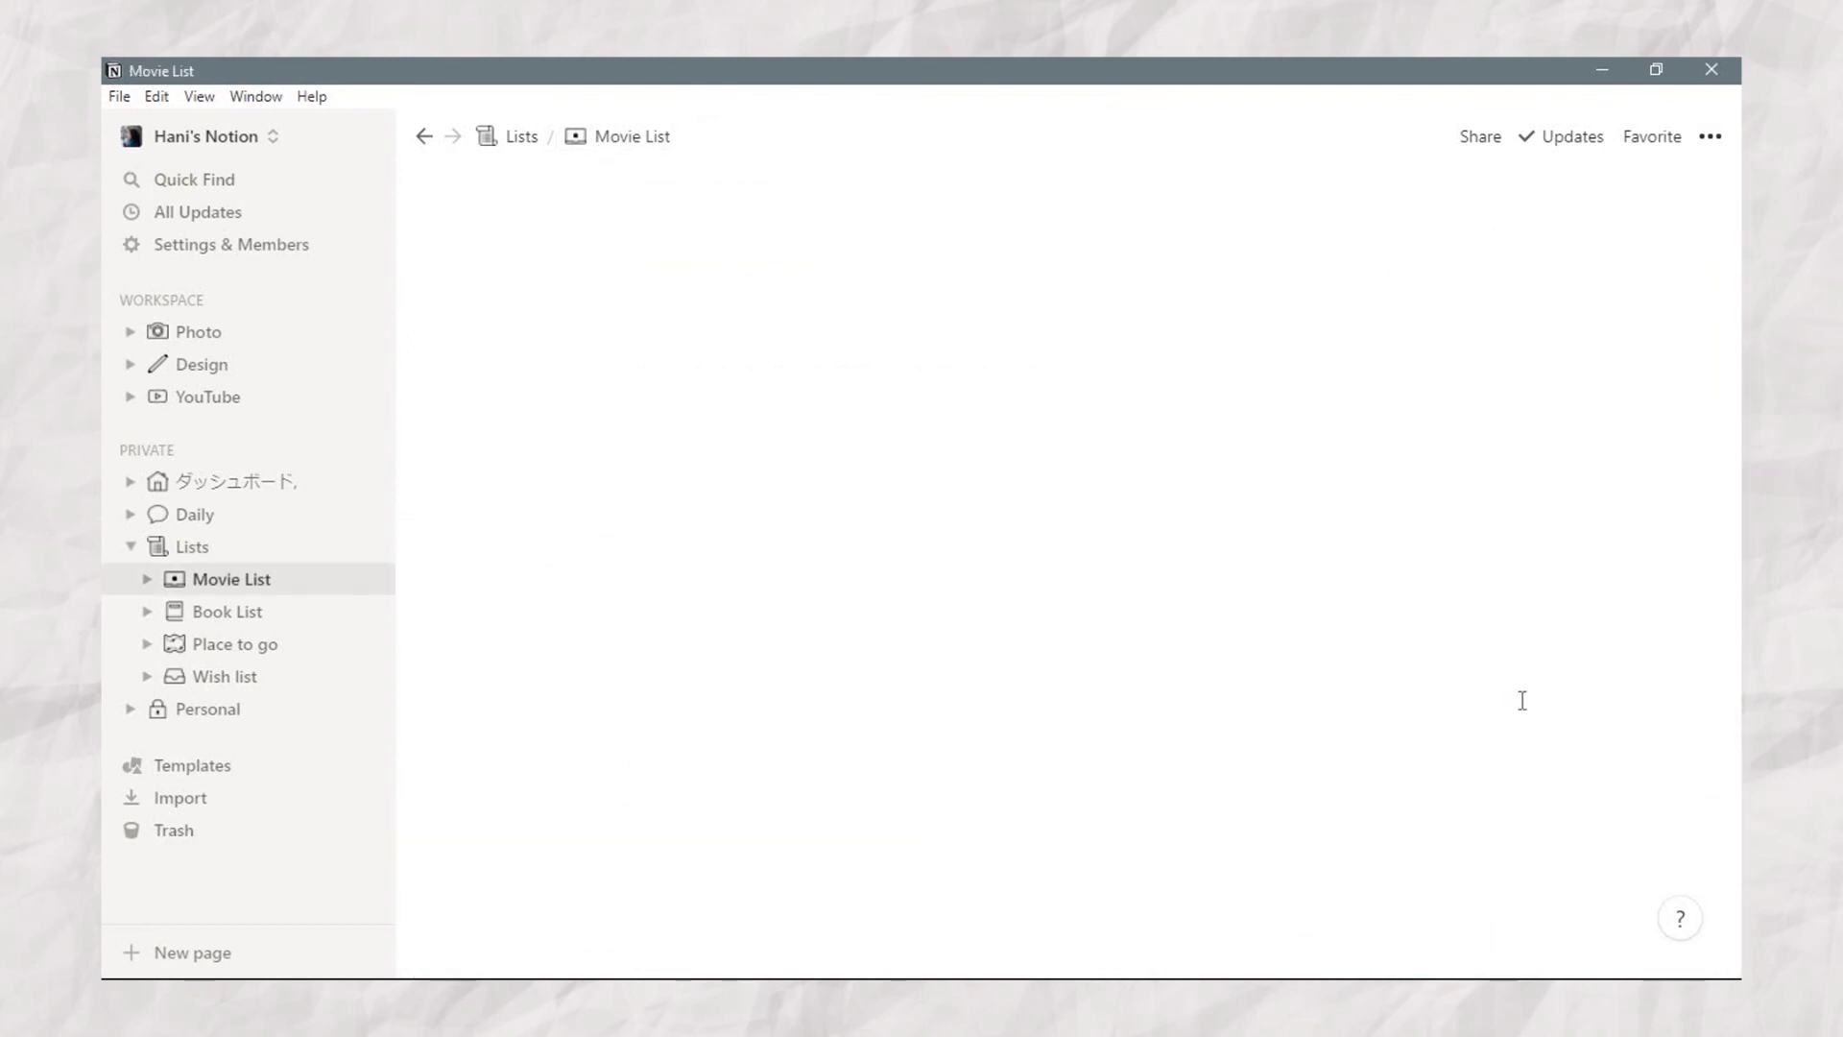
pyautogui.scroll(-5, 1430, 691)
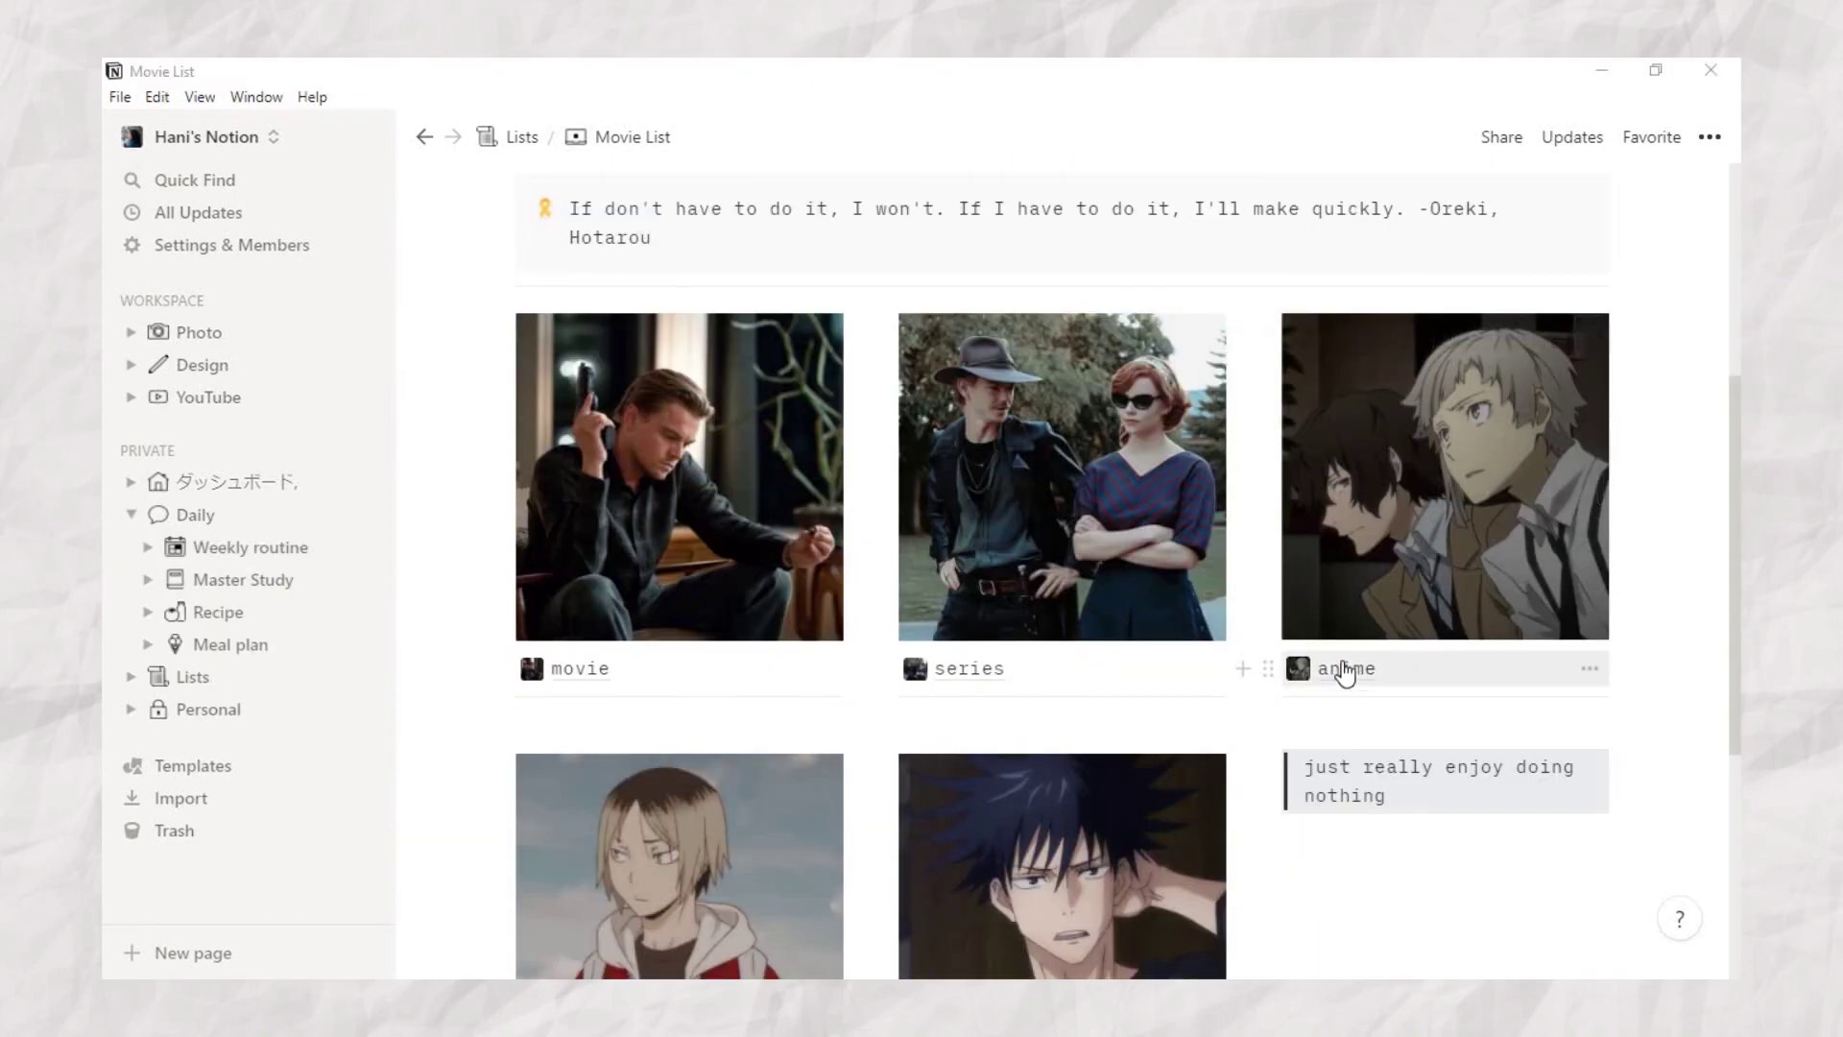
pyautogui.click(1345, 672)
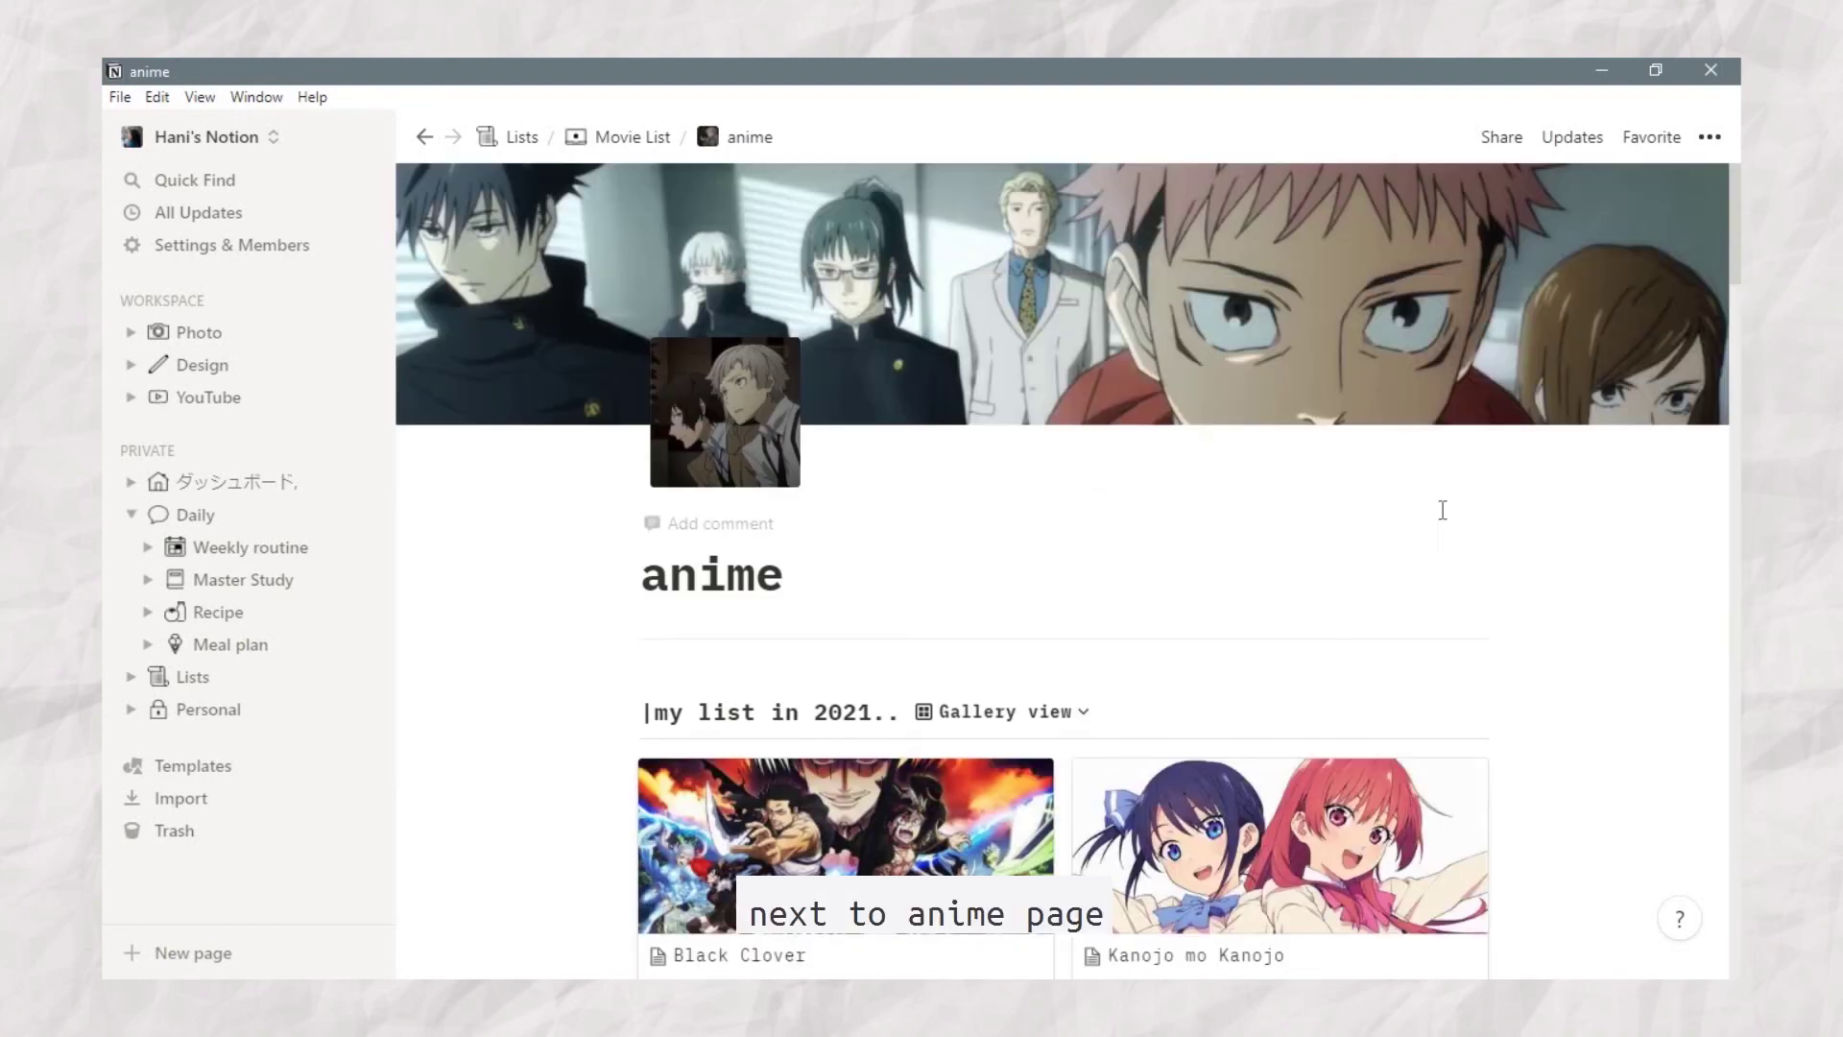
pyautogui.click(1082, 720)
pyautogui.click(938, 548)
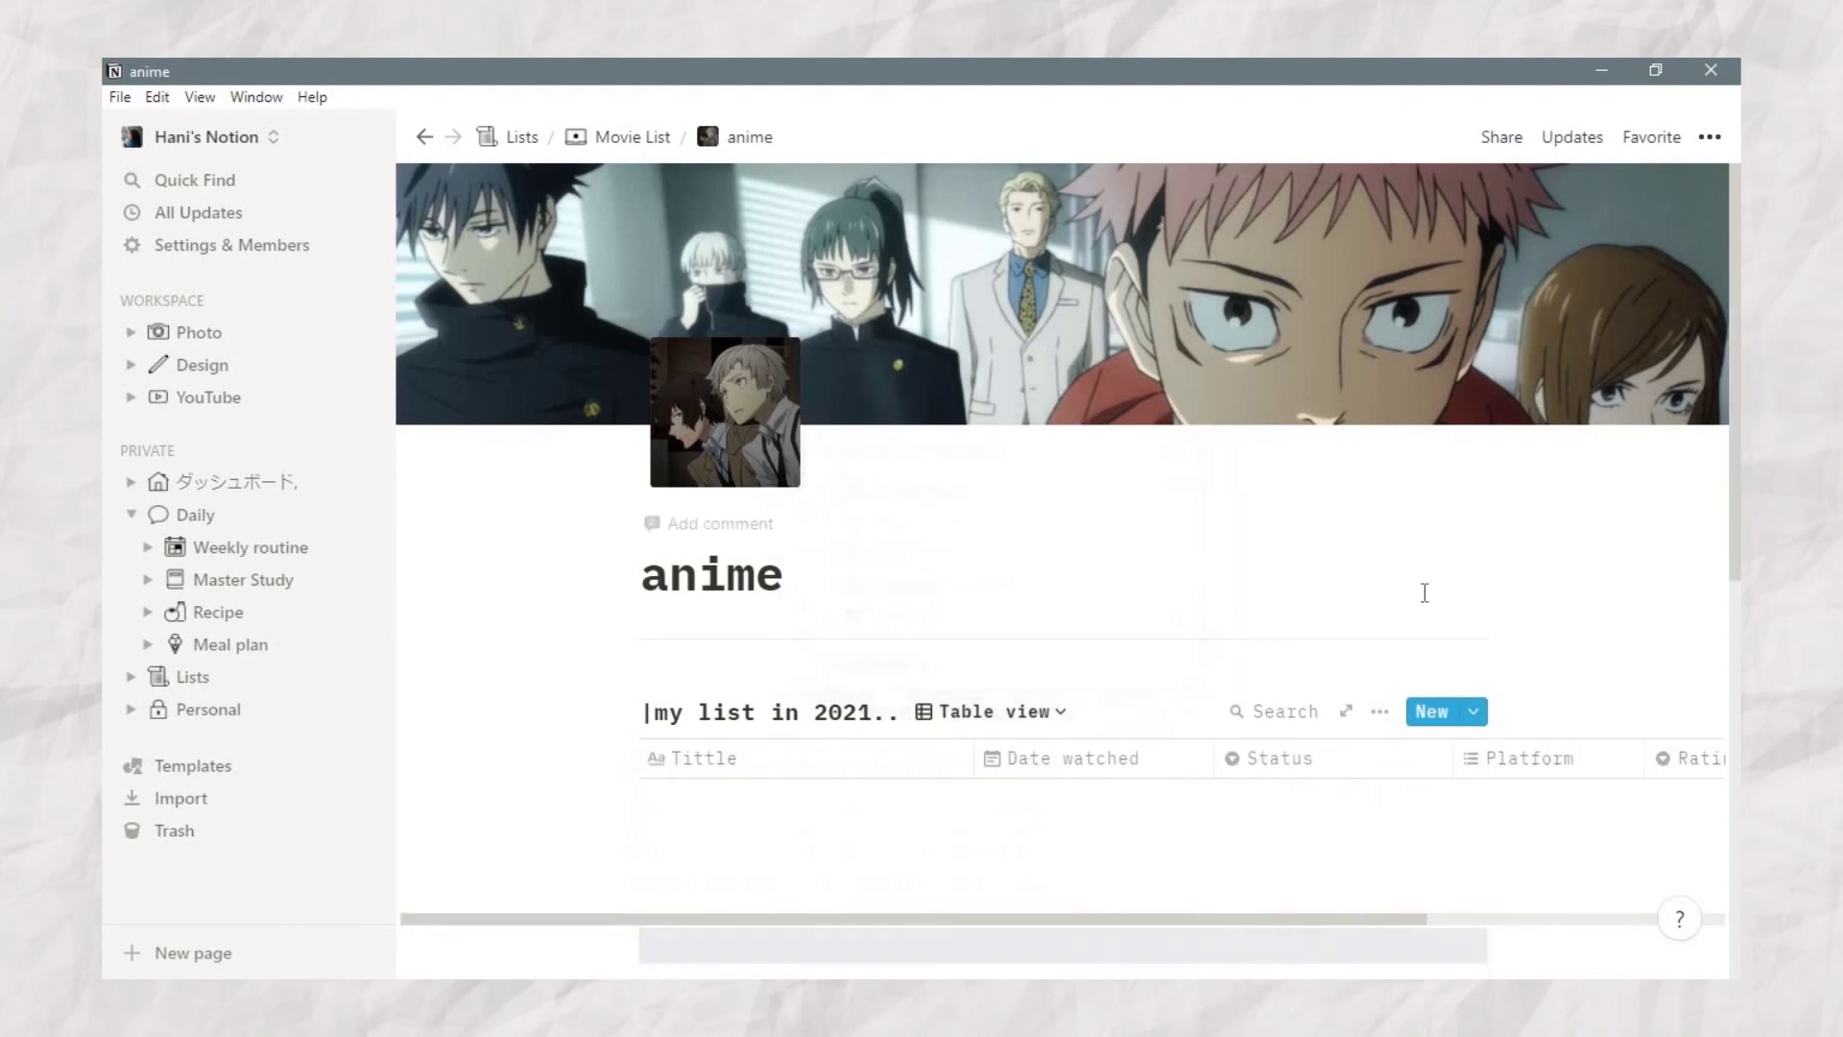
# Step: Look through the entries of the anime page's 2021 and 2020 lists down to their row counts
pyautogui.scroll(-5, 1626, 595)
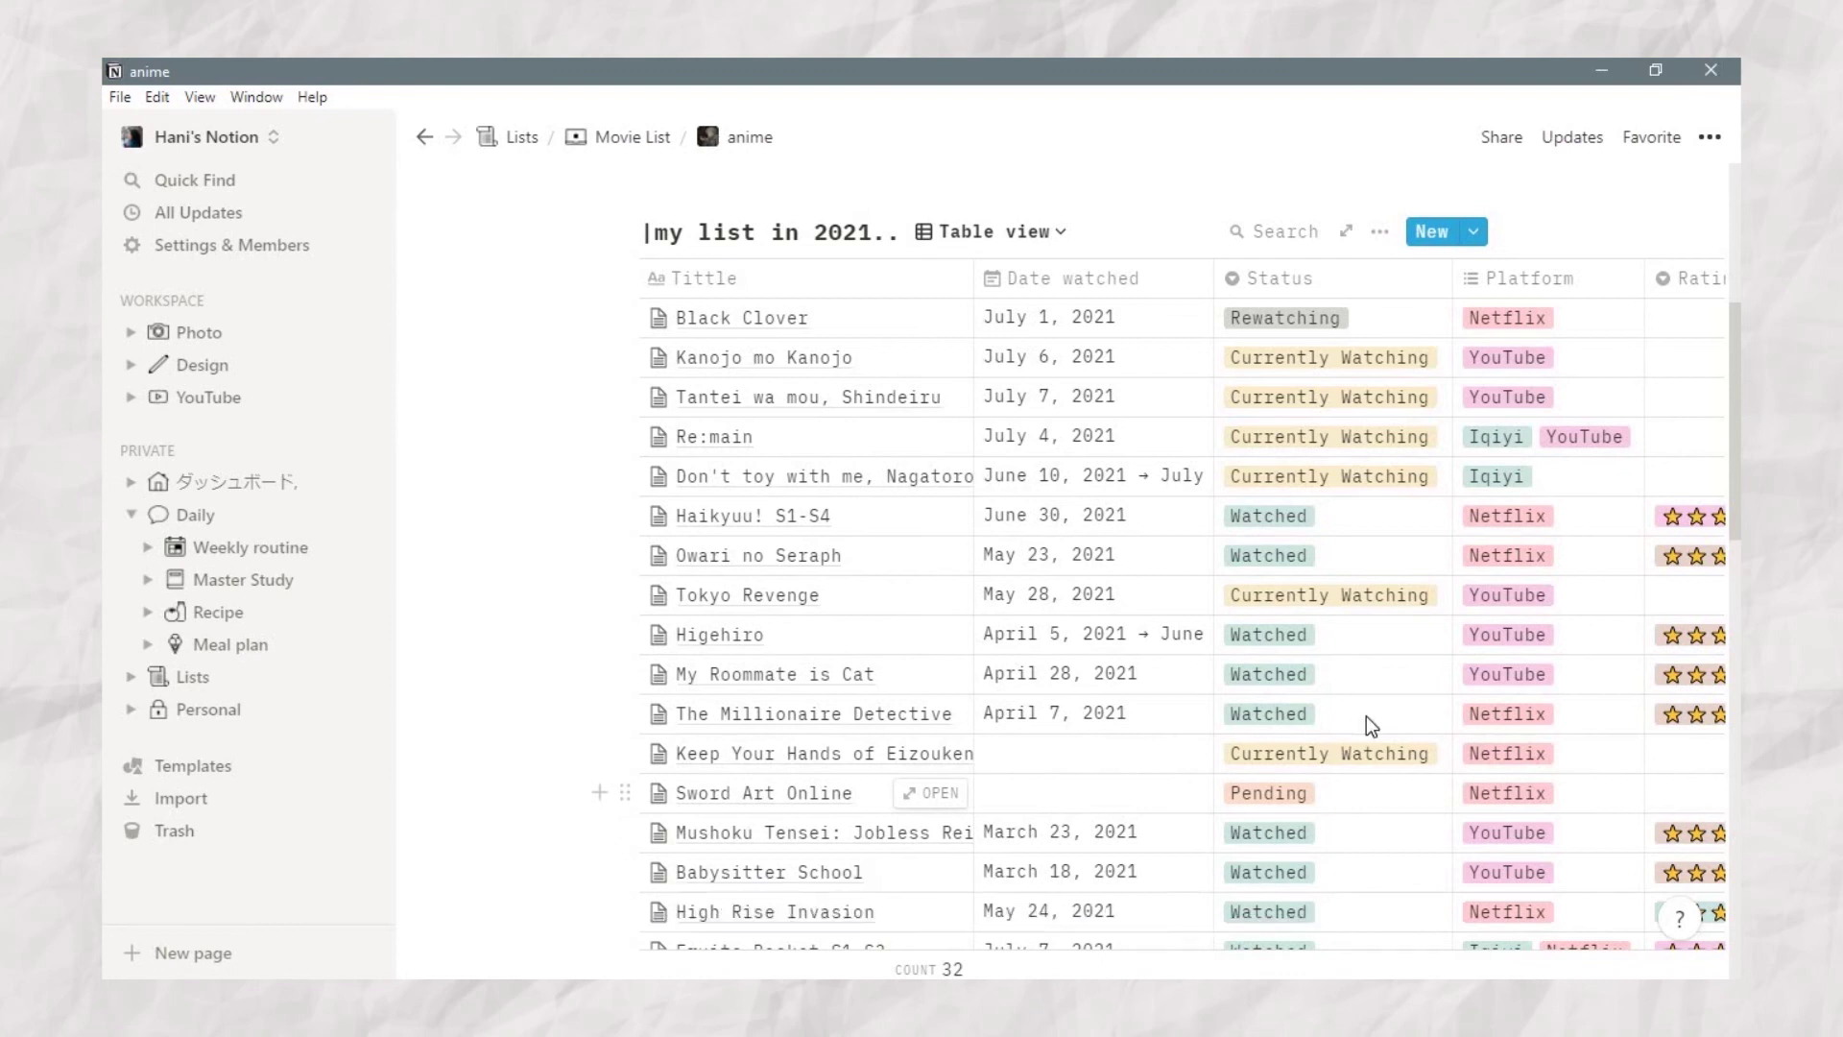
pyautogui.scroll(-5, 1432, 637)
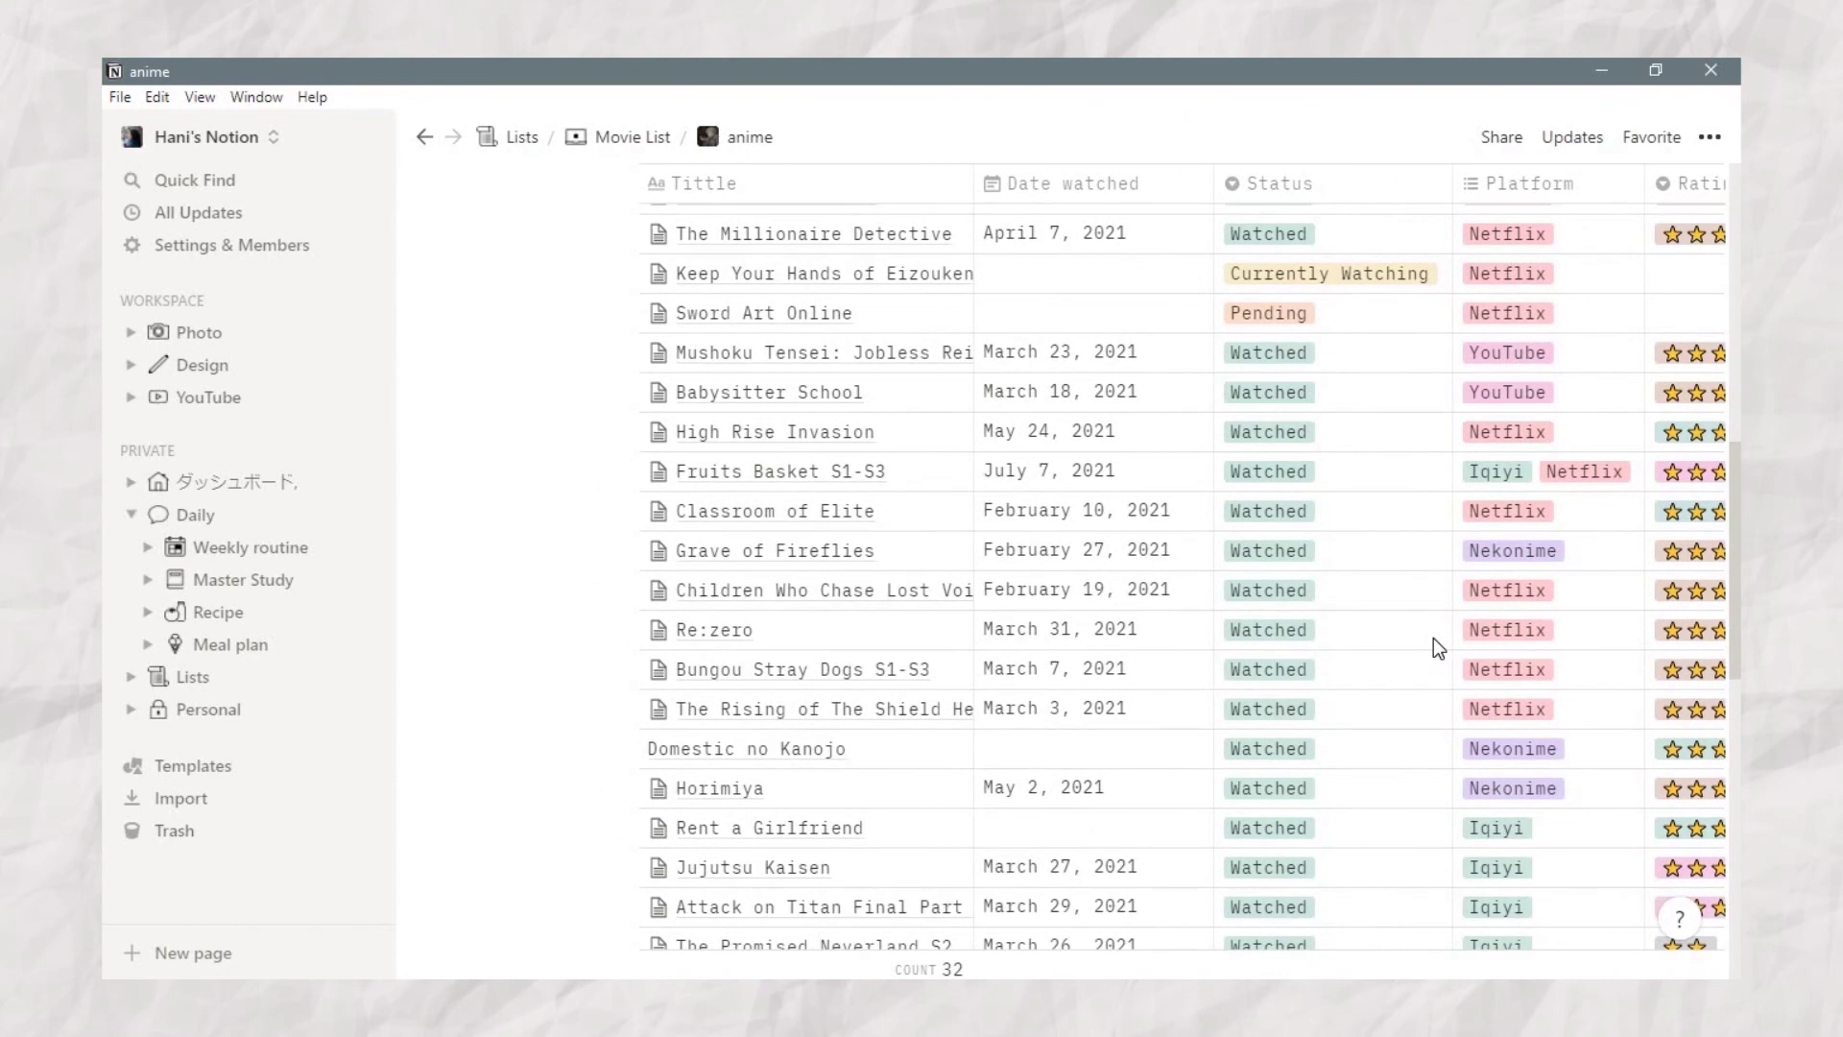
pyautogui.scroll(-8, 1433, 639)
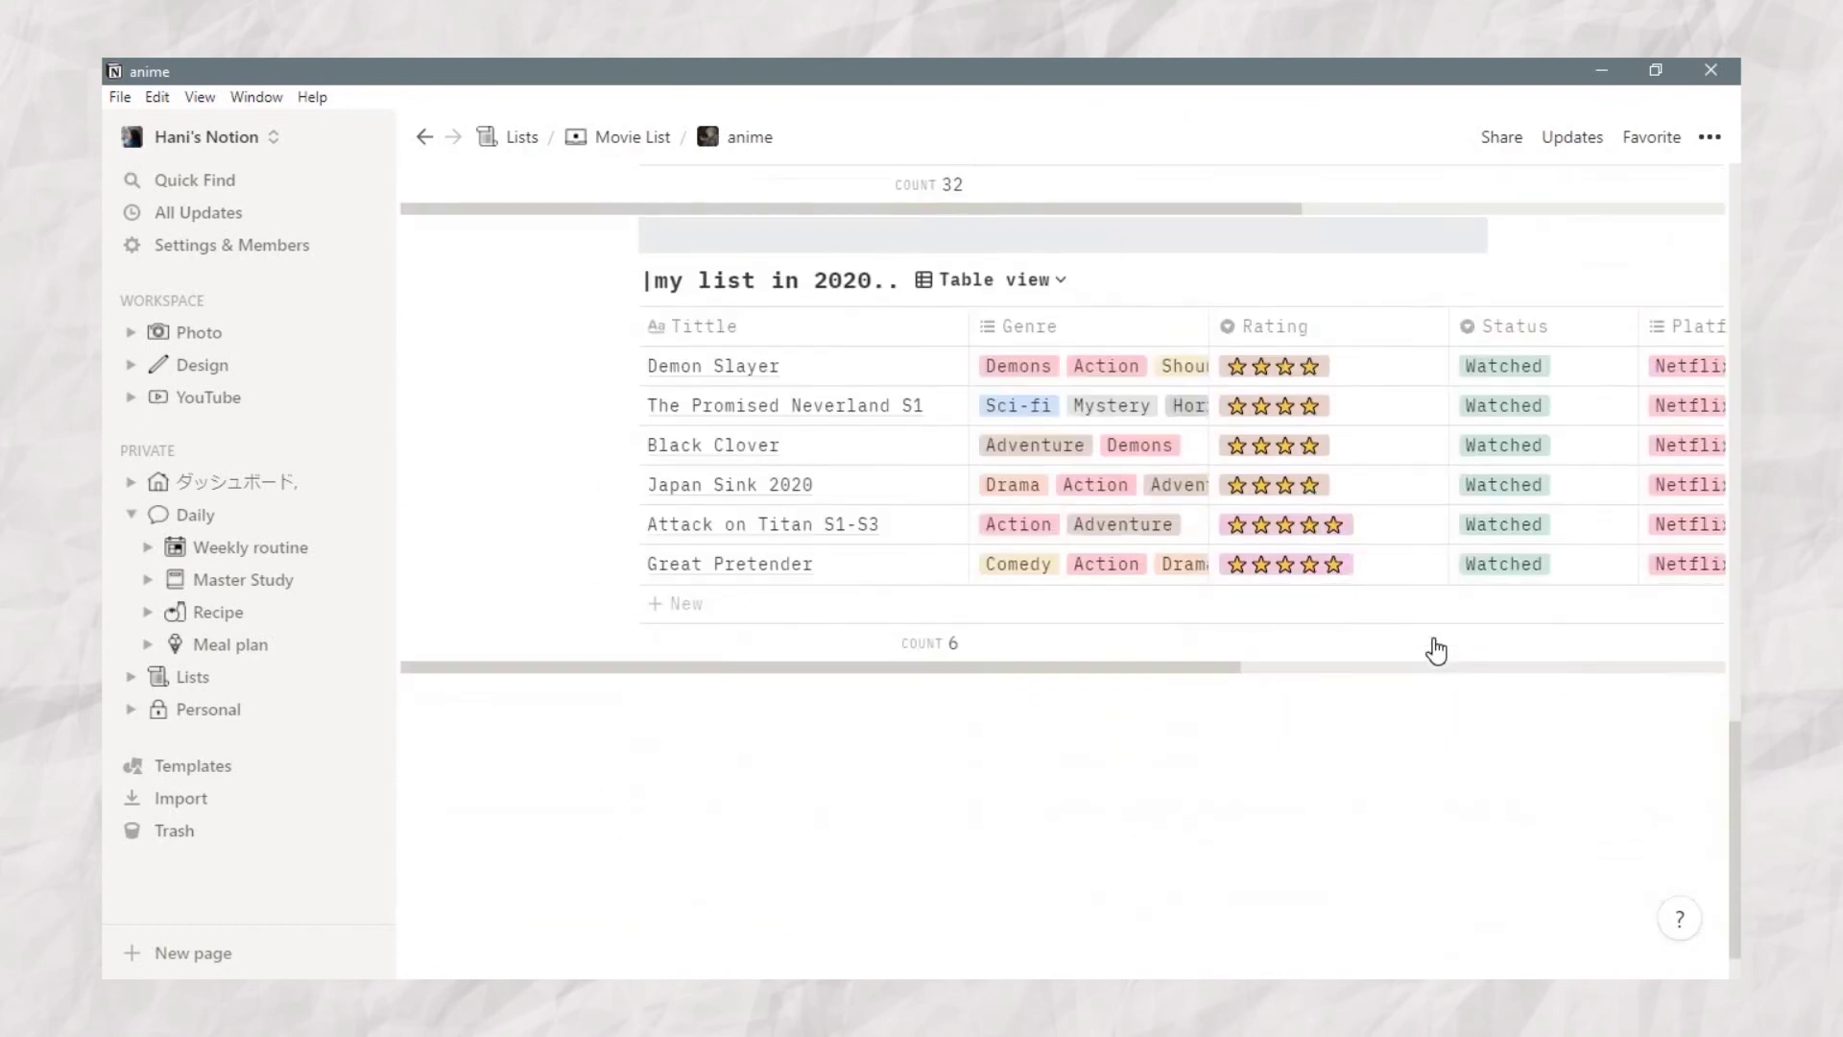
pyautogui.scroll(5, 1436, 650)
pyautogui.scroll(-3, 1436, 650)
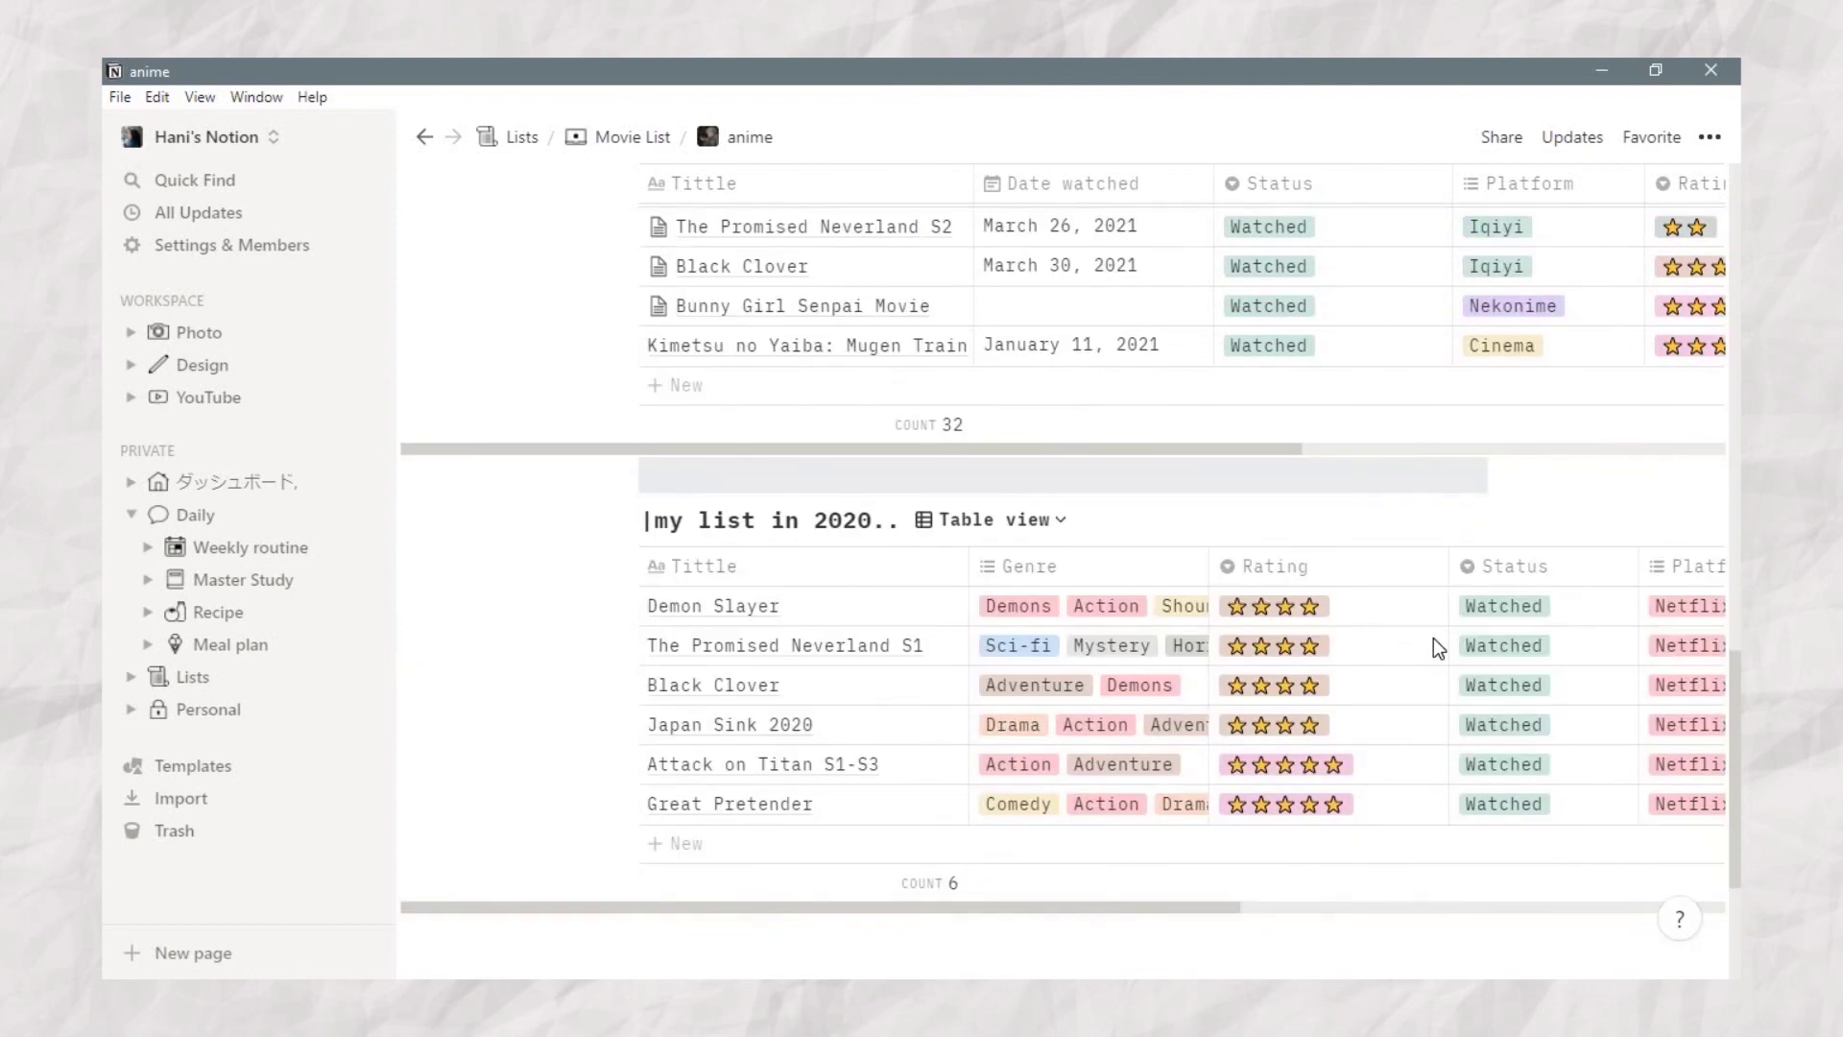
pyautogui.scroll(12, 1432, 637)
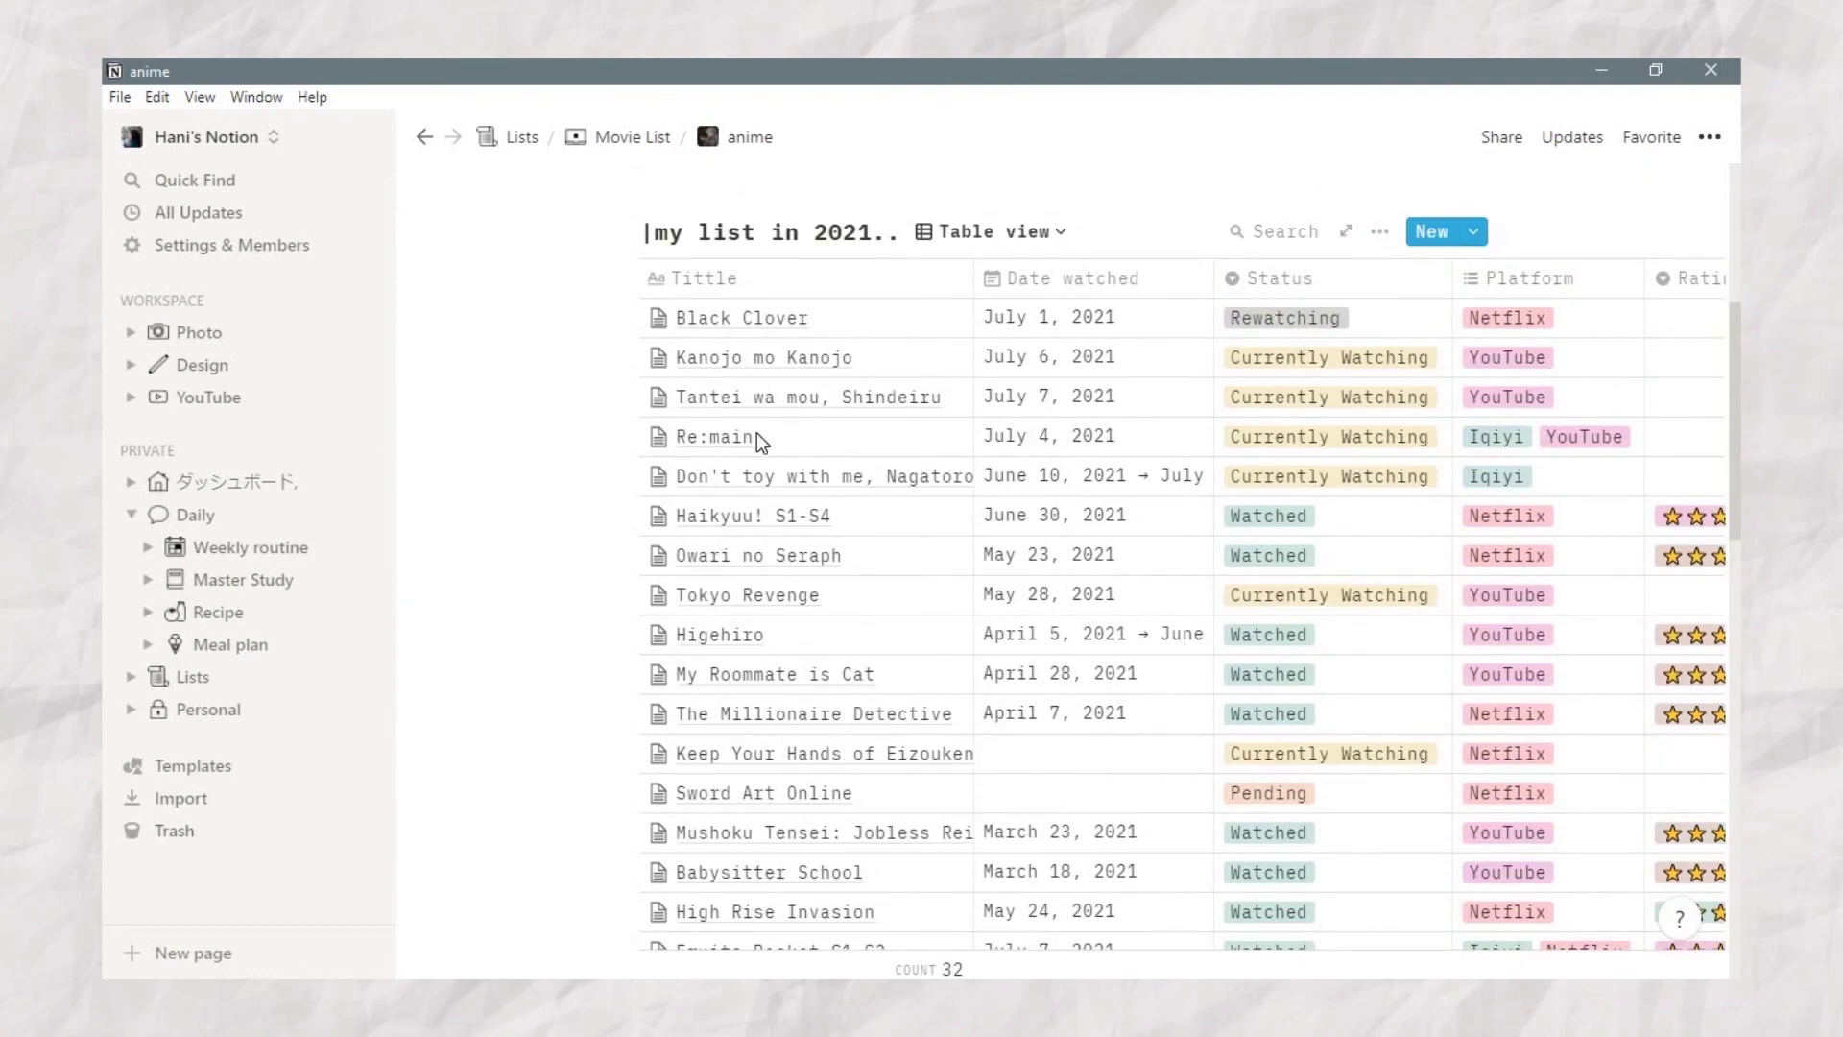
pyautogui.scroll(5, 757, 439)
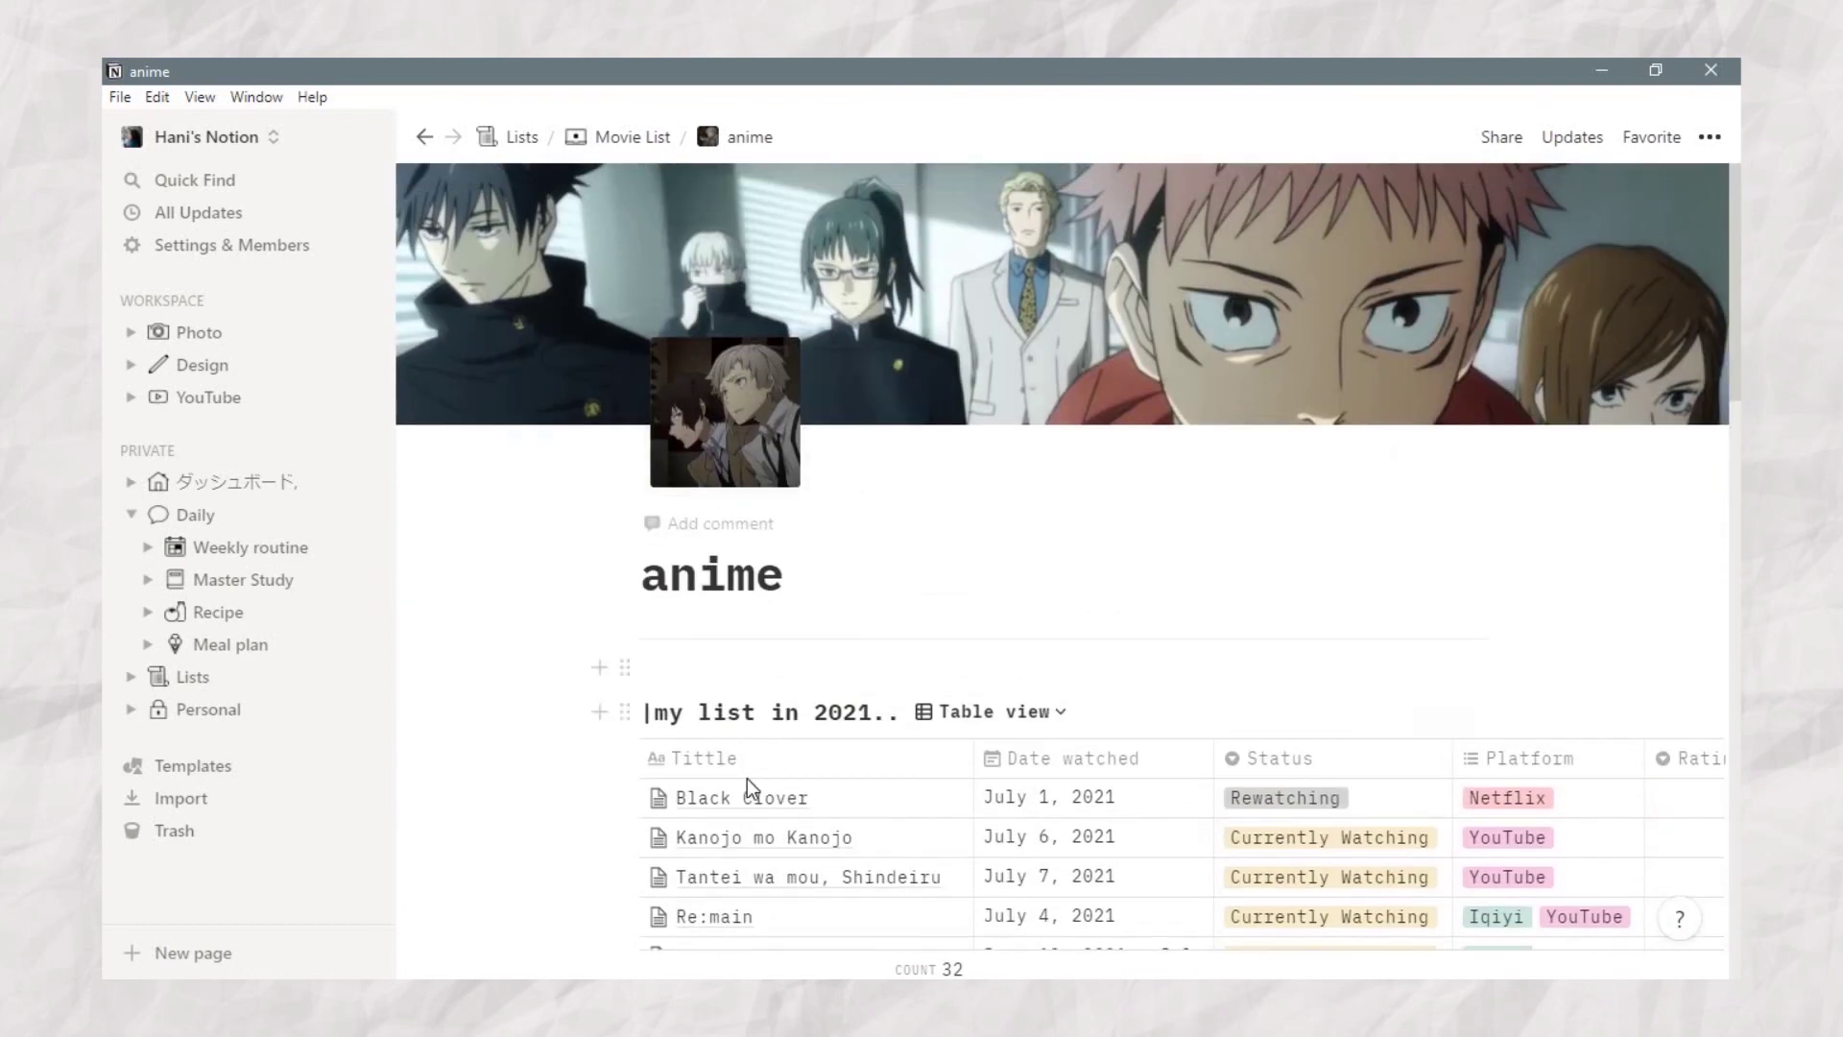
# Step: Examine the Date watched column and the Status and Platform options in the anime page's 2021 list
pyautogui.scroll(-3, 740, 761)
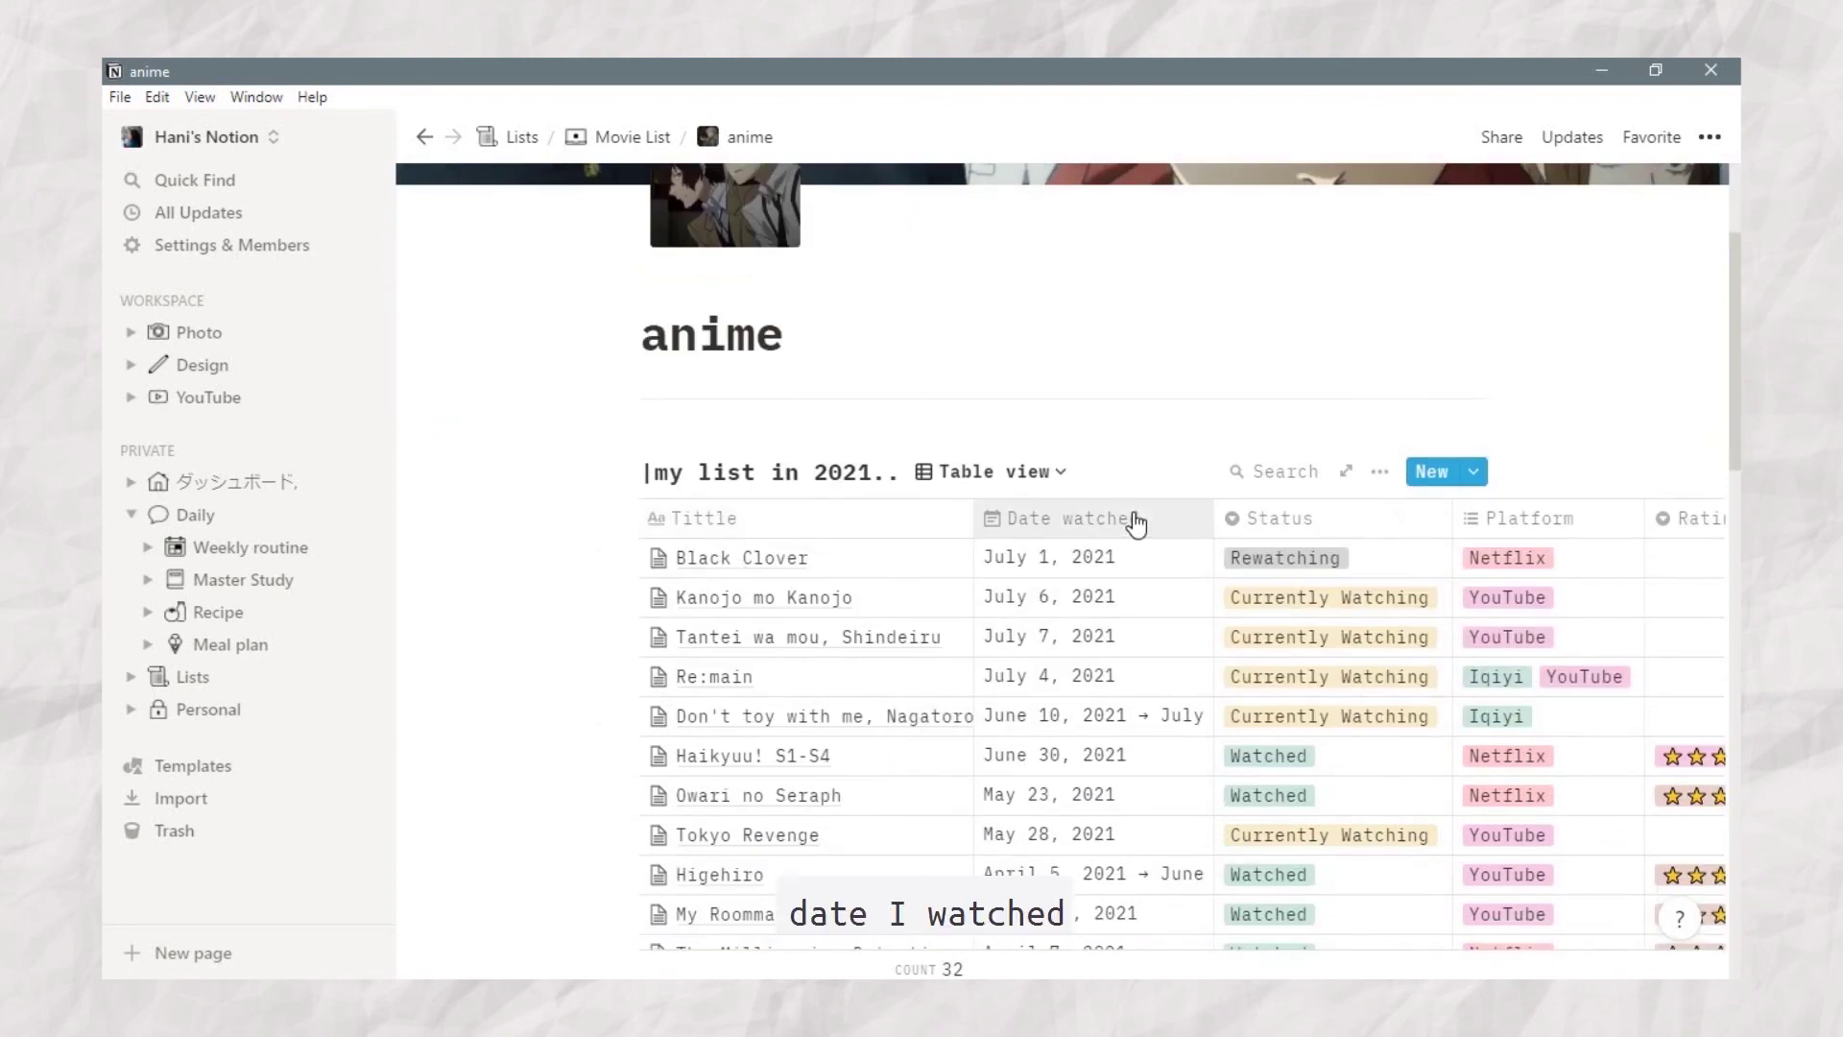
pyautogui.click(1398, 558)
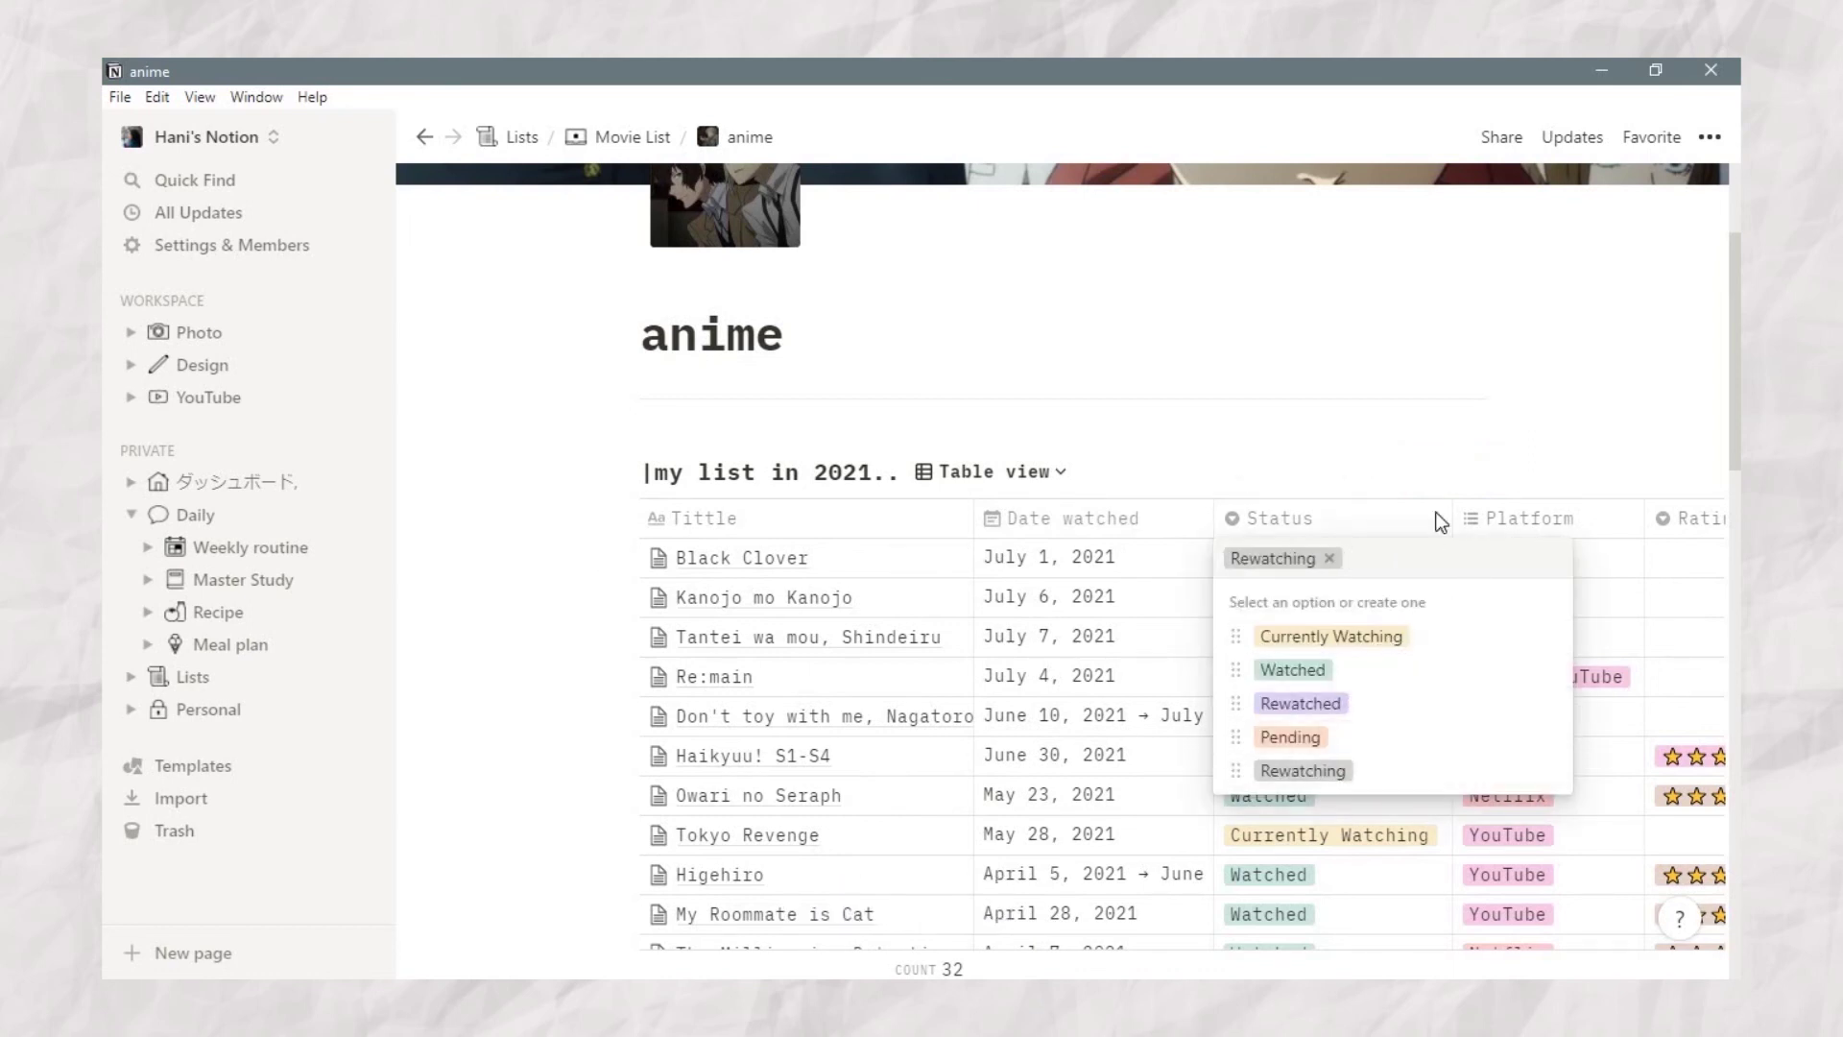
pyautogui.press('Escape')
pyautogui.click(1598, 563)
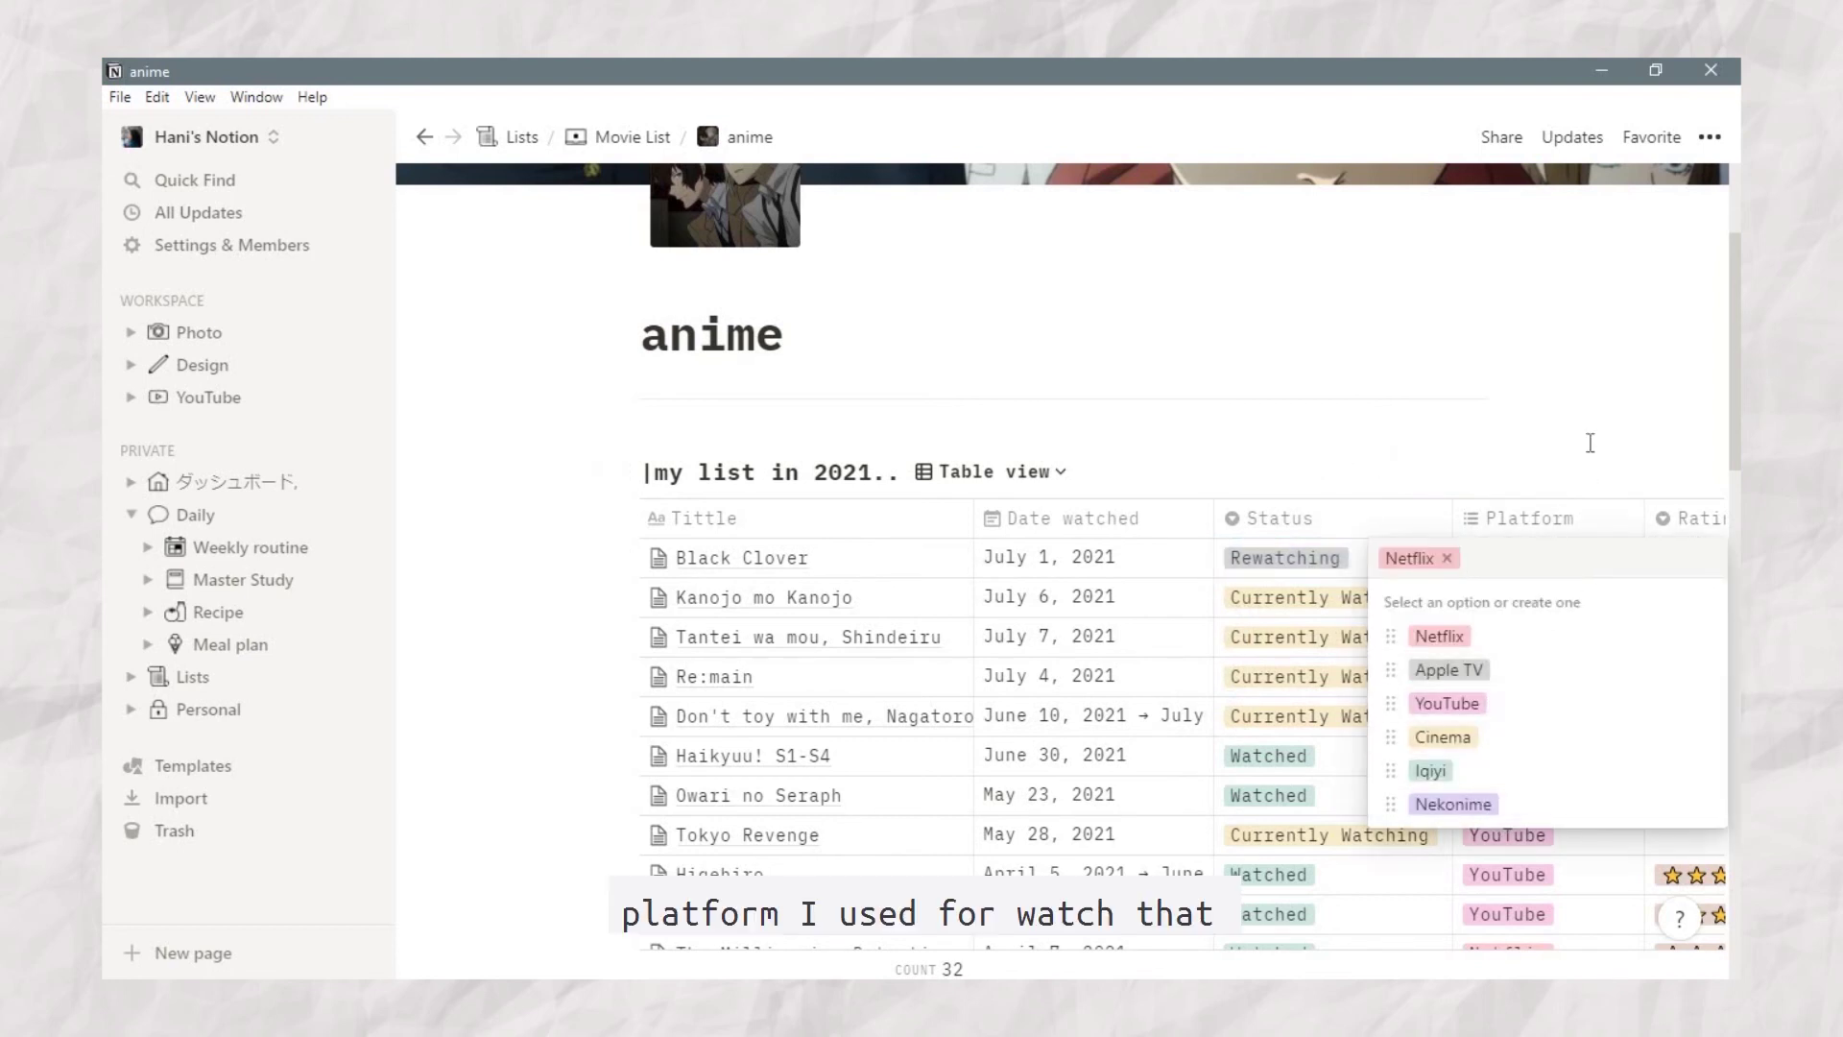
pyautogui.press('Escape')
# Step: Examine the Rating options and the total episodes and Type columns of the anime page's 2021 list
pyautogui.hscroll(3, 1426, 636)
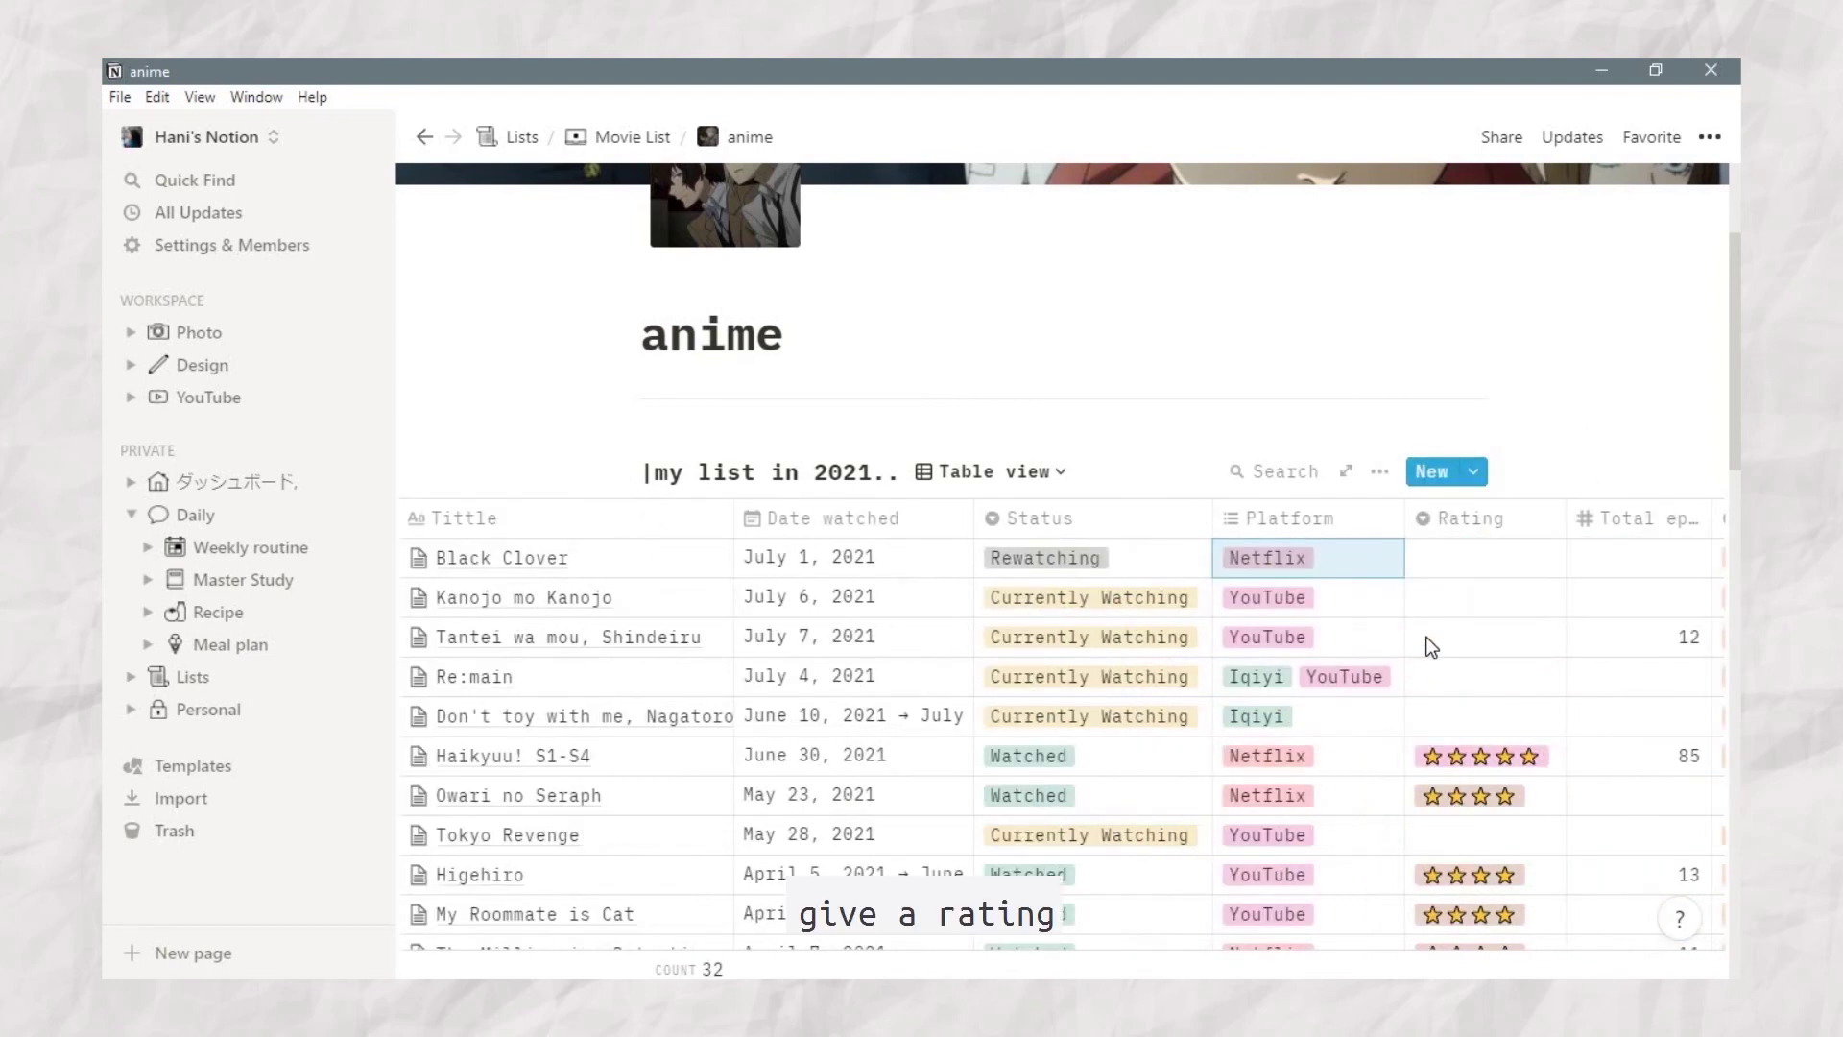
pyautogui.hscroll(3, 1427, 641)
pyautogui.click(1279, 562)
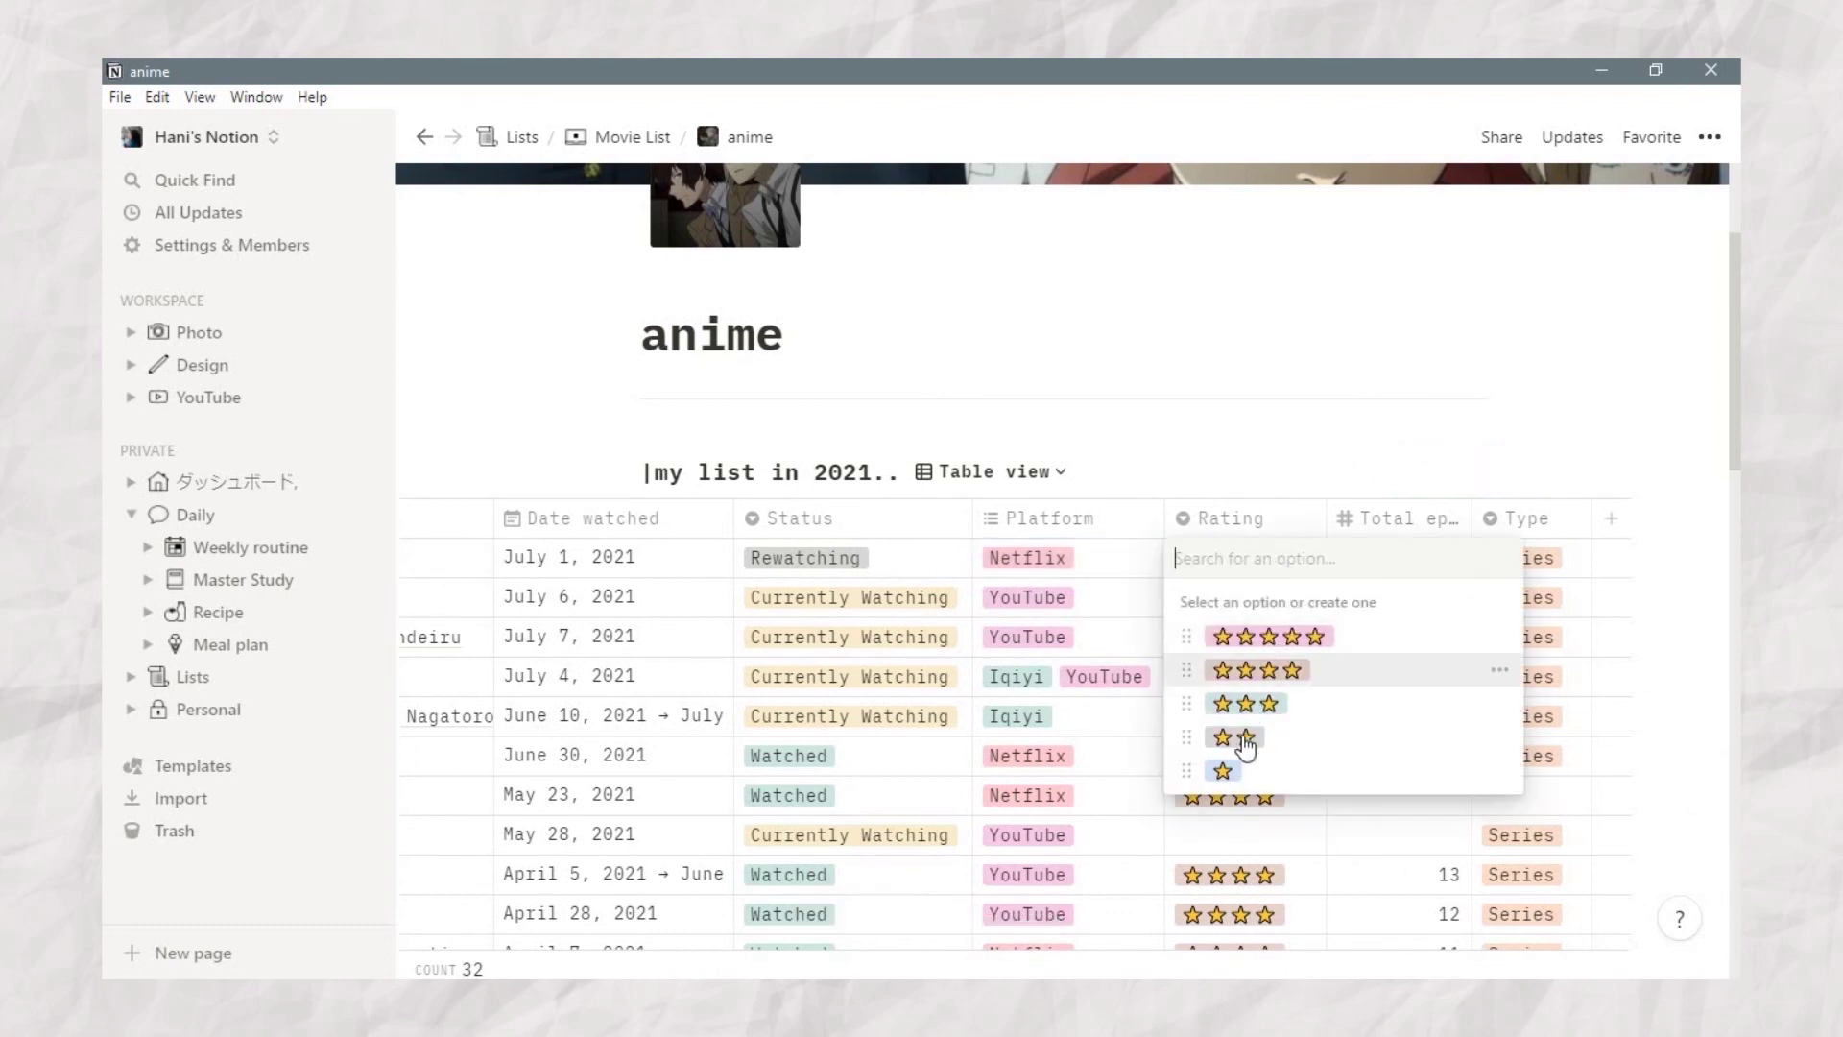
pyautogui.press('Escape')
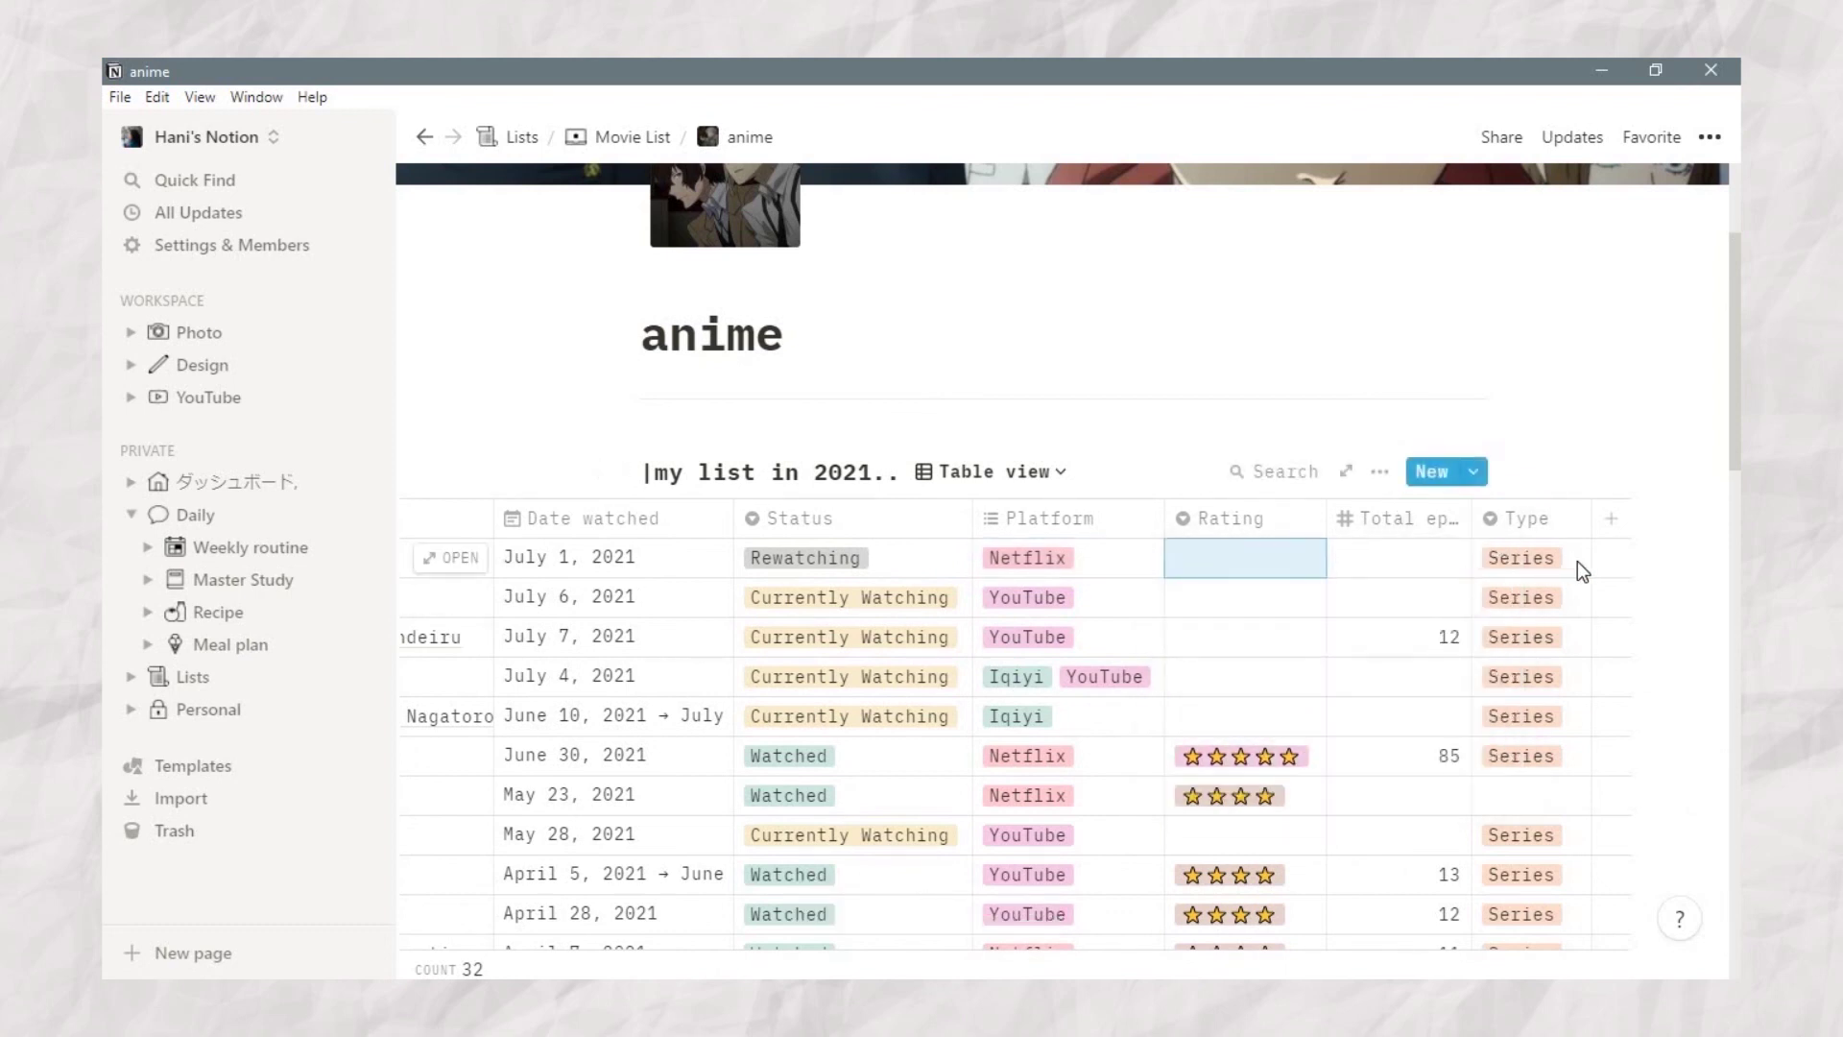
pyautogui.click(1577, 561)
pyautogui.press('Escape')
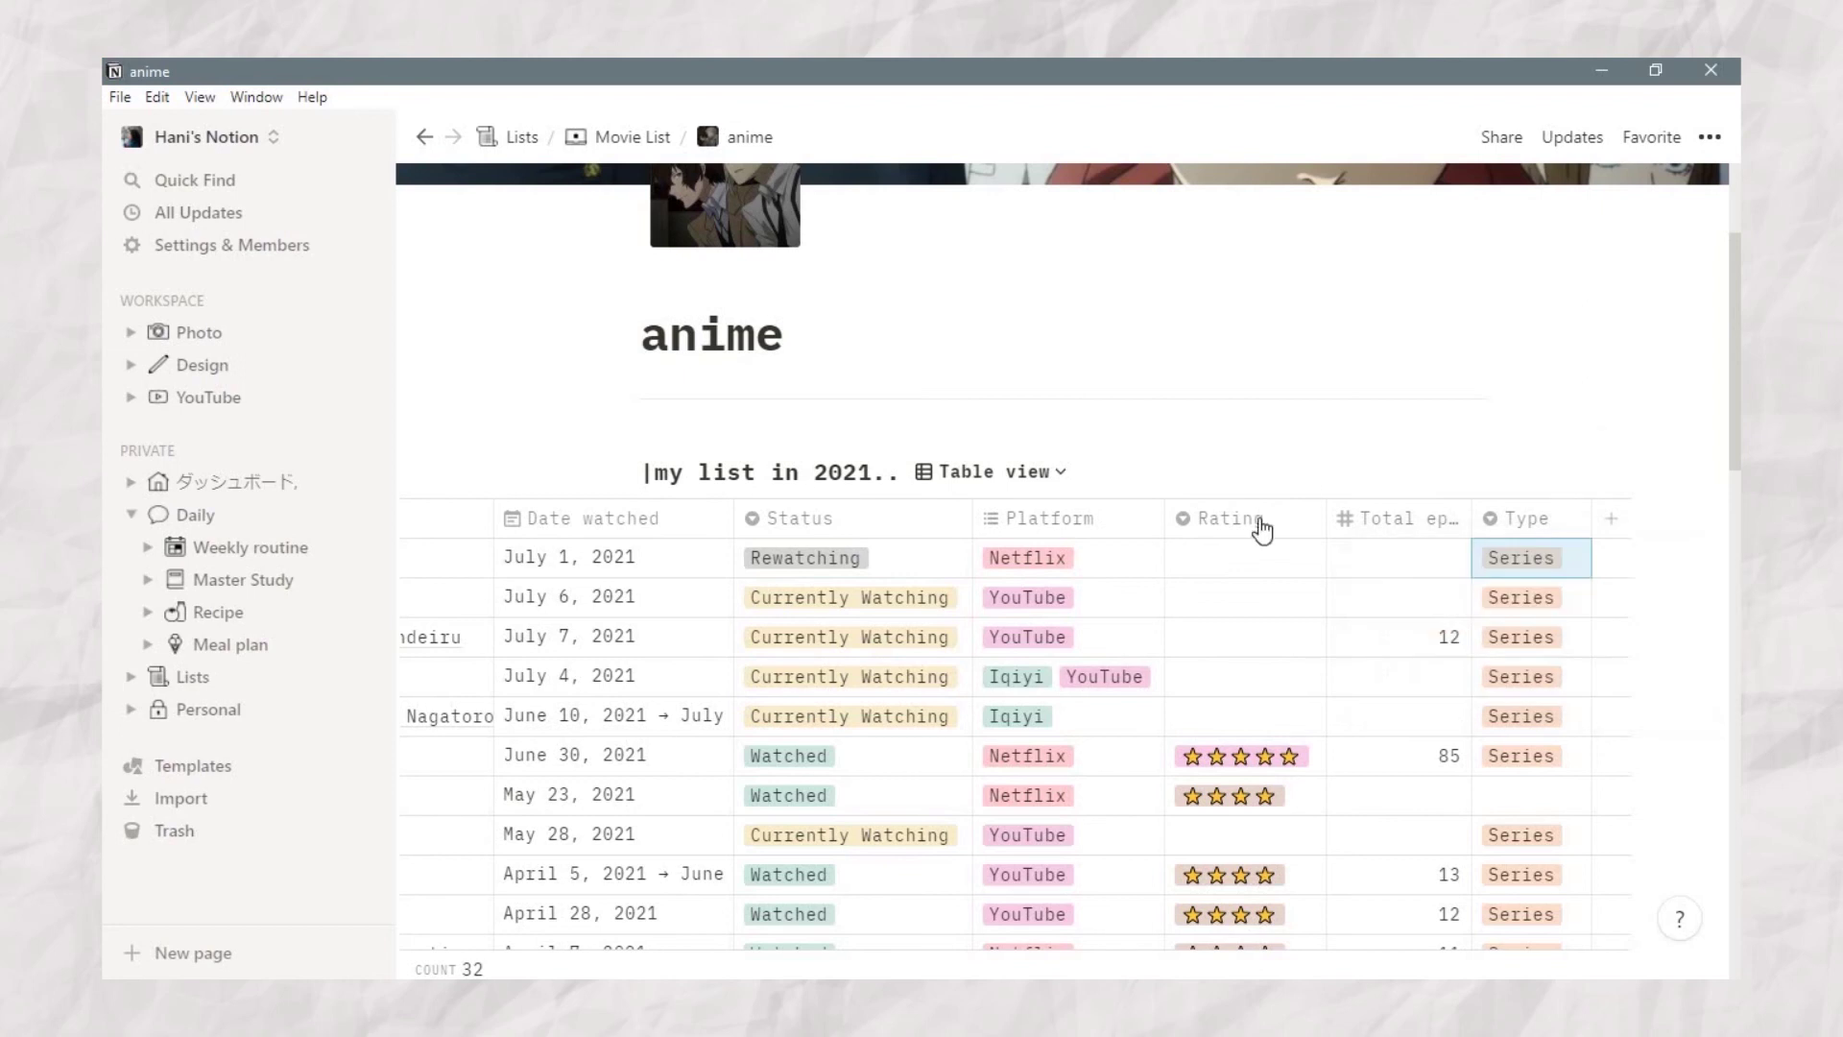
pyautogui.scroll(3, 1239, 523)
pyautogui.scroll(-5, 1242, 523)
pyautogui.hscroll(-5, 998, 480)
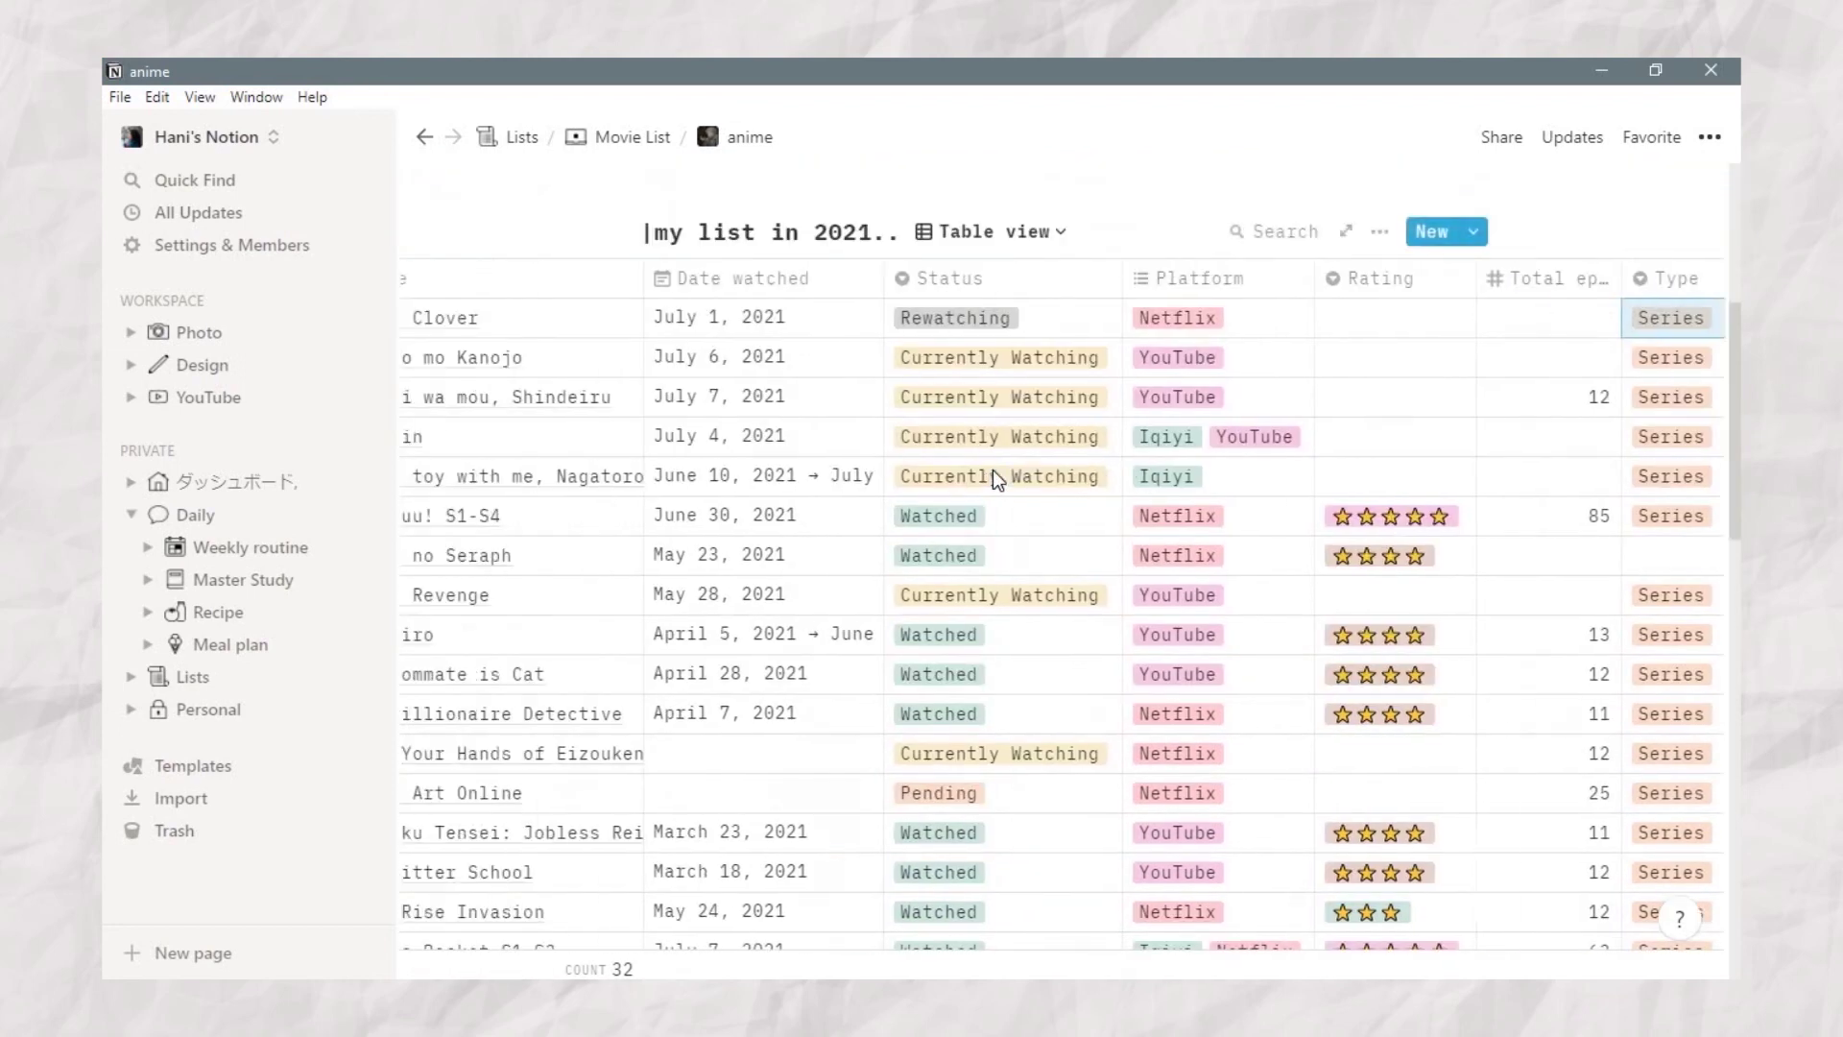
pyautogui.hscroll(3, 996, 477)
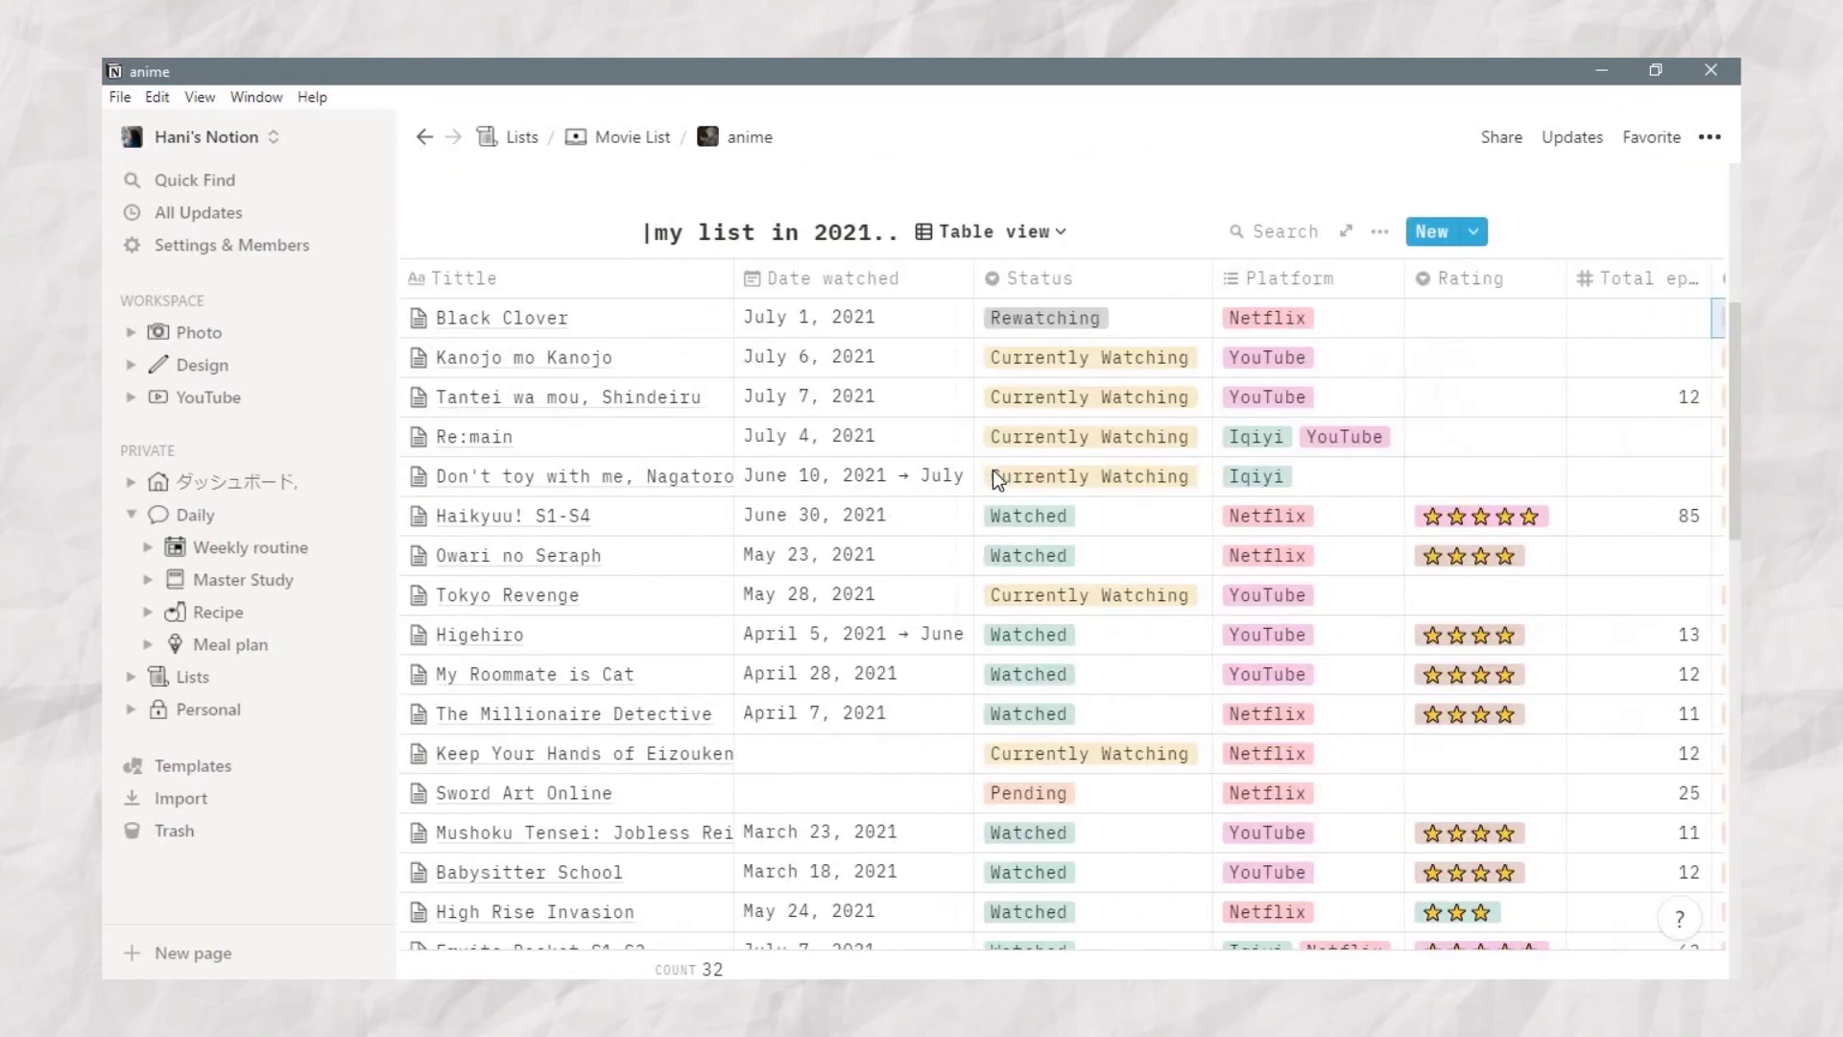
# Step: View the anime 2021 list in Default view and return it to Table view
pyautogui.click(1023, 238)
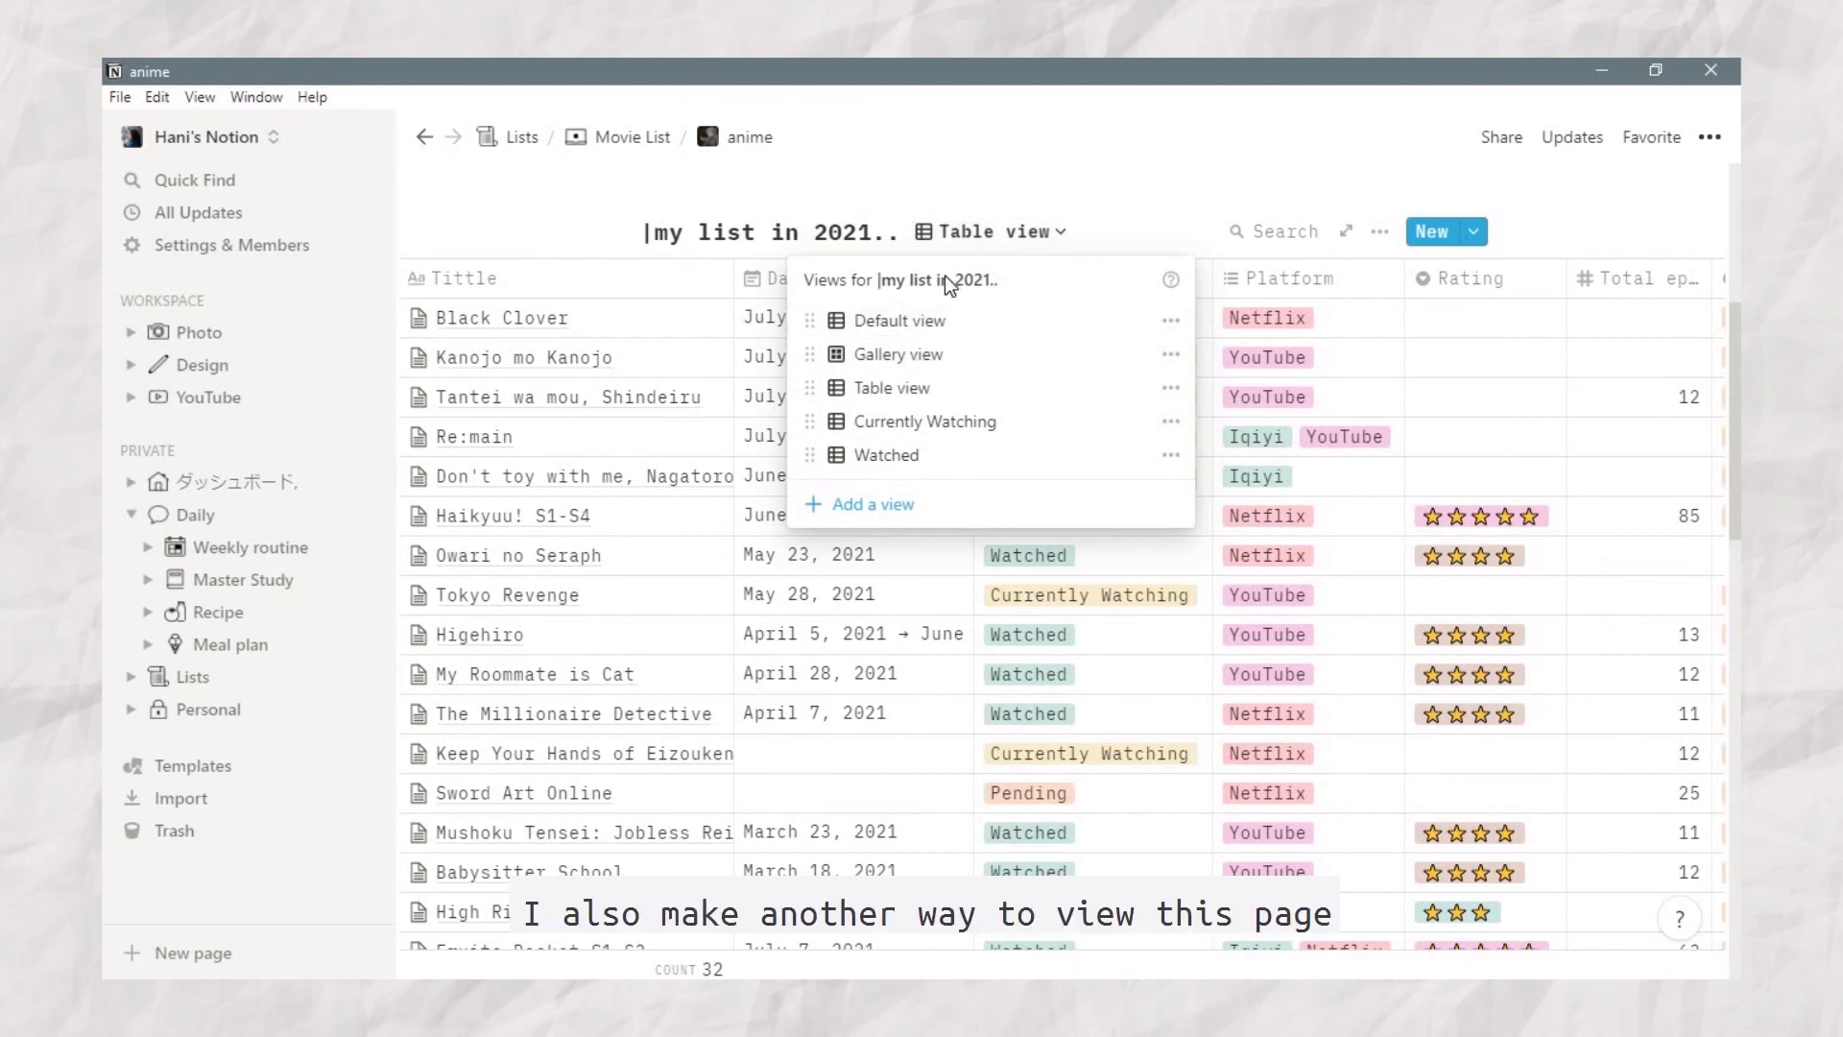
pyautogui.click(913, 319)
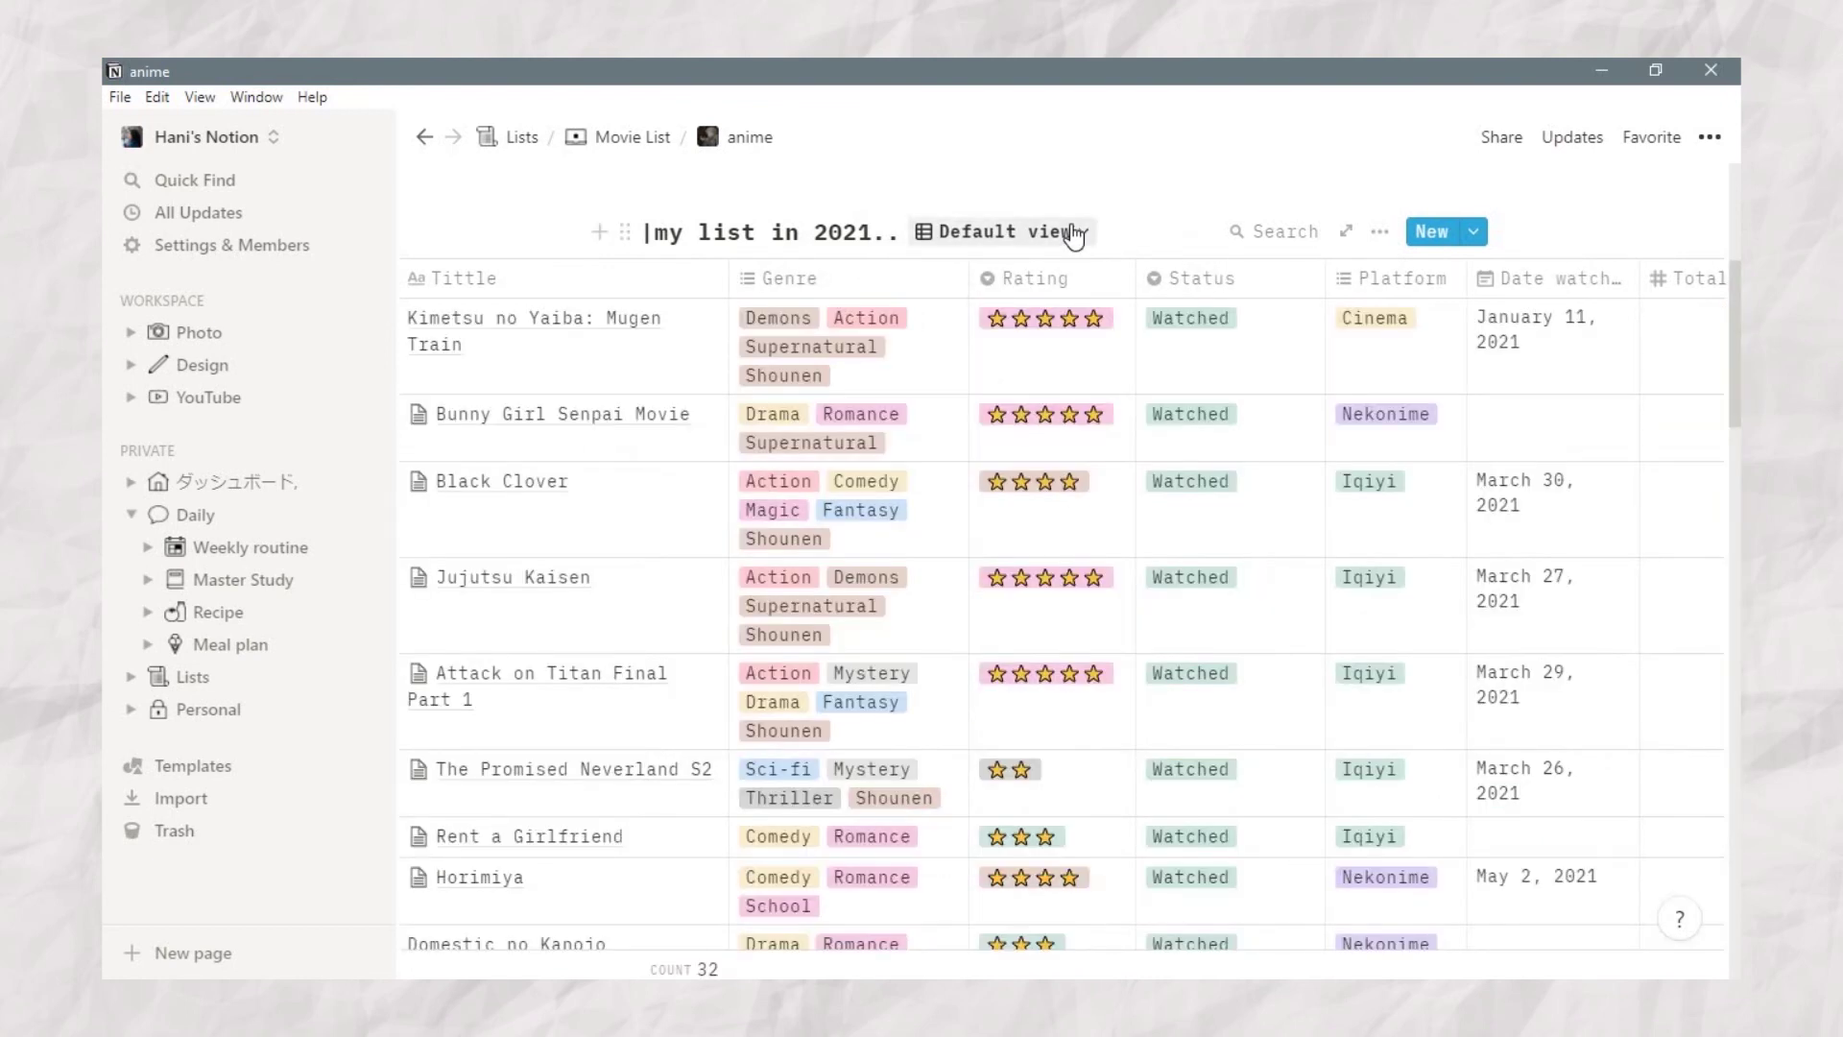
pyautogui.click(1073, 234)
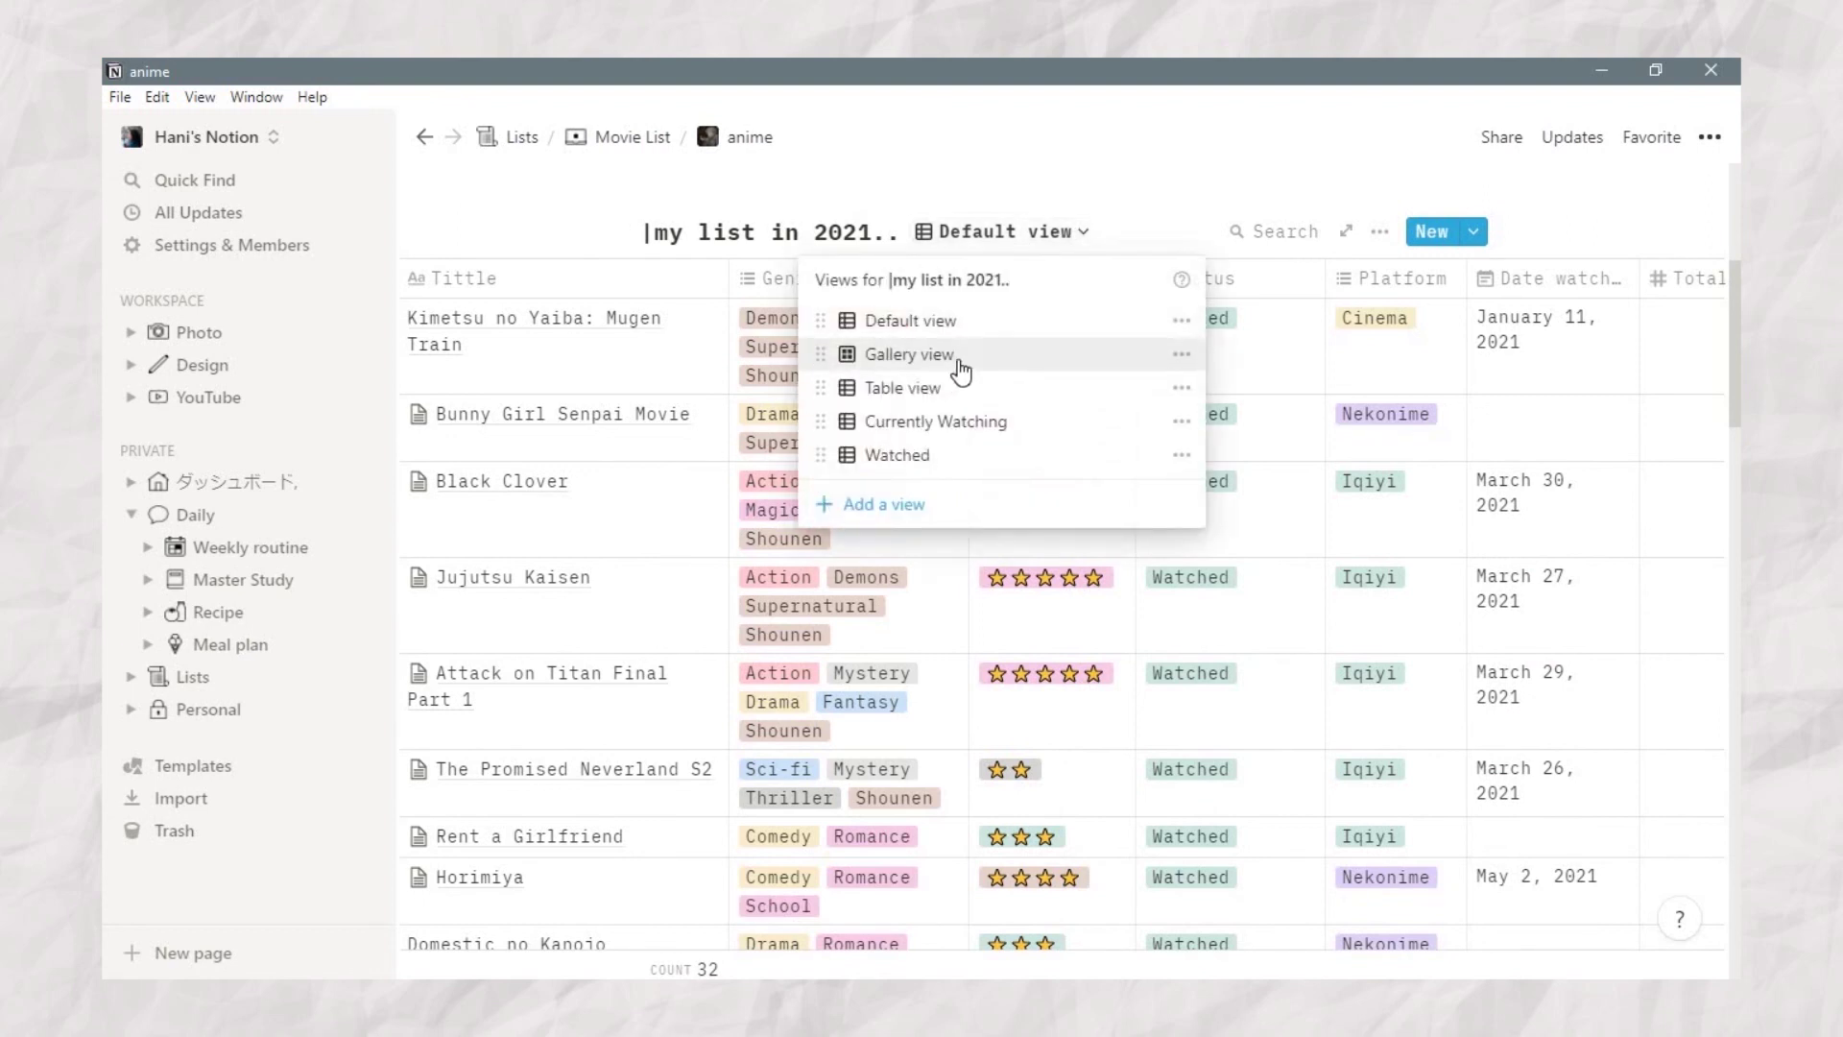
pyautogui.click(902, 388)
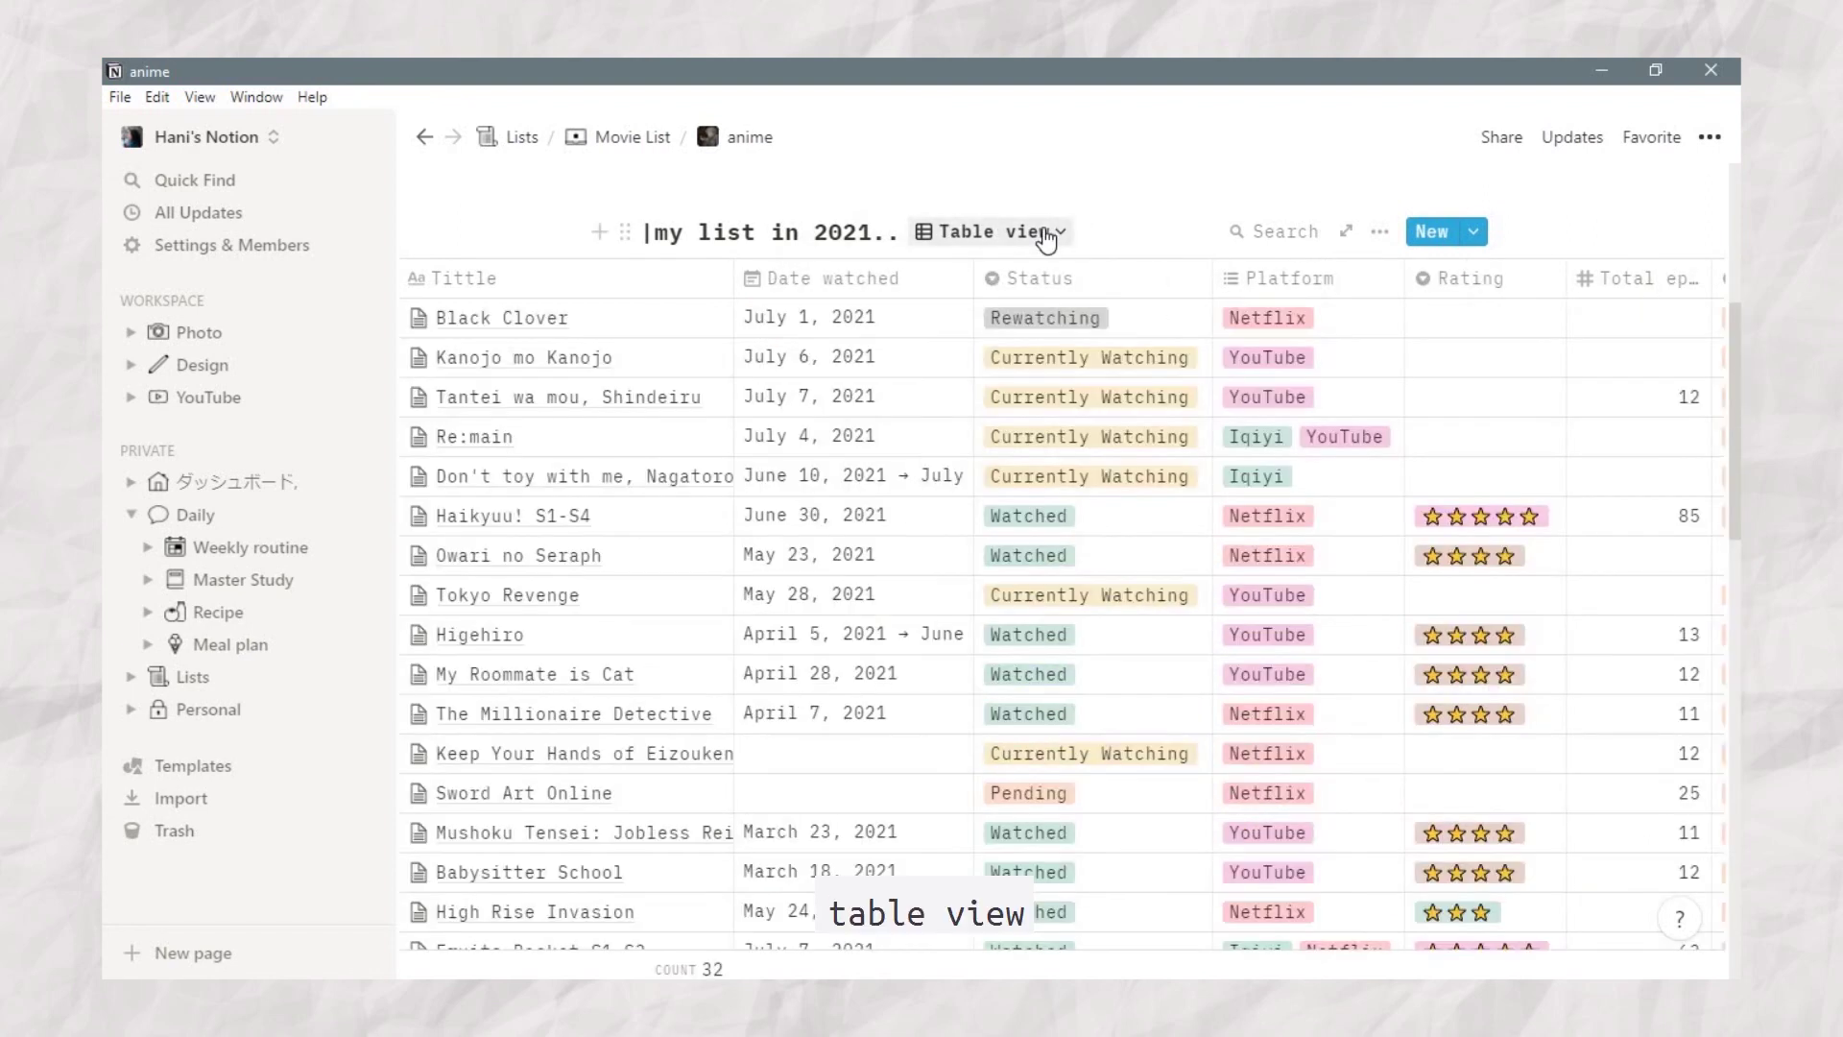
# Step: Switch the anime 2021 list to Gallery view, open it as a full page and look through all its cards
pyautogui.click(960, 233)
pyautogui.click(949, 353)
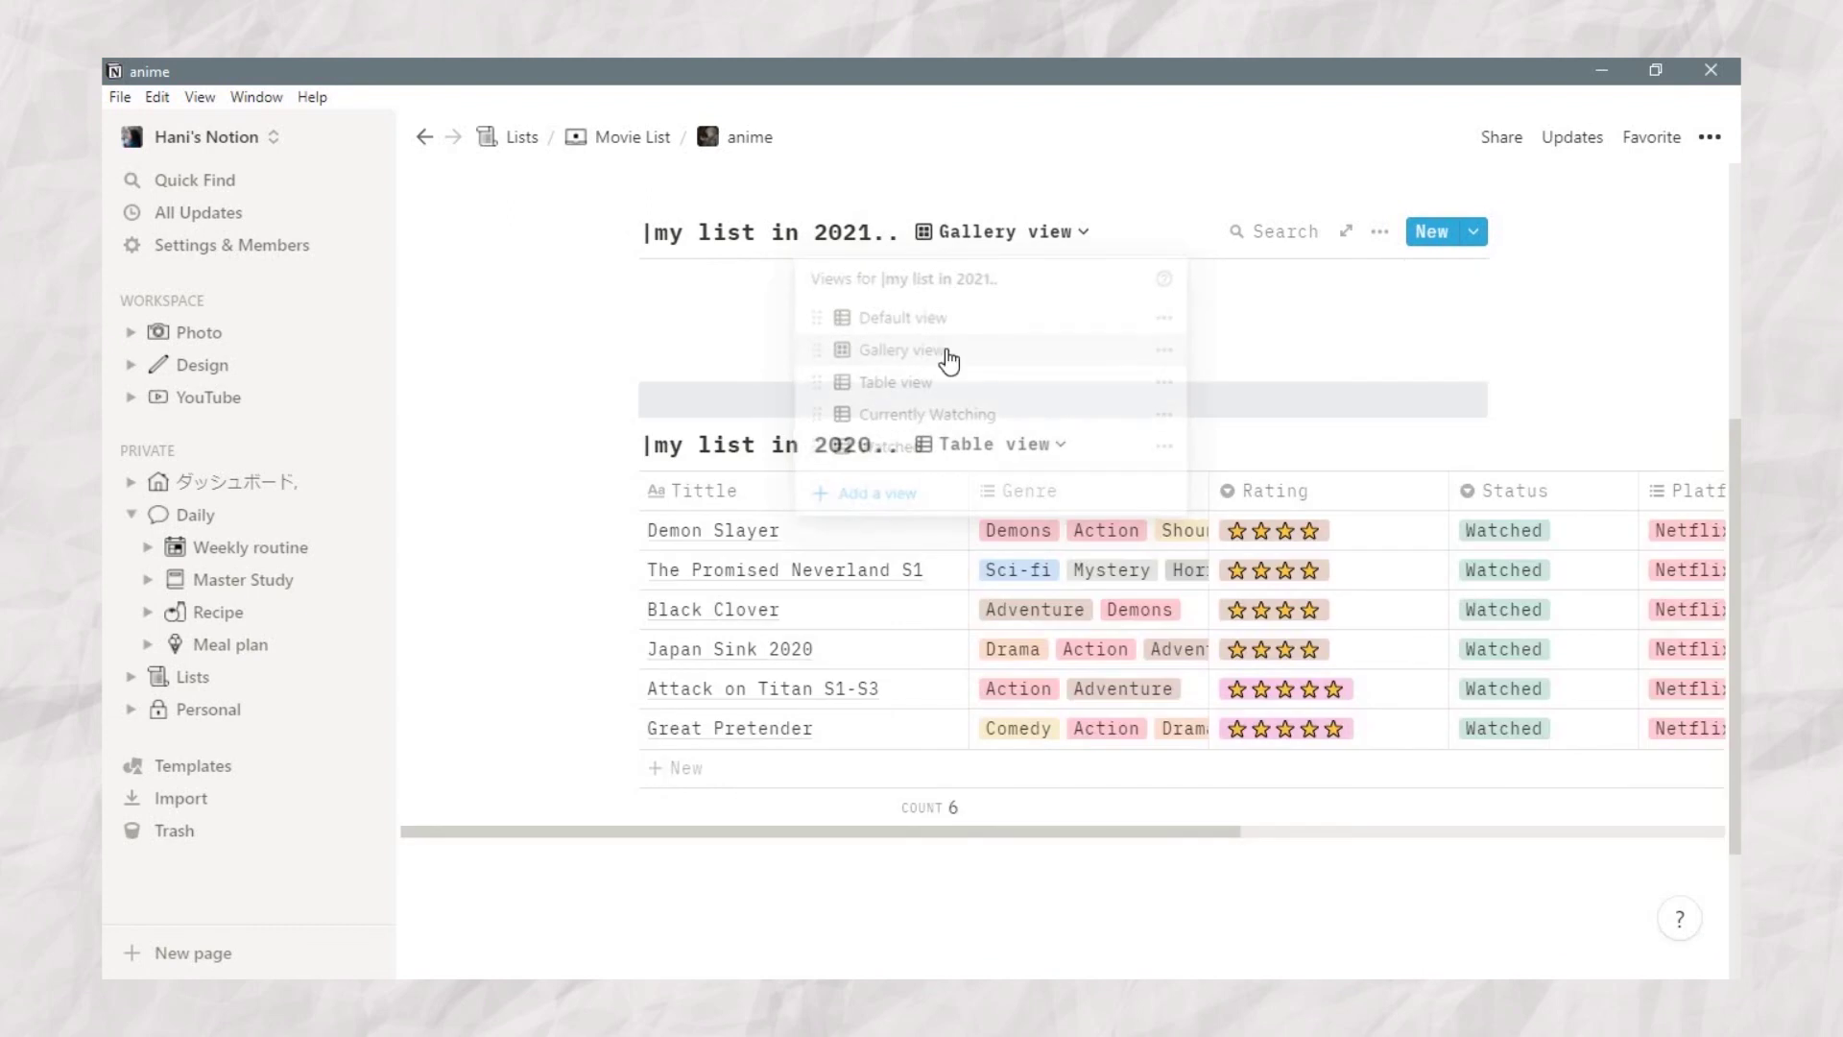
pyautogui.click(1346, 232)
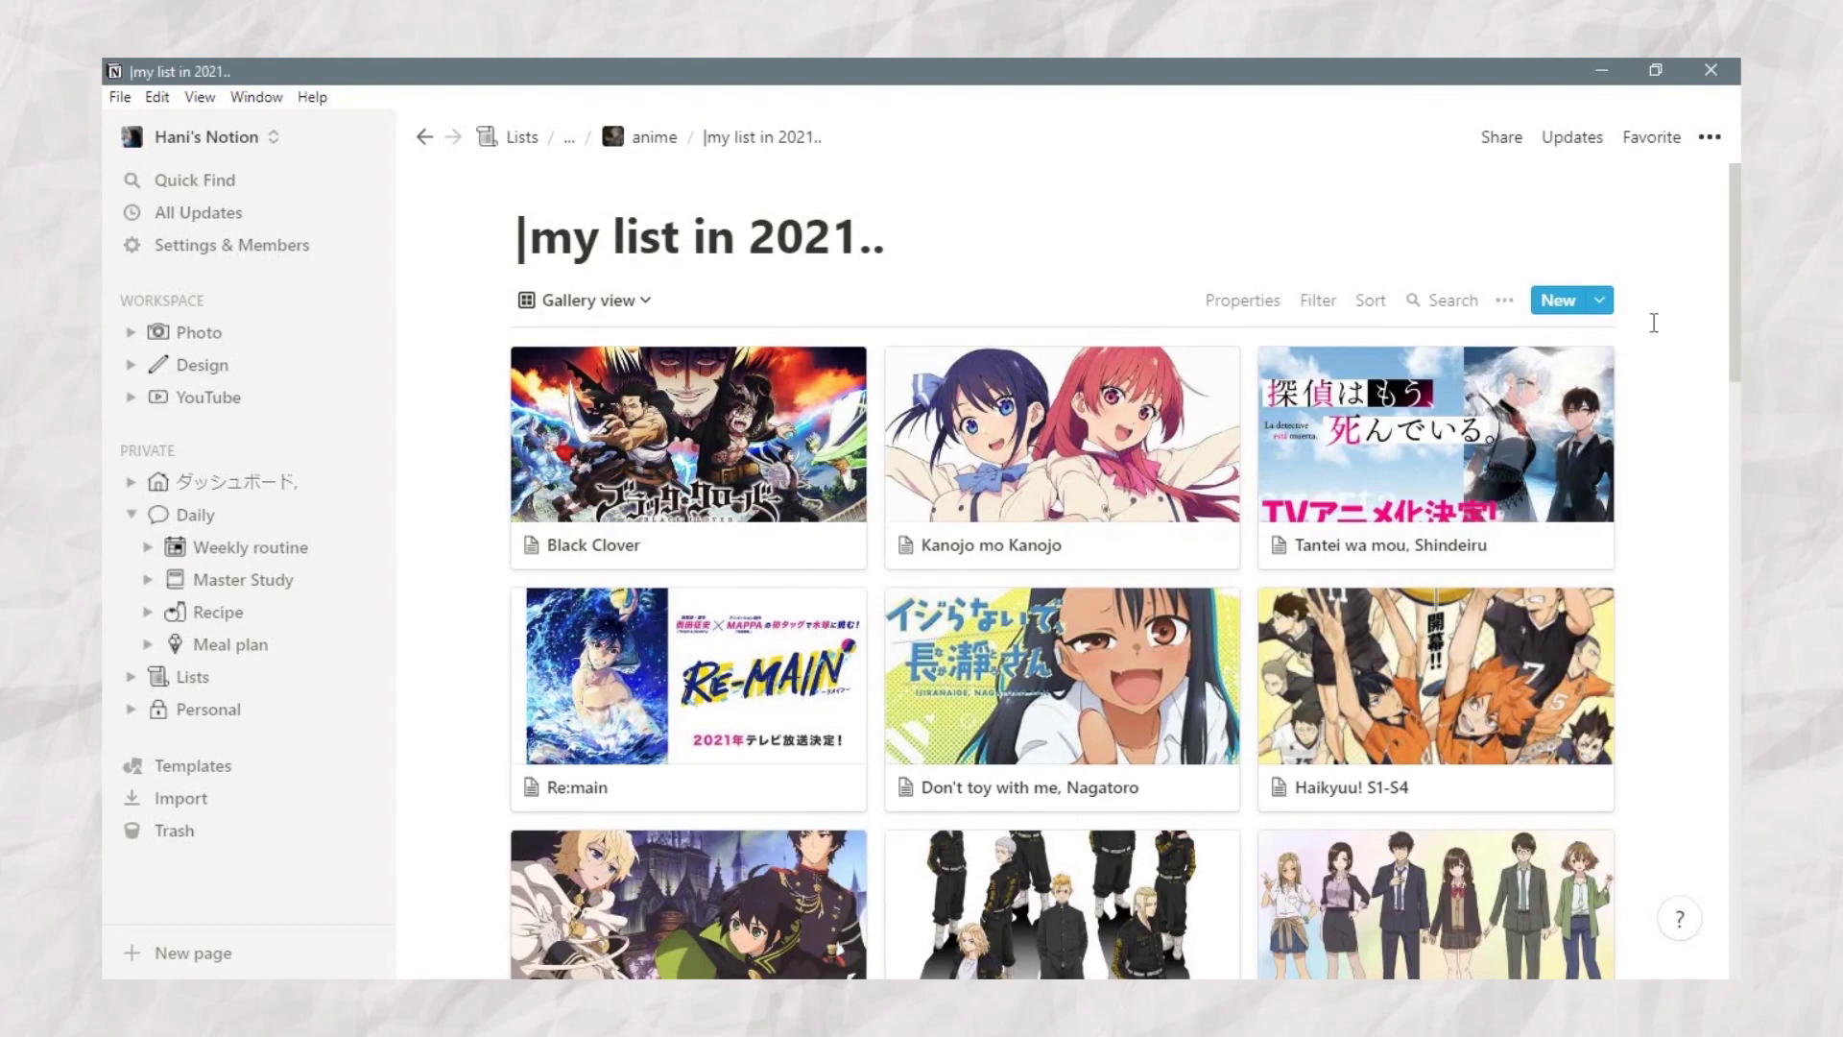
pyautogui.scroll(-15, 1651, 325)
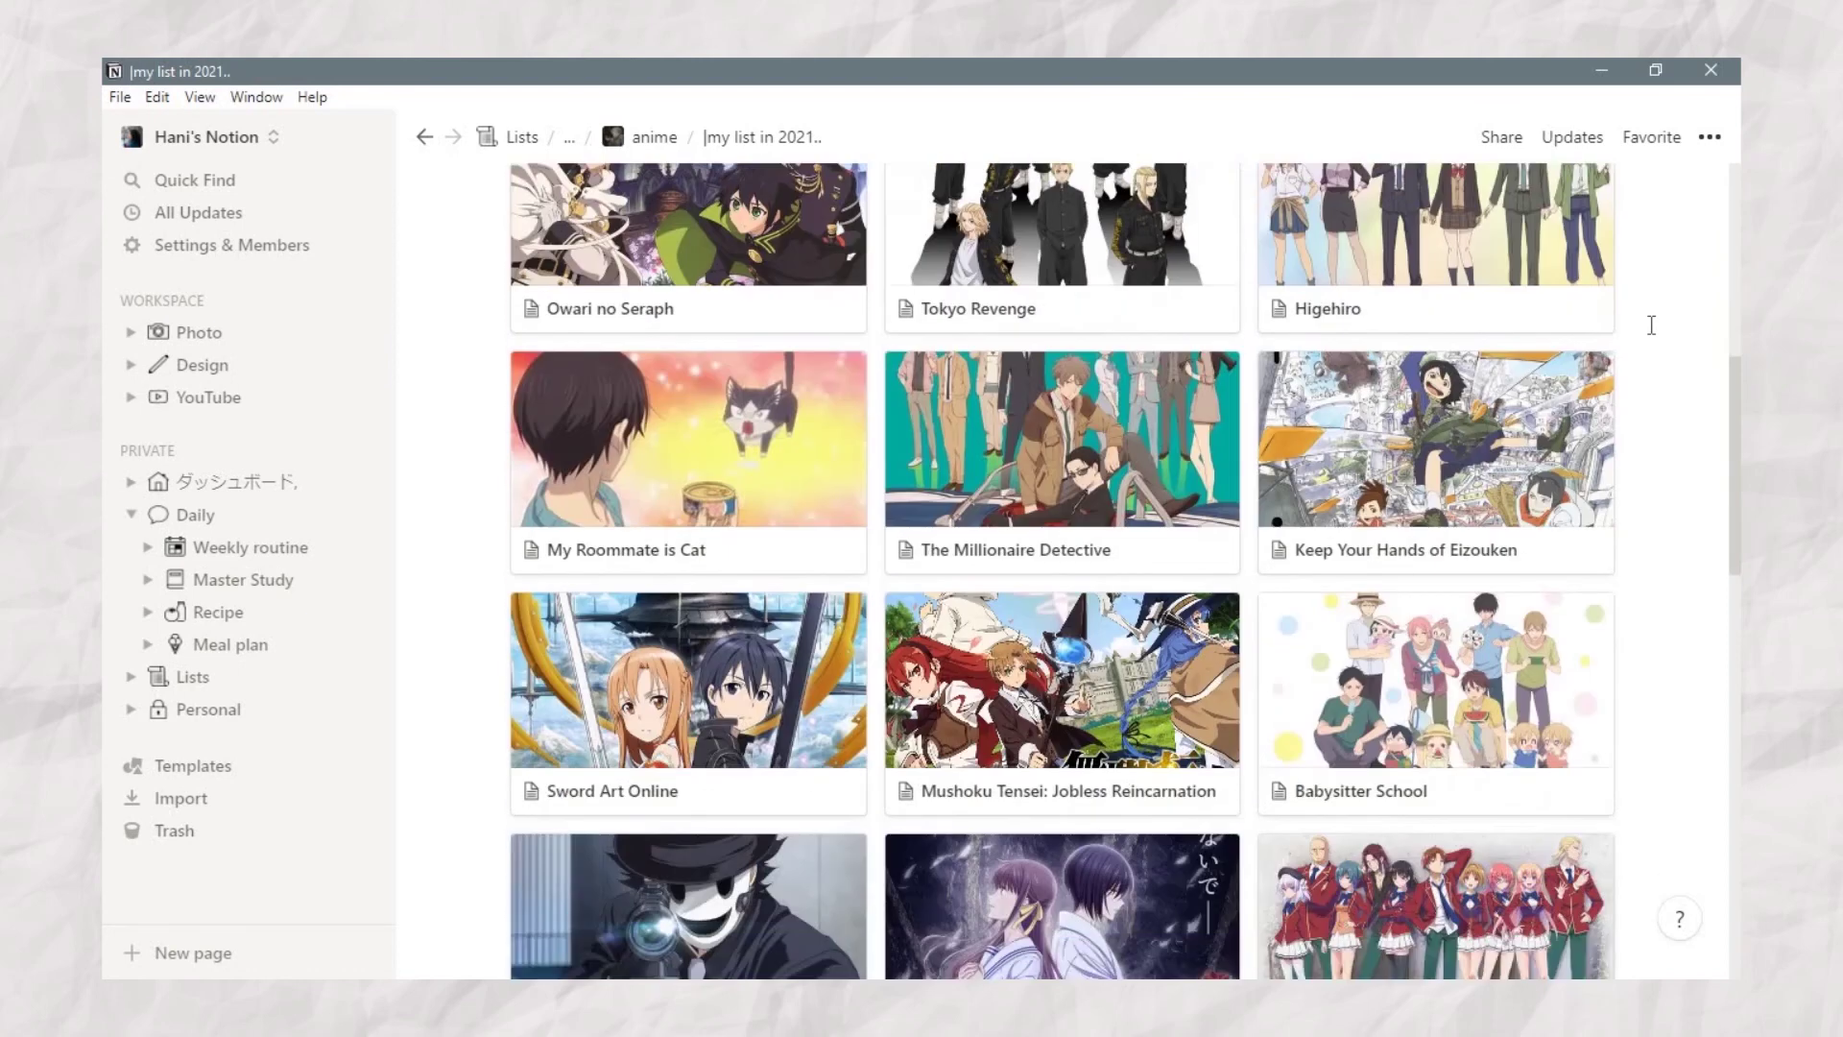
pyautogui.scroll(-8, 1651, 326)
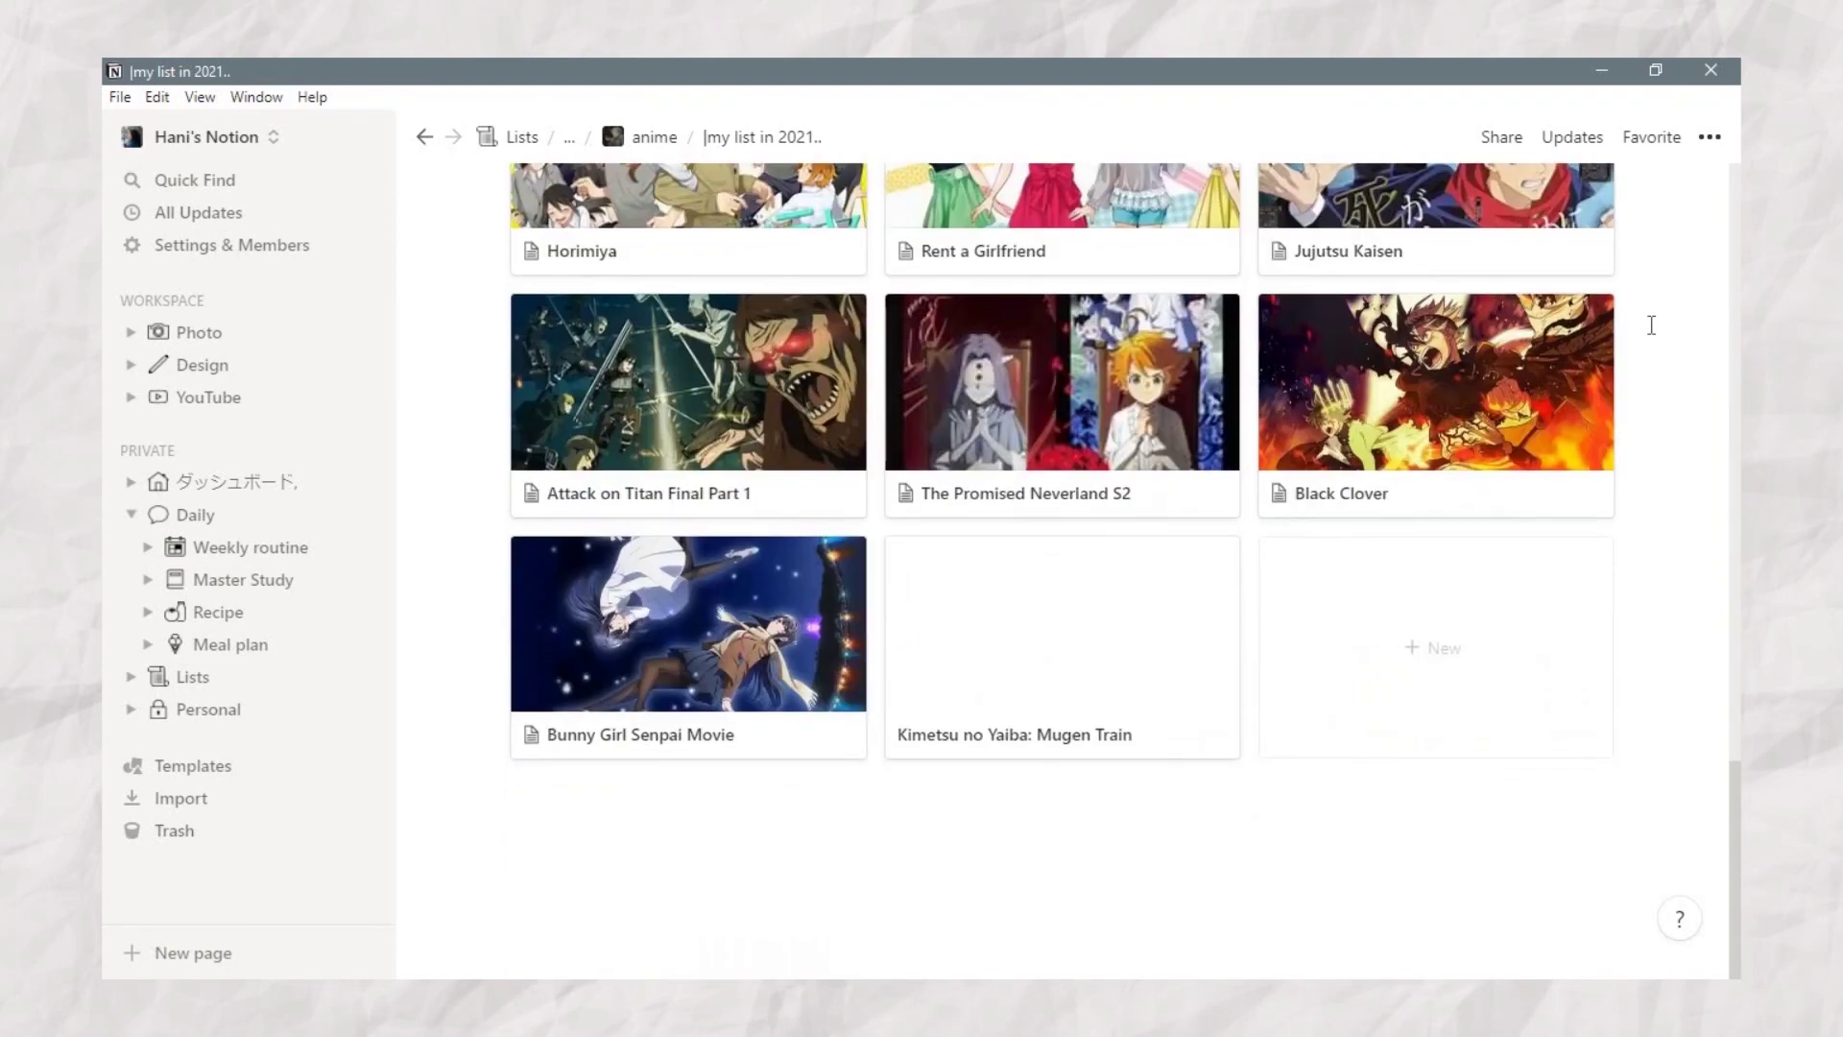
pyautogui.scroll(5, 1651, 325)
pyautogui.scroll(15, 1651, 326)
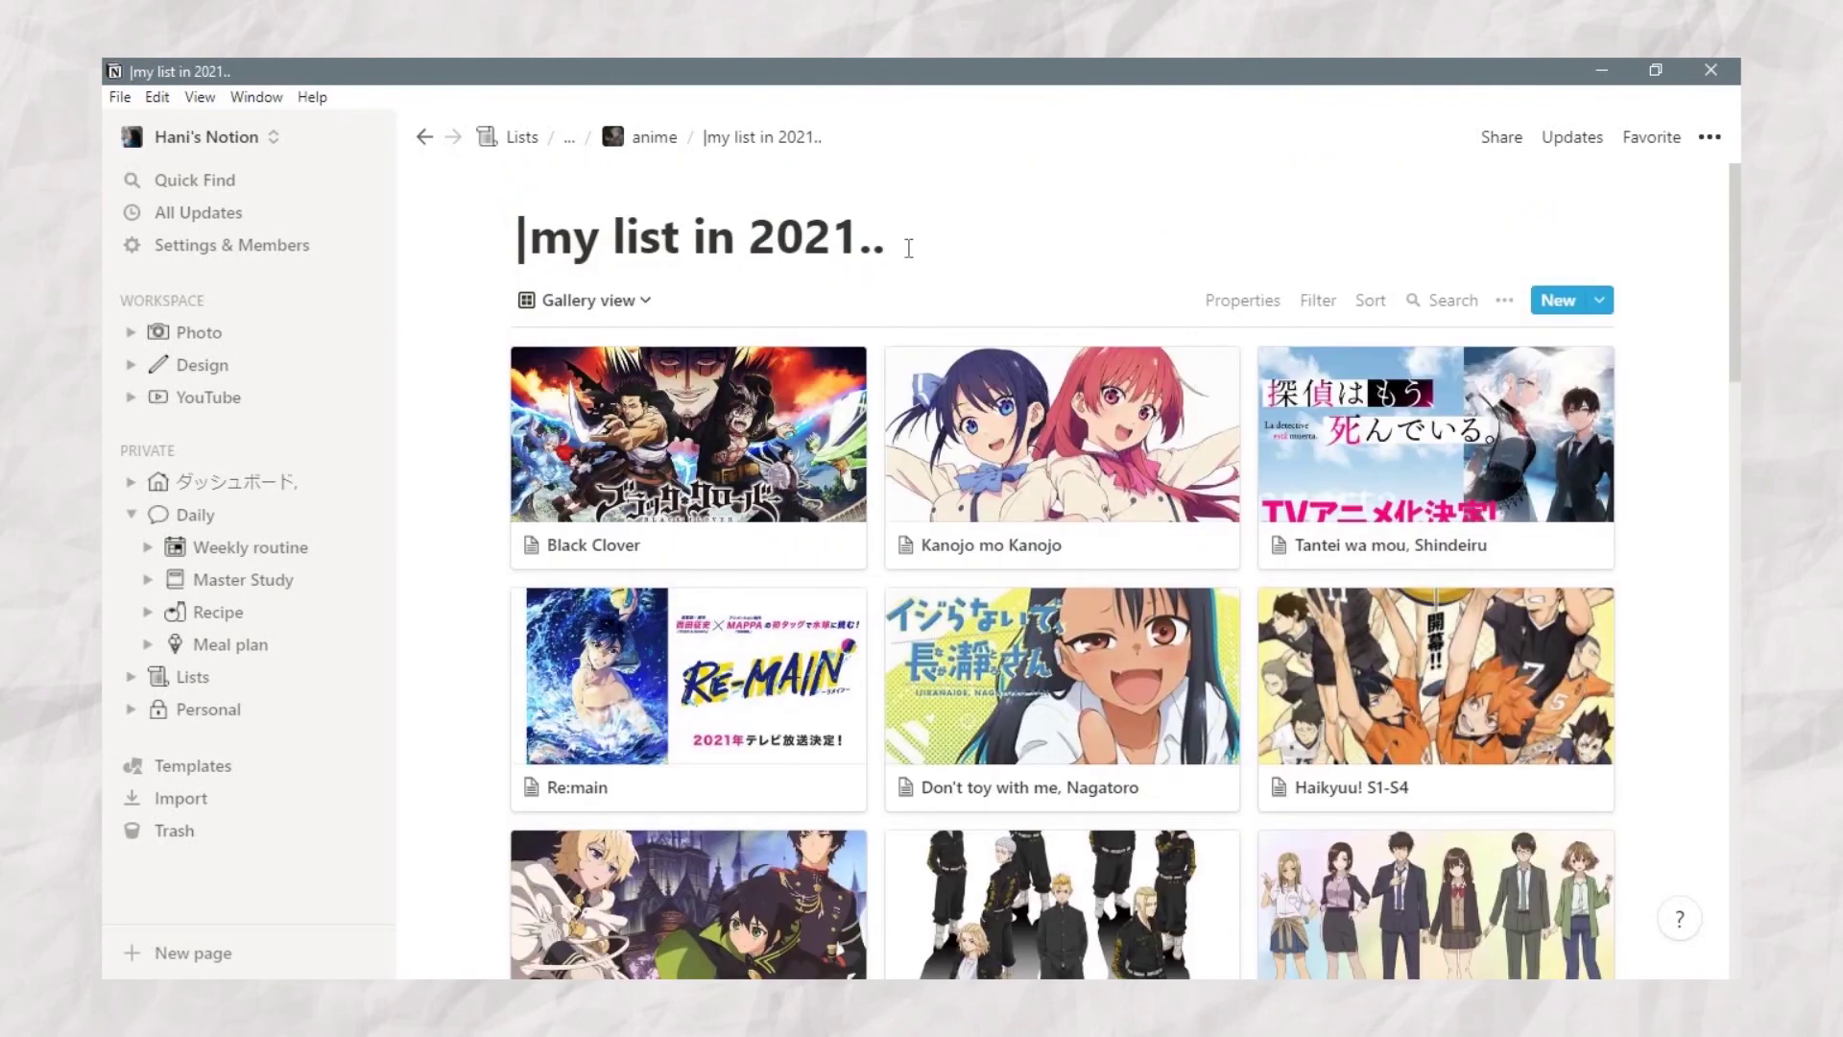
# Step: View the full-page anime 2021 list in the Currently Watching view and look through its Watched view
pyautogui.click(637, 302)
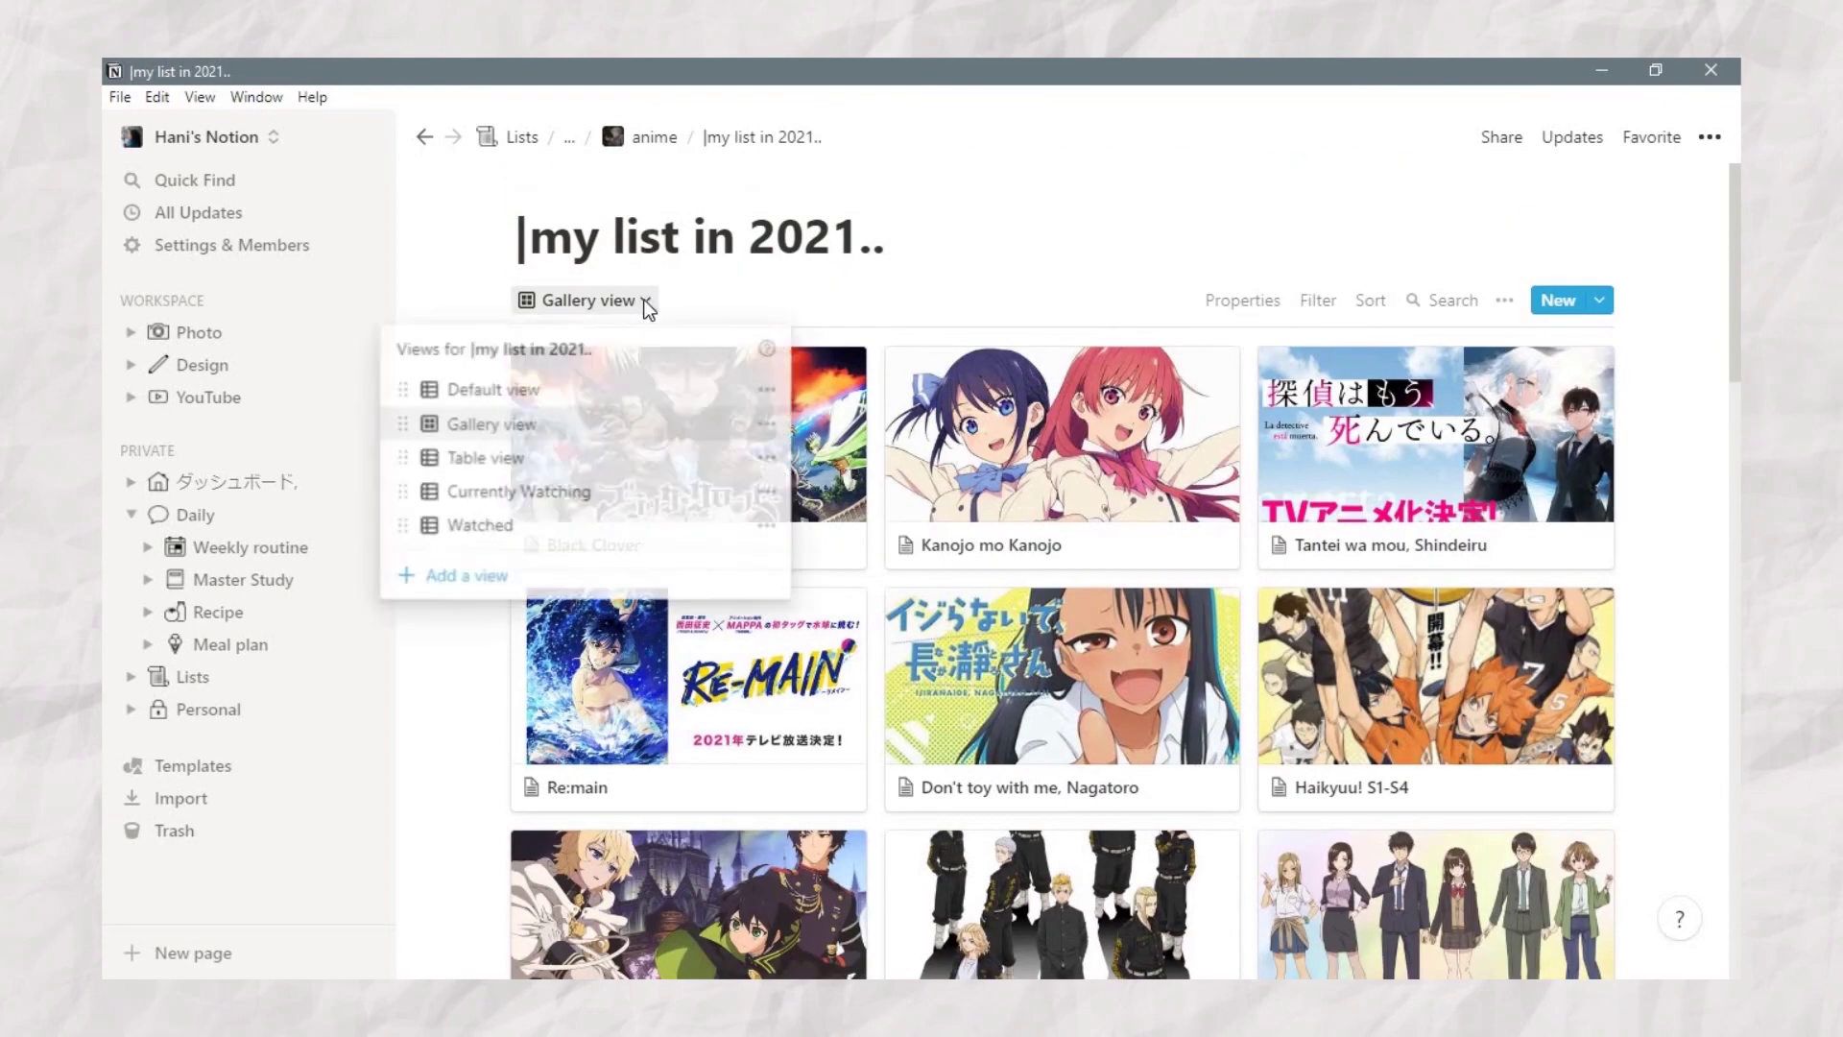
pyautogui.click(557, 491)
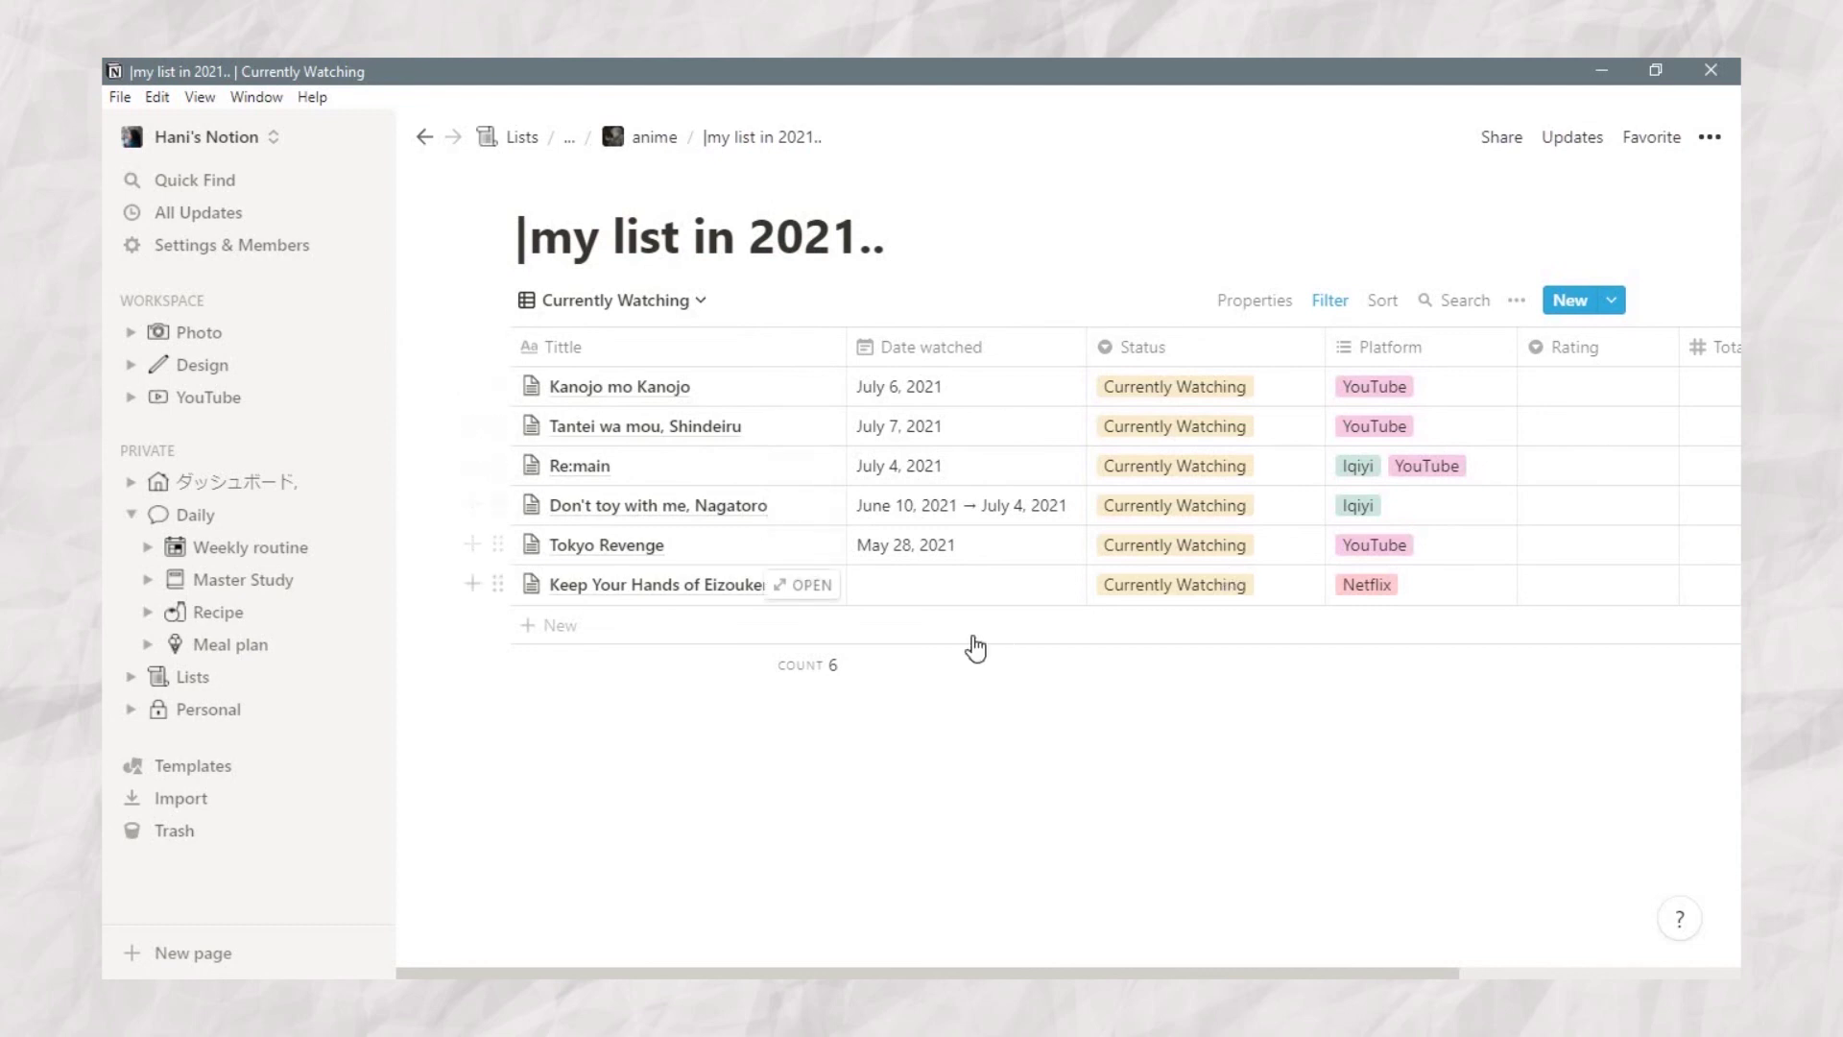
pyautogui.click(611, 306)
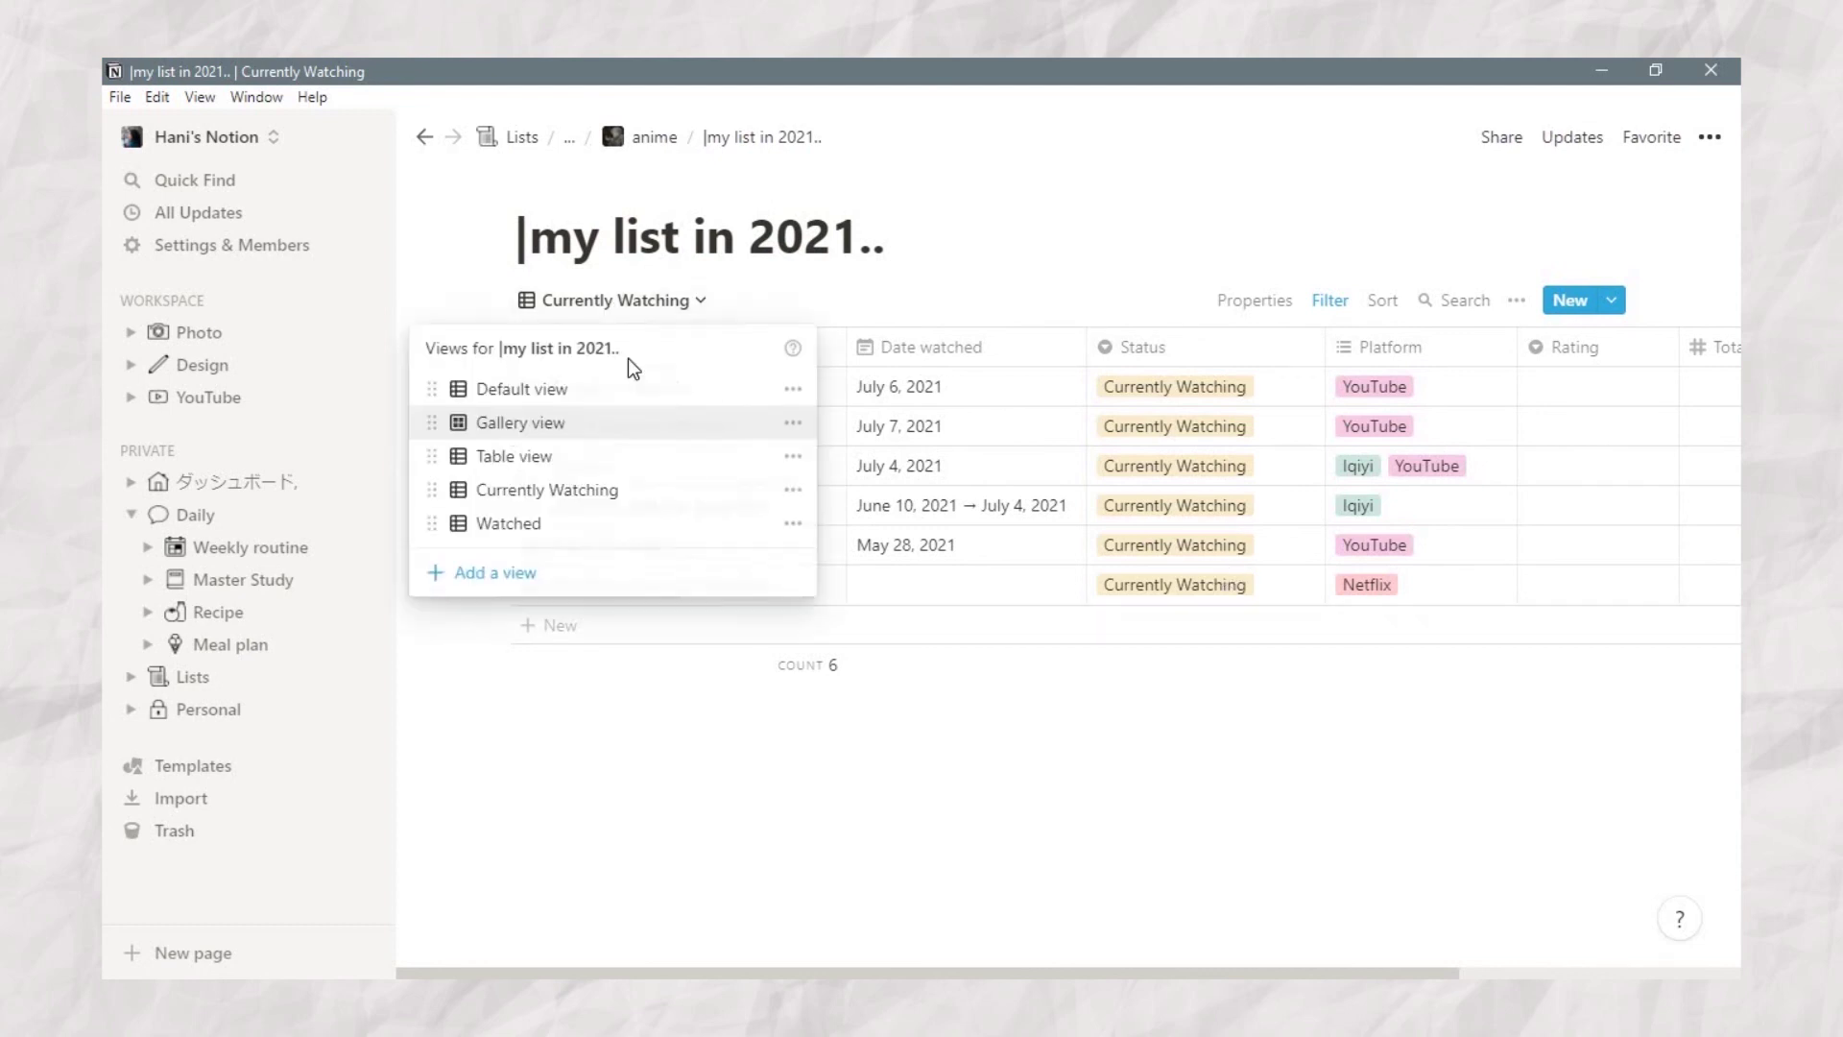
pyautogui.click(587, 520)
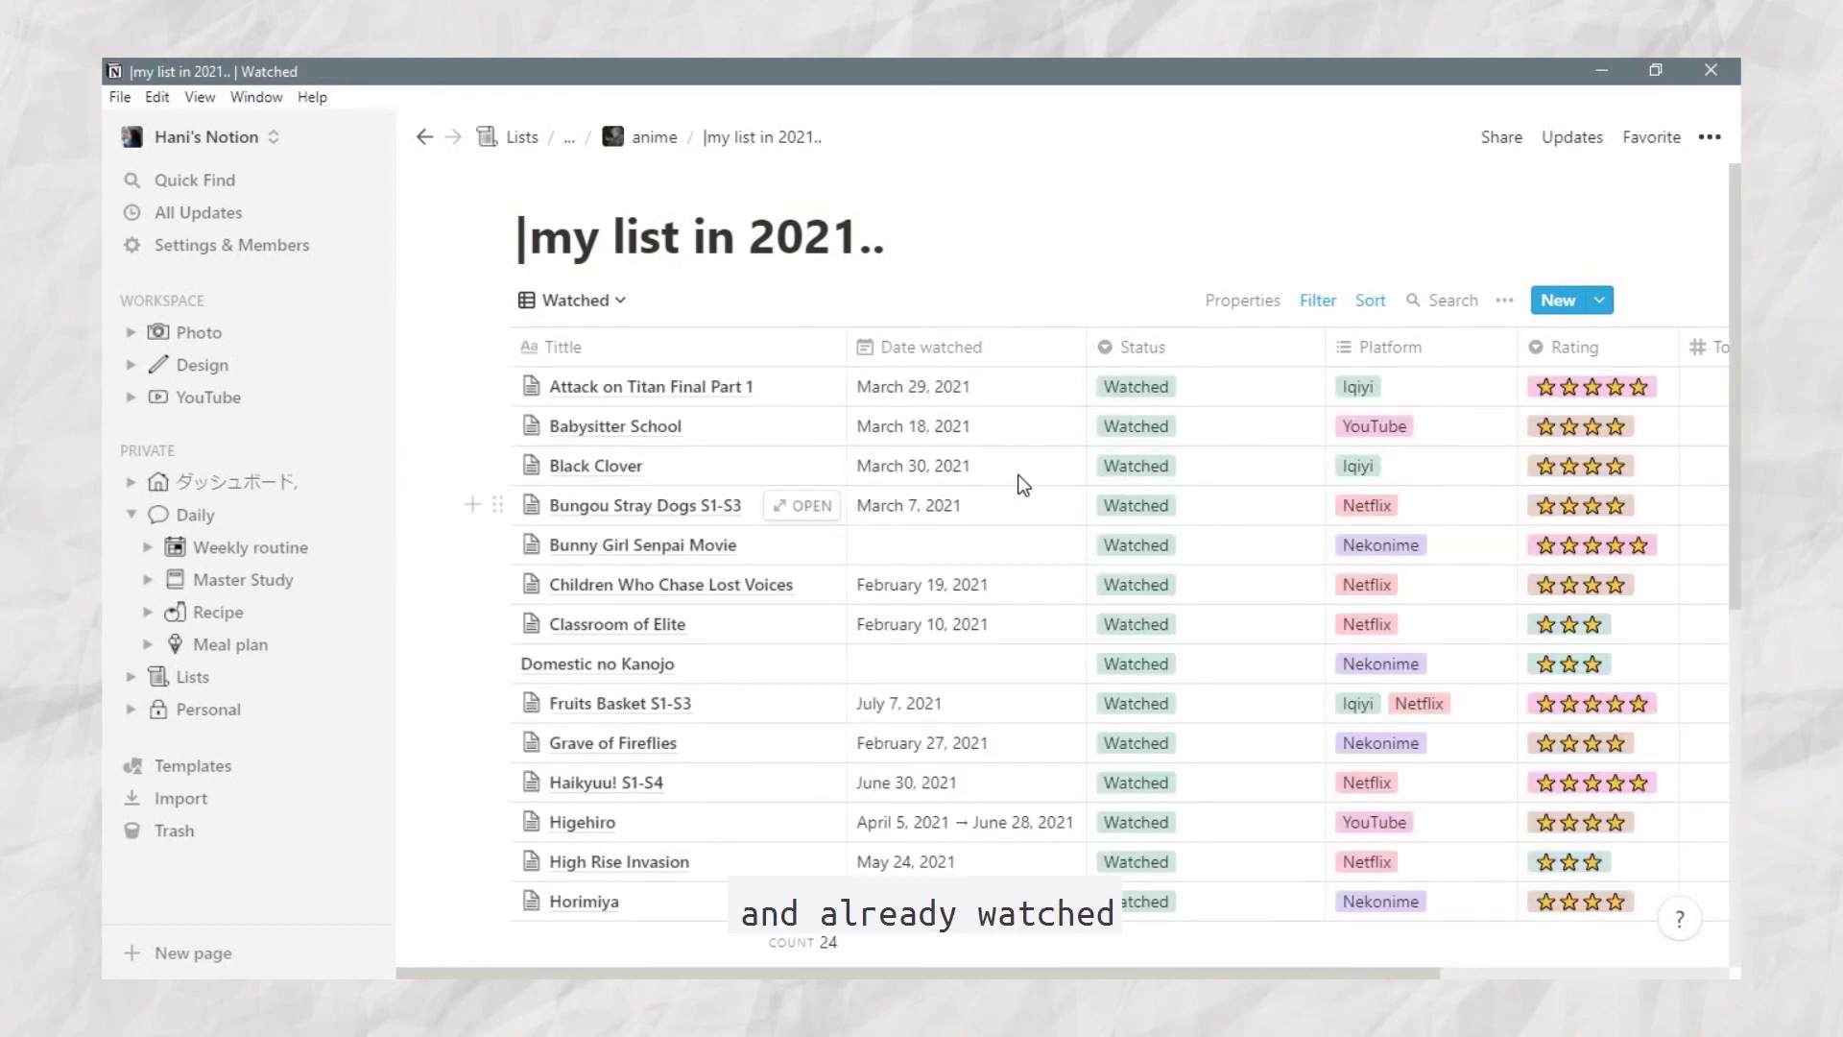
pyautogui.scroll(-1, 1075, 451)
pyautogui.scroll(-5, 1073, 451)
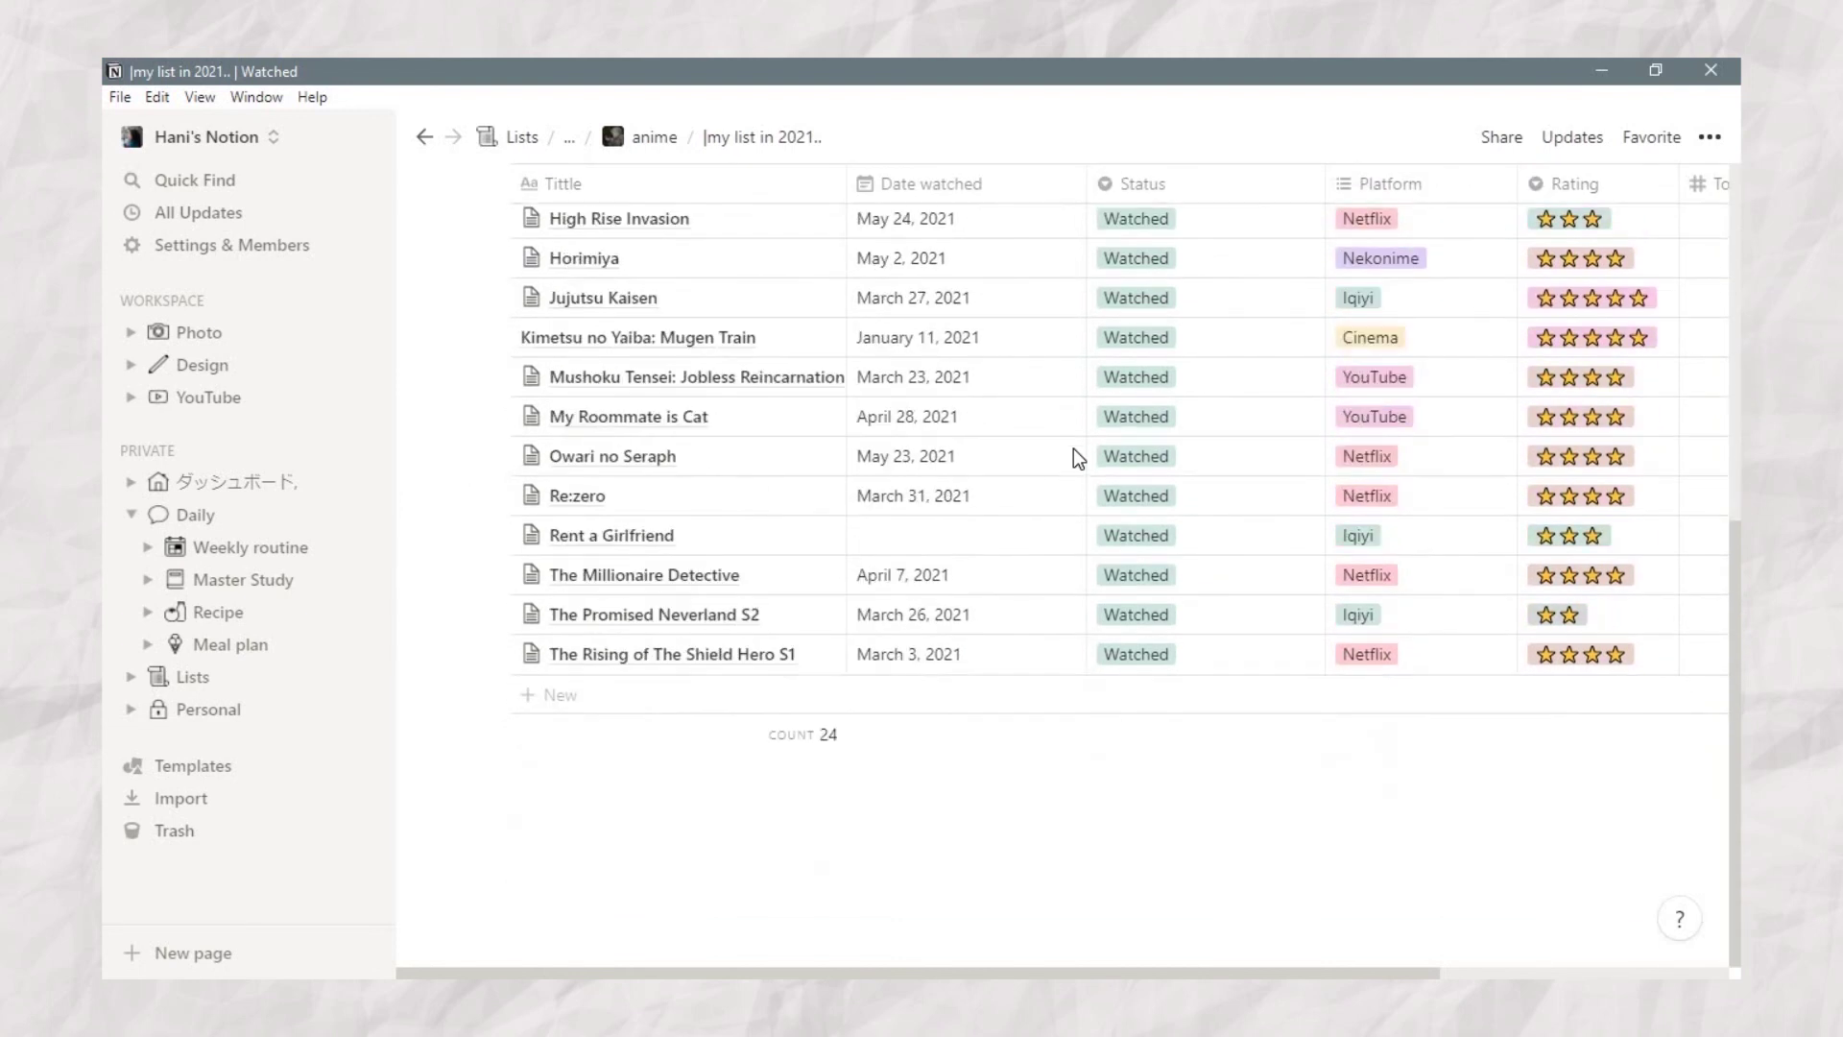
pyautogui.scroll(6, 1074, 451)
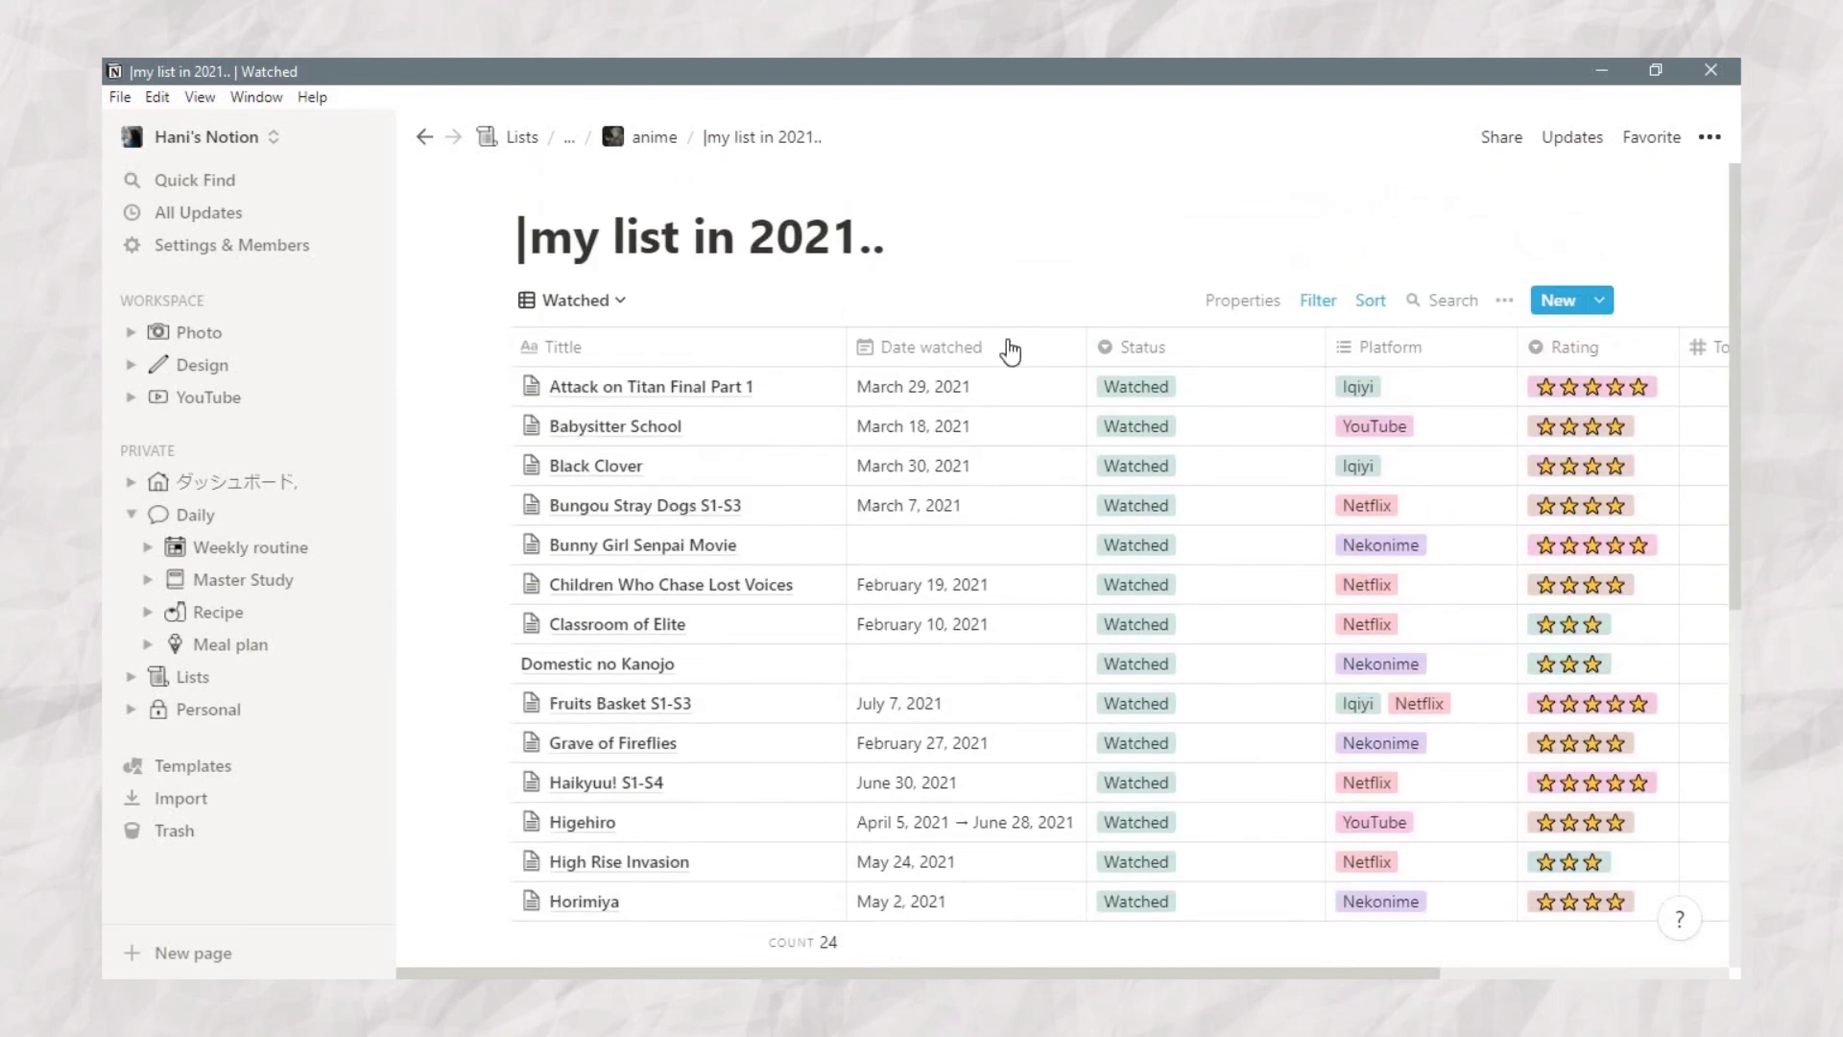
# Step: Switch the full-page anime 2021 list back to Table view
pyautogui.click(587, 301)
pyautogui.click(556, 460)
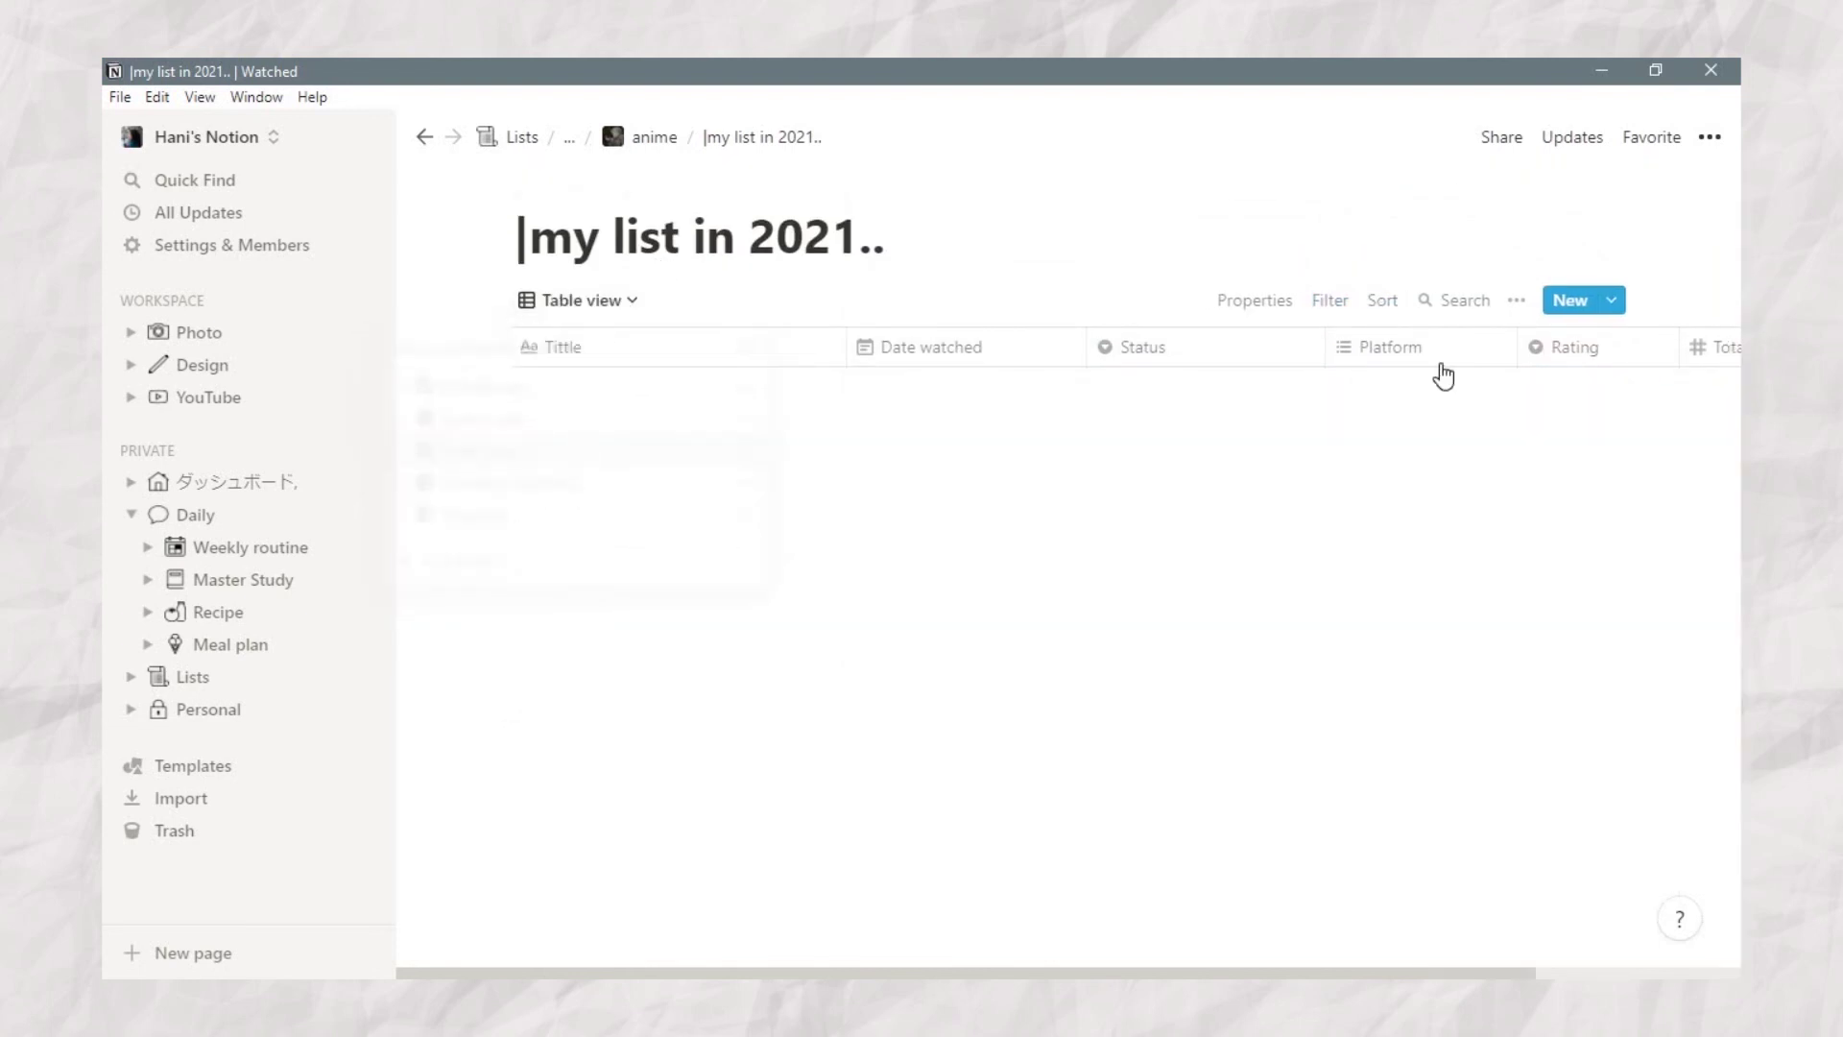
# Step: Add a filter on the Status property to the anime 2021 Table view, look over its status options and remove the filter
pyautogui.click(1329, 301)
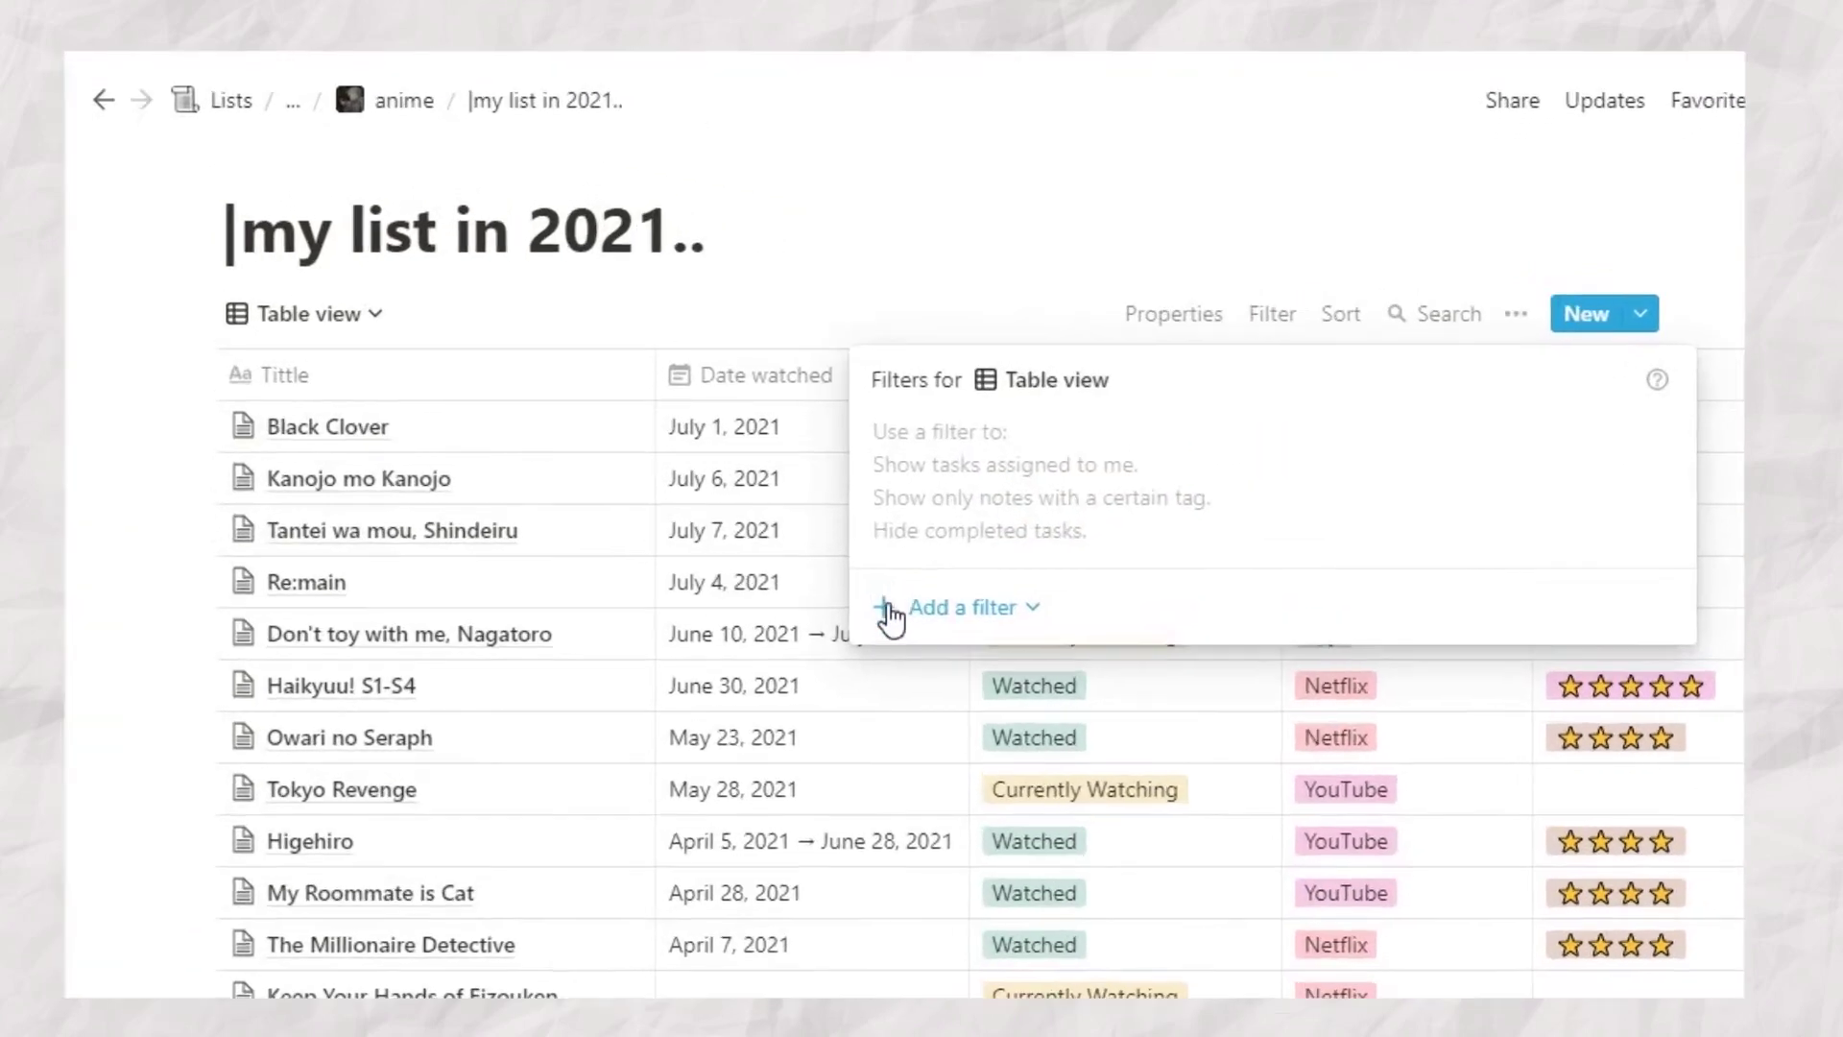
pyautogui.click(891, 615)
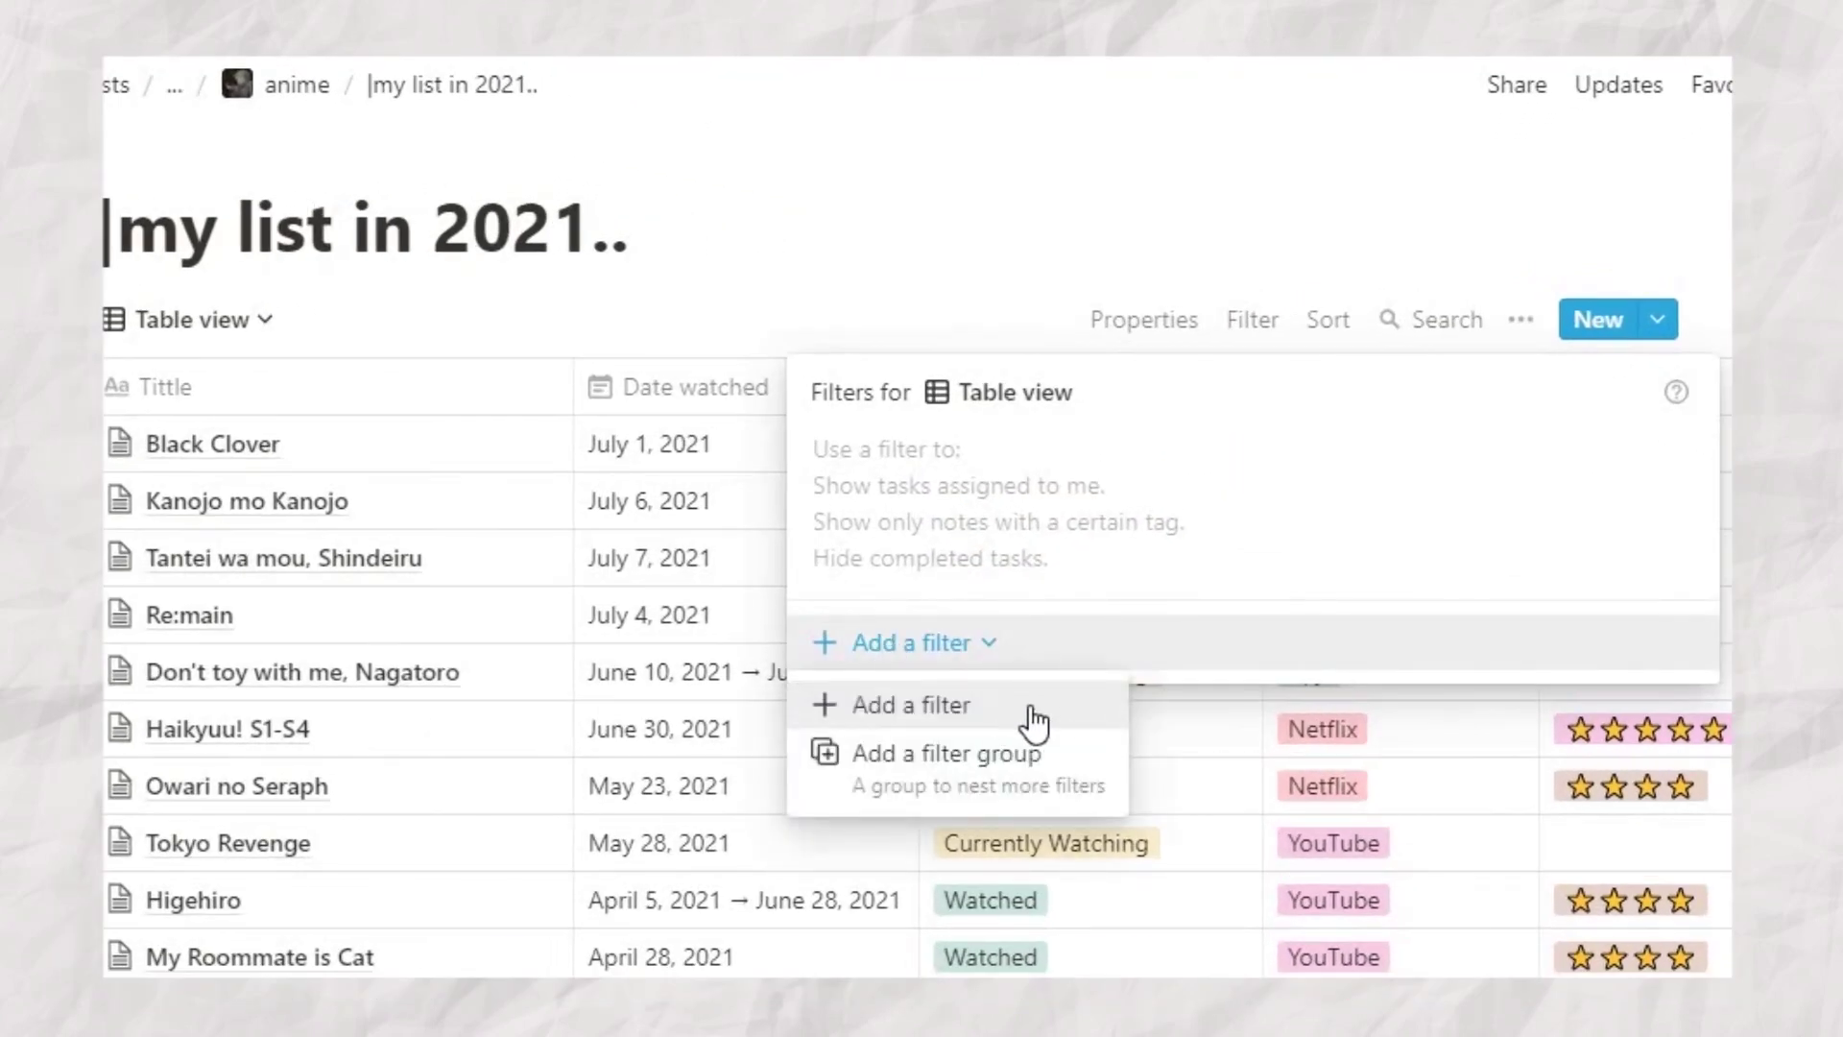
pyautogui.click(1029, 705)
pyautogui.click(1079, 460)
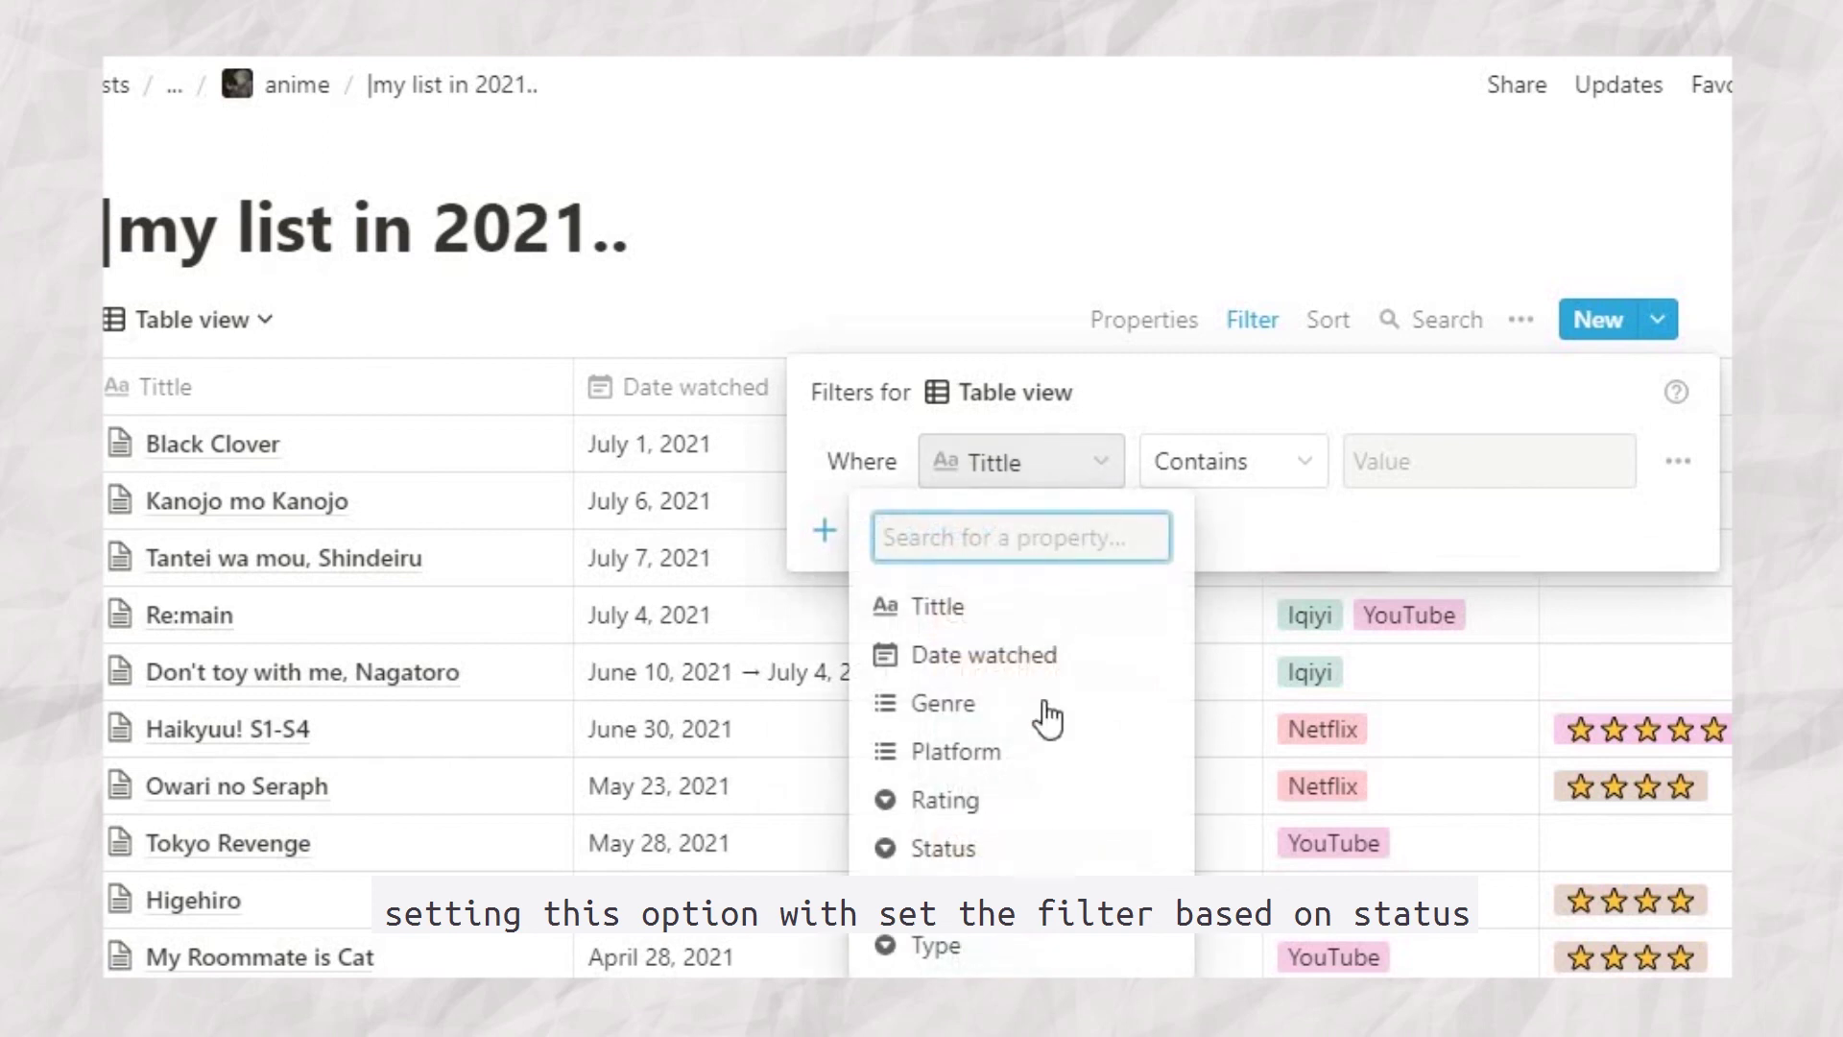
pyautogui.click(1152, 420)
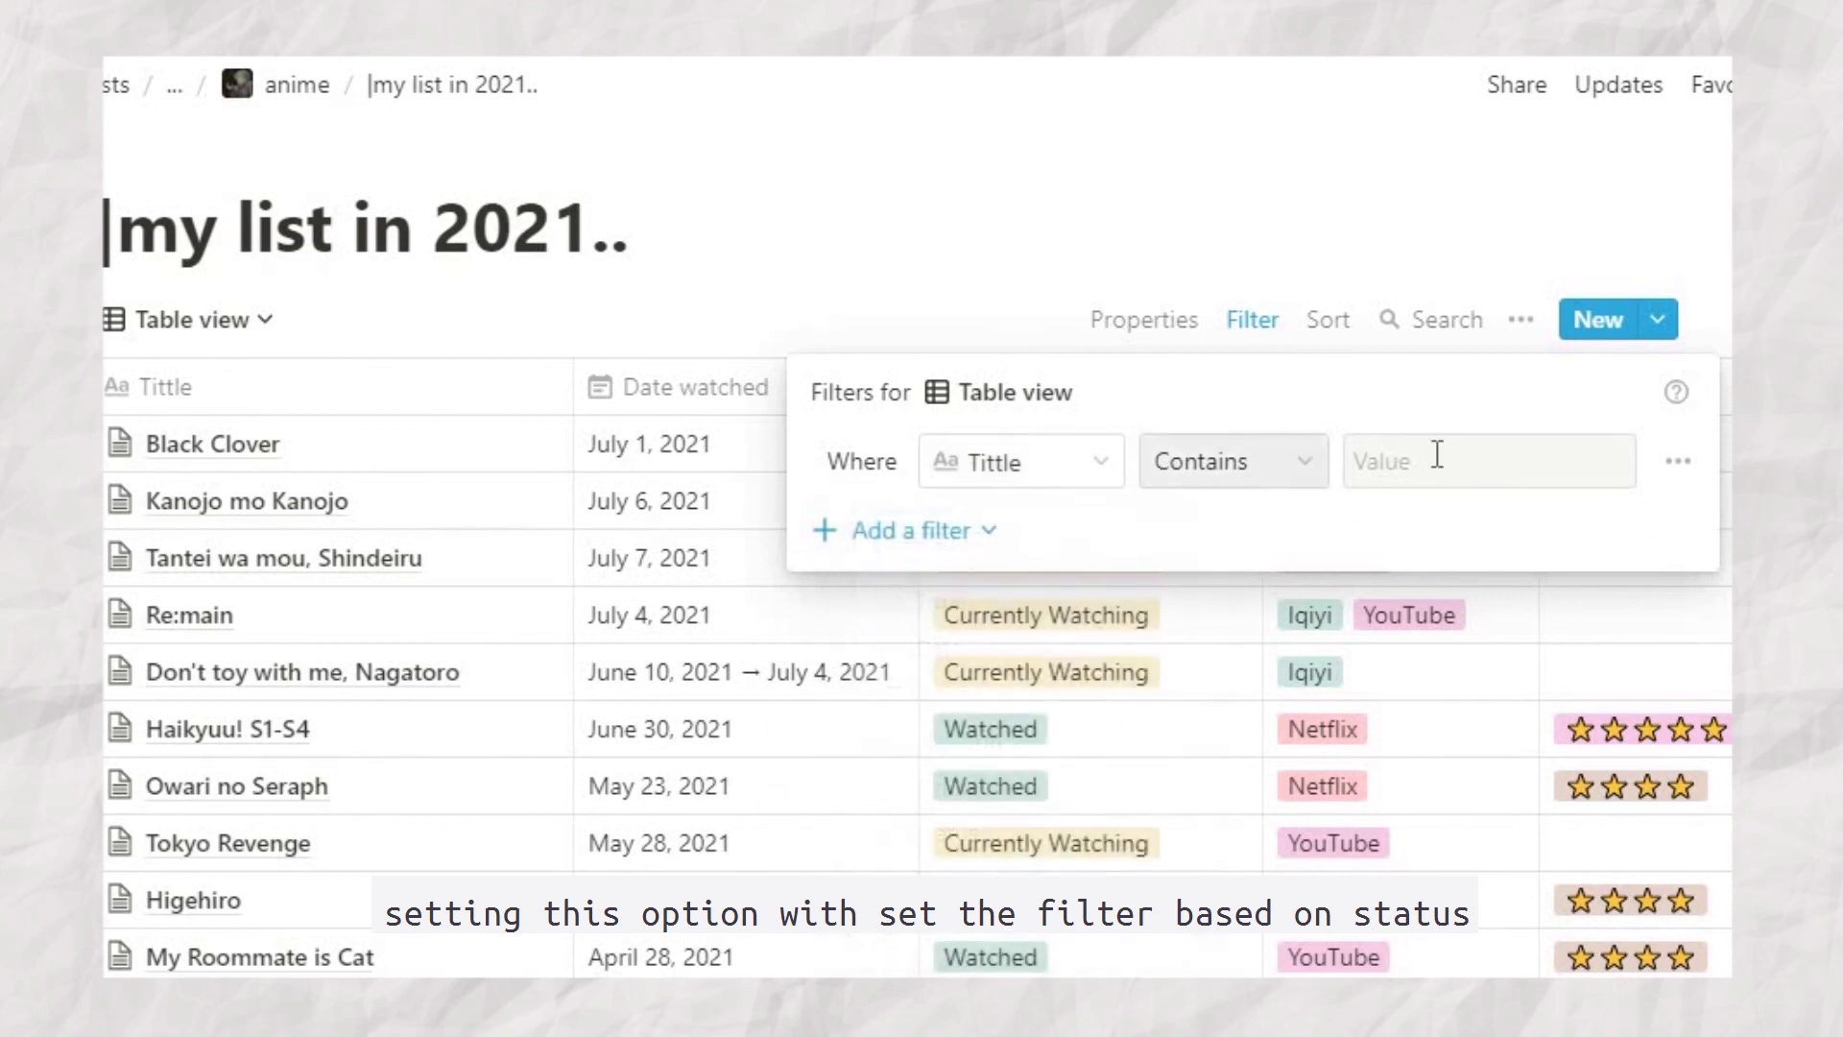
pyautogui.click(1090, 468)
pyautogui.click(1024, 846)
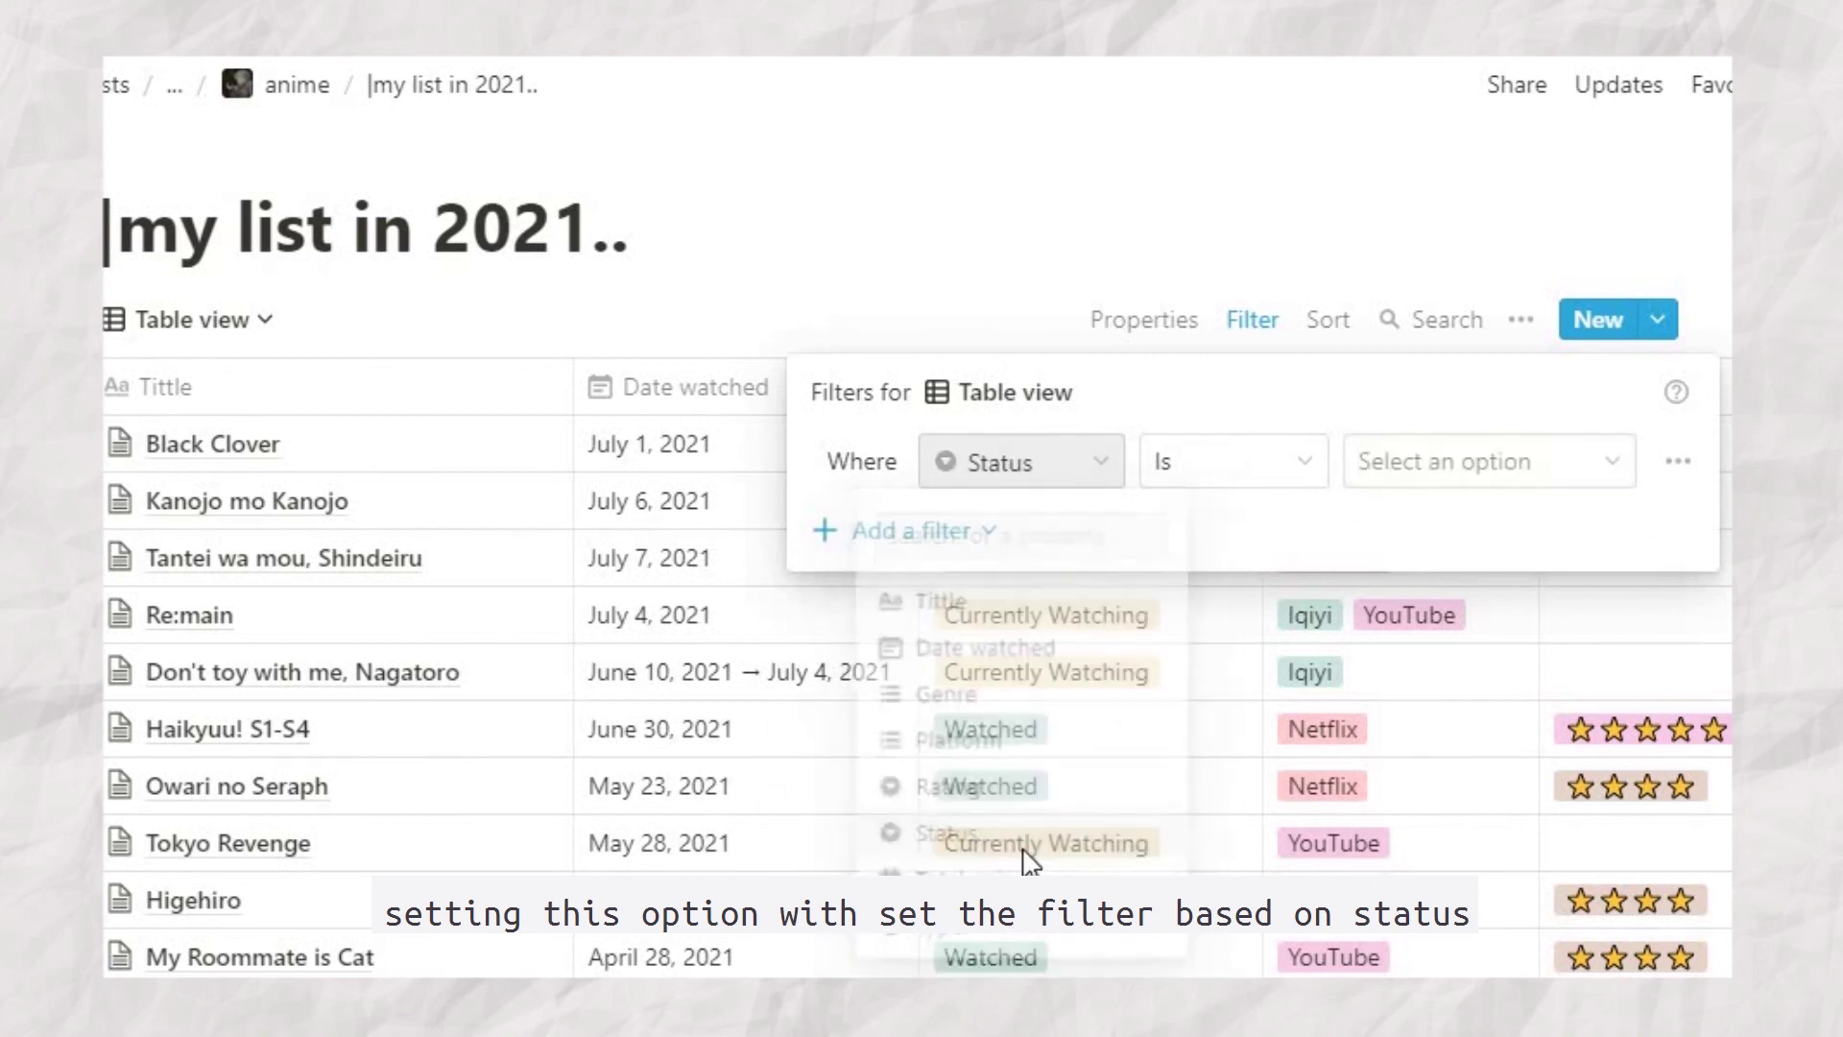
pyautogui.click(1488, 462)
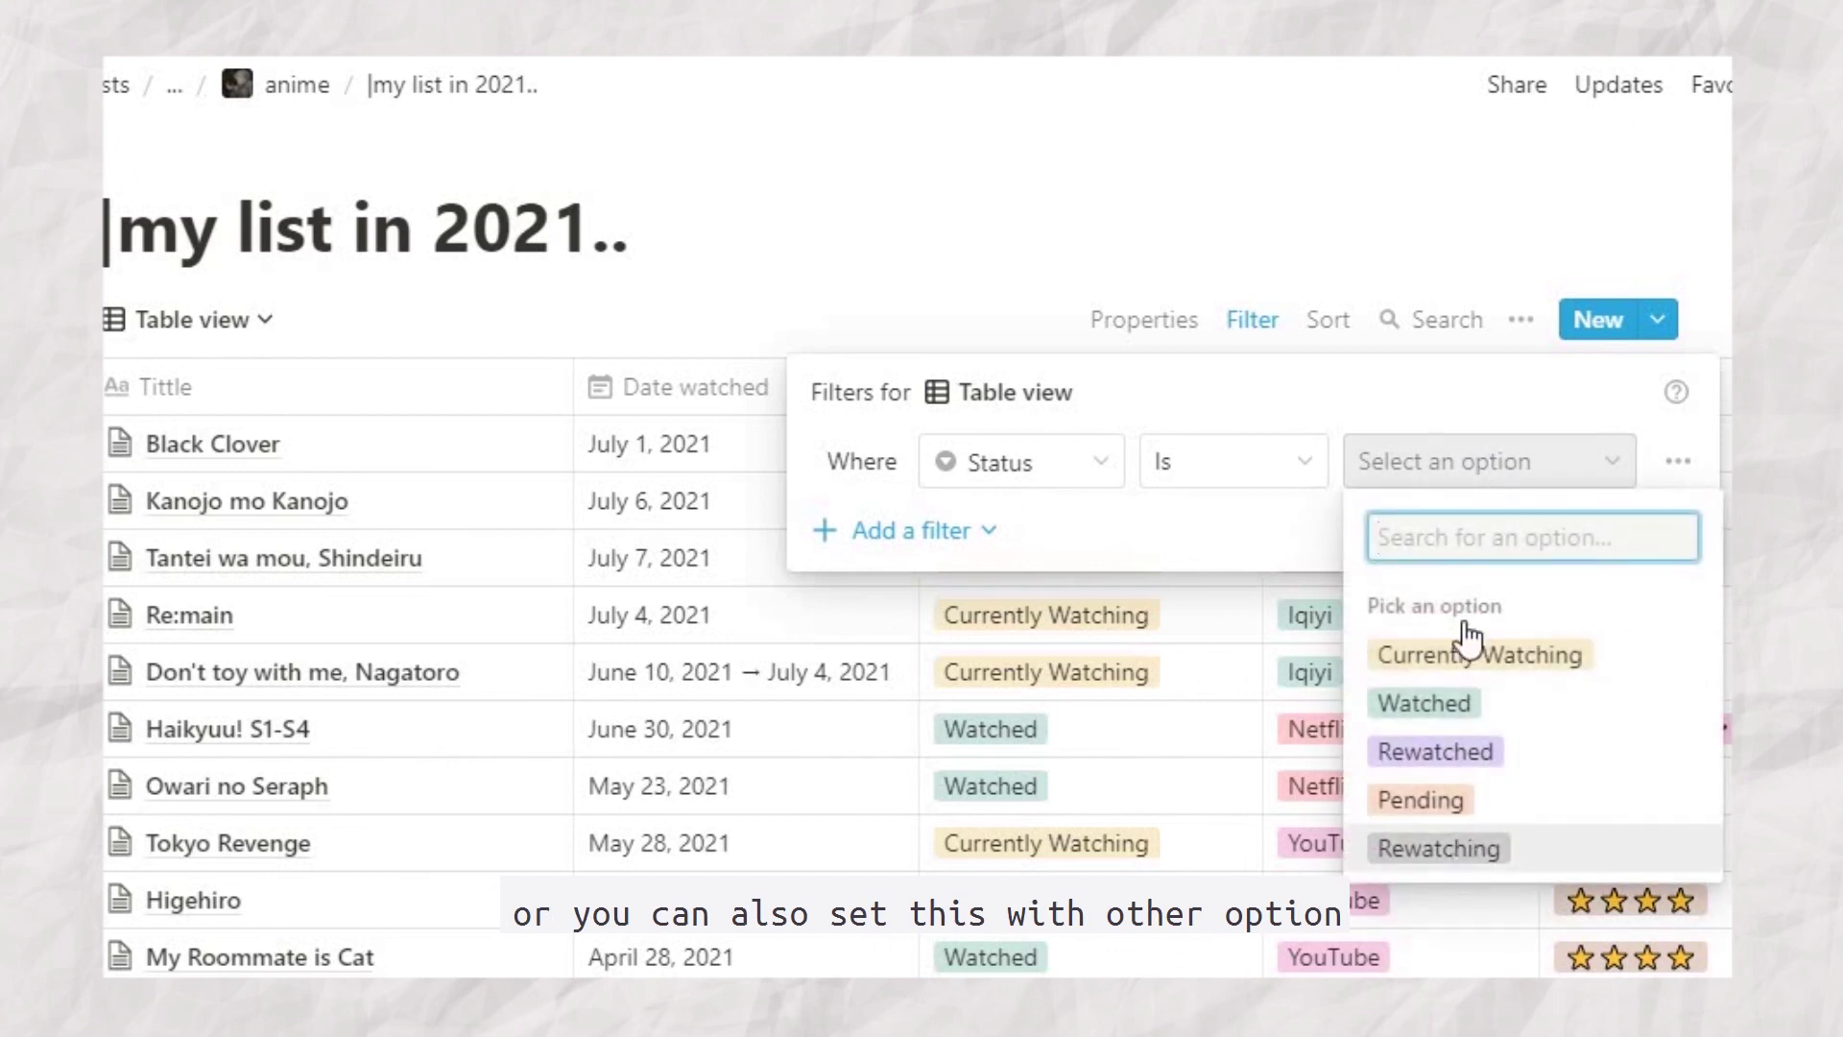
pyautogui.click(1465, 411)
pyautogui.click(1680, 463)
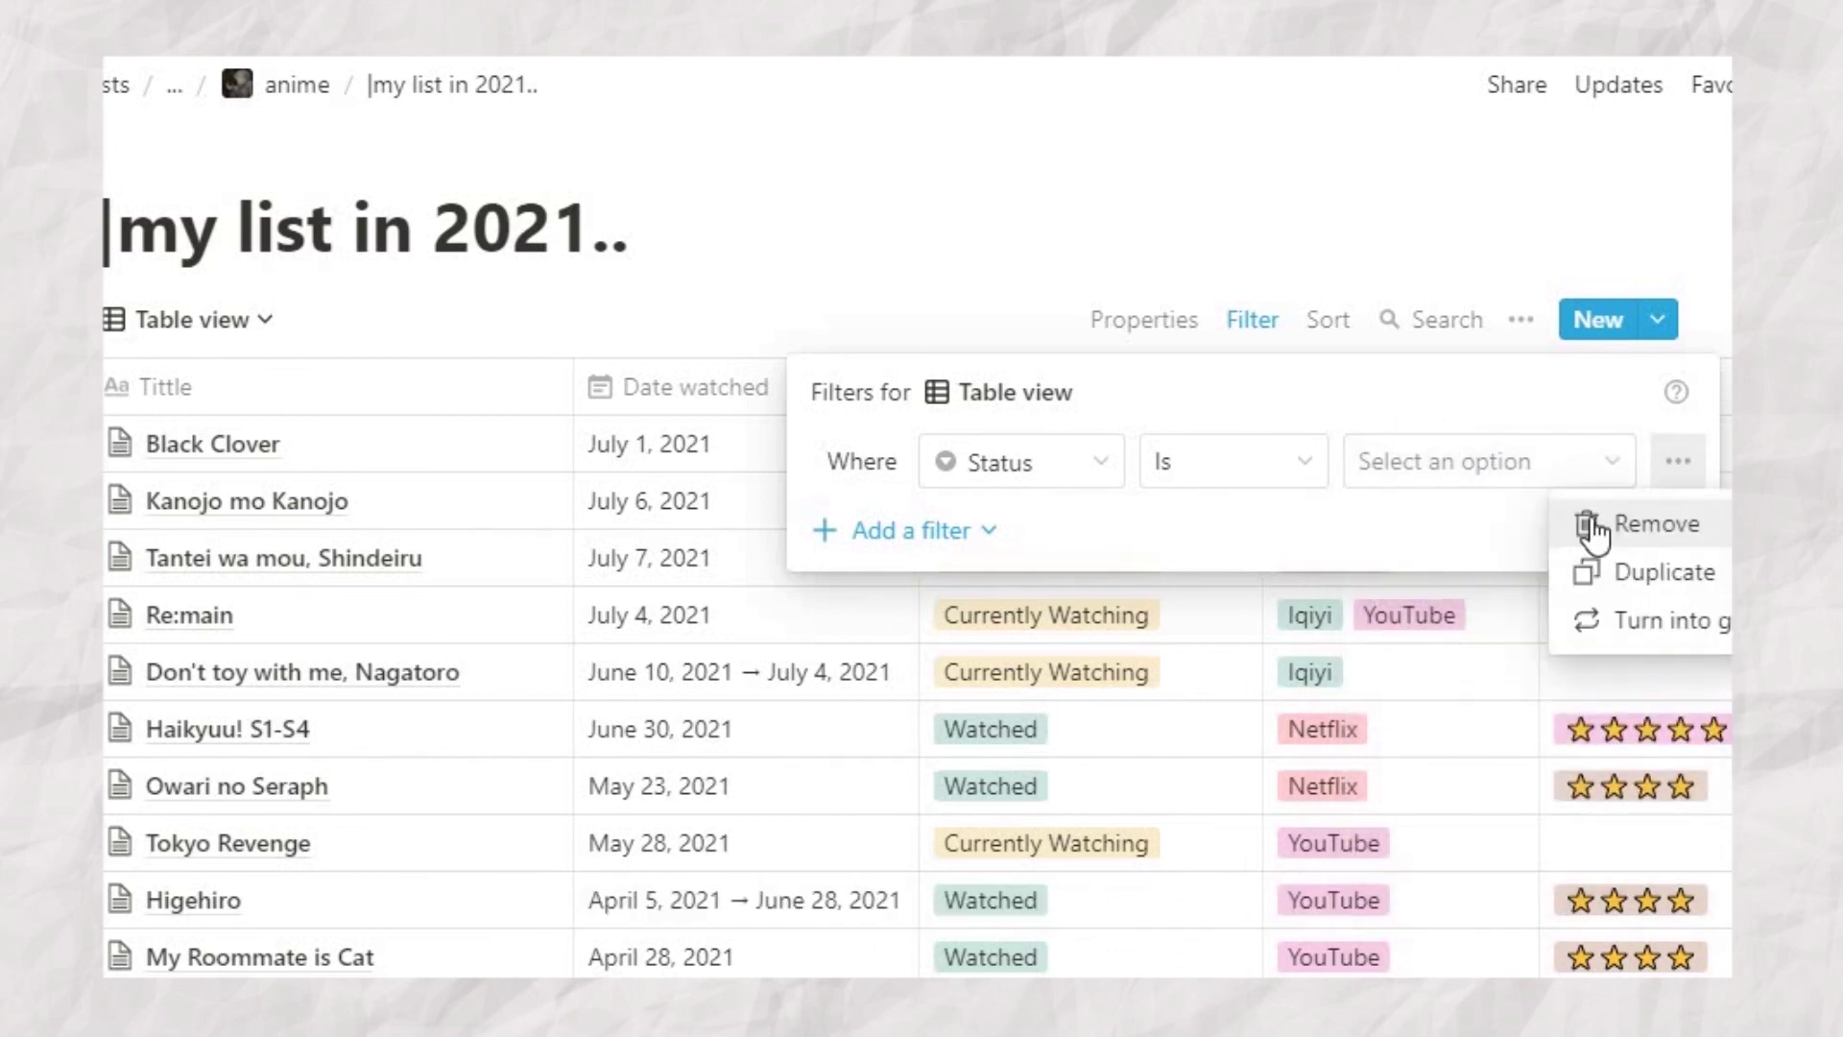
pyautogui.click(1594, 526)
# Step: Sort the anime 2021 Table view by Tittle in ascending order, look over the sortable properties and remove the sort
pyautogui.click(1334, 331)
pyautogui.click(1334, 331)
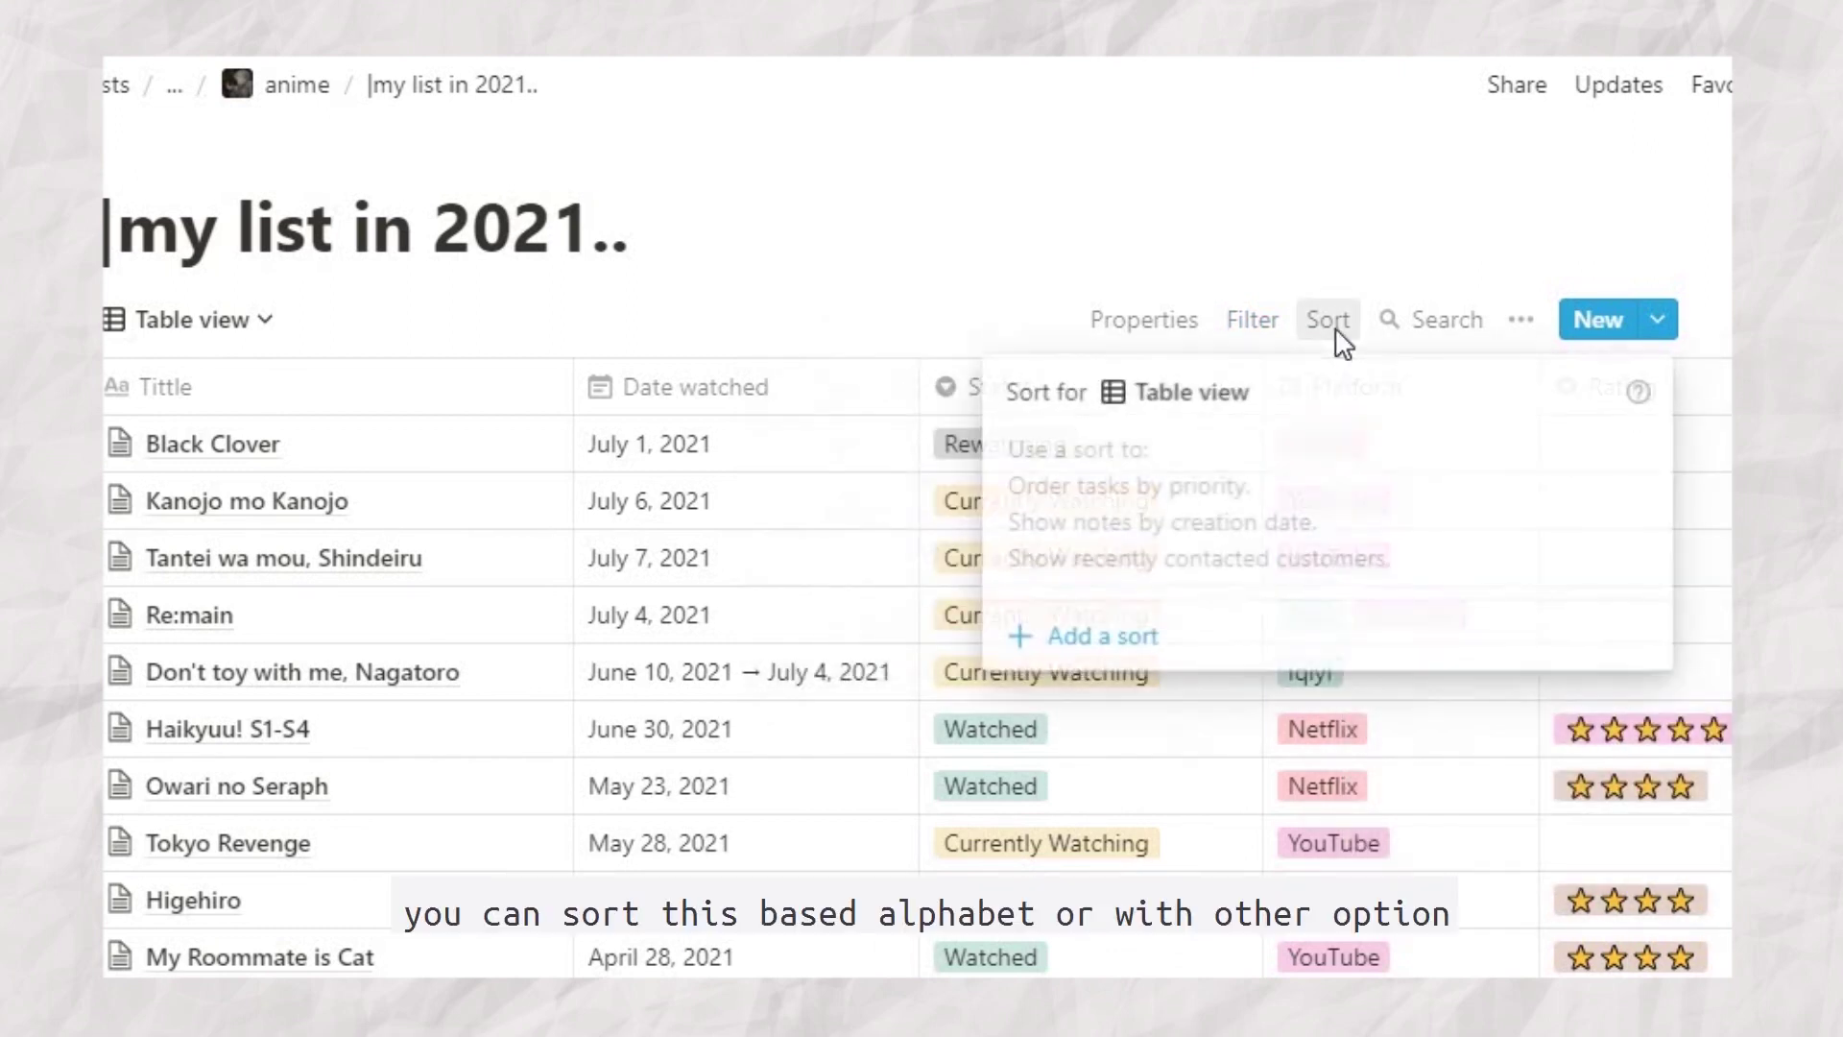
pyautogui.click(1129, 639)
pyautogui.click(1119, 462)
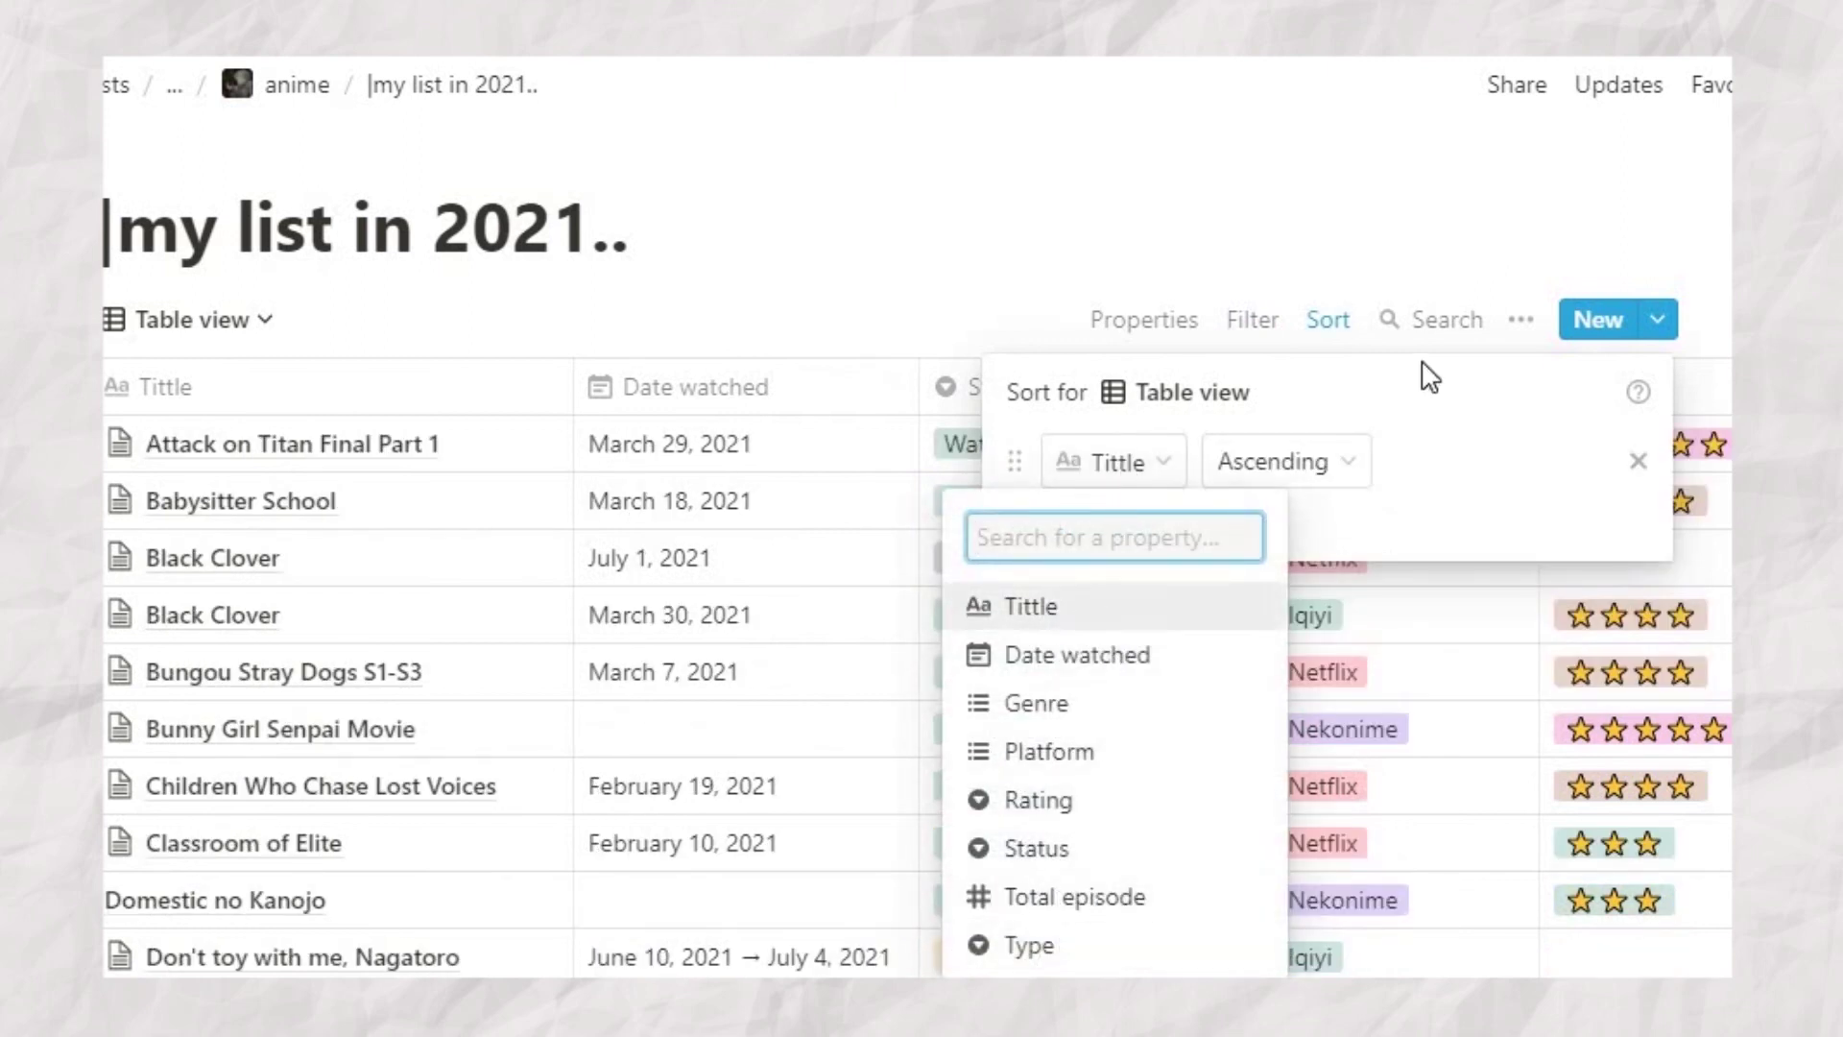
pyautogui.click(1333, 331)
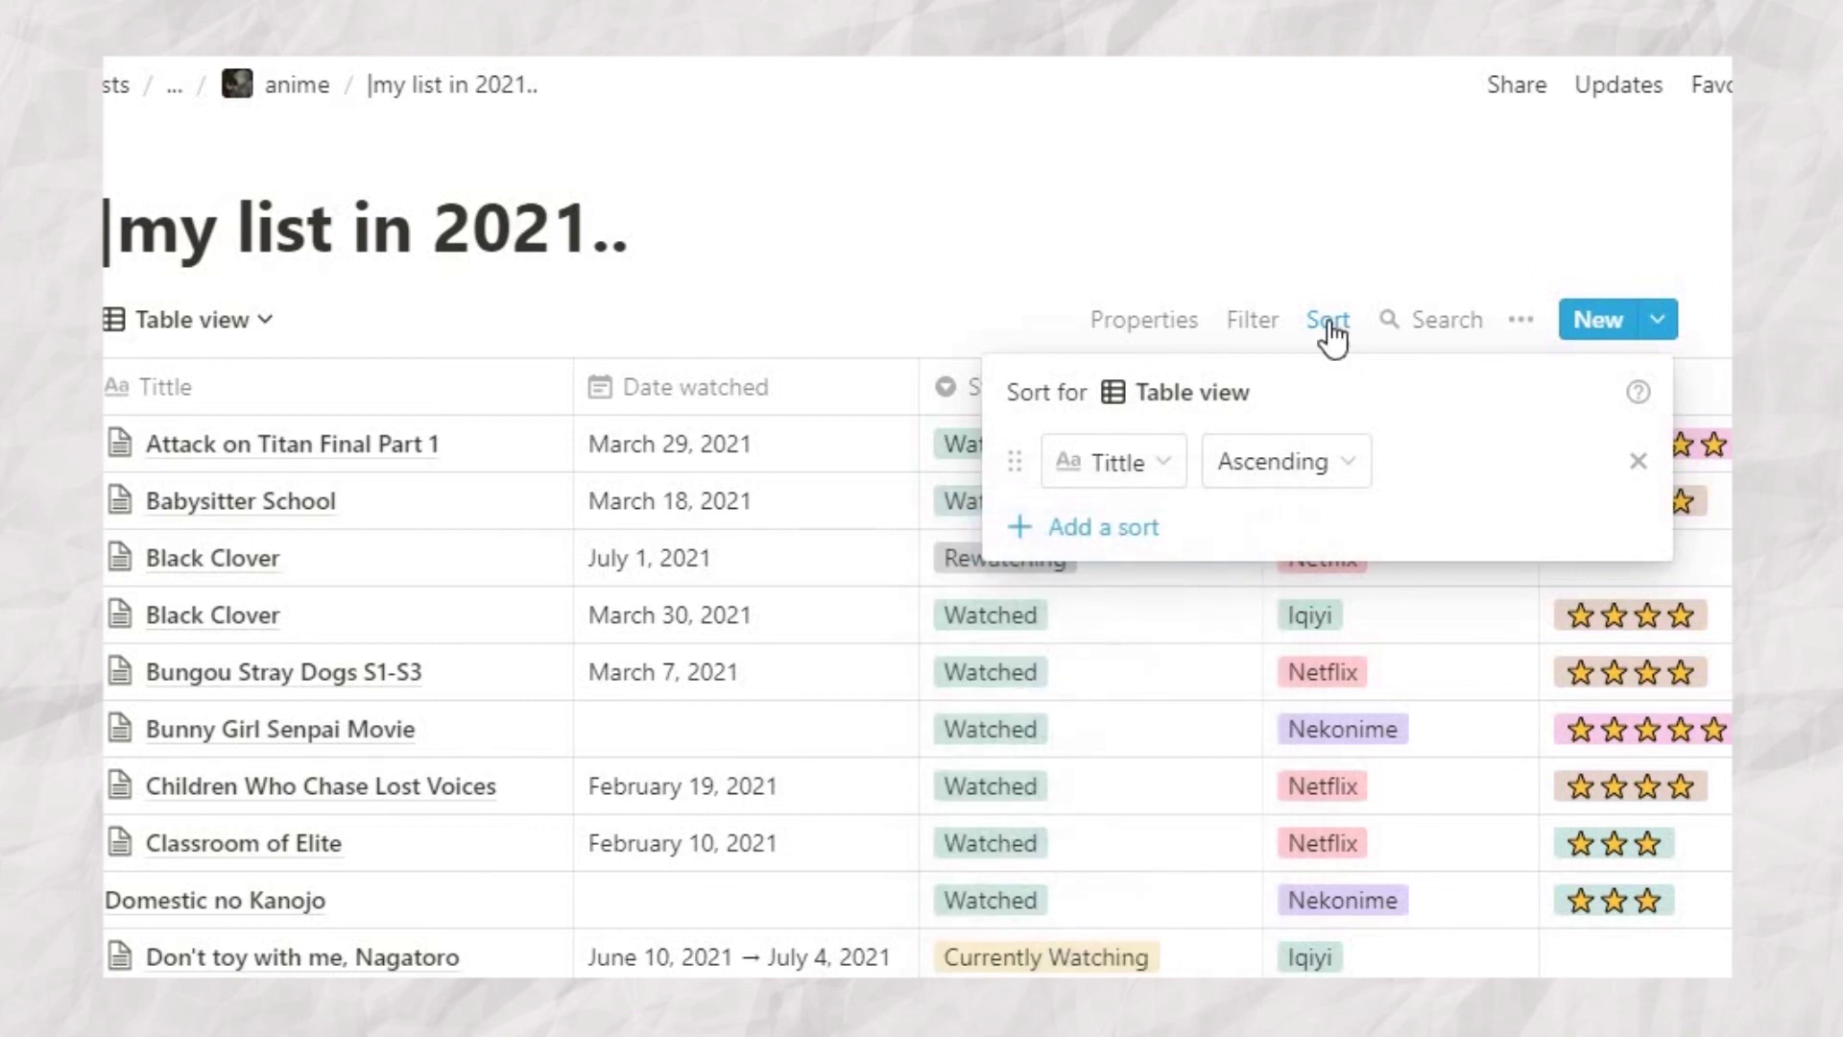
pyautogui.click(1333, 334)
pyautogui.click(1333, 334)
pyautogui.click(1638, 464)
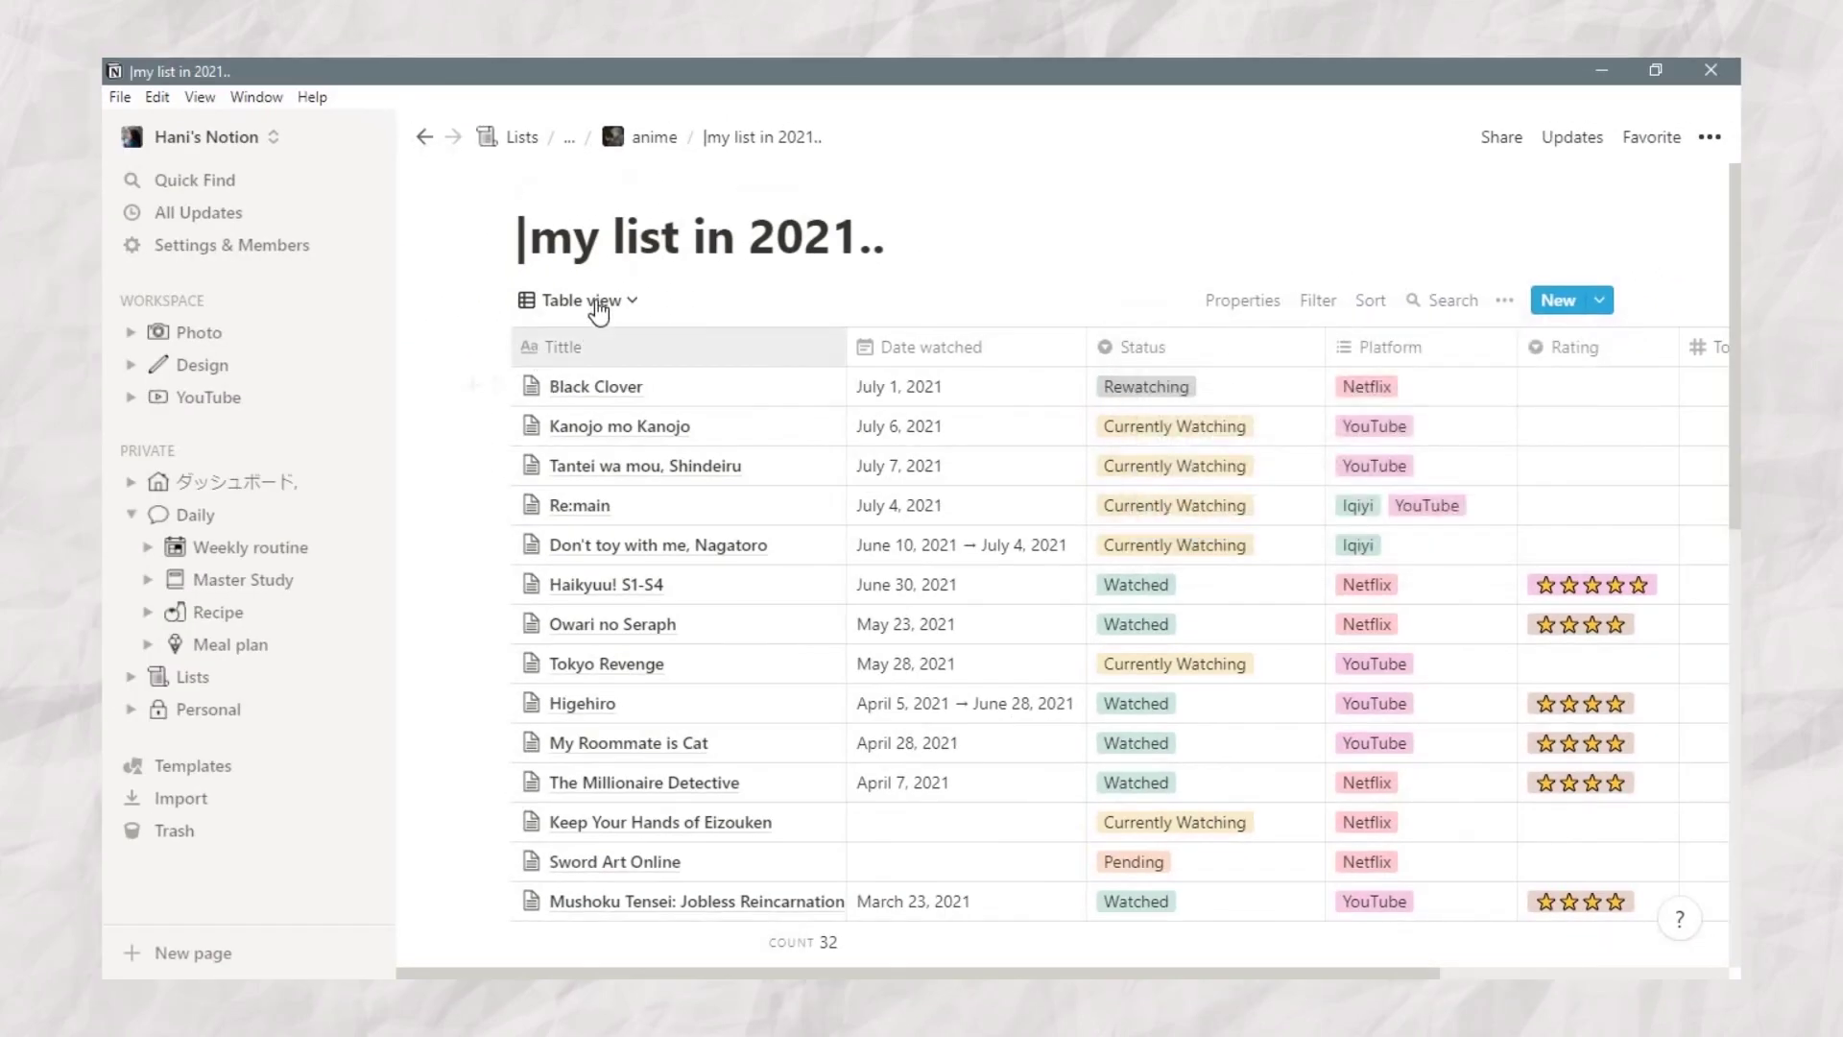
# Step: Look over the views available for the anime 2021 list and return to the Movie List page
pyautogui.click(597, 303)
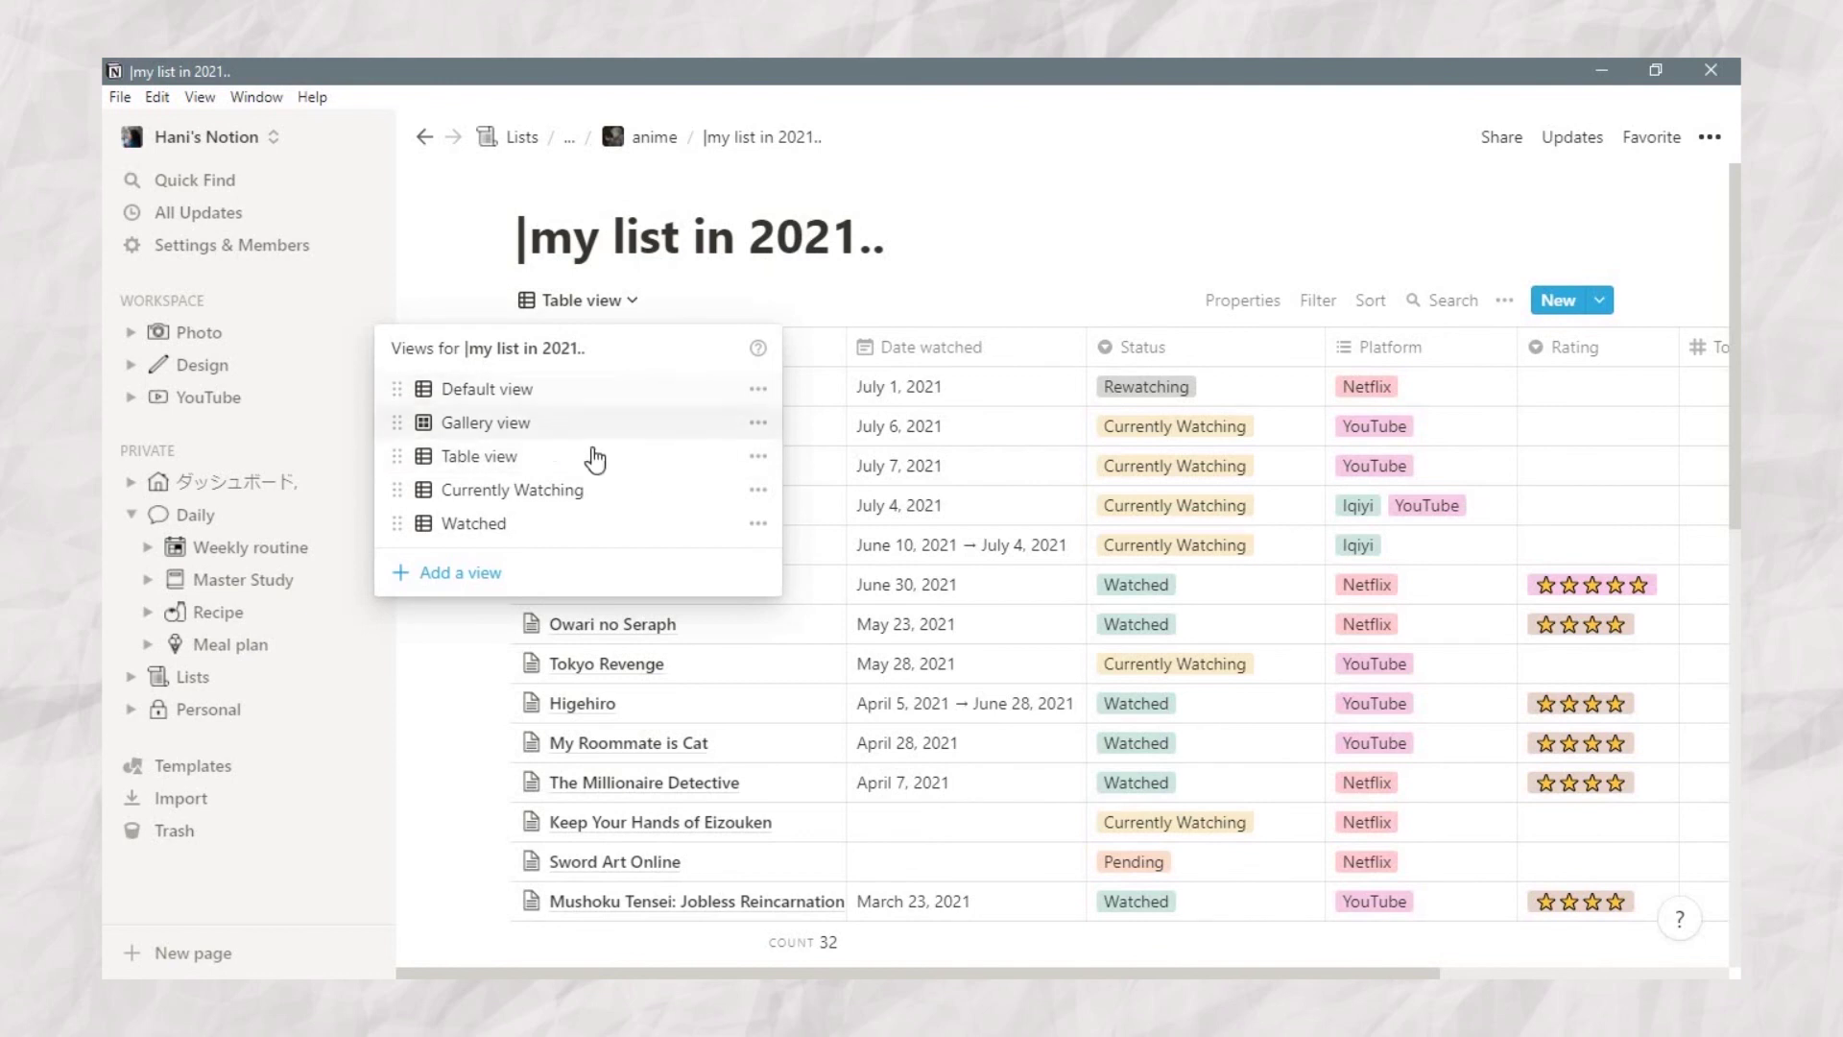
pyautogui.click(1123, 214)
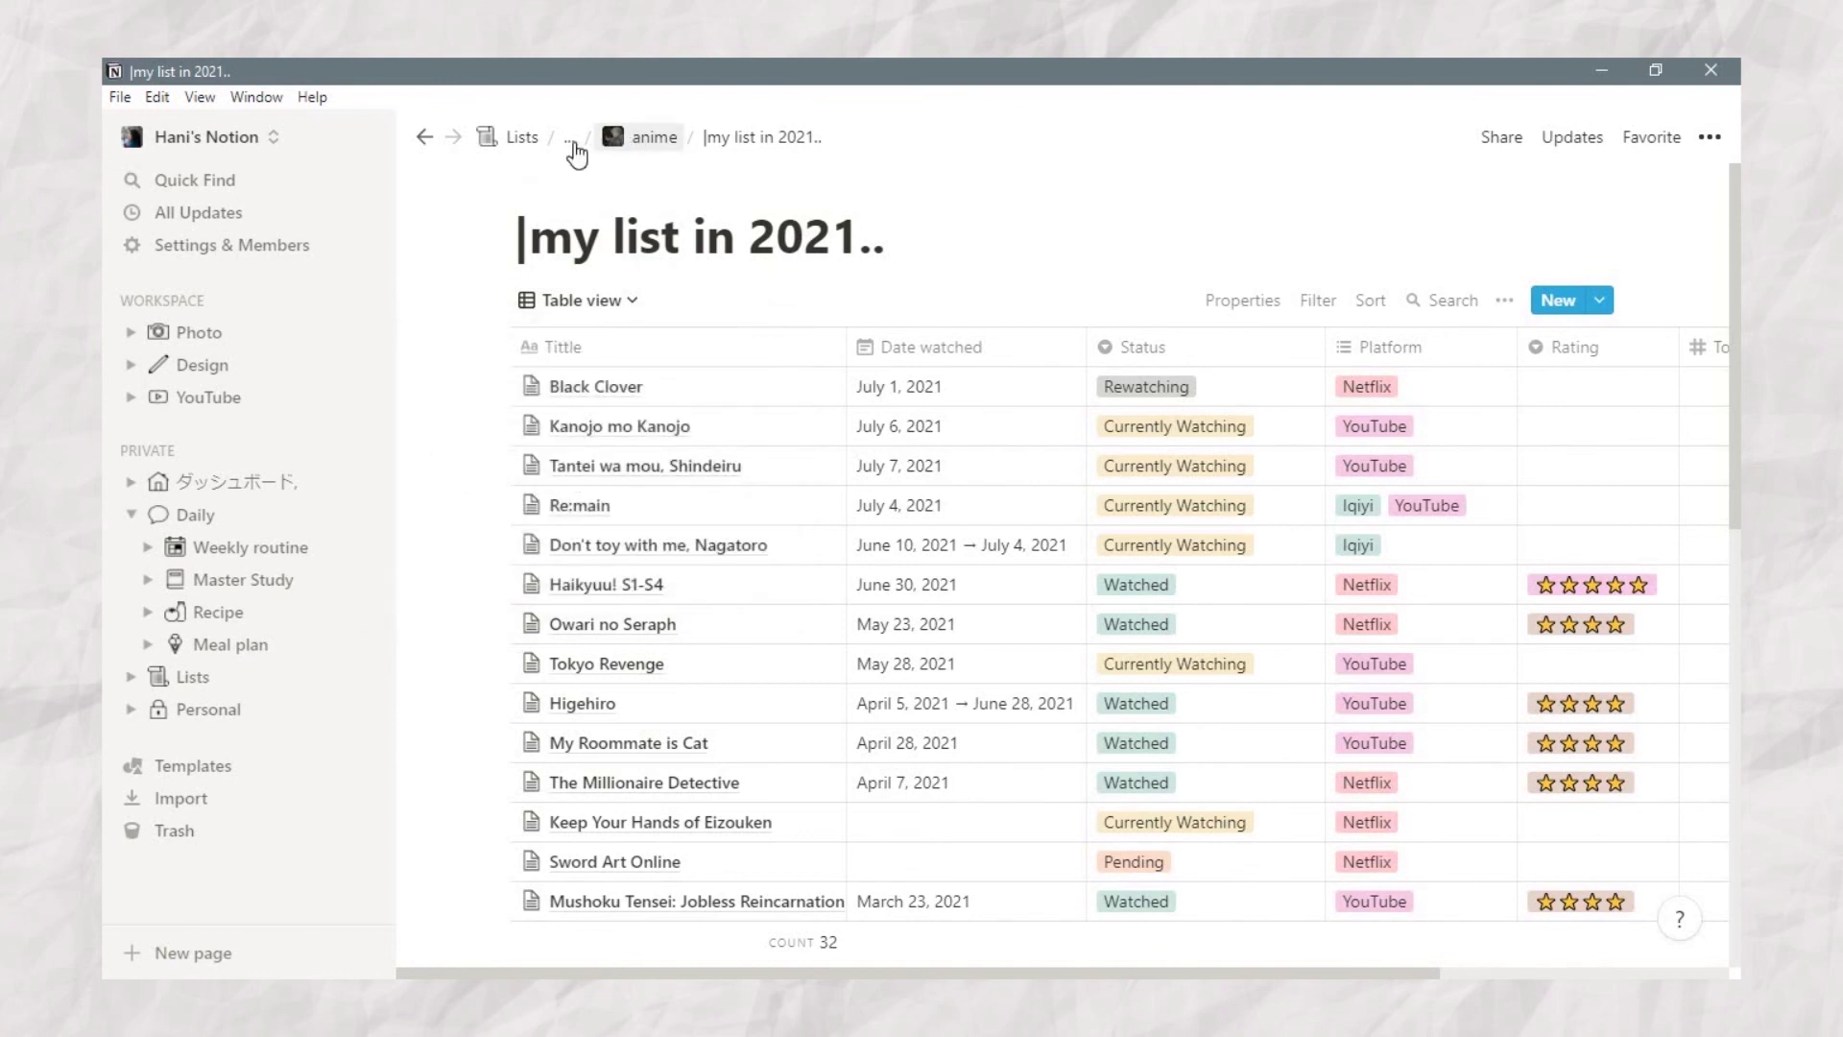
pyautogui.click(570, 140)
pyautogui.click(615, 180)
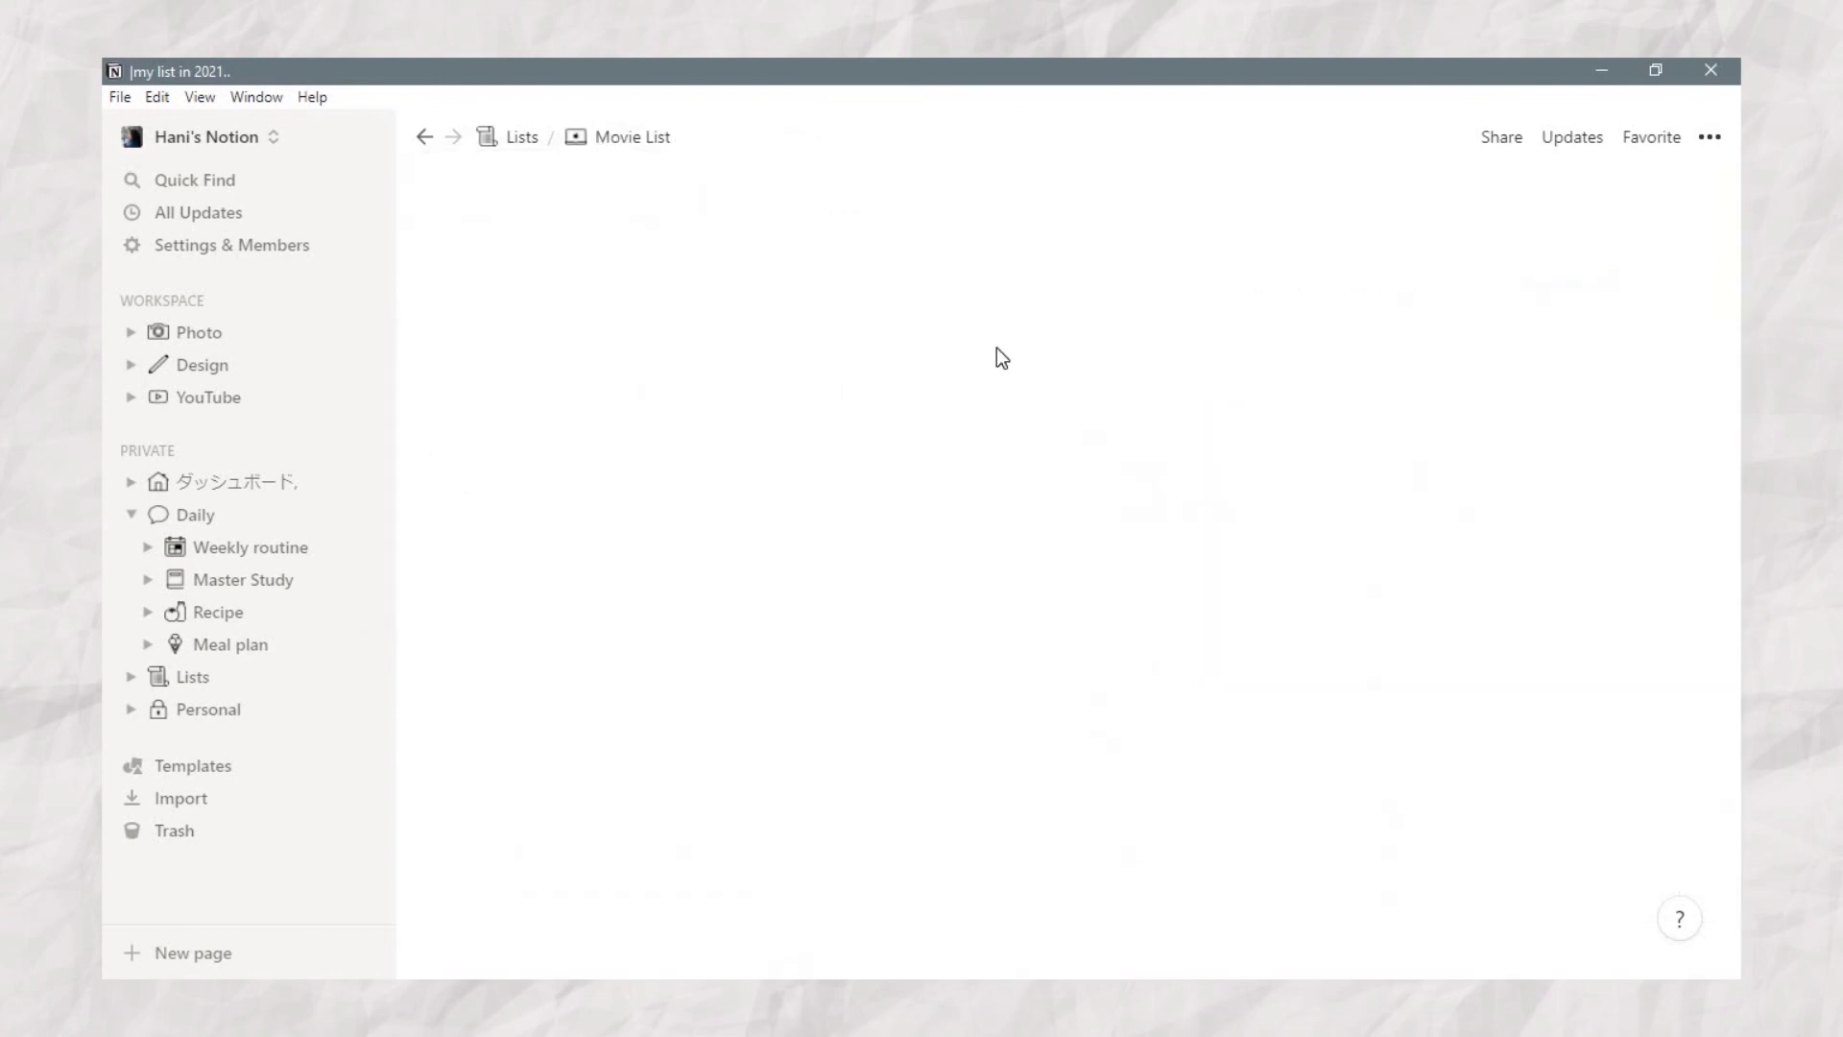
# Step: Open the up coming page from the Movie List and look through its entire soon.. table
pyautogui.scroll(-10, 1076, 516)
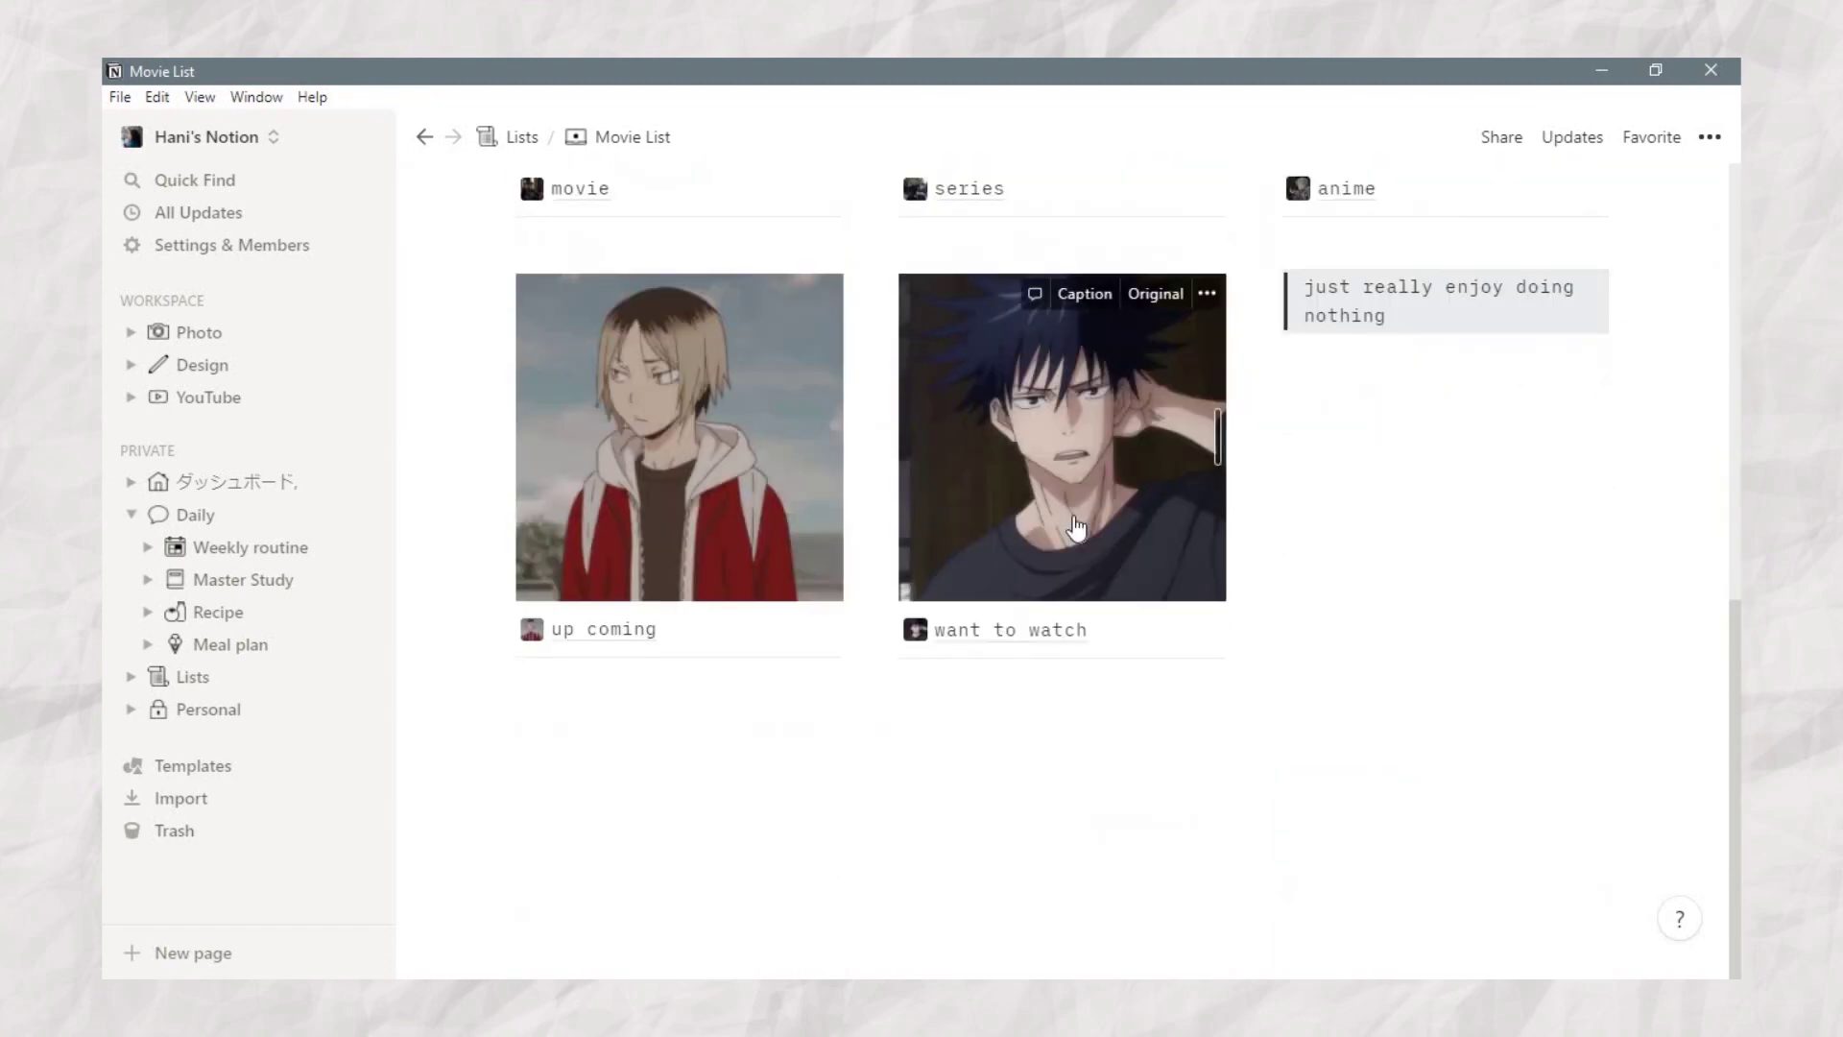
pyautogui.scroll(2, 1066, 523)
pyautogui.click(622, 862)
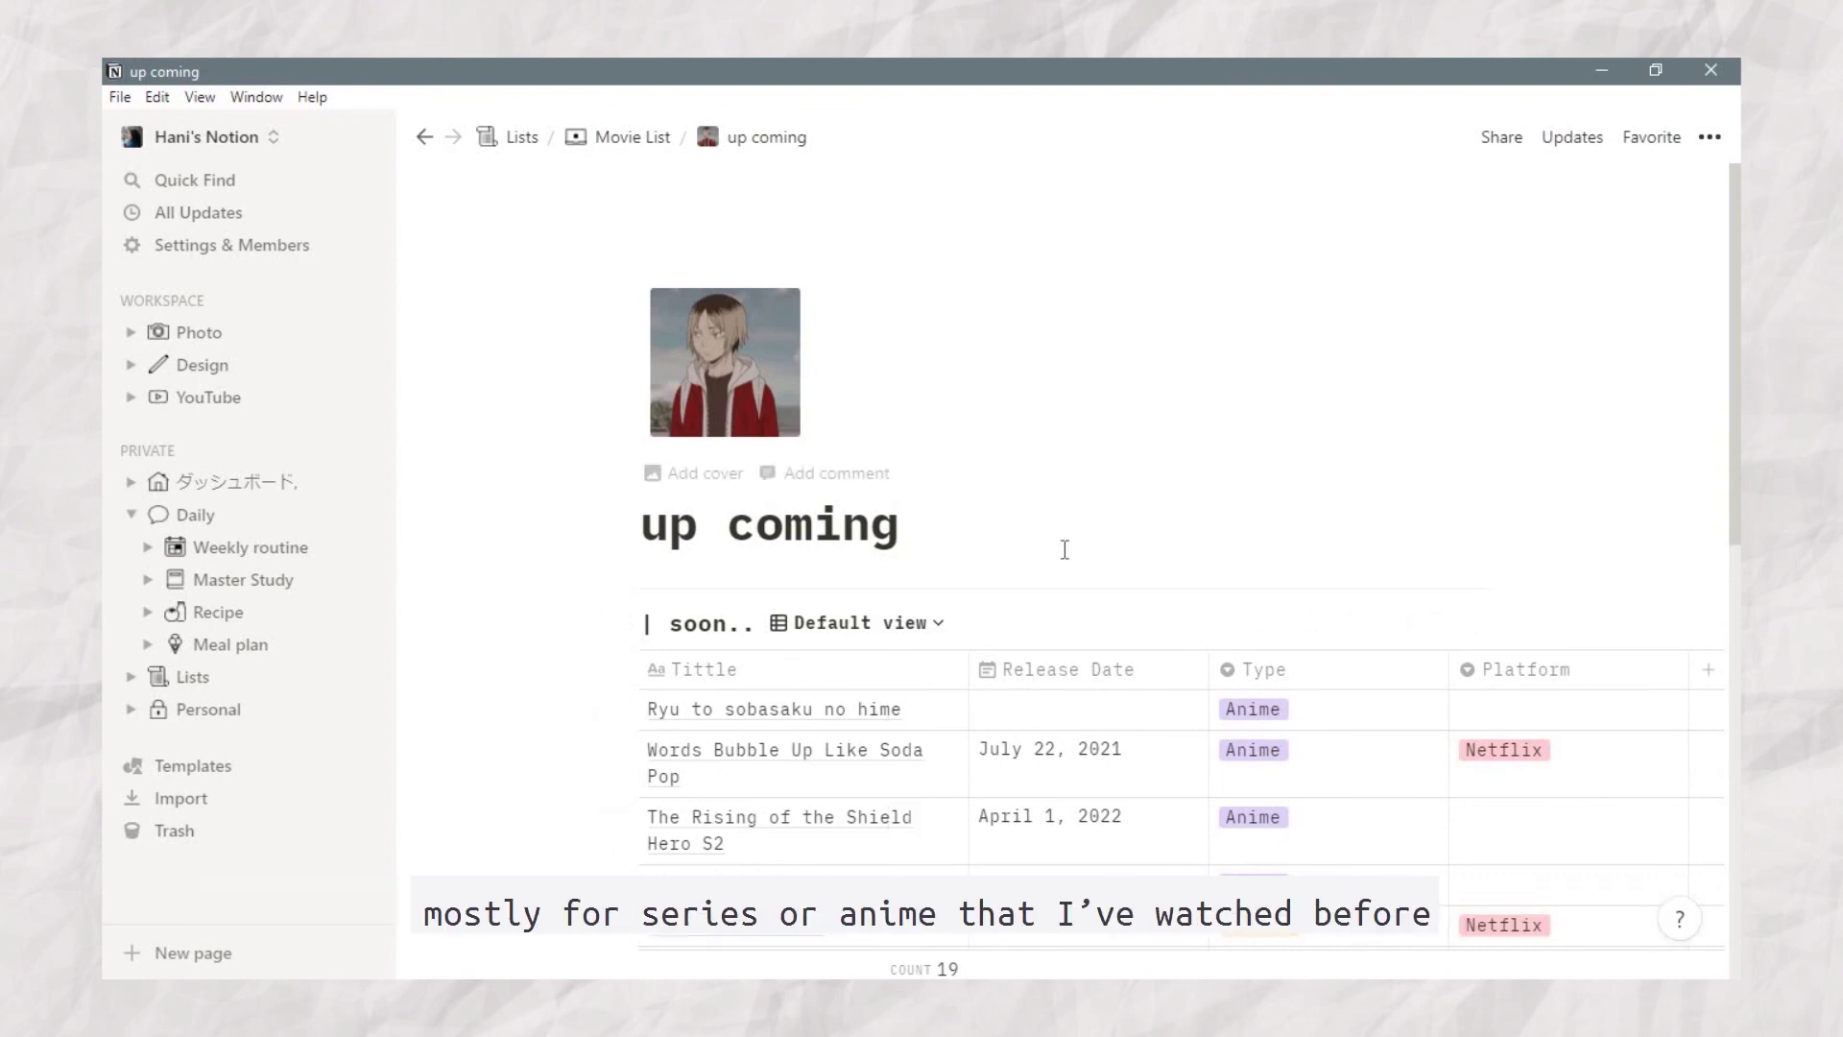
pyautogui.scroll(-5, 1065, 549)
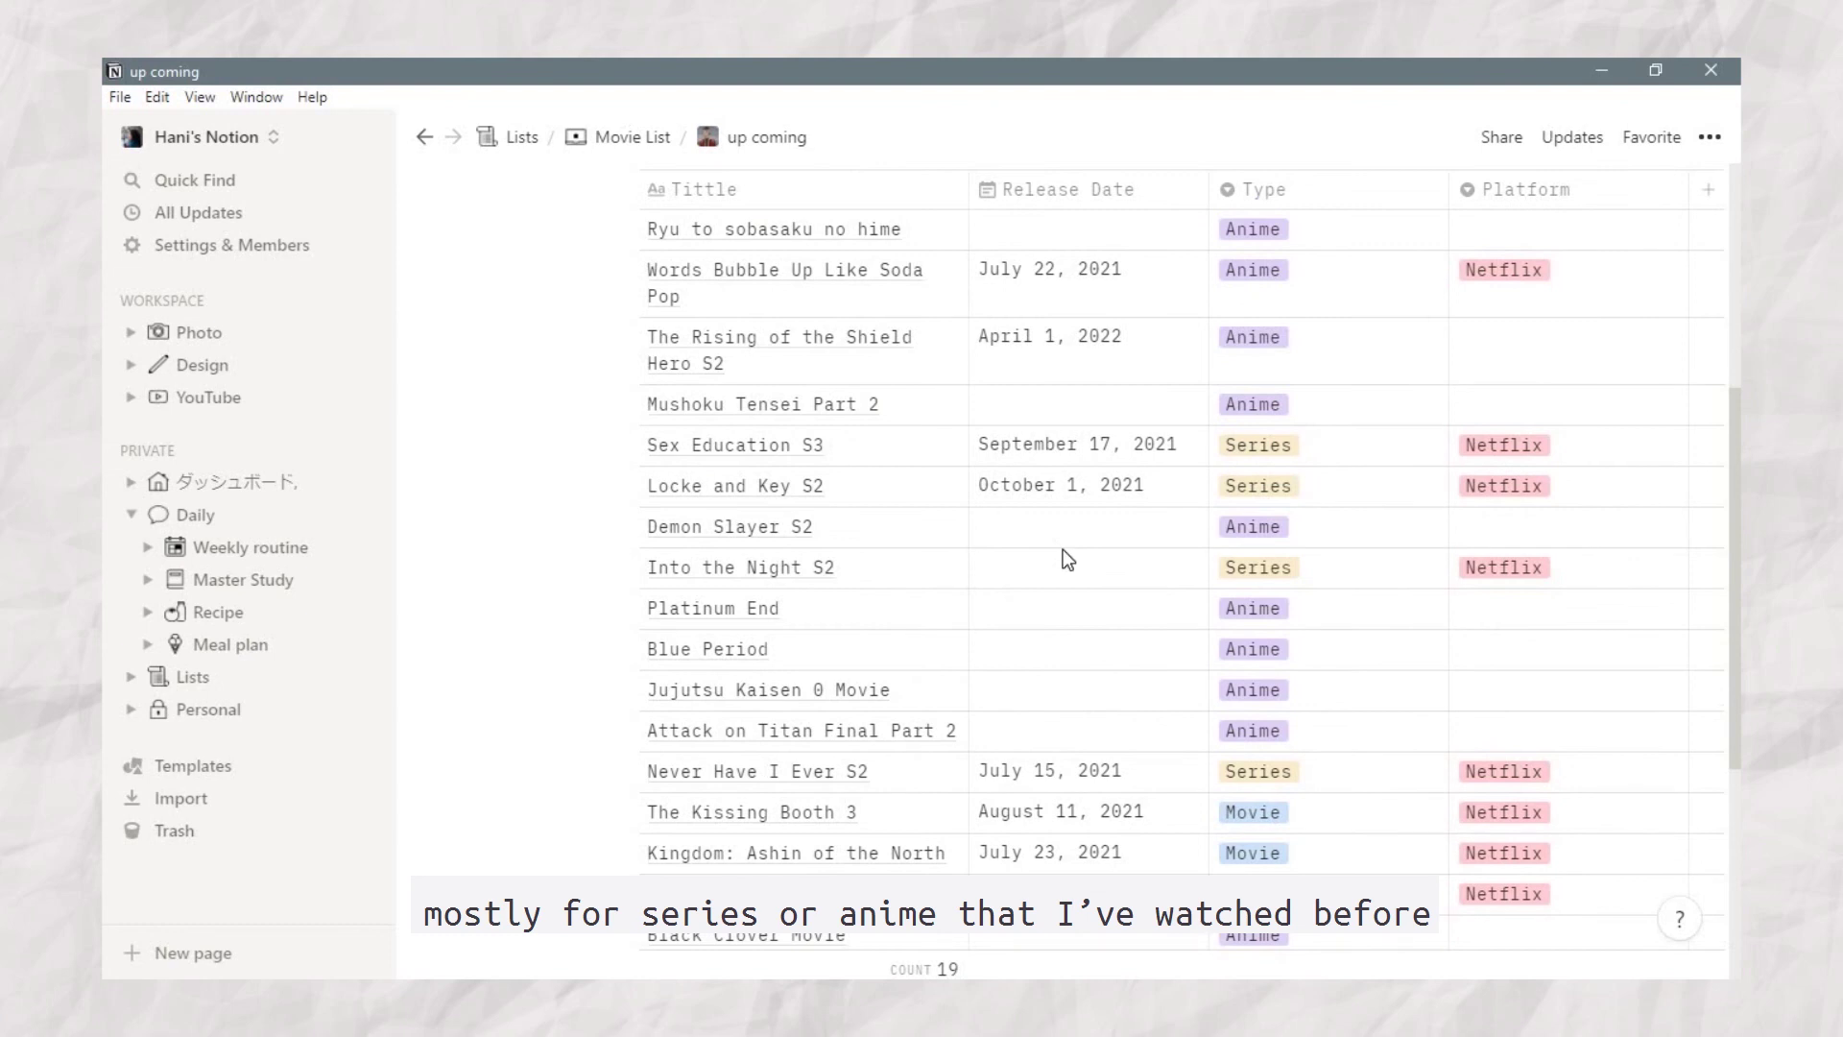
pyautogui.scroll(-5, 1063, 551)
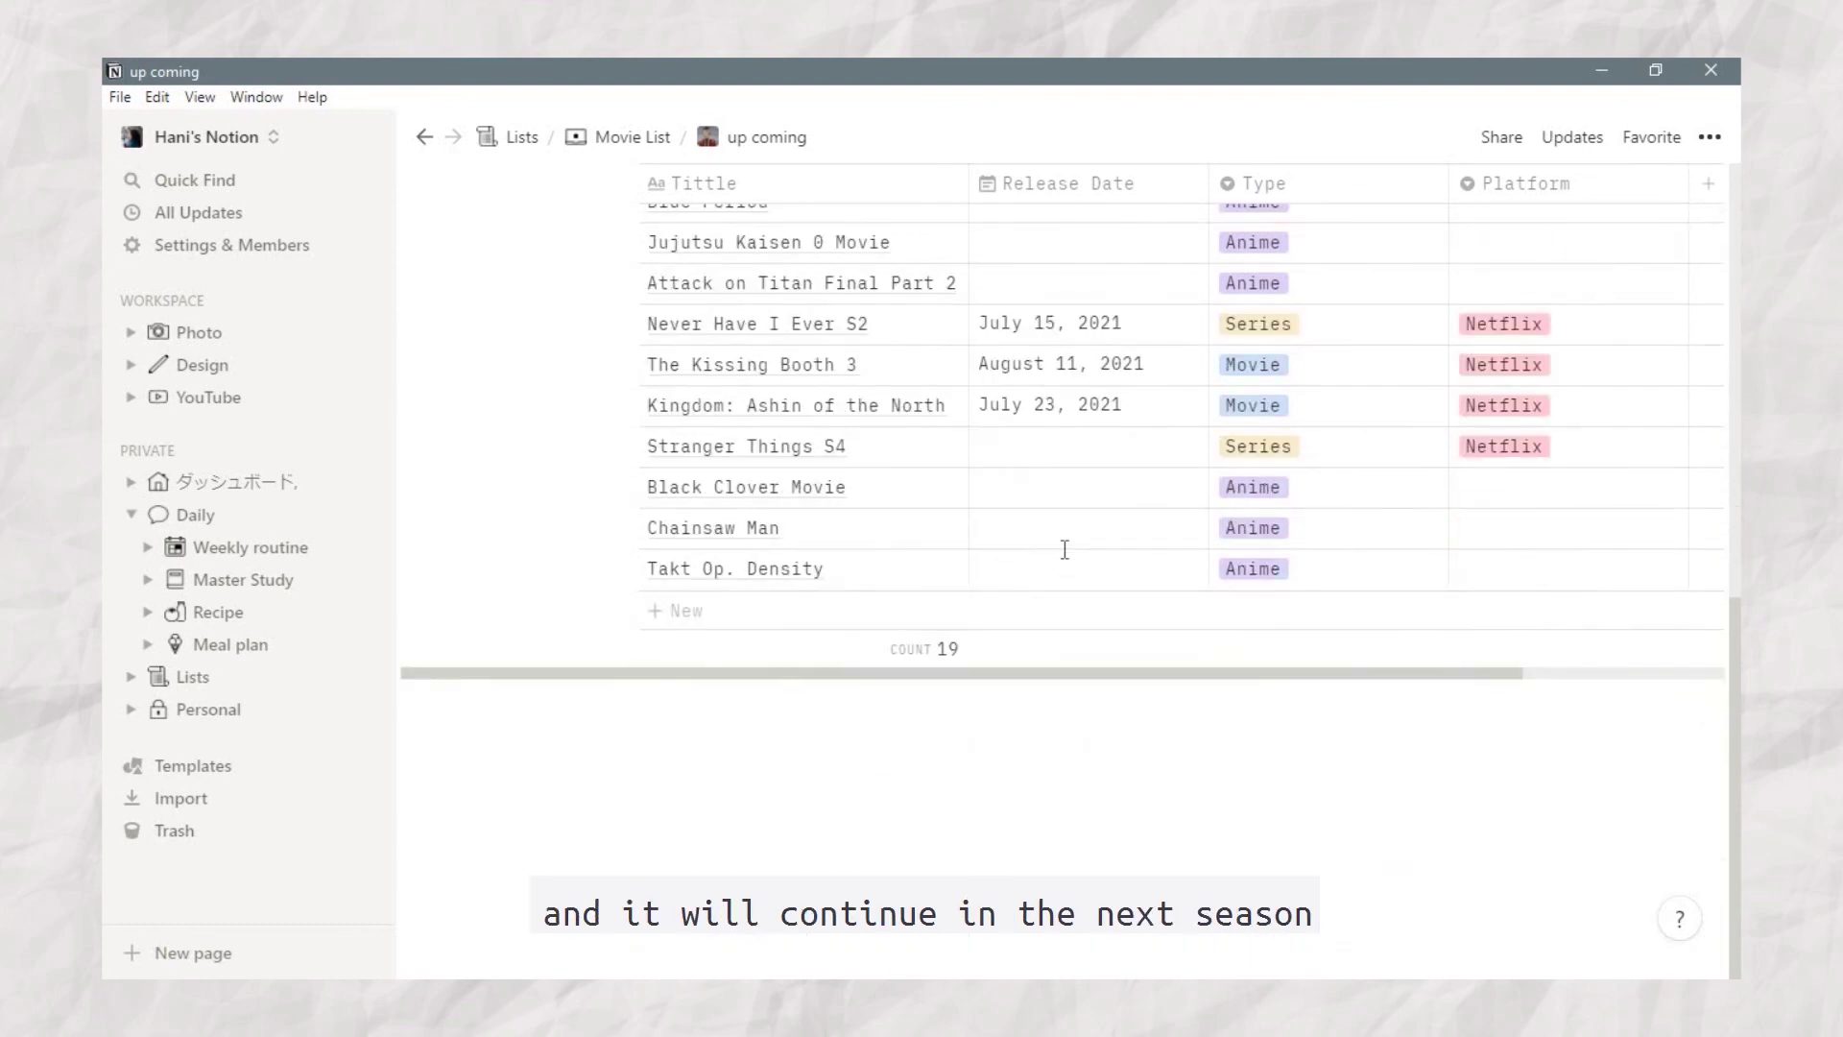
pyautogui.scroll(10, 1063, 549)
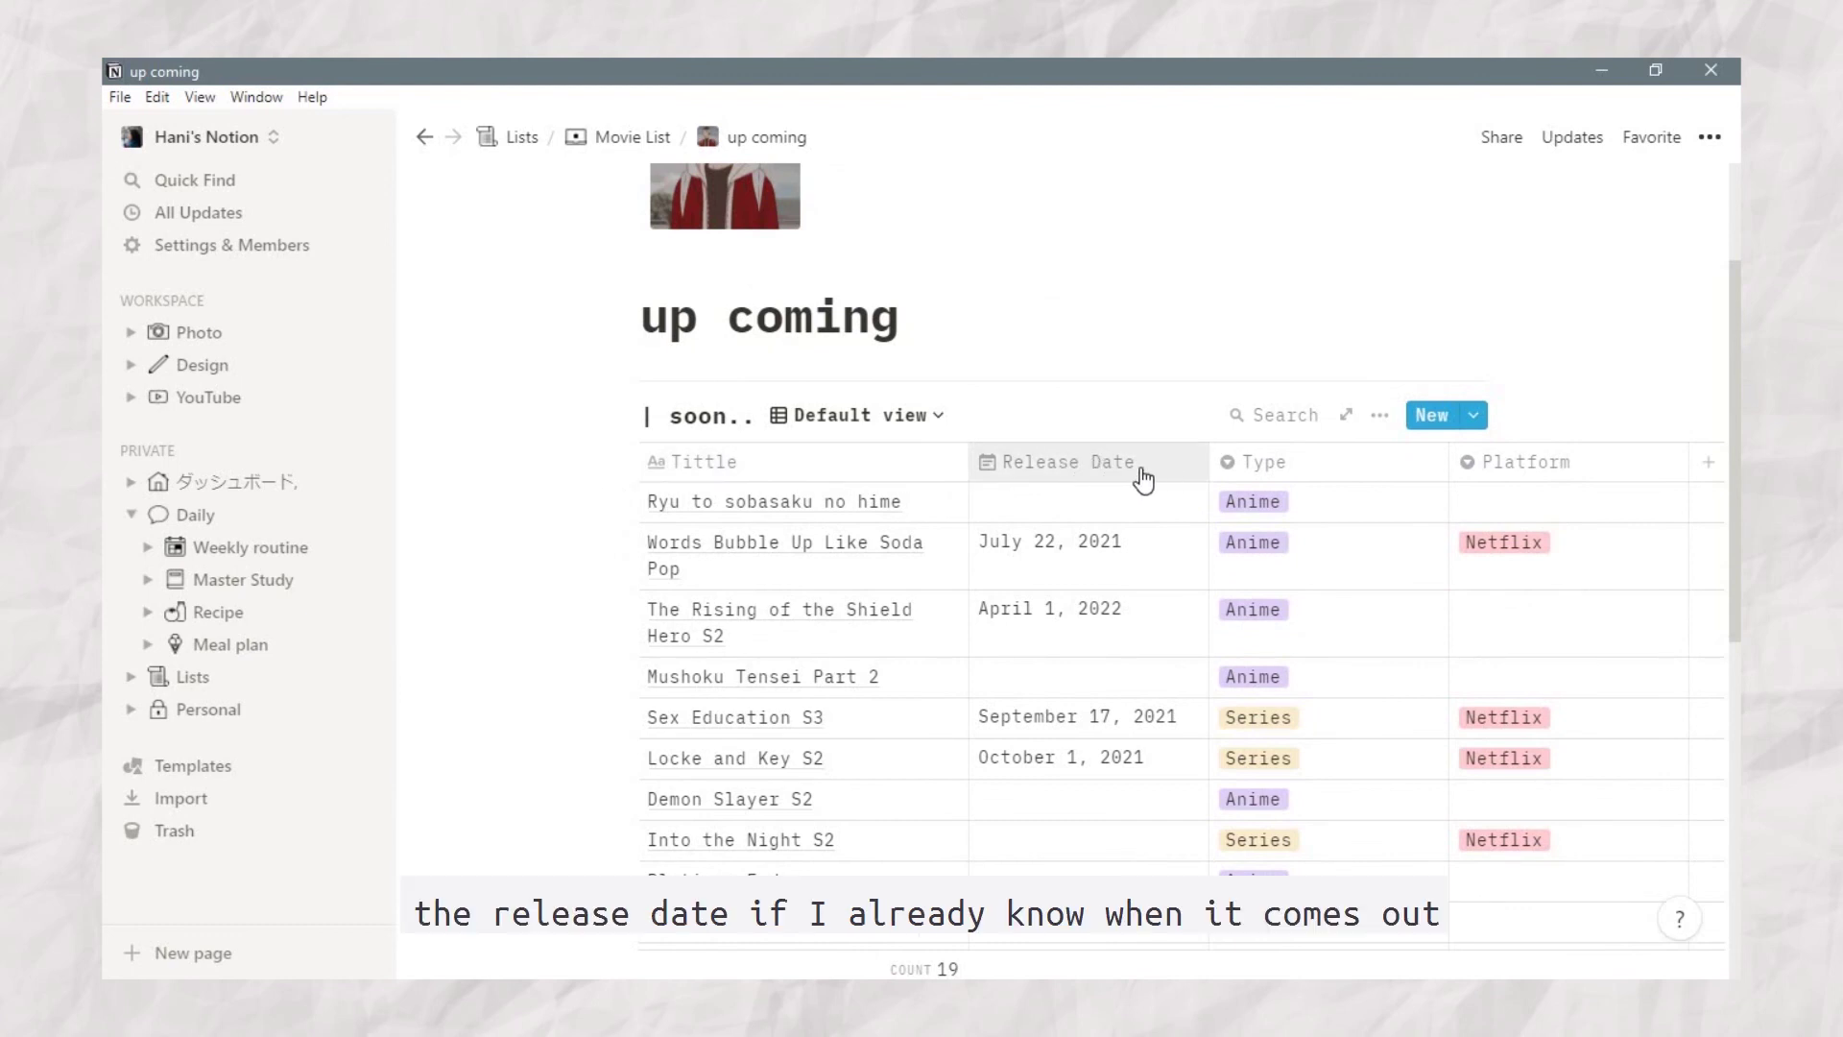
# Step: Examine the Type and Platform options of the first entry in the soon.. table, leaving its values as they are
pyautogui.click(1333, 497)
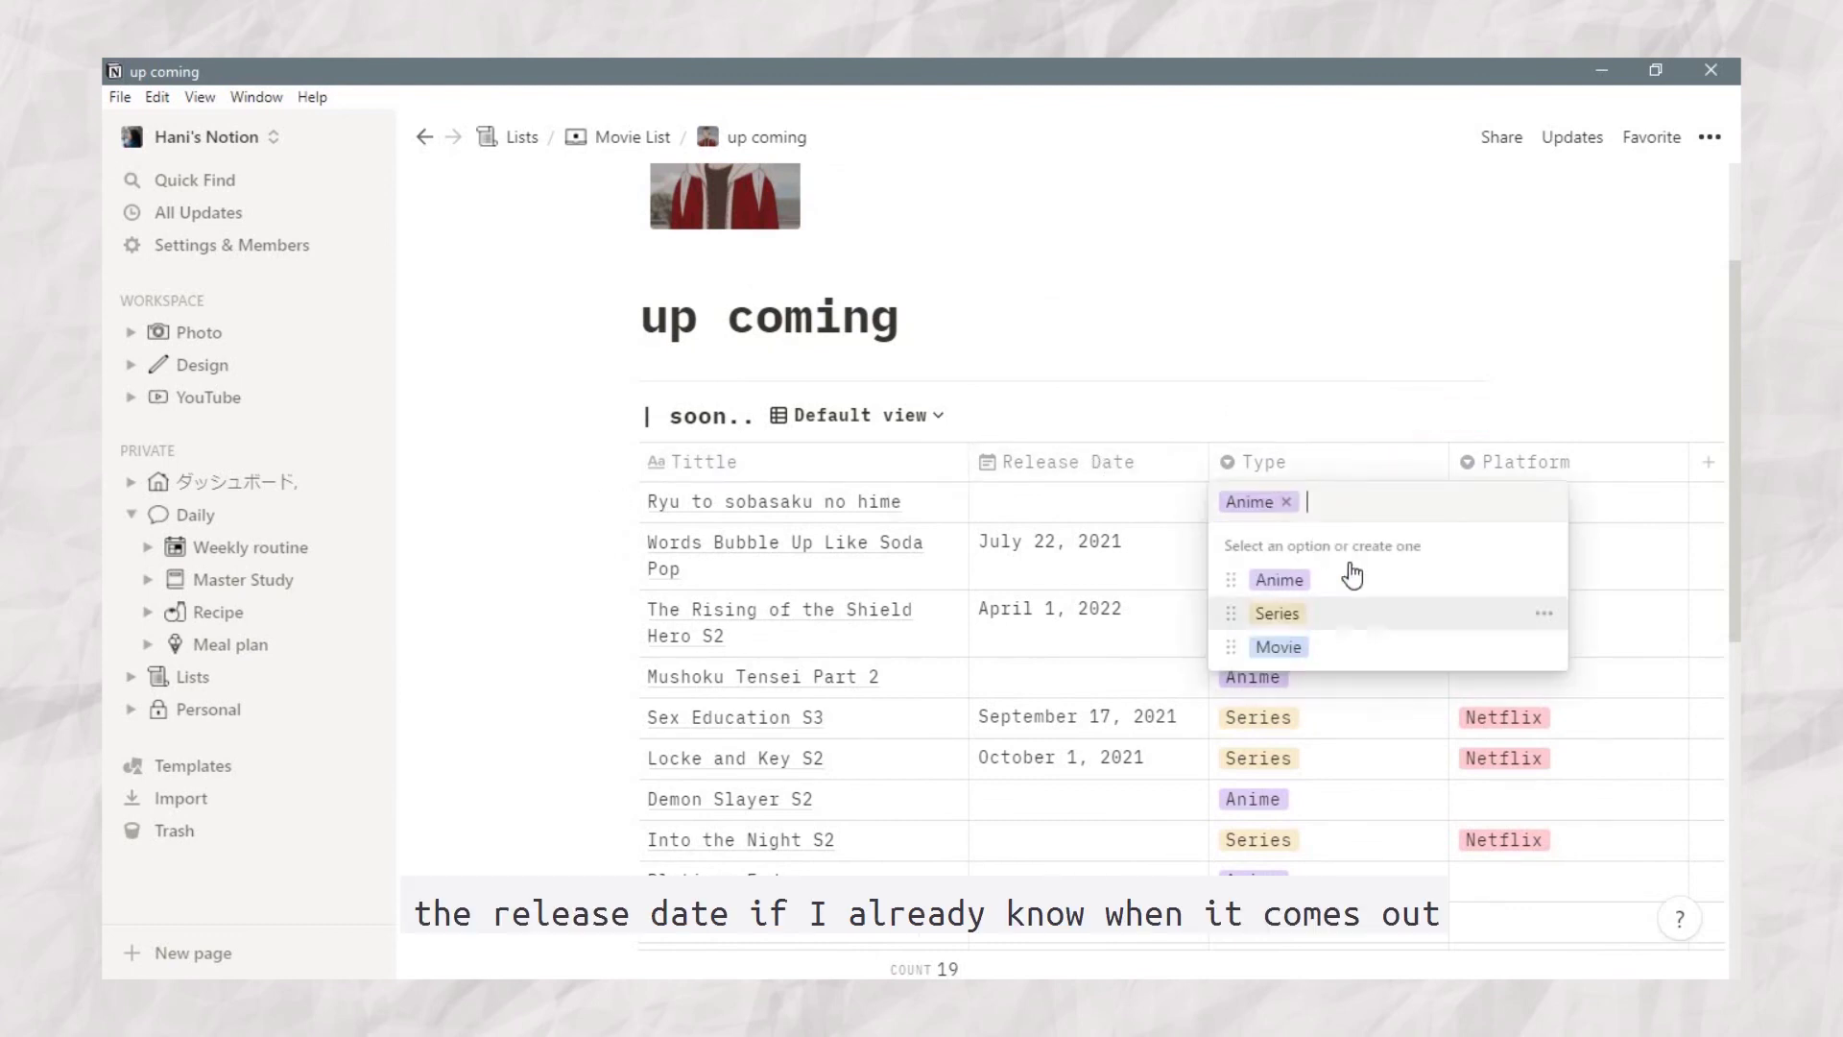
pyautogui.click(1632, 480)
pyautogui.click(1624, 502)
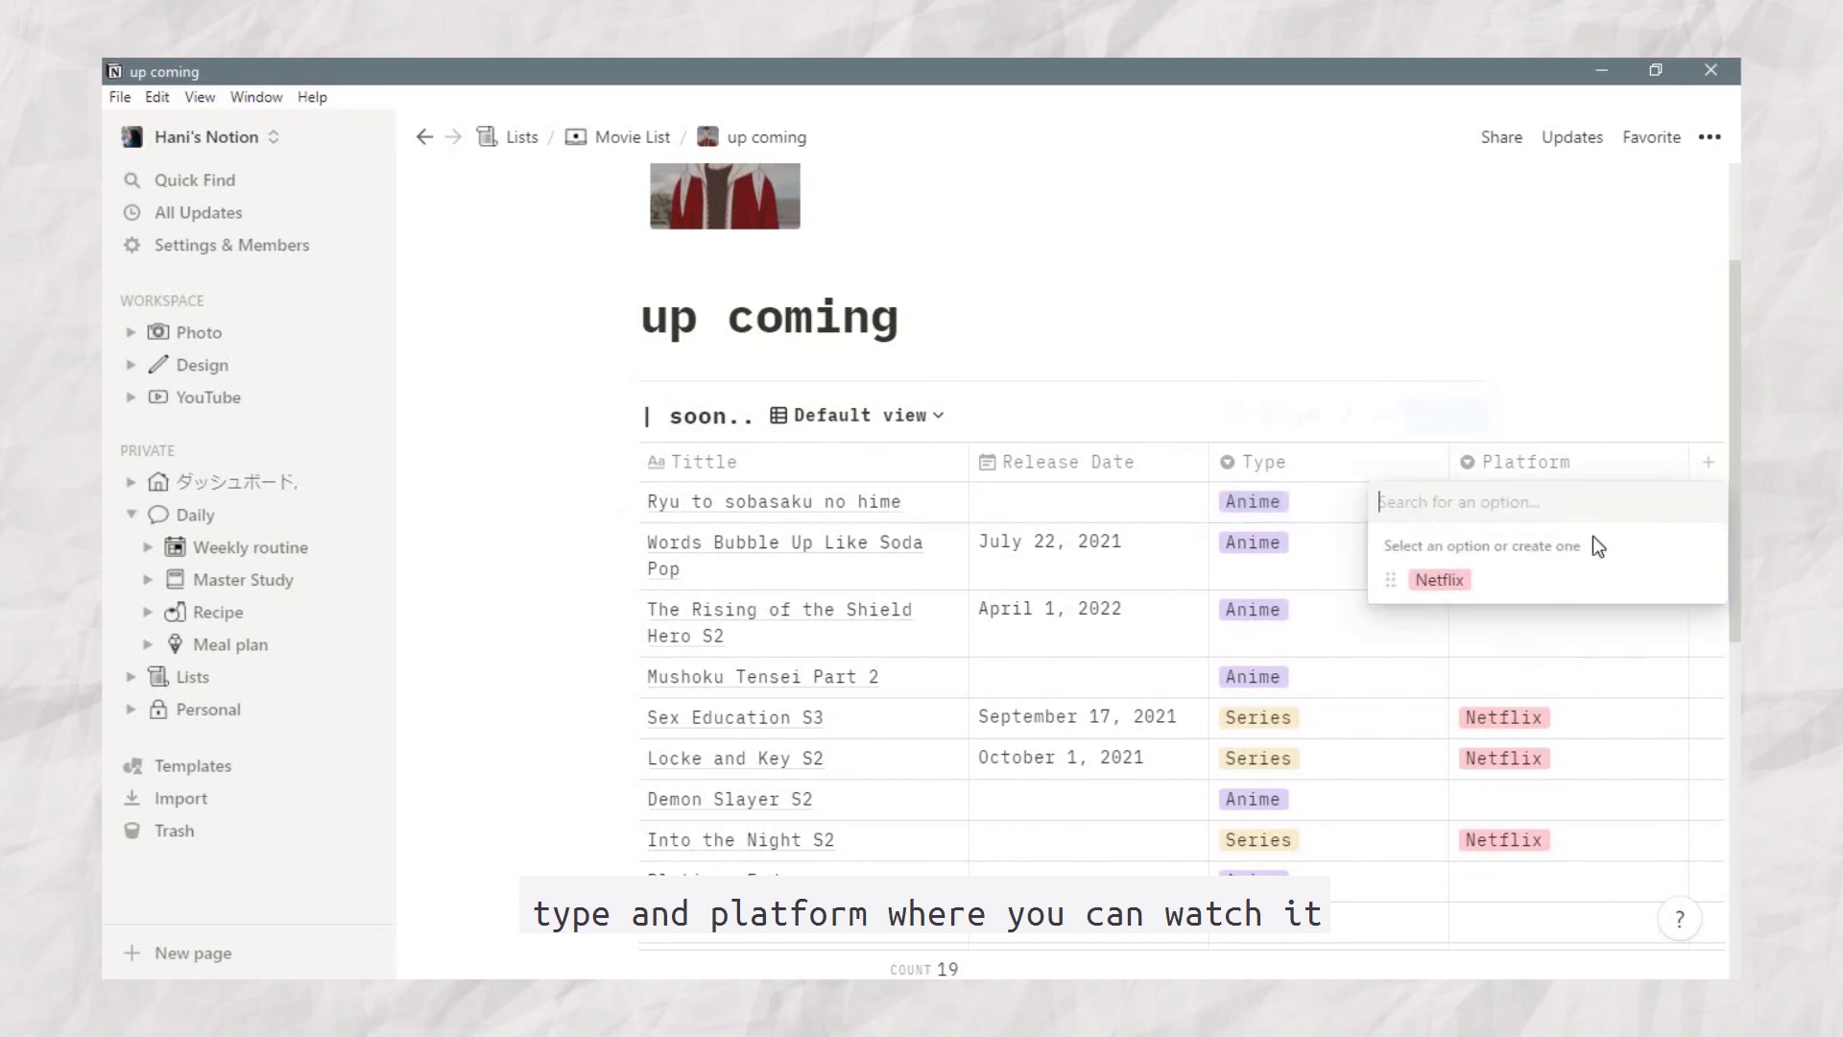
pyautogui.click(1627, 422)
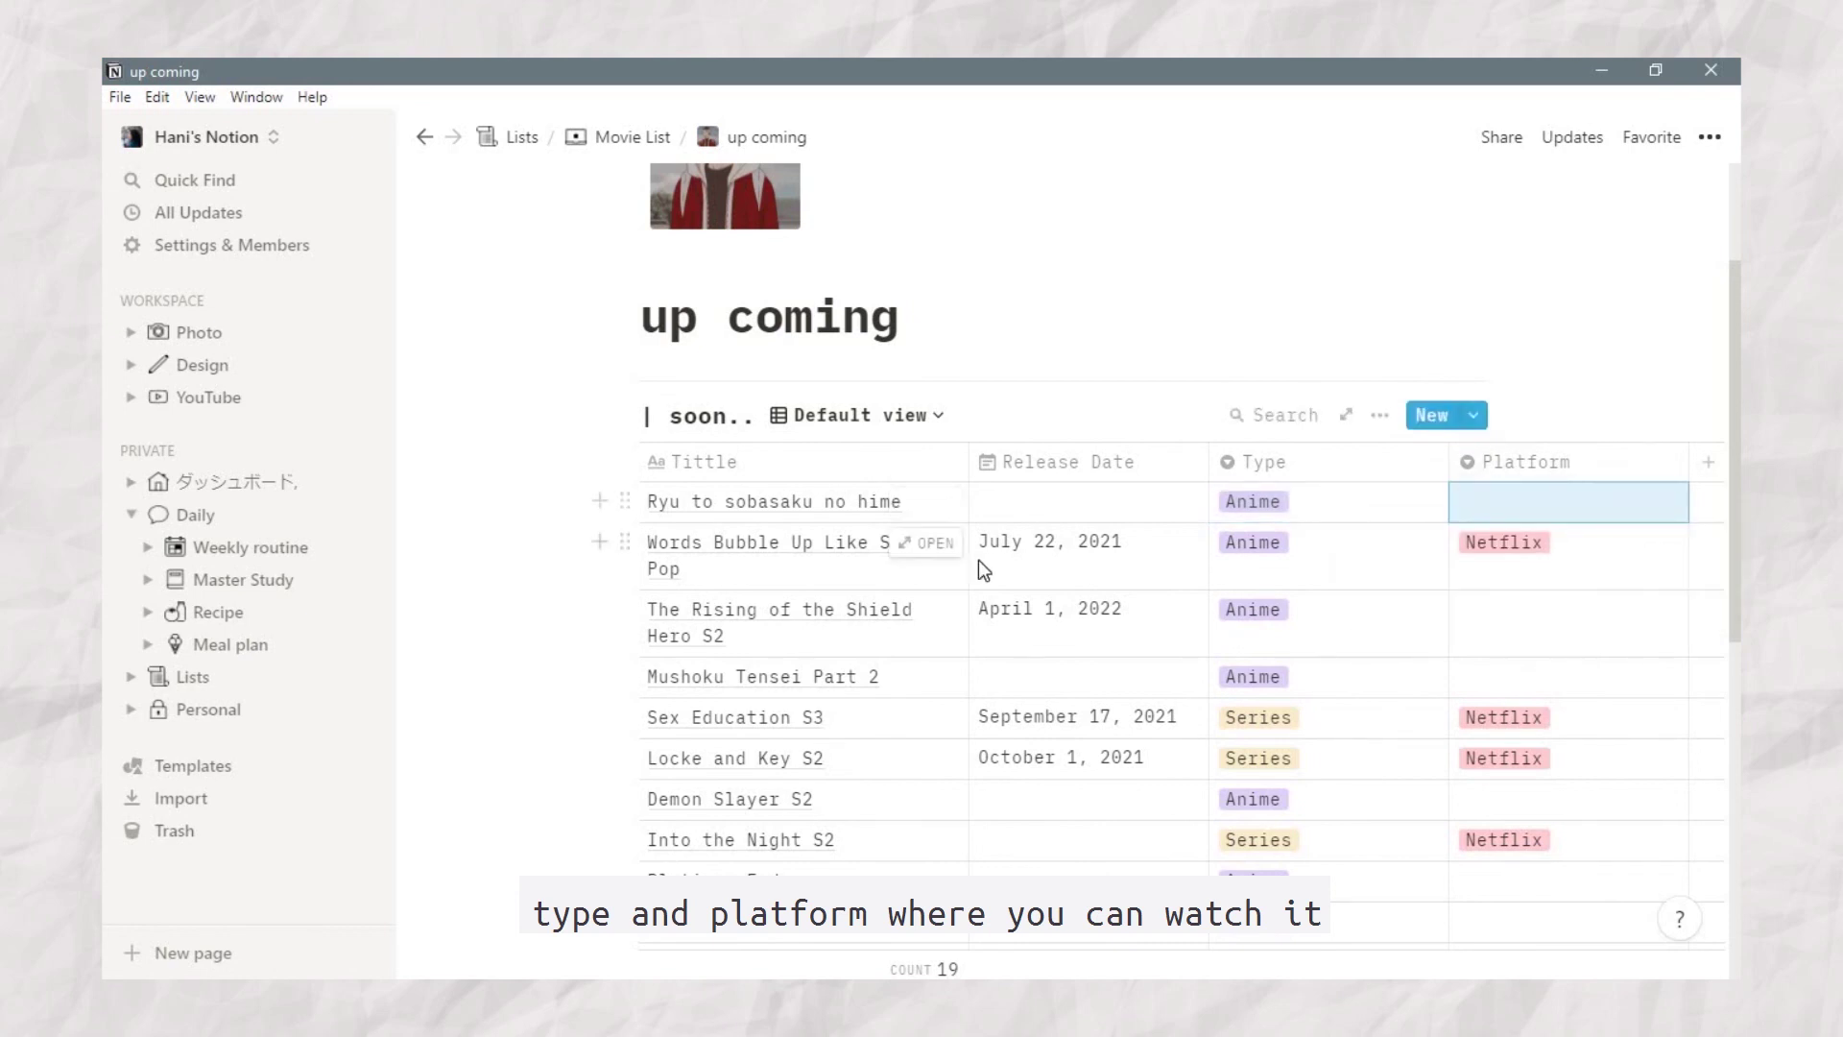
pyautogui.scroll(-3, 1409, 536)
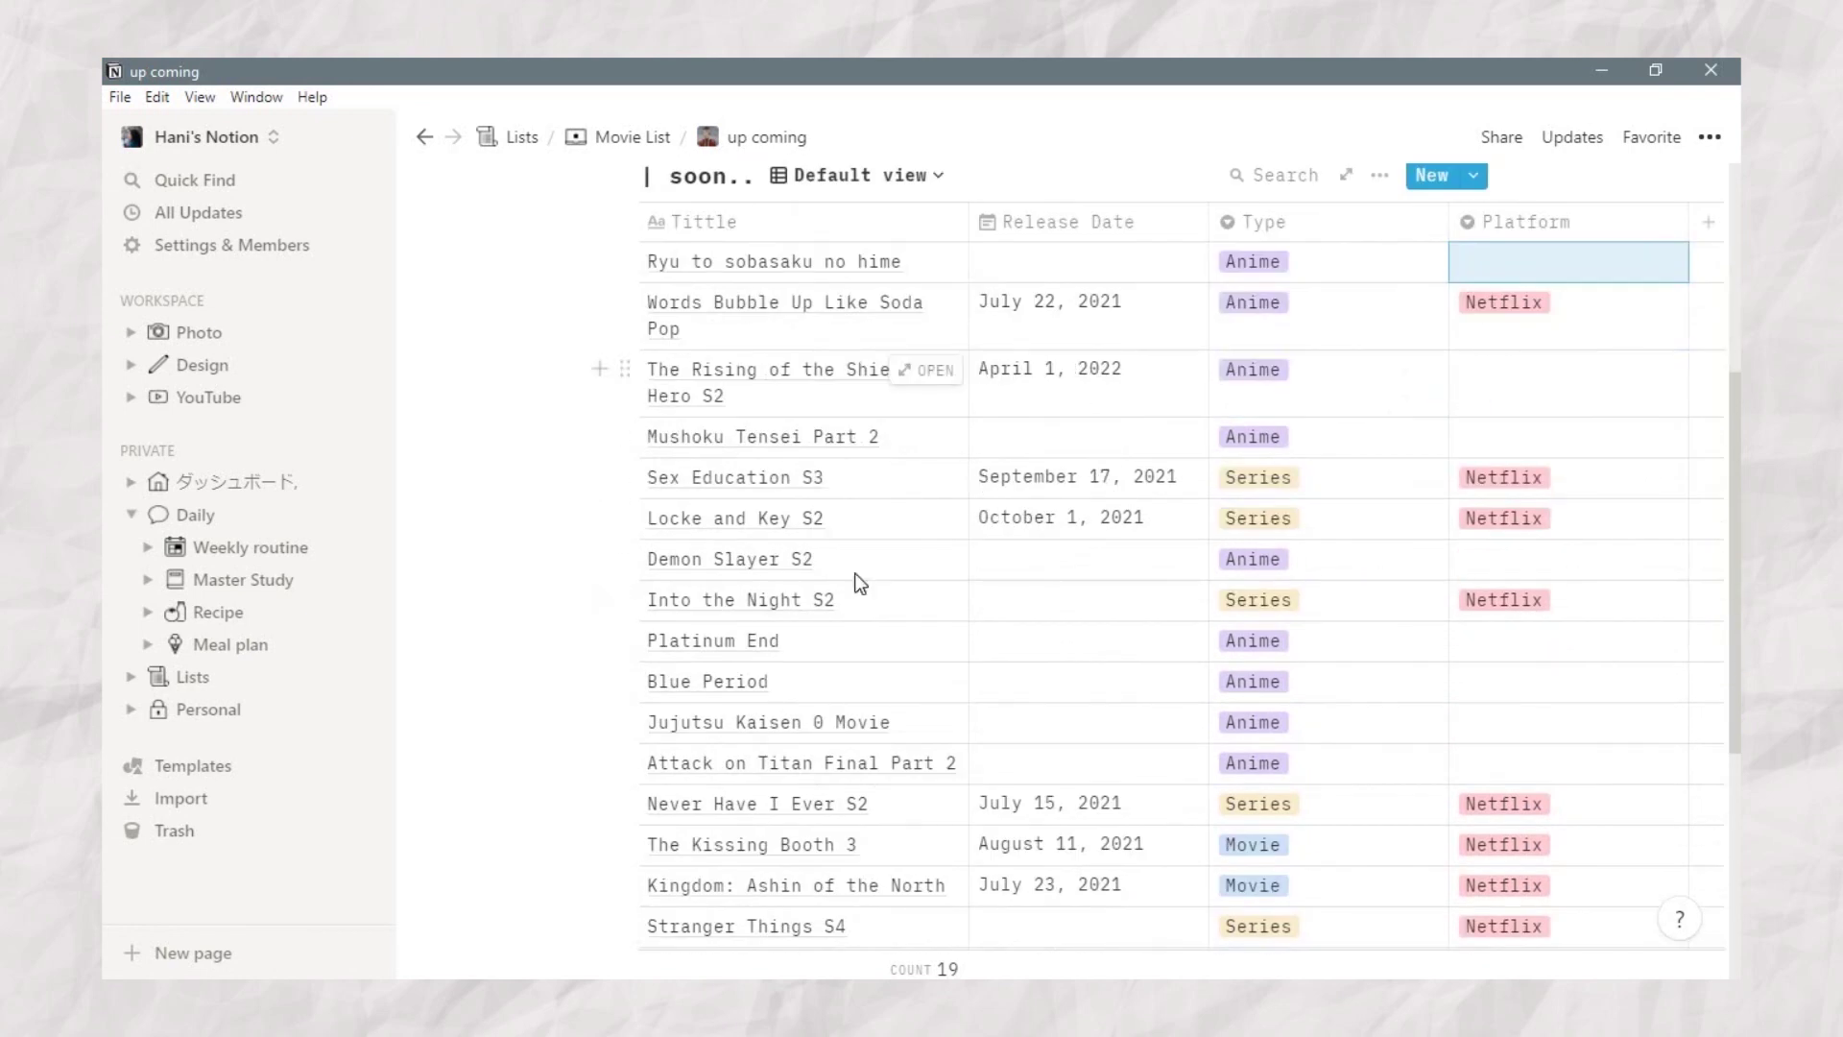
pyautogui.scroll(5, 1062, 480)
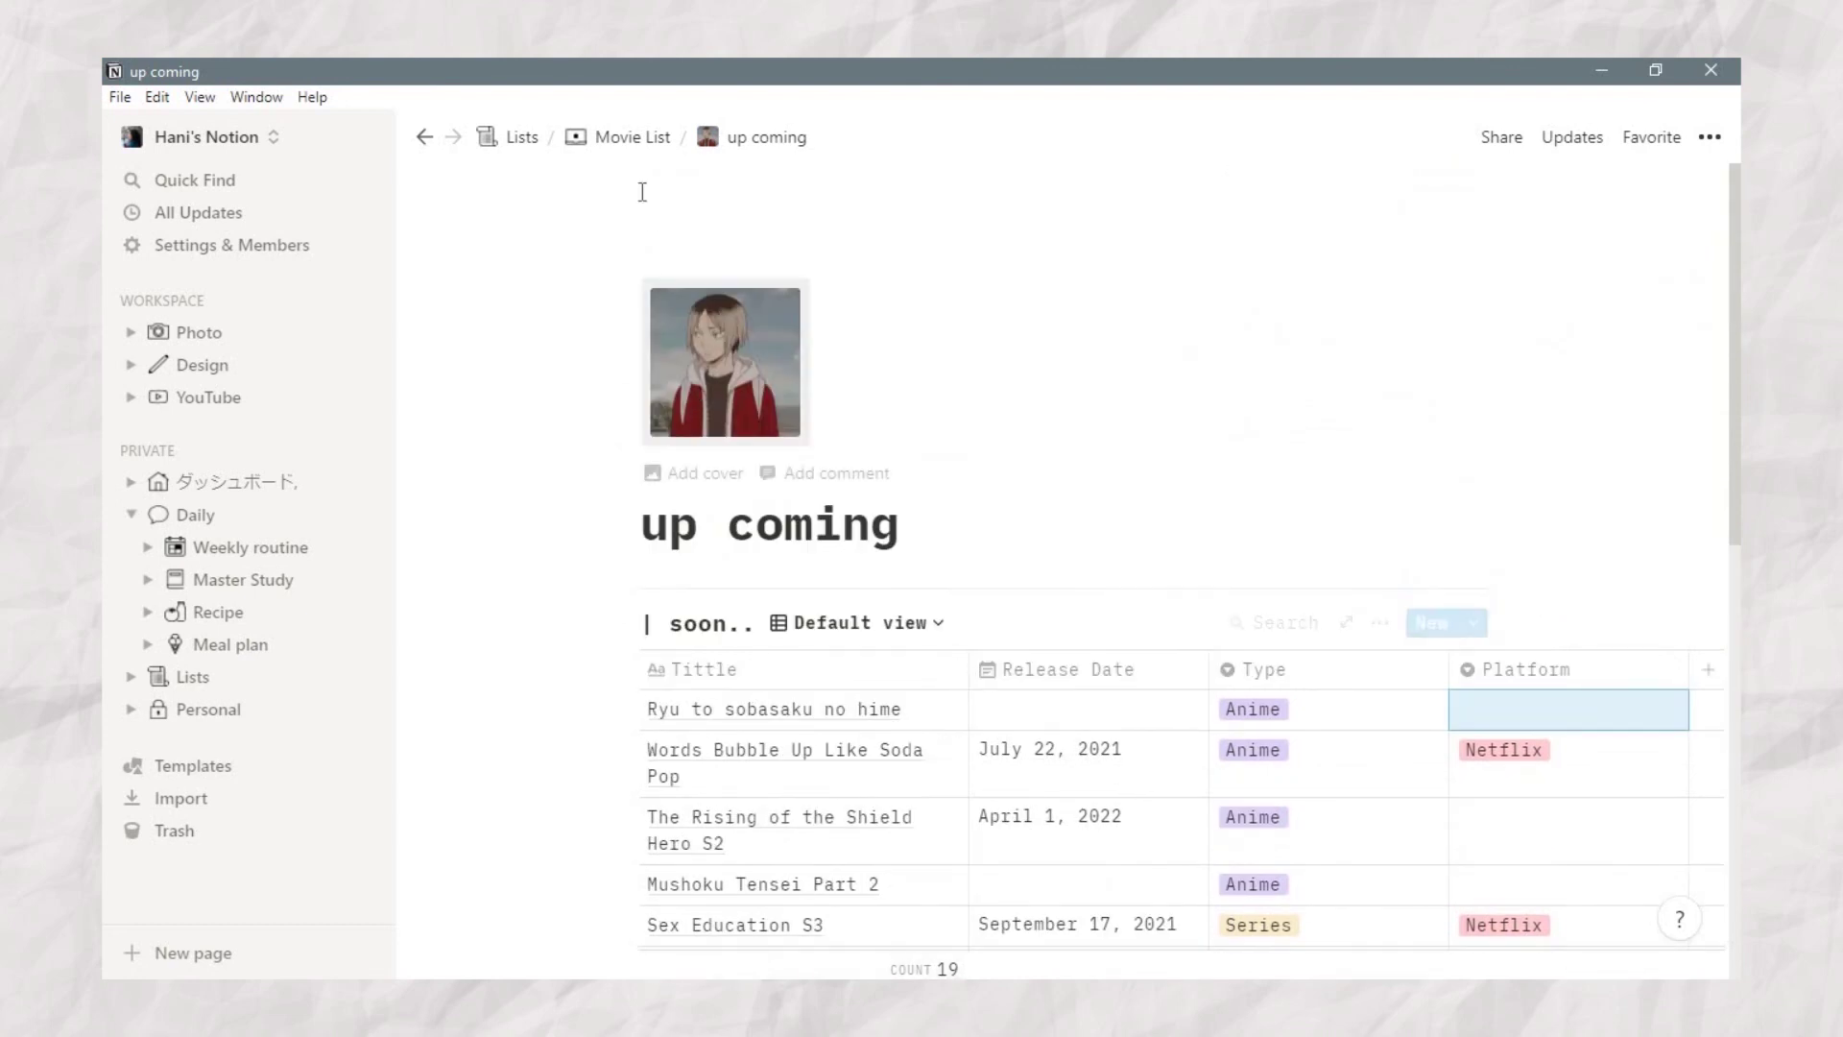
# Step: Open the want to watch page from the Movie List and examine its what next.. table and where to watch options
pyautogui.click(621, 139)
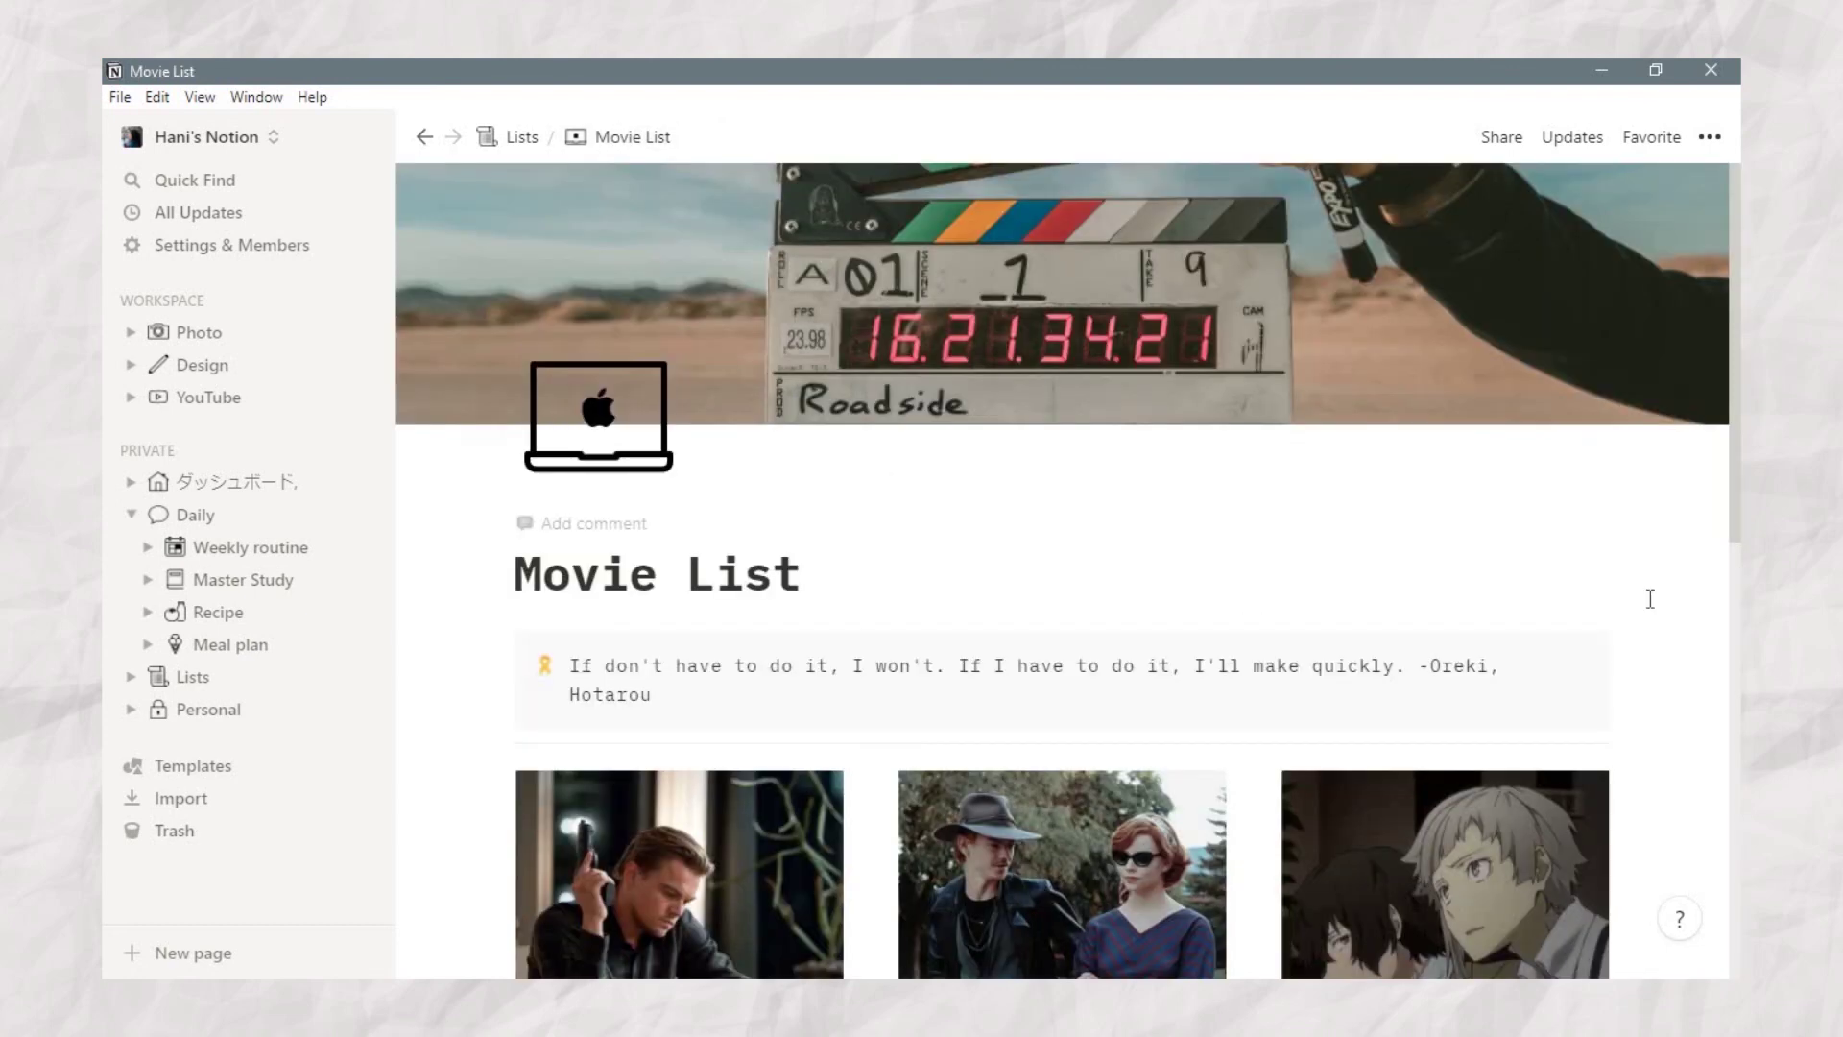
pyautogui.scroll(-5, 1333, 631)
pyautogui.scroll(-5, 1065, 629)
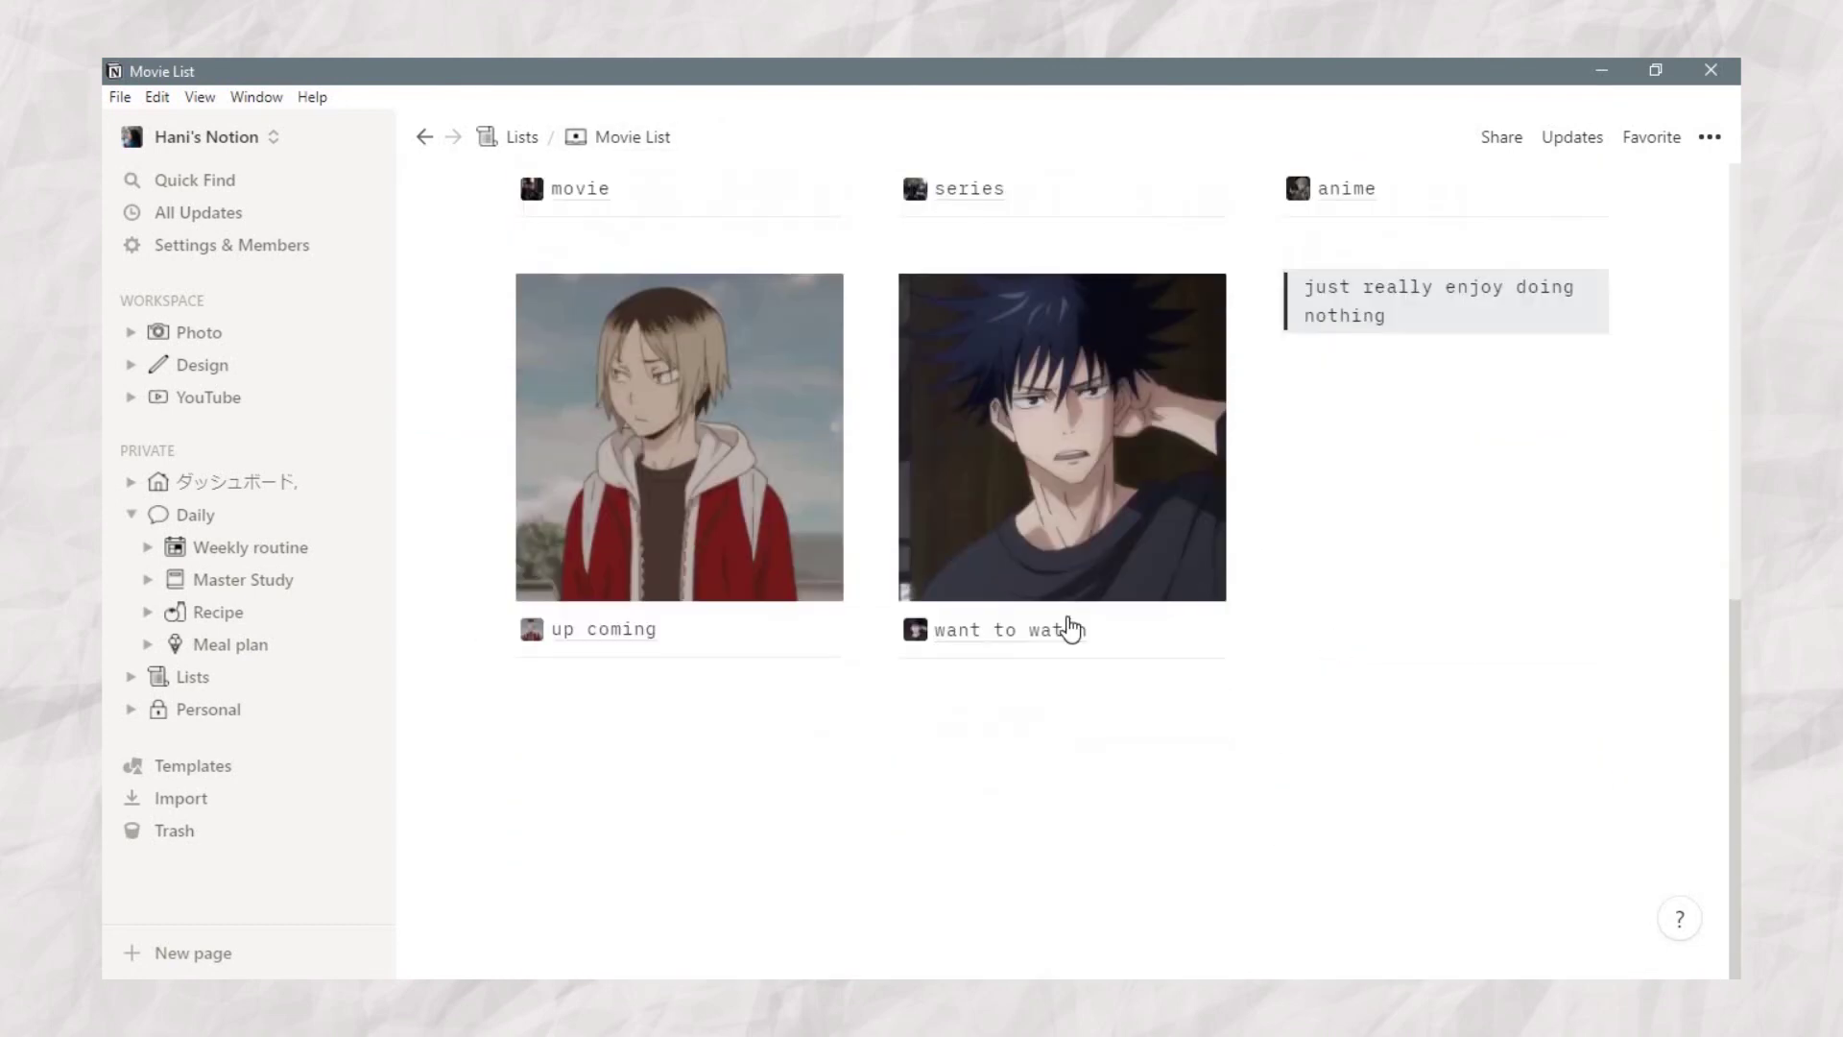
pyautogui.click(1002, 630)
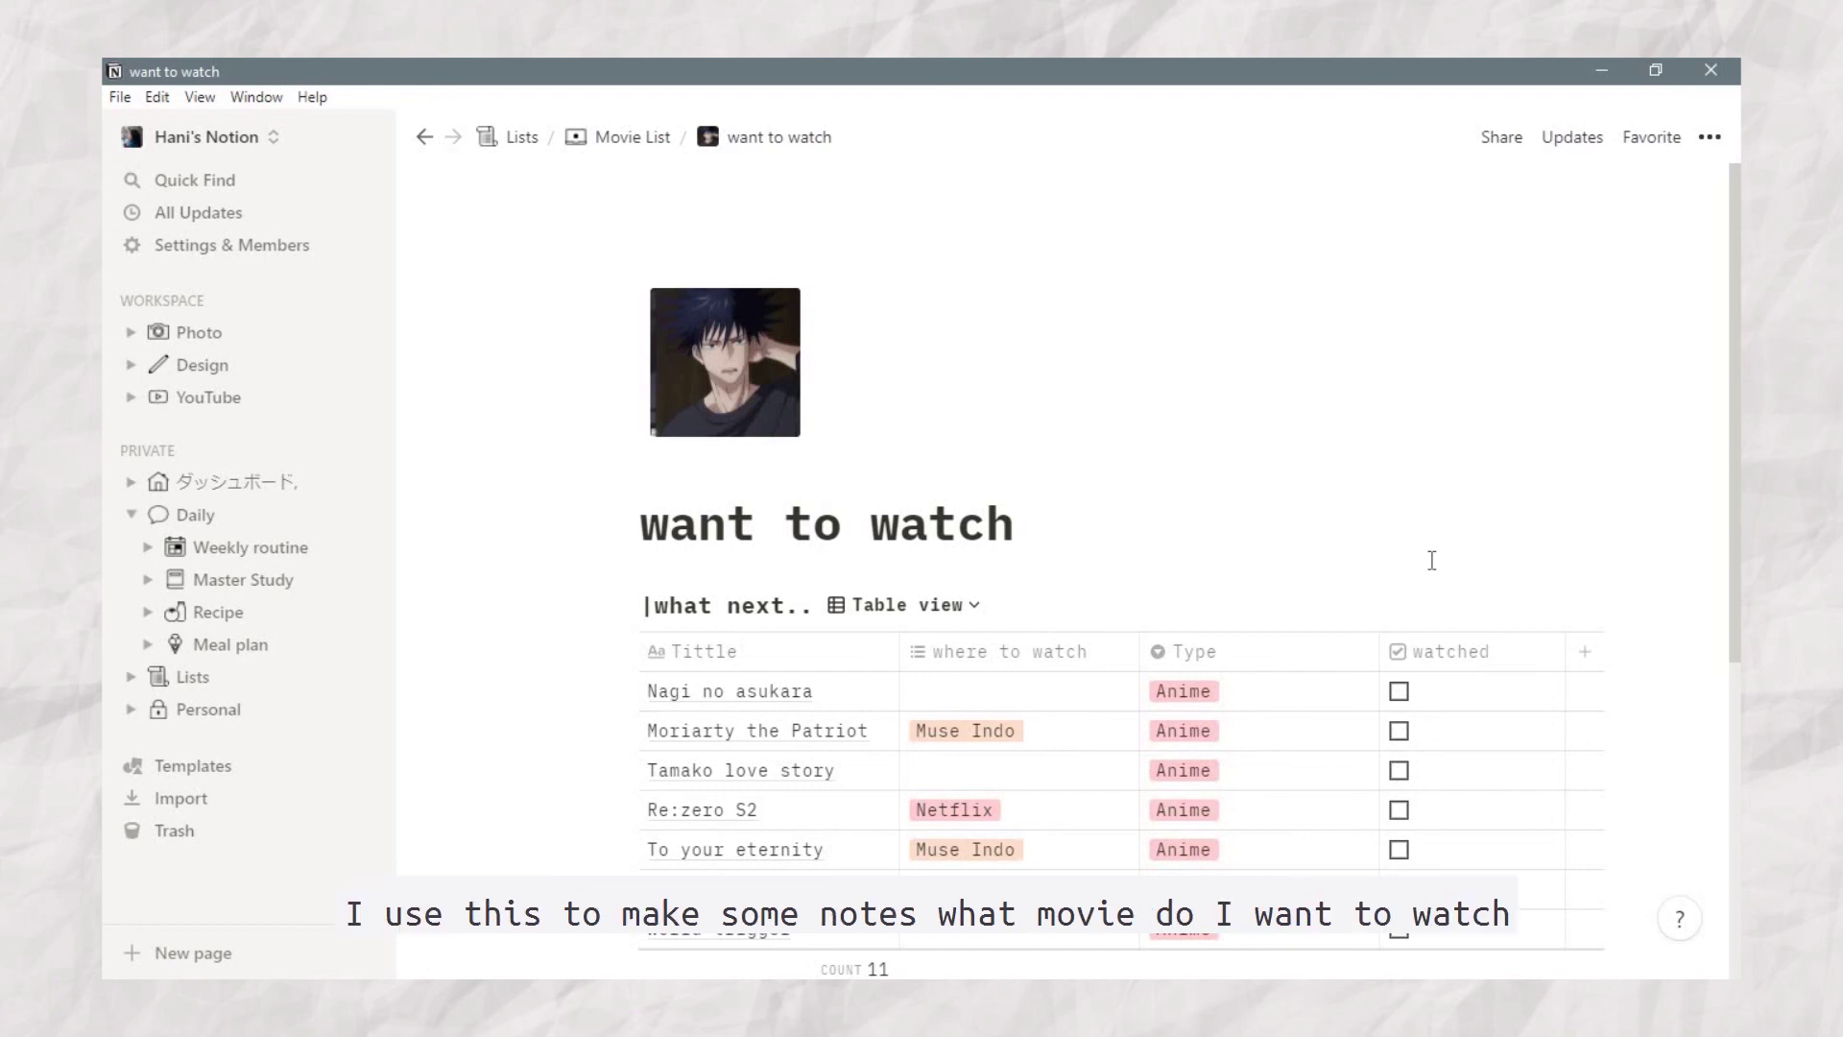
pyautogui.scroll(-3, 1364, 500)
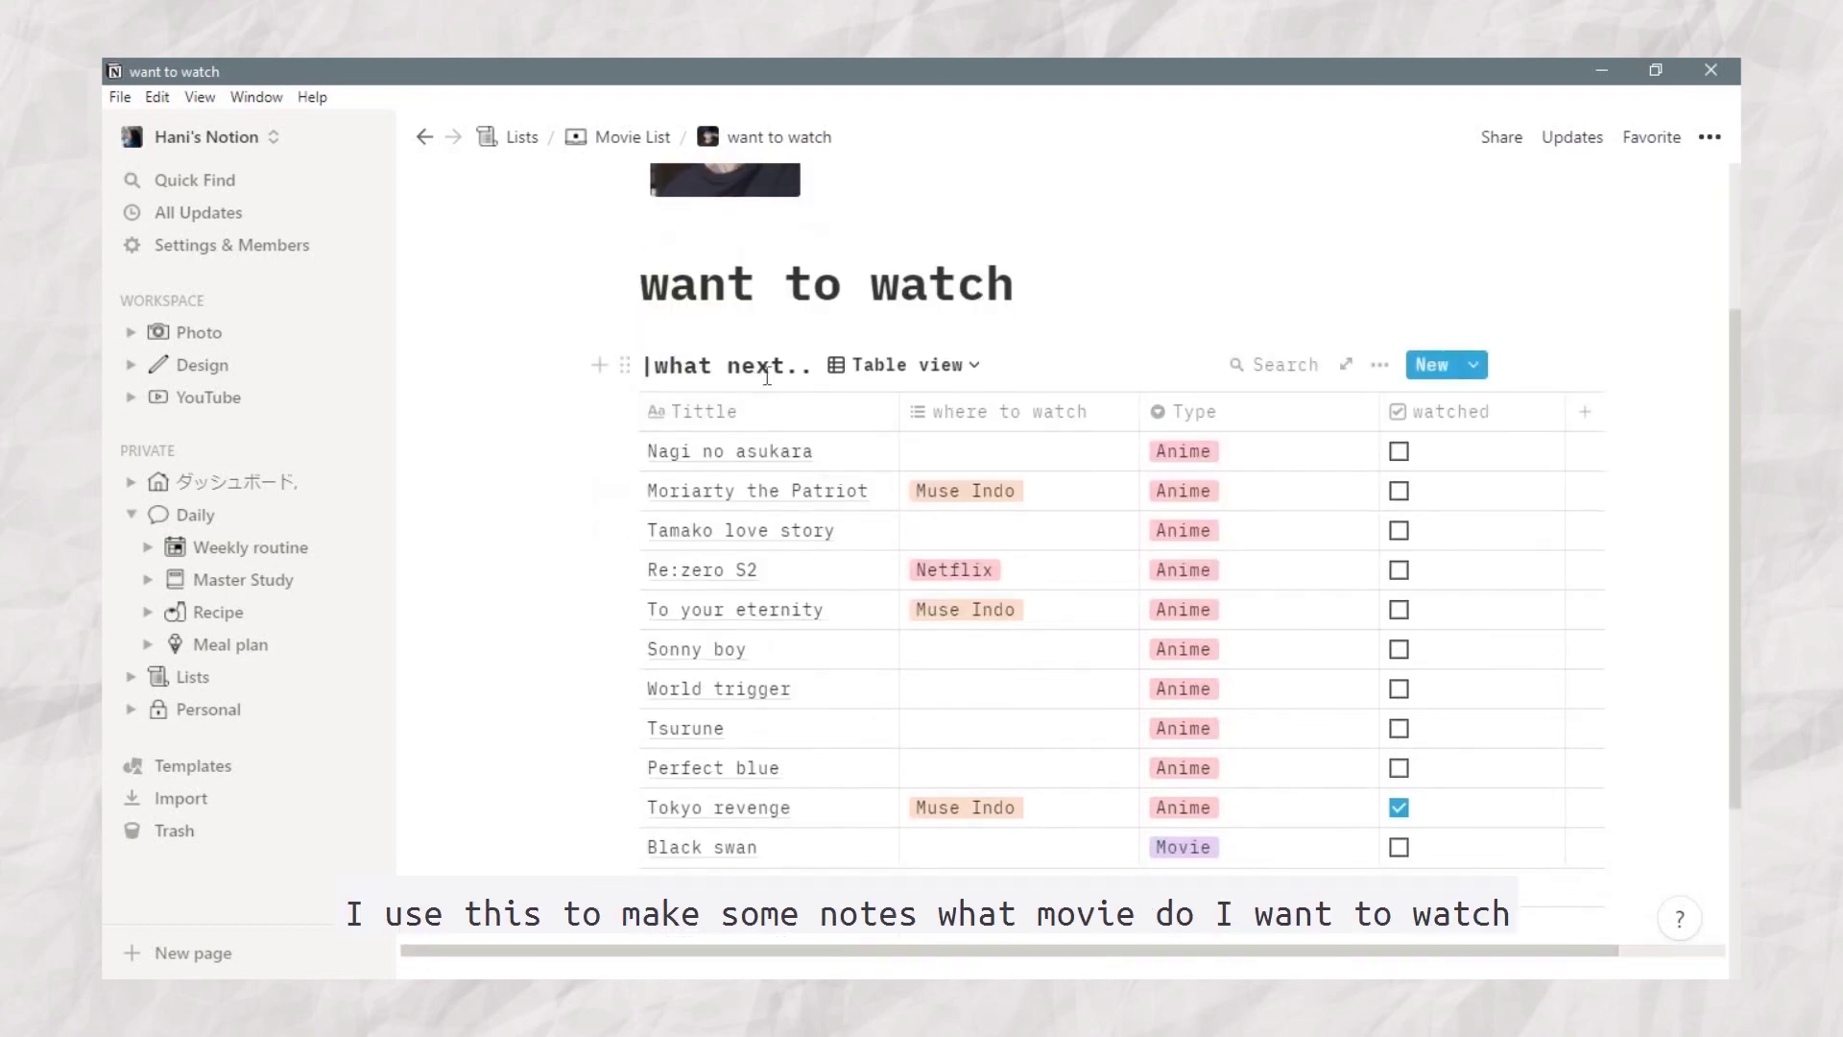
pyautogui.click(1008, 451)
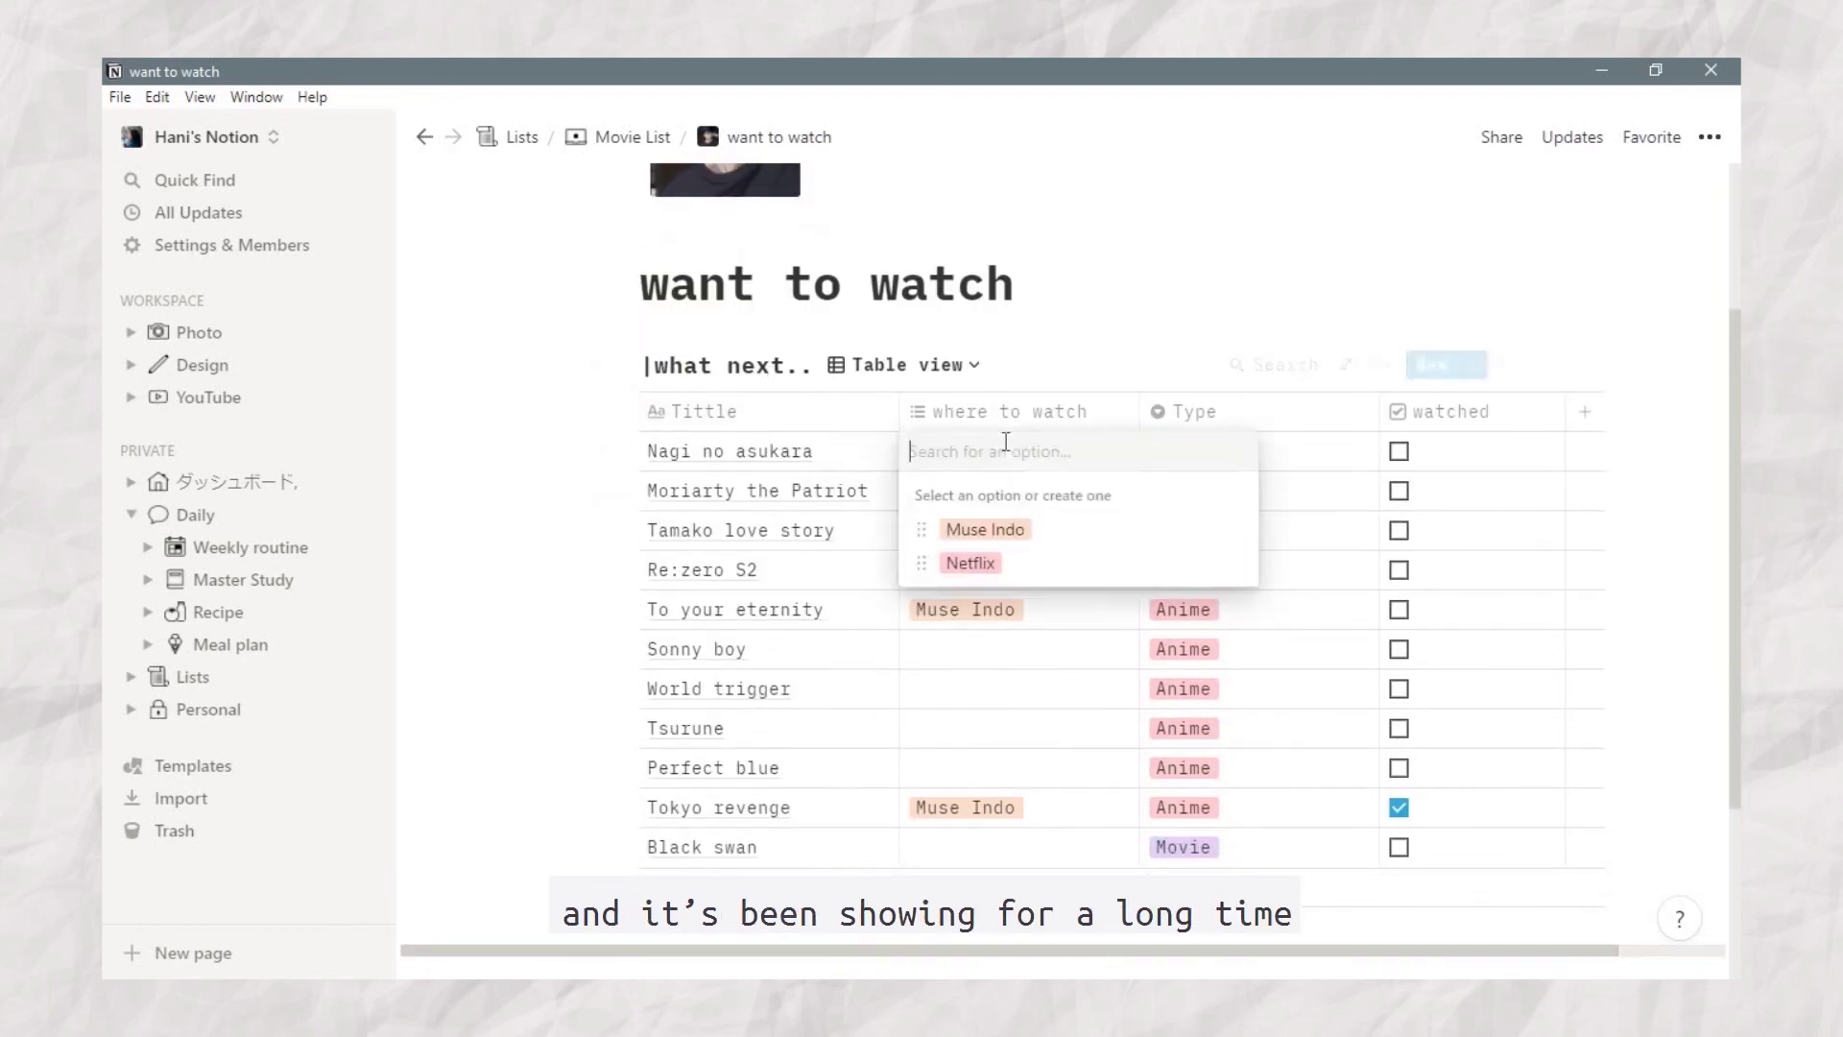
pyautogui.press('Escape')
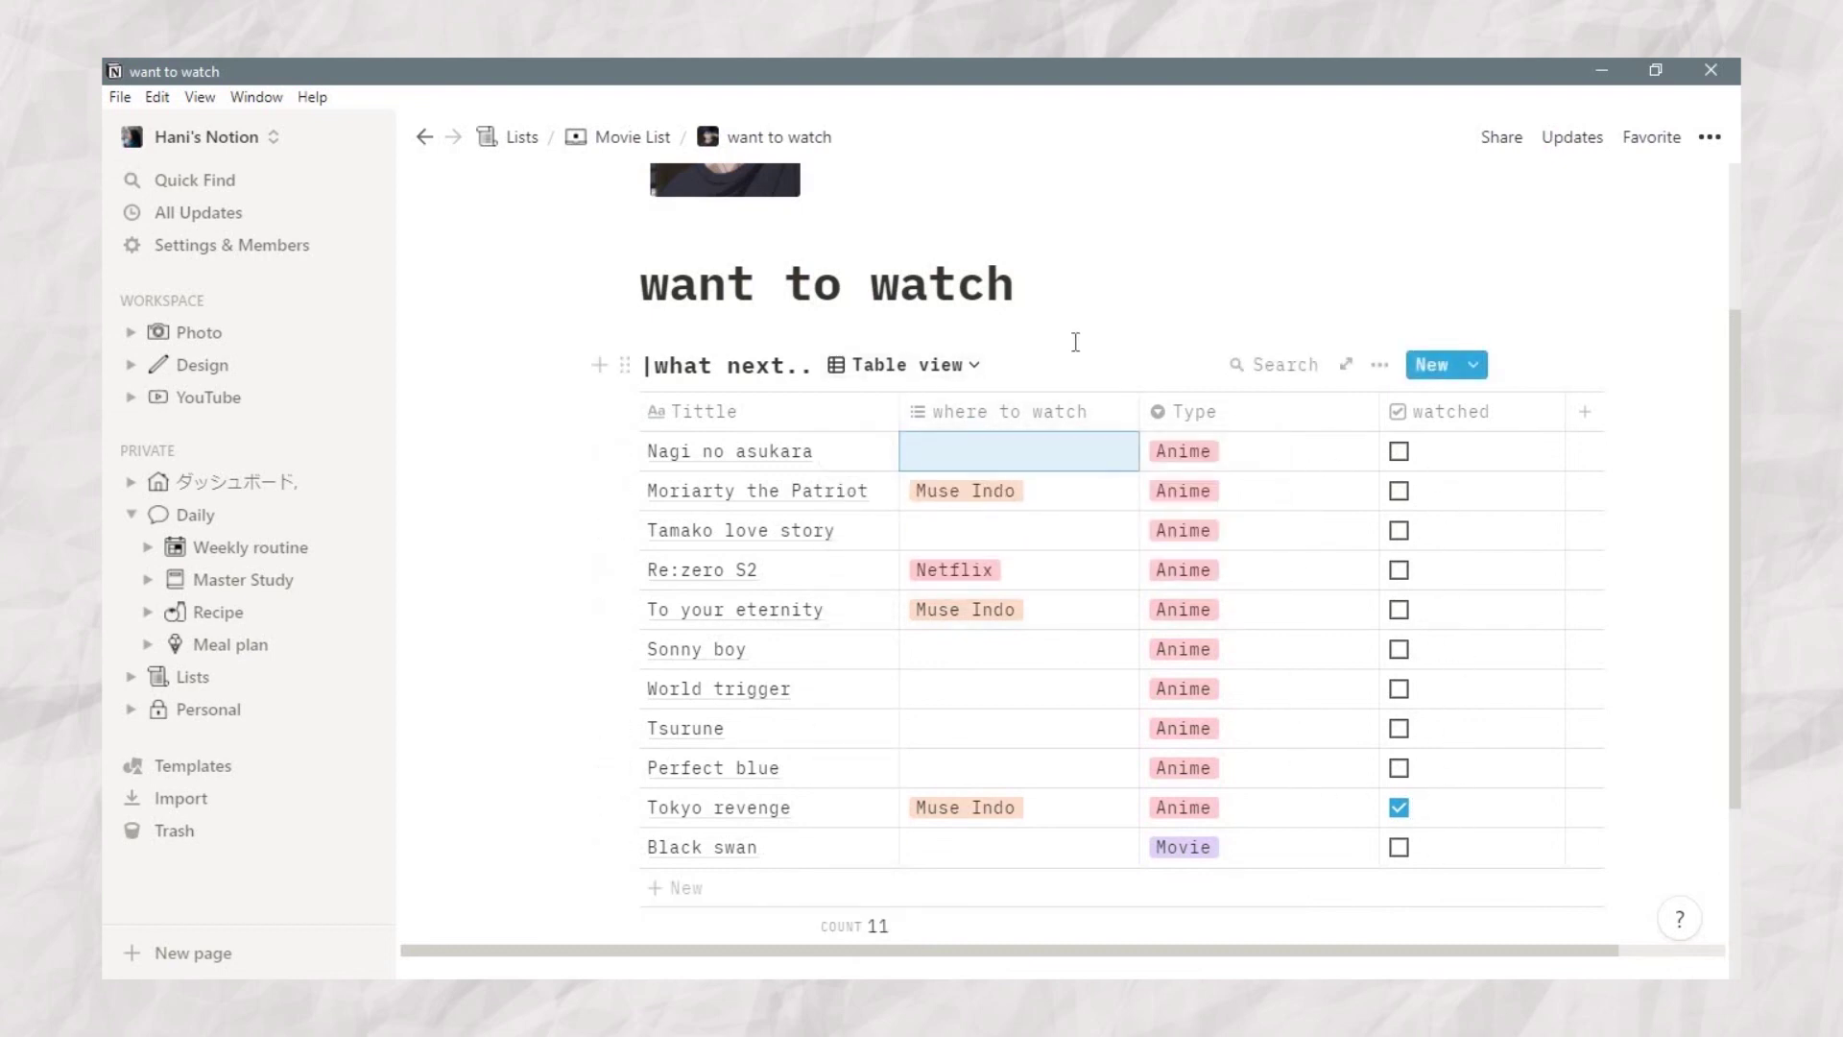
# Step: Return to the Movie List page and look over its complete layout of covers and subpage links
pyautogui.click(613, 140)
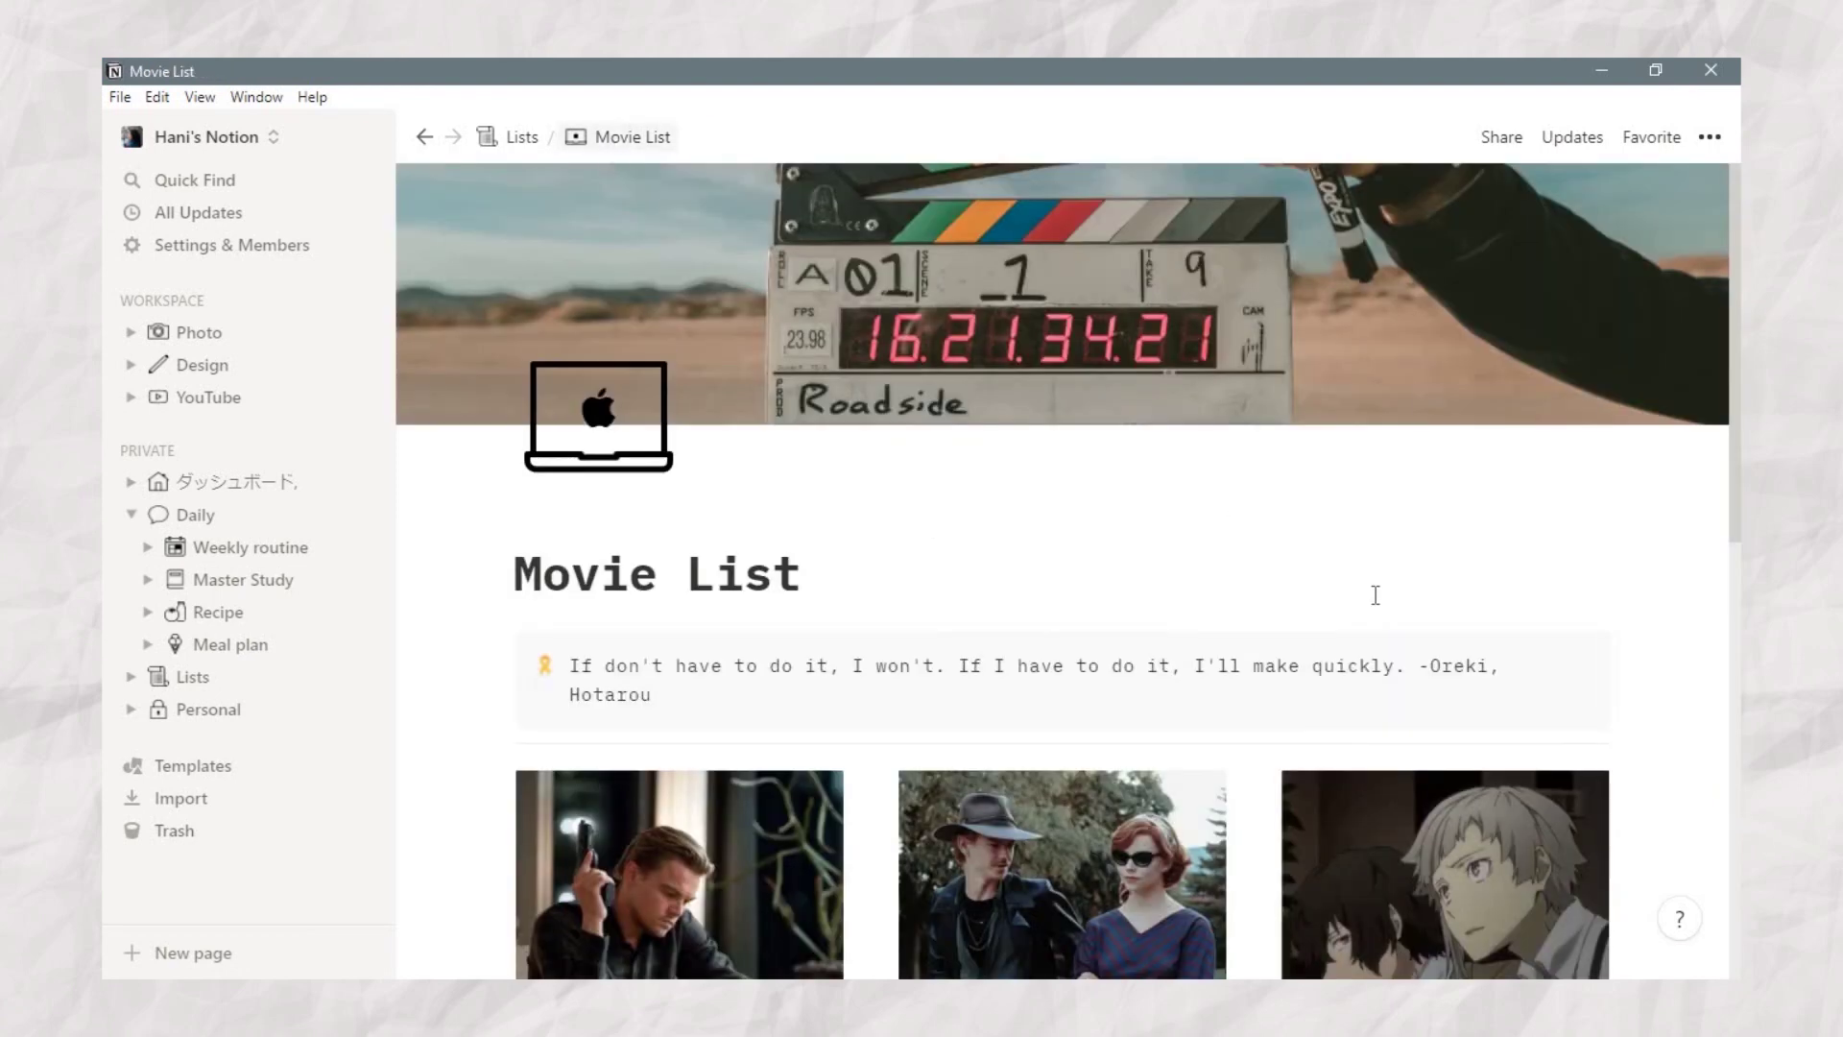
pyautogui.scroll(-5, 1377, 597)
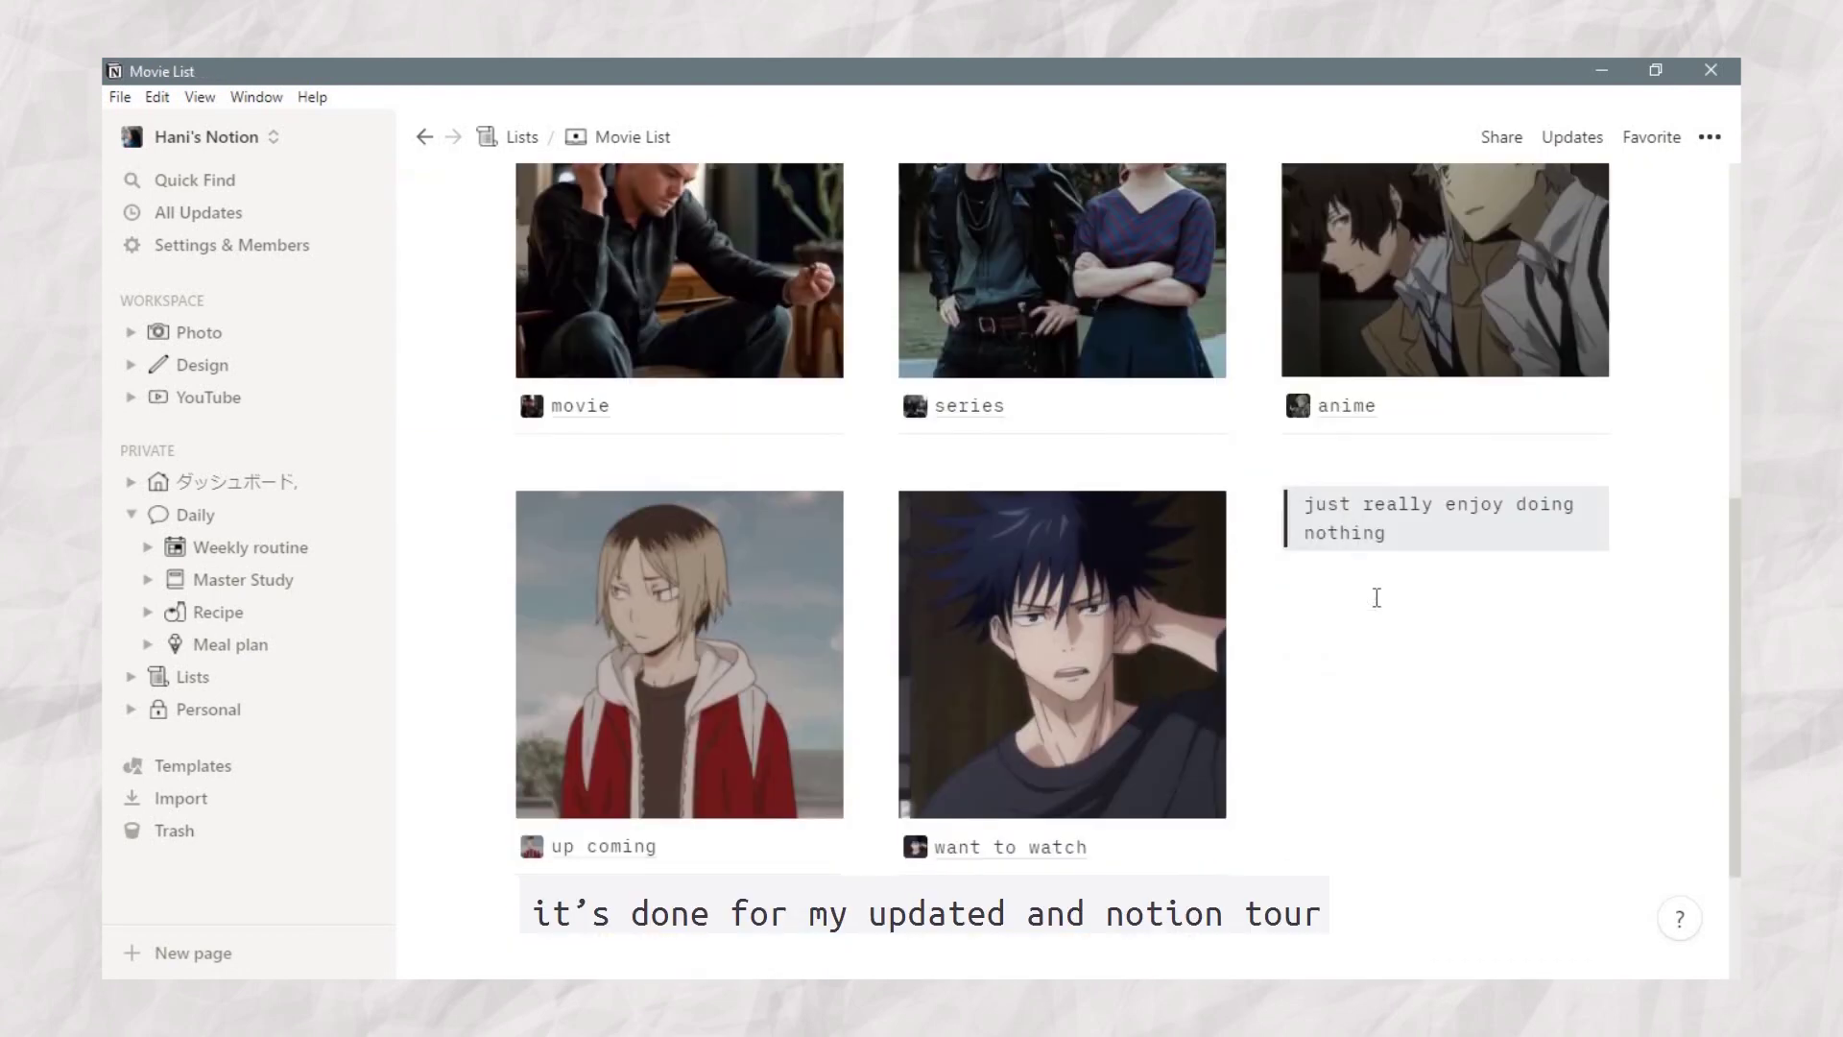
pyautogui.scroll(5, 1376, 598)
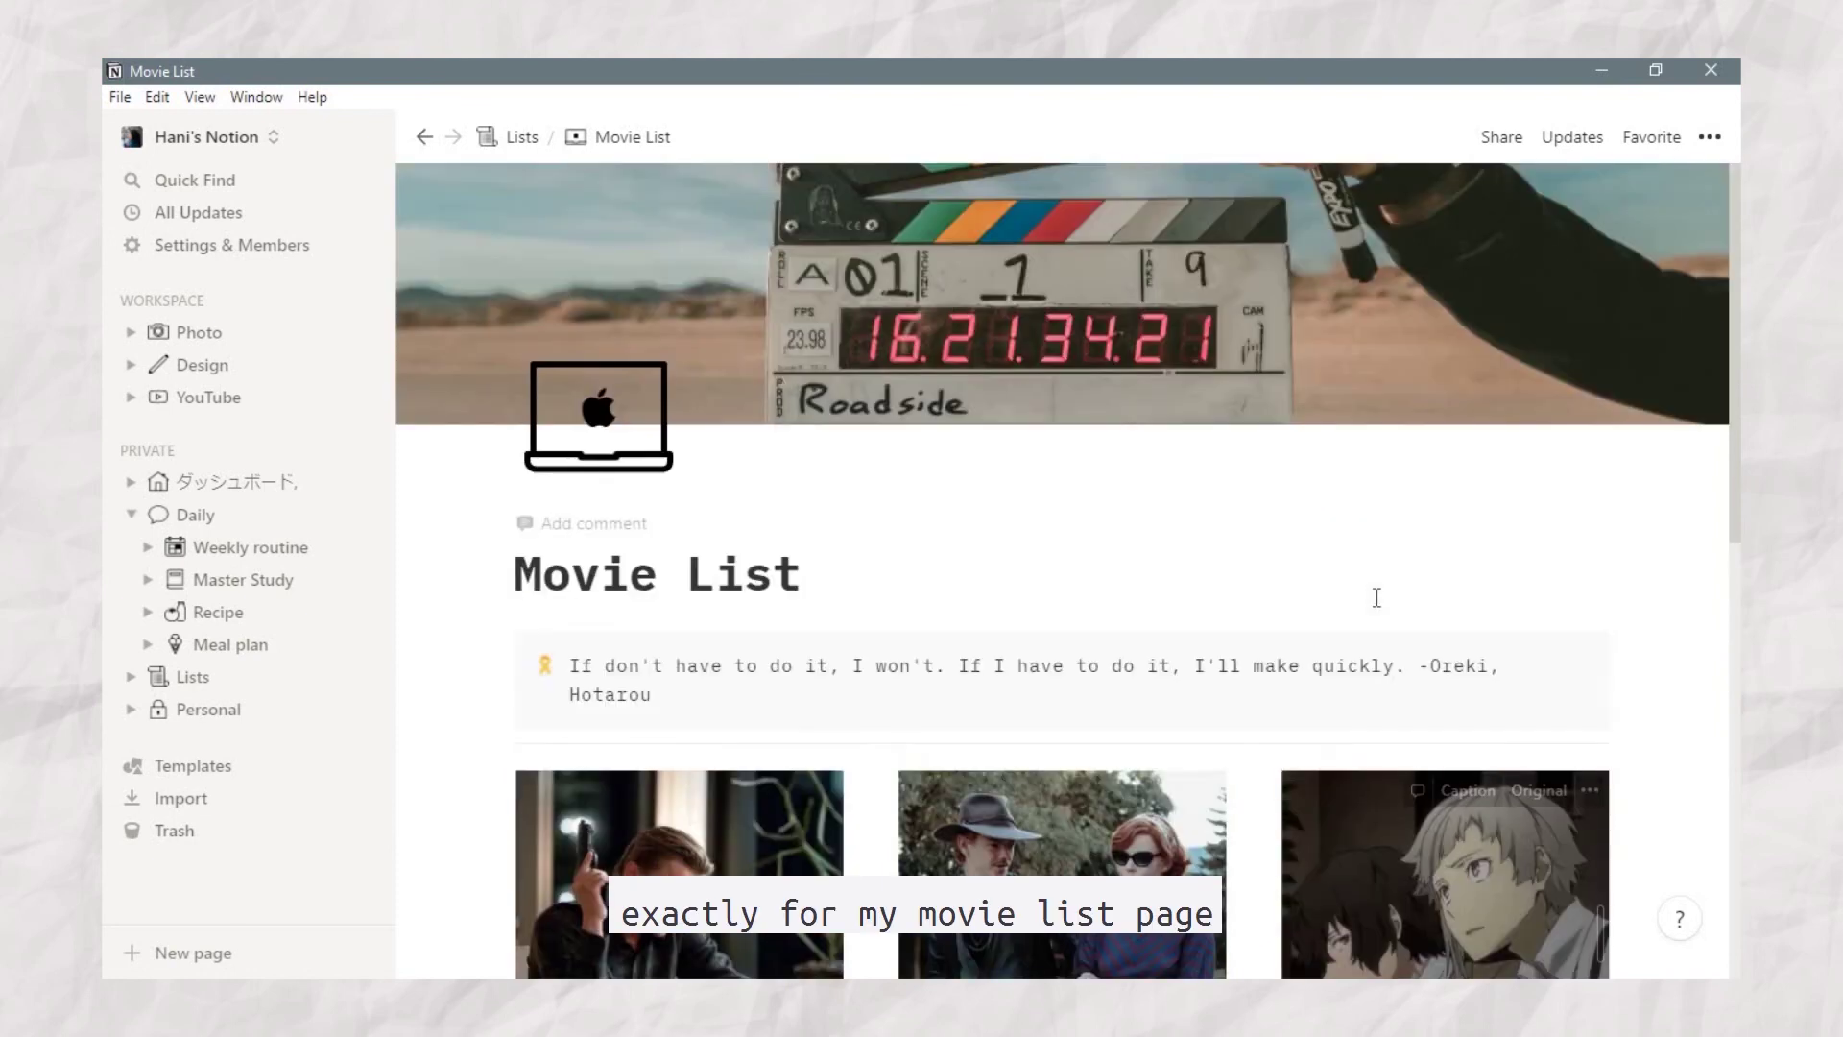
pyautogui.scroll(-3, 1377, 597)
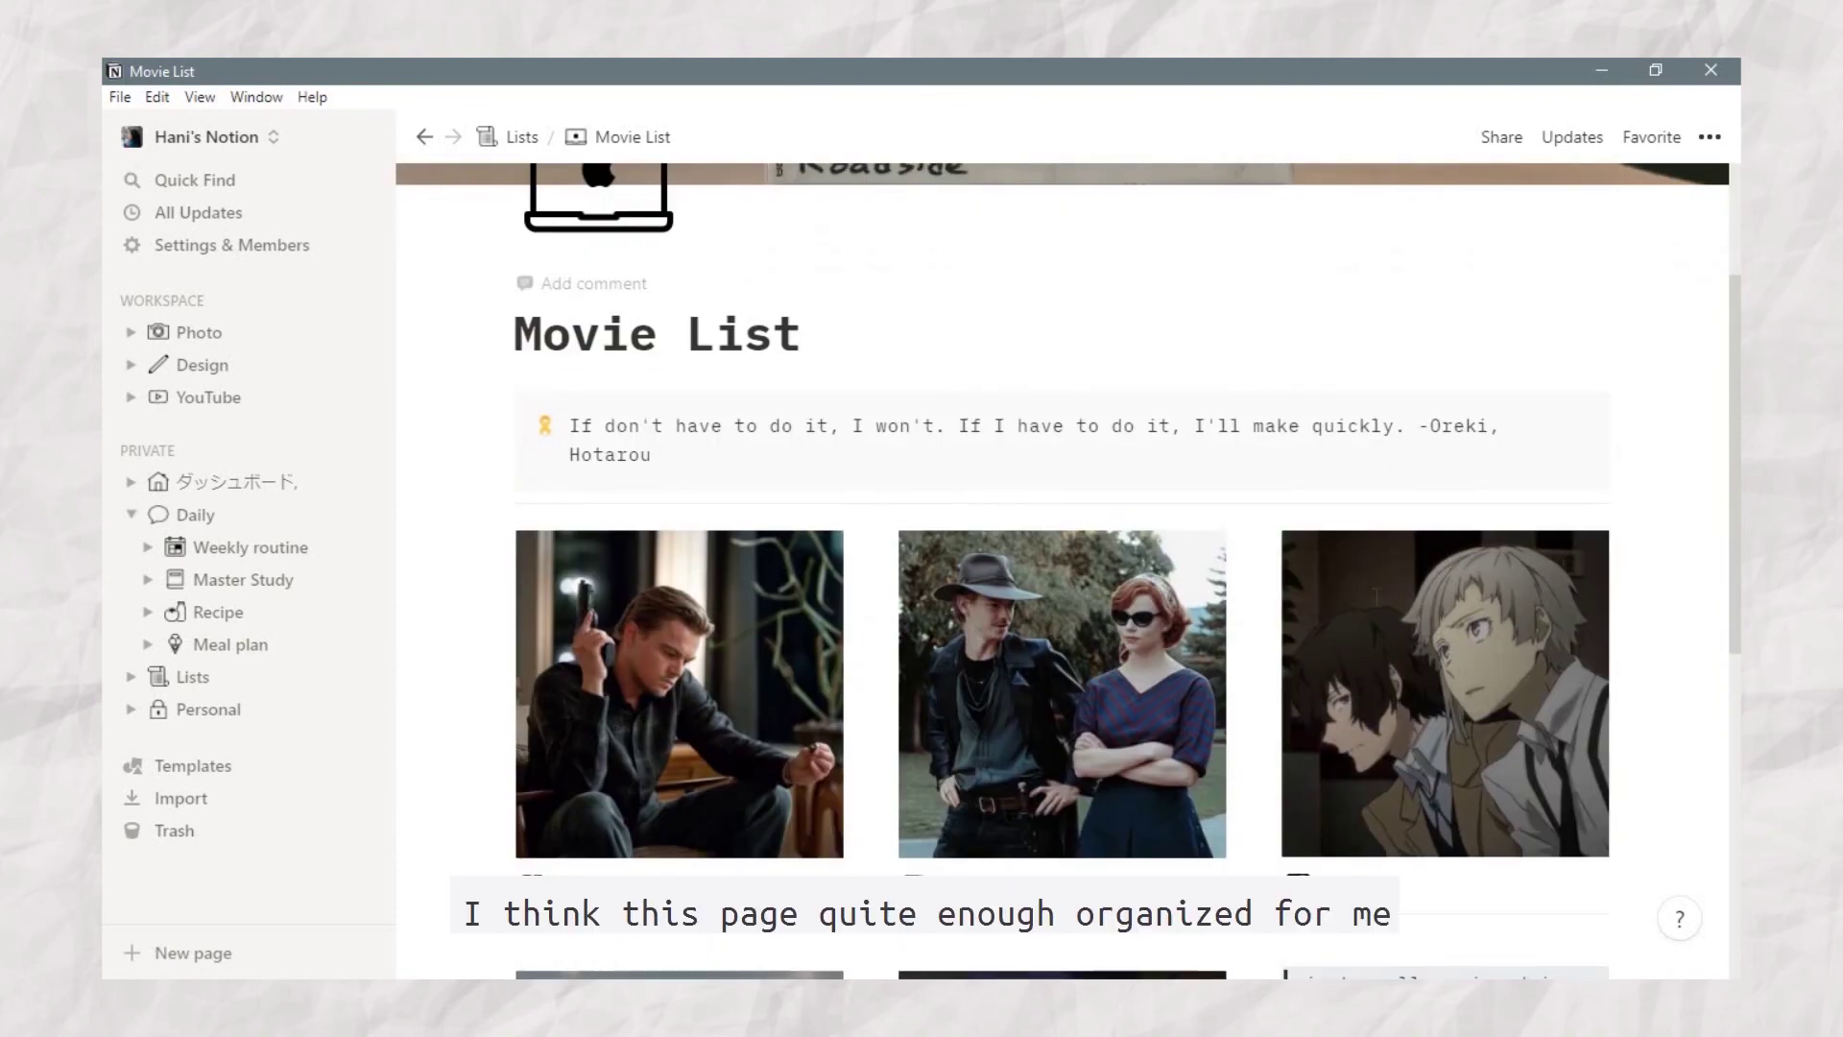
pyautogui.moveTo(1376, 608)
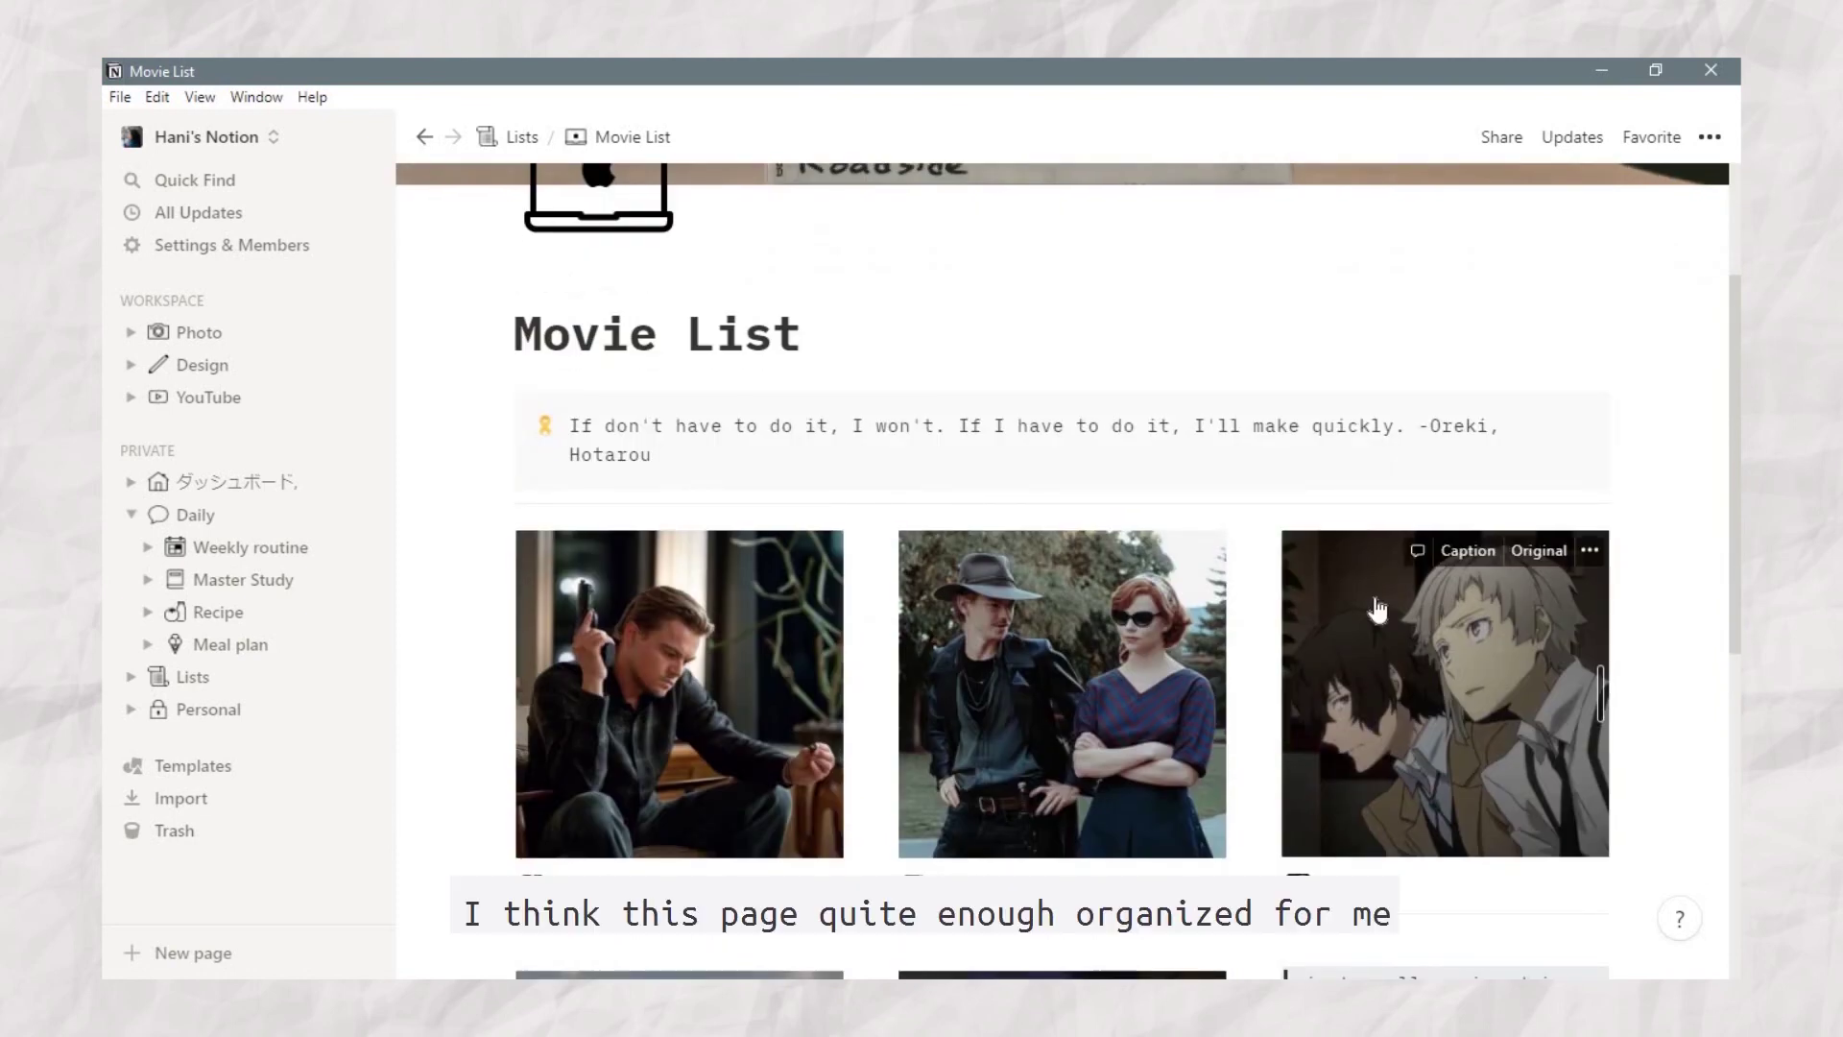